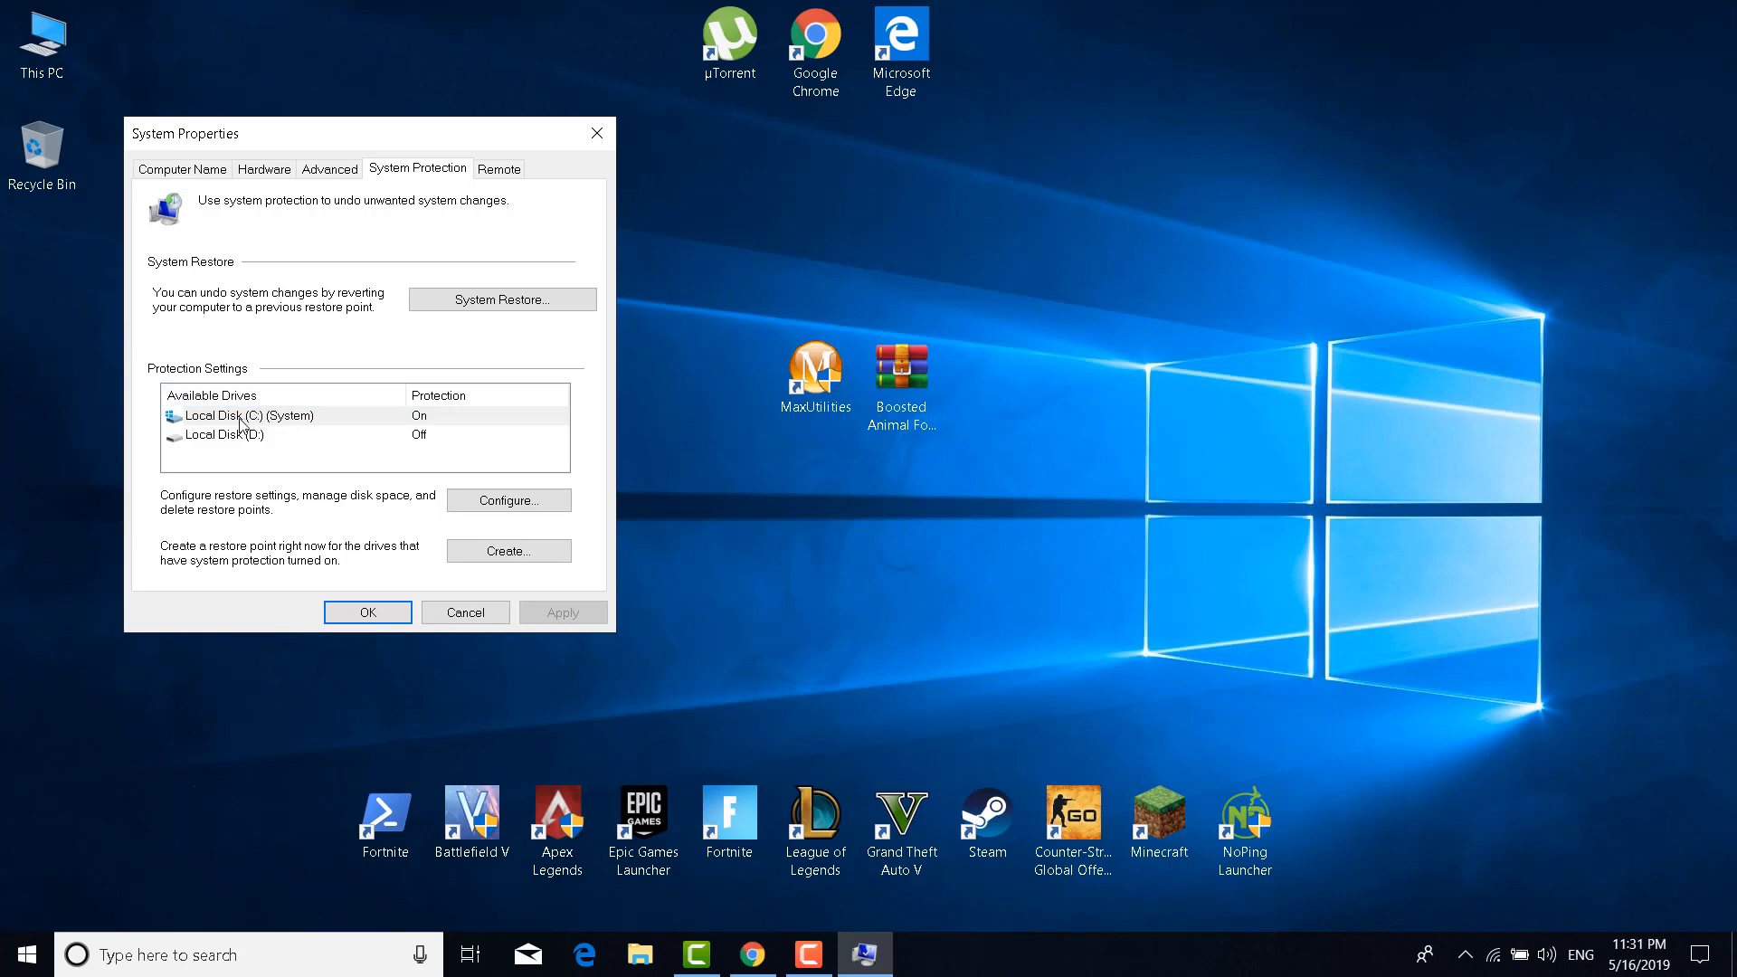
# Turn on system protection for Local Disk (C:) with maximum disk usage at 4%, and apply it
pyautogui.click(238, 422)
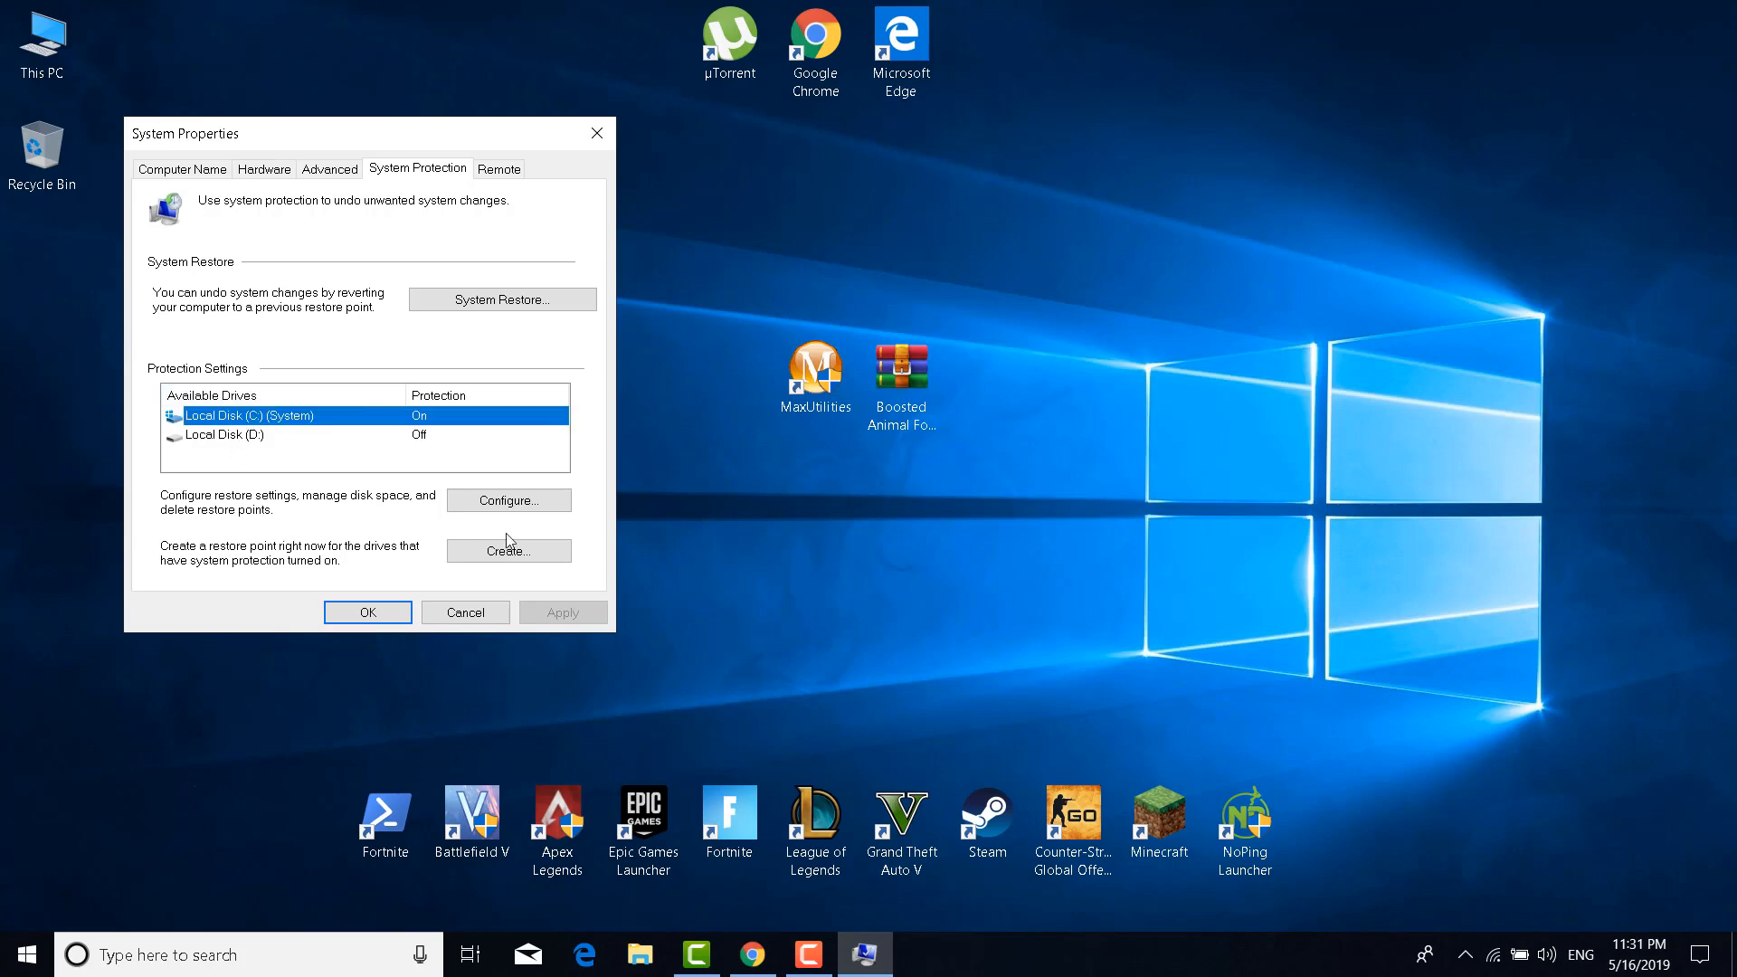
pyautogui.click(529, 505)
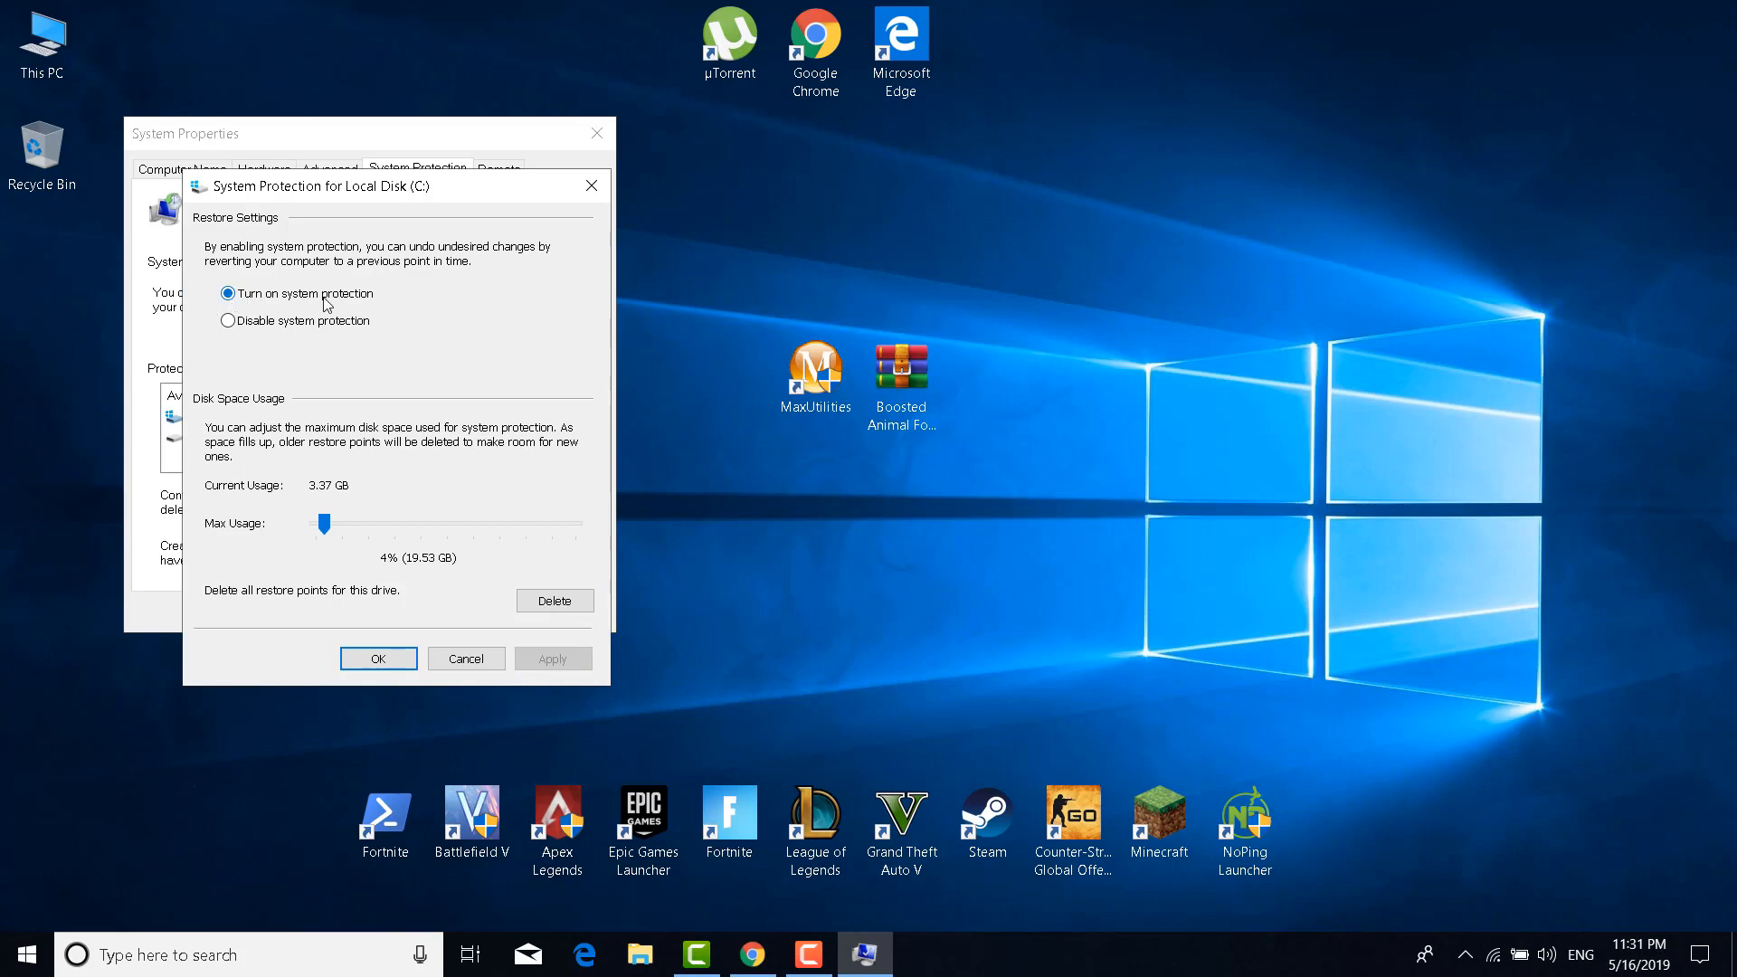
pyautogui.click(230, 296)
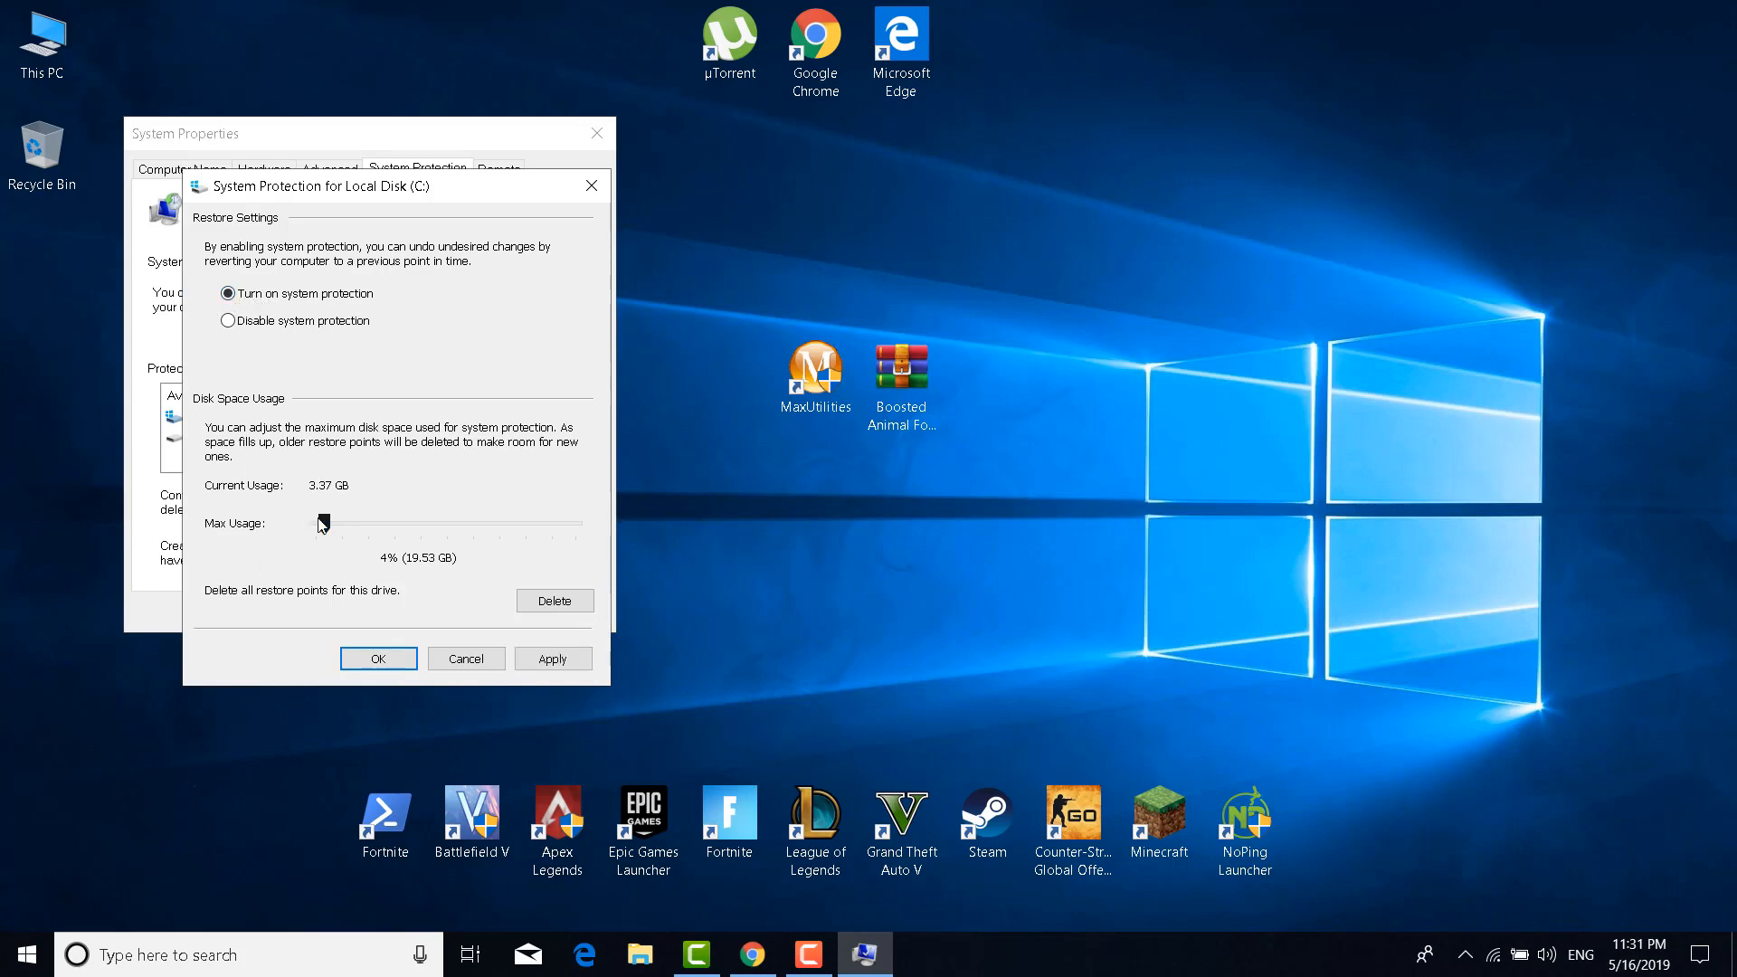
pyautogui.moveTo(322, 517); pyautogui.dragTo(322, 518)
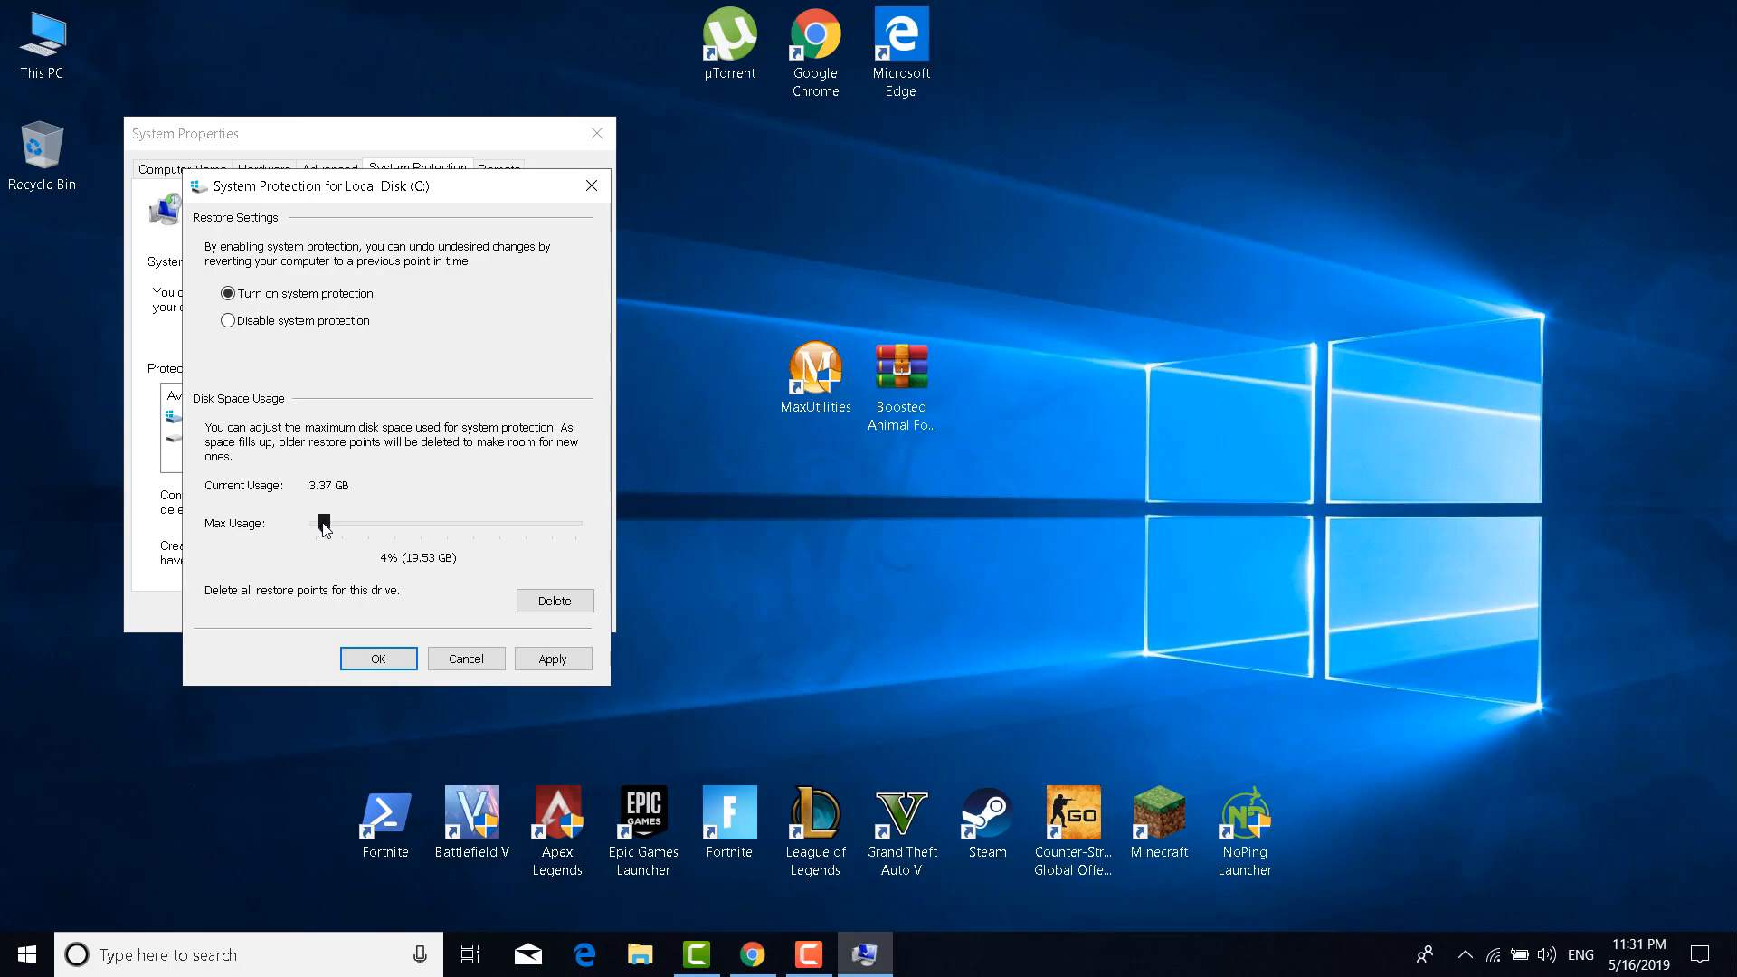
pyautogui.click(563, 662)
pyautogui.click(384, 658)
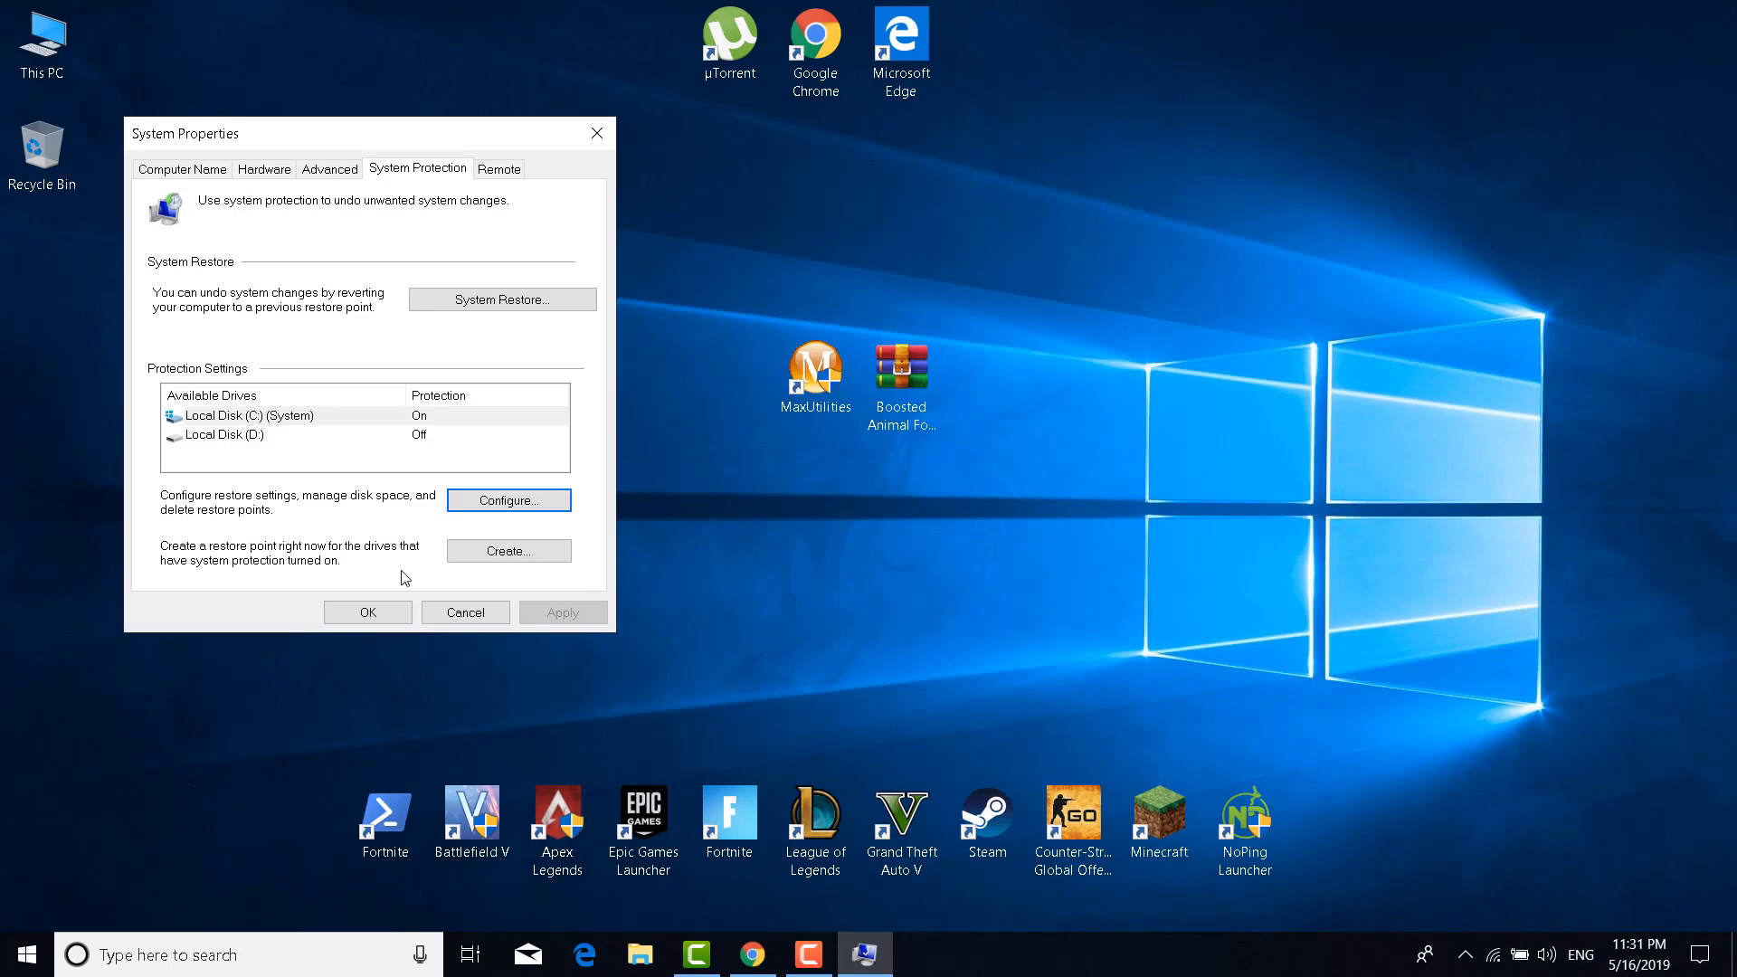
# Create a restore point described 'Resto', then close System Properties once it succeeds
pyautogui.click(525, 552)
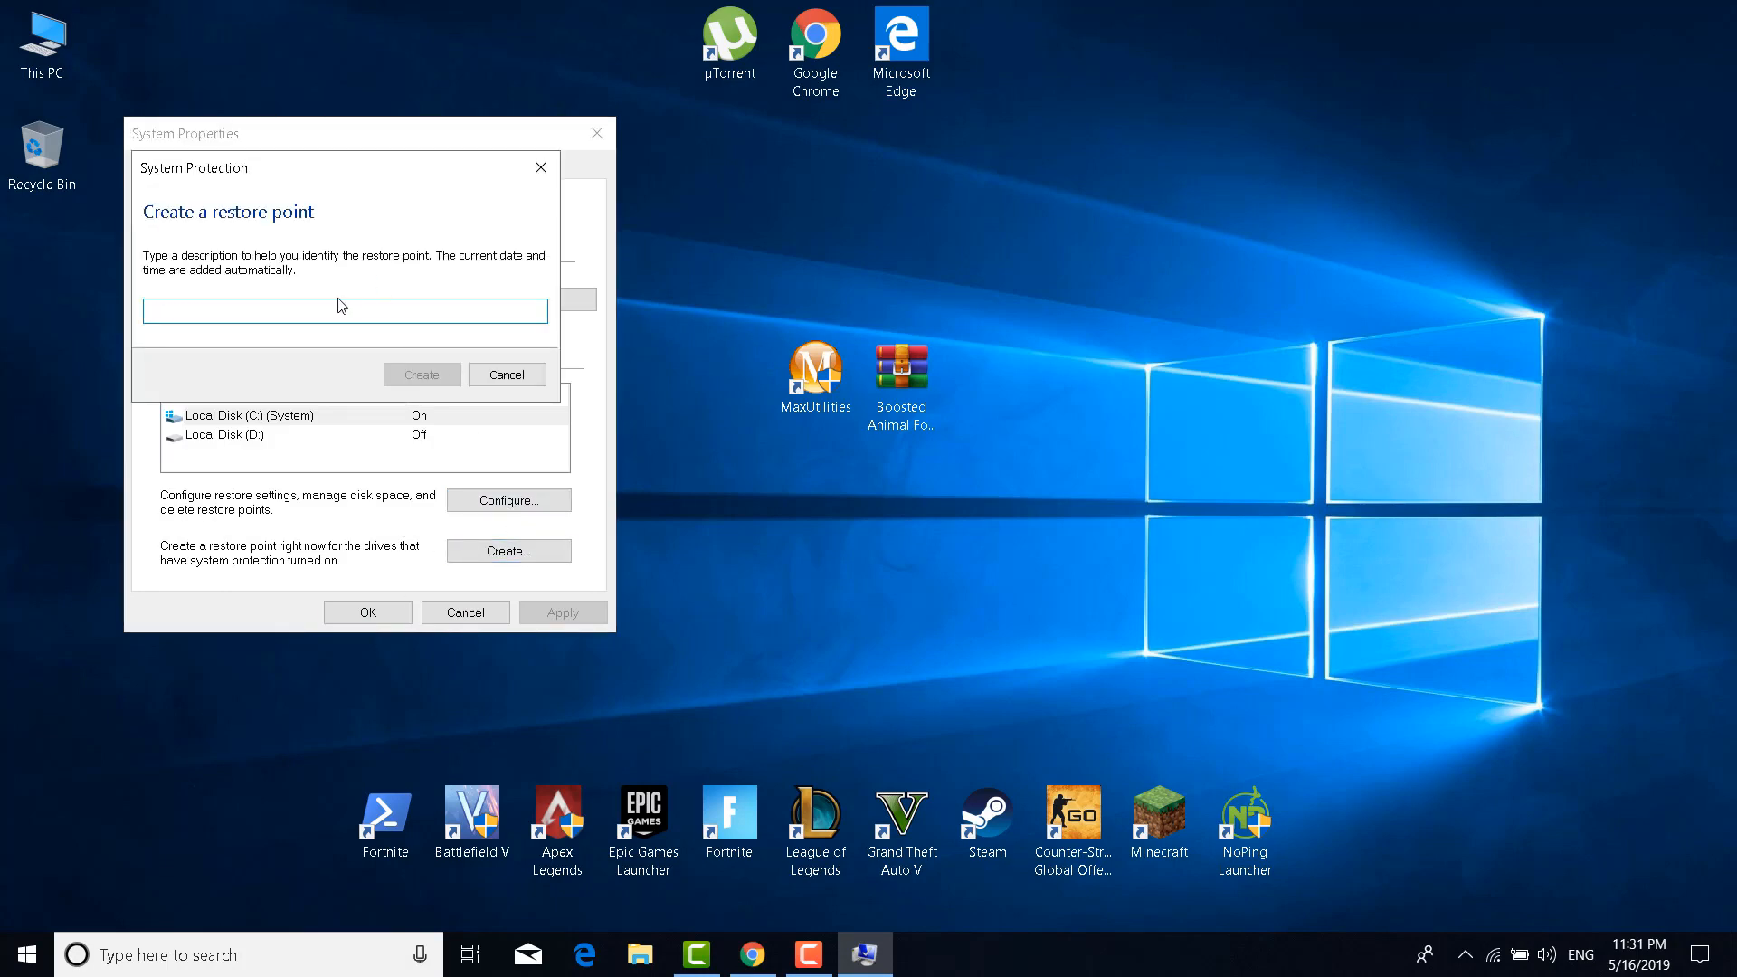
pyautogui.write('Resto')
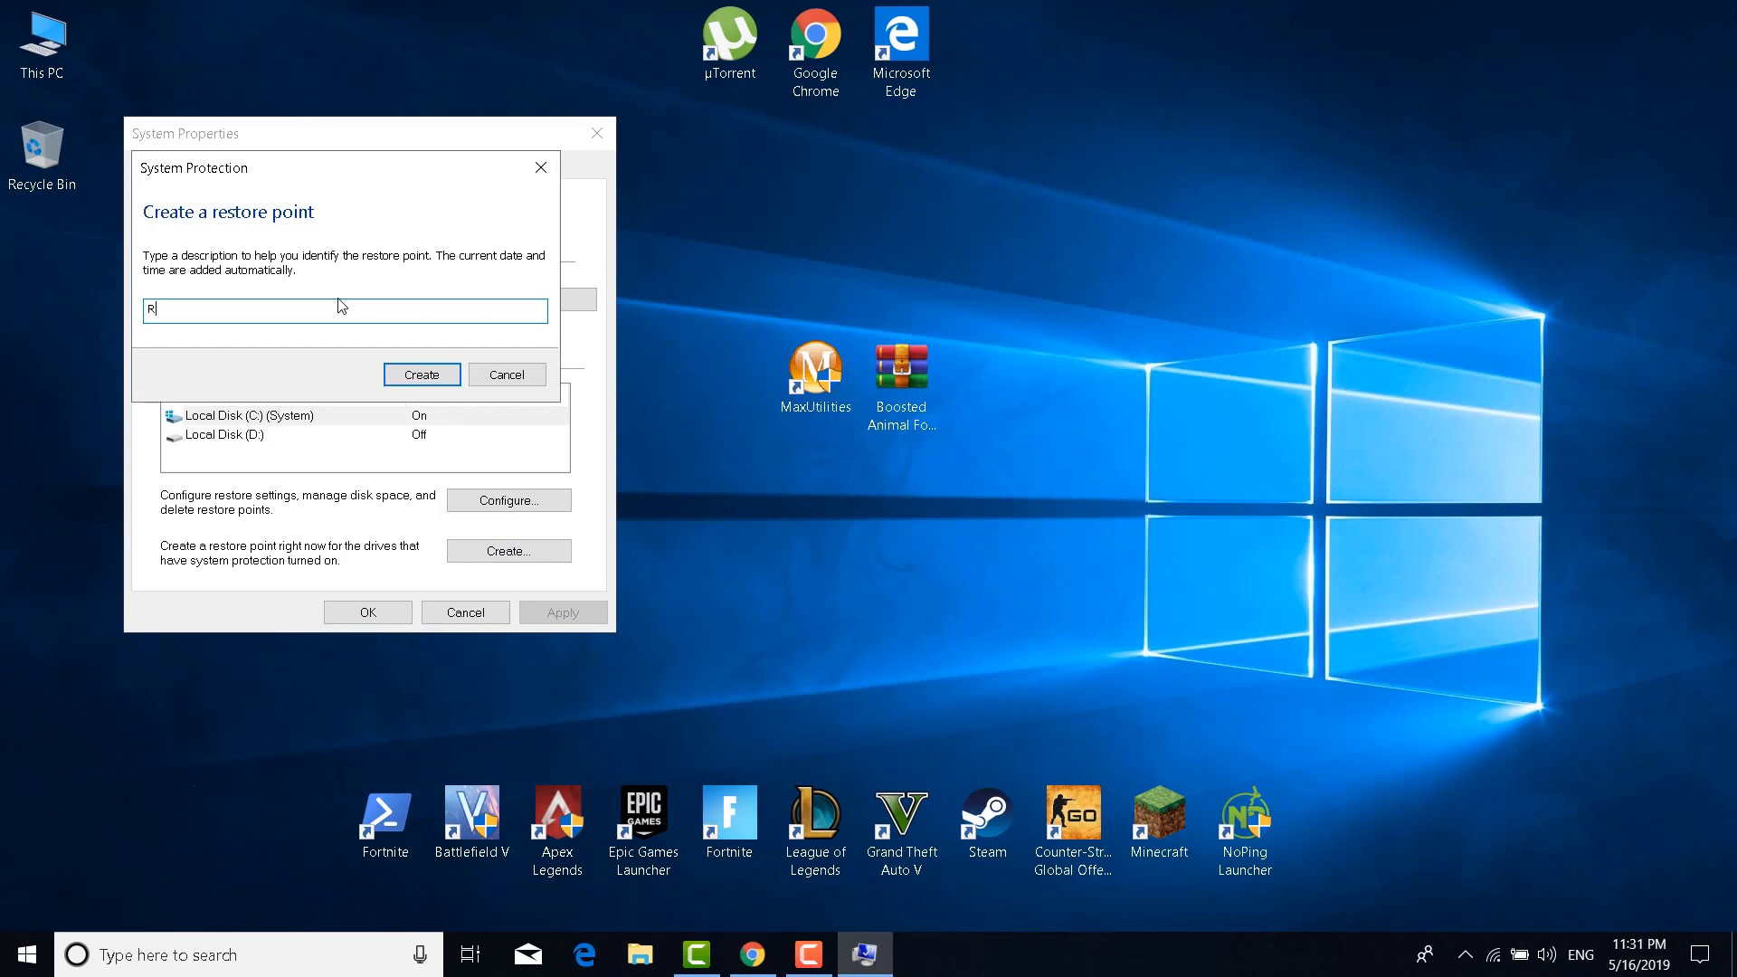
pyautogui.click(453, 373)
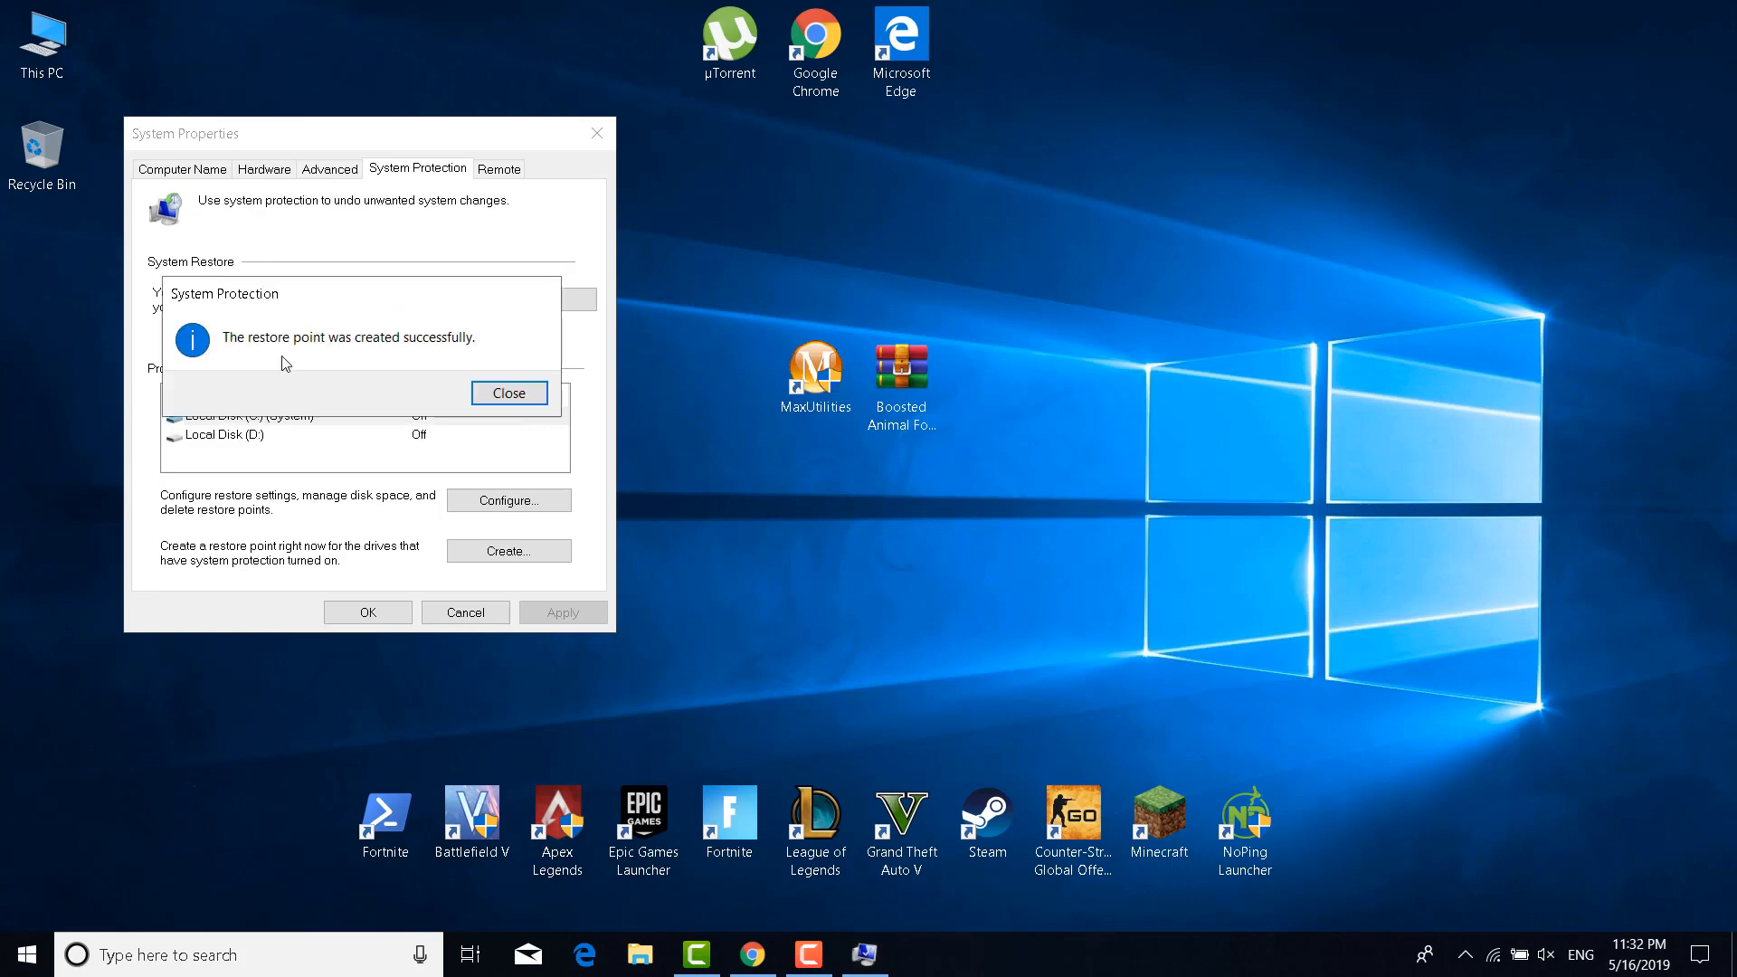
pyautogui.click(477, 392)
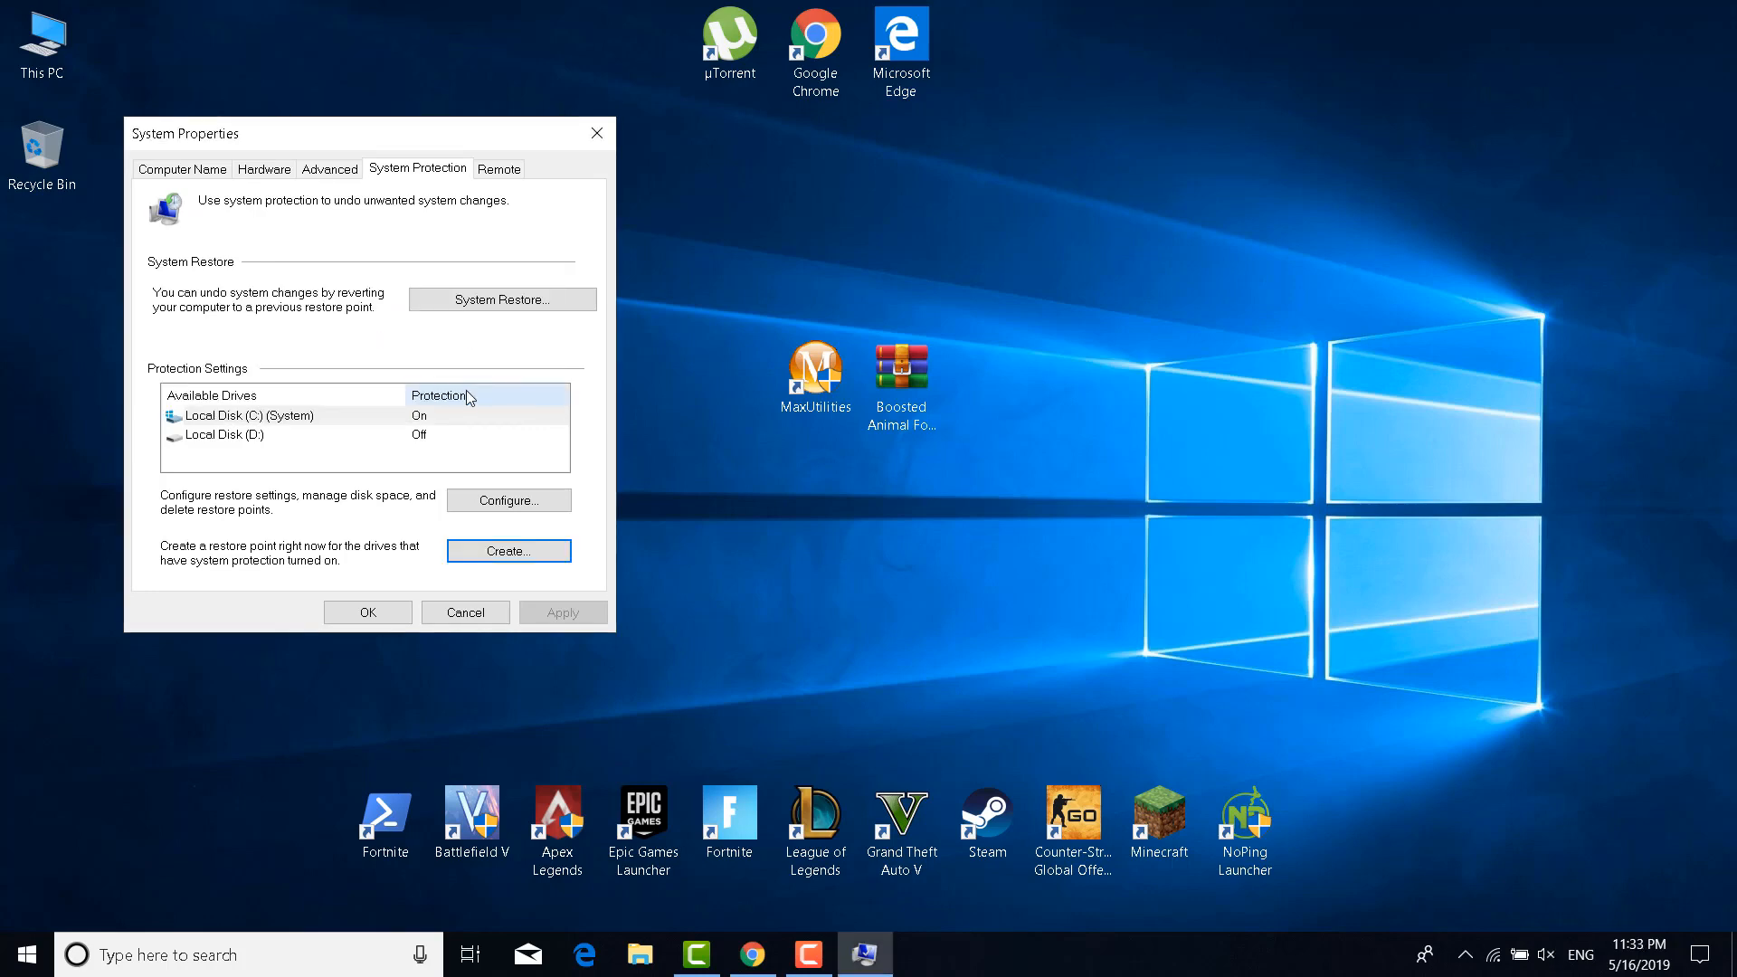
pyautogui.click(592, 140)
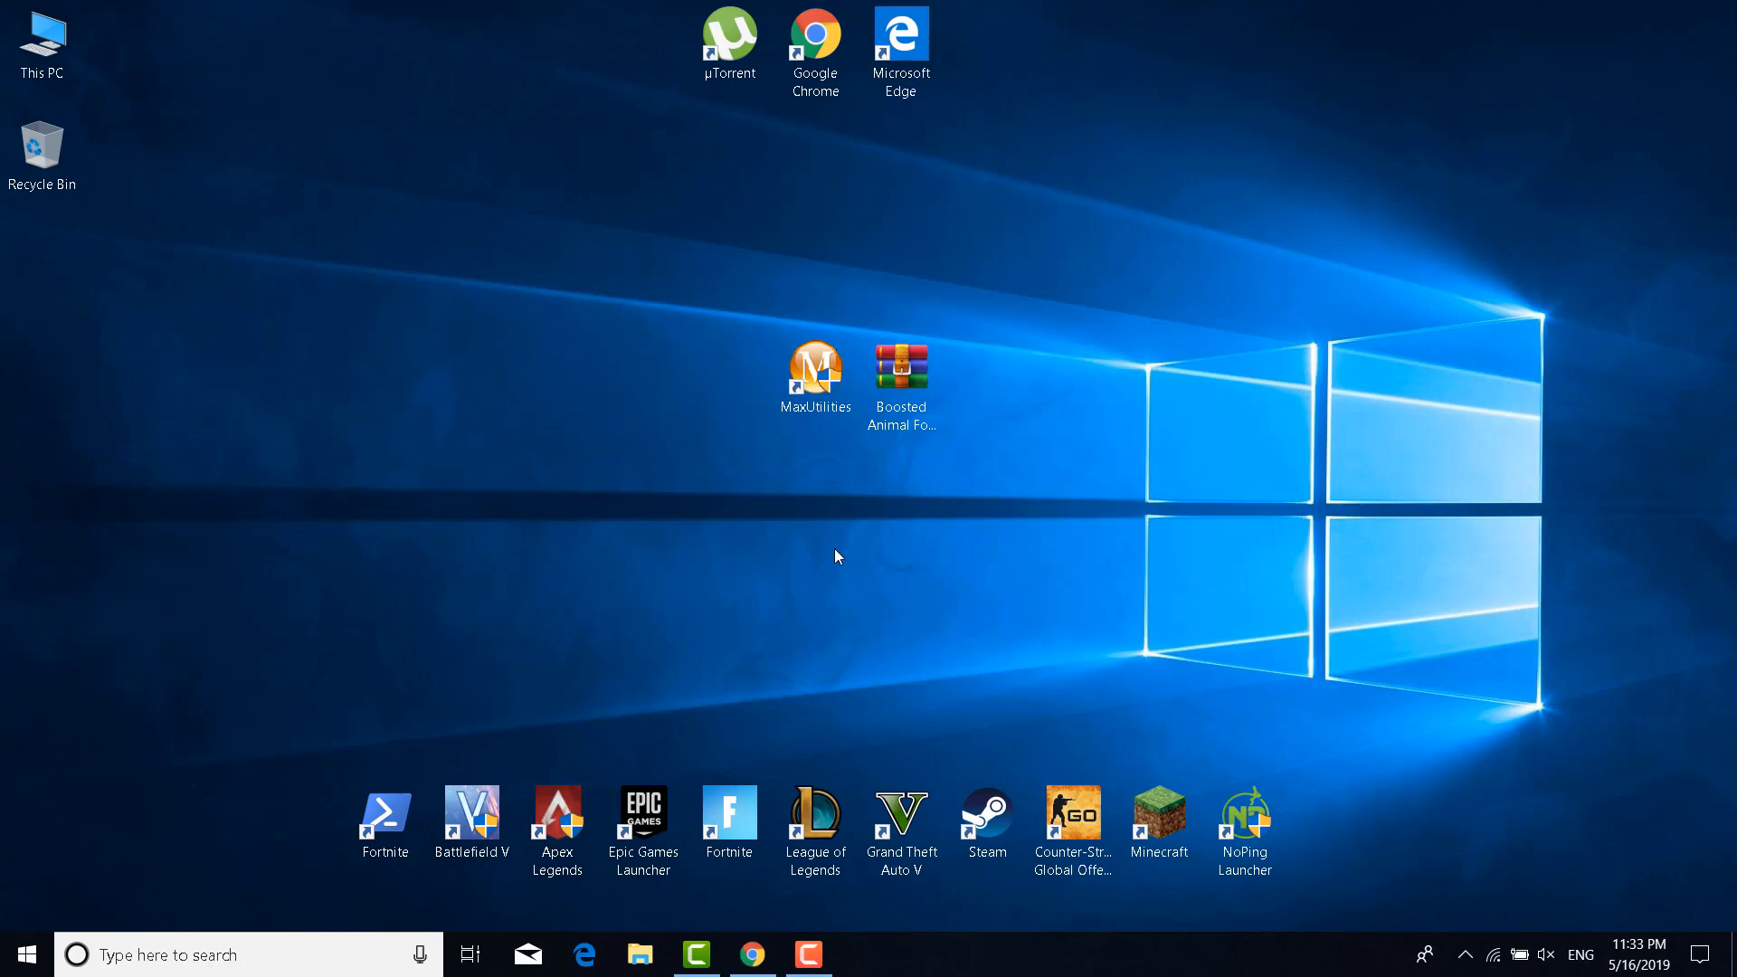
# Run Max Utilities' 1-Click Optimization, which finds 132 registry issues and 9.82GB of left-overs, then close it
pyautogui.doubleClick(806, 384)
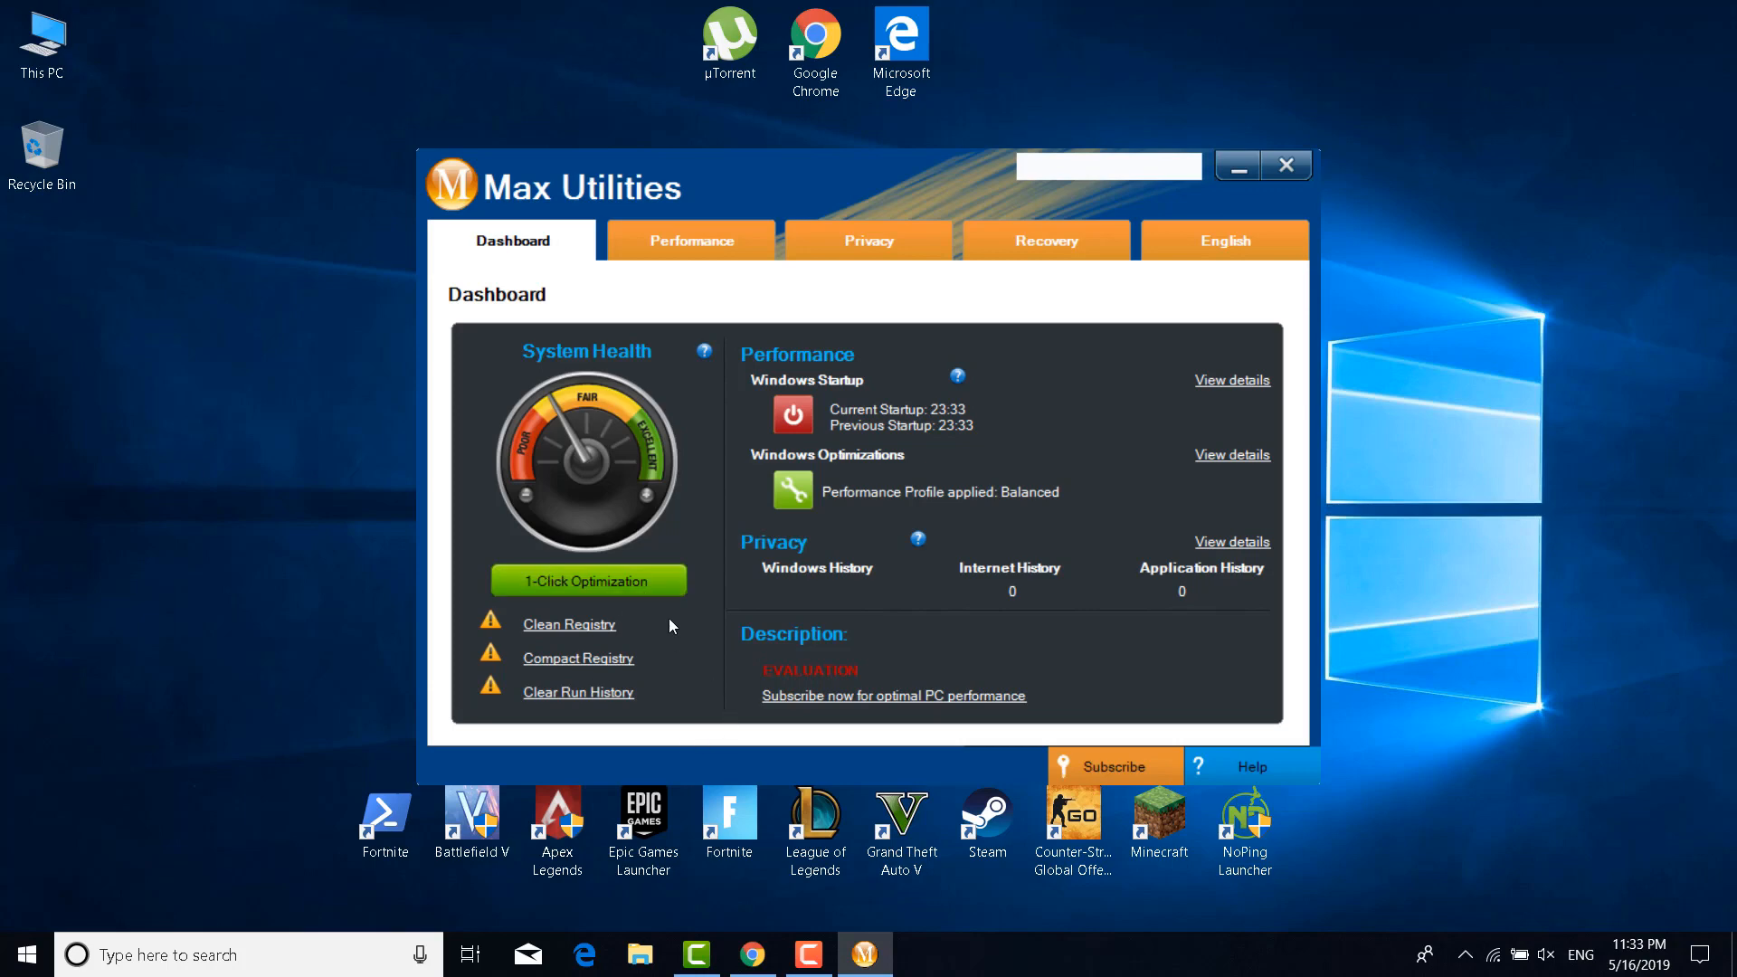
pyautogui.click(623, 570)
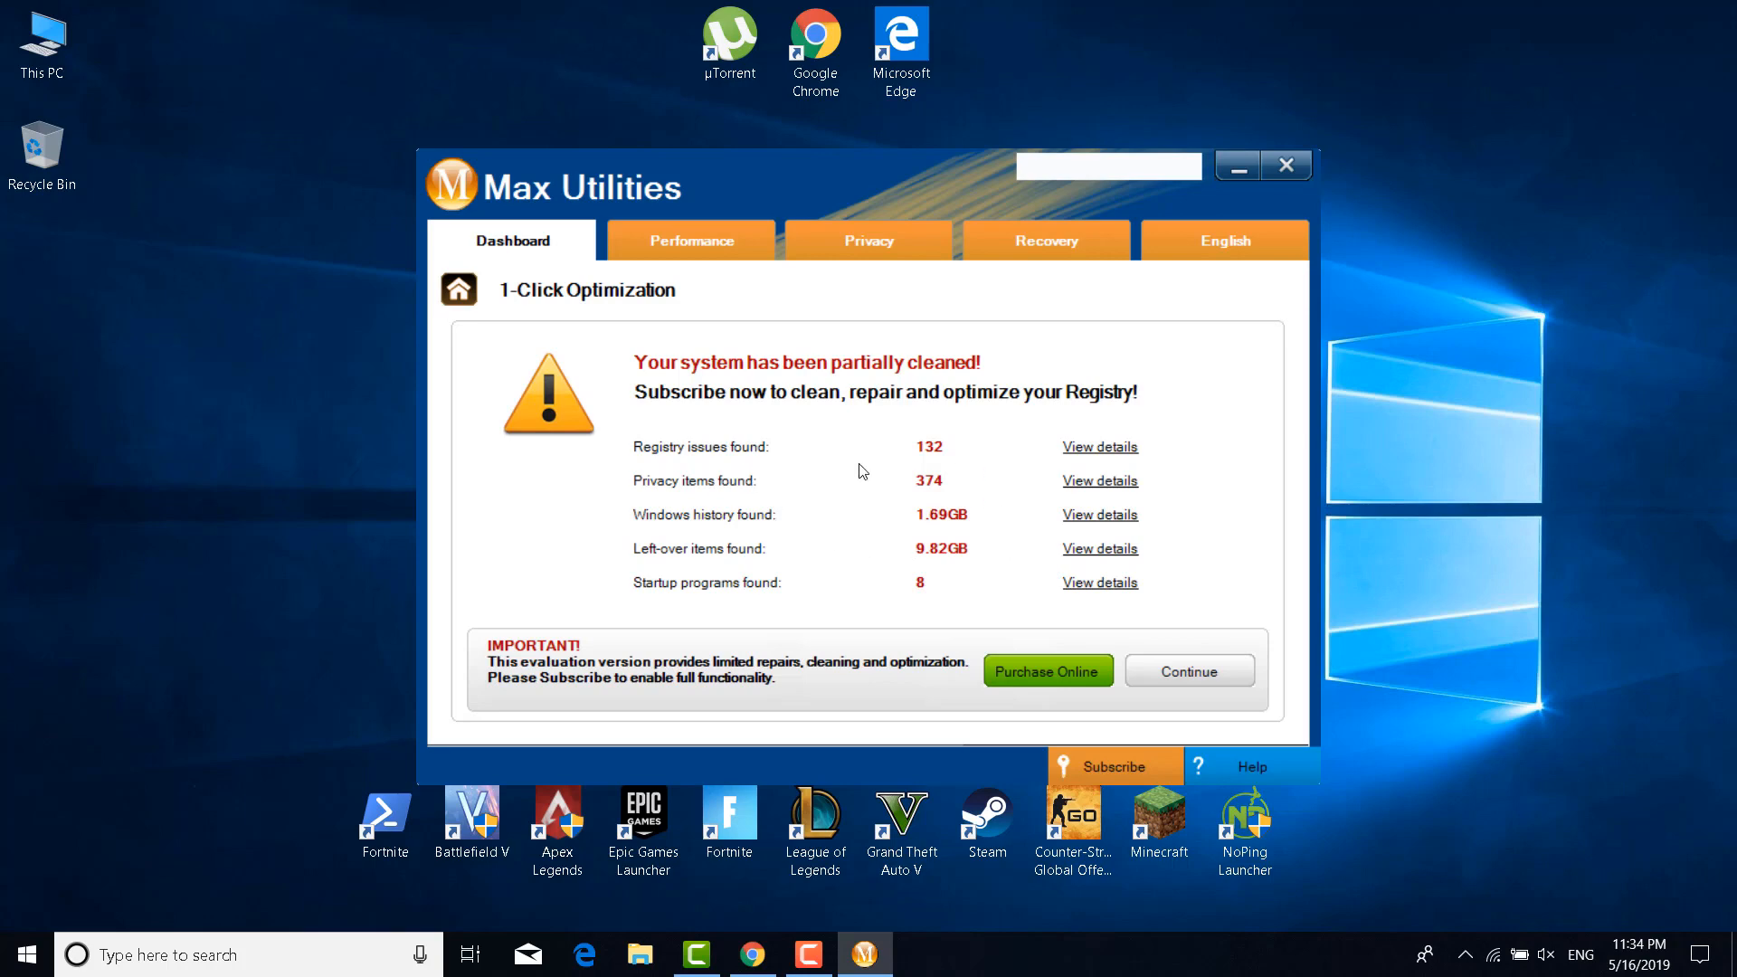
pyautogui.click(1283, 165)
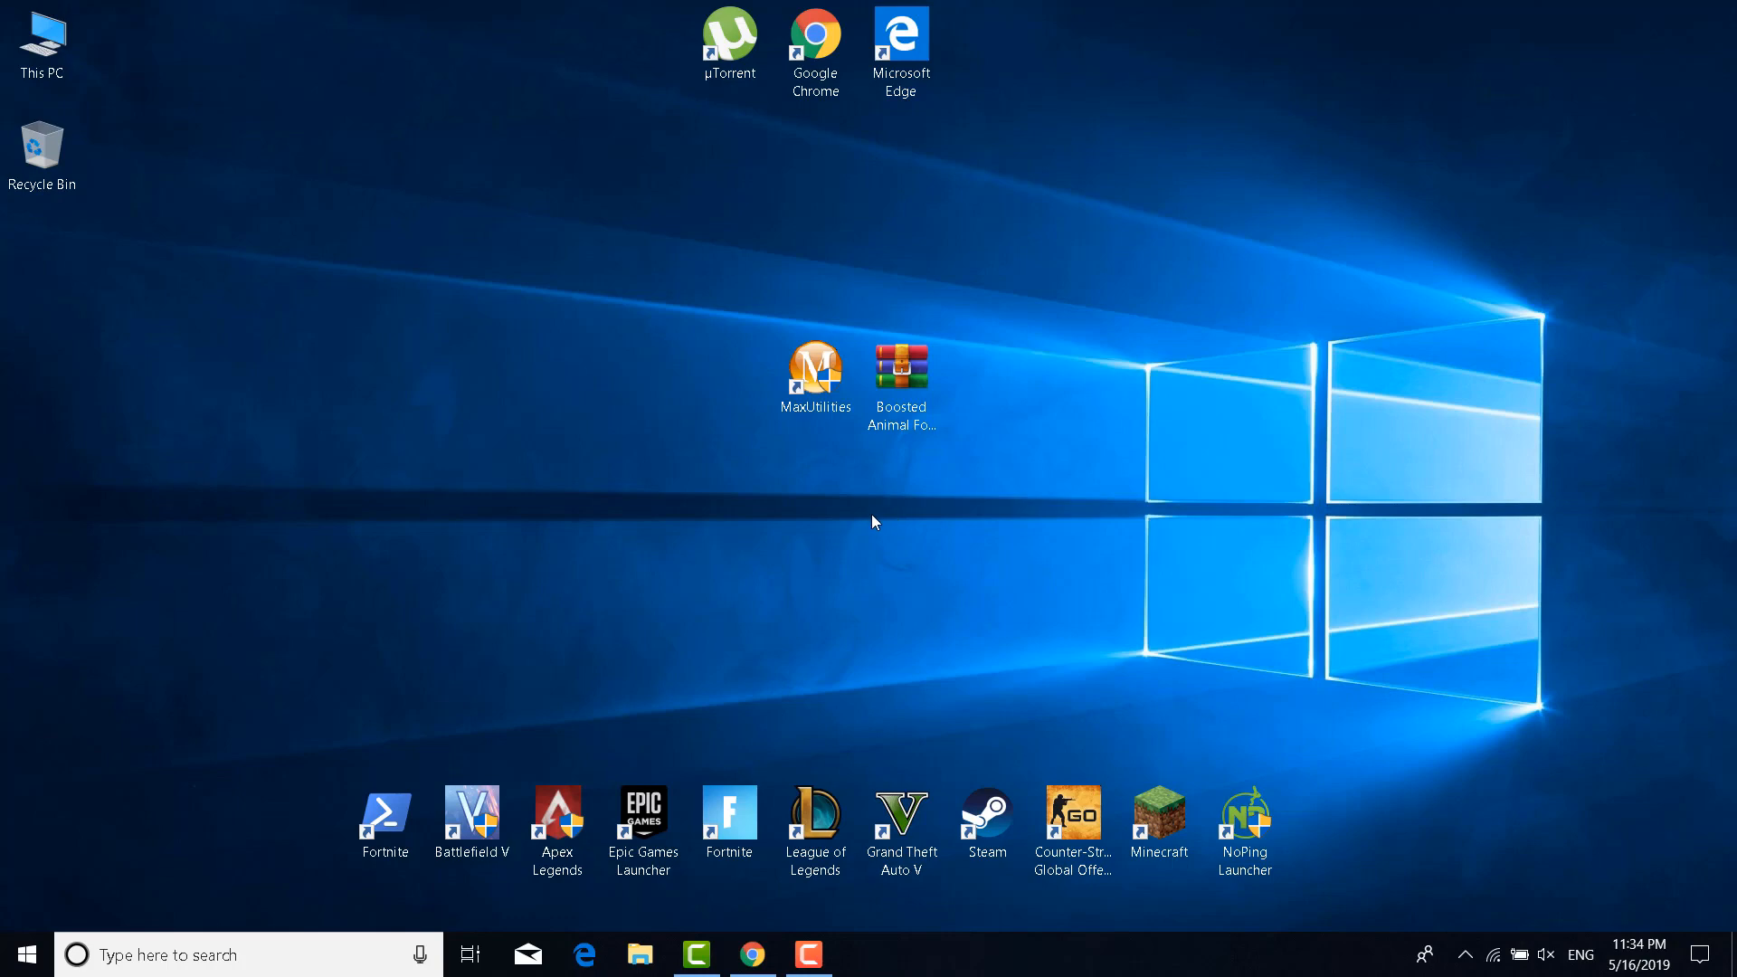
# Open the %temp% folder through the Run dialog
pyautogui.click(294, 952)
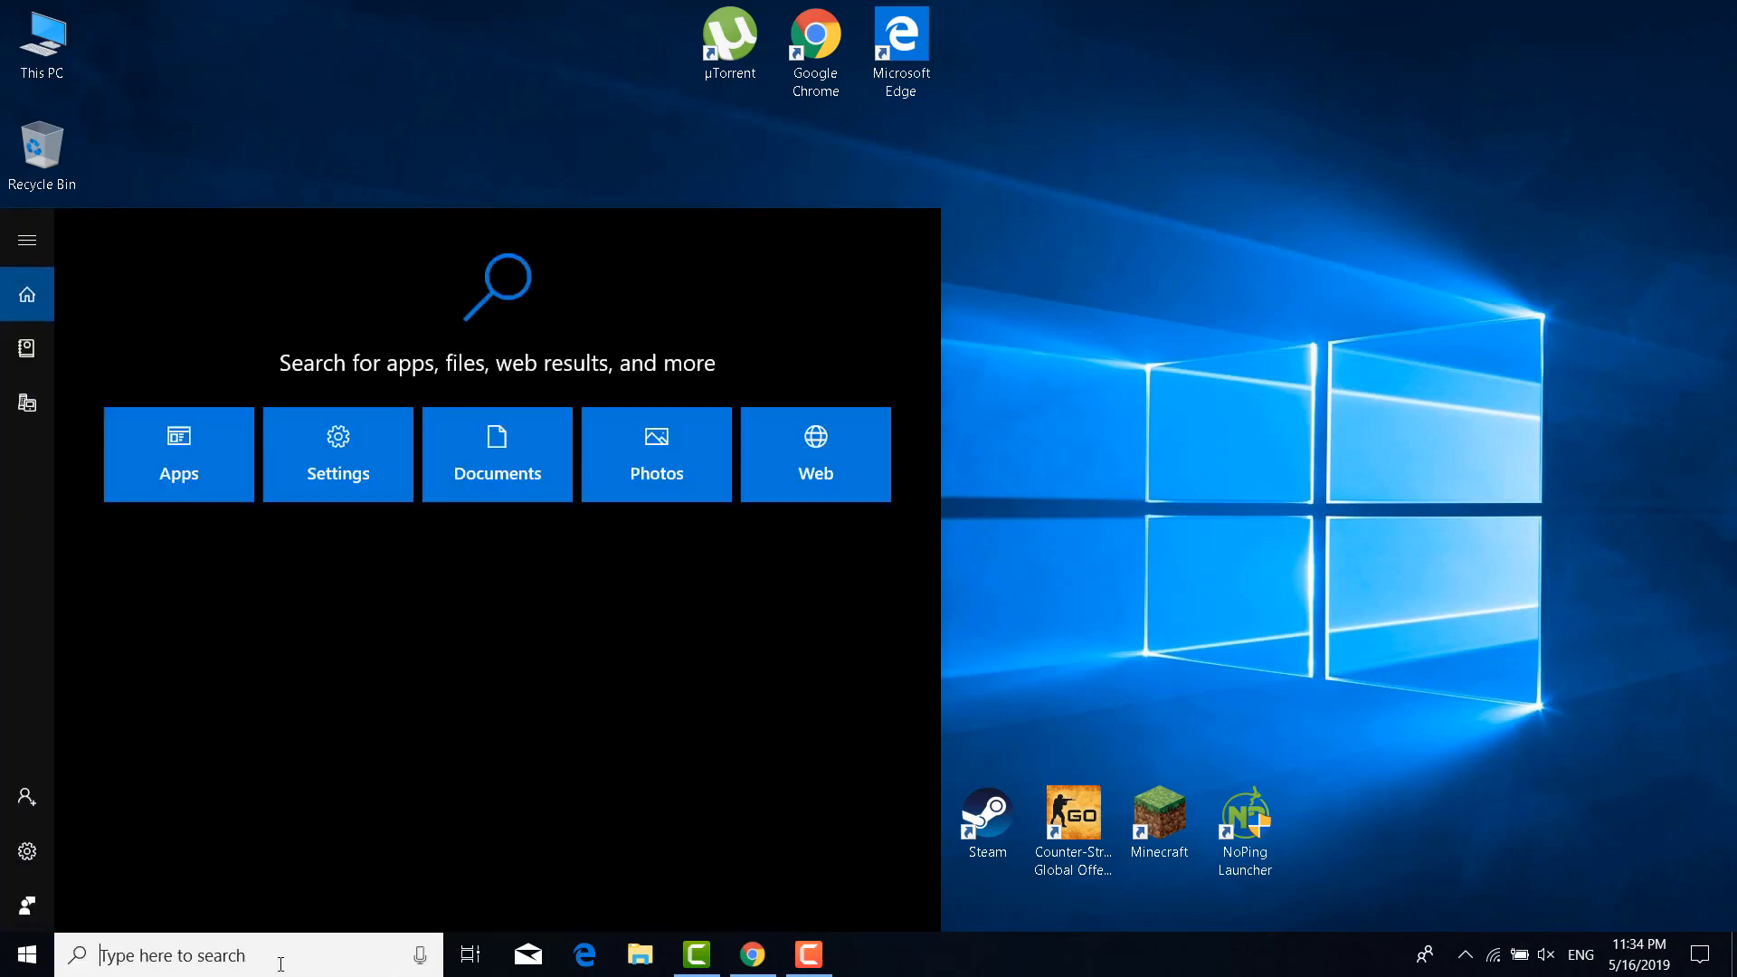
pyautogui.write('Run')
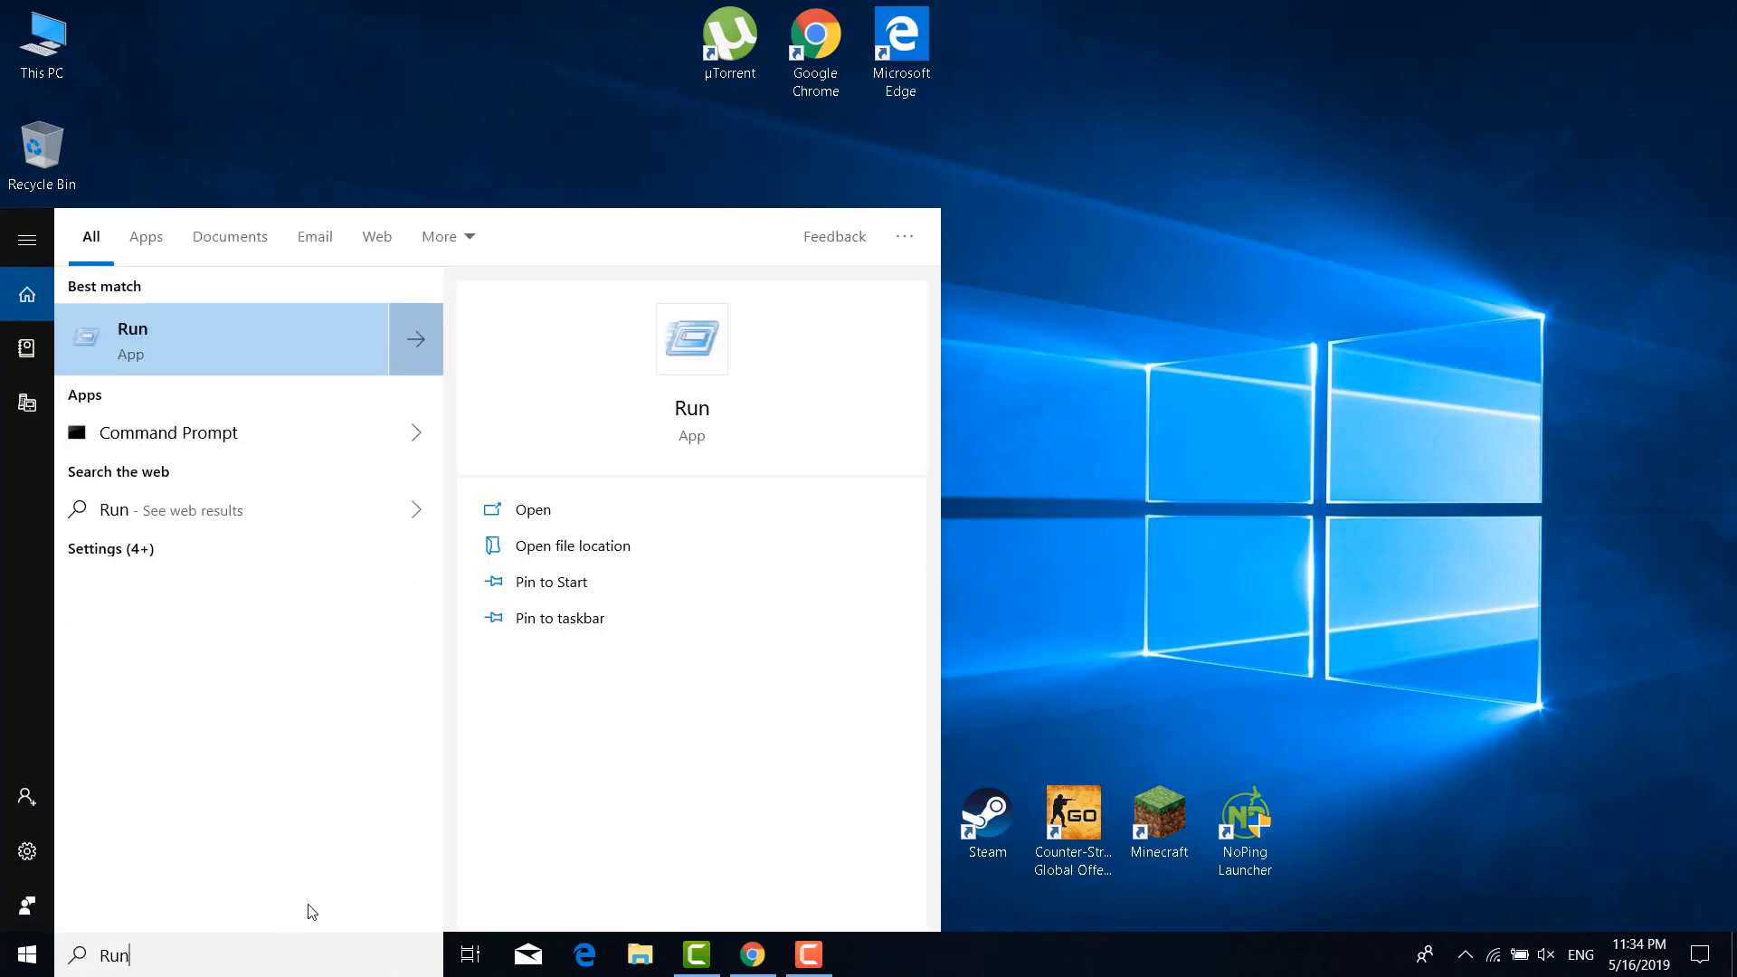
pyautogui.click(257, 344)
pyautogui.write('%temp%')
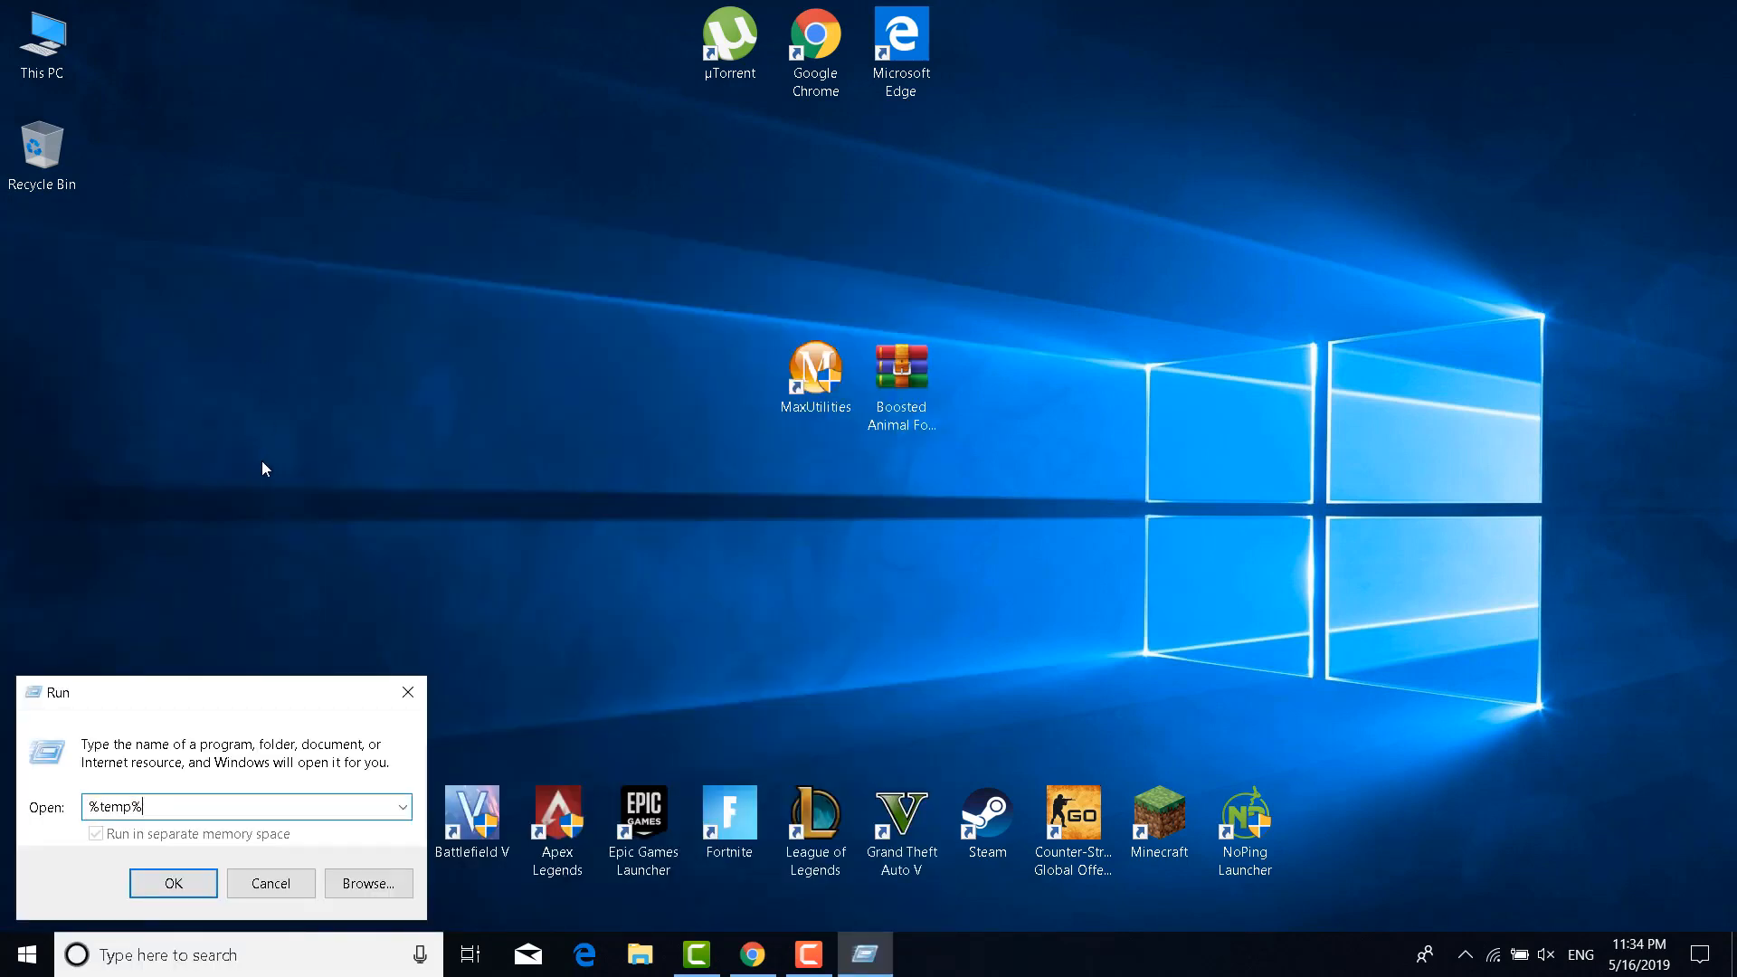
pyautogui.press('Return')
pyautogui.moveTo(454, 74); pyautogui.dragTo(759, 88)
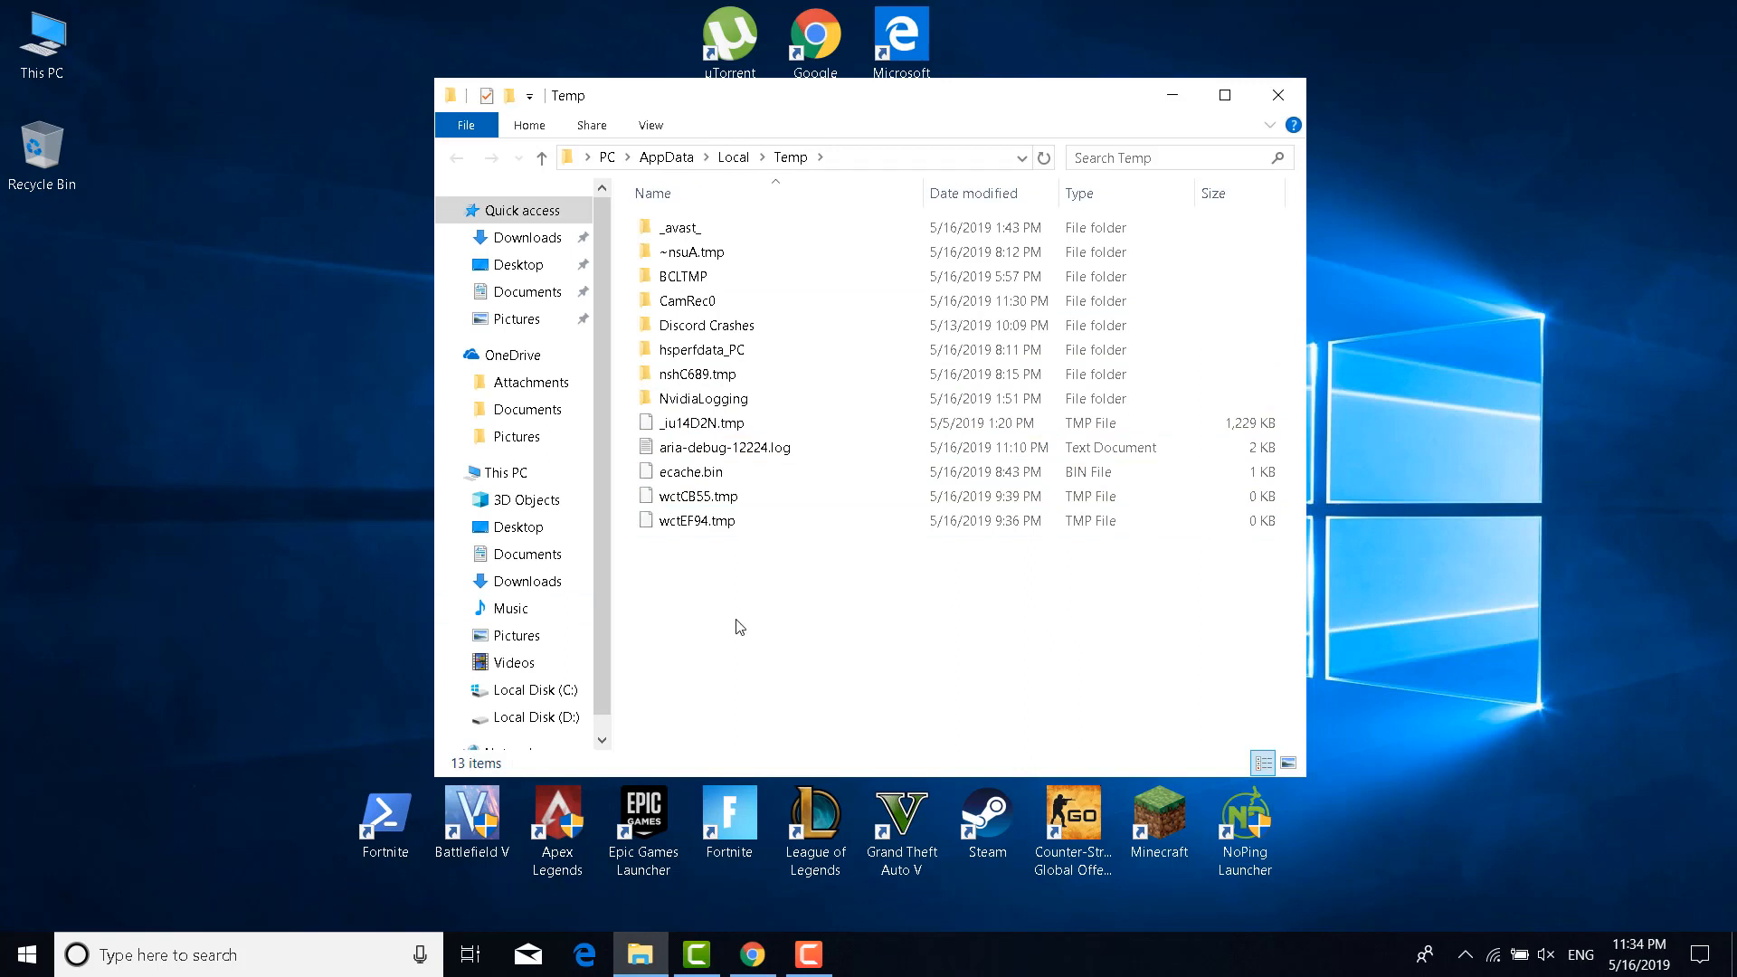
# Delete all Temp folder contents, skipping every in-use item, and close the window
pyautogui.click(742, 446)
pyautogui.hotkey('ctrl', 'a')
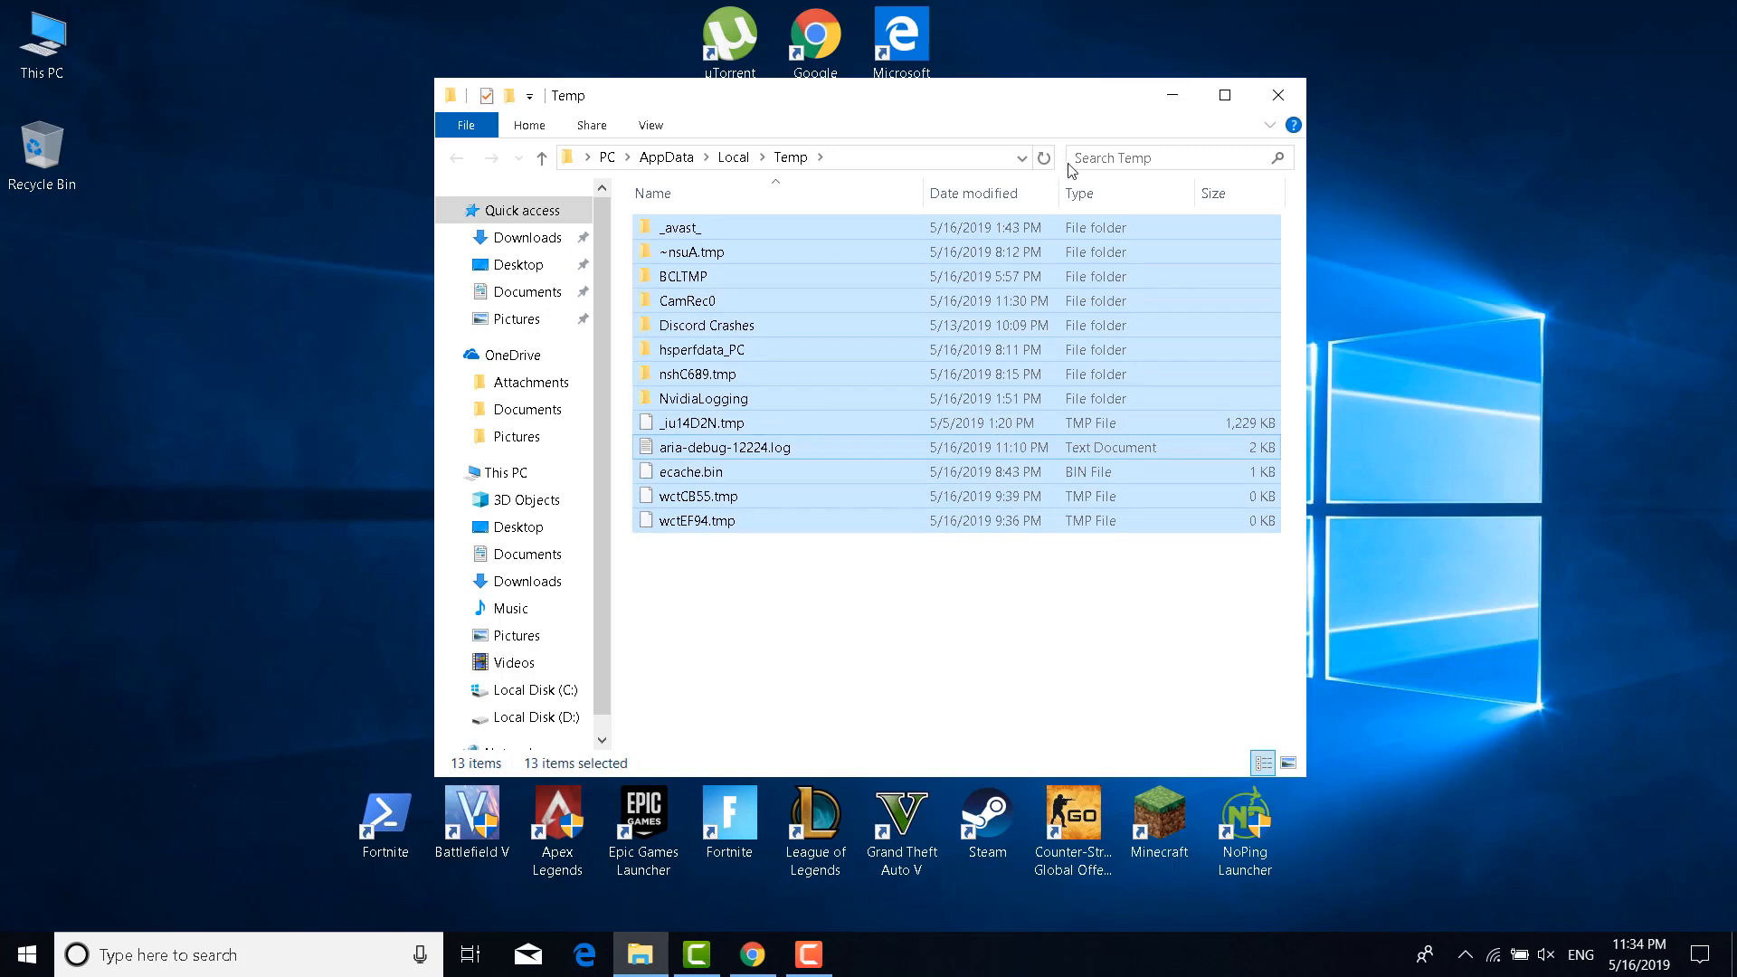
pyautogui.rightClick(828, 279)
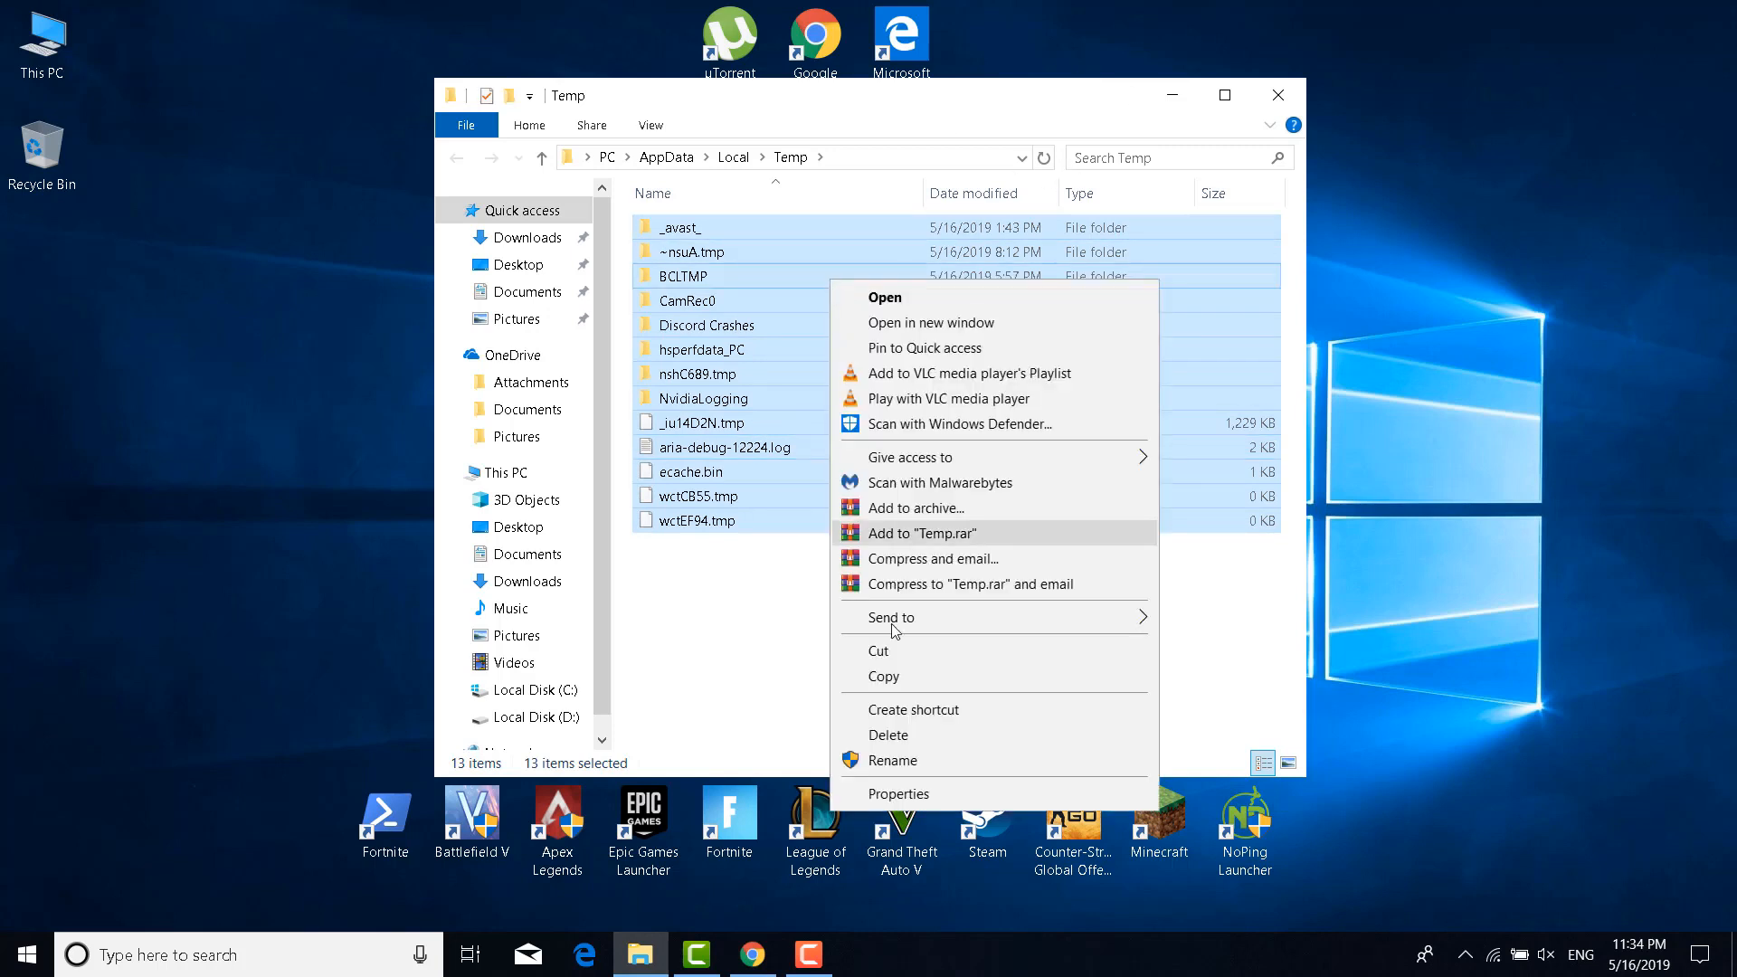
pyautogui.click(894, 743)
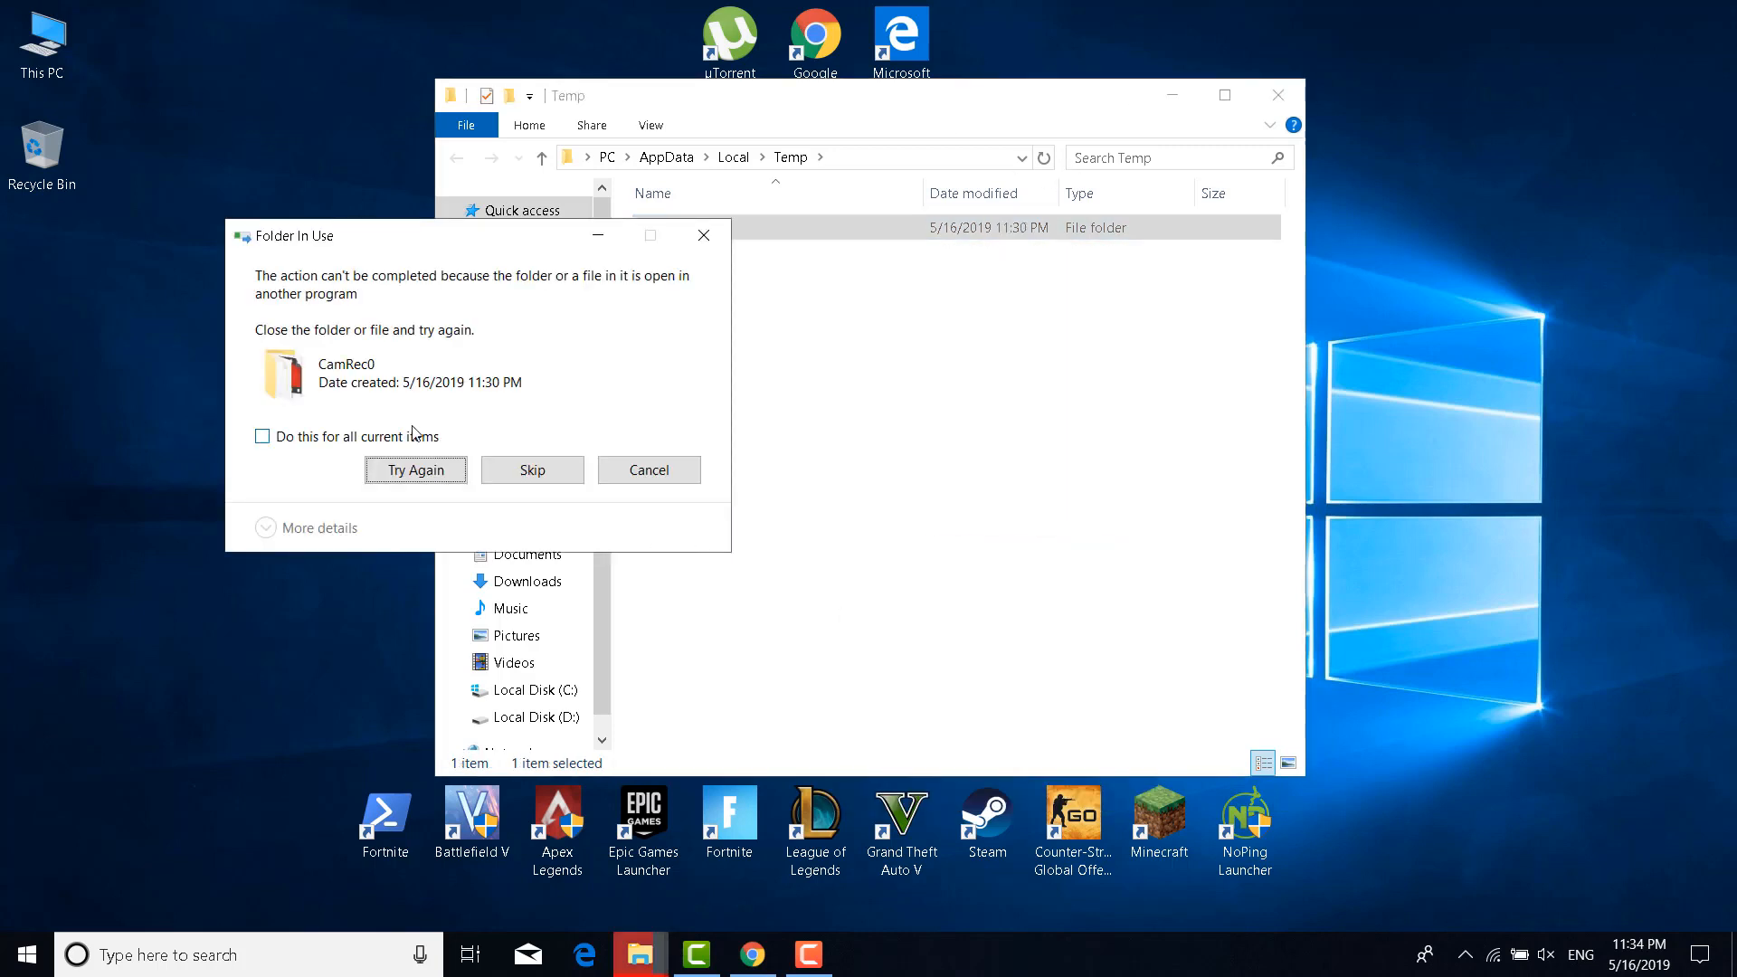
pyautogui.click(413, 435)
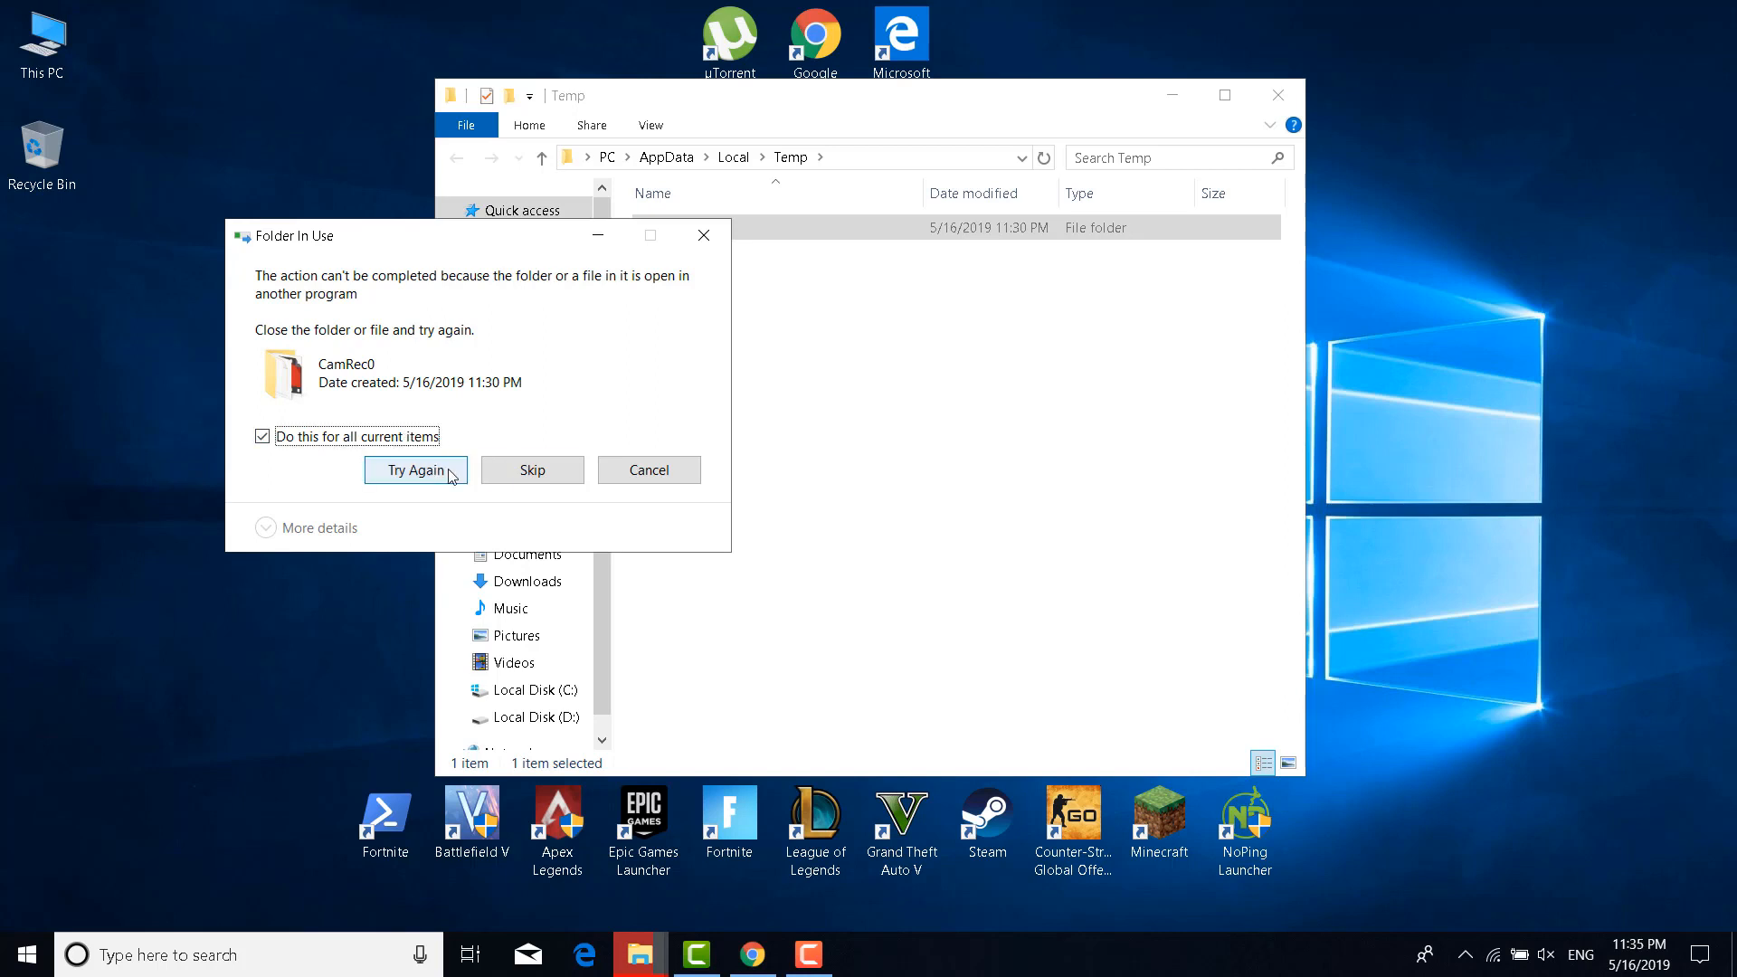
pyautogui.click(509, 470)
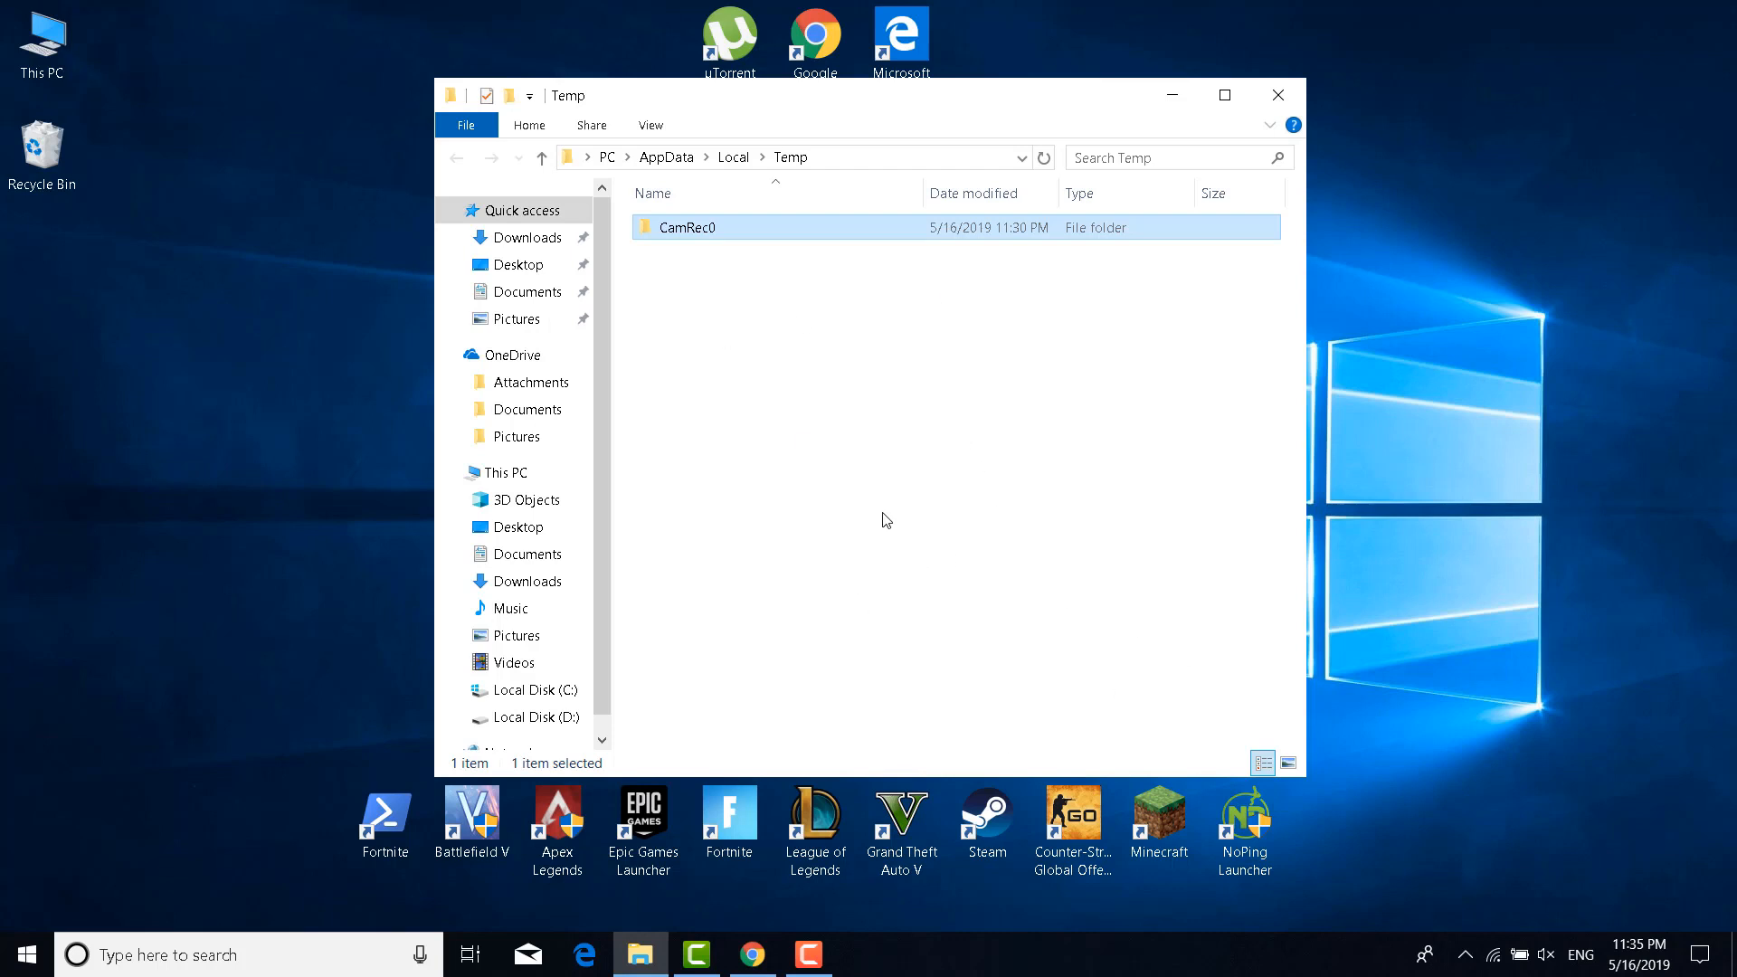
pyautogui.click(1279, 96)
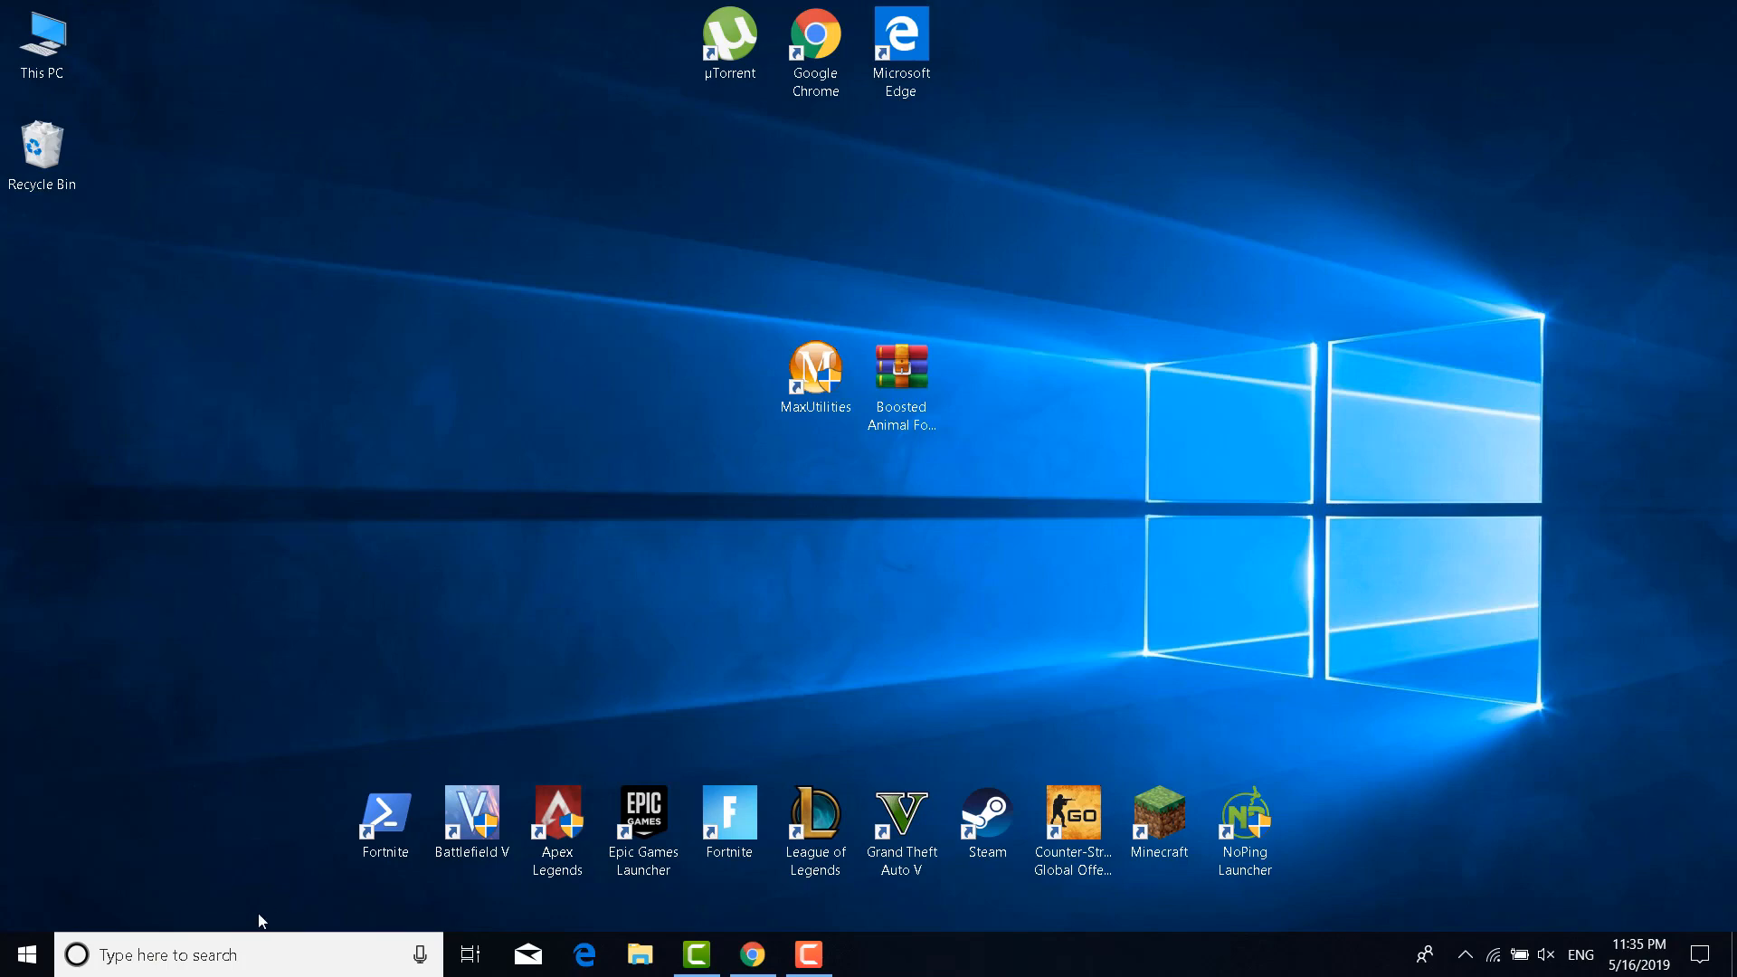
# Open the prefetch folder through the Run dialog, granting the permission prompt
pyautogui.click(261, 939)
pyautogui.write('Run')
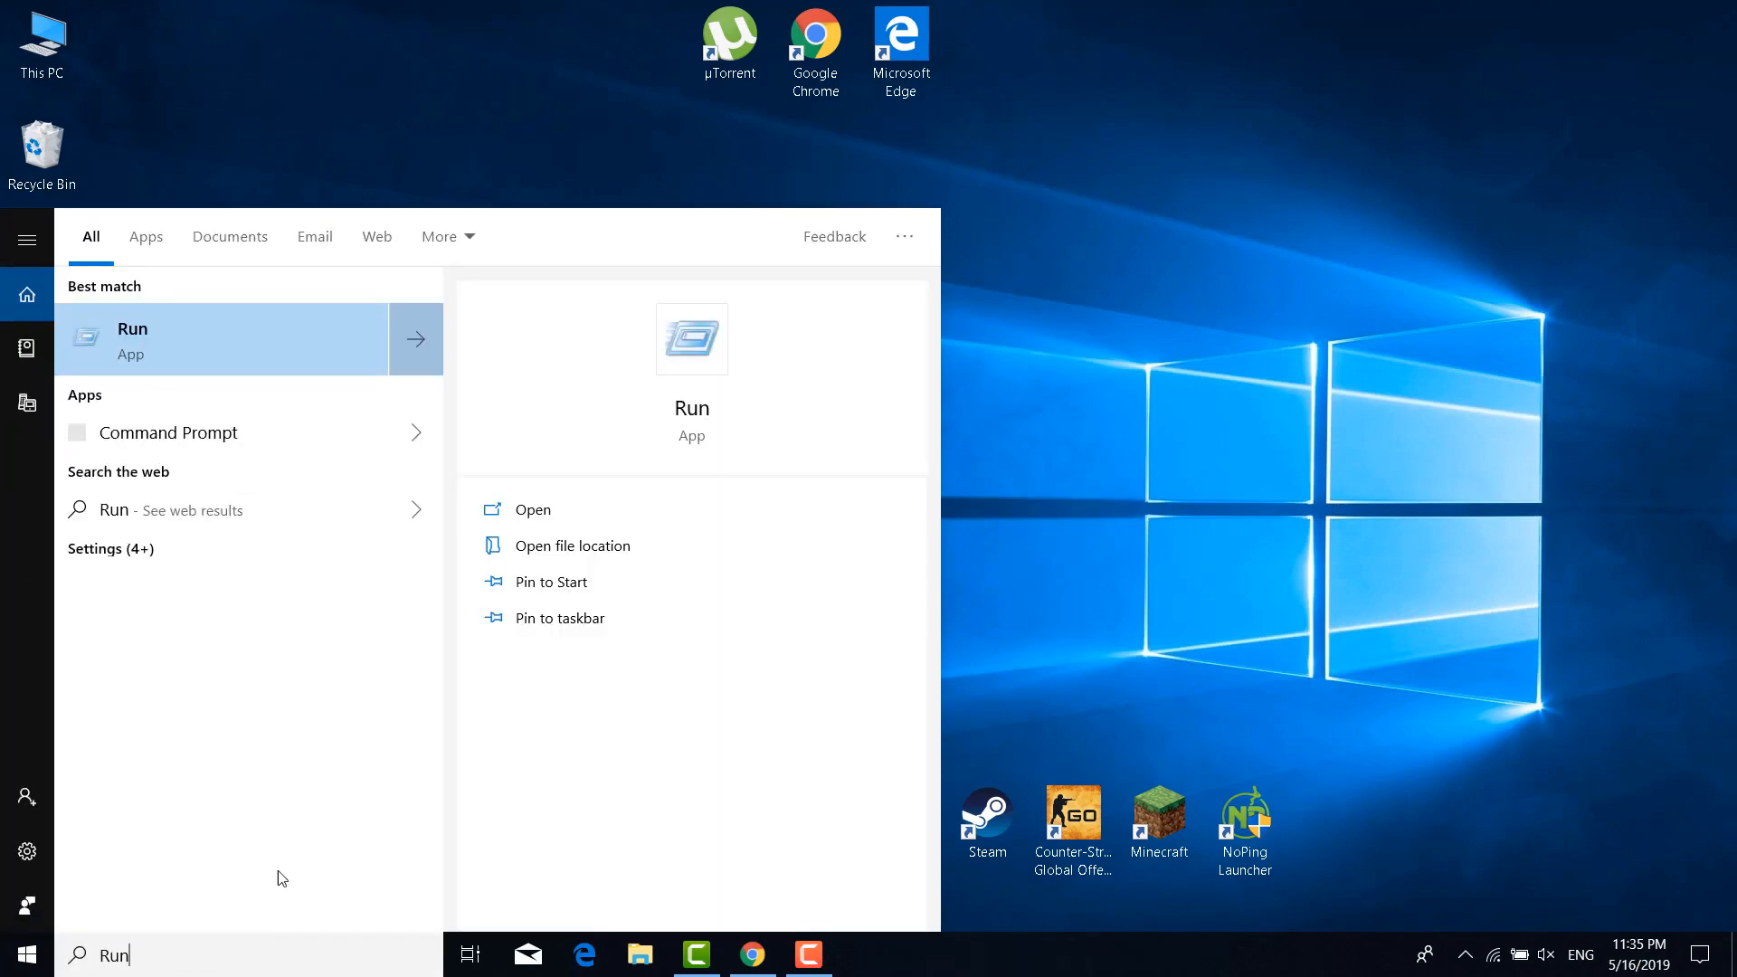
pyautogui.click(292, 351)
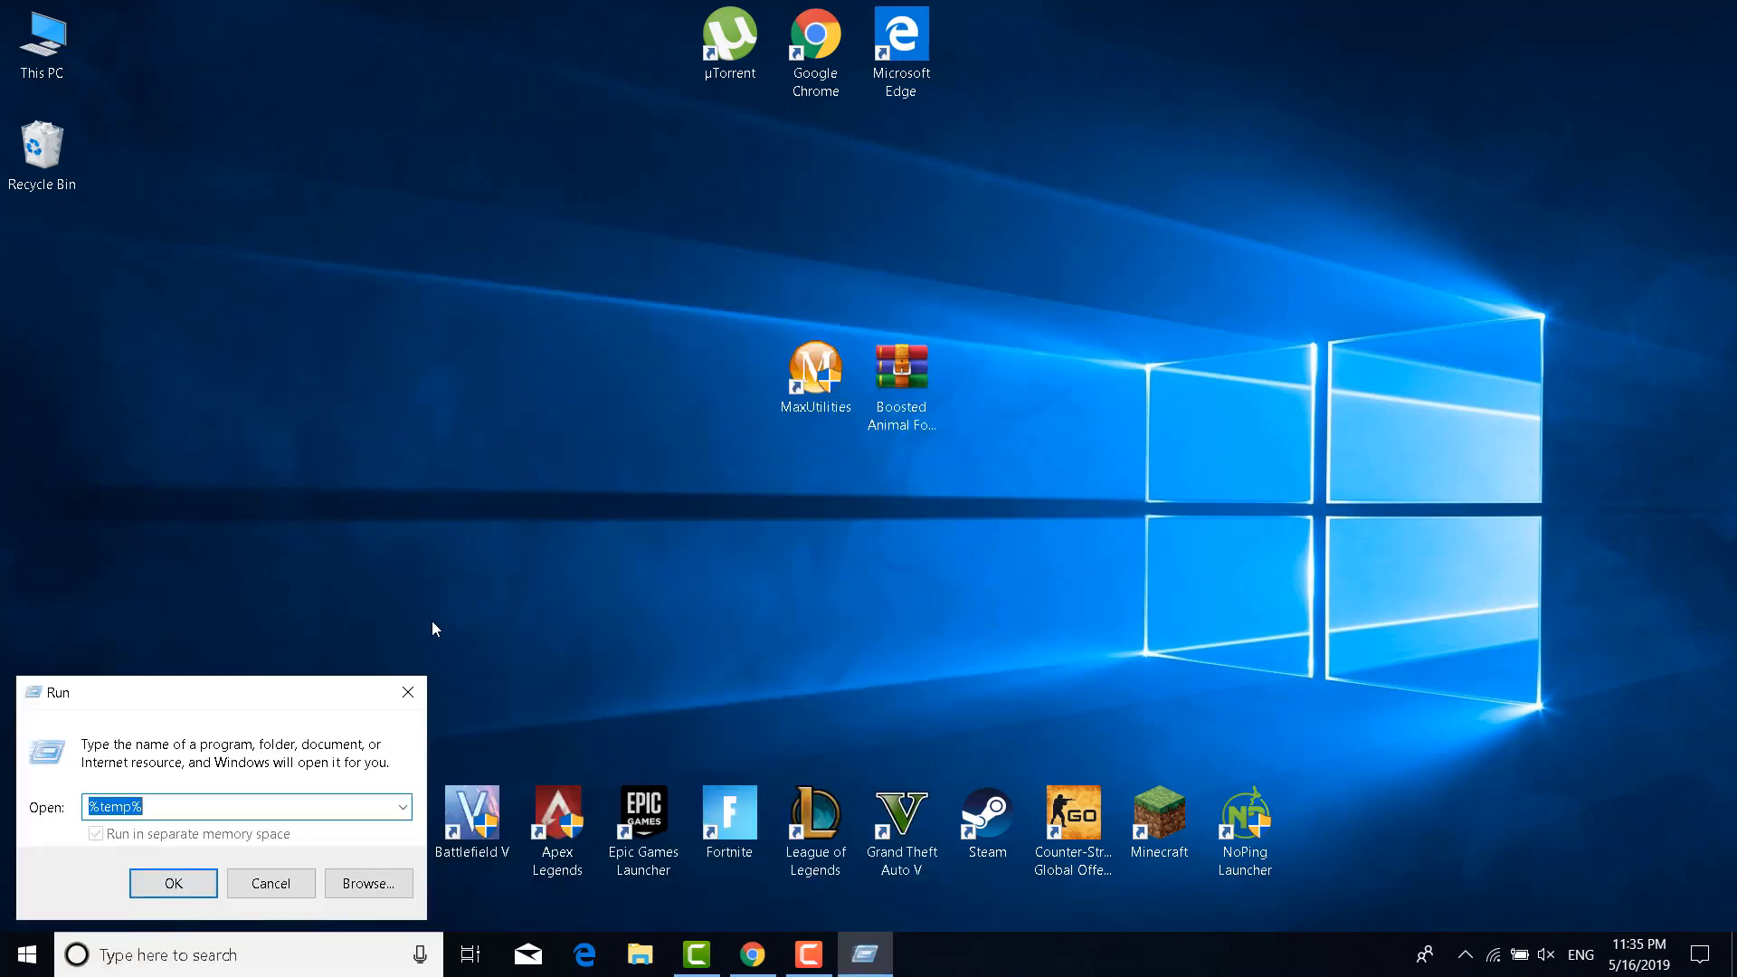
pyautogui.write('prefetch')
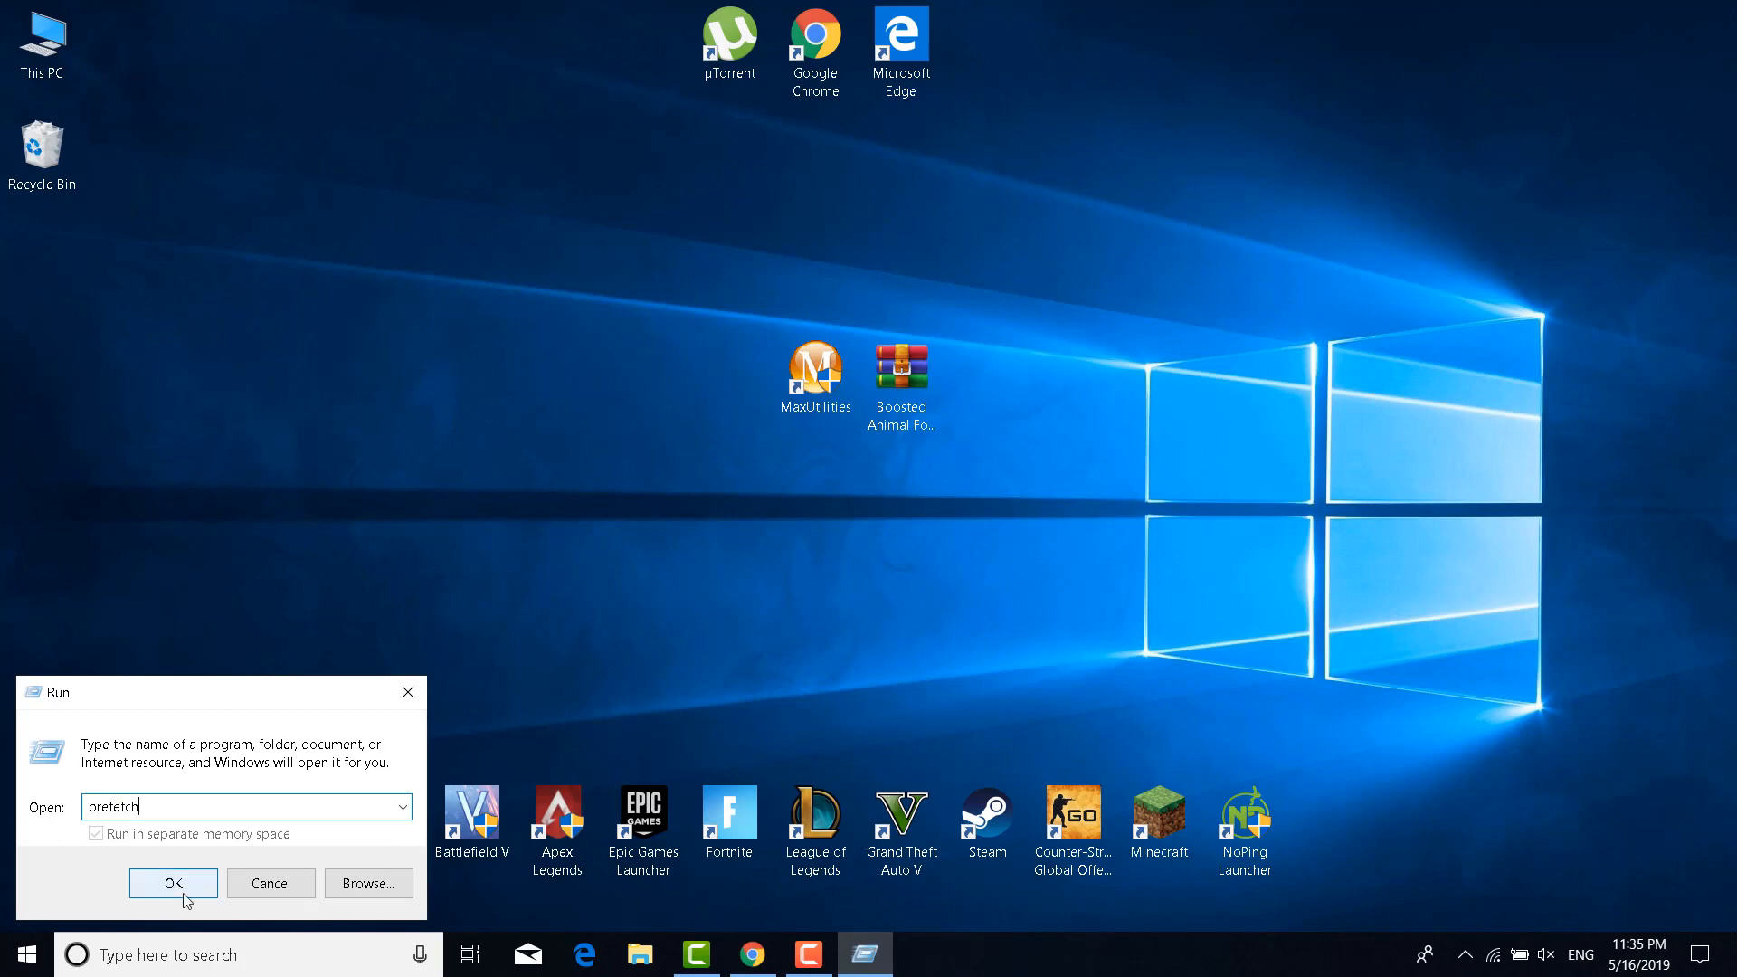
pyautogui.click(214, 877)
pyautogui.click(901, 511)
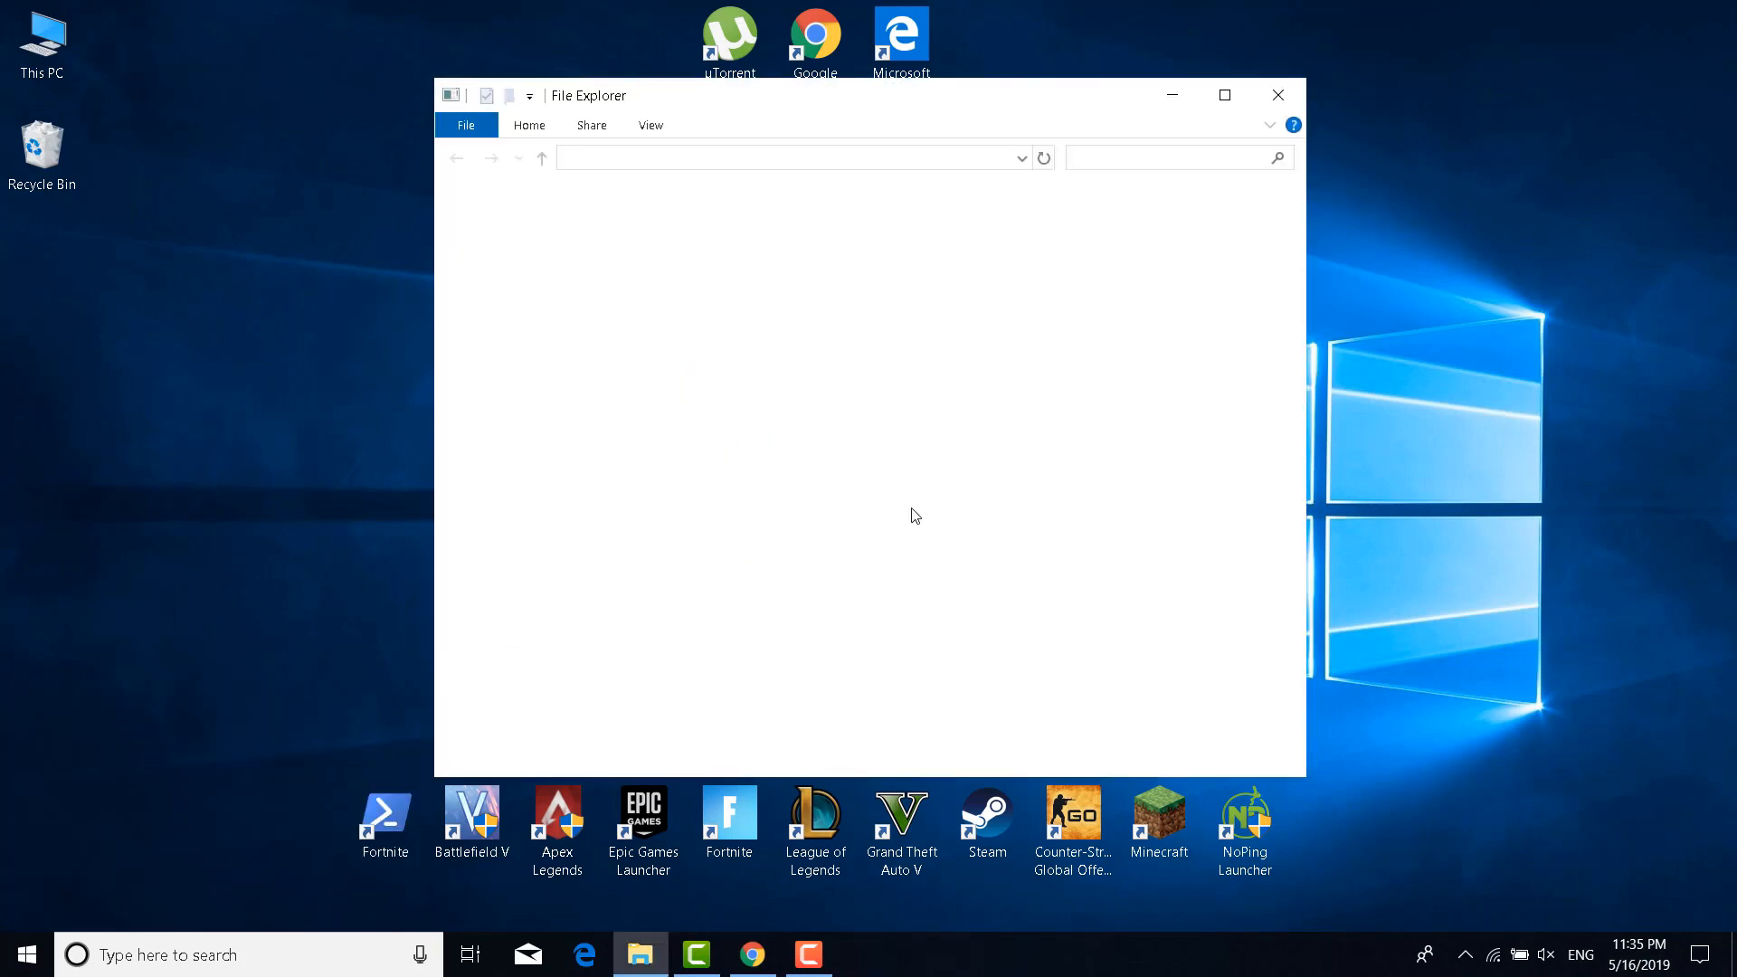
# Delete all prefetch files, applying the same choice to every in-use file
pyautogui.click(910, 423)
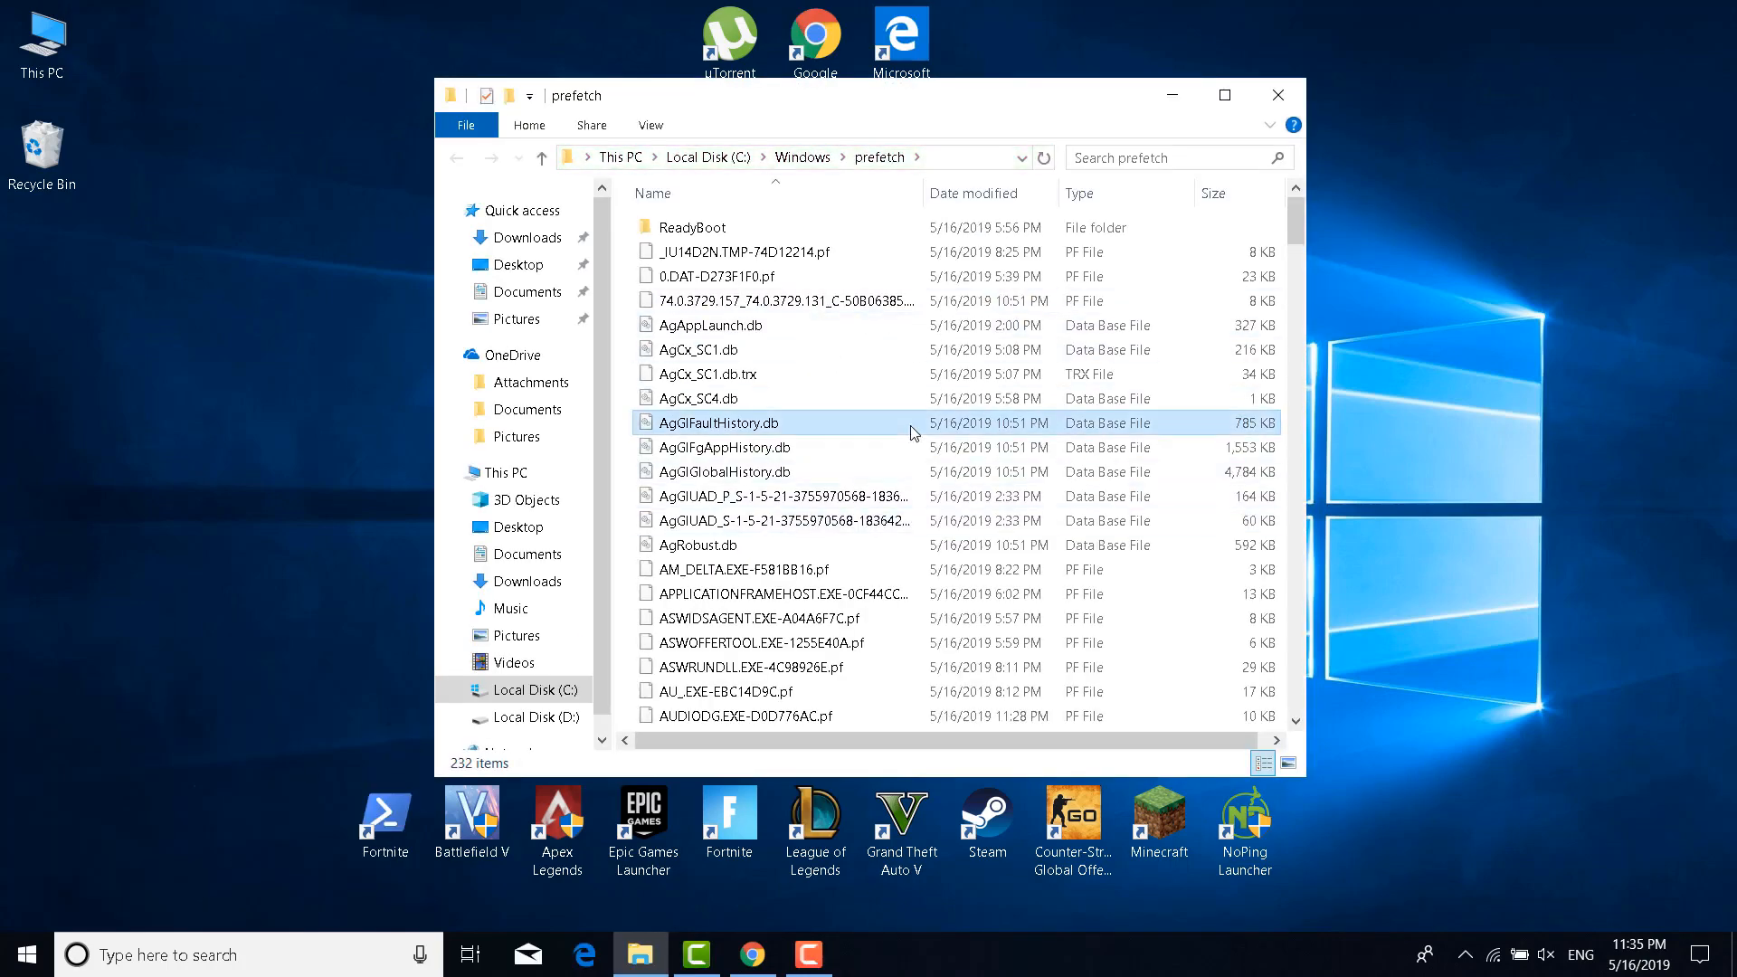
pyautogui.hotkey('ctrl', 'a')
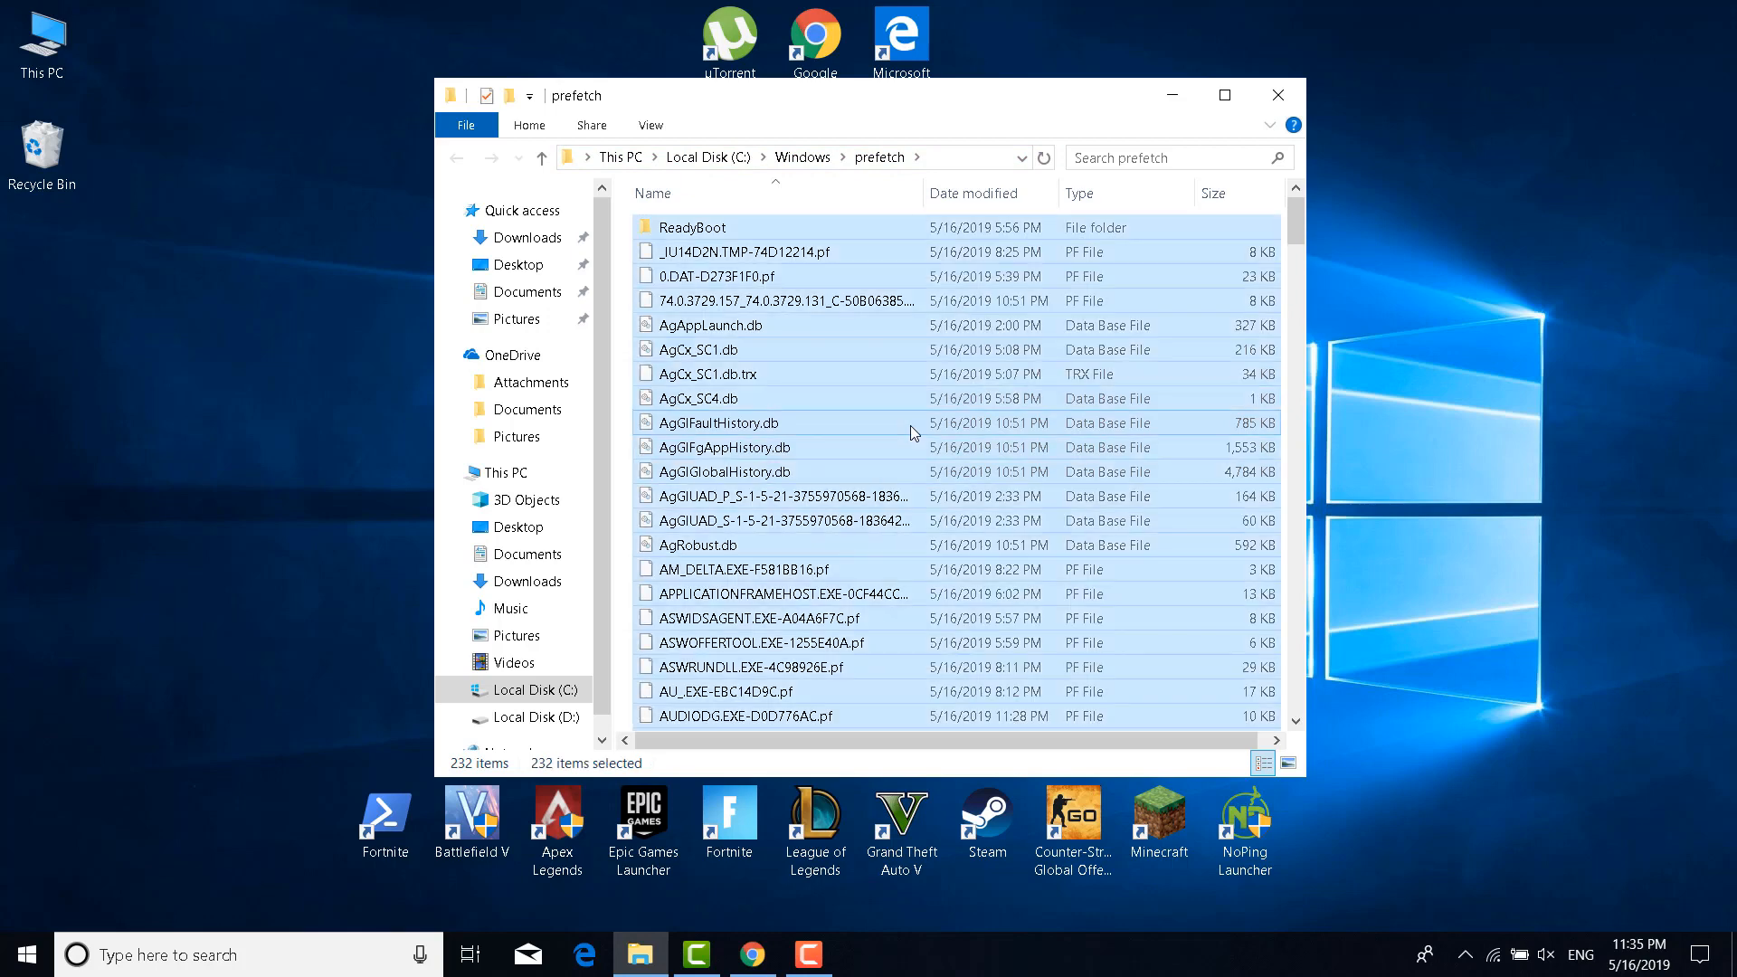
pyautogui.rightClick(910, 425)
pyautogui.click(1001, 748)
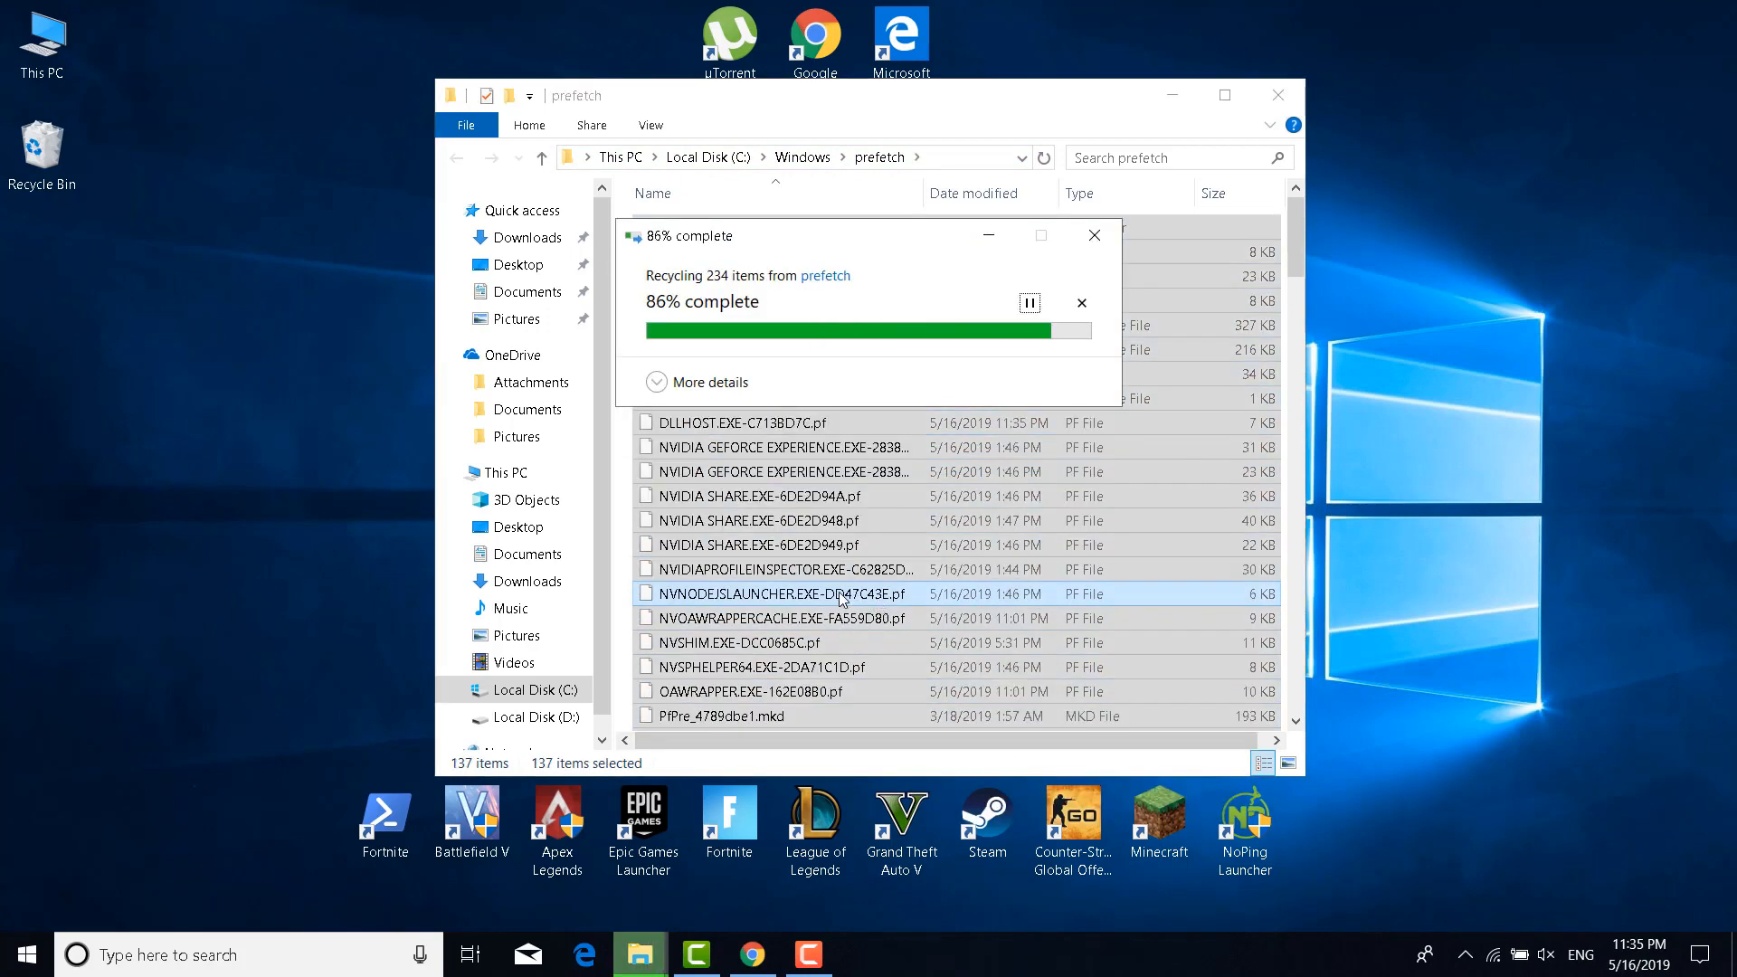
pyautogui.click(741, 438)
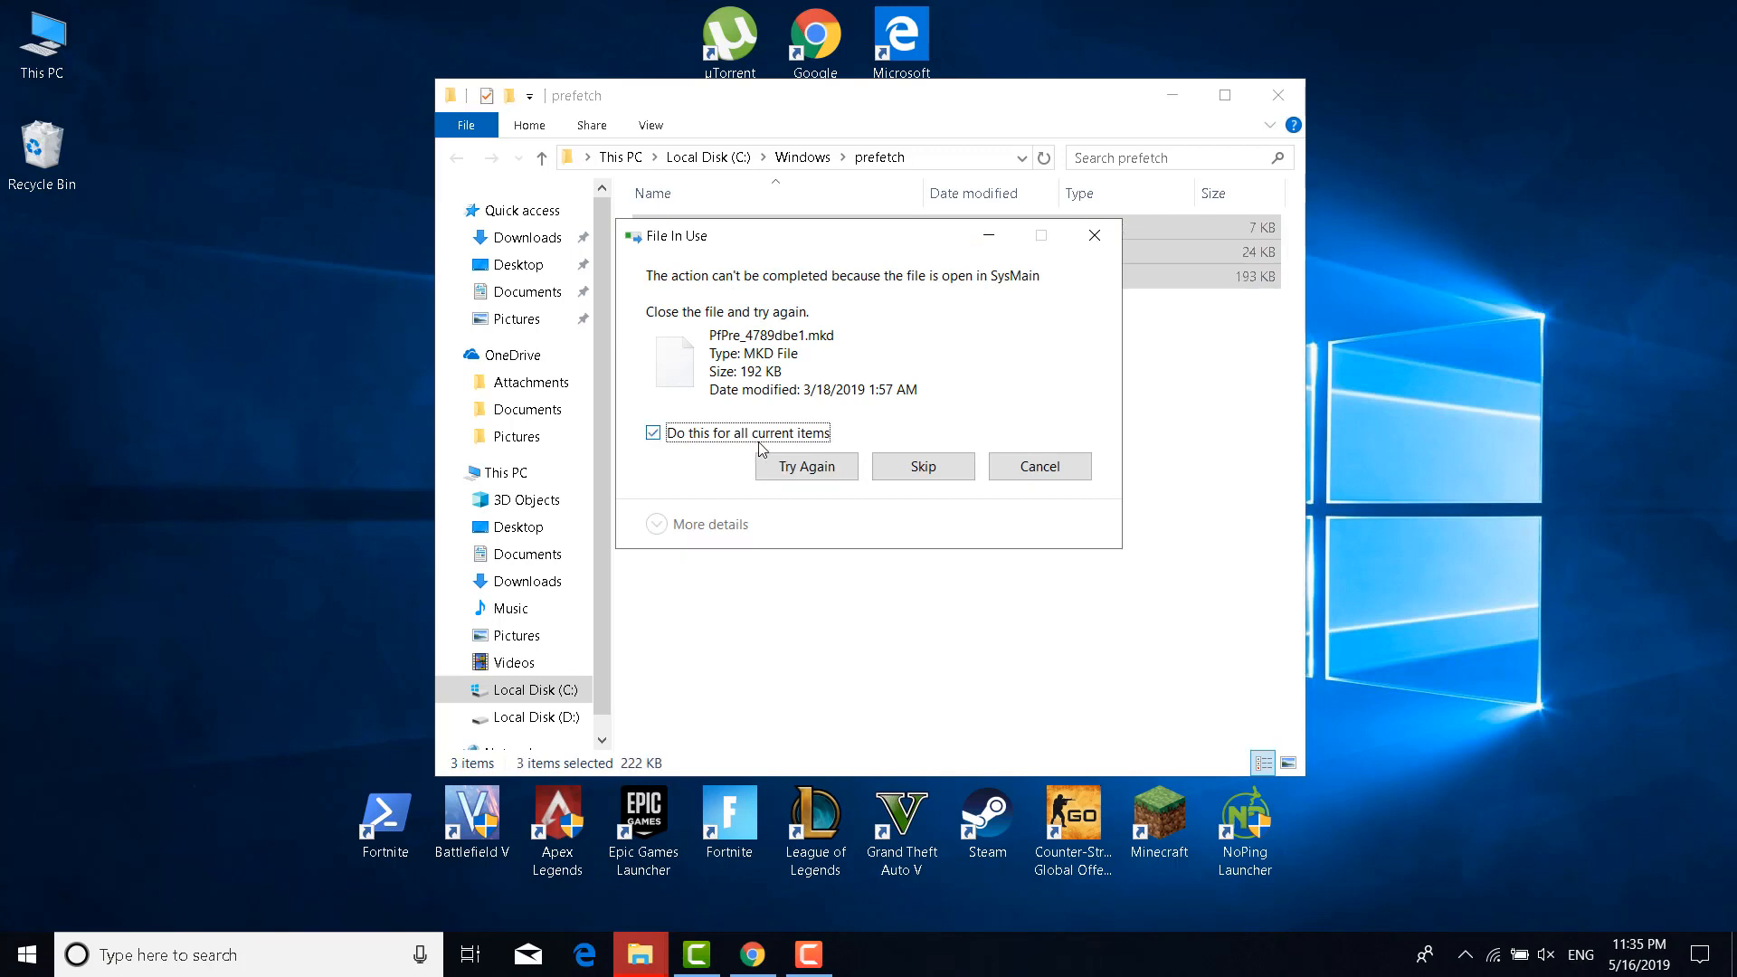
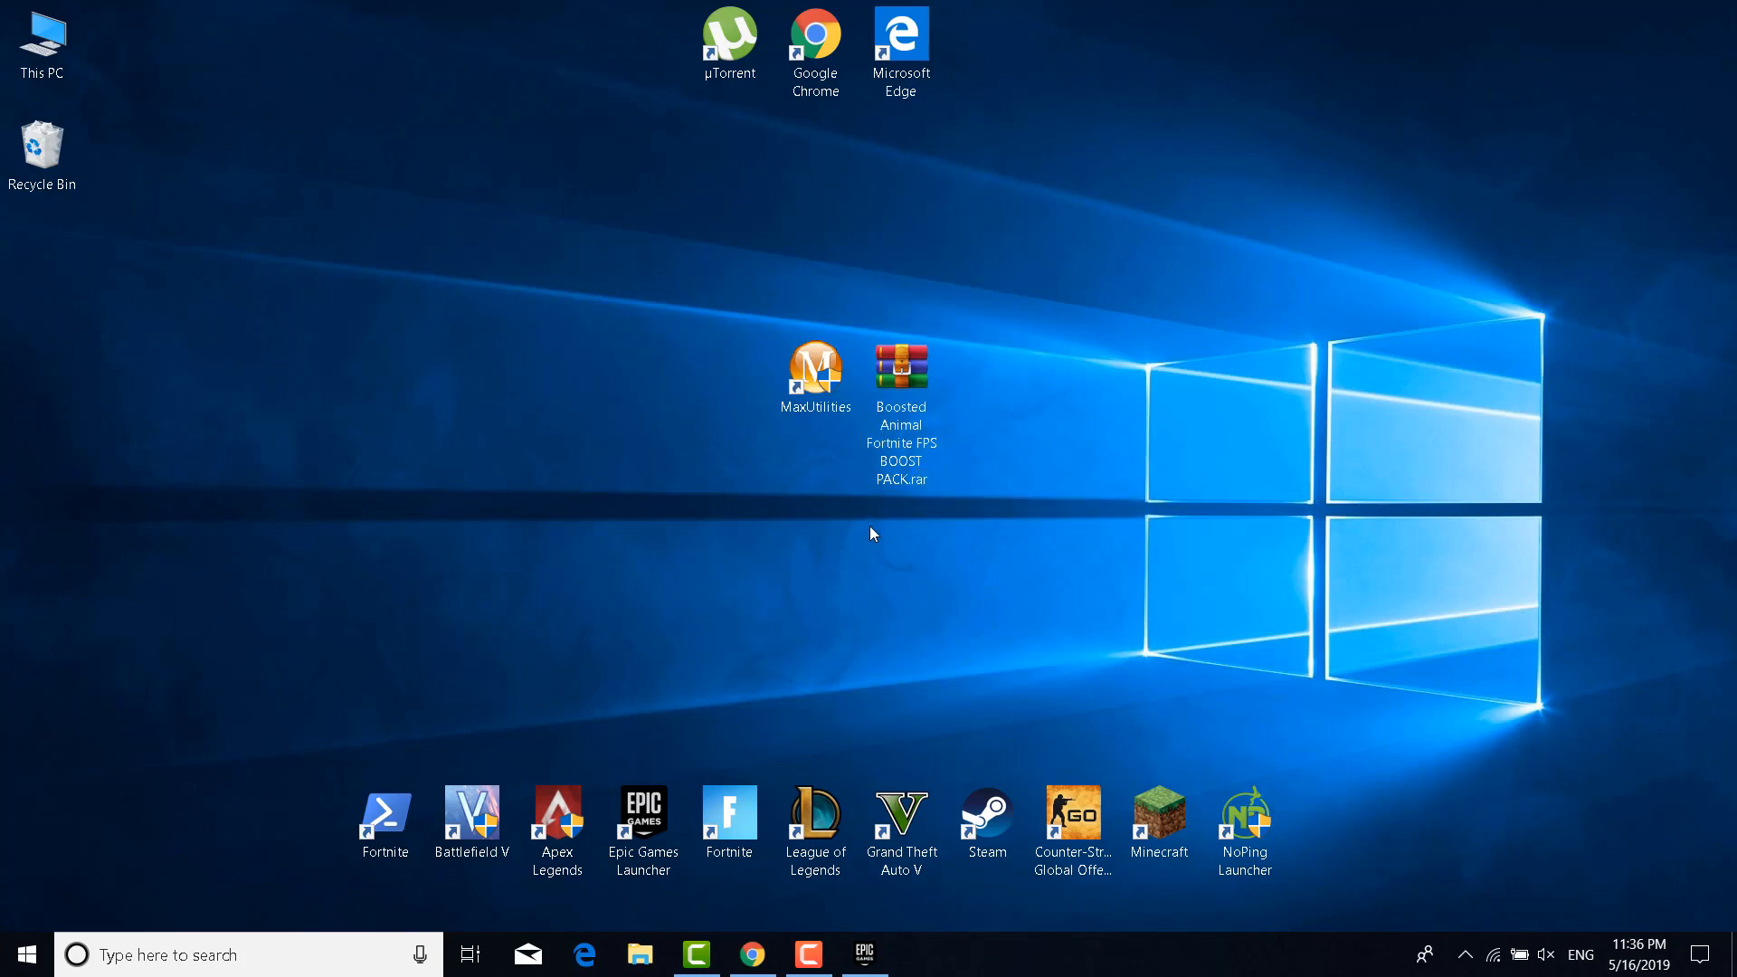
# Open the boost pack .rar, extract the Boosted Animal folder to Desktop, and close WinRAR
pyautogui.doubleClick(905, 430)
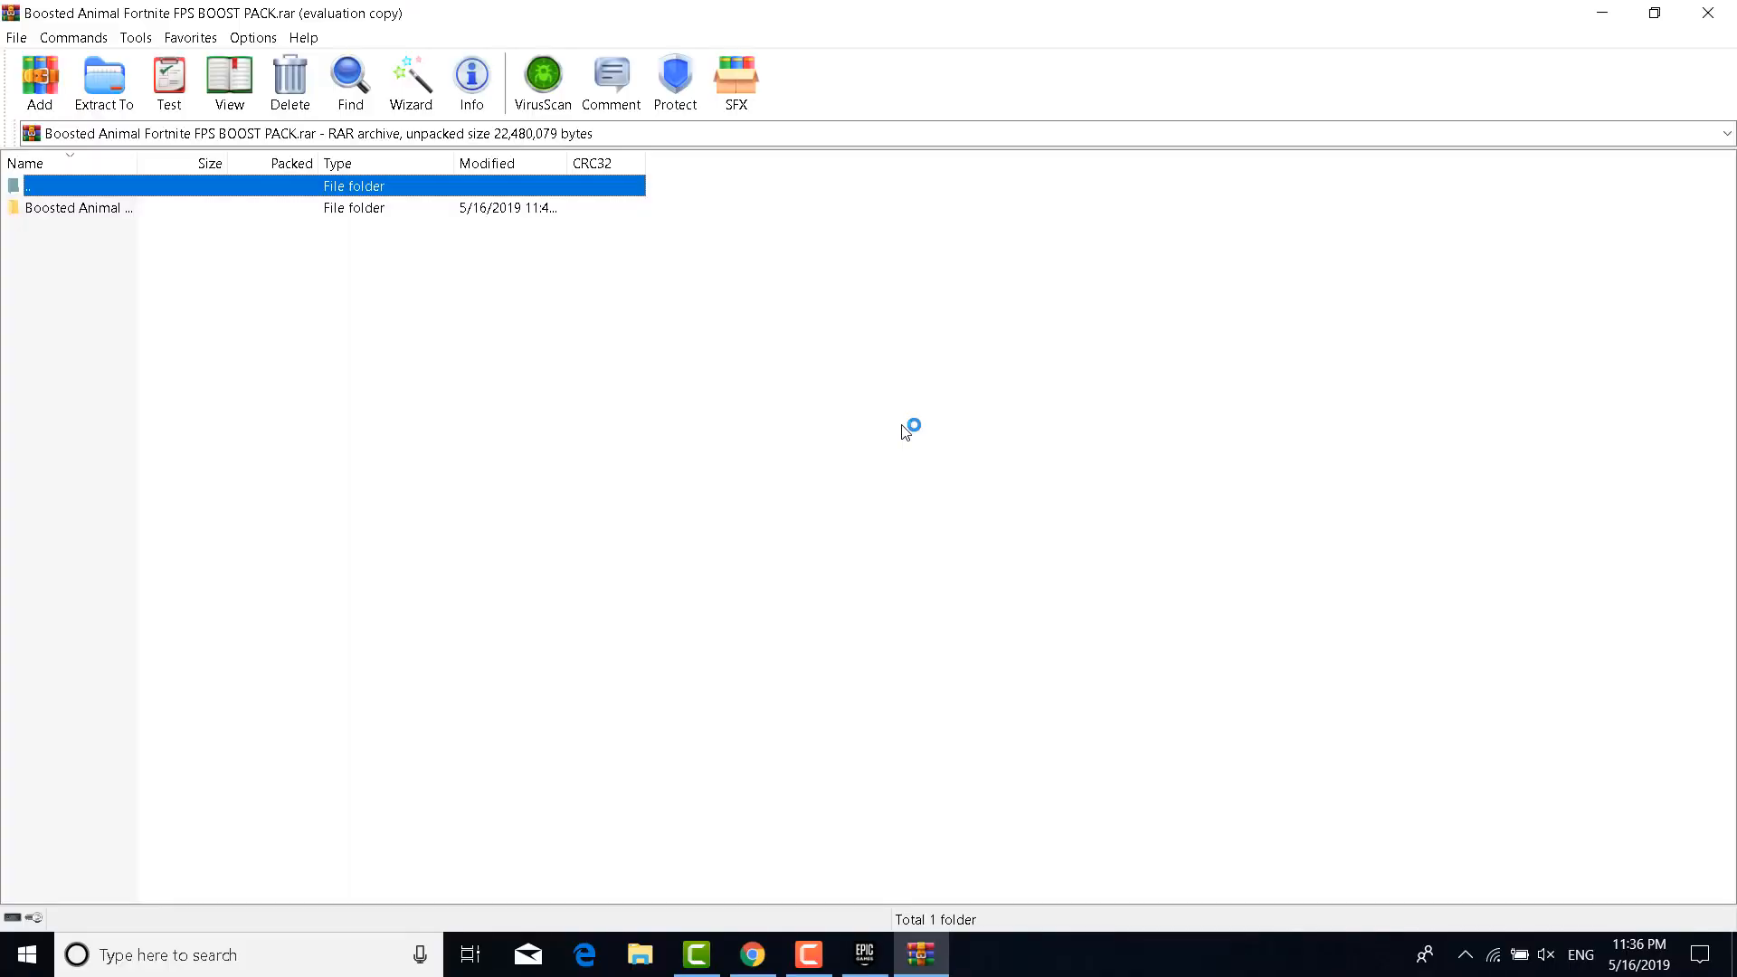
pyautogui.click(1024, 385)
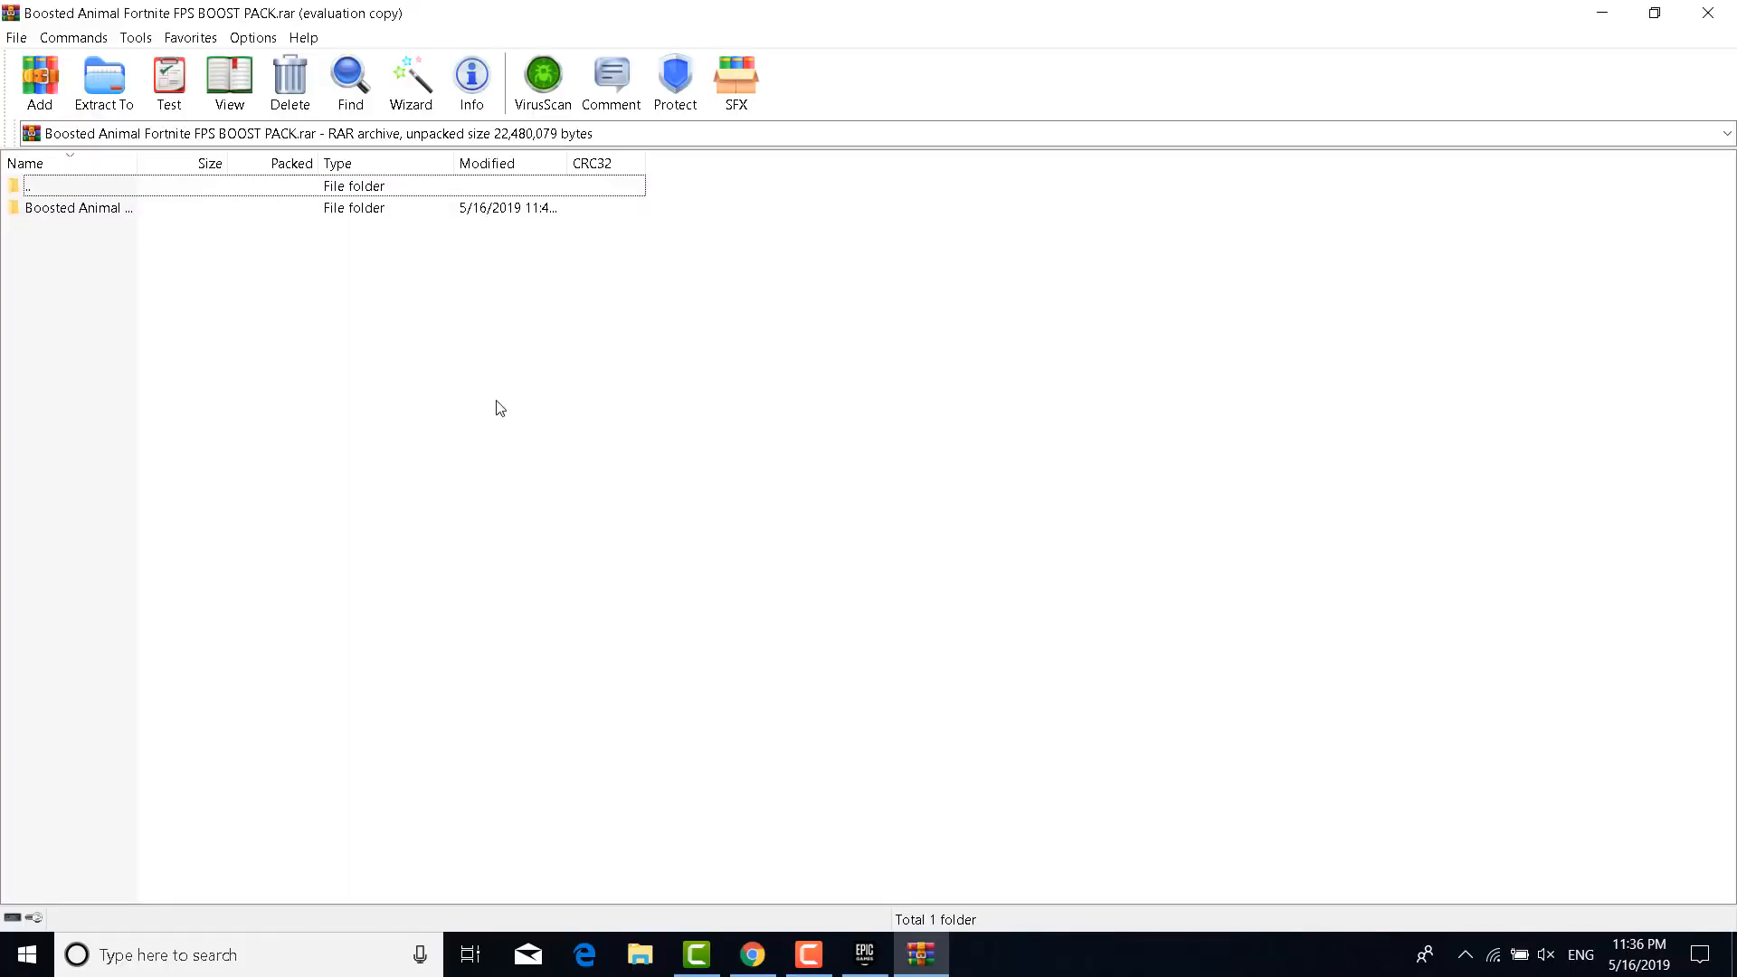
pyautogui.click(418, 210)
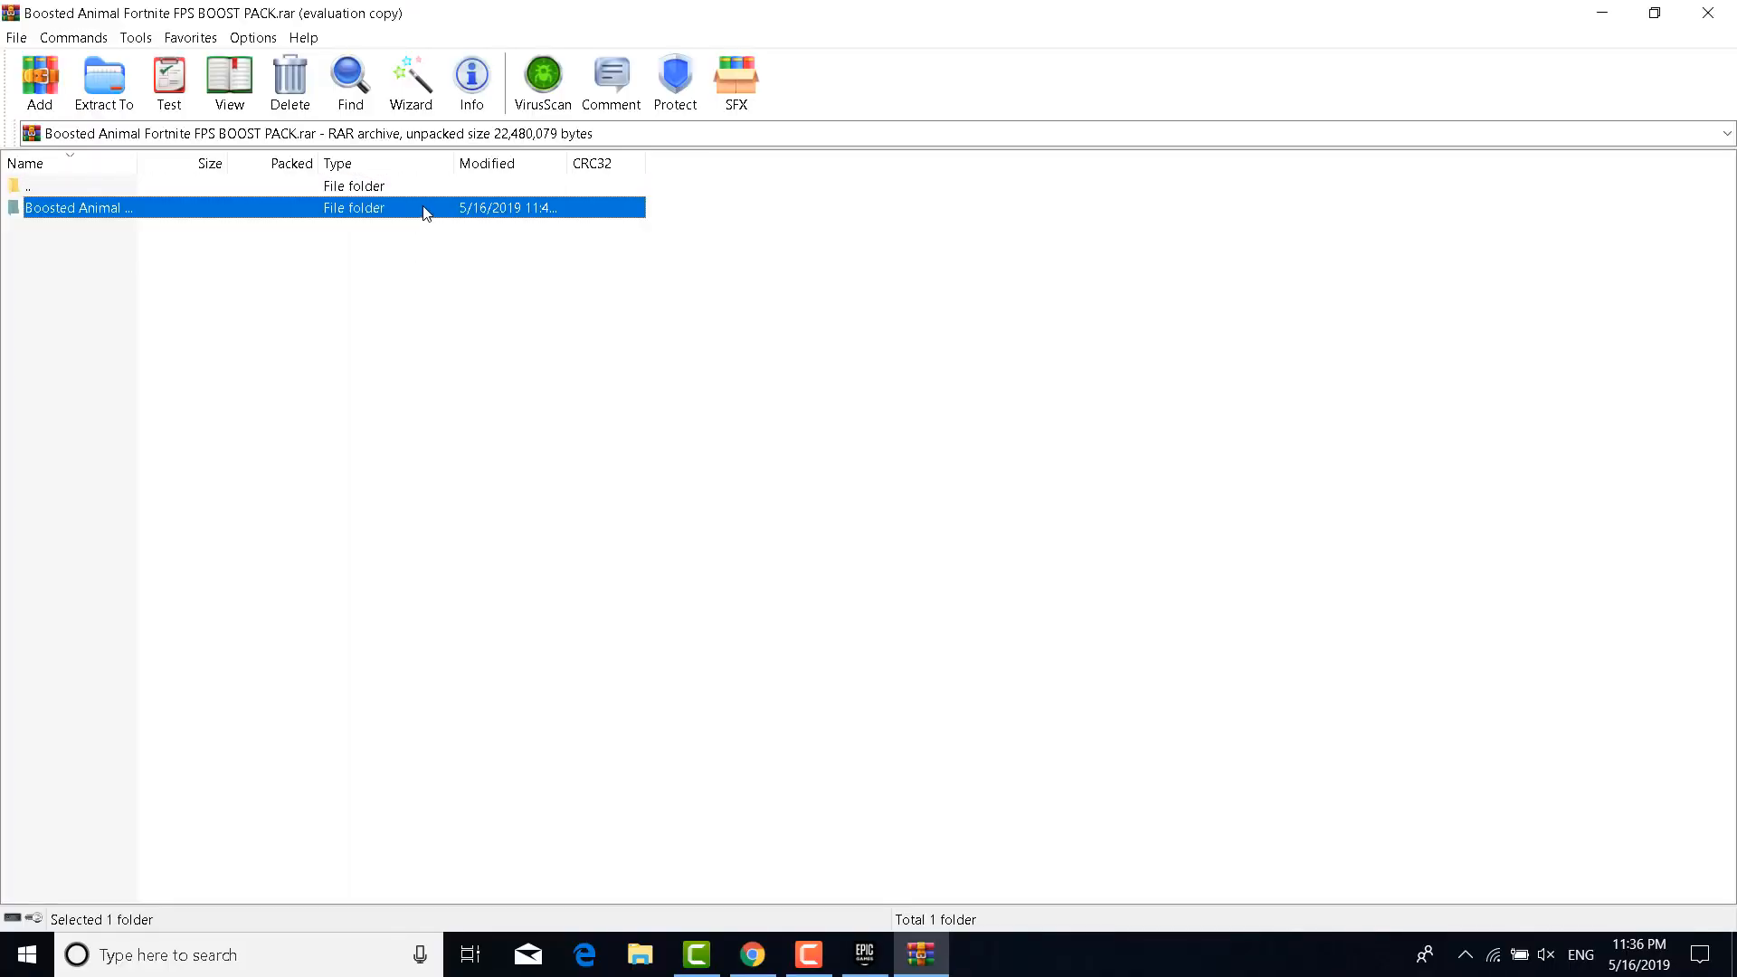
pyautogui.click(104, 80)
pyautogui.click(792, 334)
pyautogui.click(827, 692)
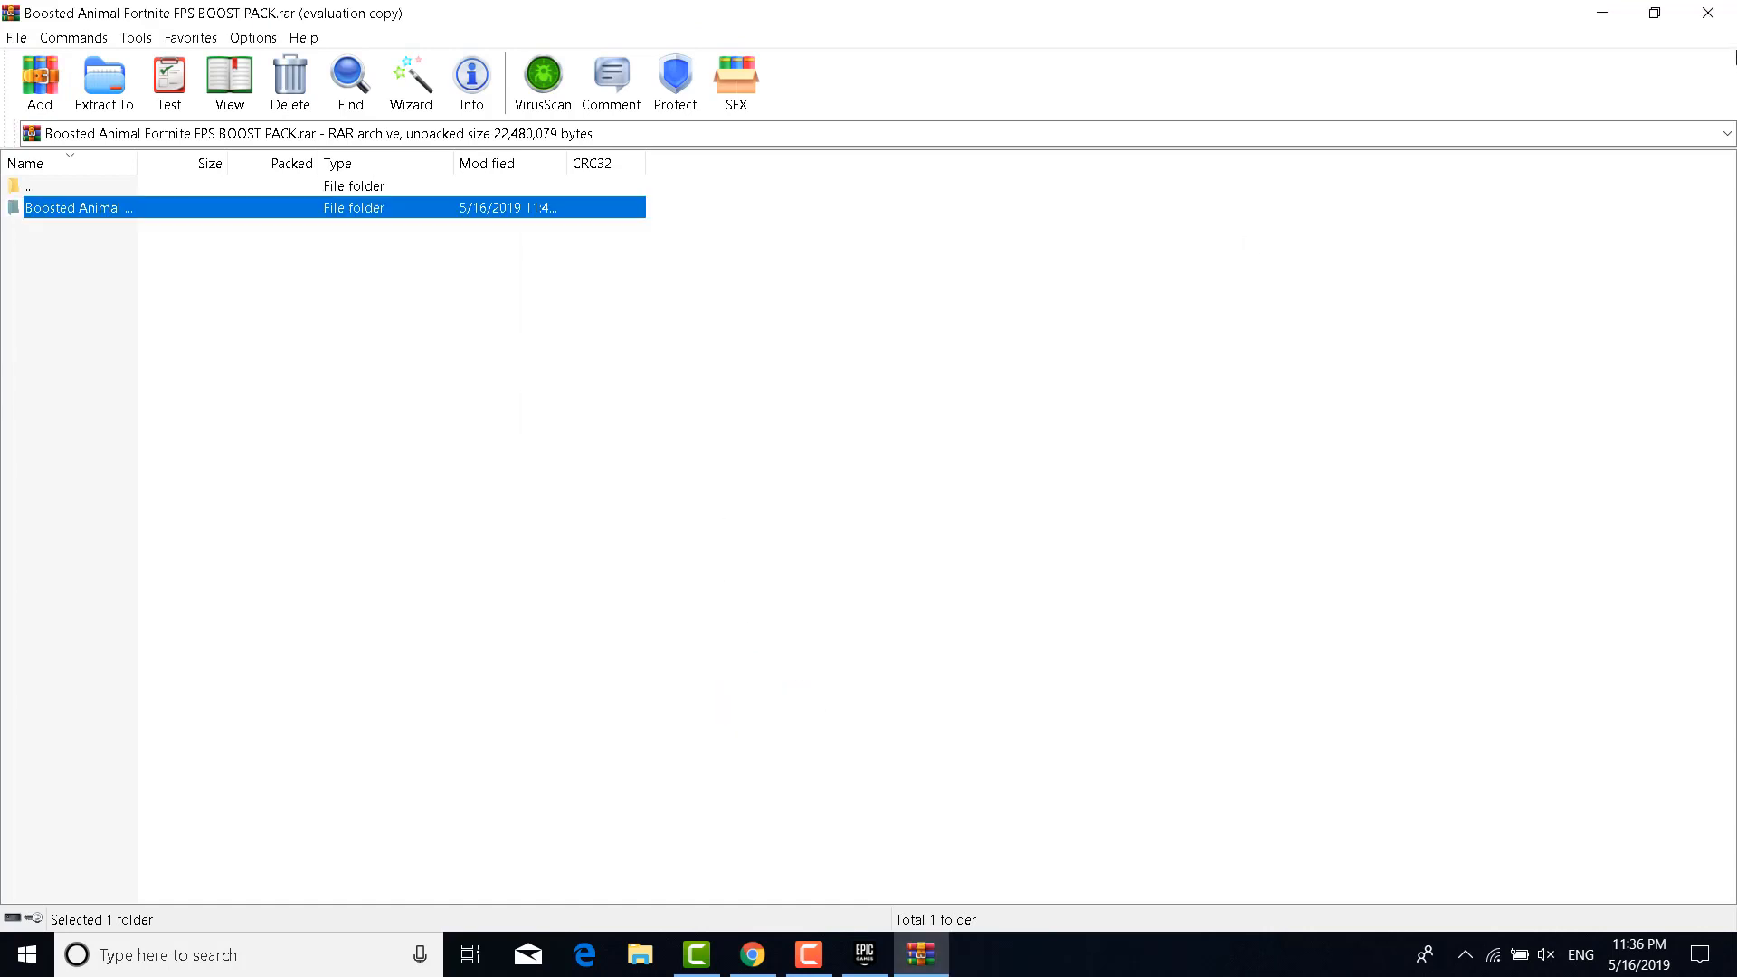
pyautogui.click(1714, 11)
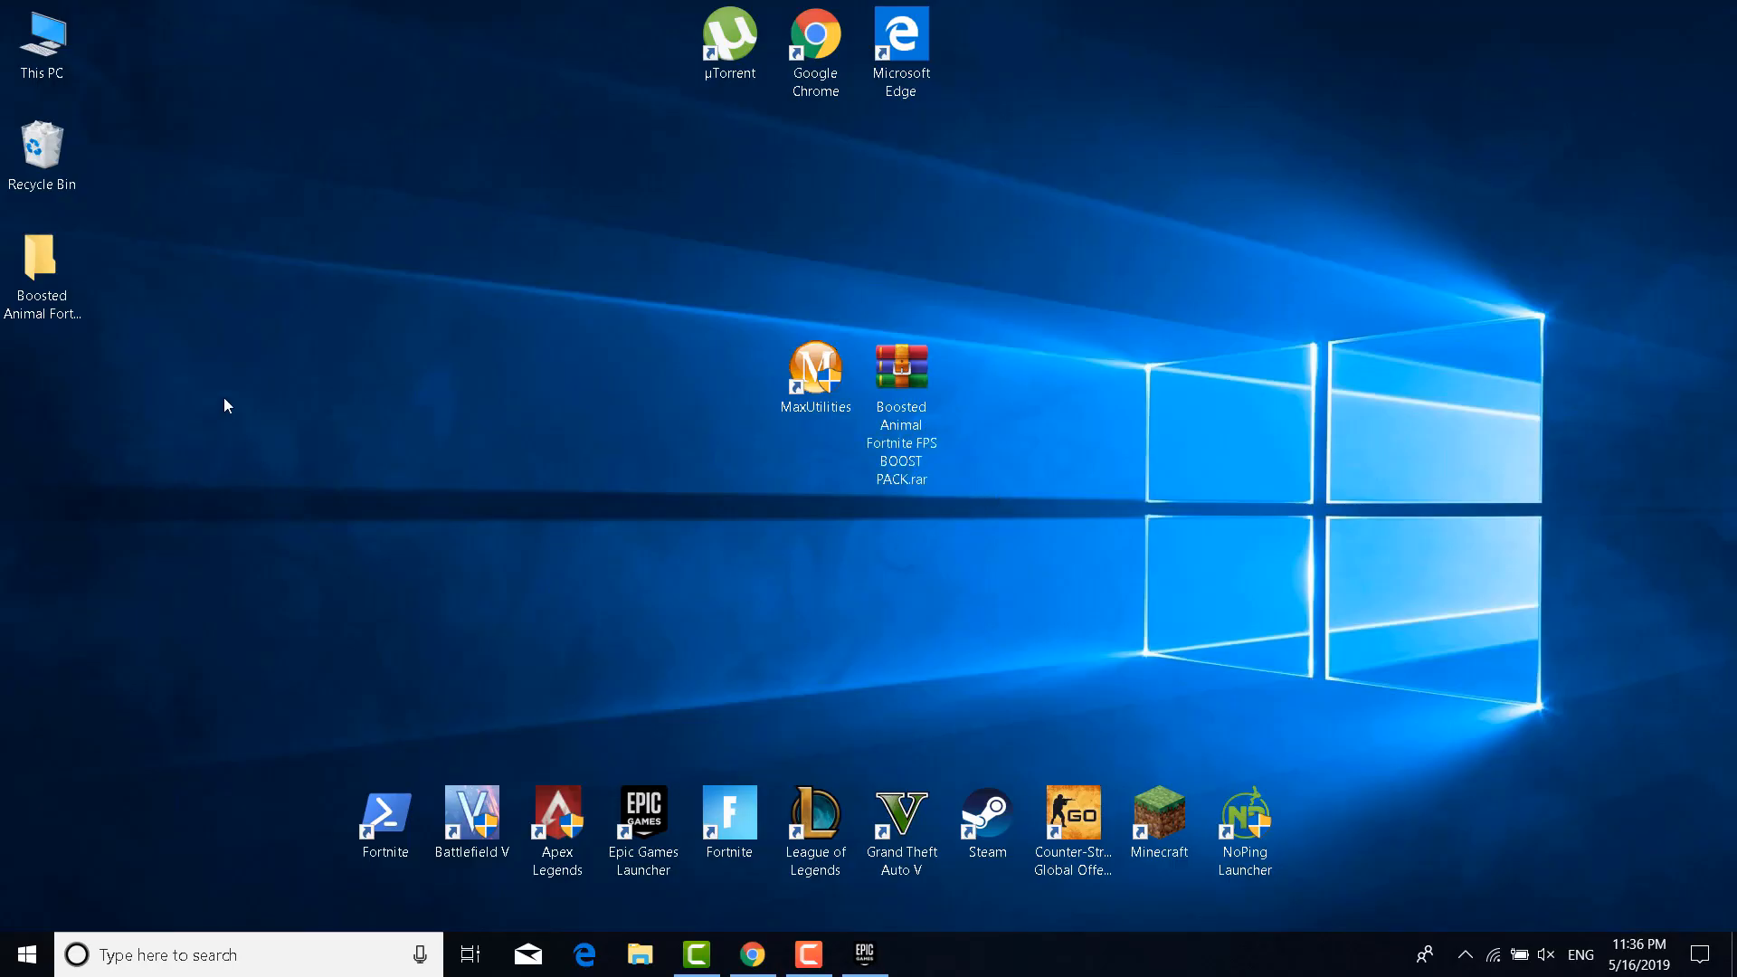
# Move the extracted folder beside MaxUtilities, open it, and open Launch Options.txt
pyautogui.moveTo(44, 287); pyautogui.dragTo(724, 404)
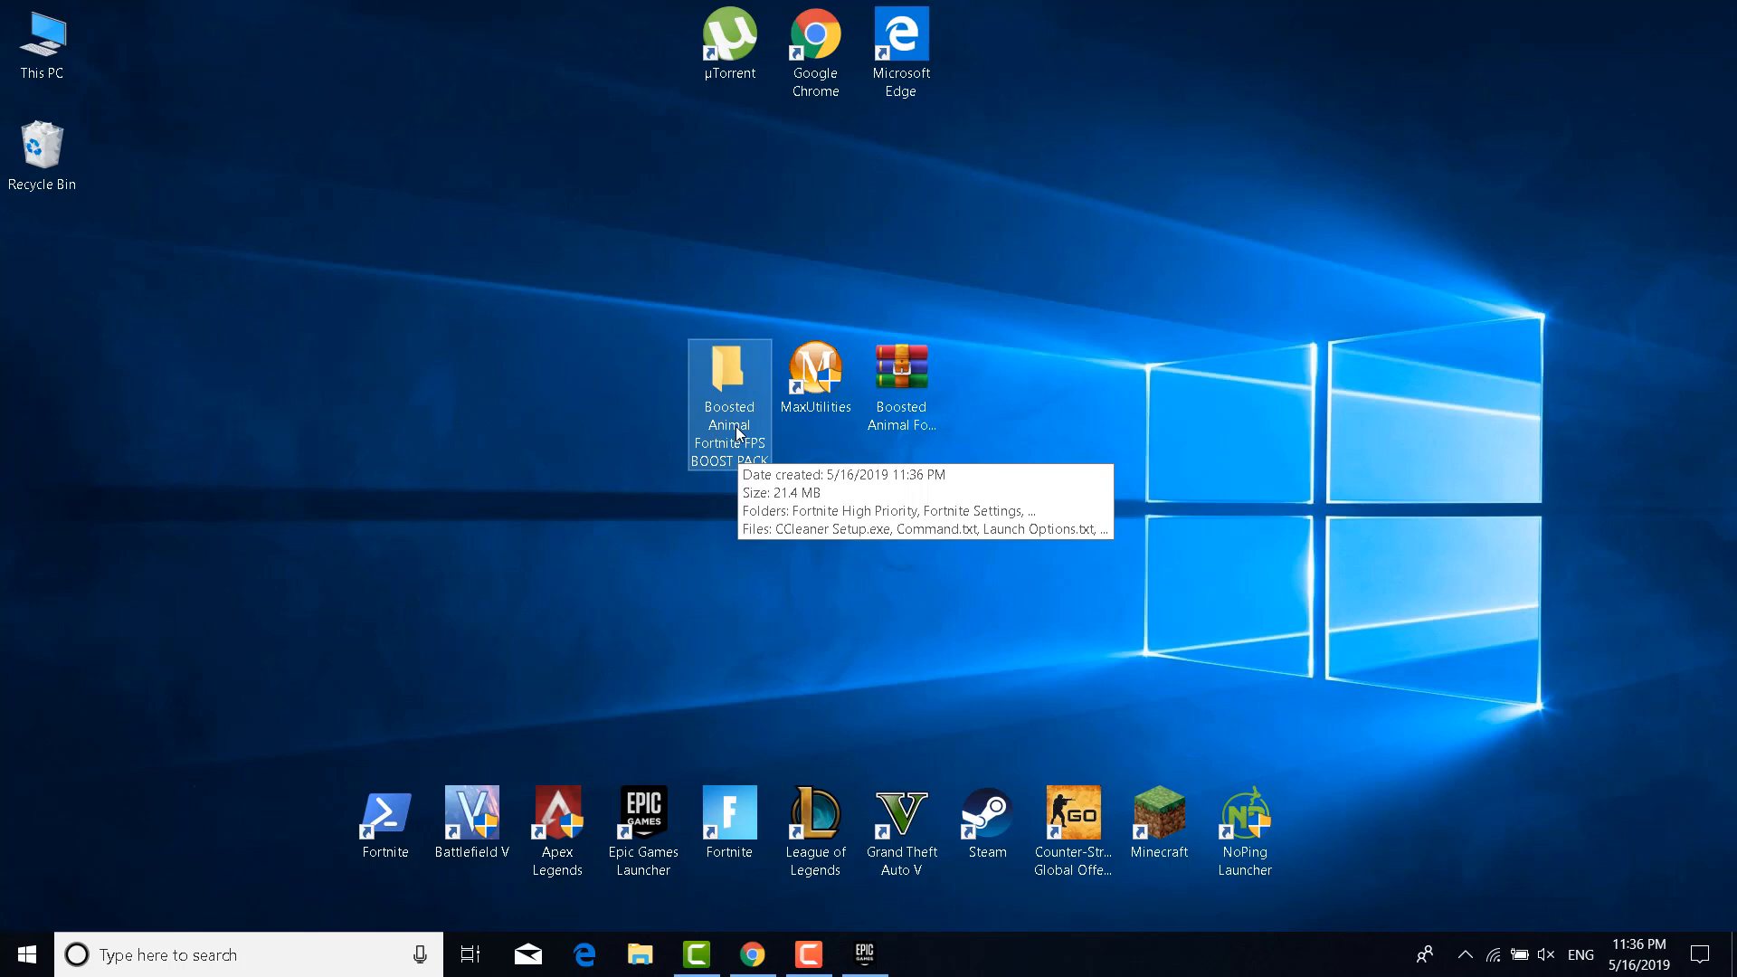
pyautogui.doubleClick(737, 435)
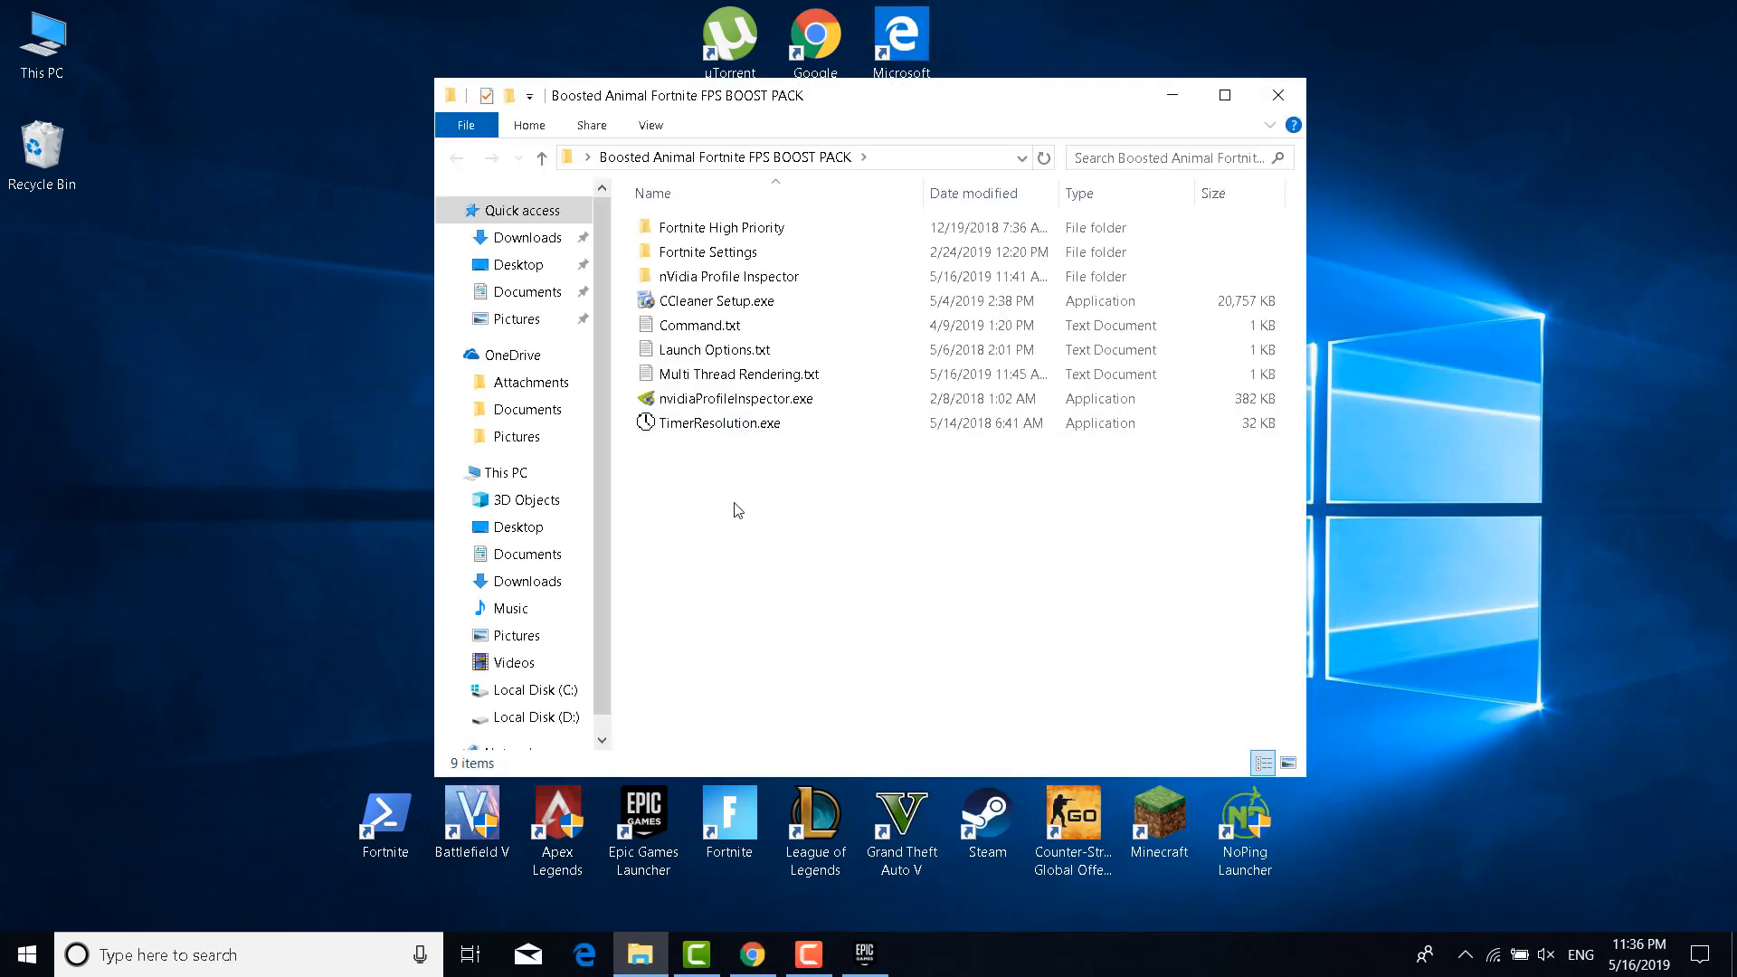
pyautogui.doubleClick(681, 352)
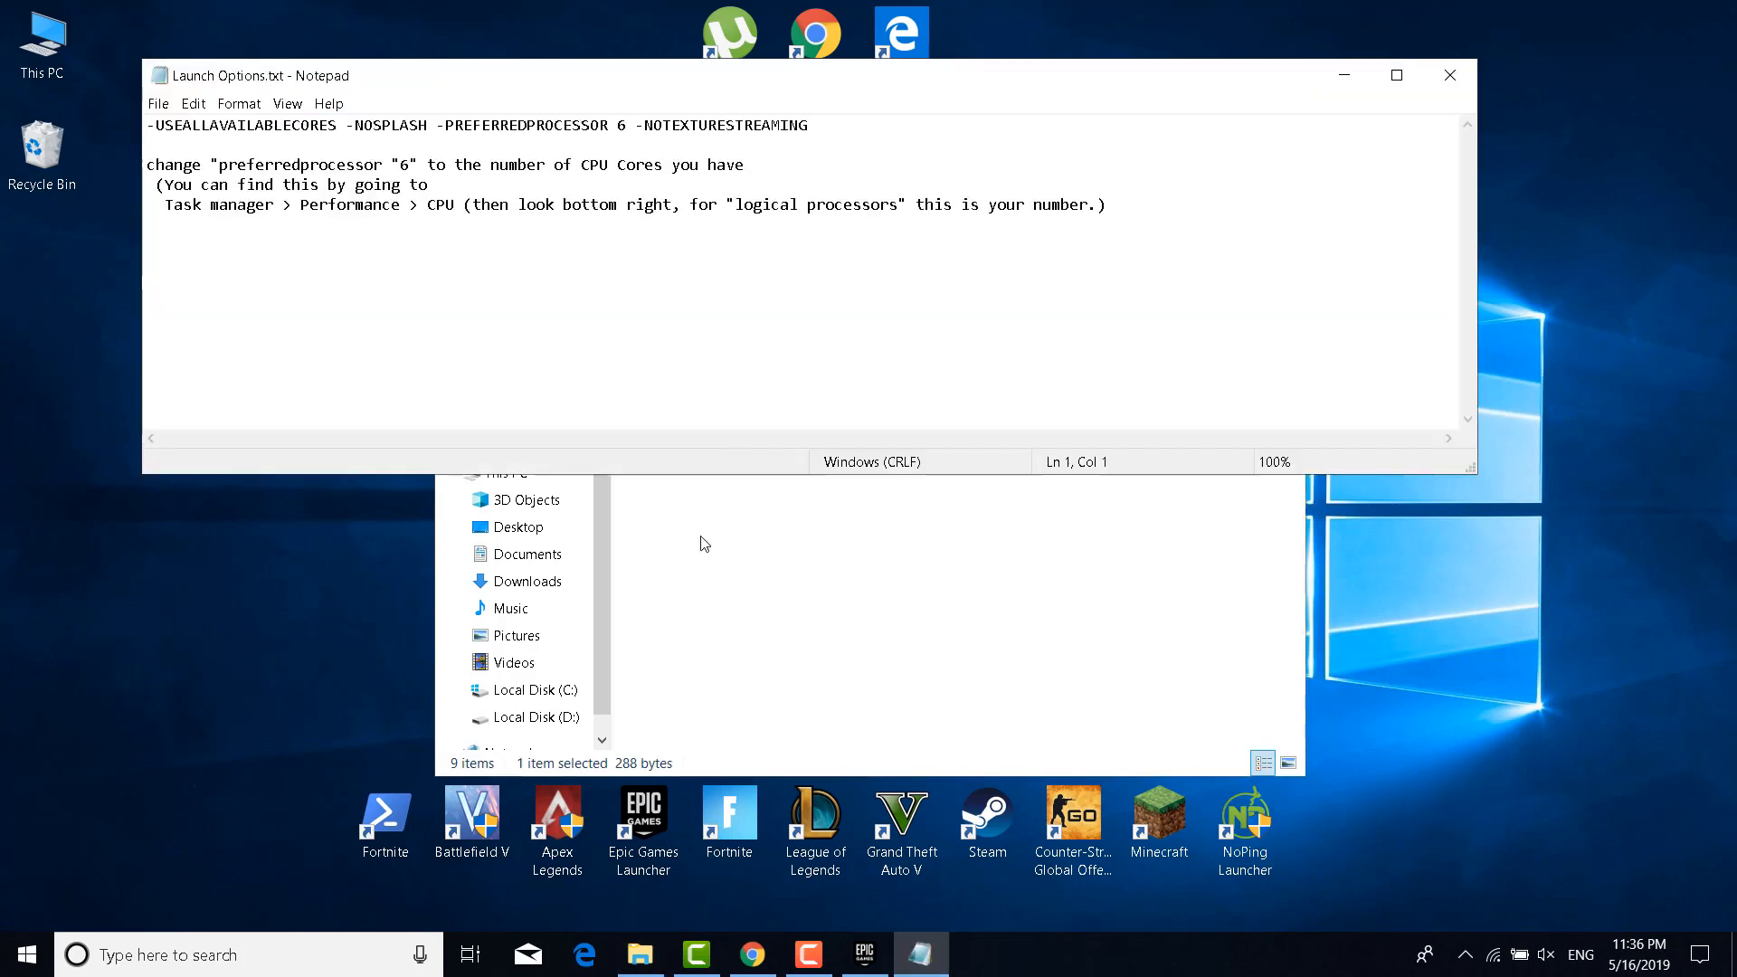
# In Epic Games Launcher settings, expand FORTNITE and tick Additional Command Line Arguments
pyautogui.click(879, 968)
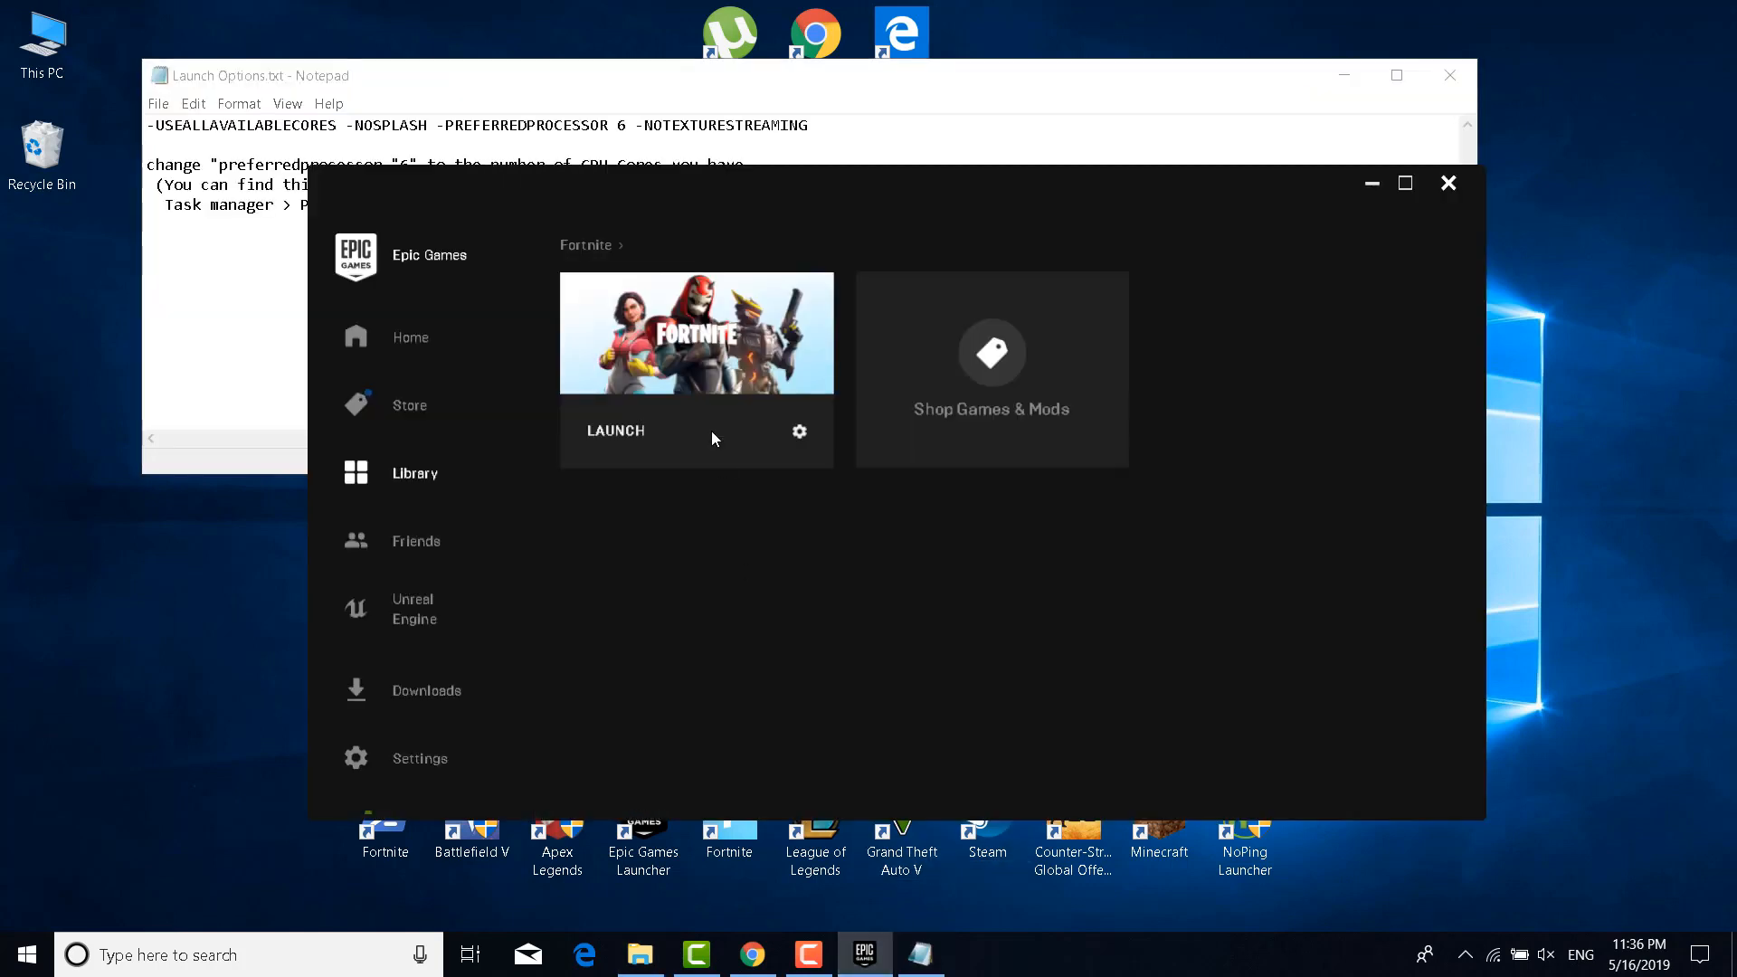
pyautogui.click(443, 758)
pyautogui.scroll(-8, 788, 512)
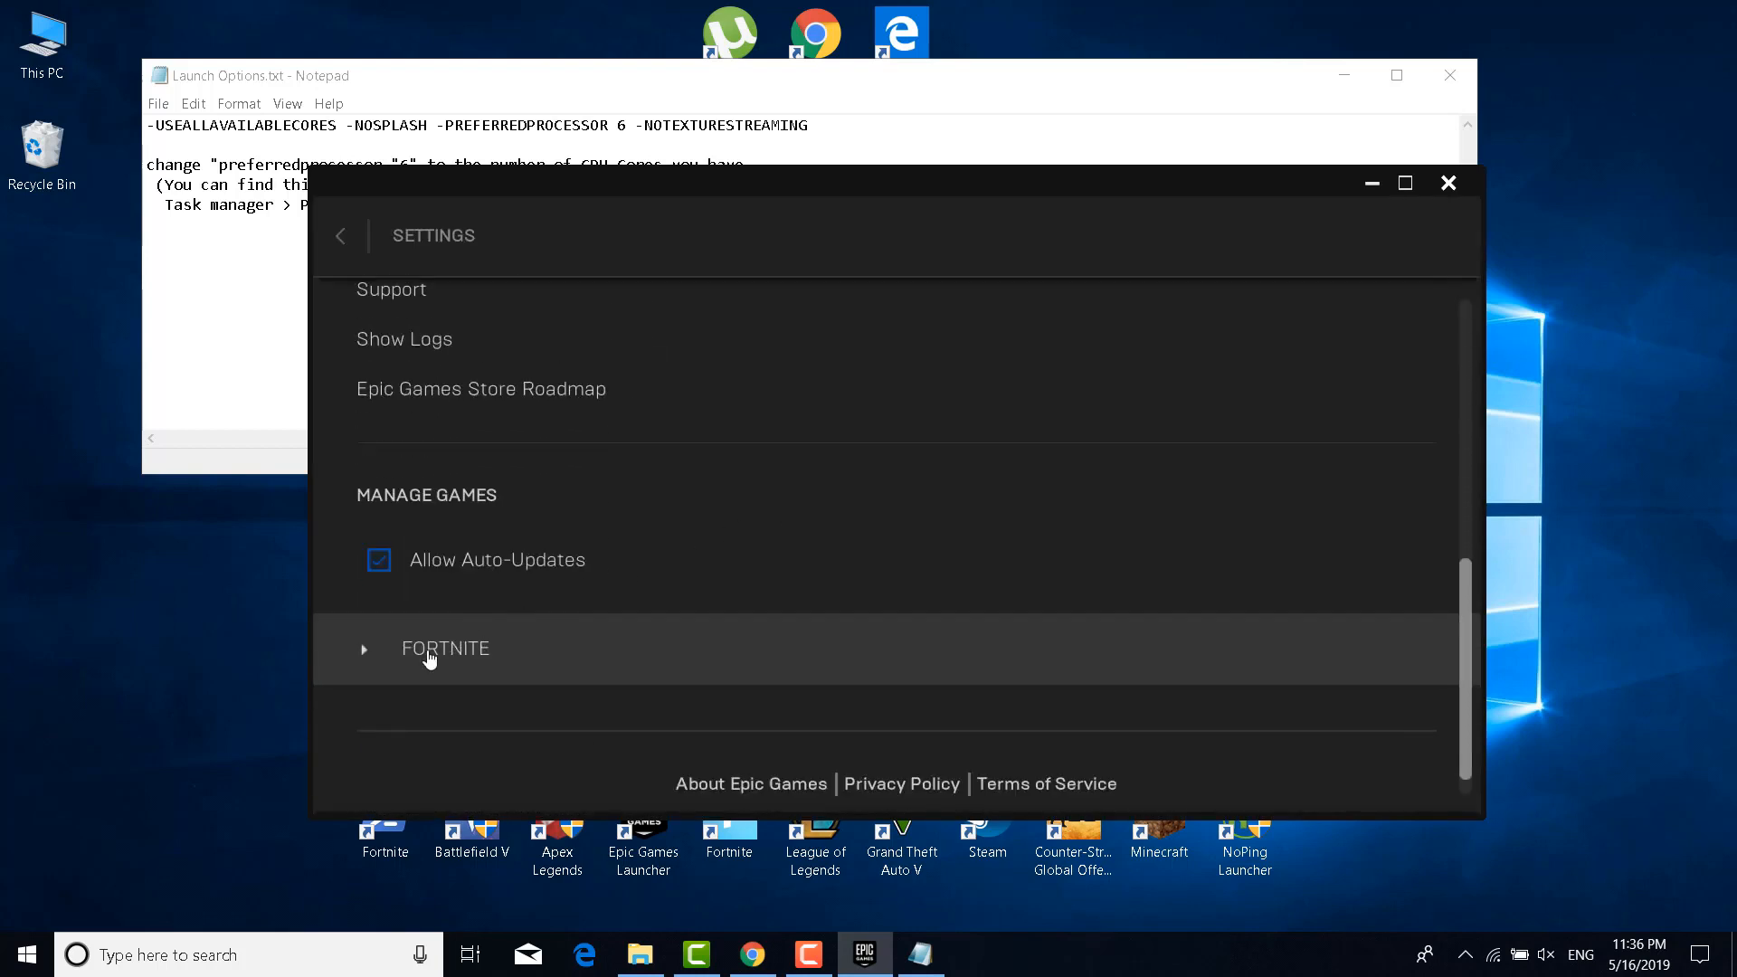
pyautogui.click(433, 655)
pyautogui.scroll(-2, 522, 636)
pyautogui.click(522, 633)
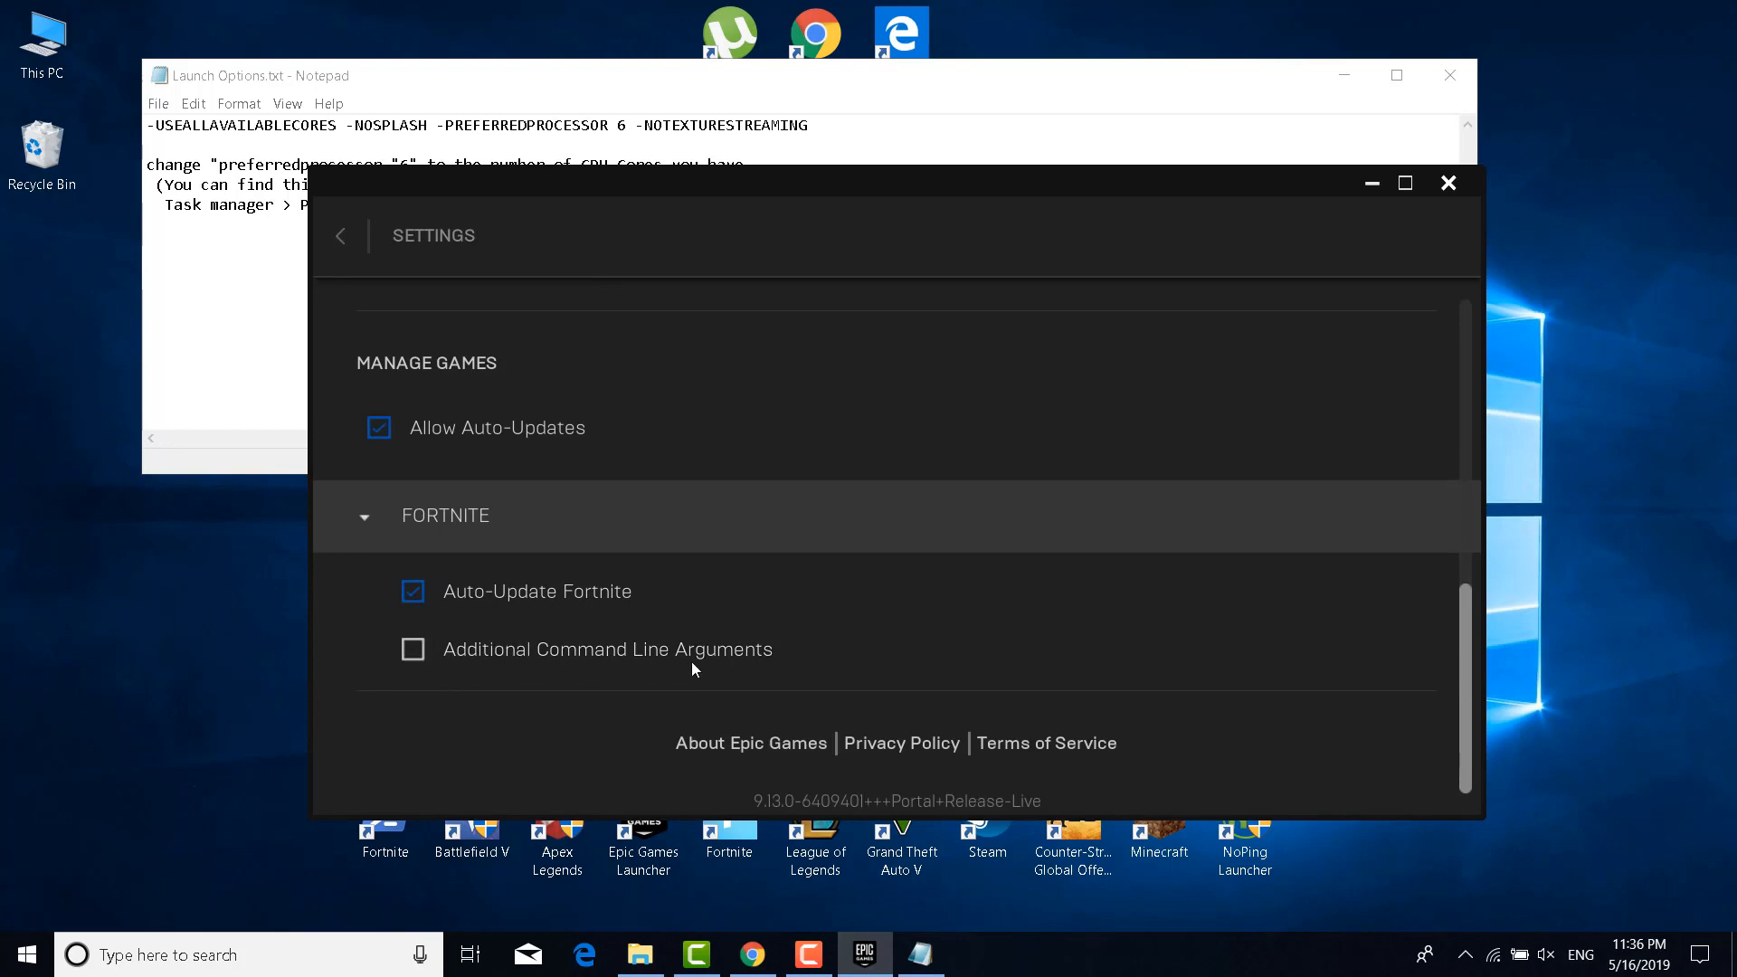
pyautogui.click(530, 655)
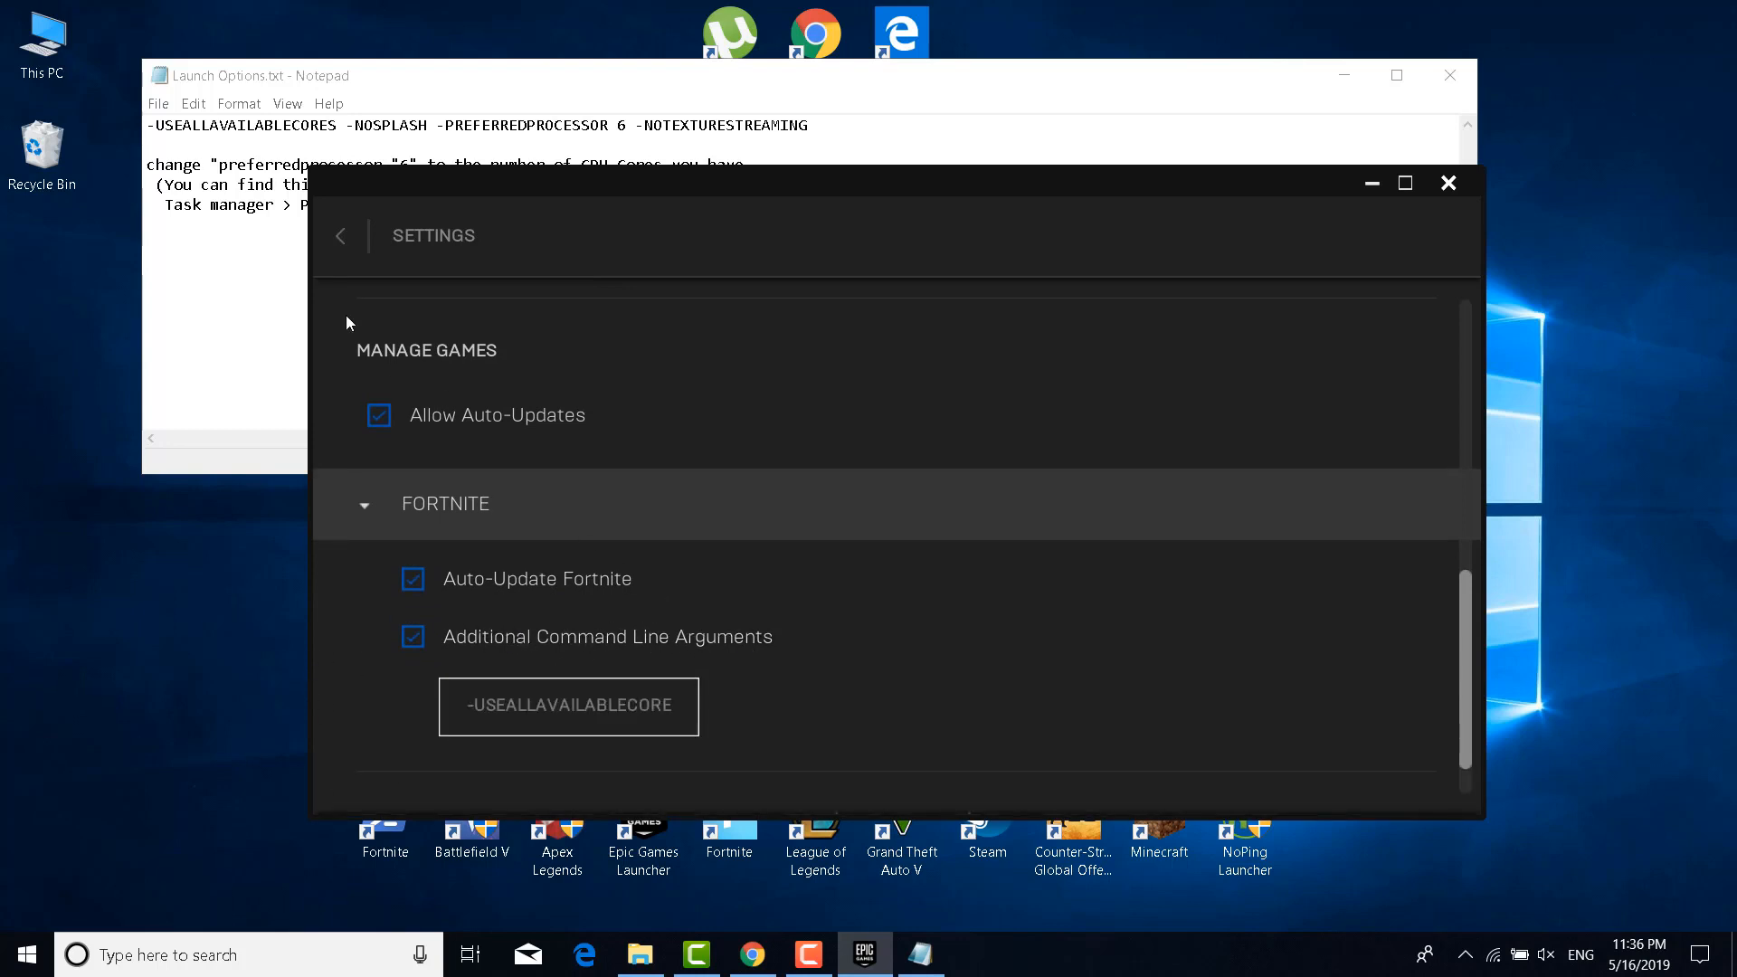
# Copy the first launch-options line from Notepad into Fortnite's arguments box, replacing its contents
pyautogui.click(302, 287)
pyautogui.moveTo(838, 130); pyautogui.dragTo(148, 127)
pyautogui.hotkey('ctrl', 'c')
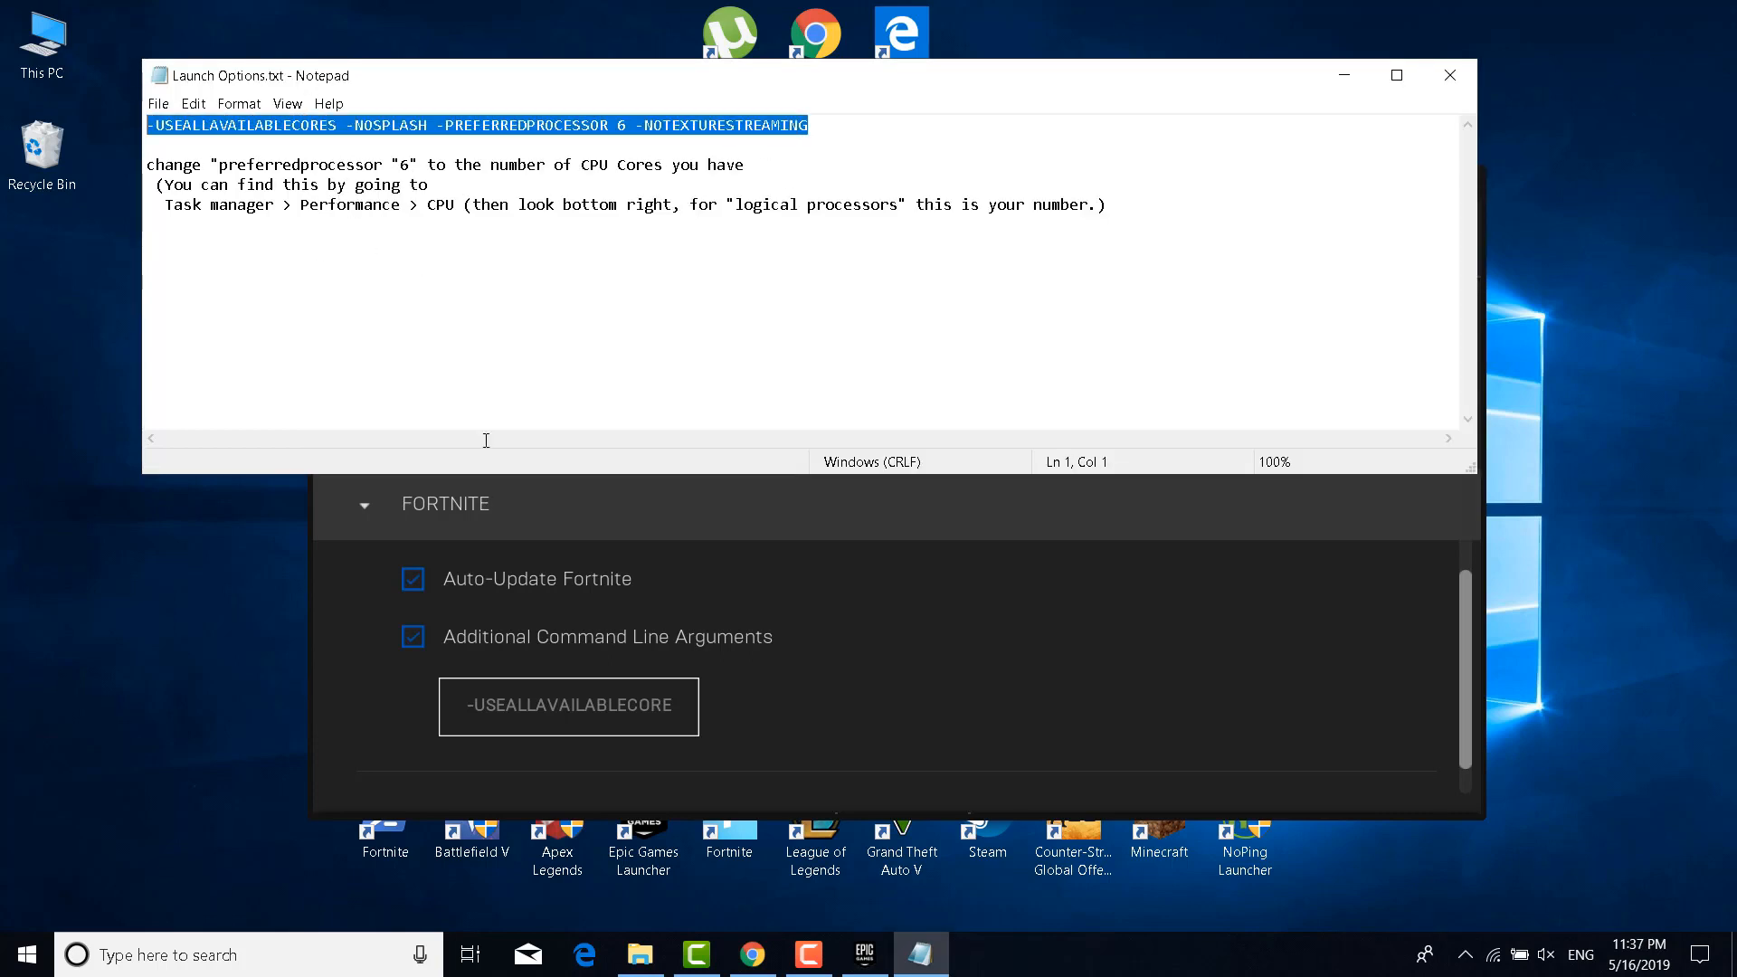
pyautogui.click(525, 704)
pyautogui.hotkey('ctrl', 'a')
pyautogui.hotkey('ctrl', 'v')
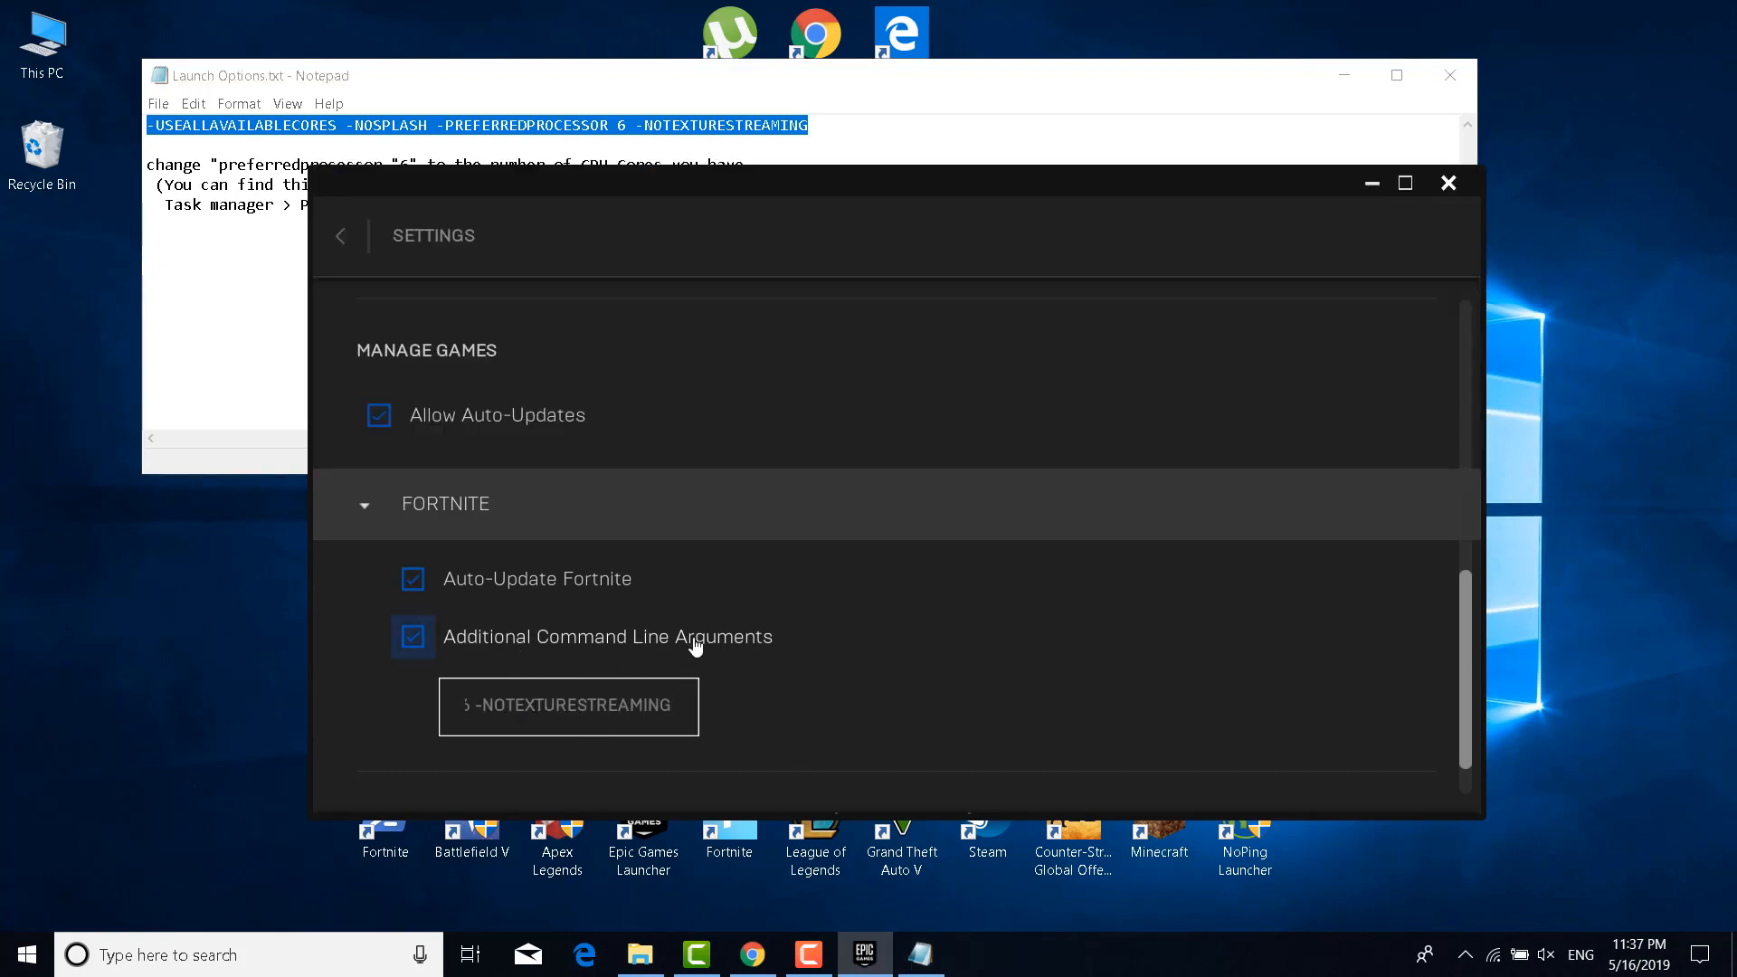
pyautogui.scroll(-1, 760, 715)
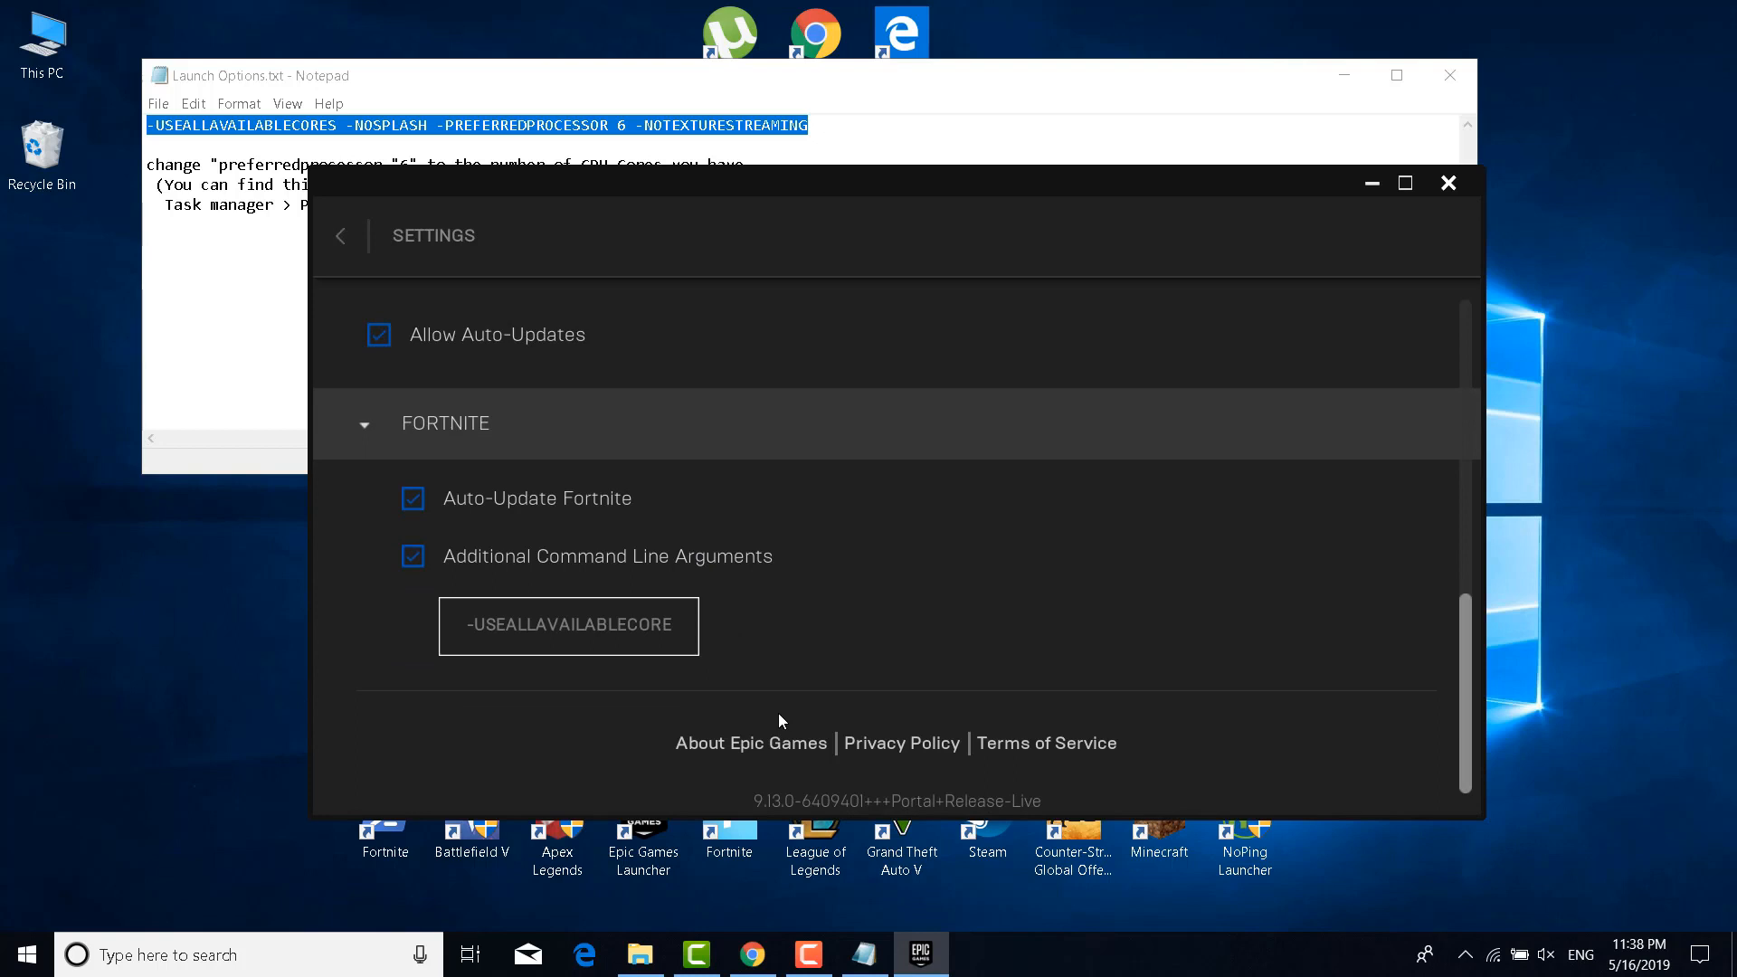
pyautogui.rightClick(1166, 961)
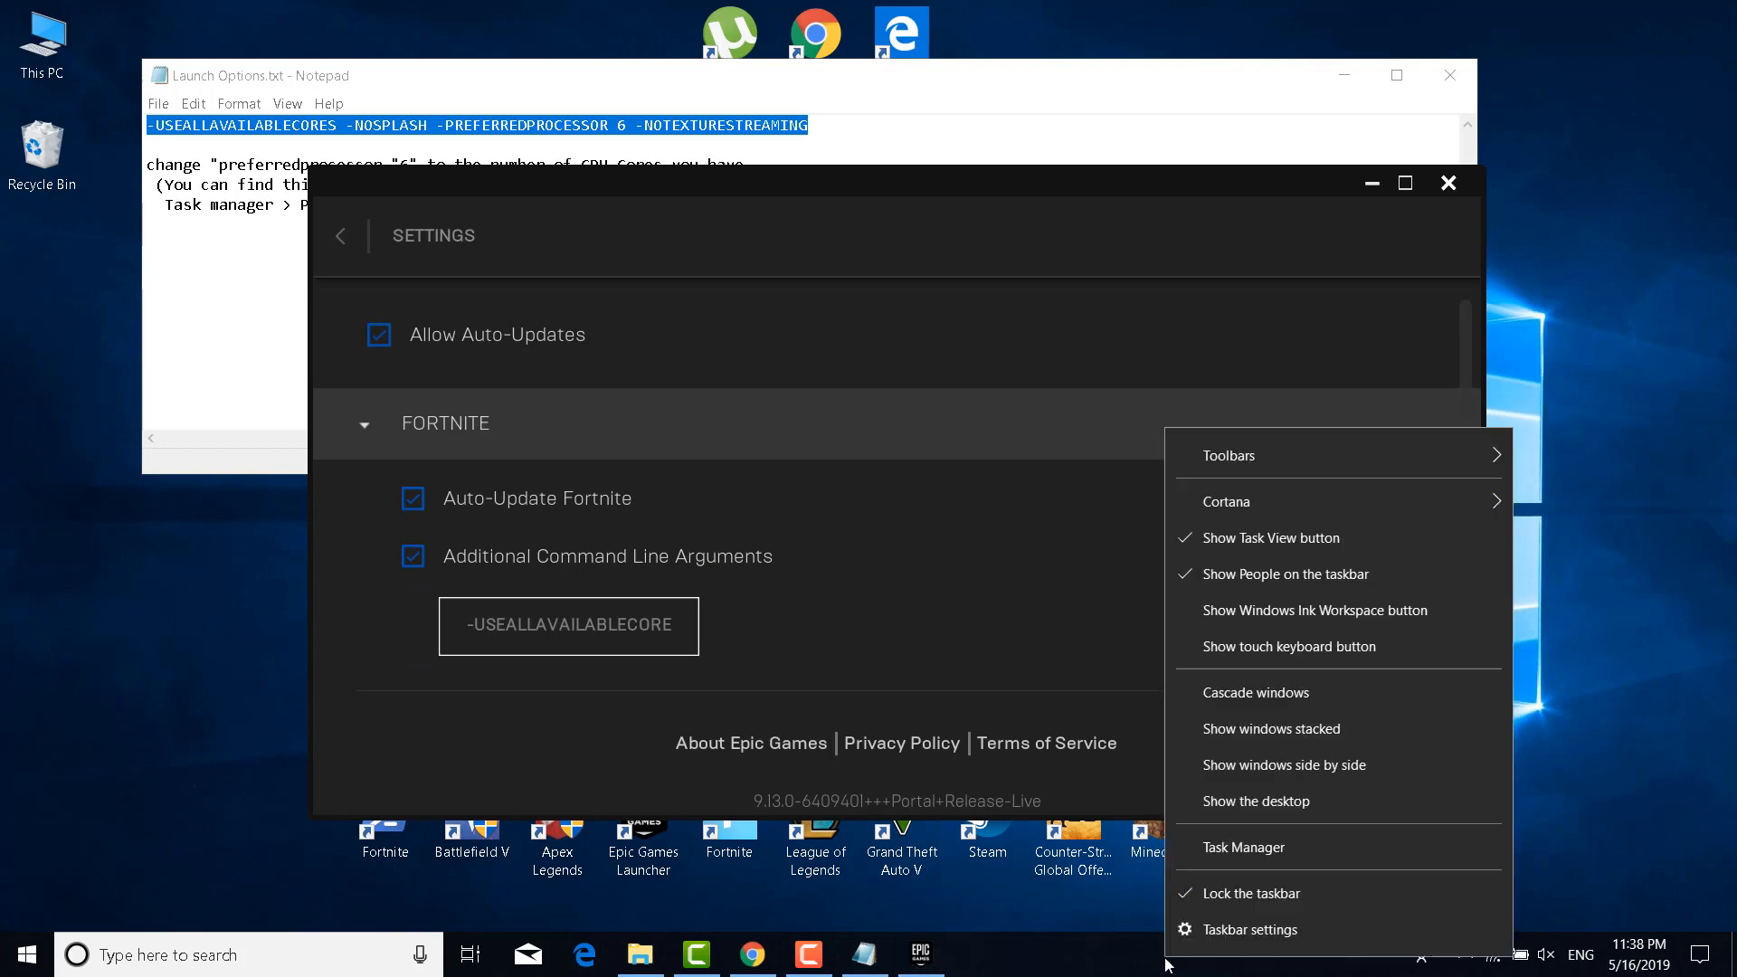
pyautogui.click(1239, 849)
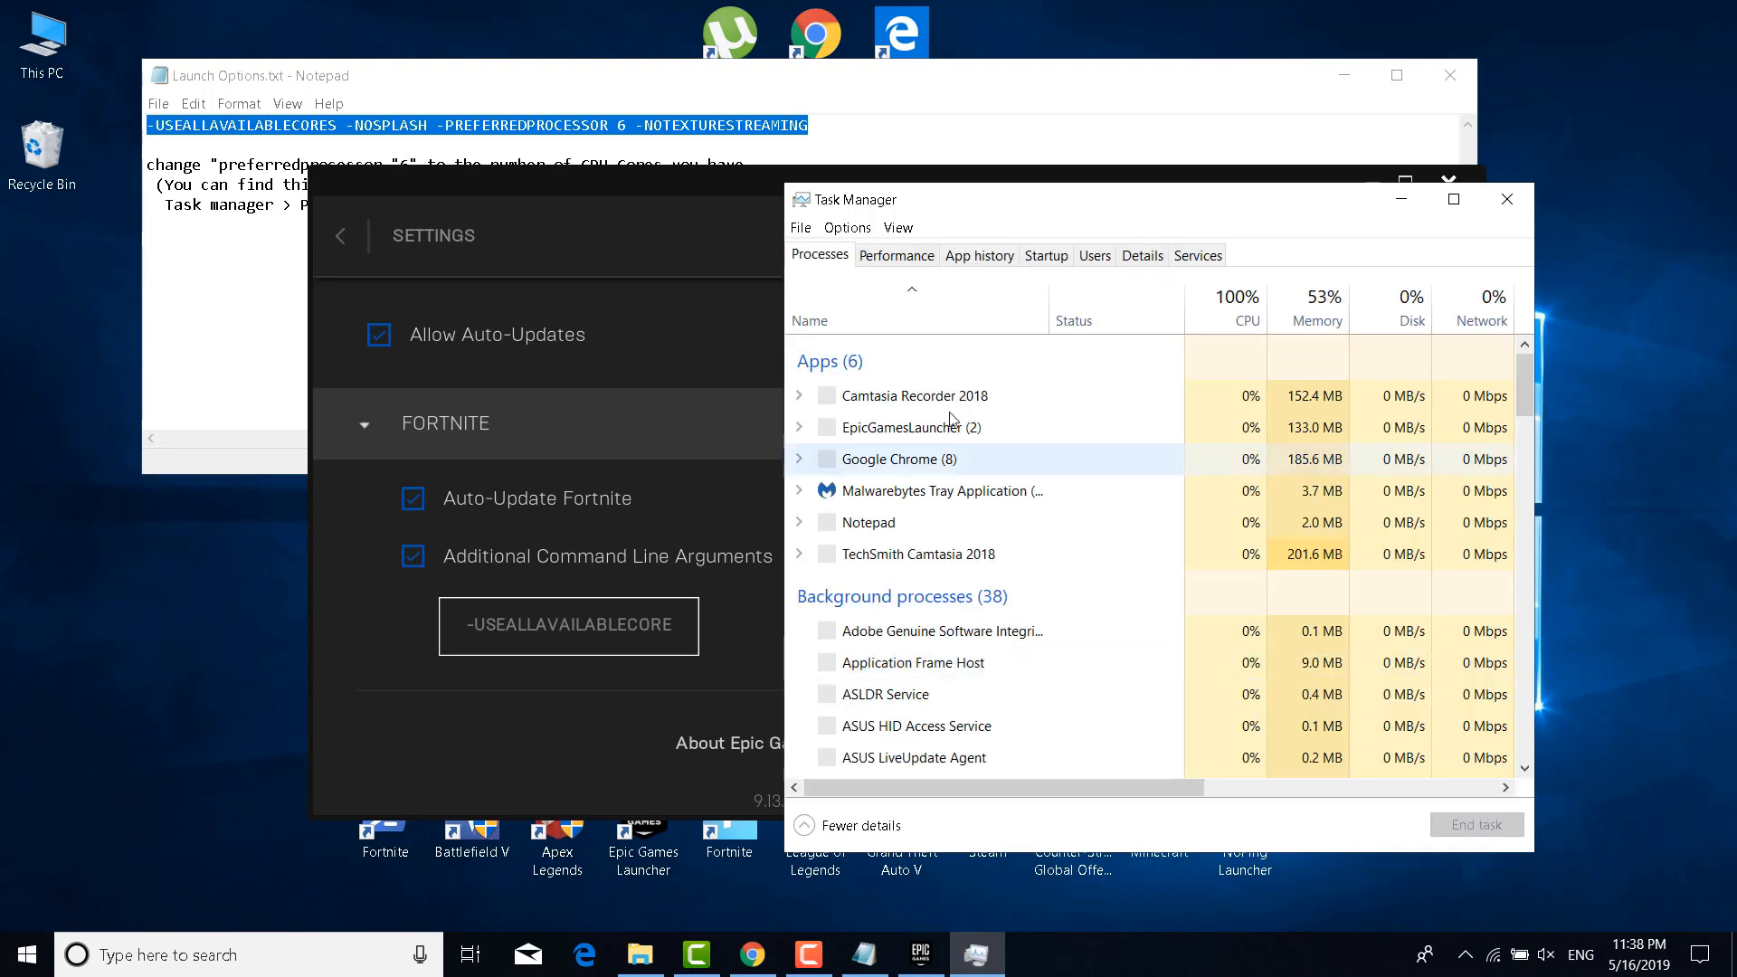
pyautogui.click(898, 256)
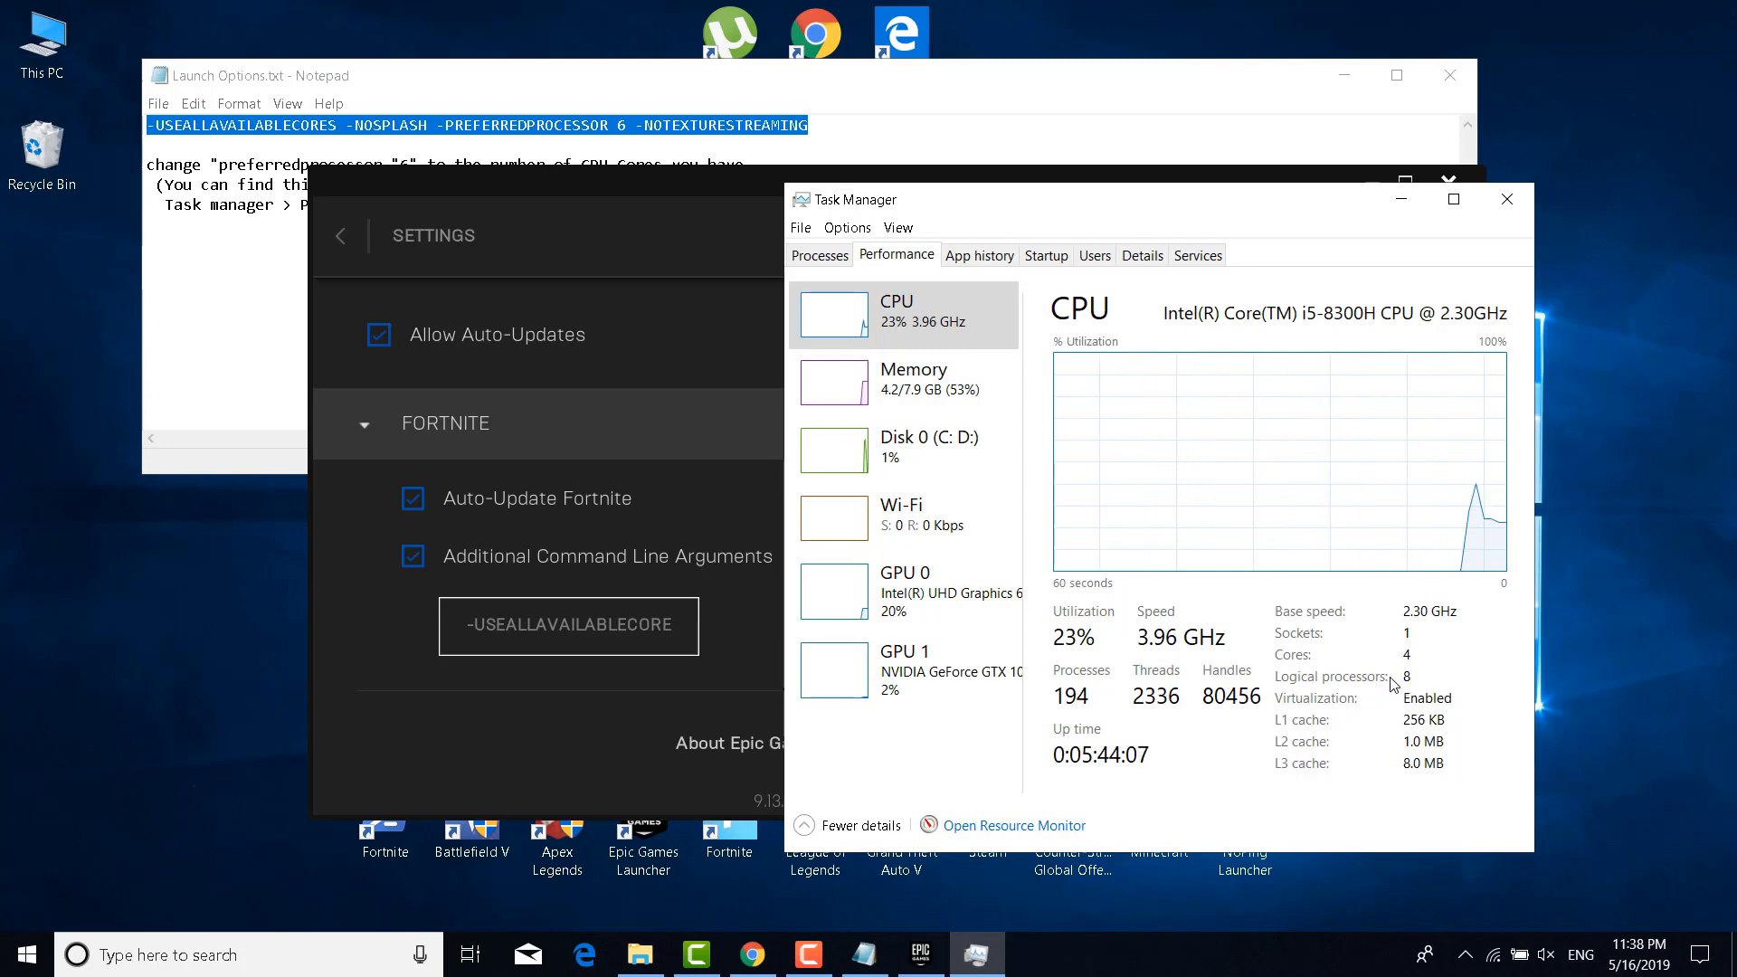
pyautogui.click(1517, 206)
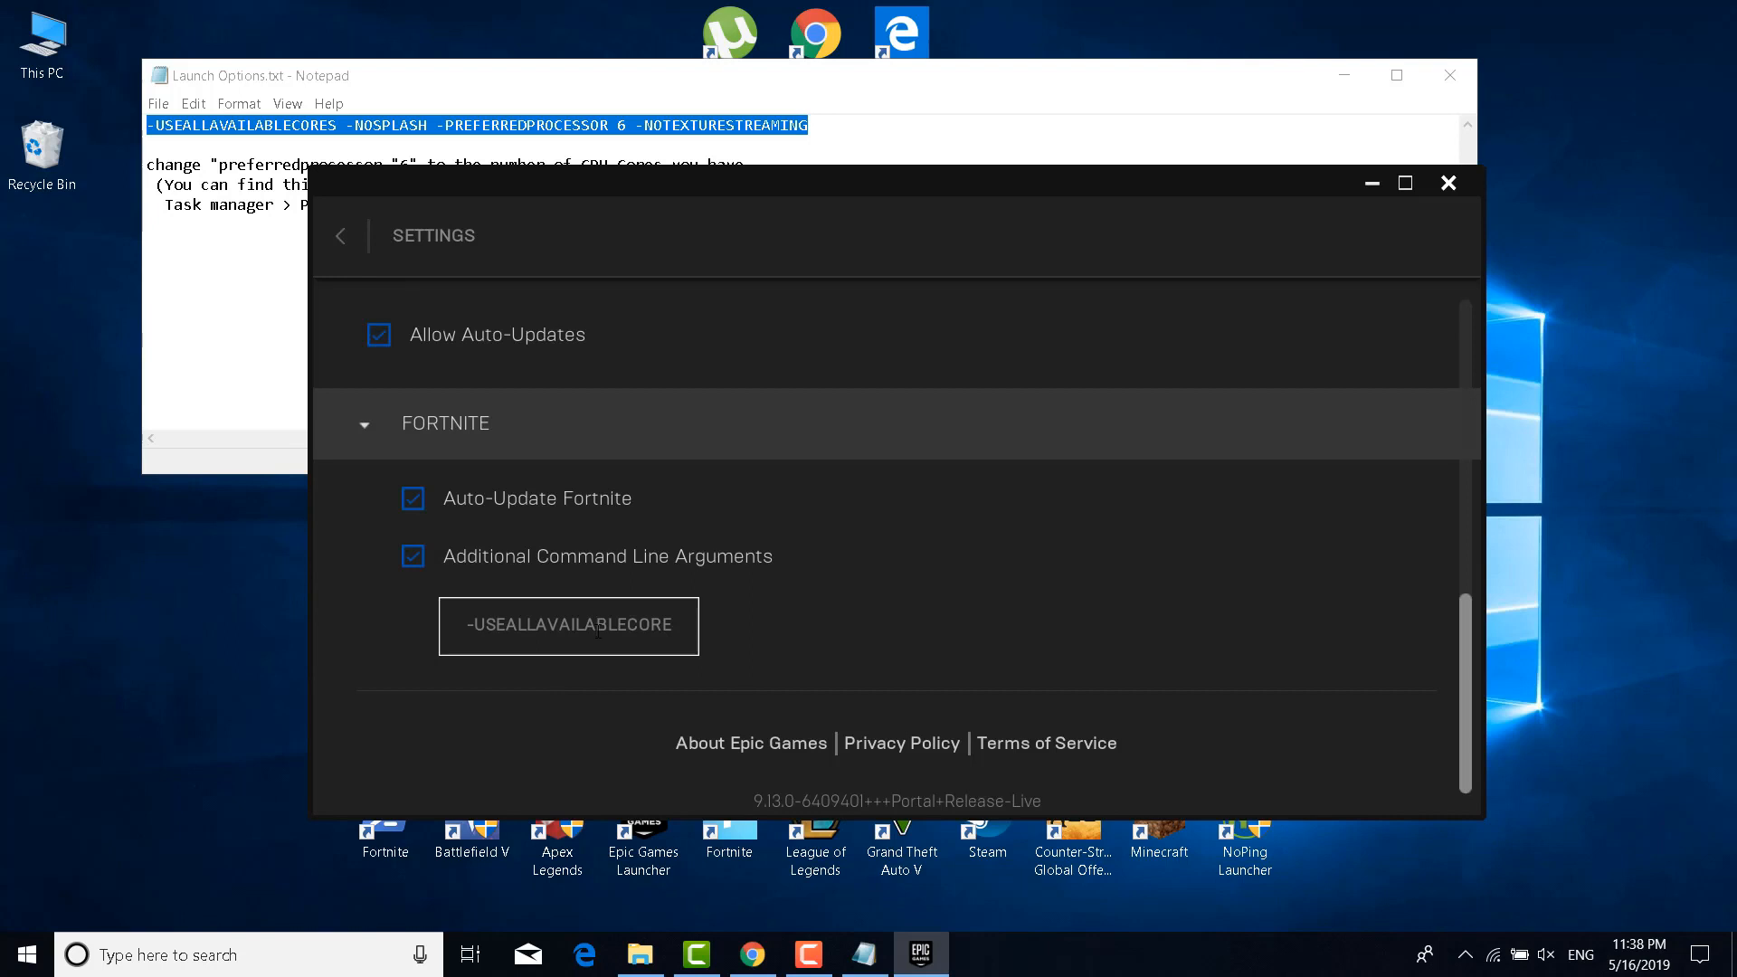
# Change the -PREFERREDPROCESSOR value from 4 to 8 in Fortnite's launch arguments
pyautogui.moveTo(652, 630); pyautogui.dragTo(467, 630)
pyautogui.click(546, 642)
pyautogui.moveTo(616, 631); pyautogui.dragTo(745, 626)
pyautogui.click(558, 631)
pyautogui.moveTo(486, 631); pyautogui.dragTo(530, 626)
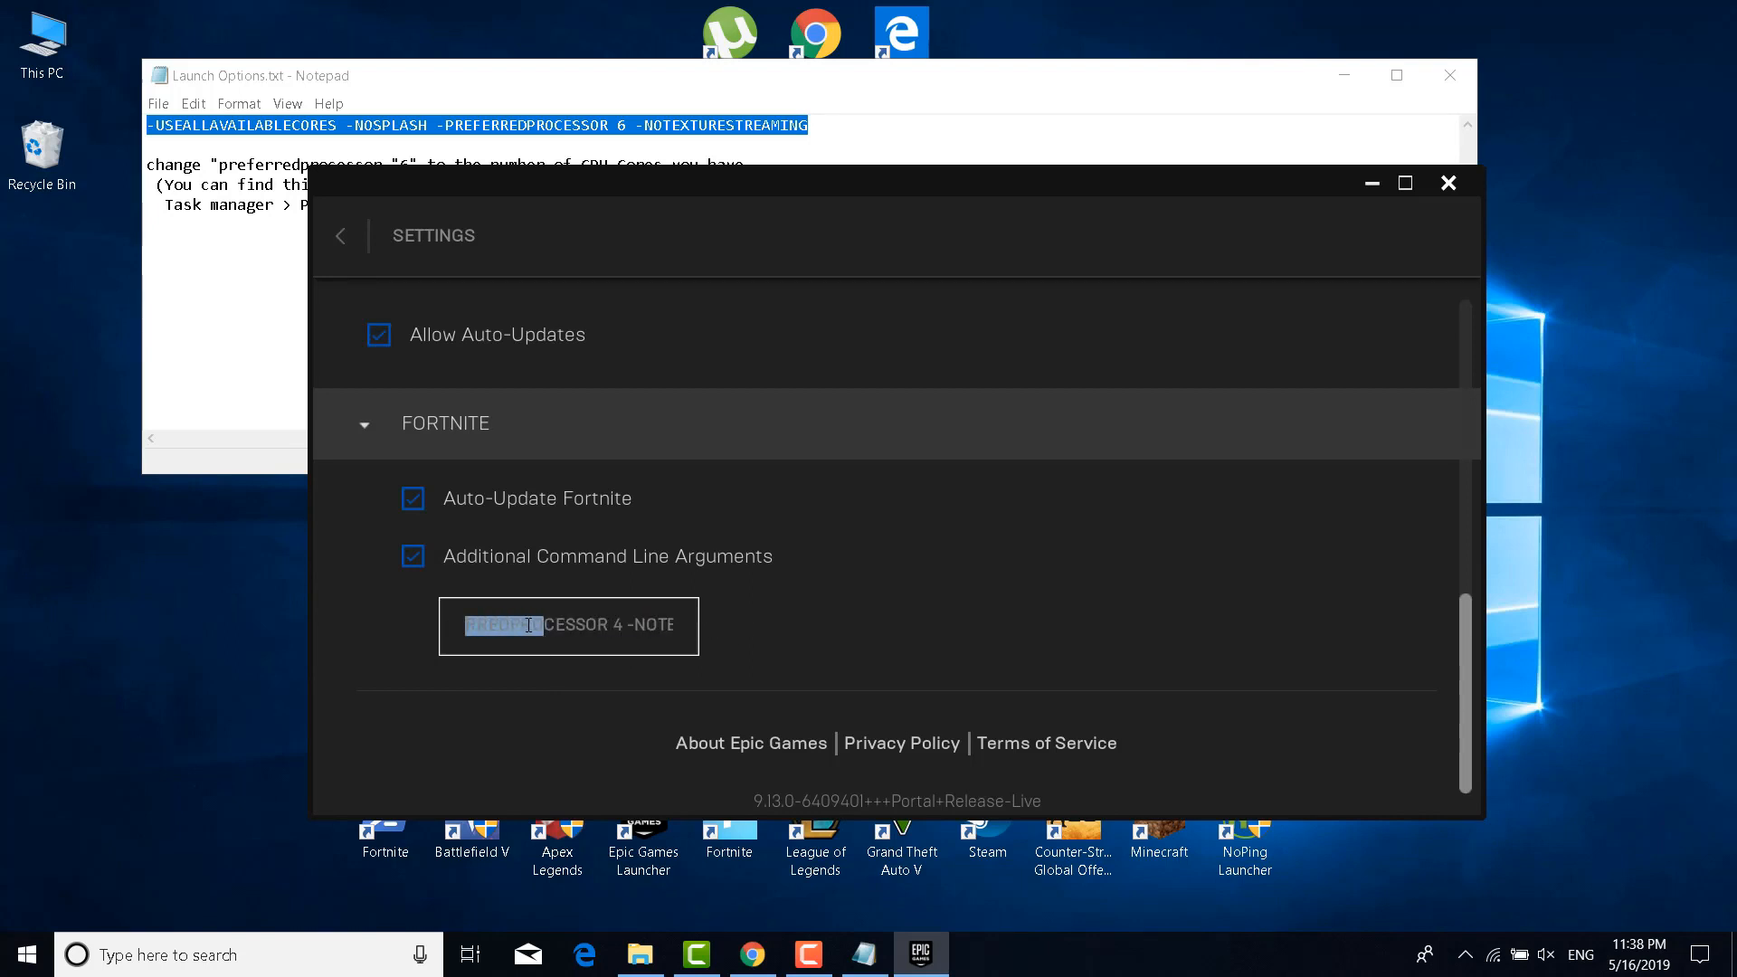
pyautogui.click(622, 632)
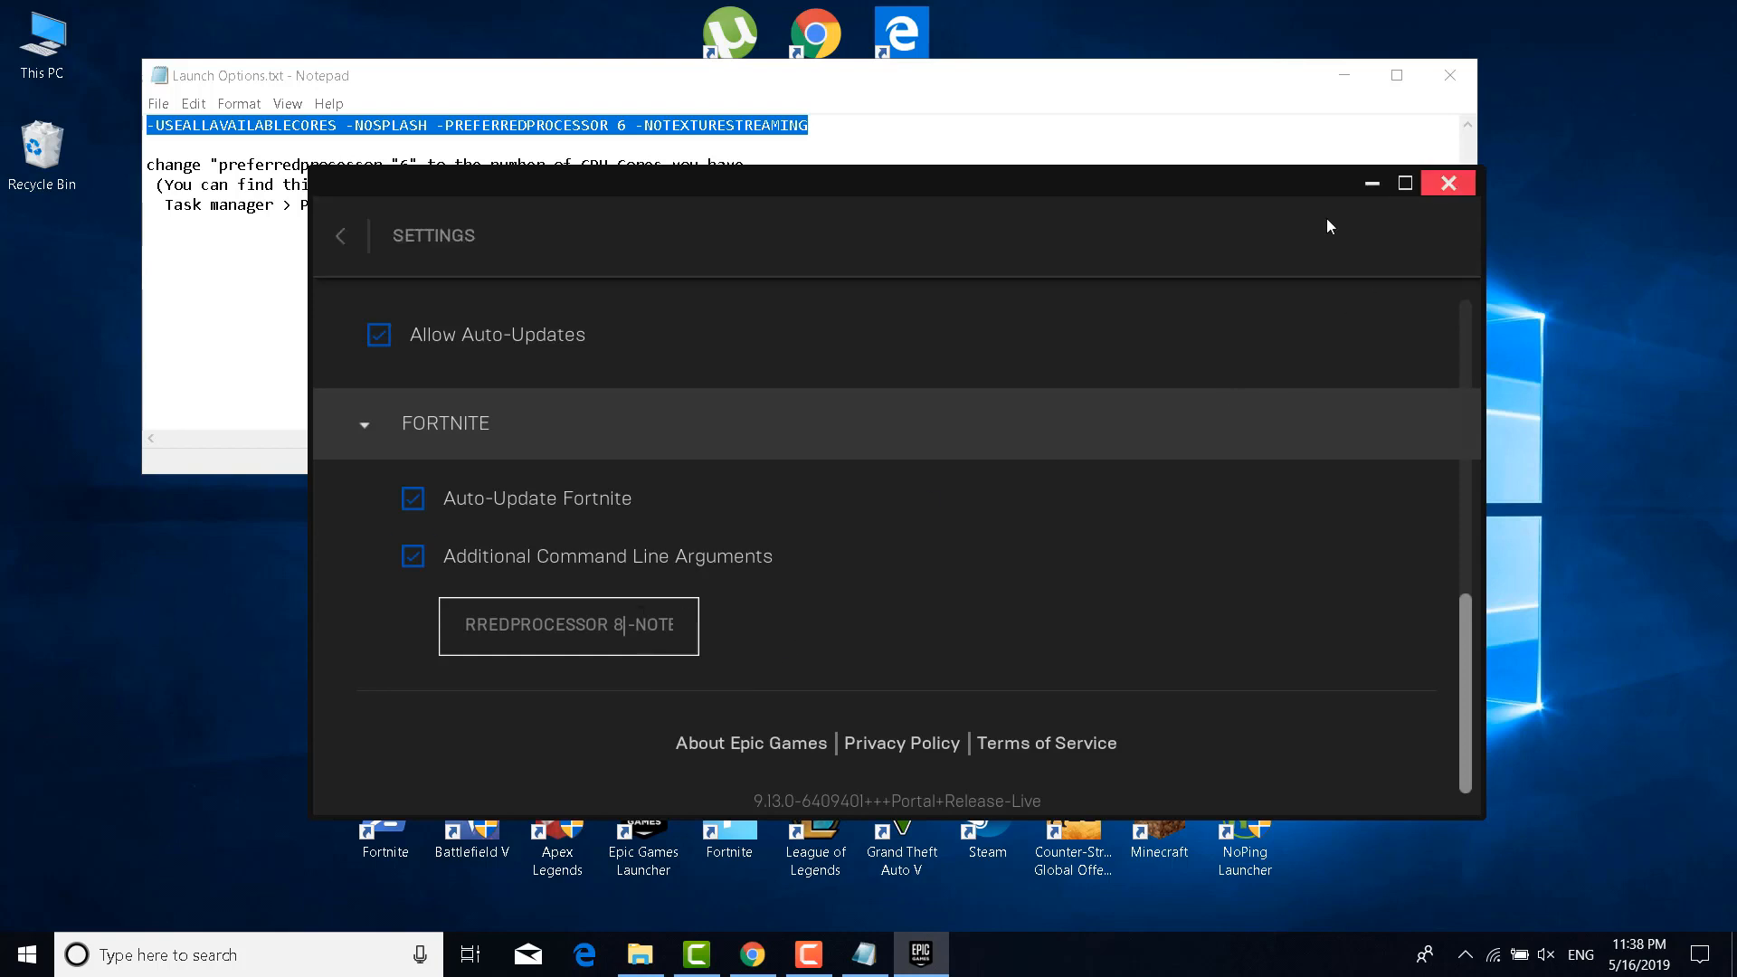
# Leave the settings page, close the Epic Games Launcher and close the launch options notes
pyautogui.click(340, 235)
pyautogui.click(1448, 183)
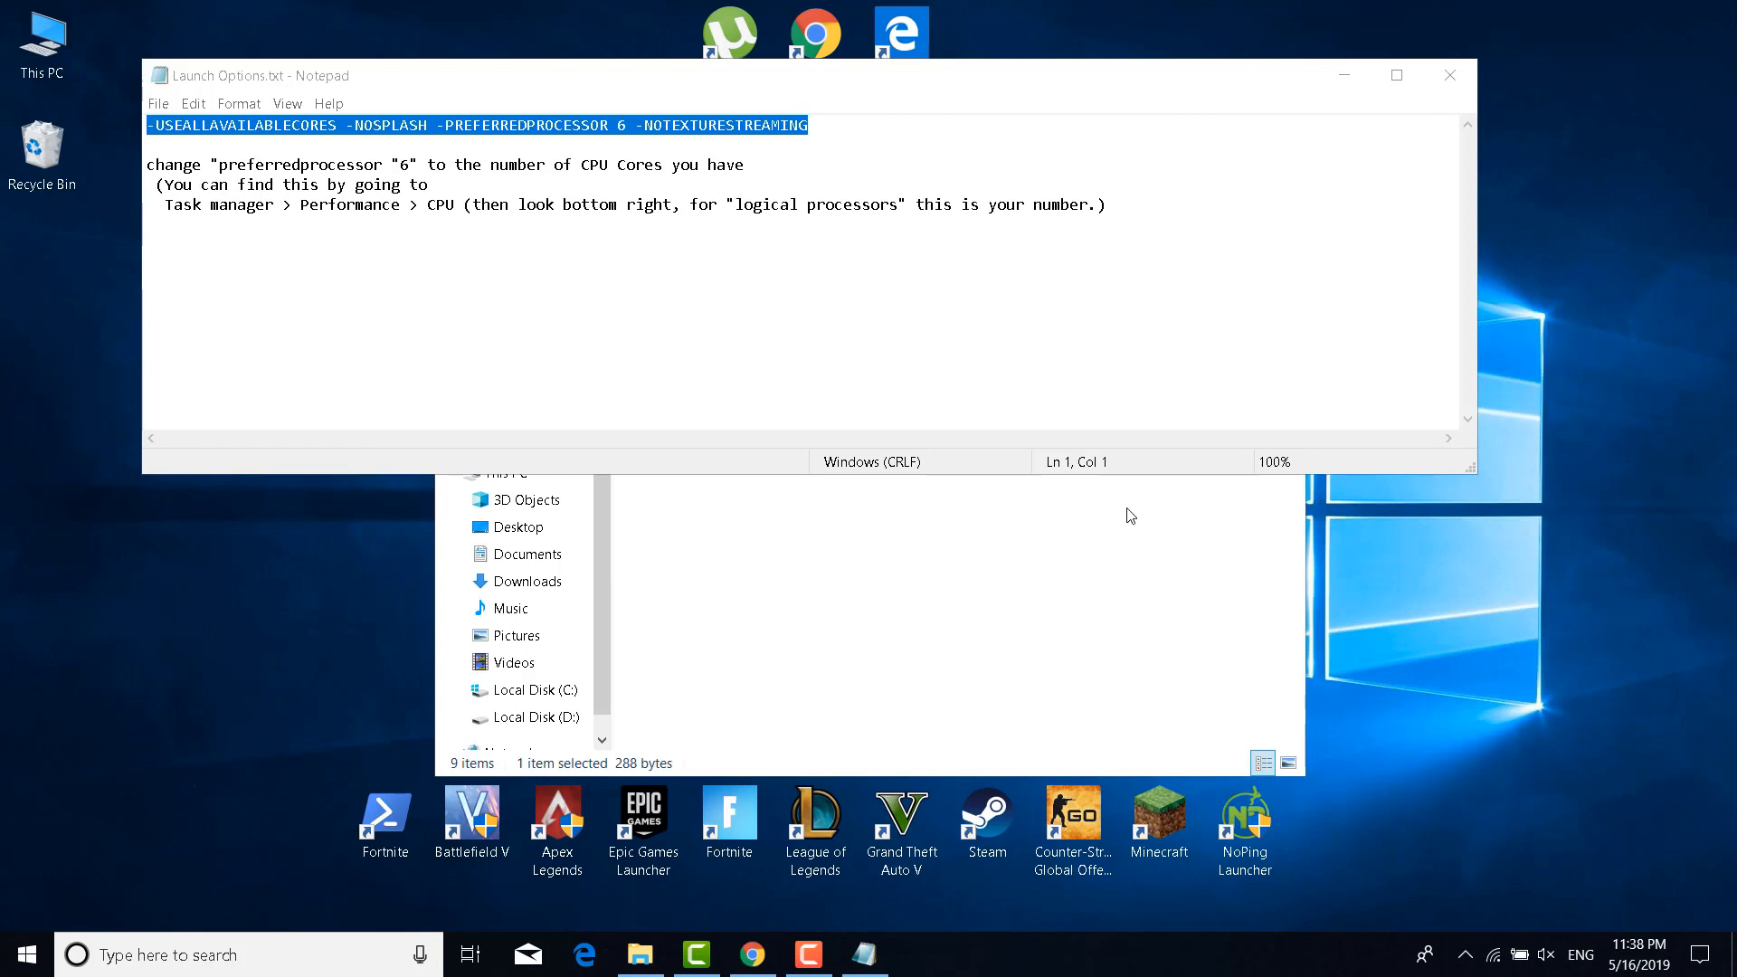
pyautogui.click(1448, 77)
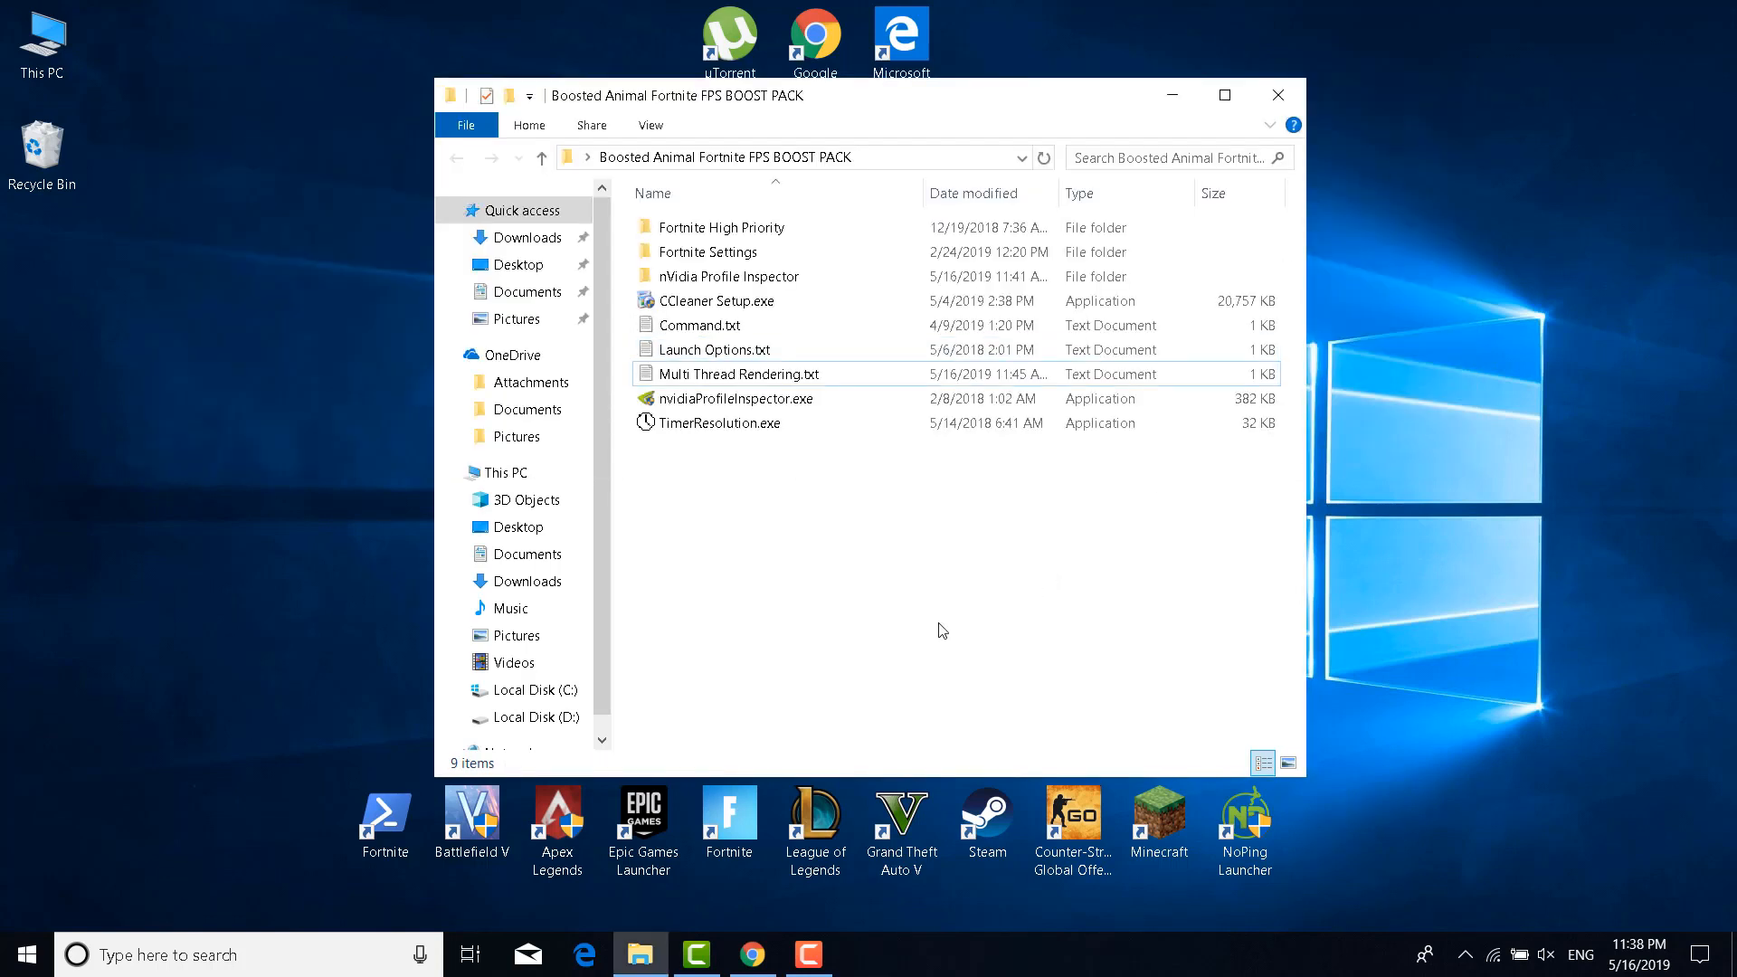
# Review the GeForce, AMD and Intel driver pages in Chrome, scrolling the AMD page
pyautogui.click(752, 955)
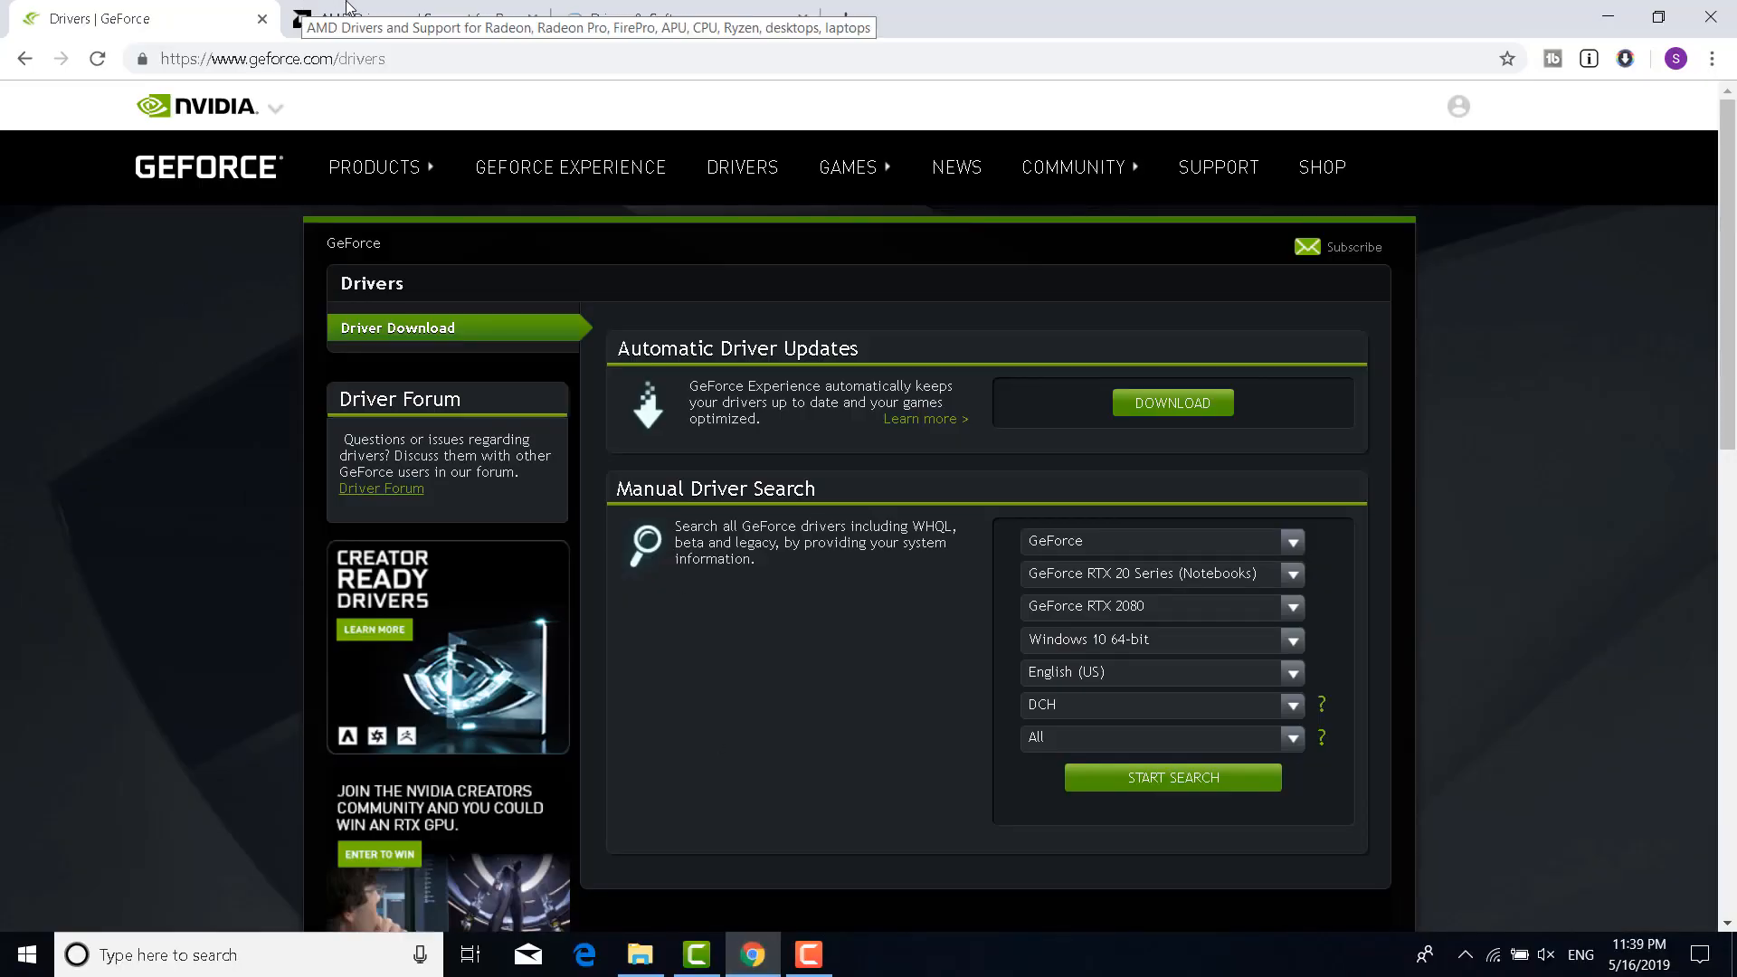
pyautogui.click(311, 11)
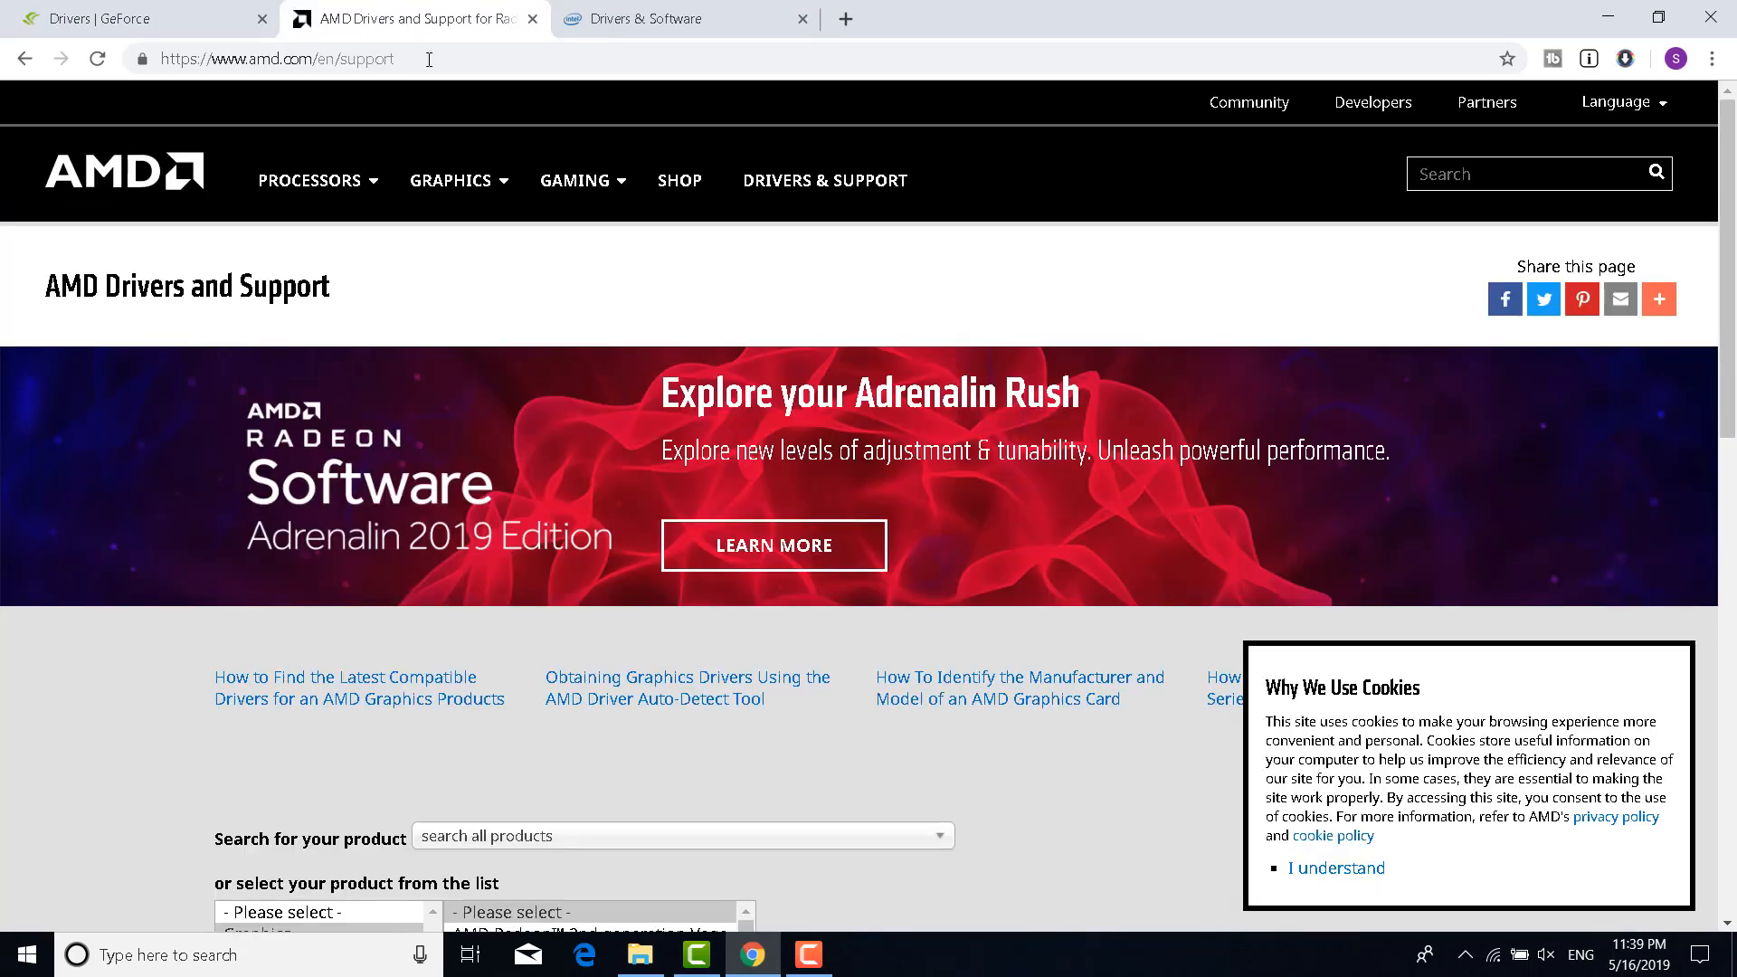
pyautogui.click(633, 7)
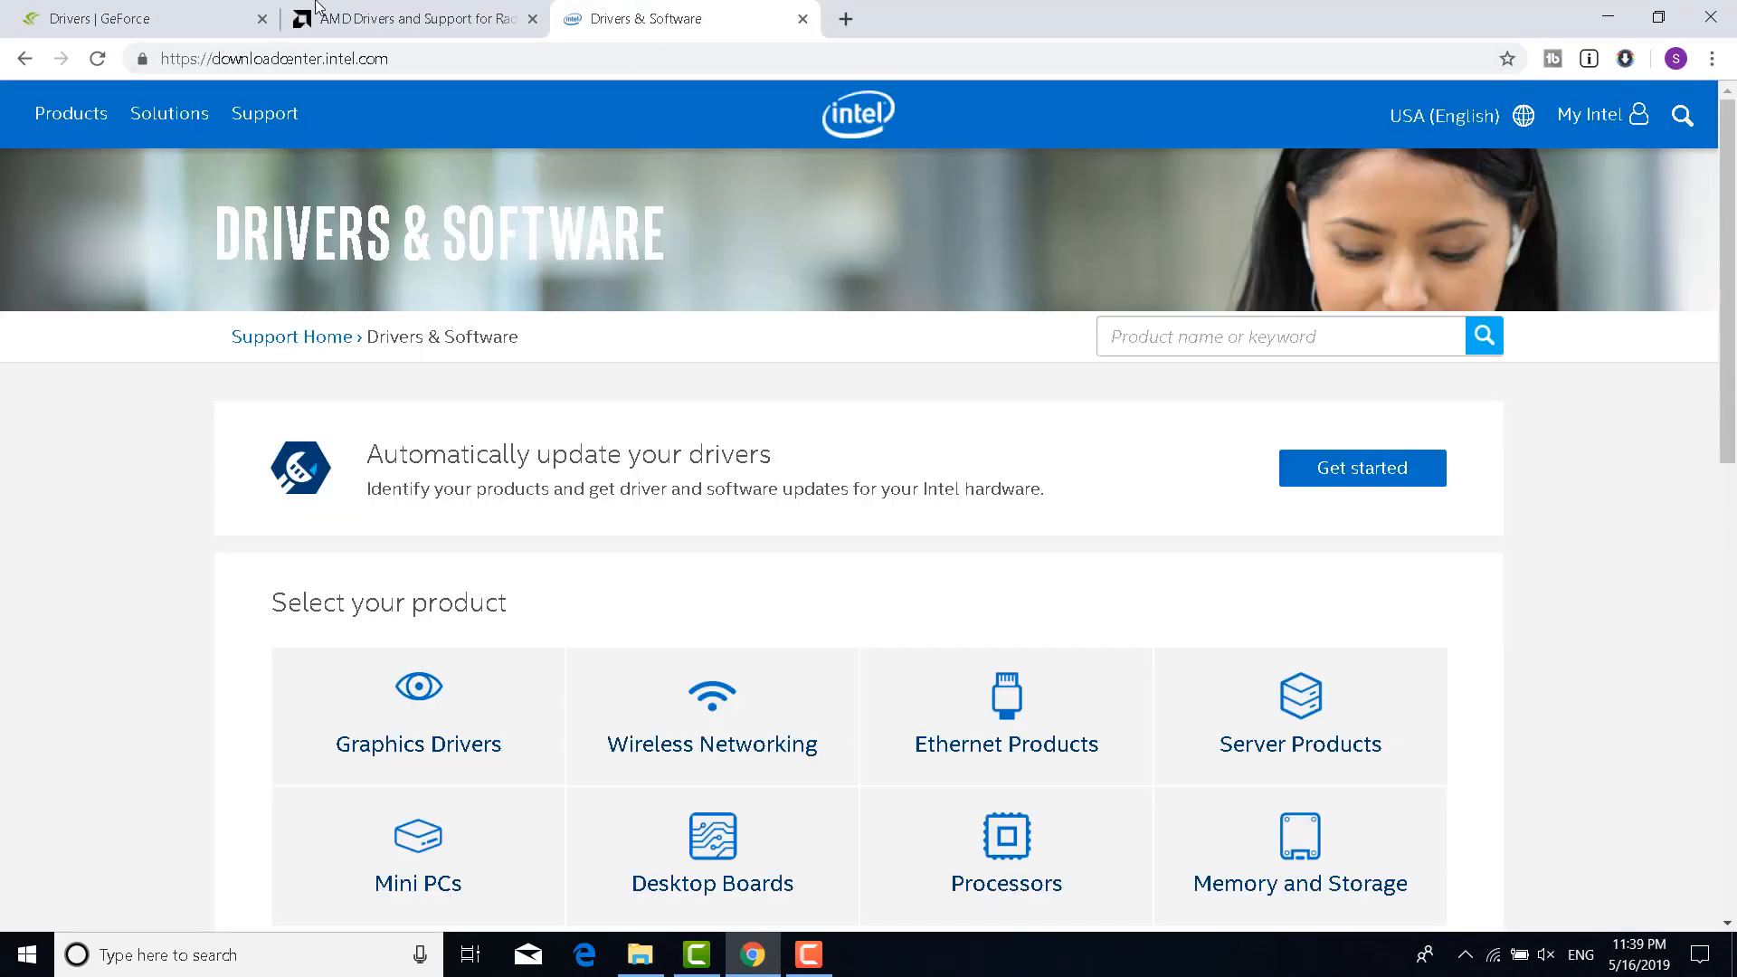
pyautogui.click(220, 7)
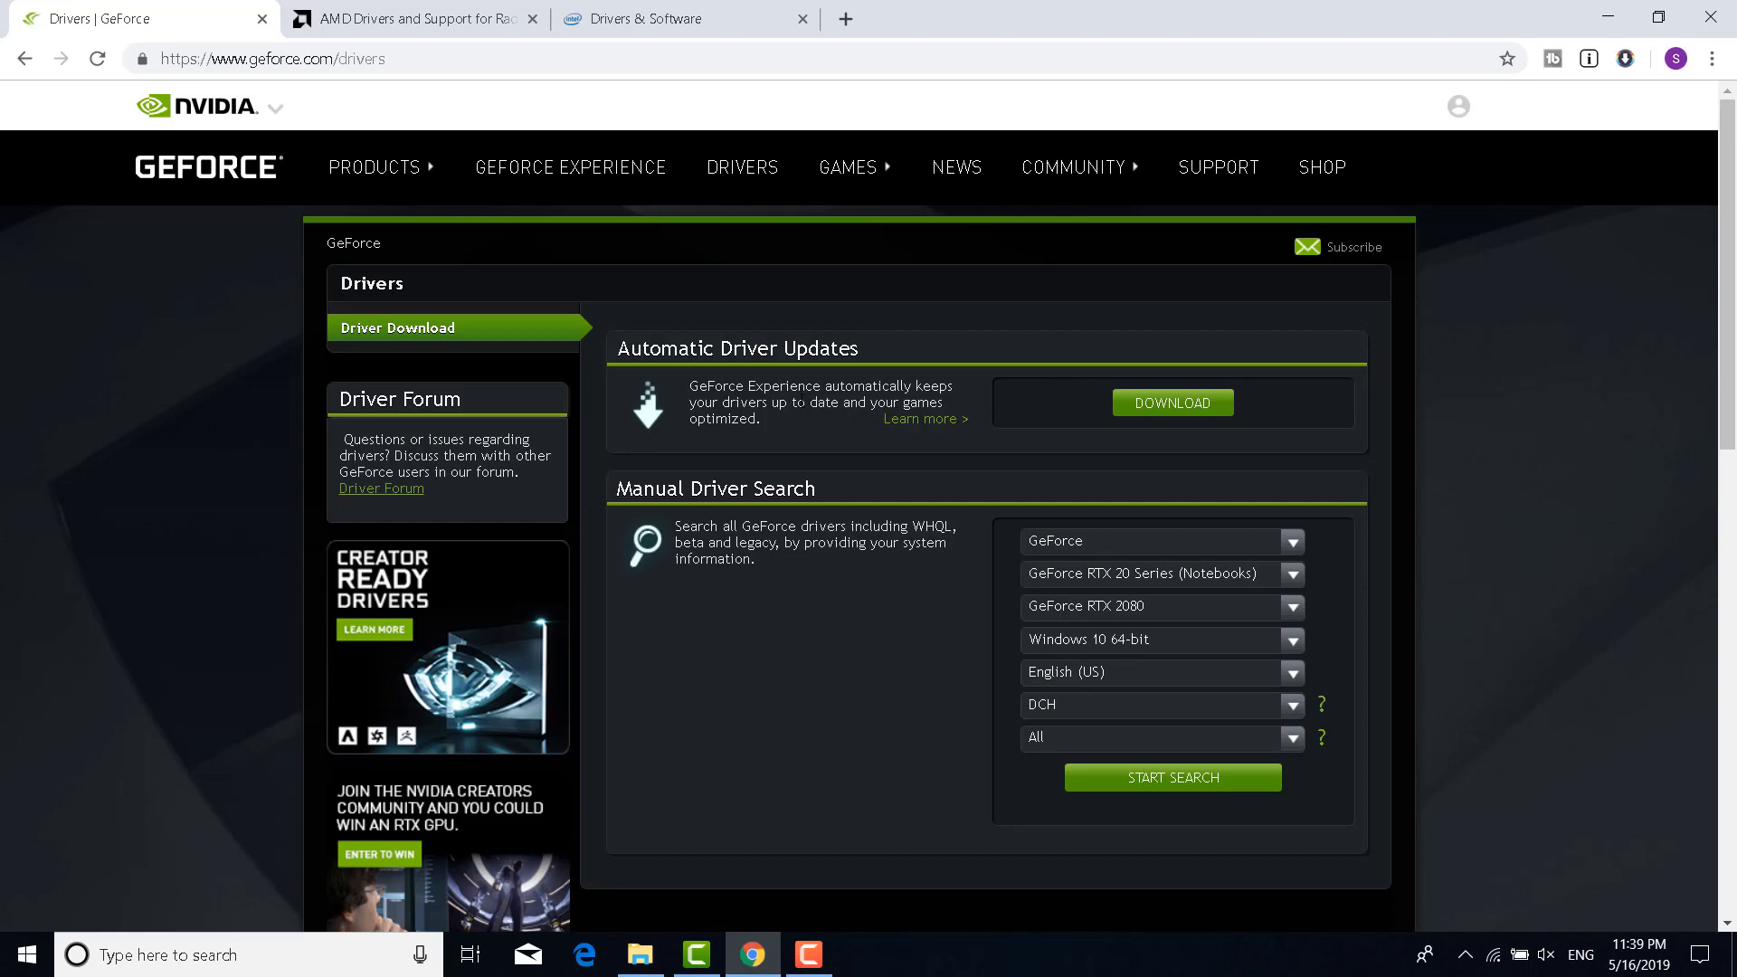
pyautogui.click(398, 17)
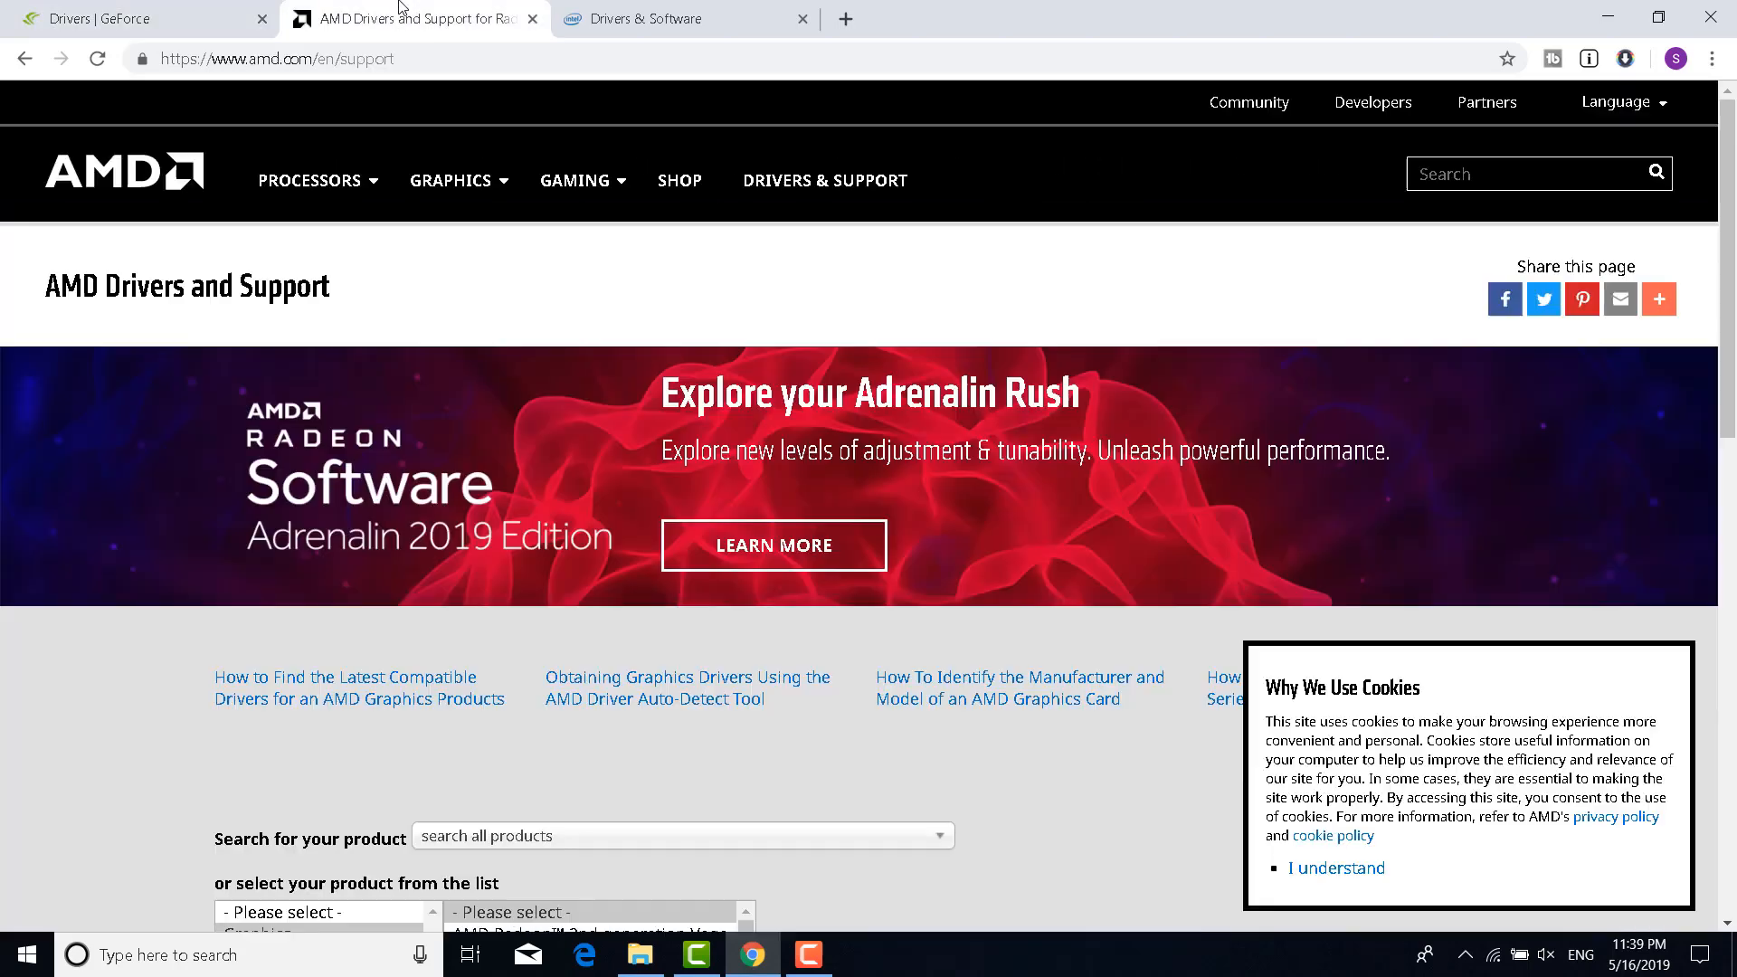
pyautogui.scroll(-12, 307, 437)
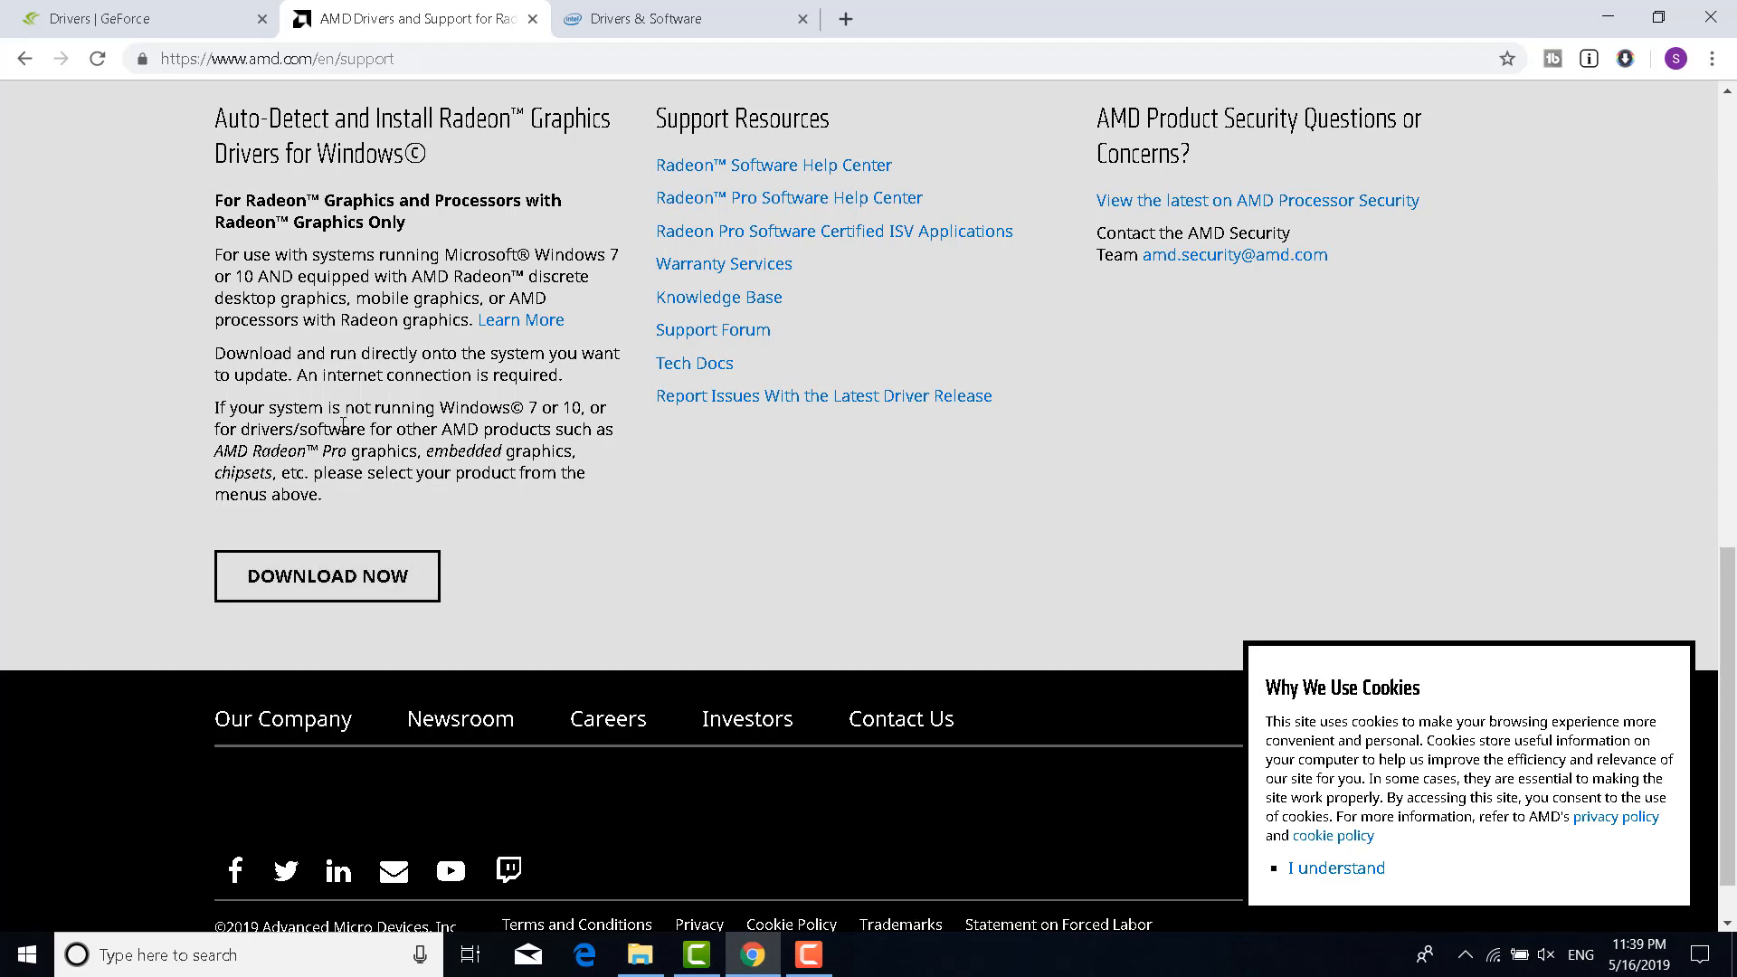
# View the Intel drivers page, then minimize Chrome and open Multi Thread Rendering.txt
pyautogui.click(697, 20)
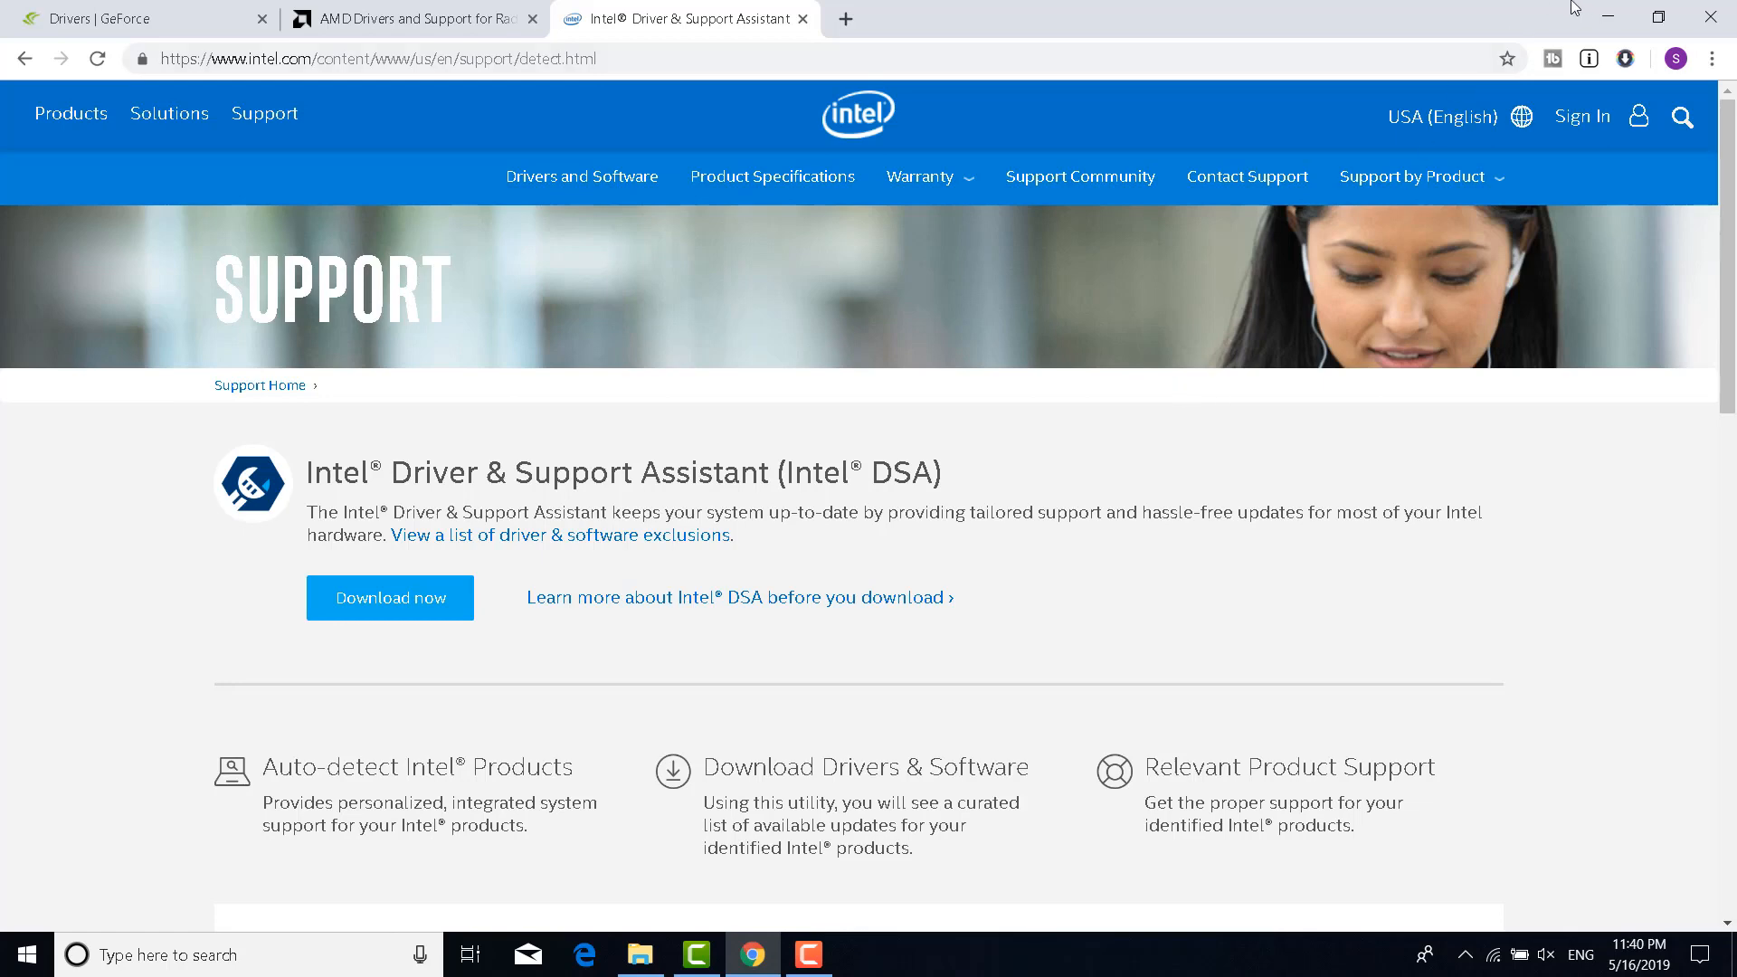
pyautogui.click(1601, 12)
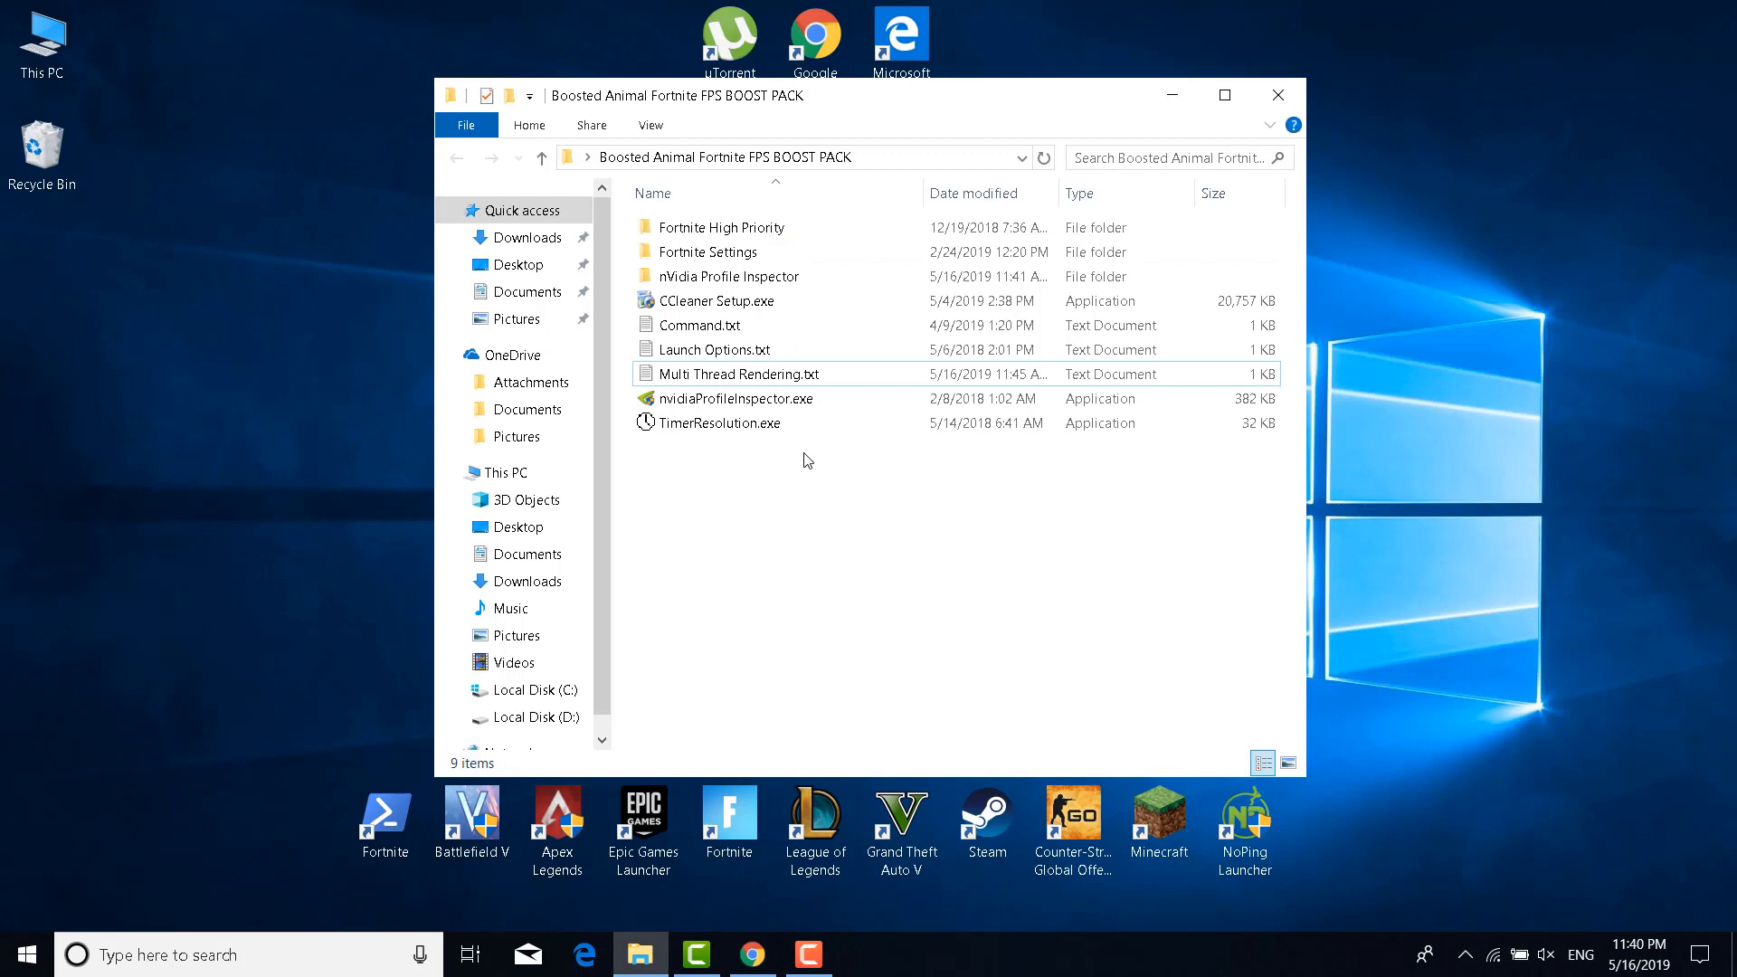
pyautogui.doubleClick(771, 374)
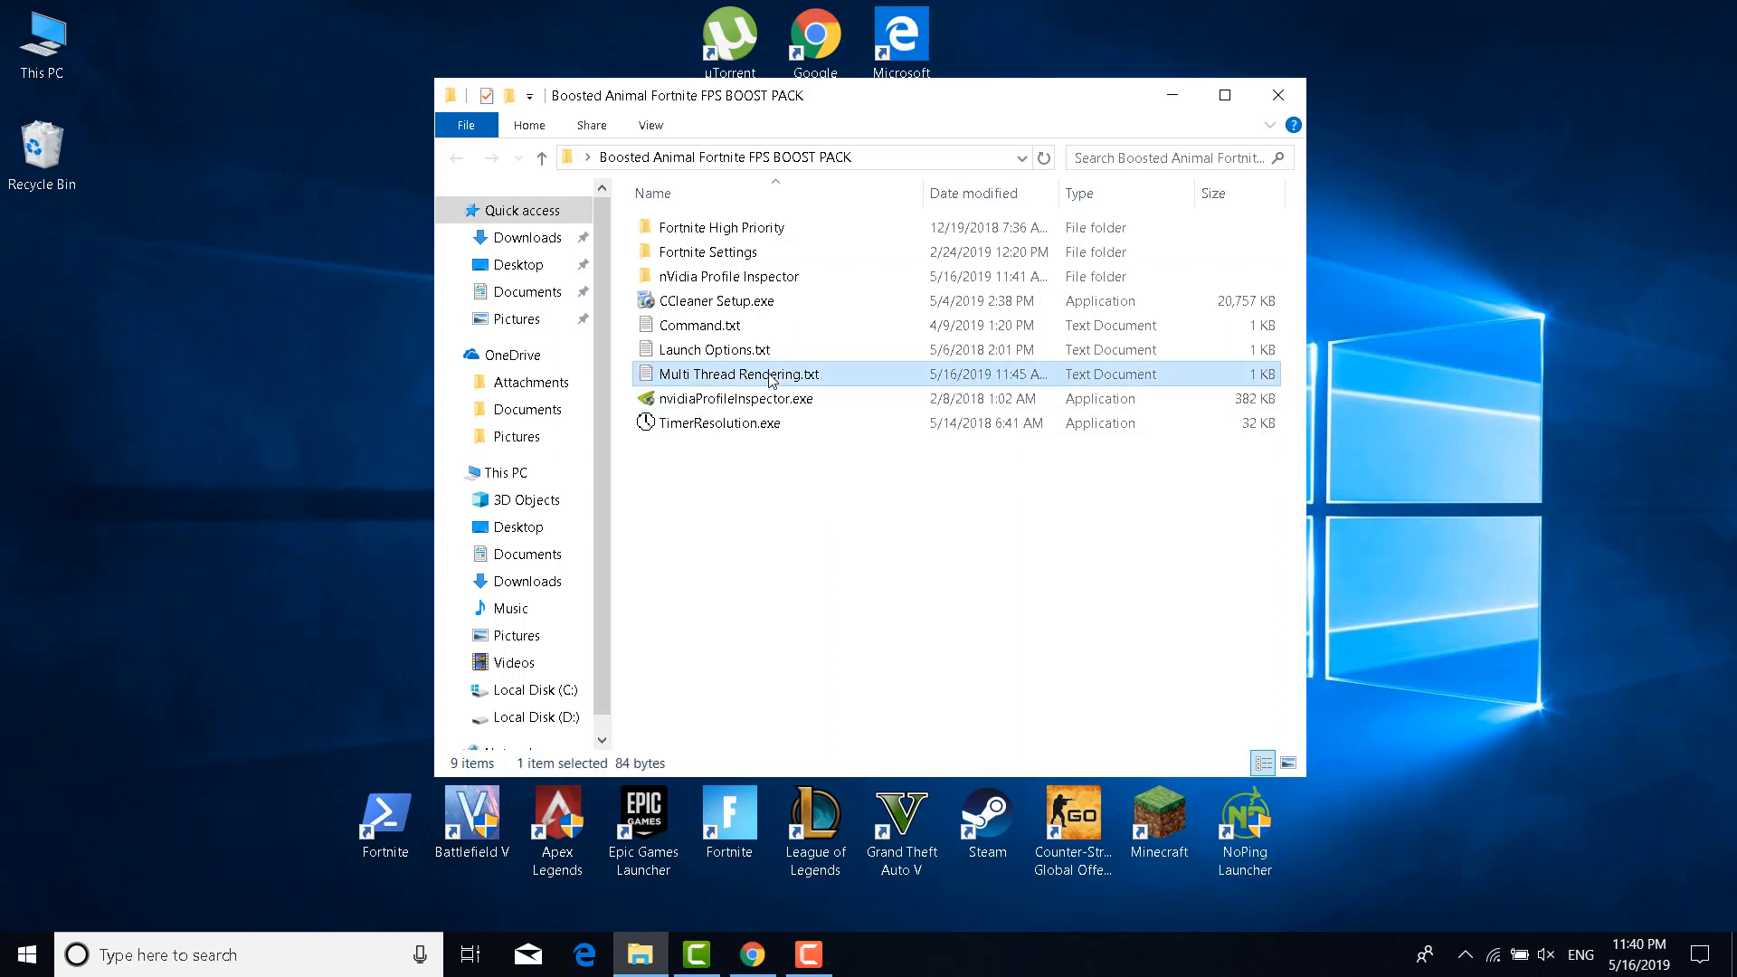
# Copy the Google Docs link from Multi Thread Rendering.txt and load it in Chrome
pyautogui.moveTo(910, 125); pyautogui.dragTo(110, 55)
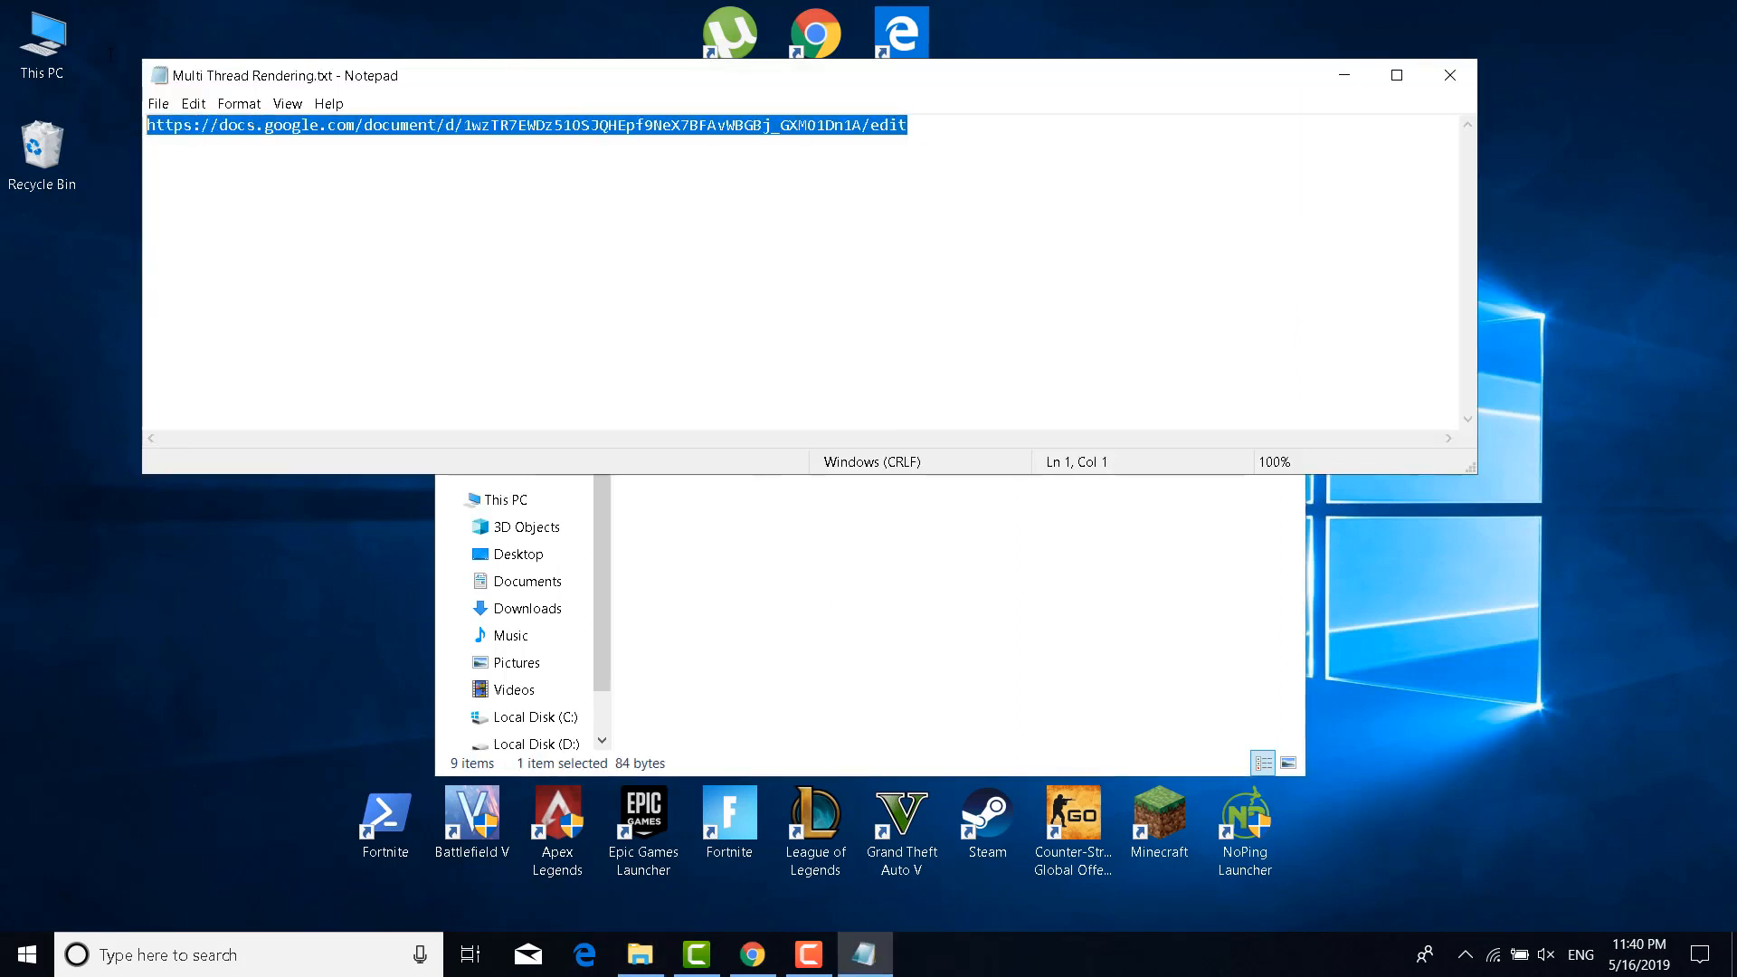
pyautogui.click(752, 954)
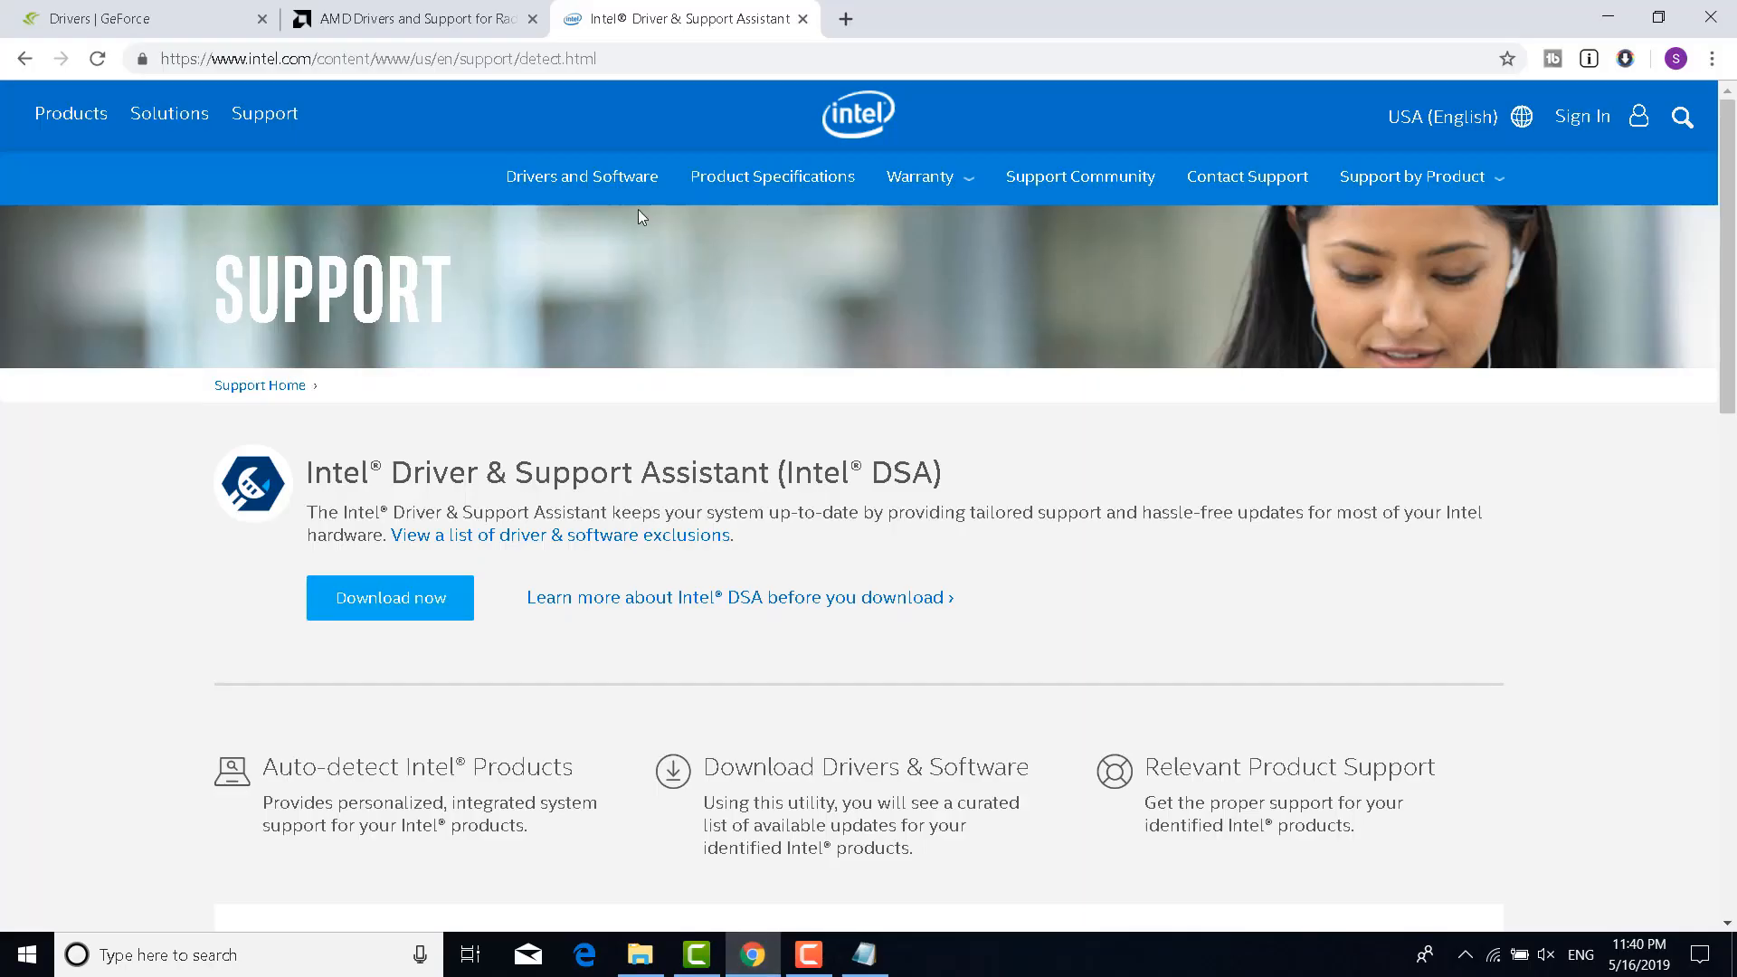
pyautogui.click(605, 58)
pyautogui.press('Return')
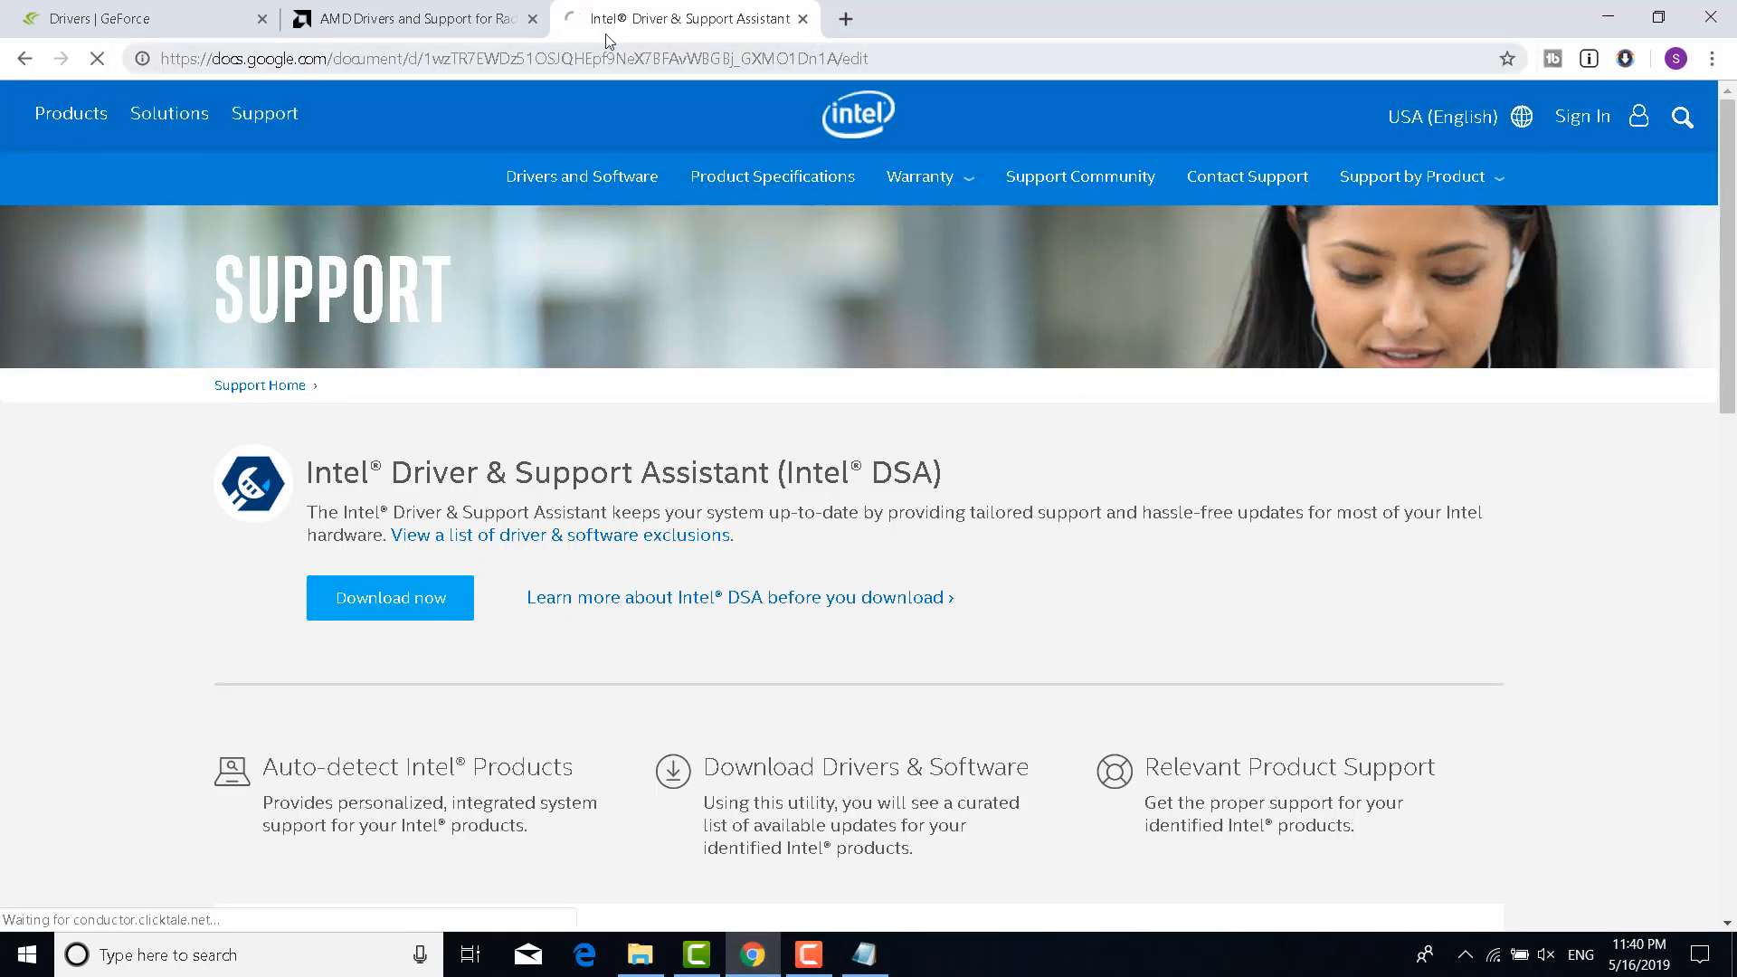
# Close the GeForce and AMD tabs, then select the step-1 thread URL under Solution
pyautogui.click(262, 19)
pyautogui.click(262, 19)
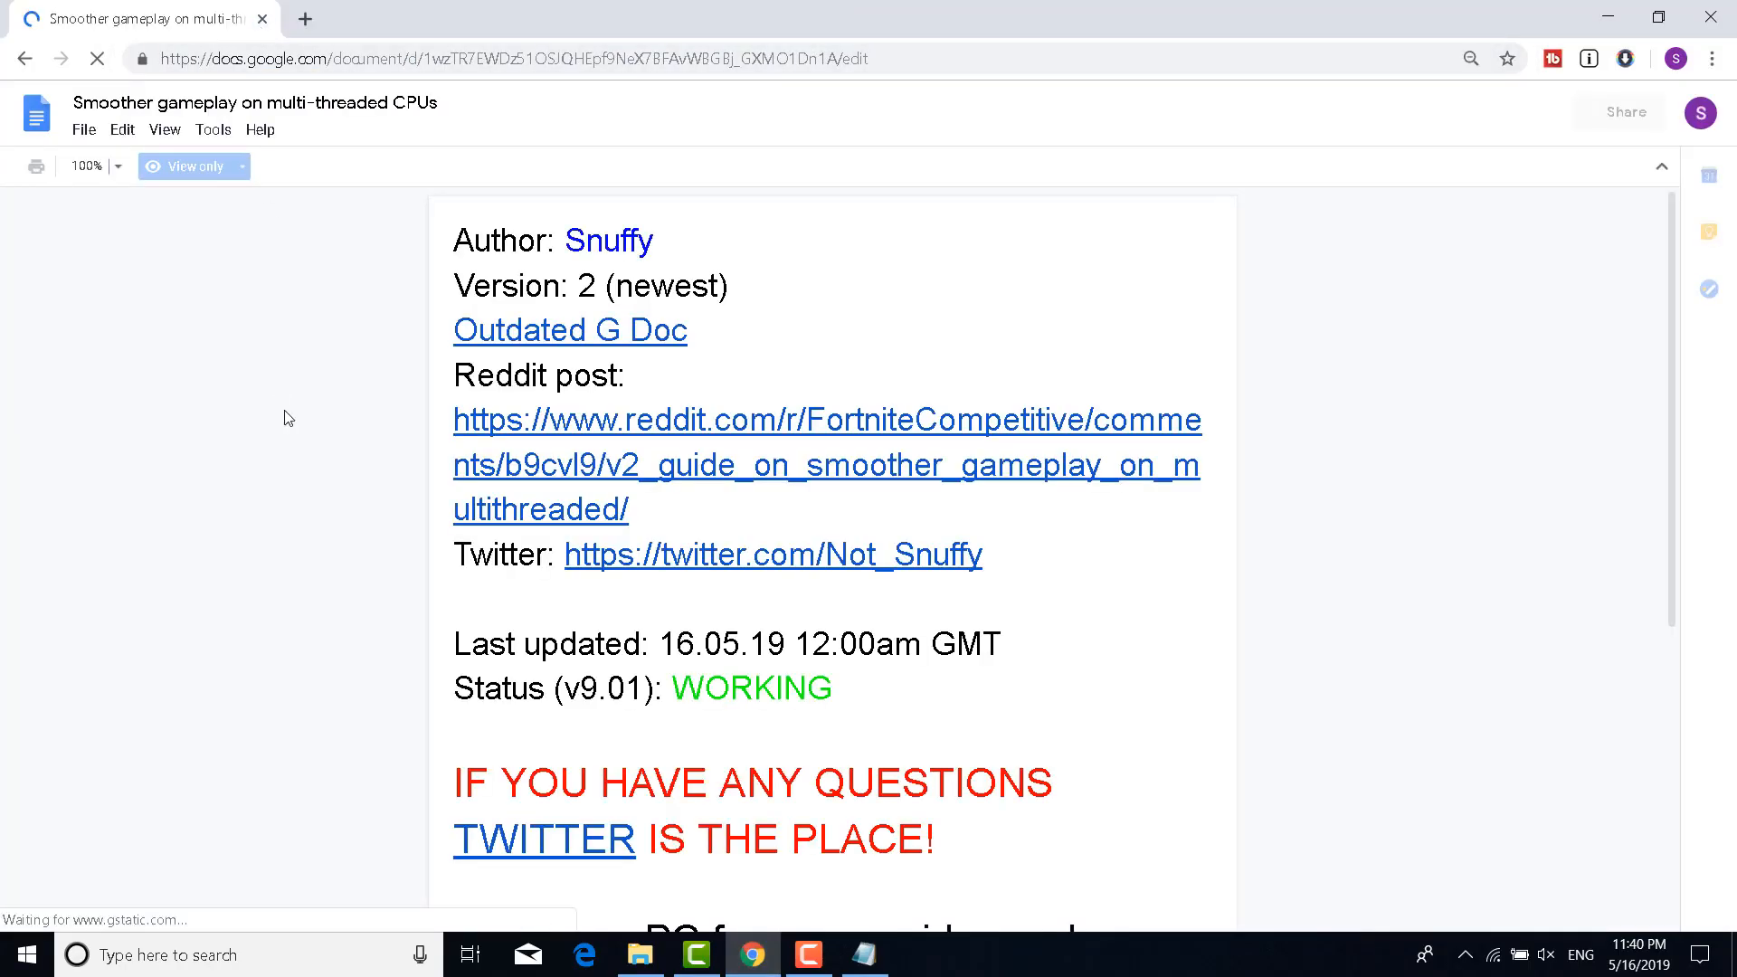
pyautogui.scroll(-3, 287, 419)
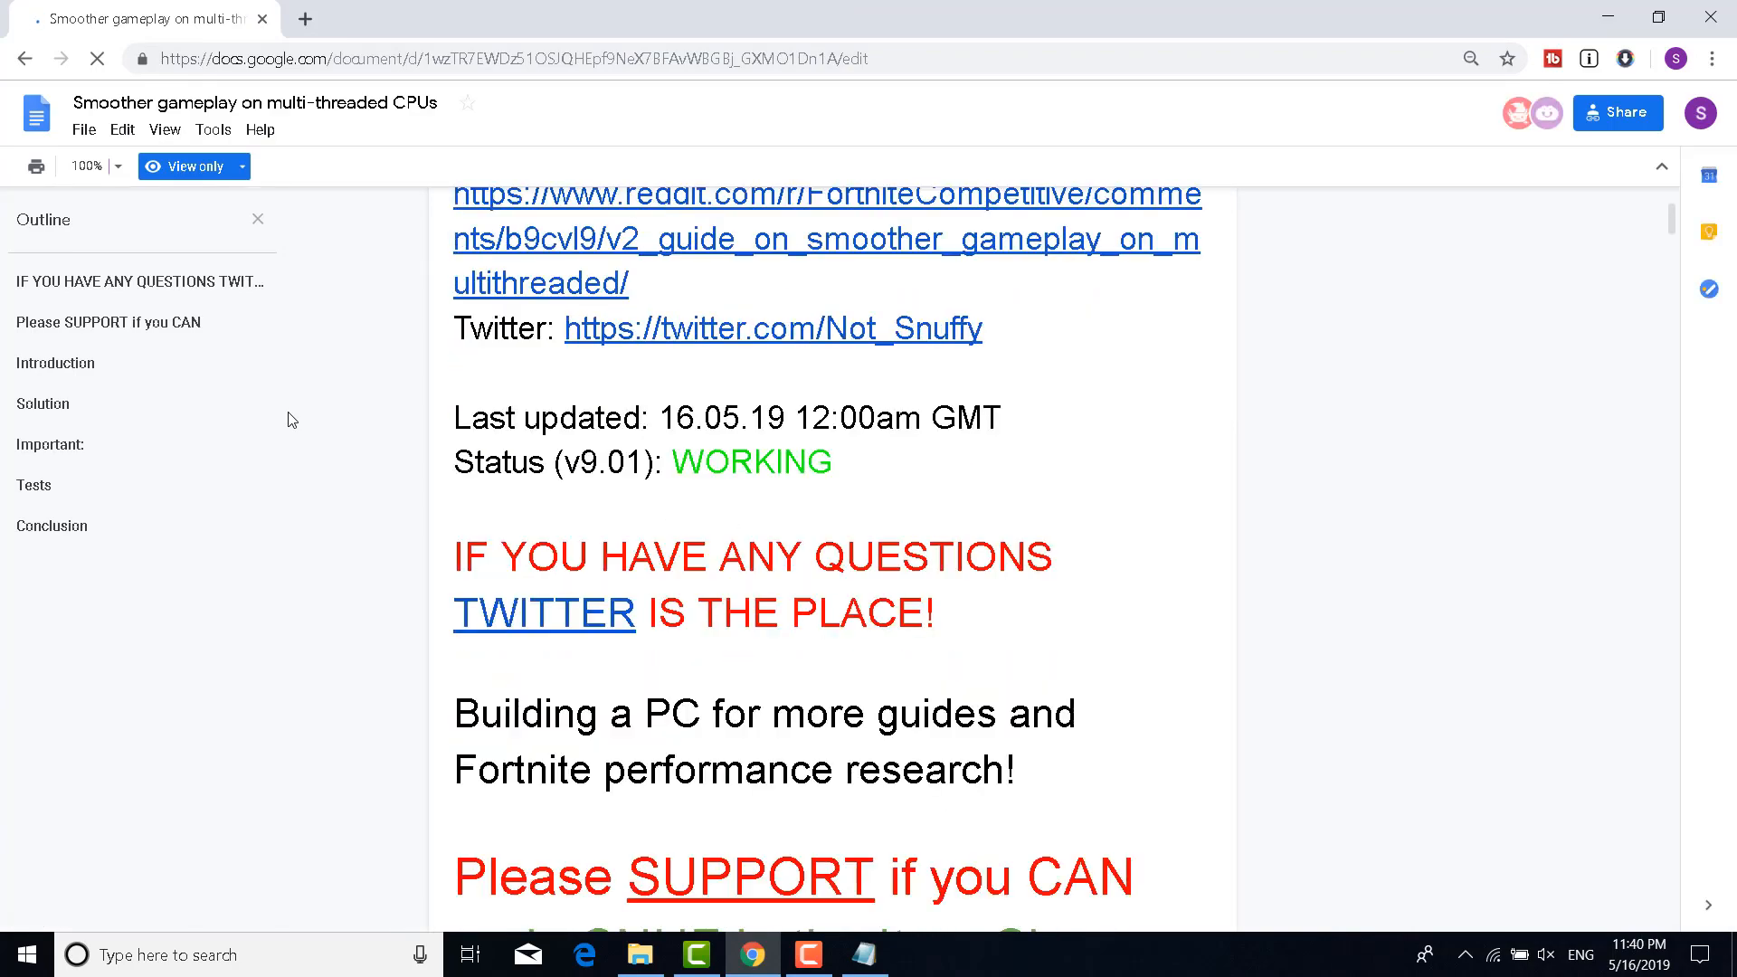
pyautogui.scroll(-4, 292, 419)
pyautogui.scroll(-15, 291, 419)
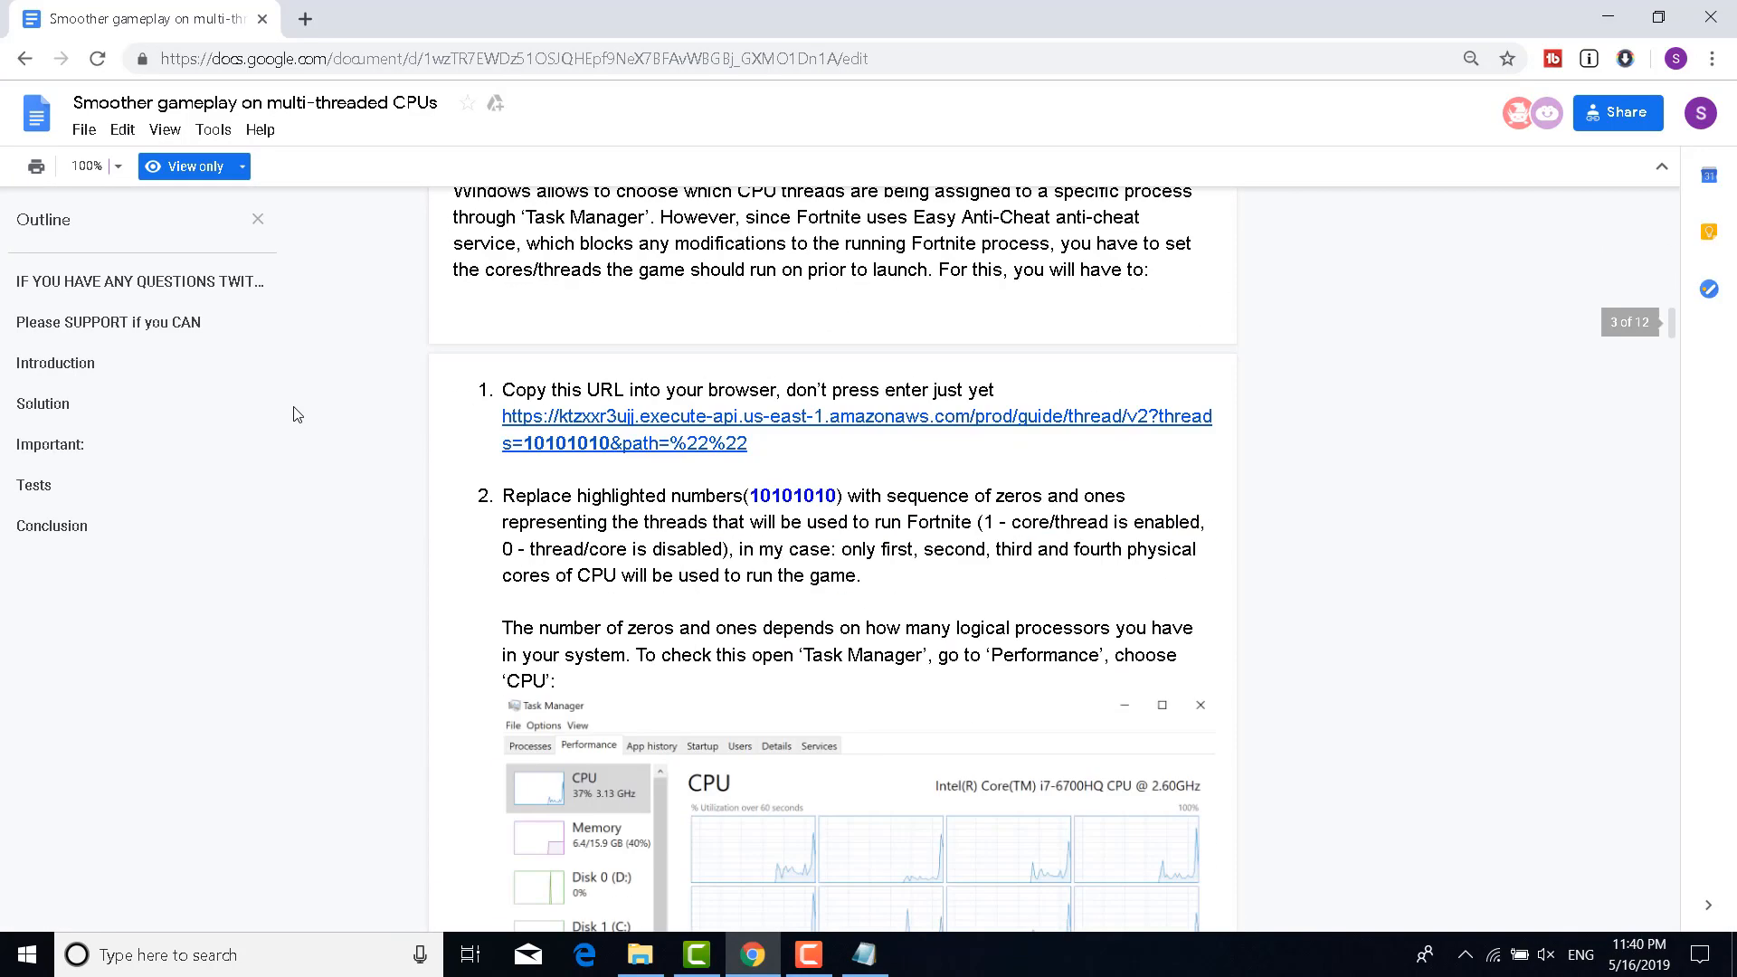
pyautogui.scroll(3, 298, 413)
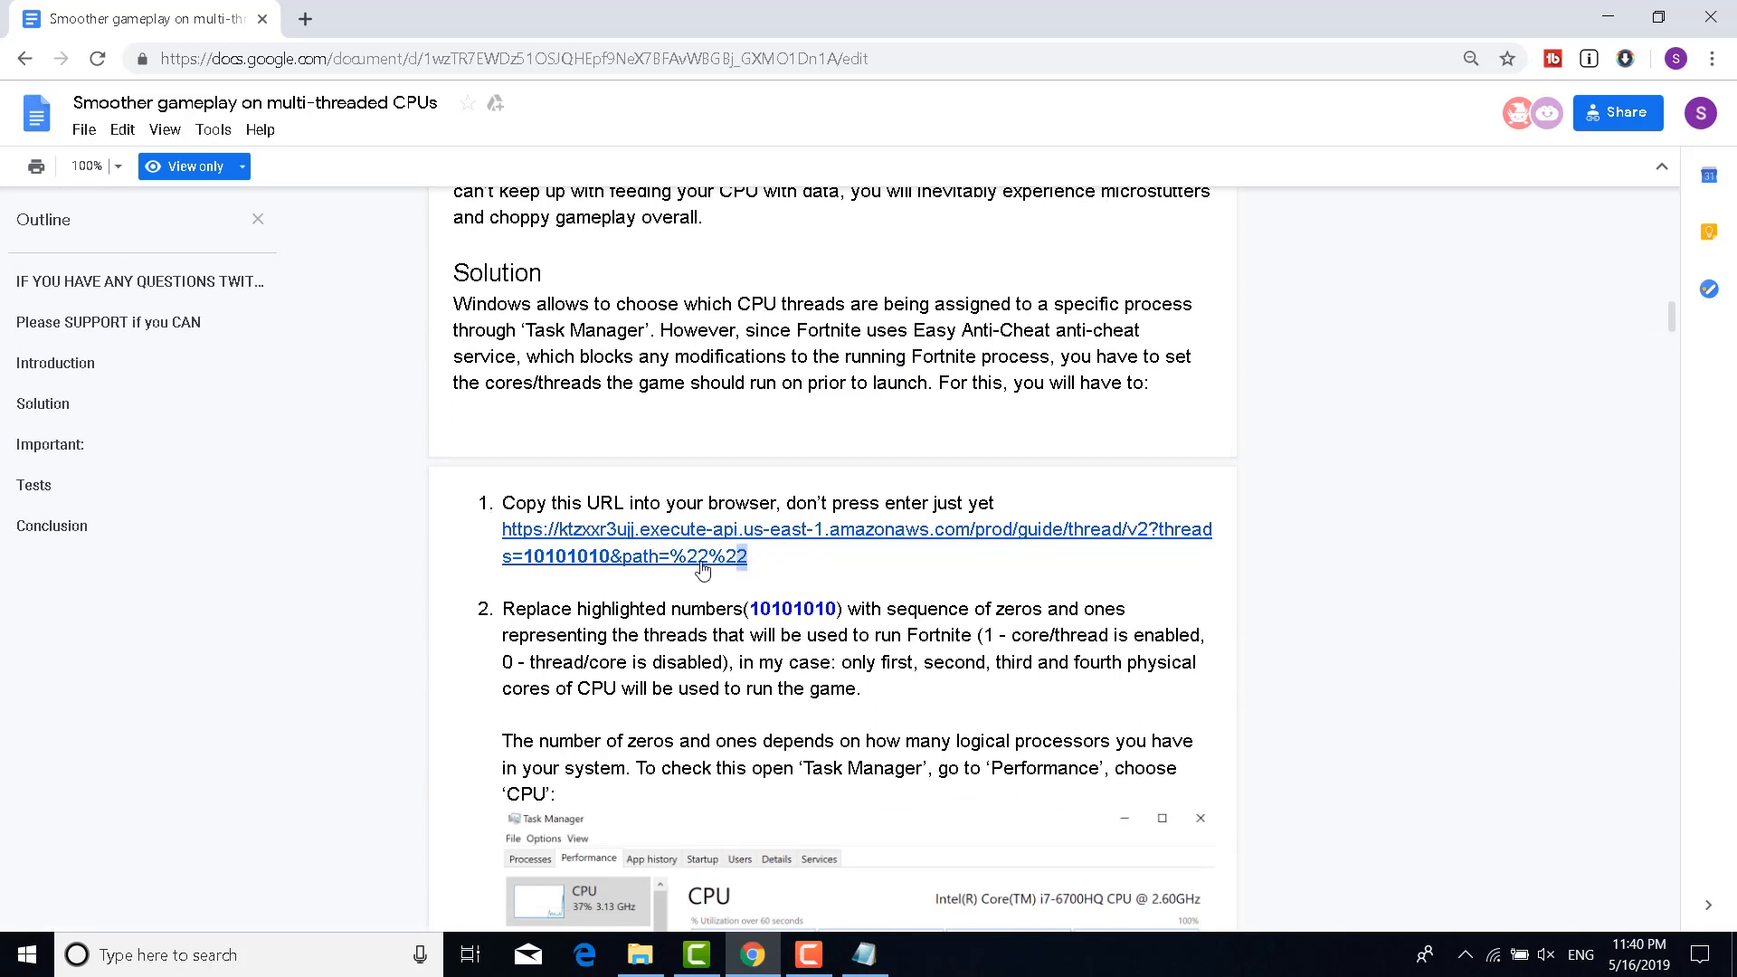
pyautogui.moveTo(778, 559); pyautogui.dragTo(501, 532)
pyautogui.hotkey('ctrl', 'c')
# Paste the thread URL below the Docs link in Notepad and select its 10101010 threads value
pyautogui.click(864, 954)
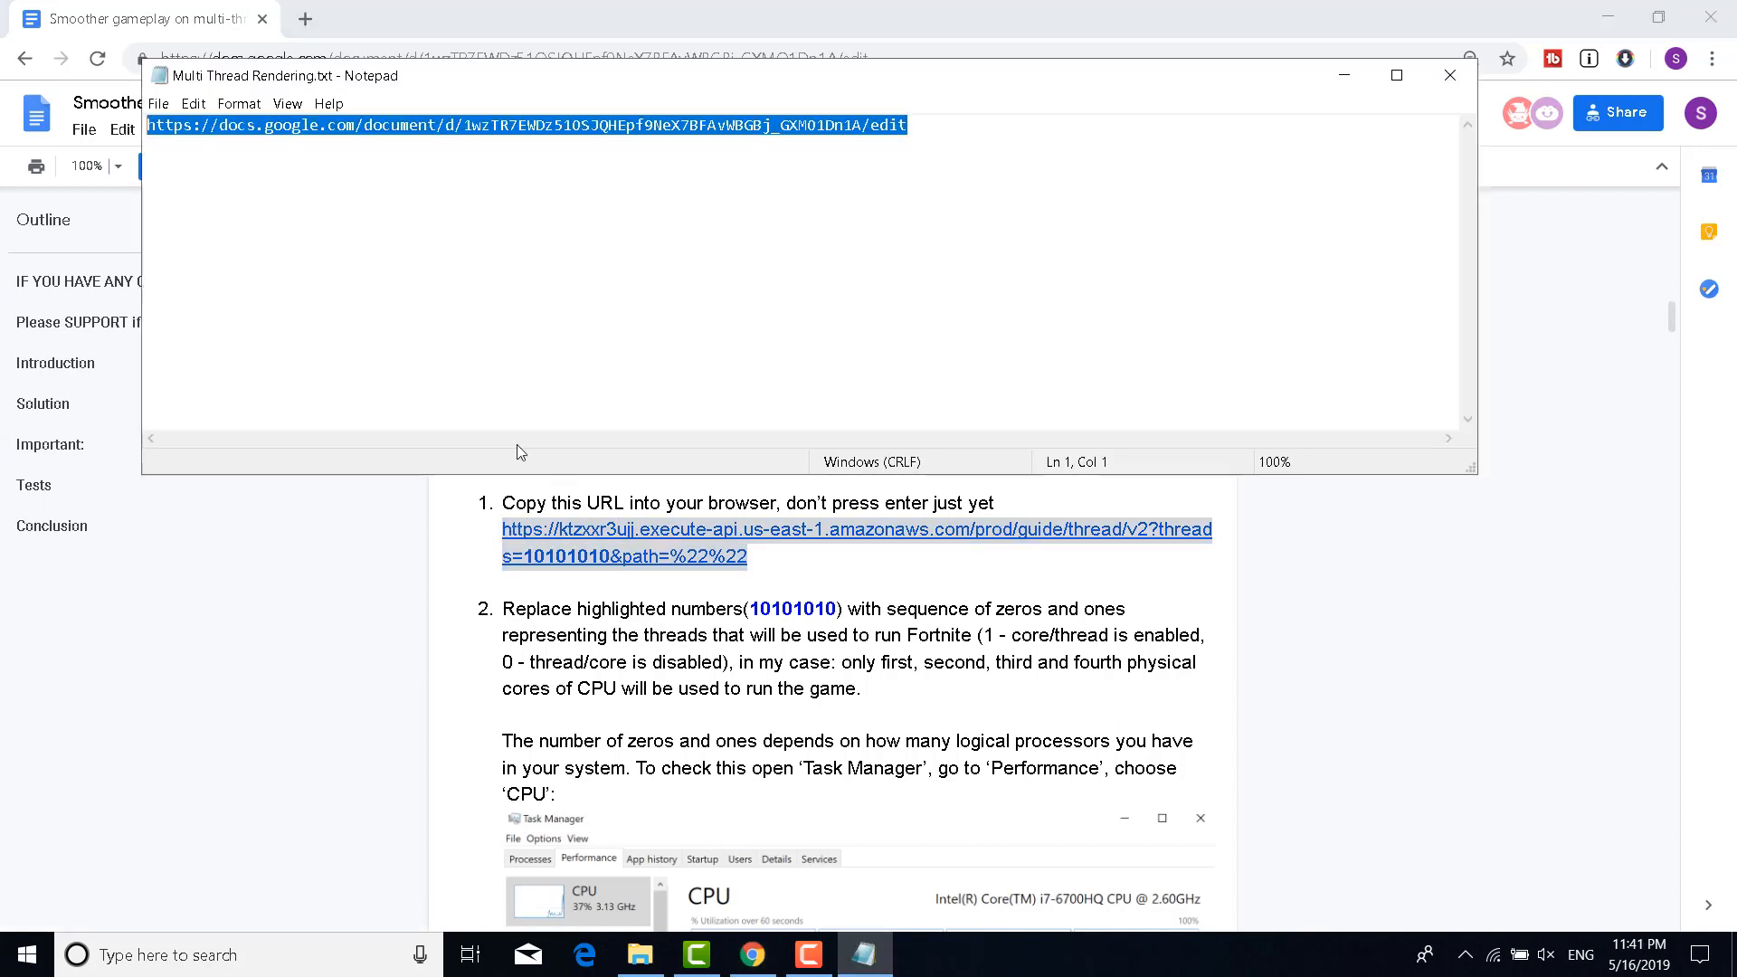
pyautogui.click(476, 288)
pyautogui.press('Return')
pyautogui.press('Return')
pyautogui.hotkey('ctrl', 'v')
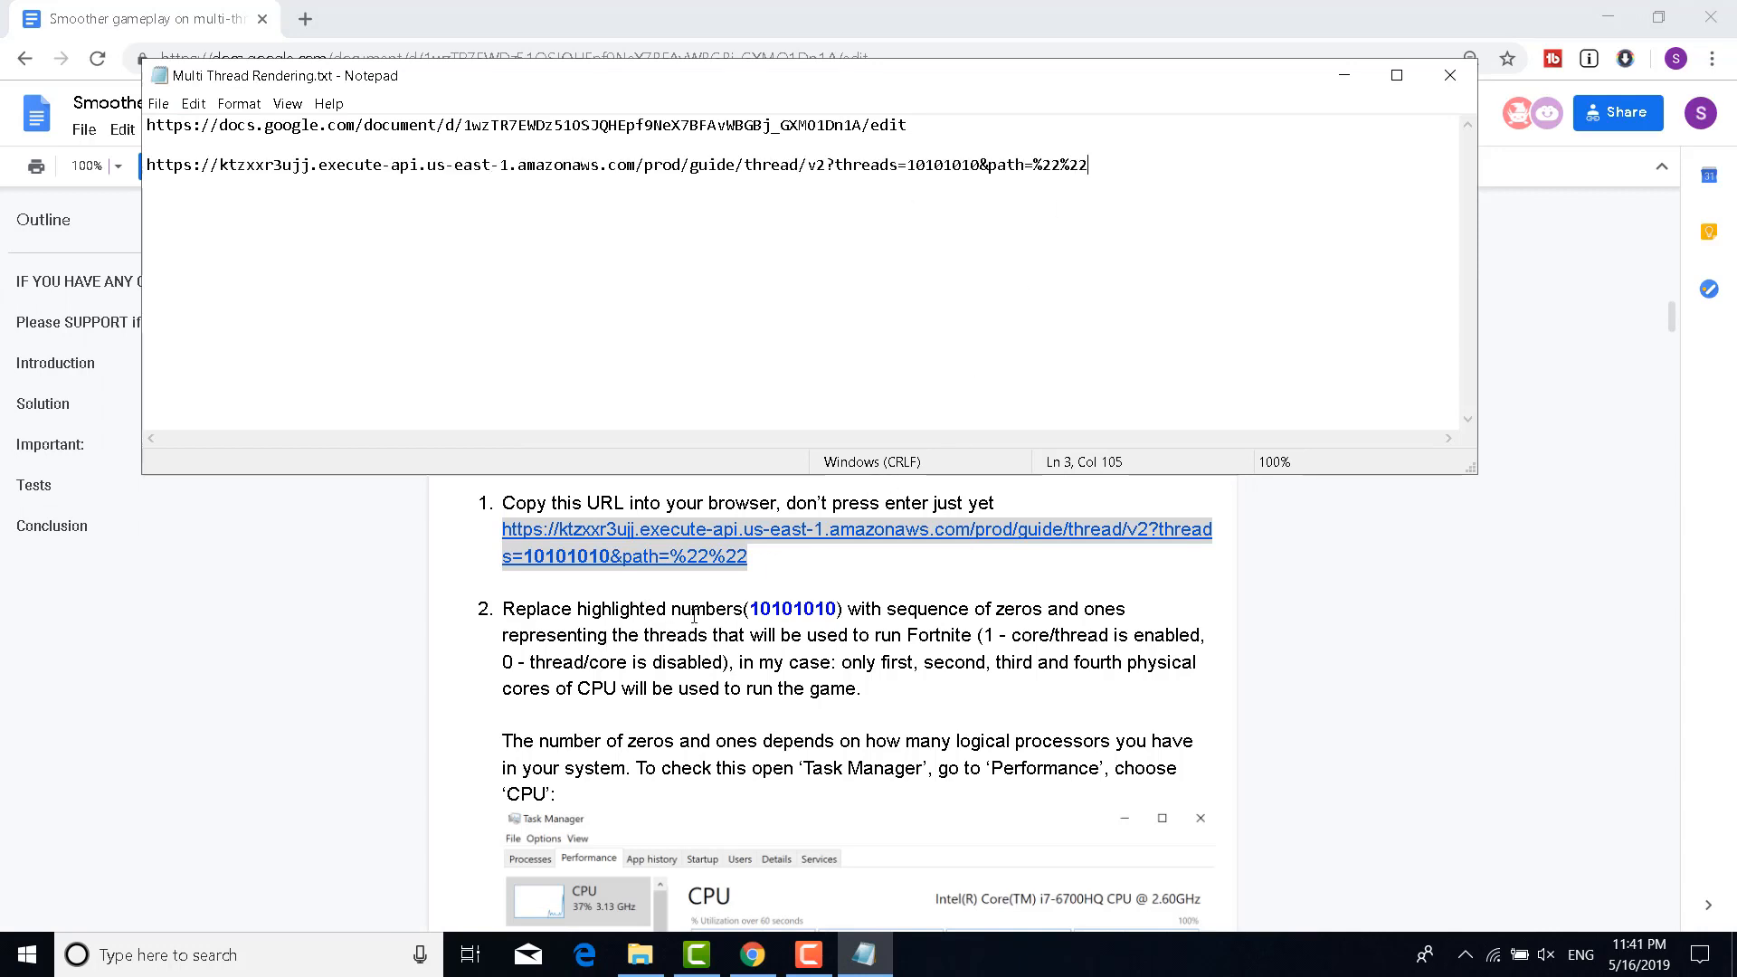
pyautogui.moveTo(905, 159); pyautogui.dragTo(976, 160)
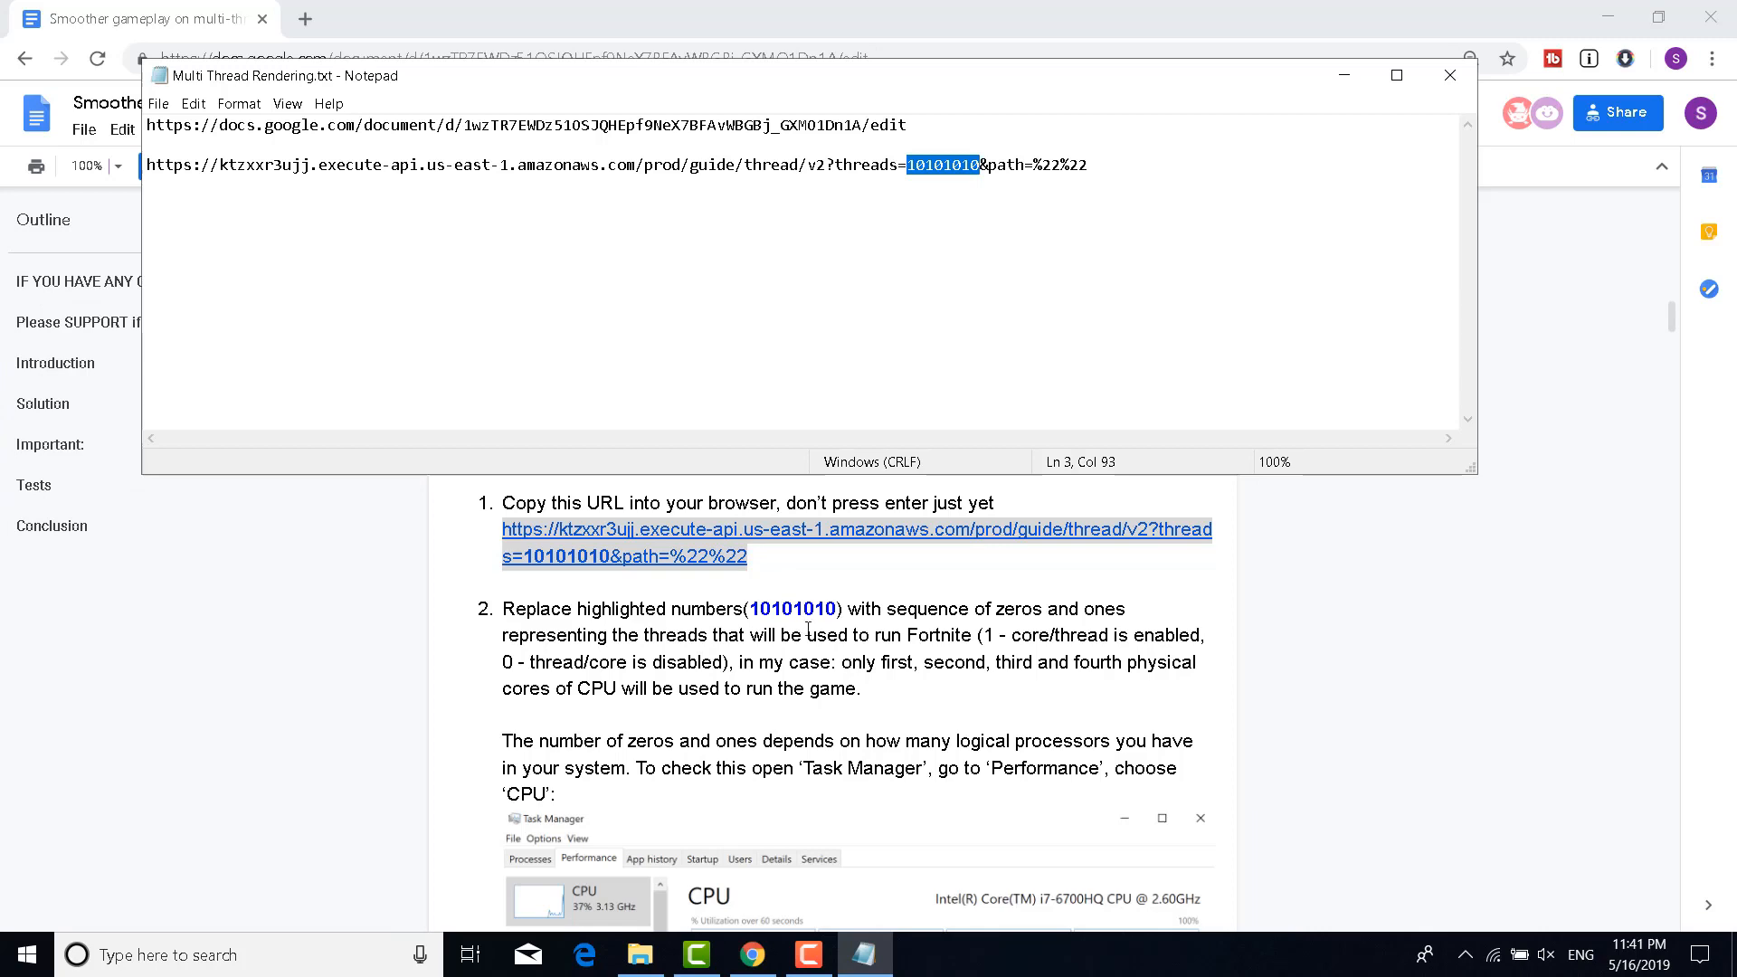
pyautogui.click(812, 745)
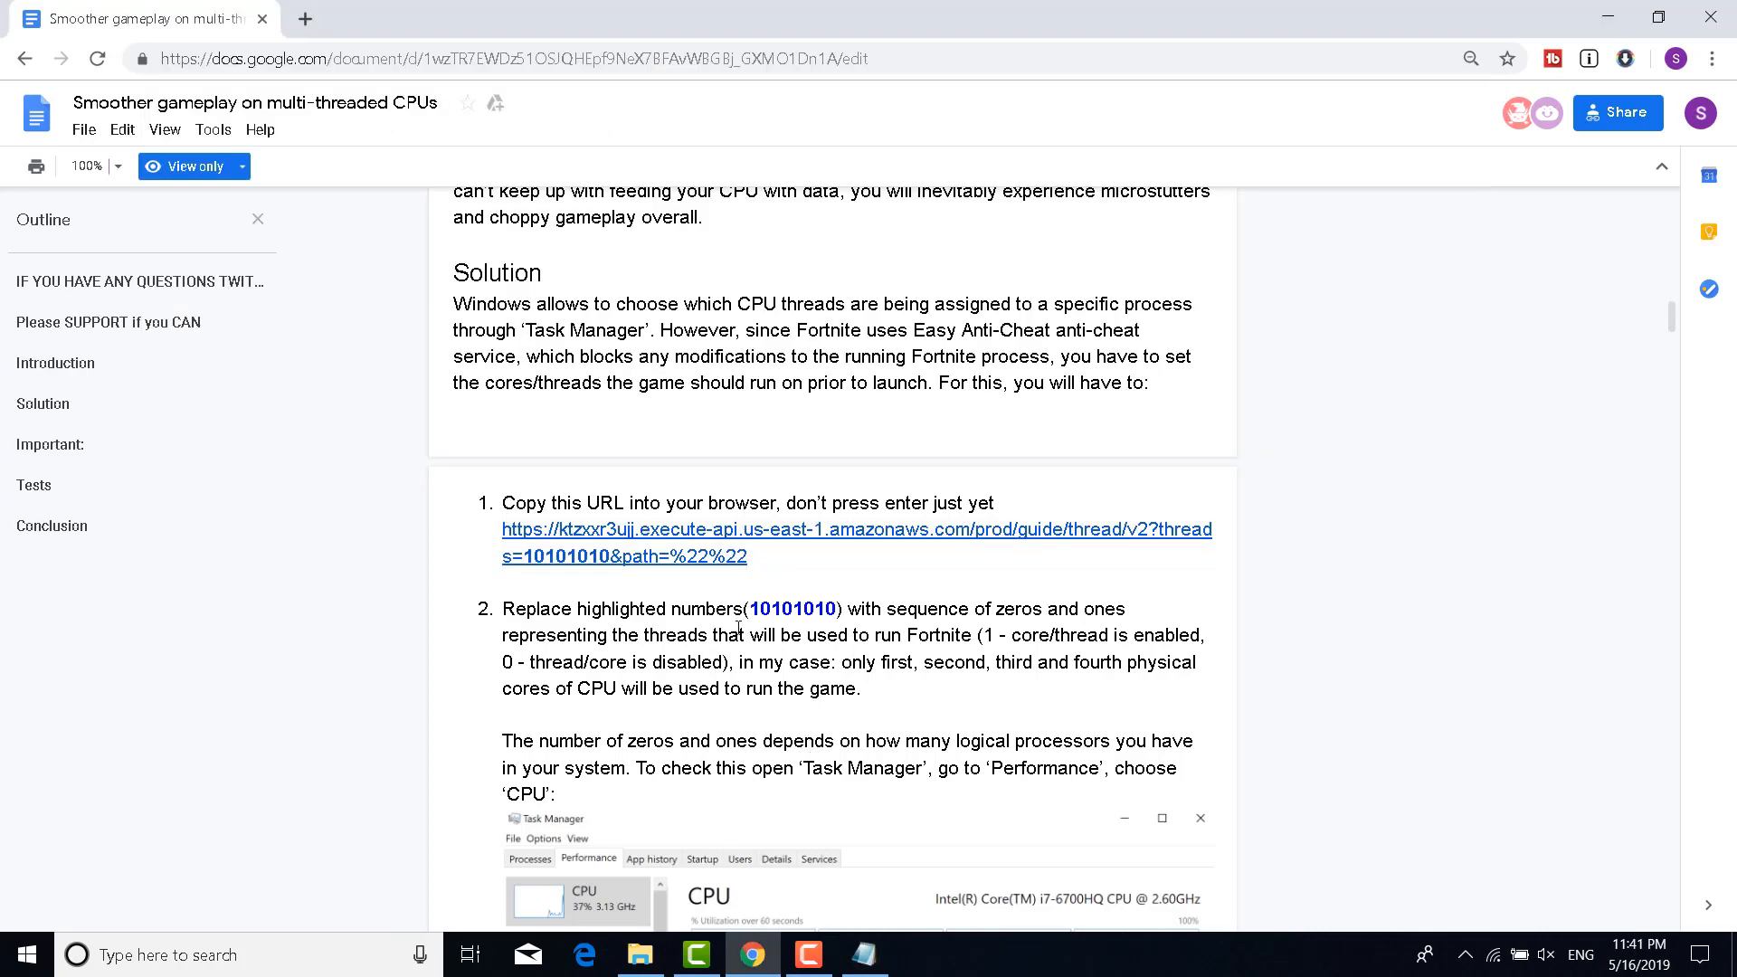
# Scroll to the ADVISED table and copy the 011111 value for i5 8/9th gen CPUs
pyautogui.scroll(-13, 738, 627)
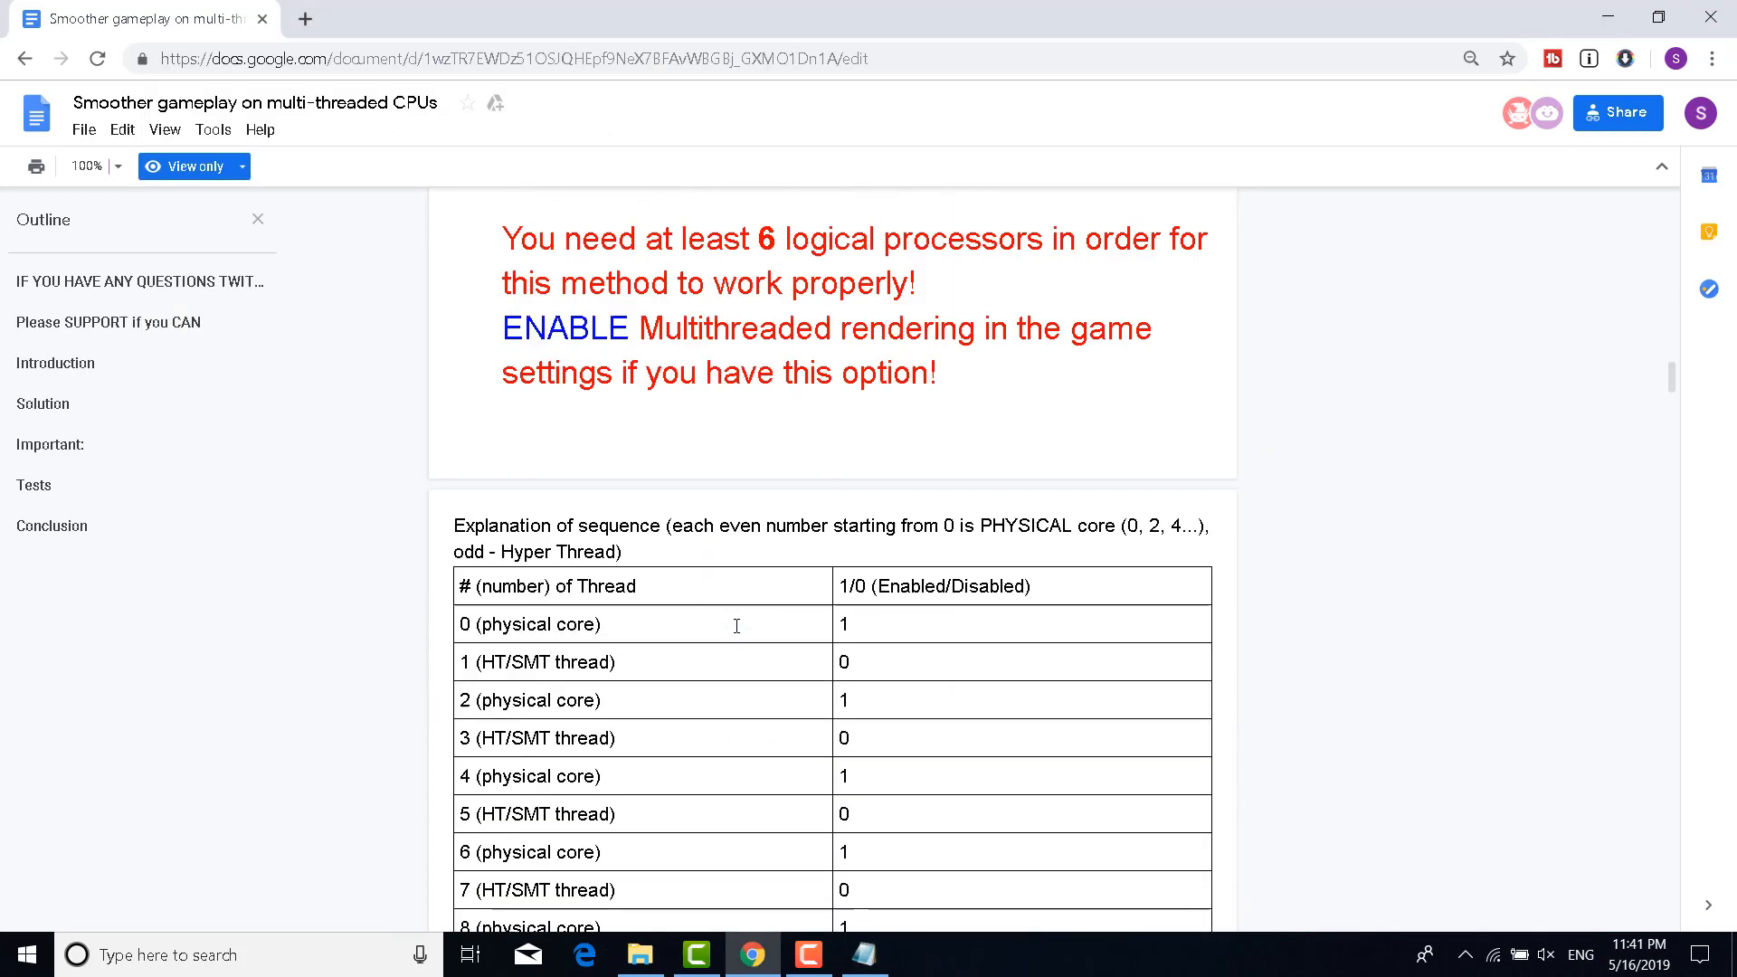
pyautogui.scroll(-11, 1008, 574)
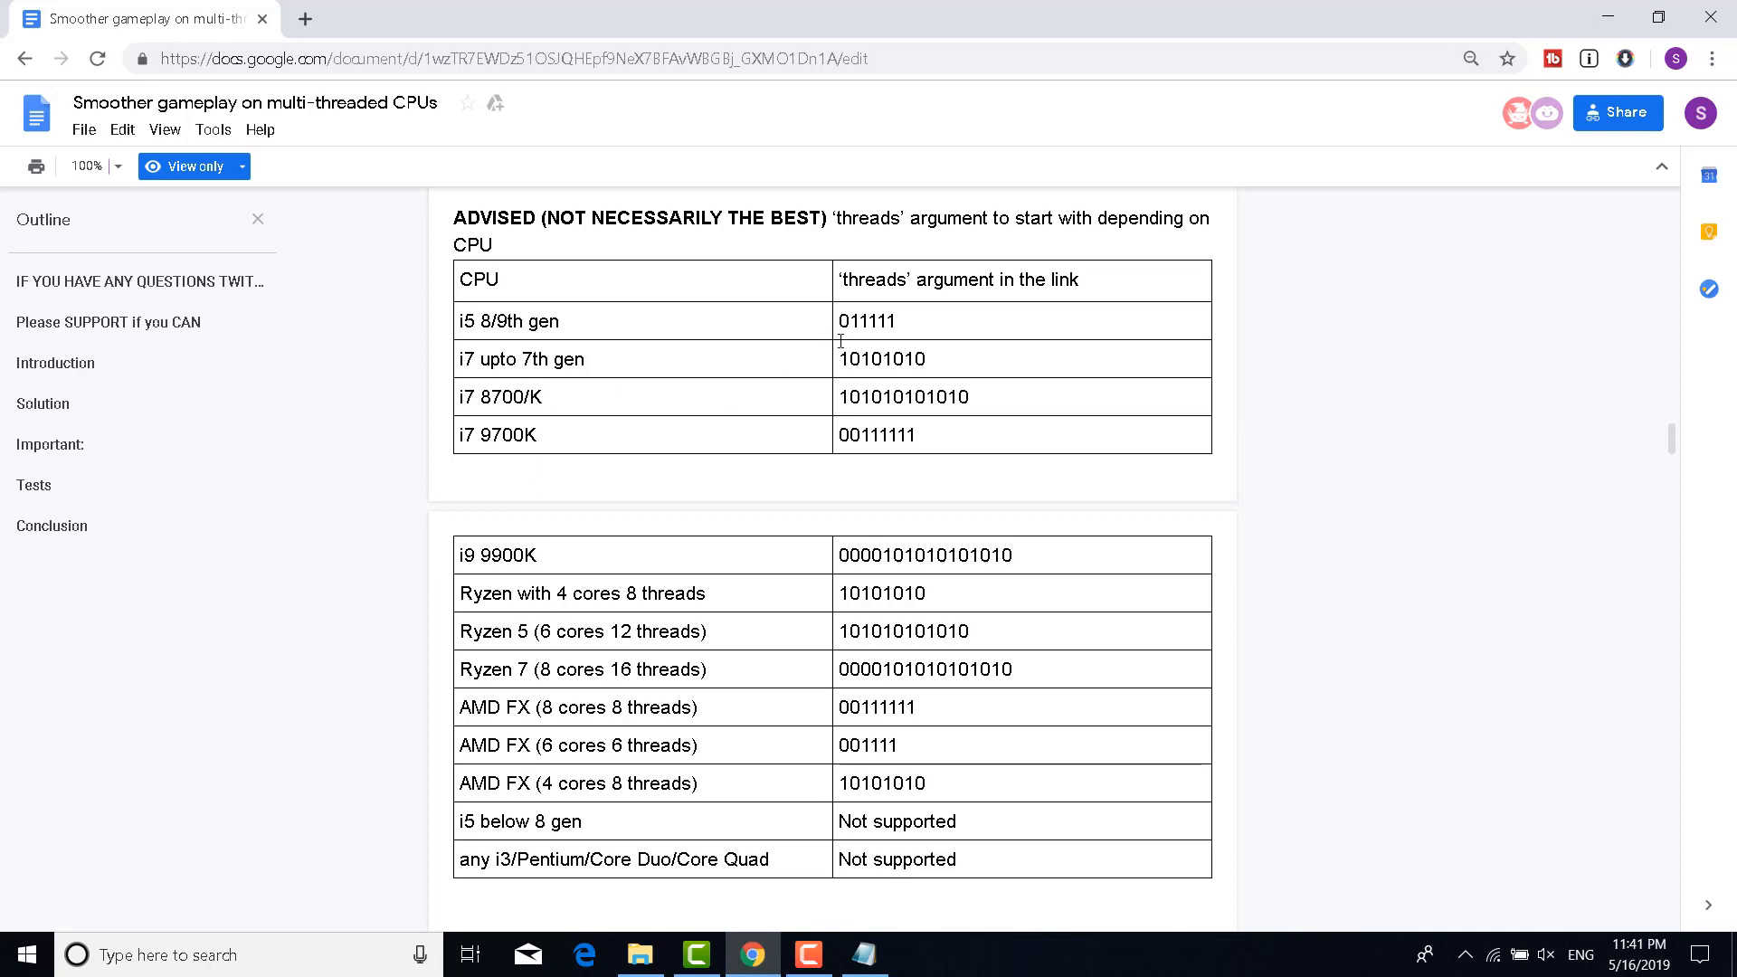
pyautogui.moveTo(944, 313); pyautogui.dragTo(839, 306)
pyautogui.hotkey('ctrl', 'c')
pyautogui.click(864, 961)
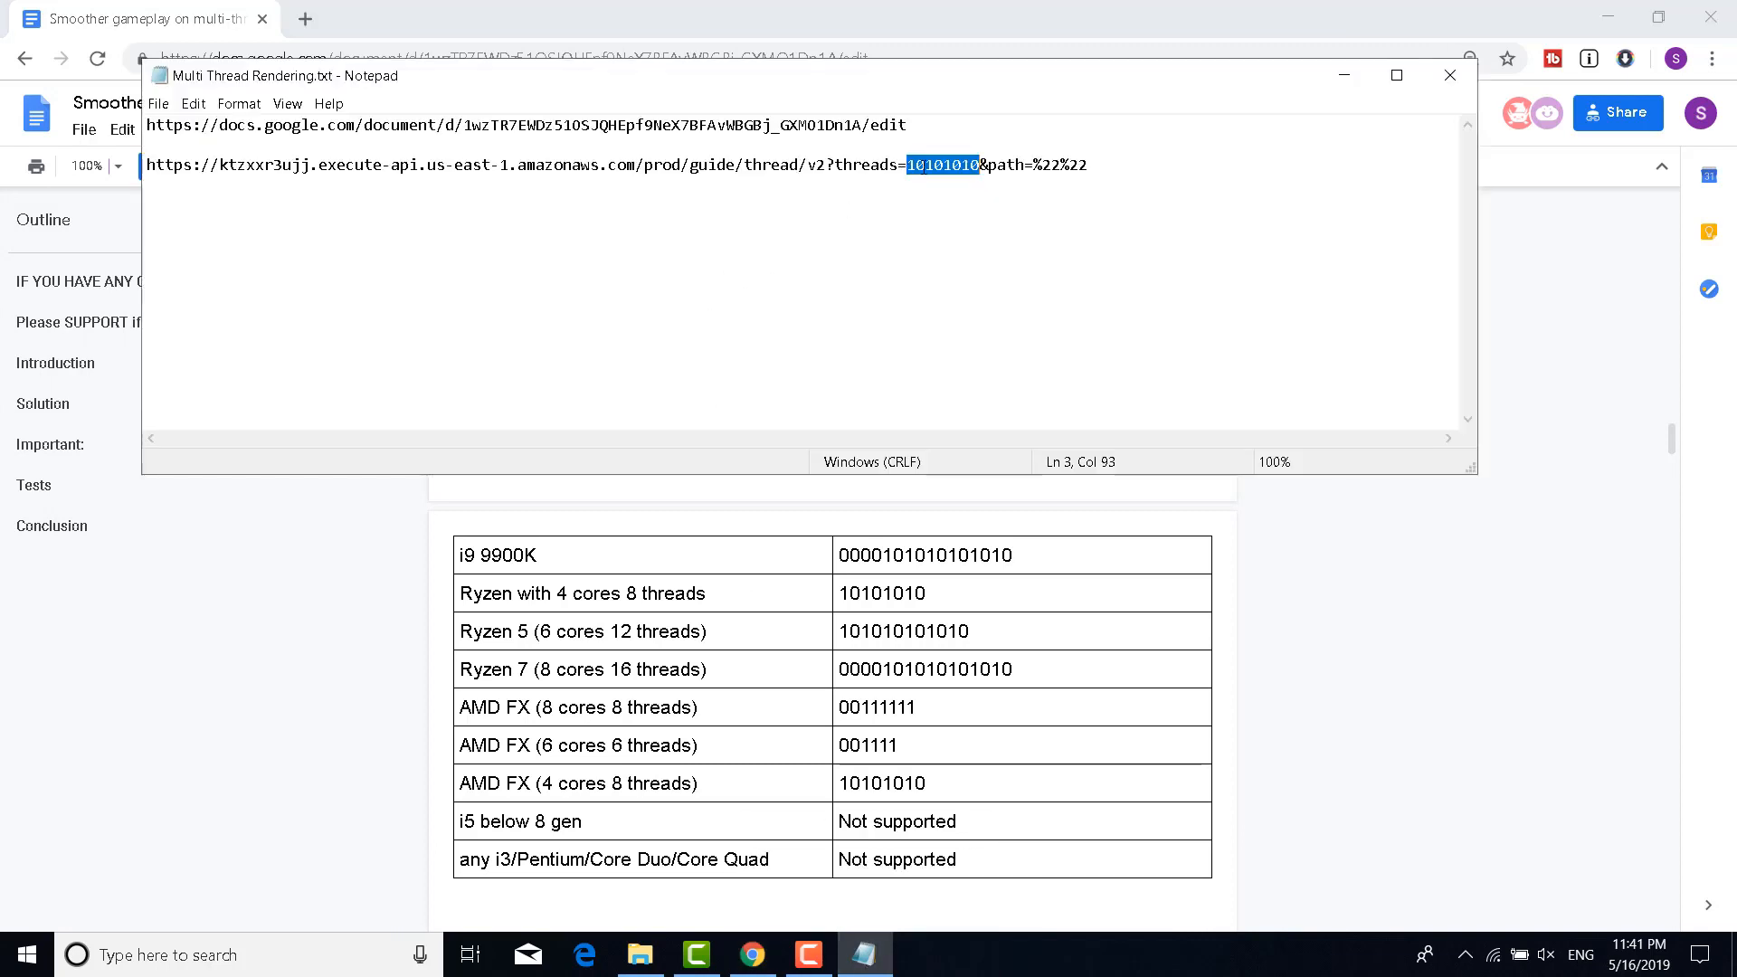
# Paste 011111 over 10101010 in the Notepad URL, then scroll the guide to step 3
pyautogui.hotkey('ctrl', 'v')
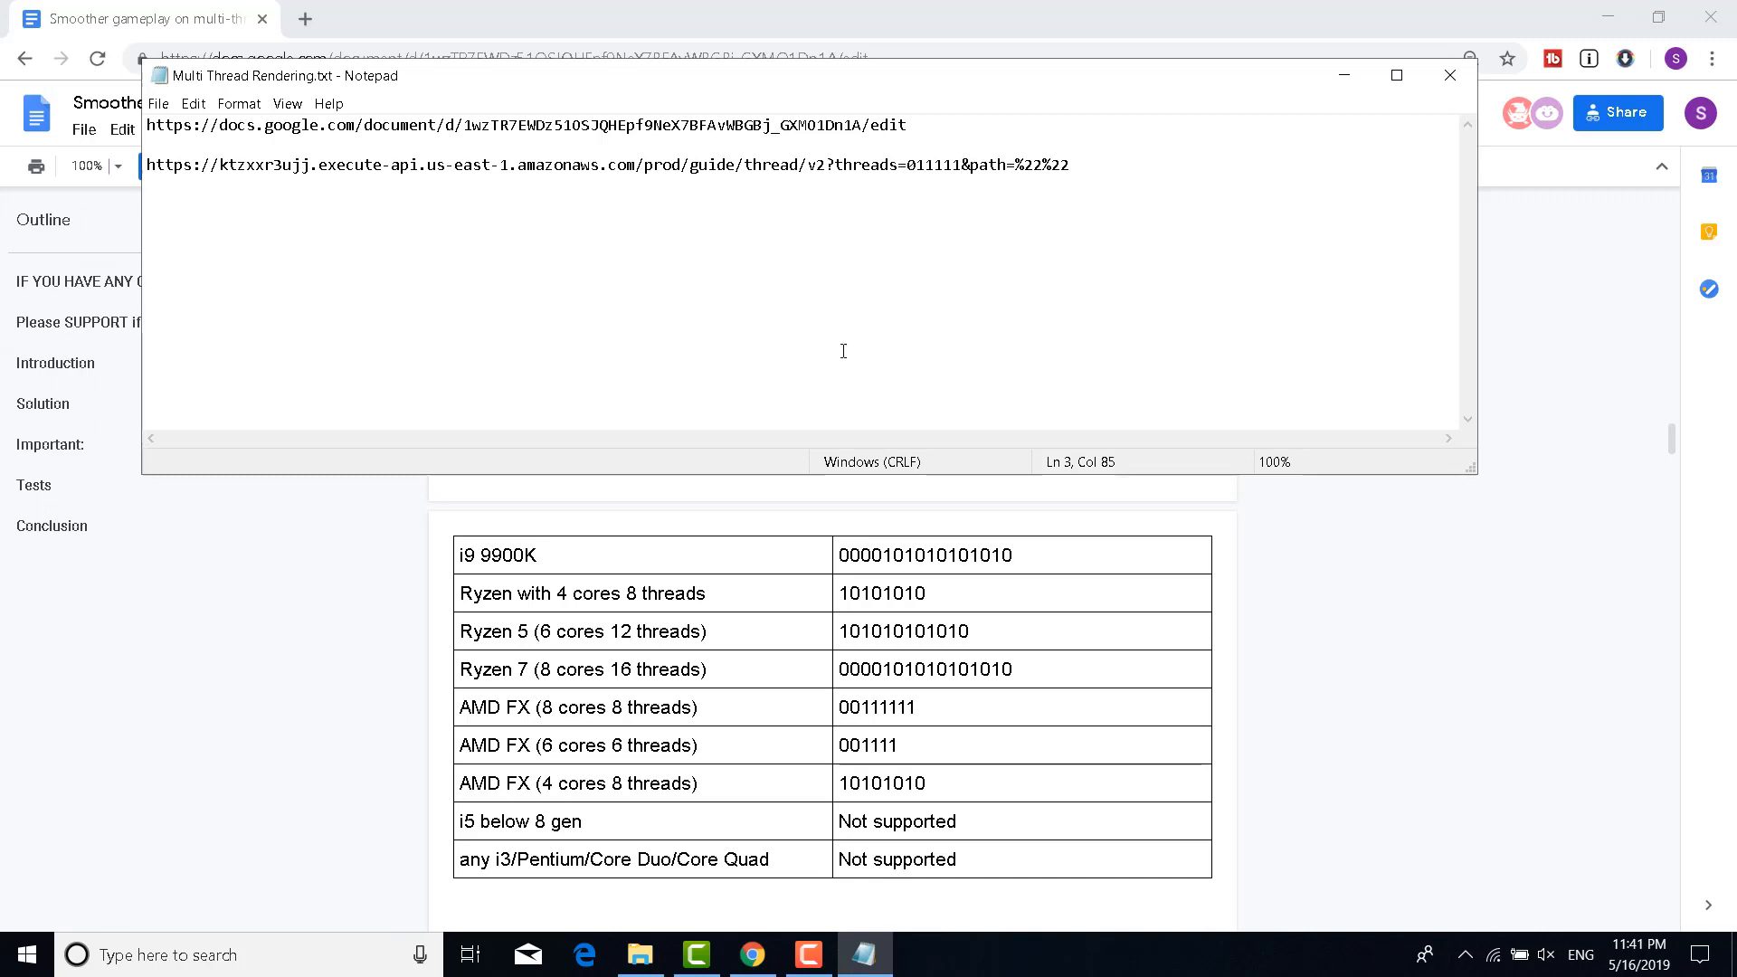
pyautogui.click(454, 671)
pyautogui.scroll(-5, 837, 496)
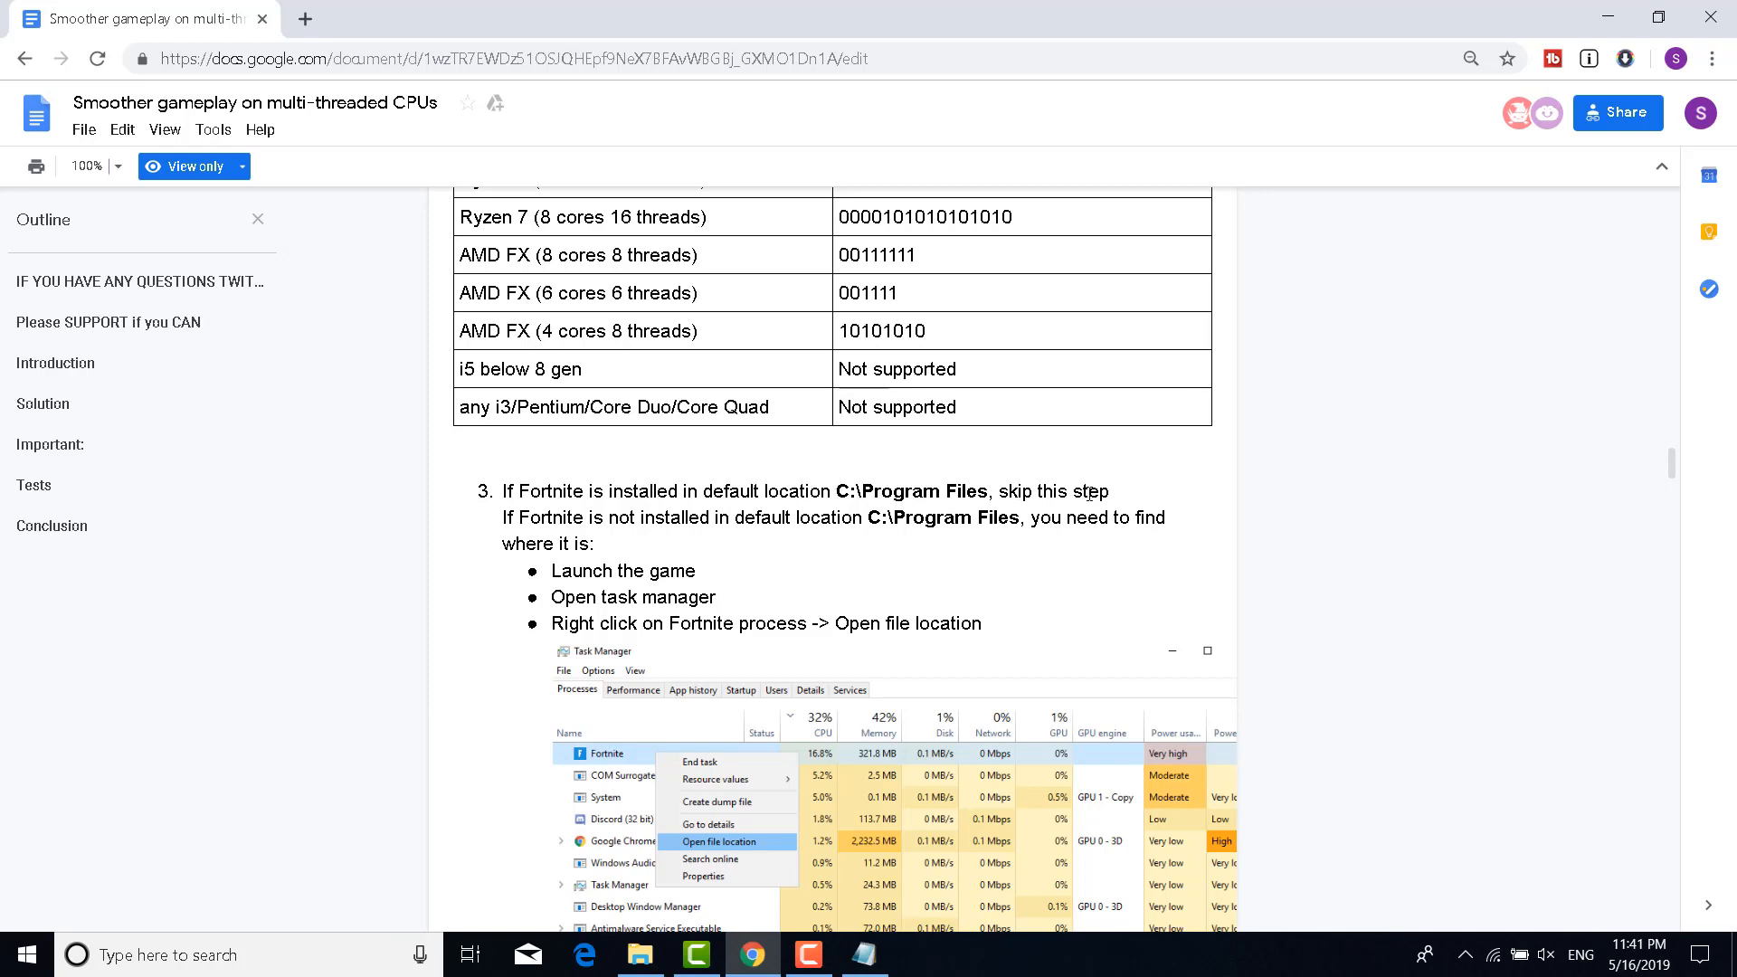
# Check the empty %22%22 path placeholder in Notepad, then scroll the guide to step 4's sample output
pyautogui.scroll(-3, 886, 579)
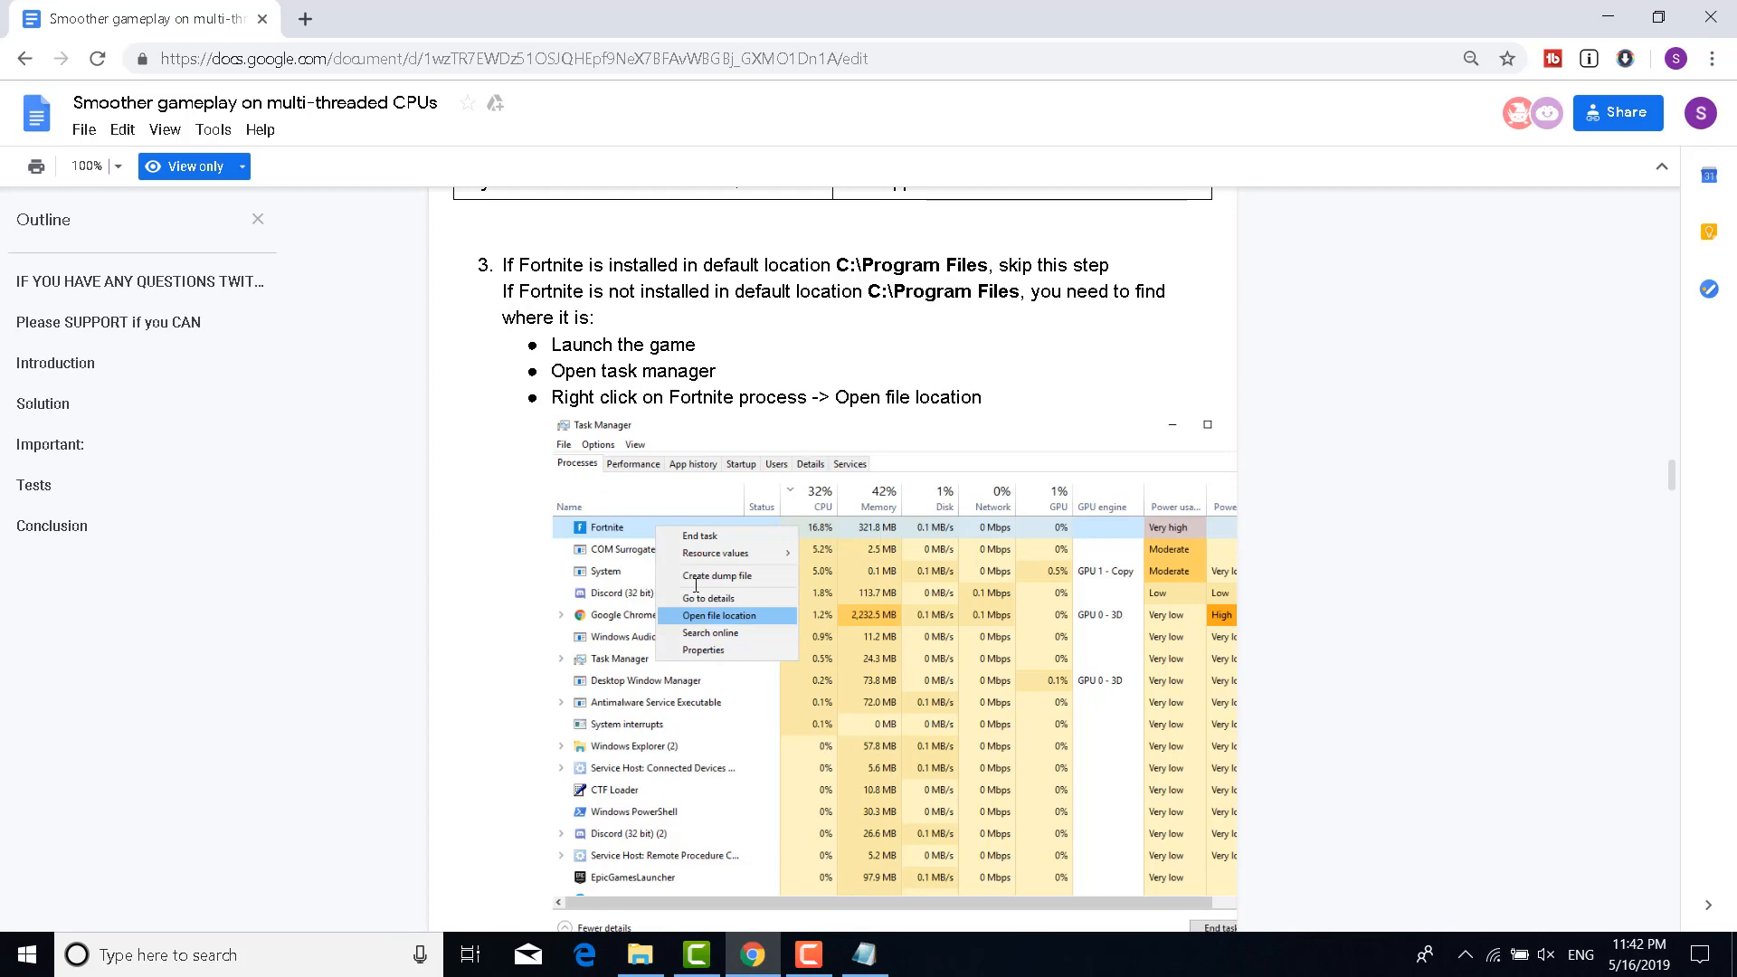
pyautogui.scroll(-15, 732, 622)
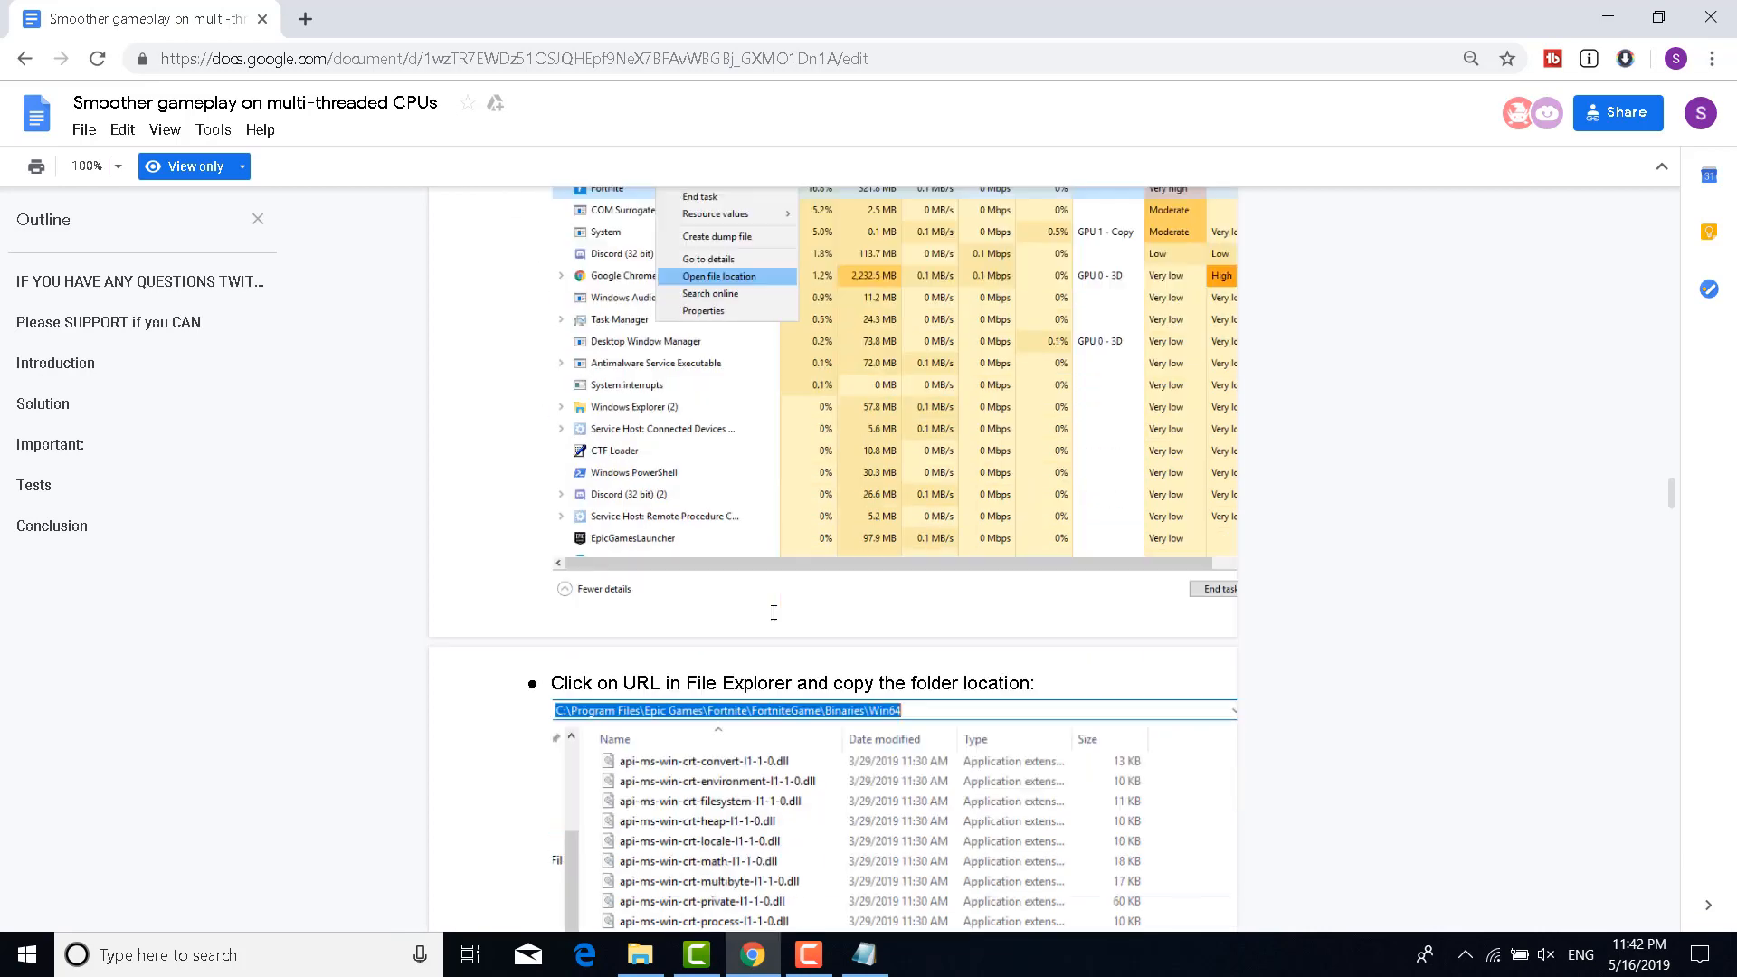
pyautogui.scroll(2, 773, 615)
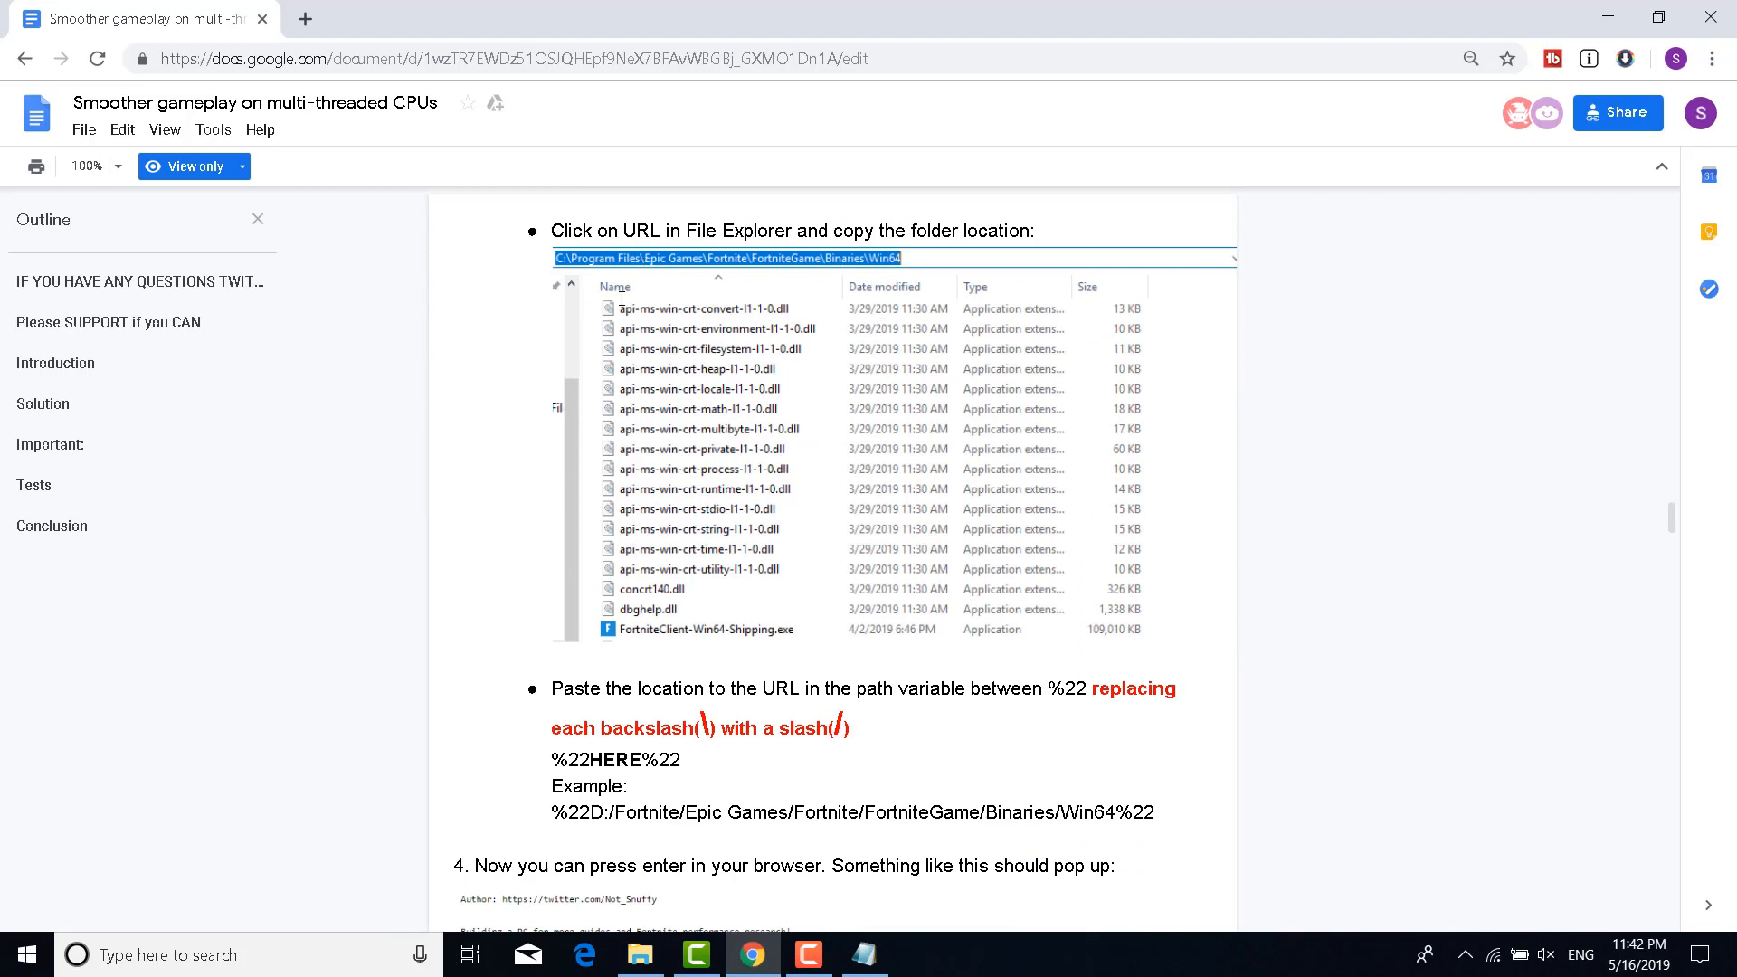
pyautogui.click(864, 955)
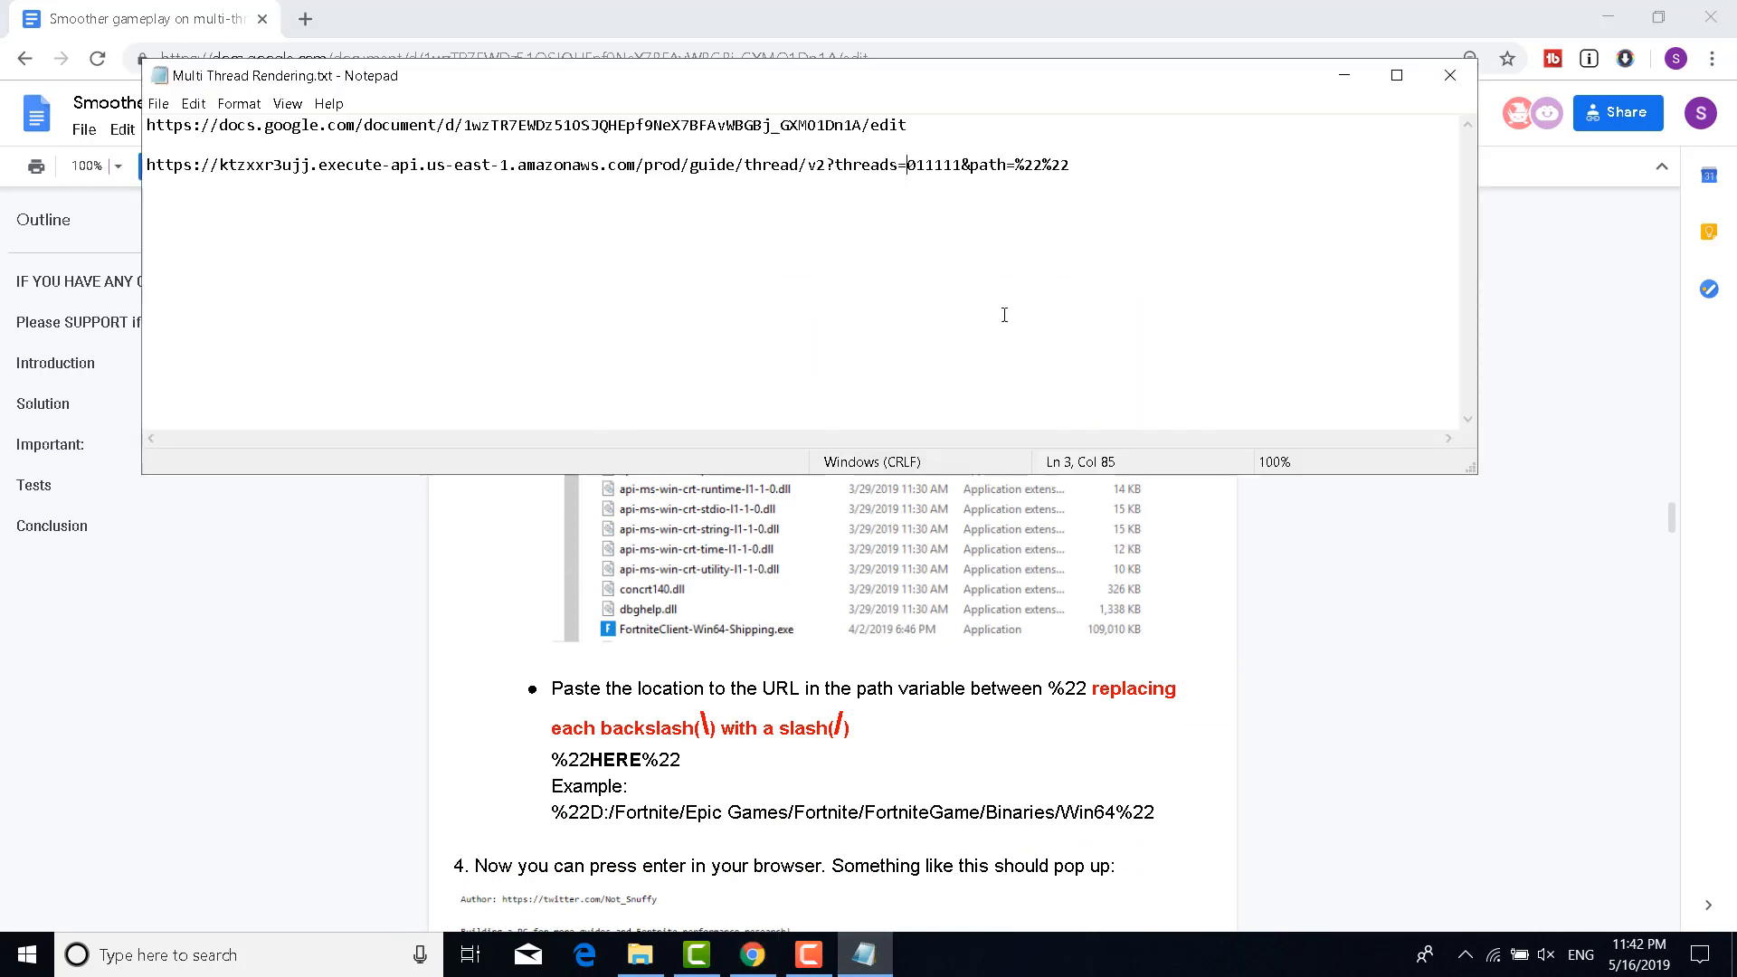
pyautogui.click(1044, 164)
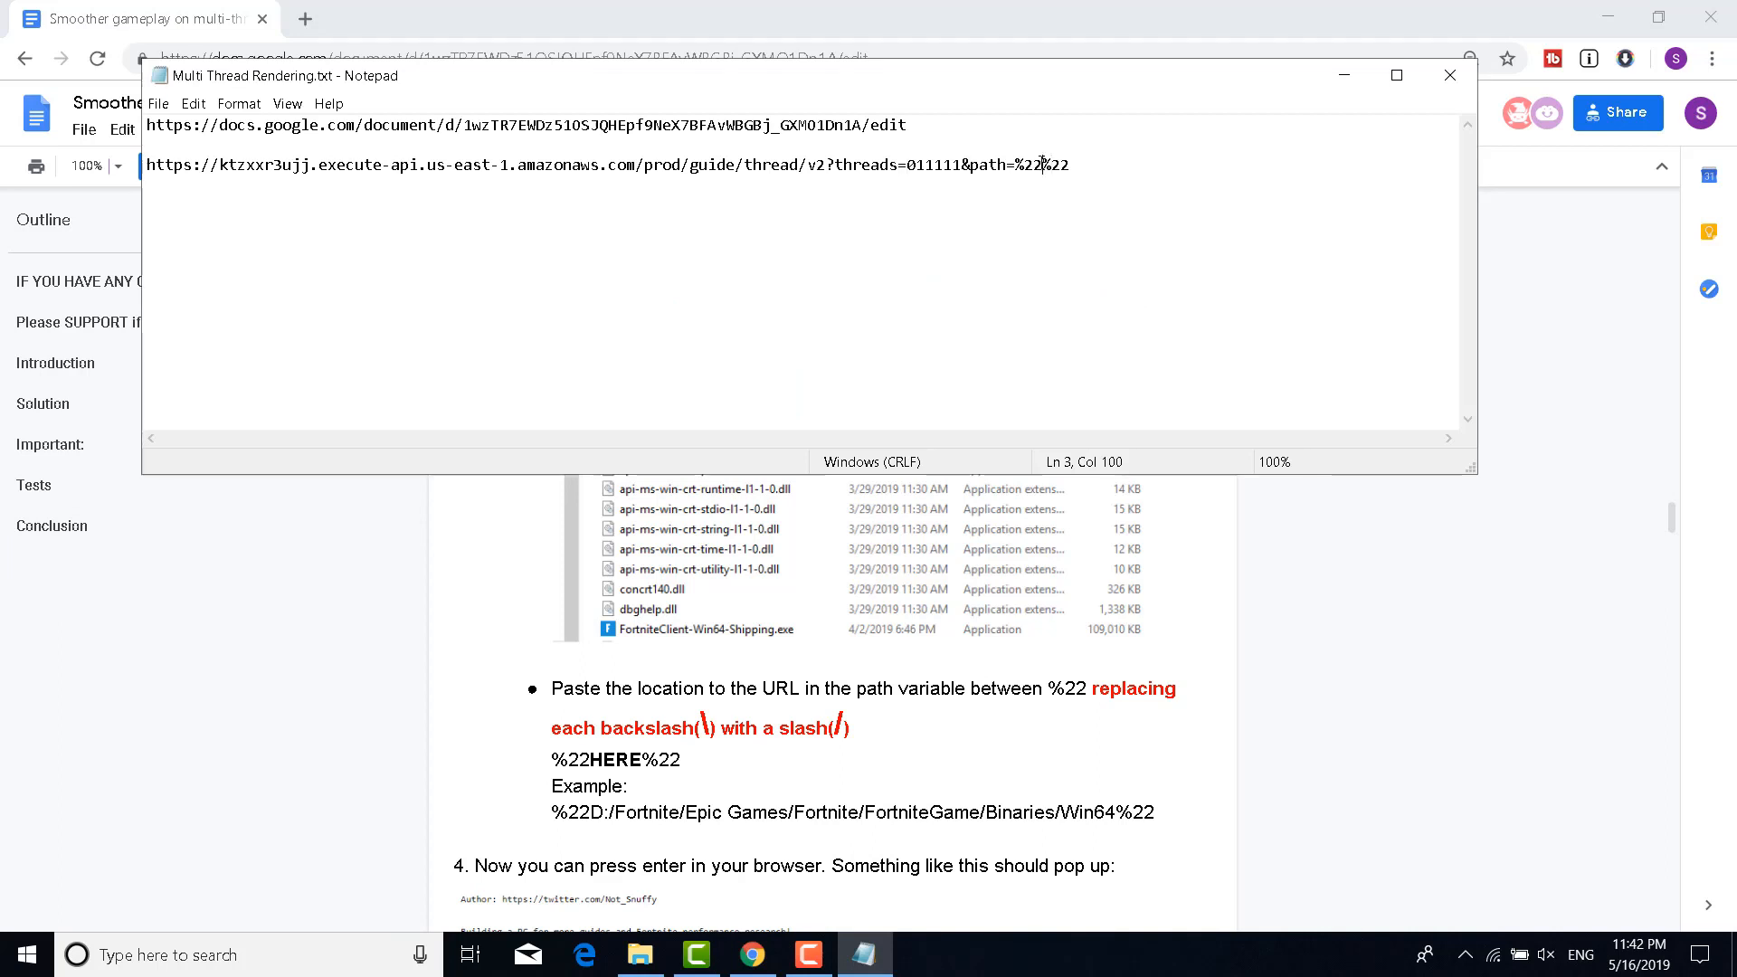
pyautogui.click(937, 601)
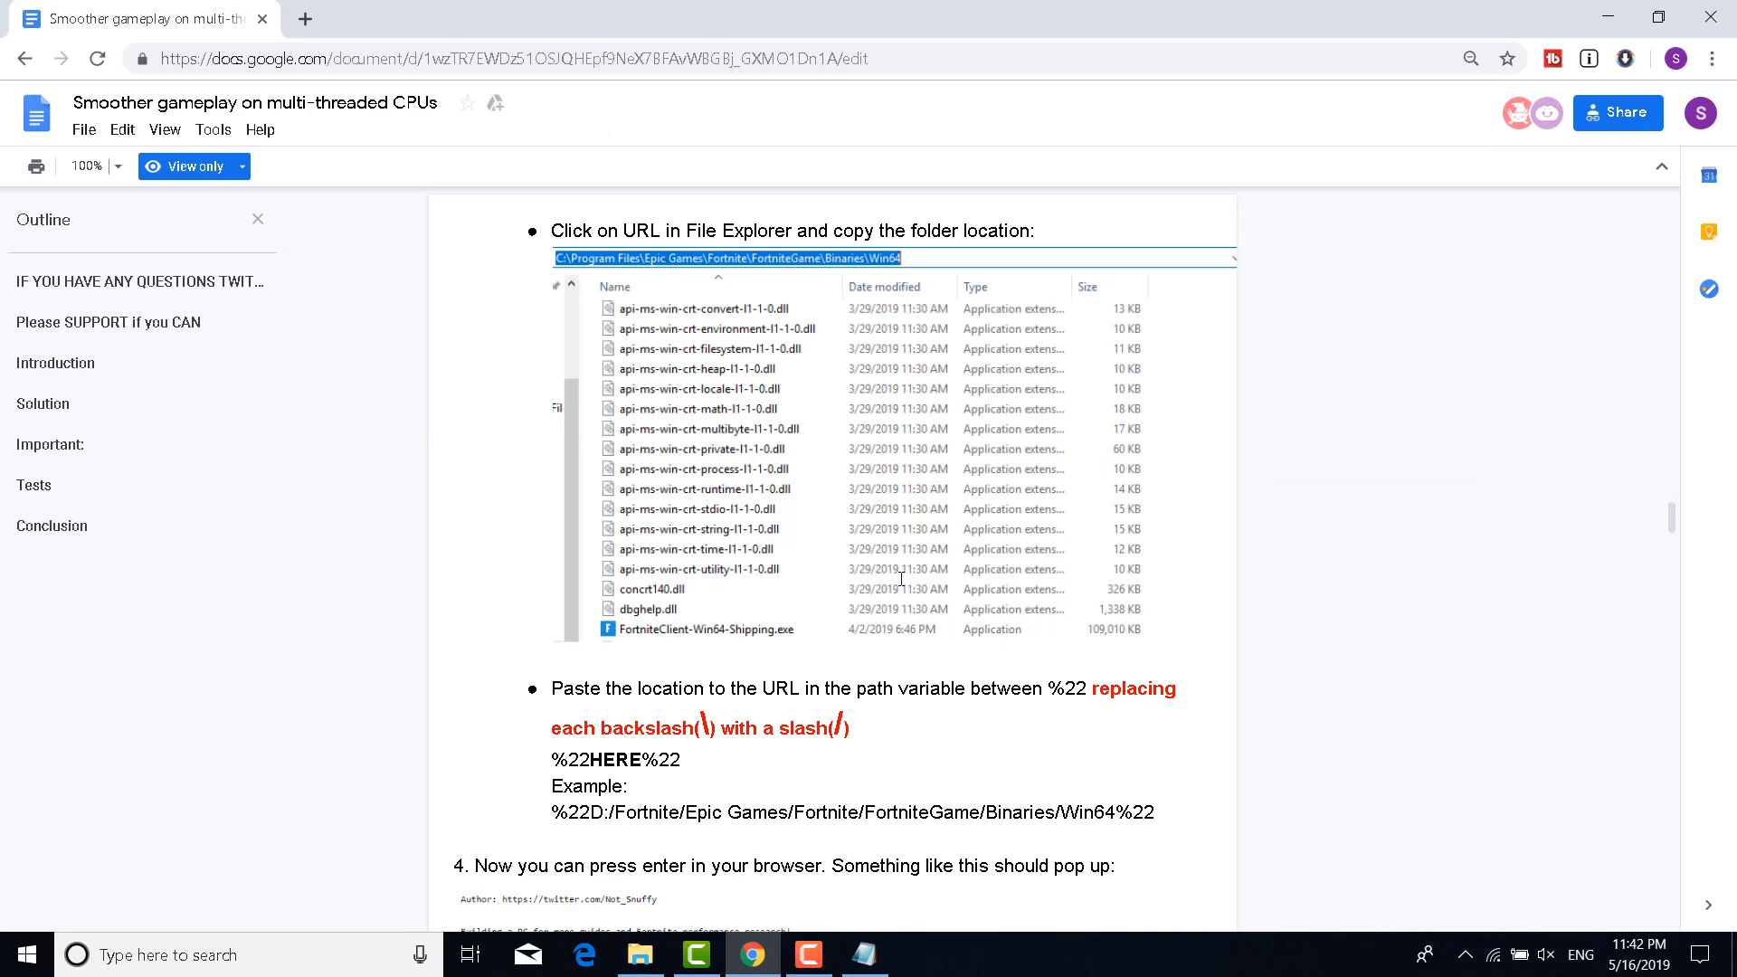
pyautogui.scroll(-4, 901, 579)
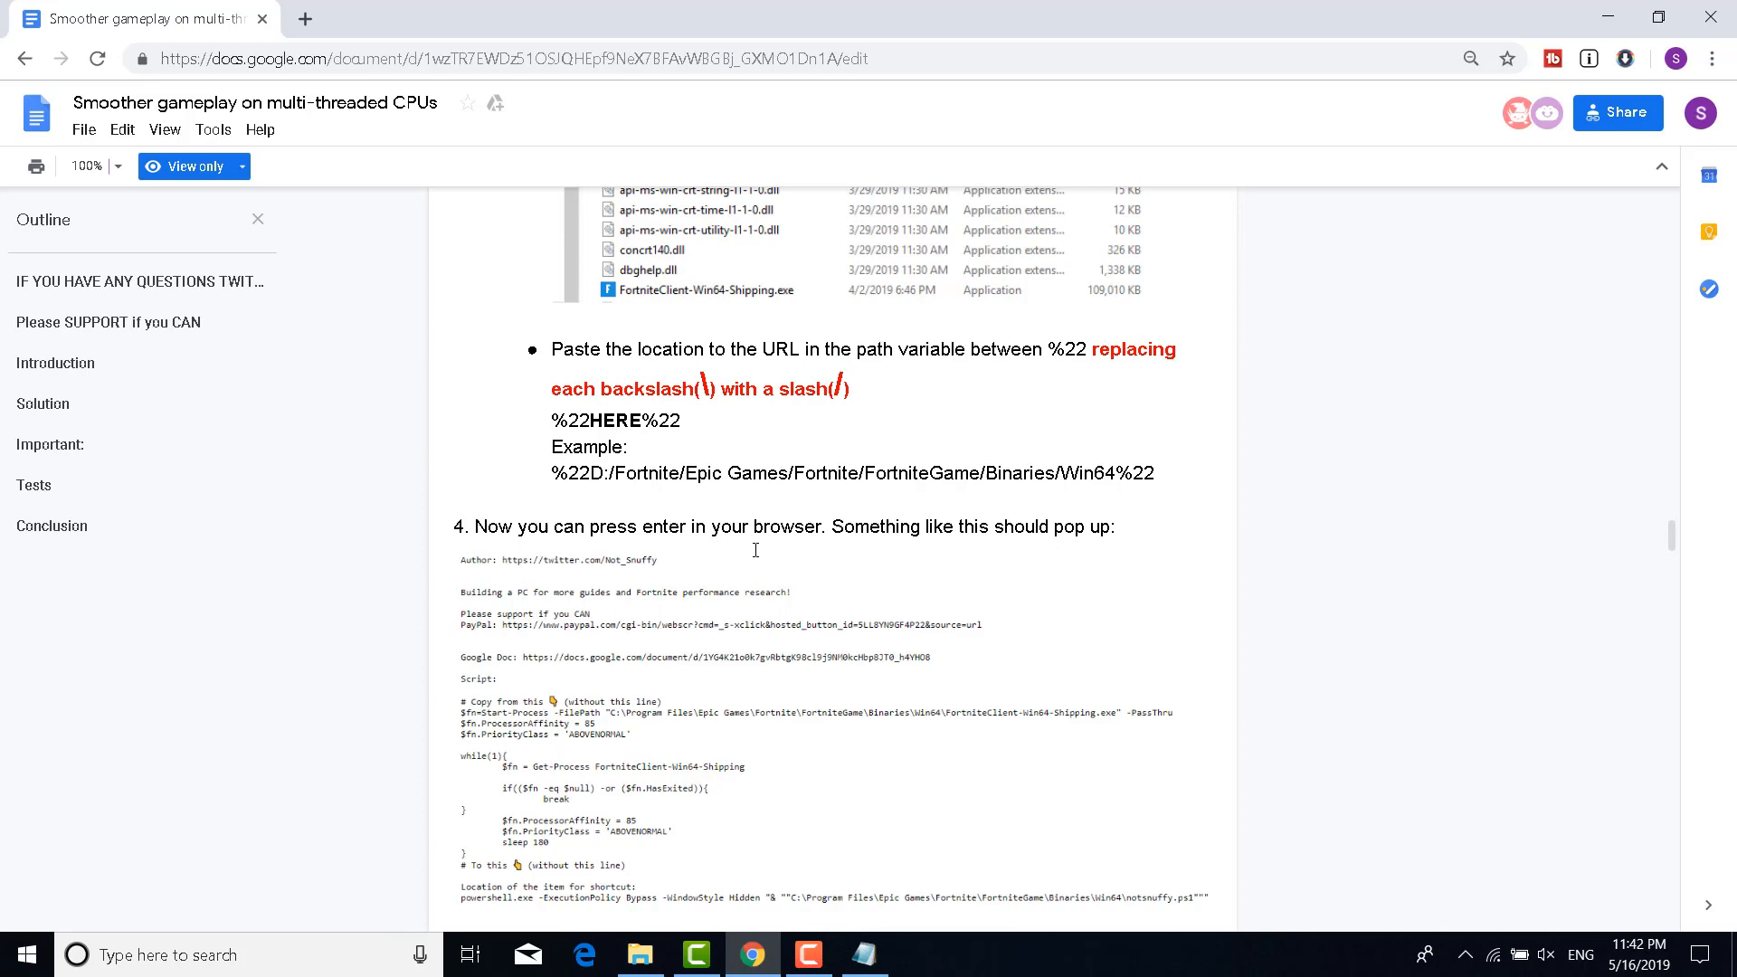
pyautogui.scroll(-1, 628, 487)
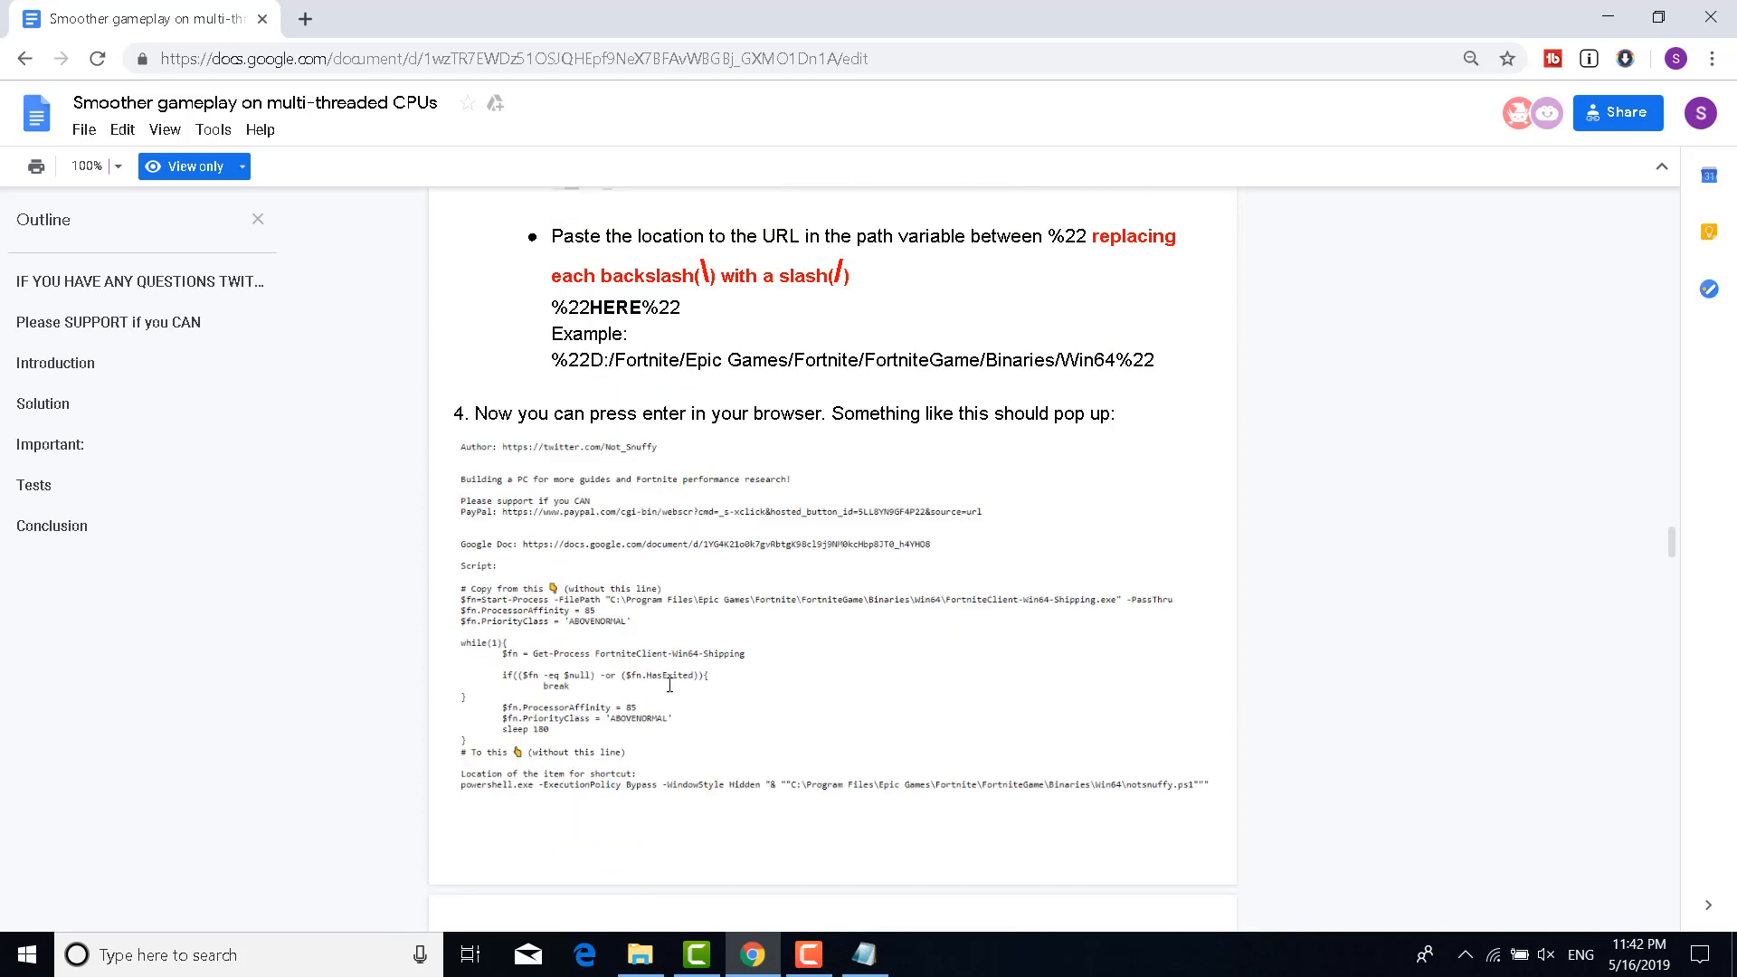
# Select the amazonaws script URL line in the Notepad notes
pyautogui.click(864, 955)
pyautogui.moveTo(1077, 170); pyautogui.dragTo(150, 170)
pyautogui.hotkey('ctrl', 'c')
pyautogui.click(301, 22)
# Load the copied script URL in a new Chrome tab, then search Windows for This PC
pyautogui.click(301, 22)
pyautogui.hotkey('ctrl', 'v')
pyautogui.press('Return')
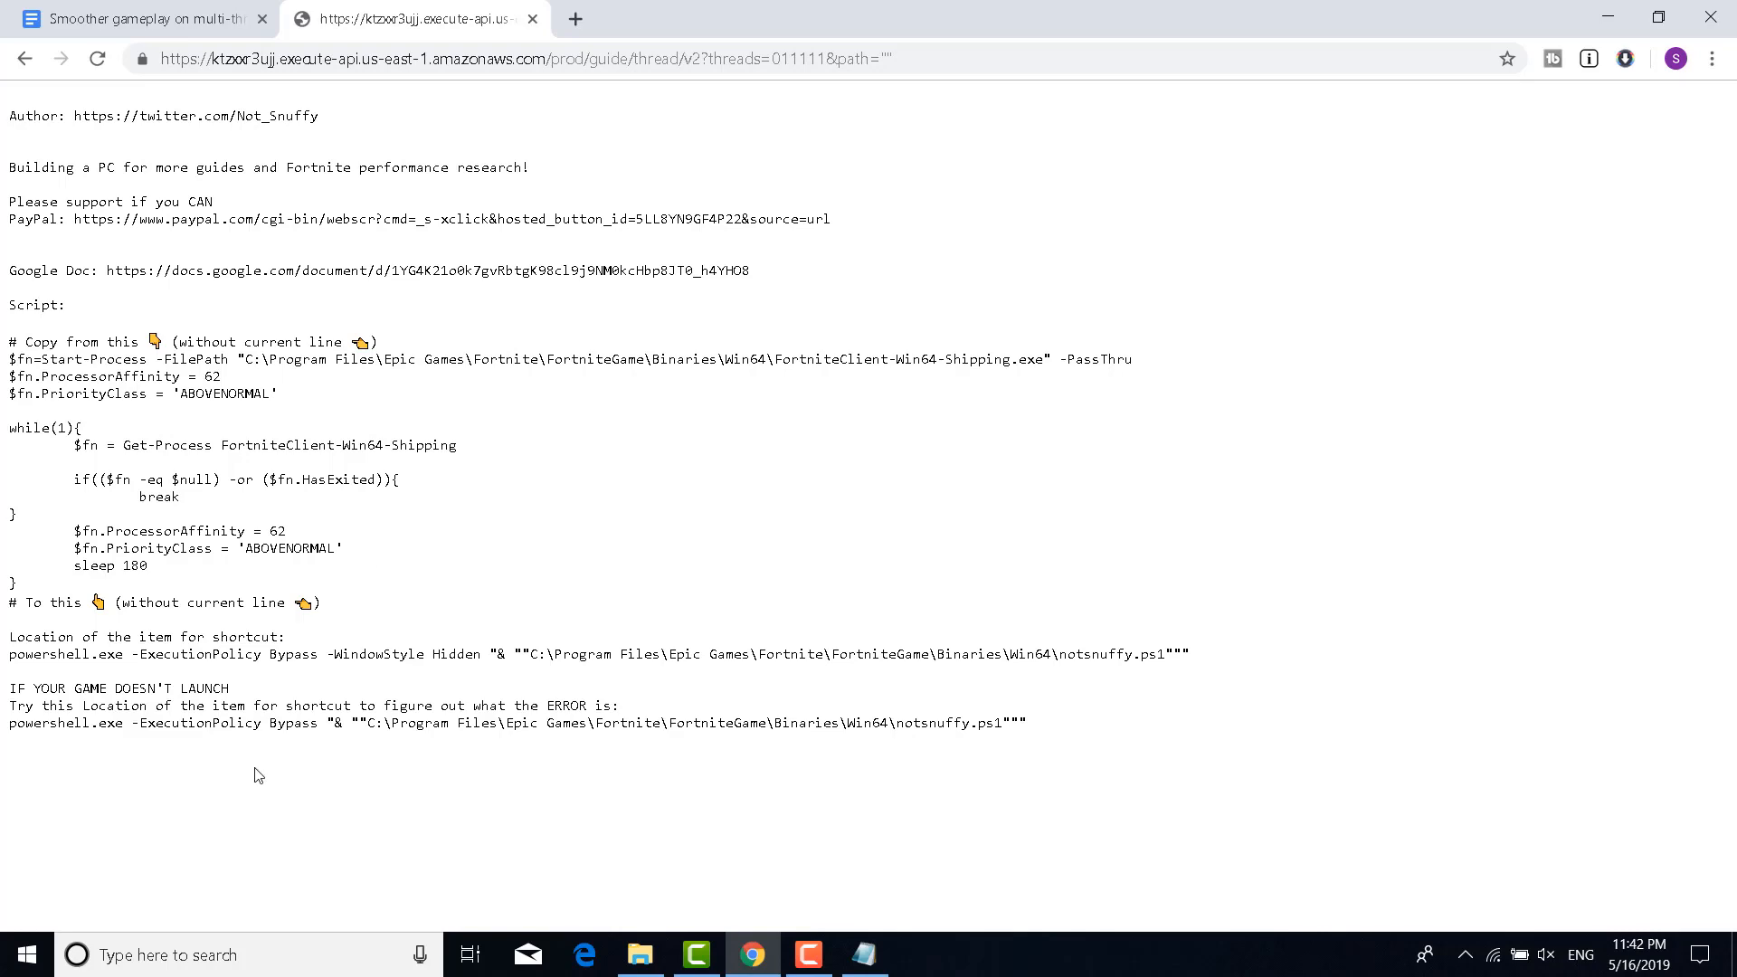
pyautogui.click(235, 957)
pyautogui.write('Thi sPC')
# Browse This PC to C:\Program Files\Epic Games\Fortnite\FortniteGame\Binaries\Win64
pyautogui.press('Return')
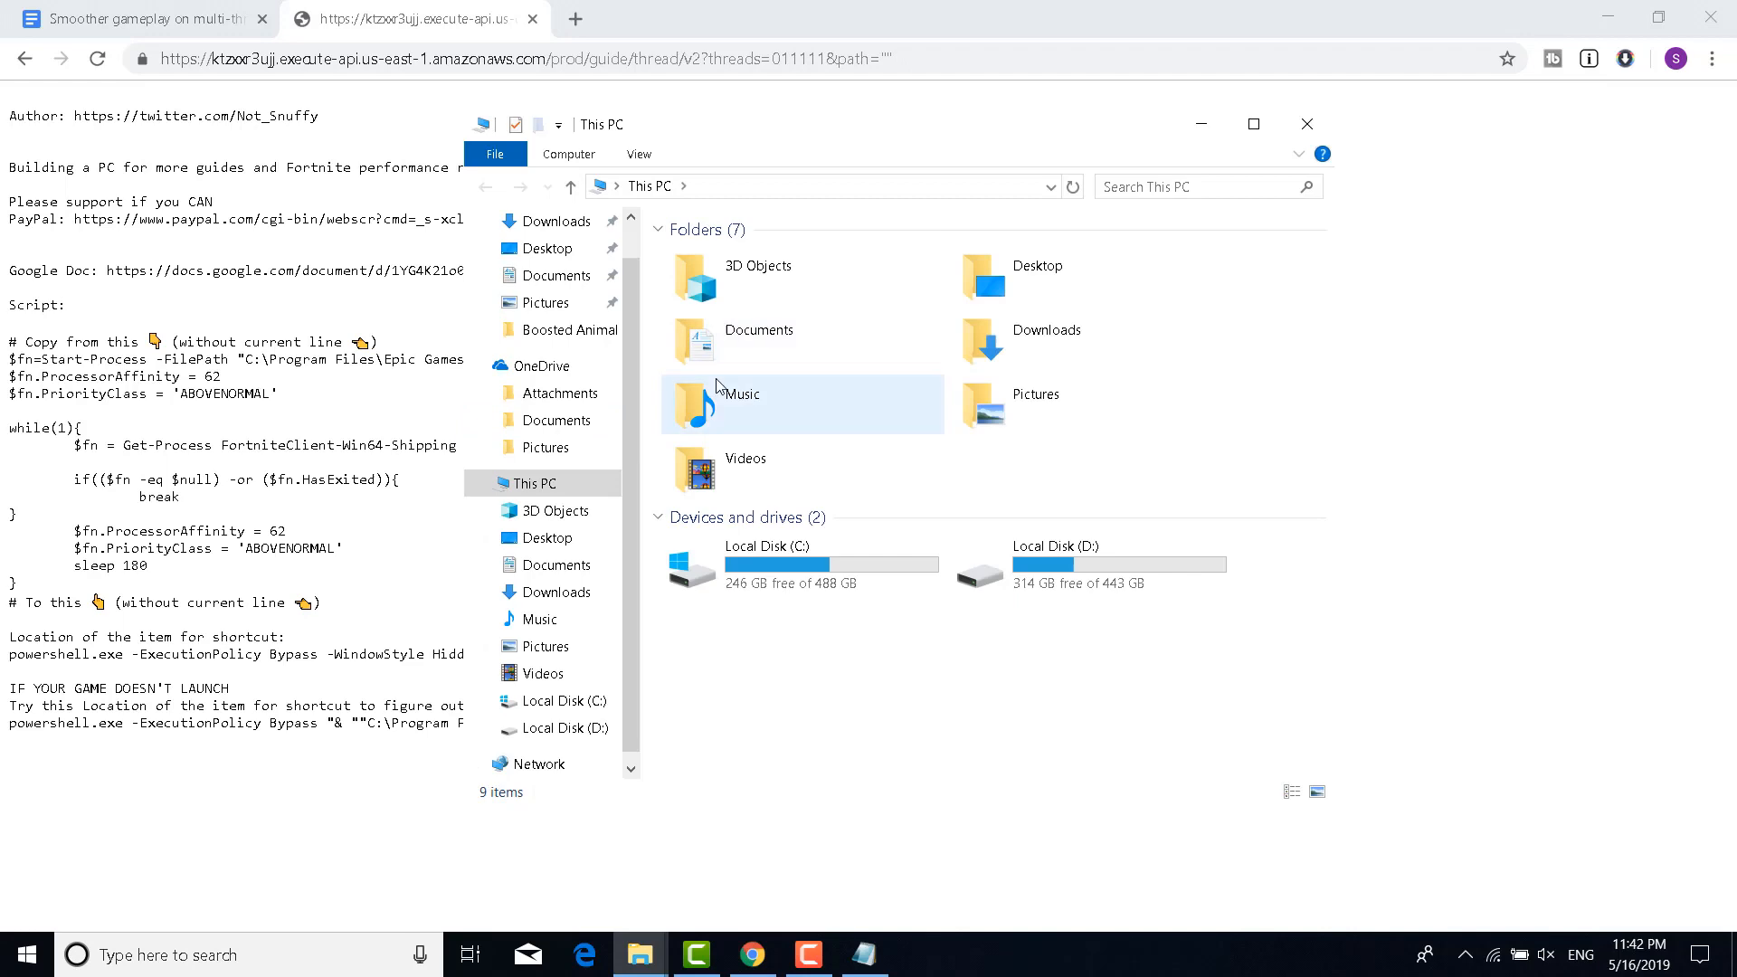
pyautogui.click(809, 567)
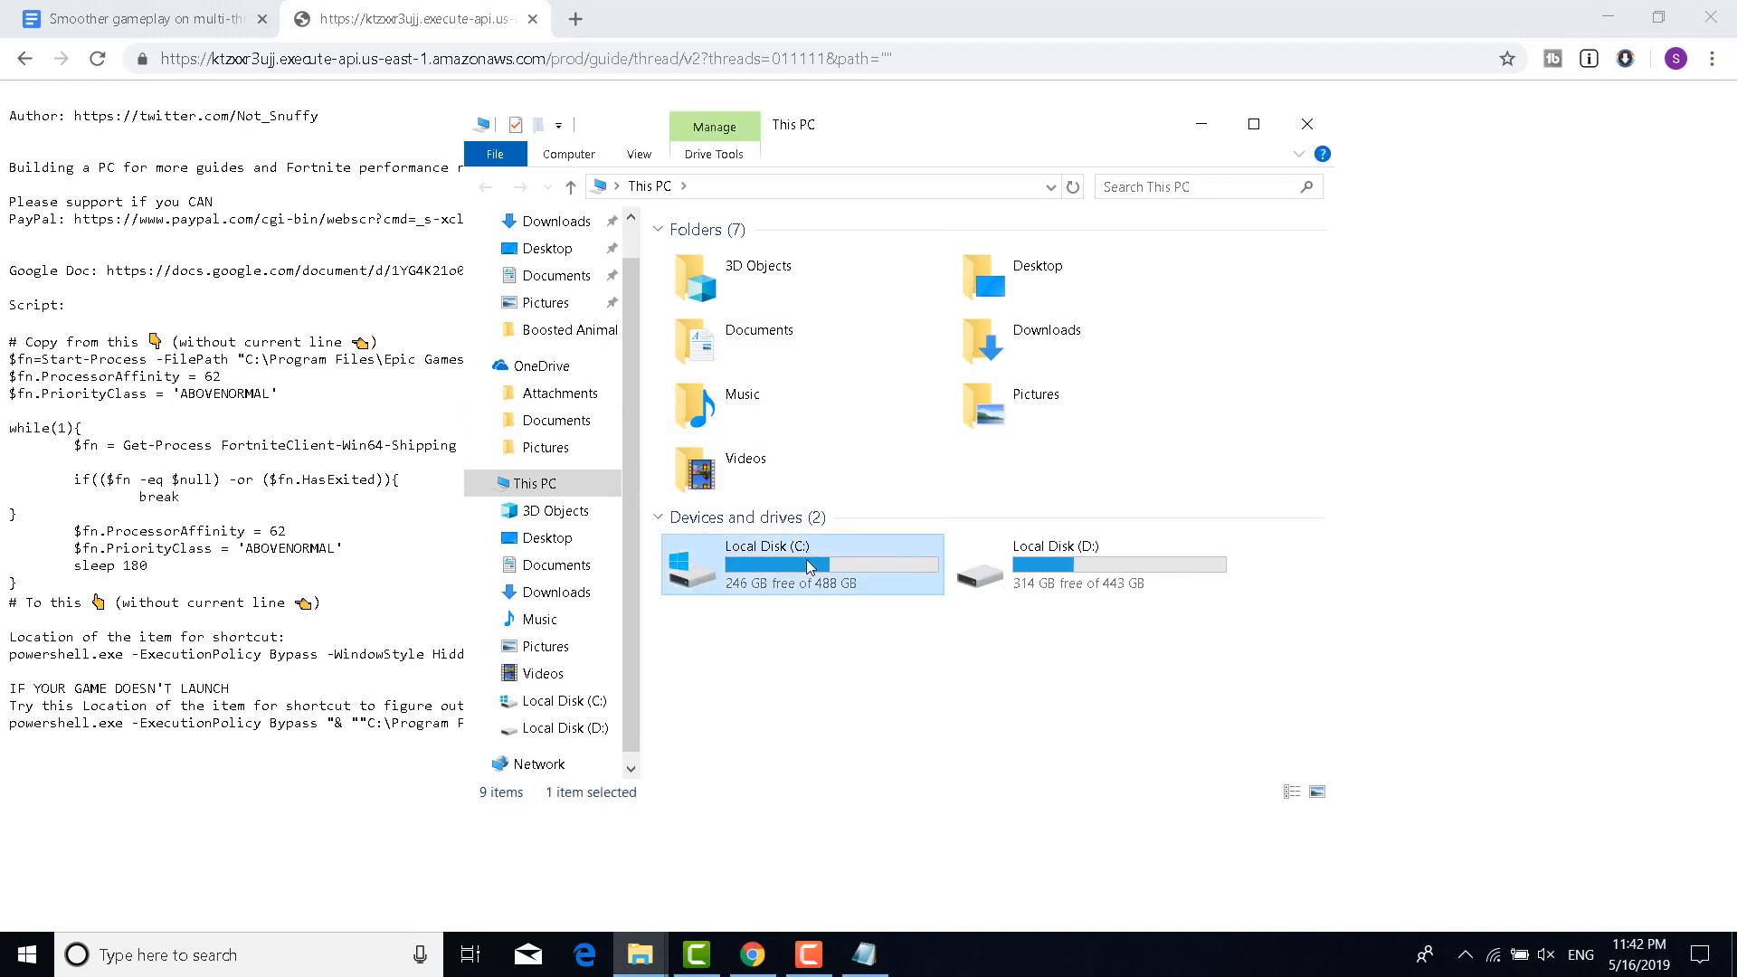
pyautogui.doubleClick(810, 566)
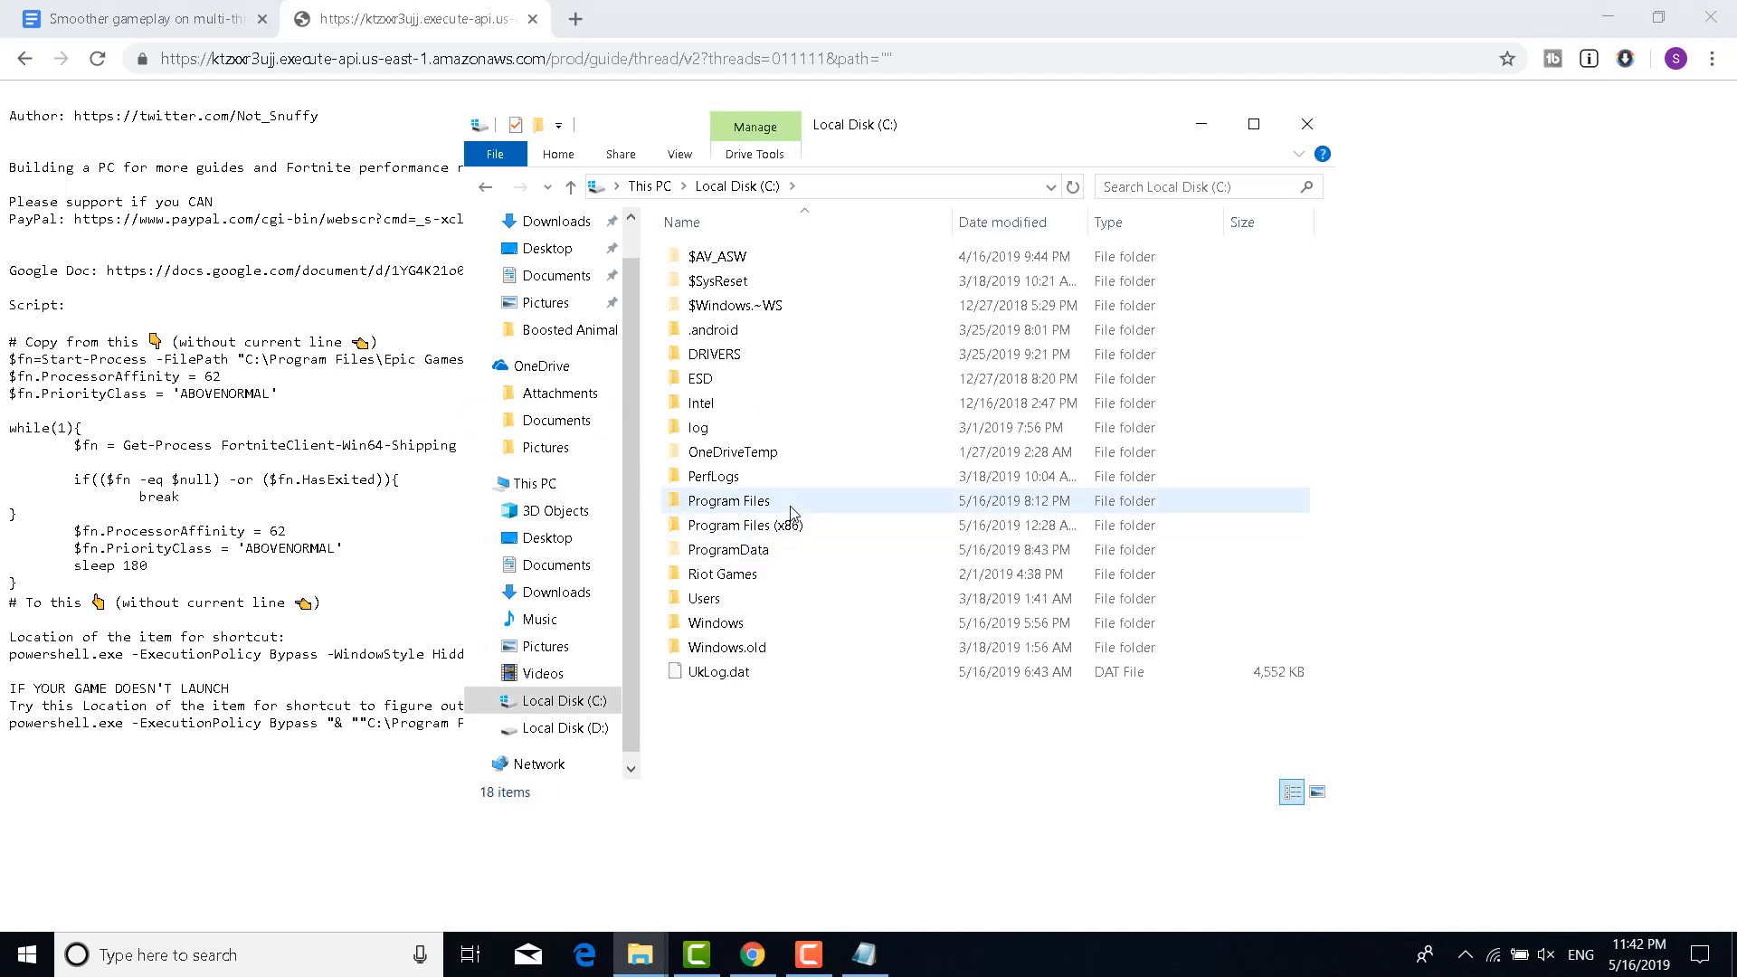
pyautogui.doubleClick(793, 511)
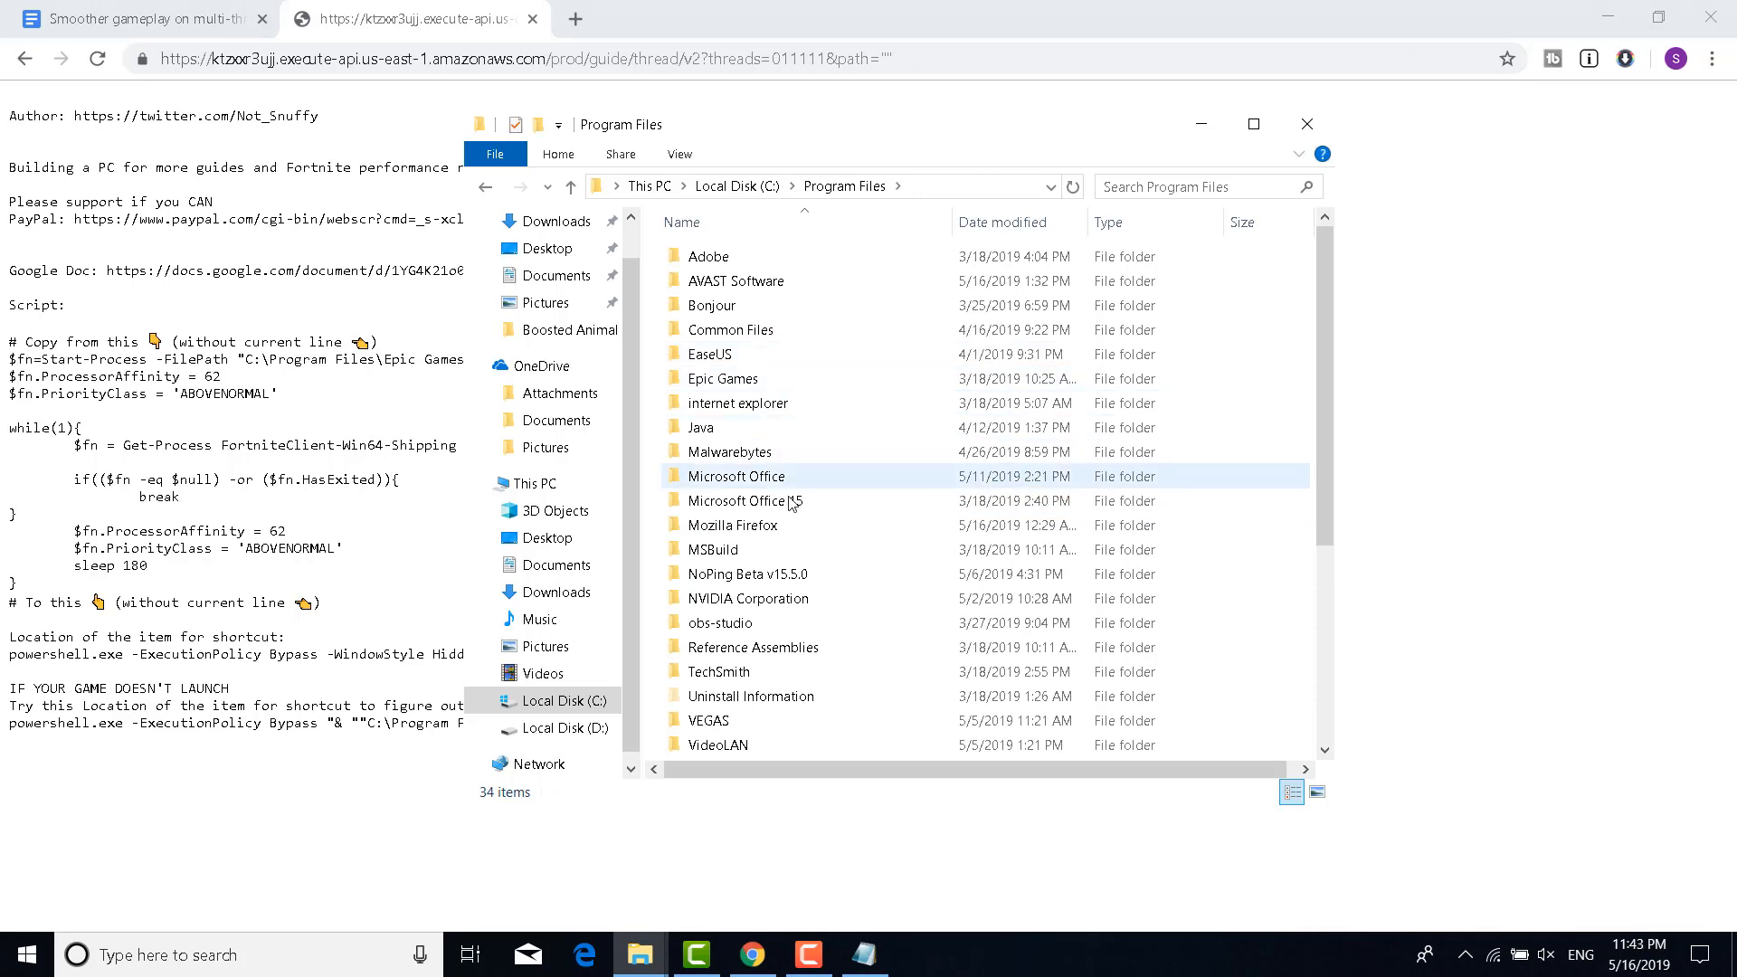
pyautogui.doubleClick(796, 380)
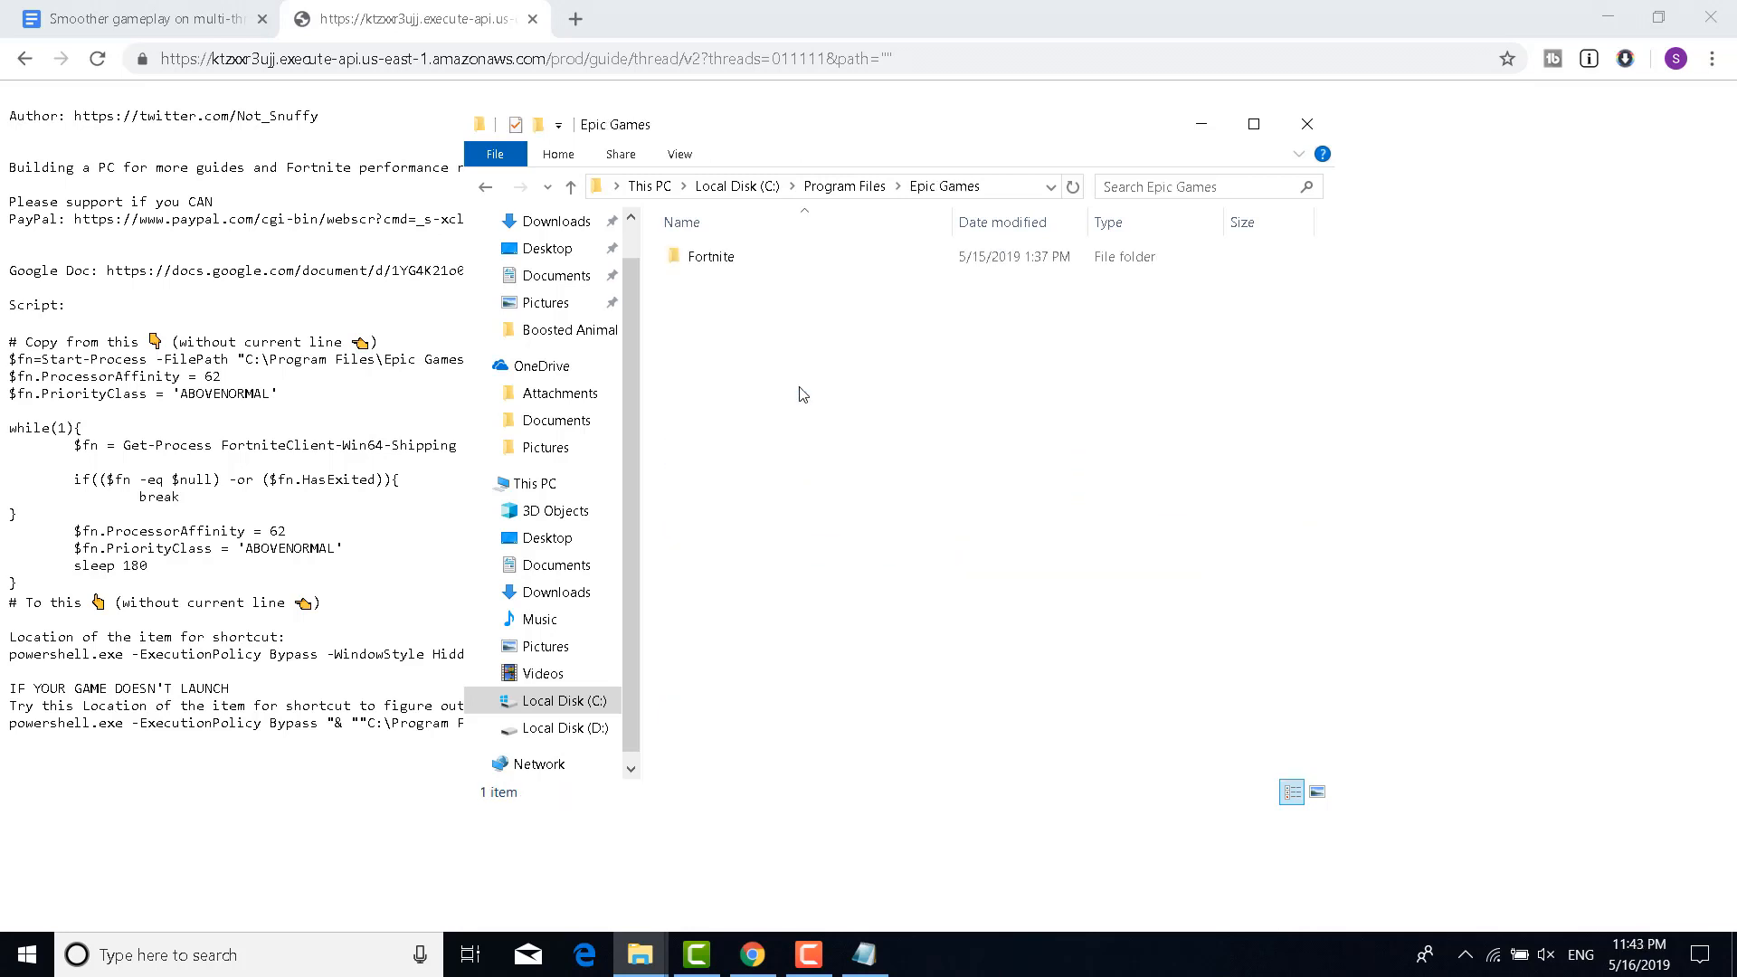
pyautogui.doubleClick(787, 259)
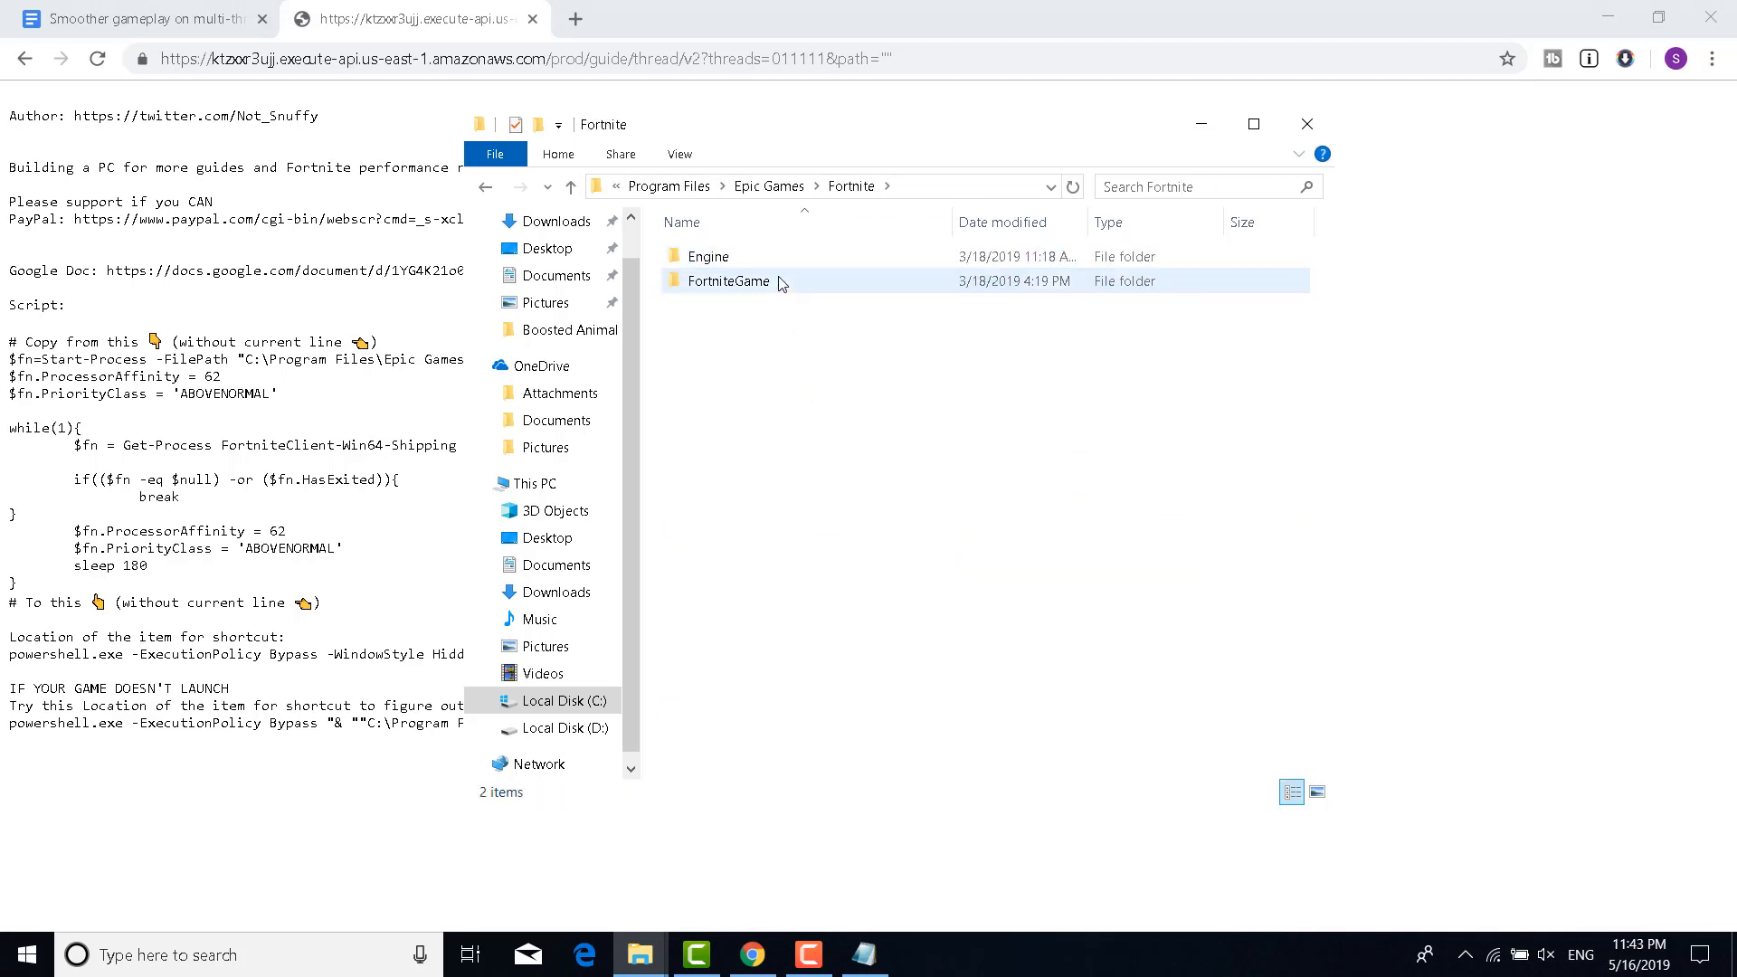
pyautogui.doubleClick(779, 281)
pyautogui.doubleClick(774, 259)
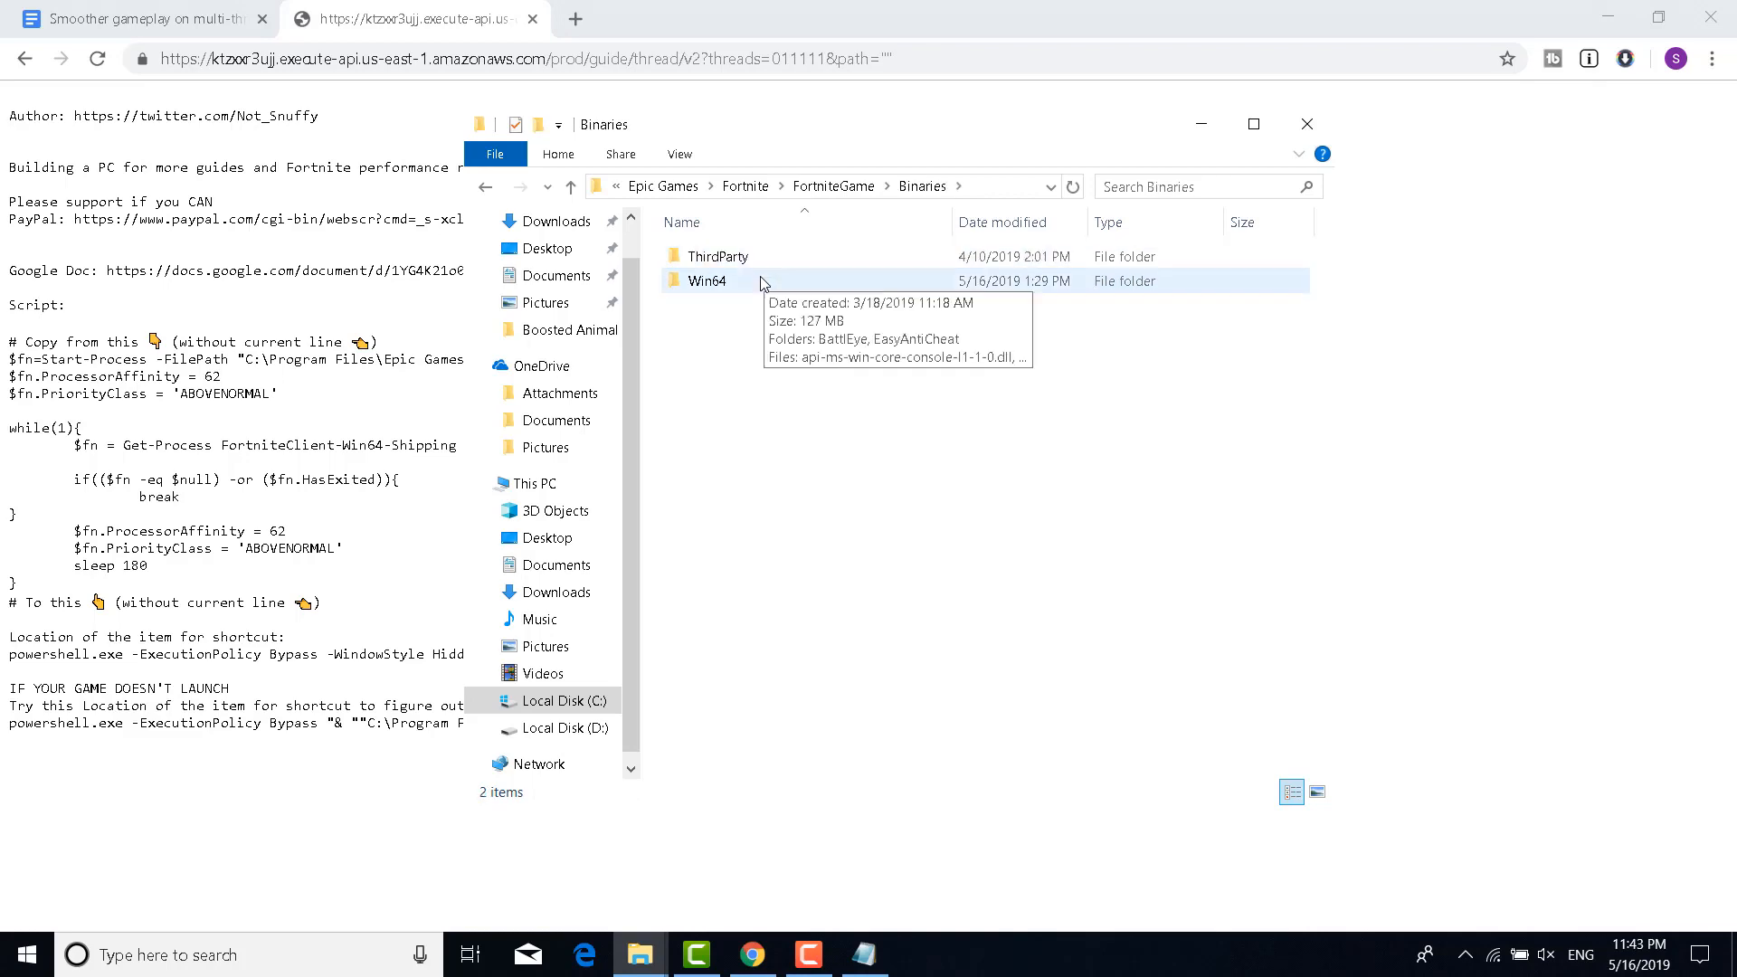
pyautogui.doubleClick(760, 282)
pyautogui.scroll(-5, 742, 362)
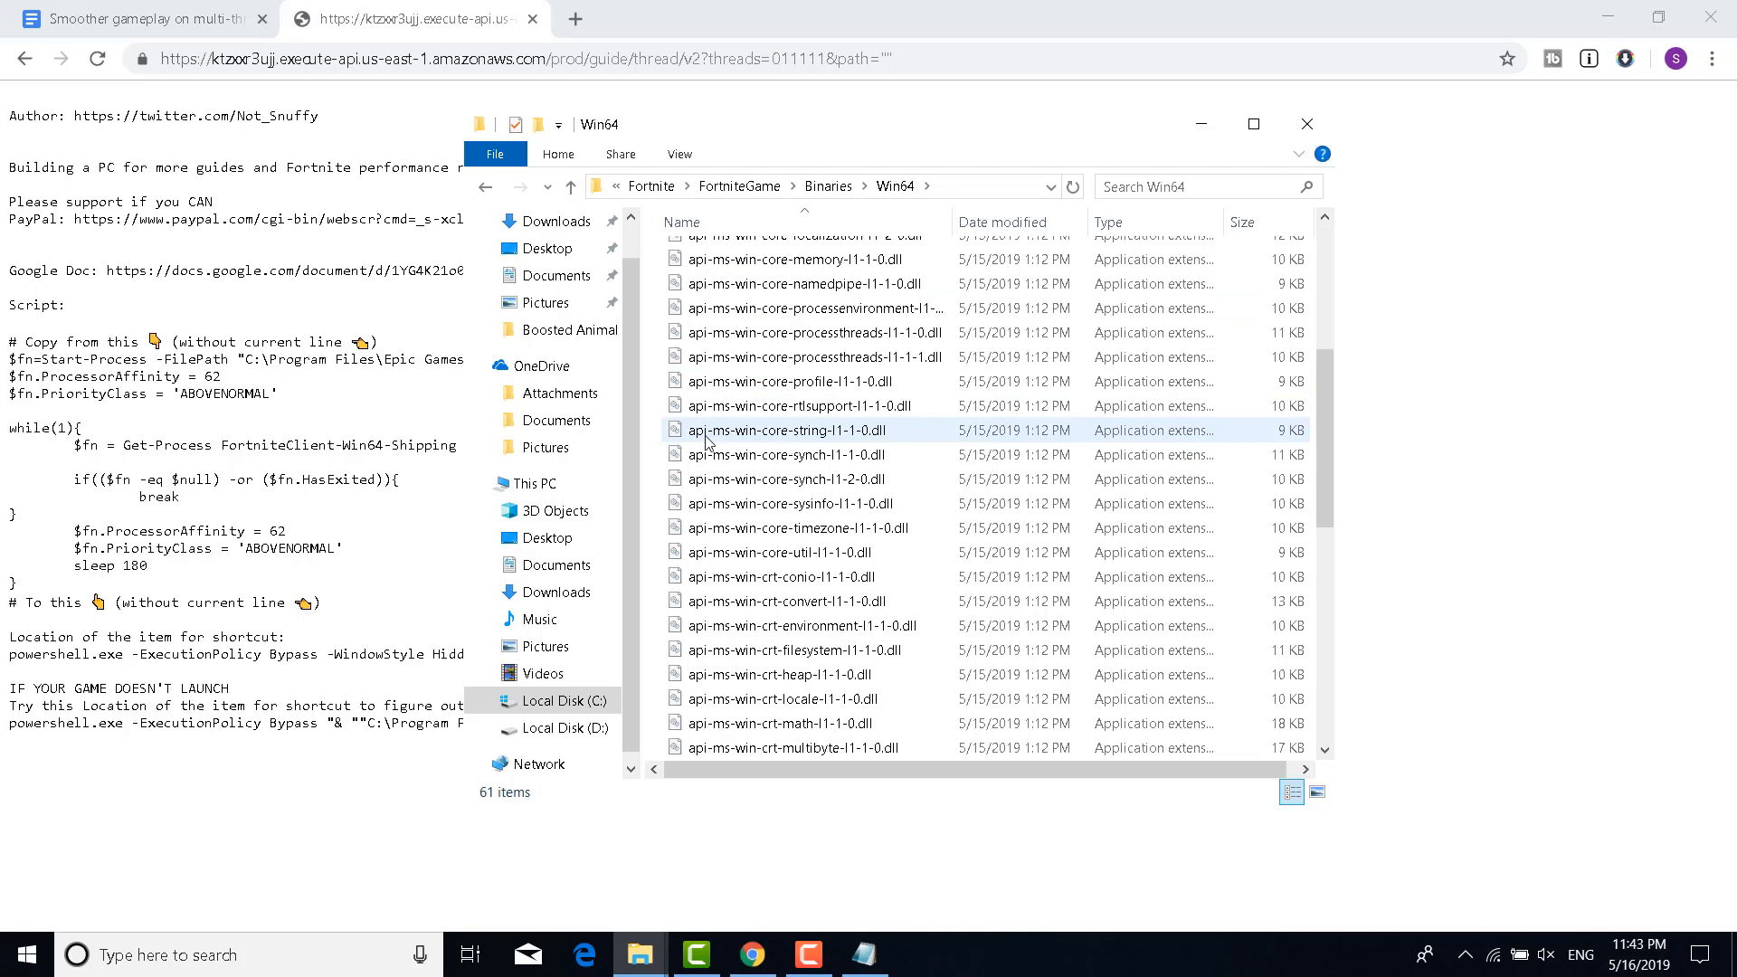
# Create a new empty text document named notsnuffy in the Win64 folder
pyautogui.rightClick(655, 520)
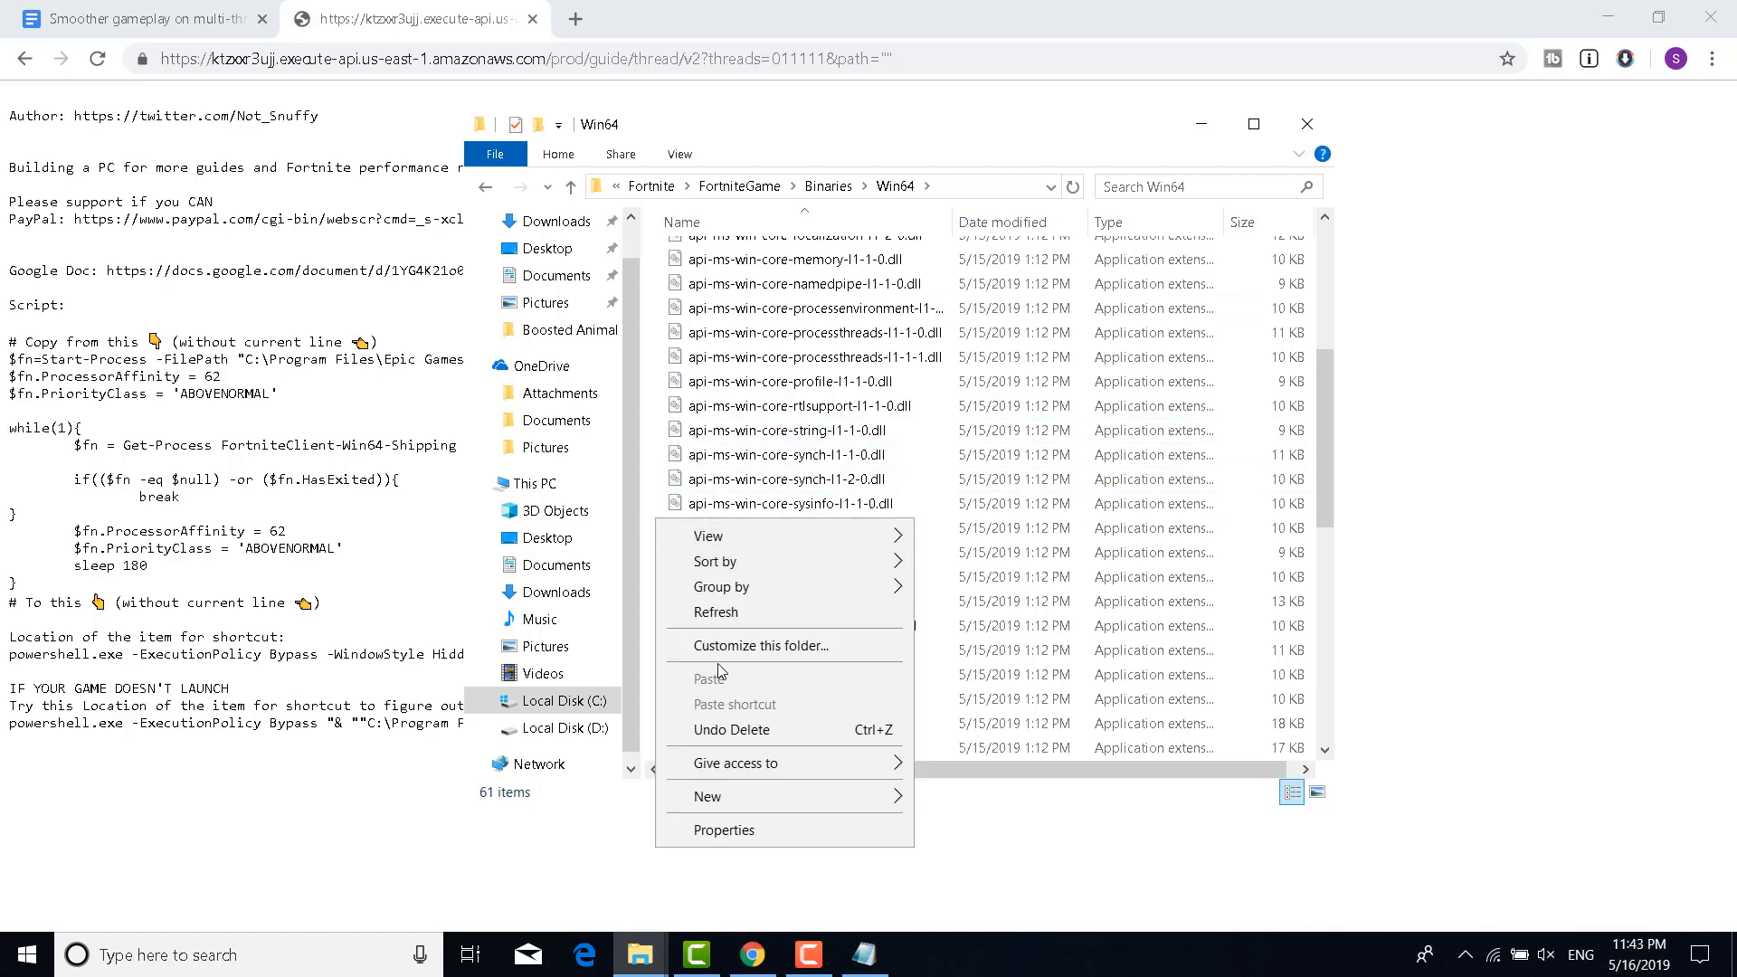
pyautogui.moveTo(738, 787)
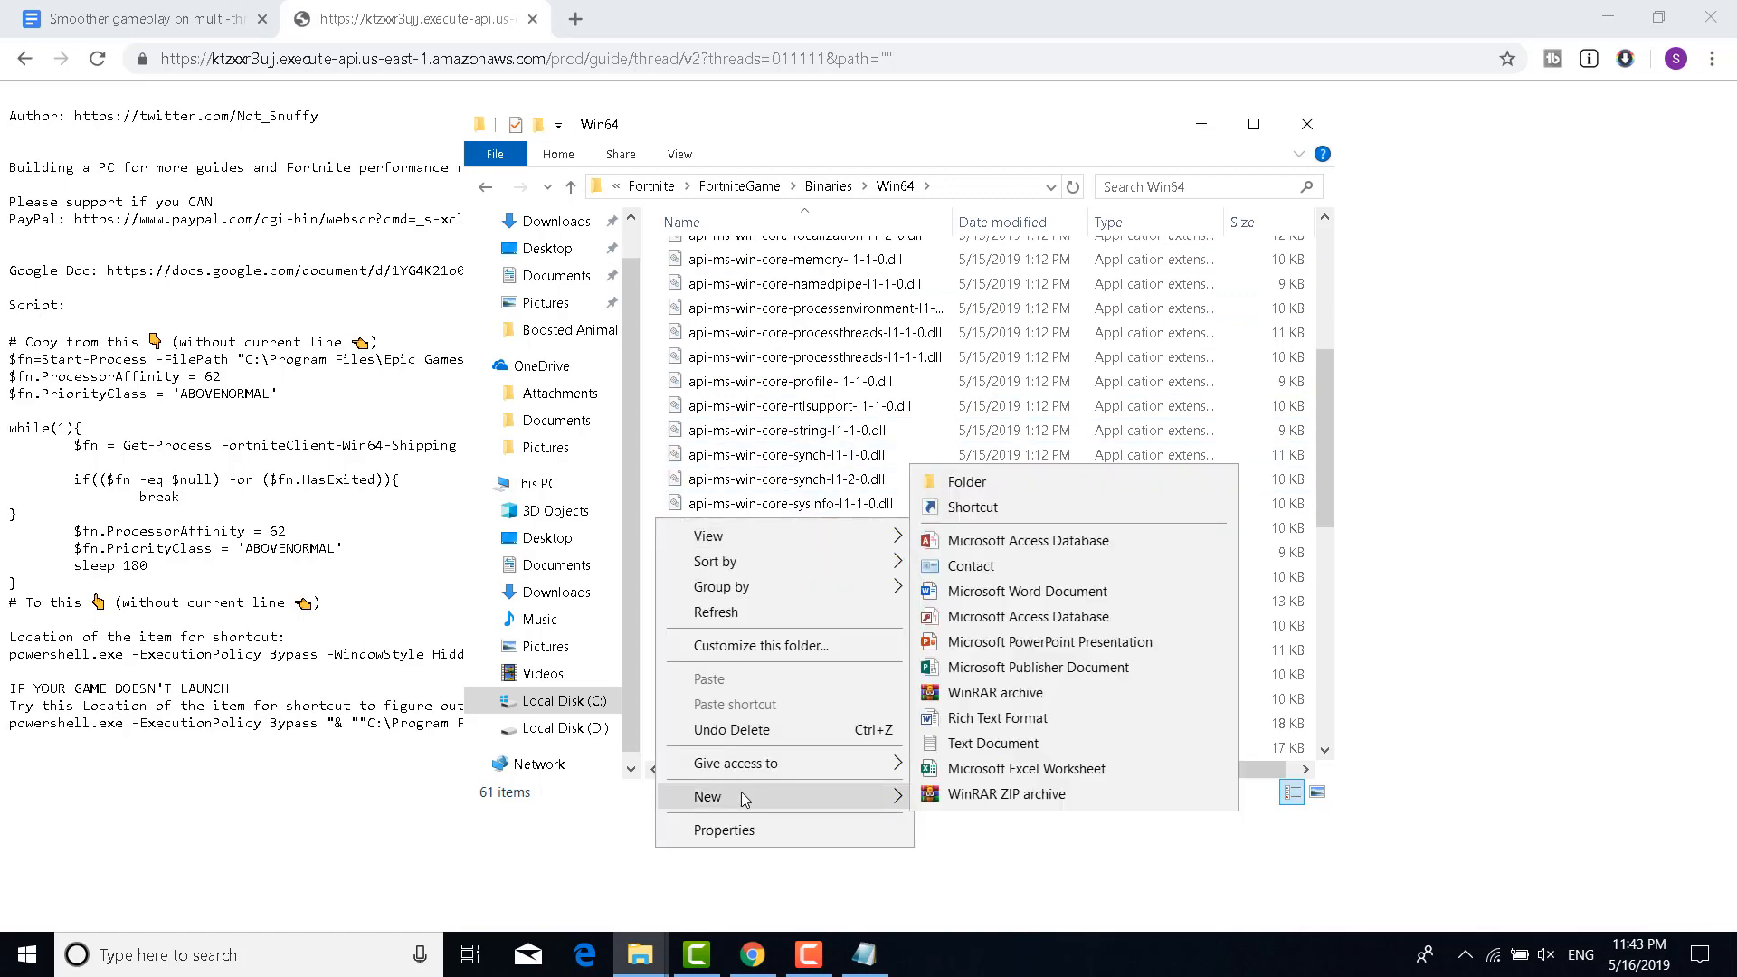
pyautogui.click(994, 751)
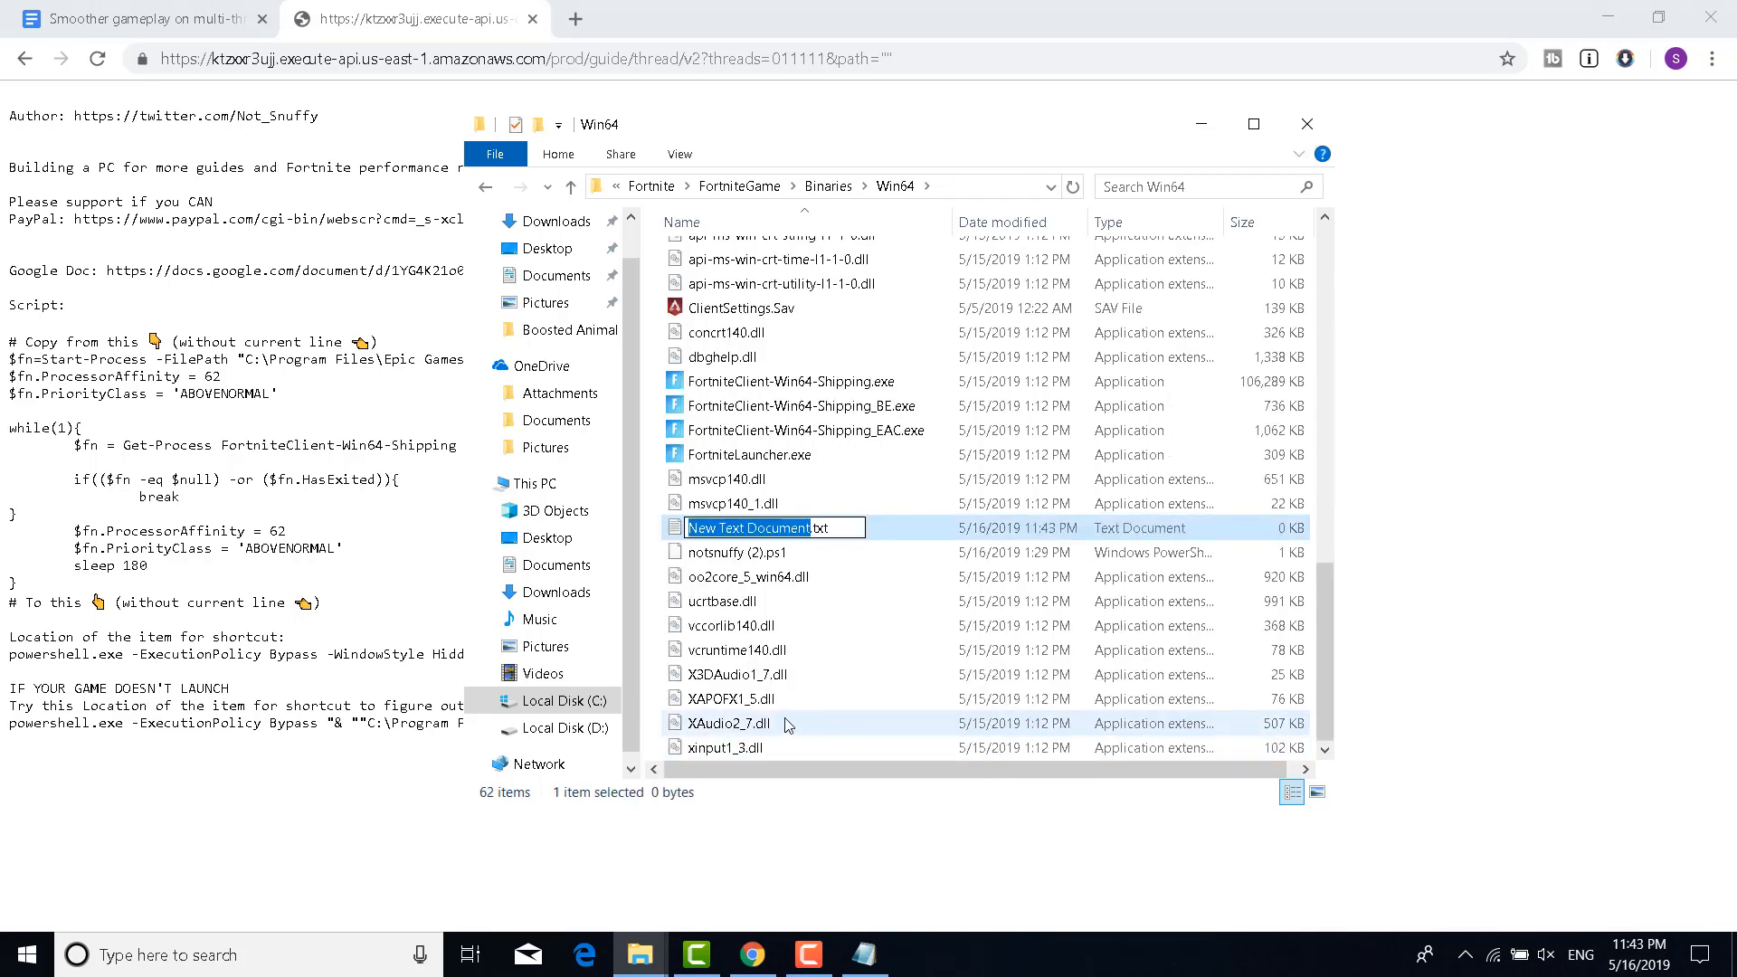
pyautogui.write('notsnuffy')
pyautogui.click(838, 529)
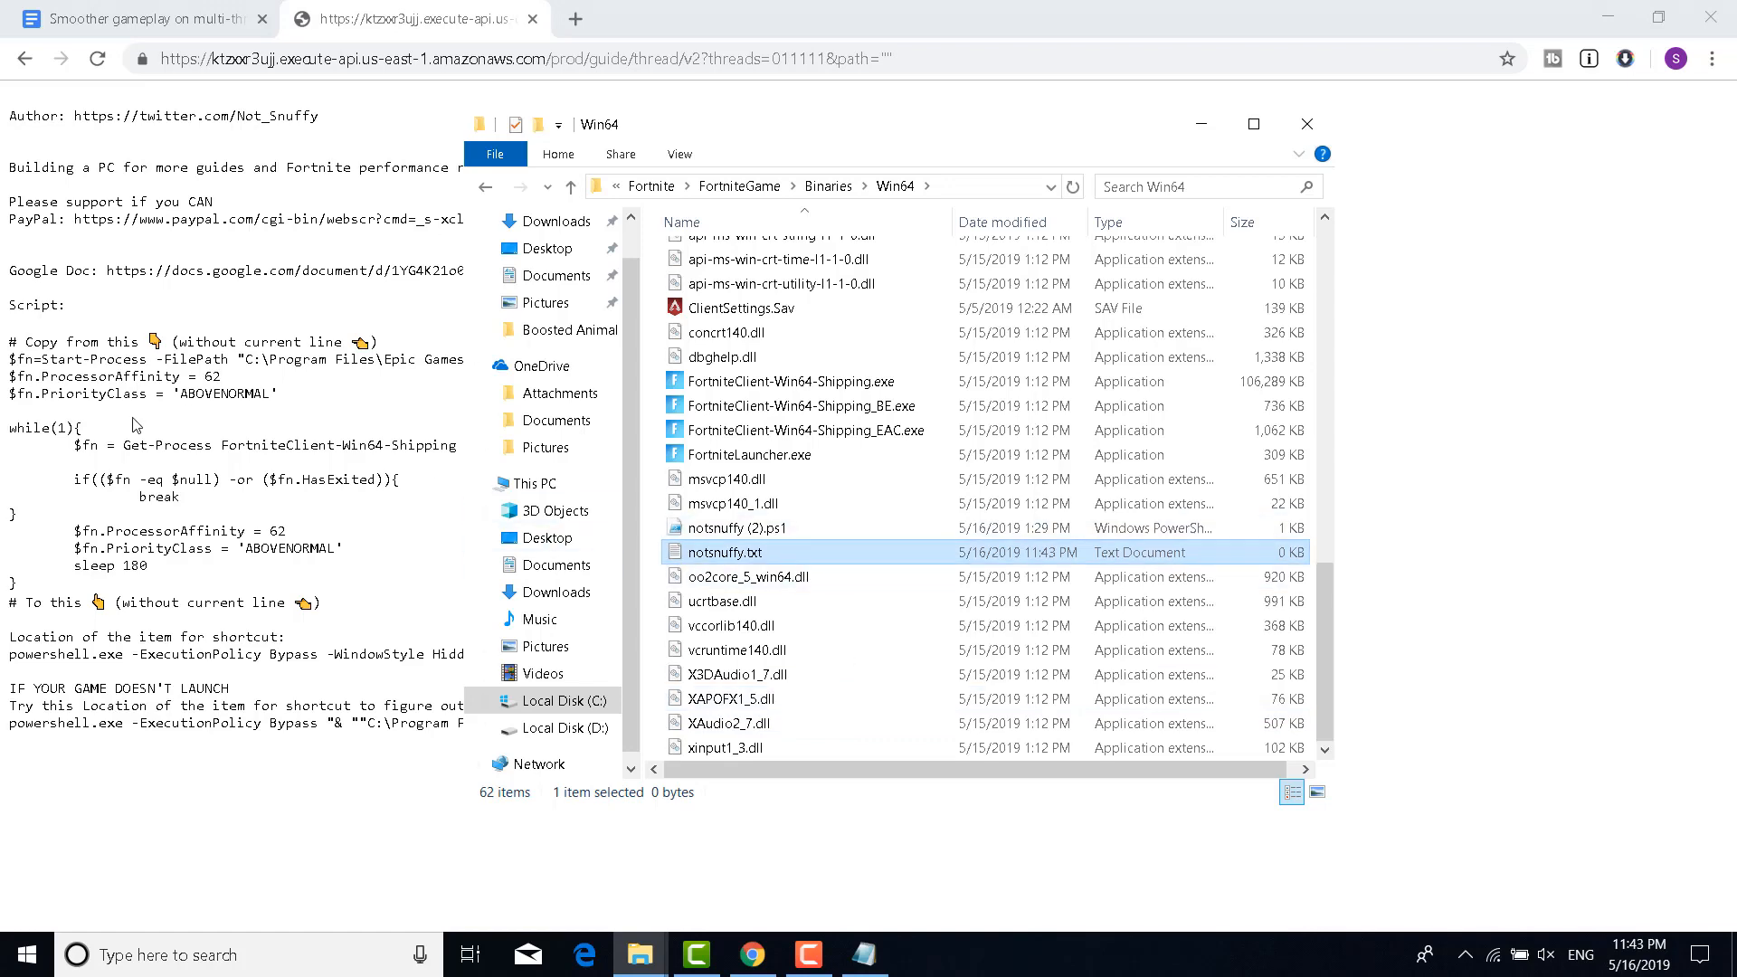
pyautogui.click(132, 419)
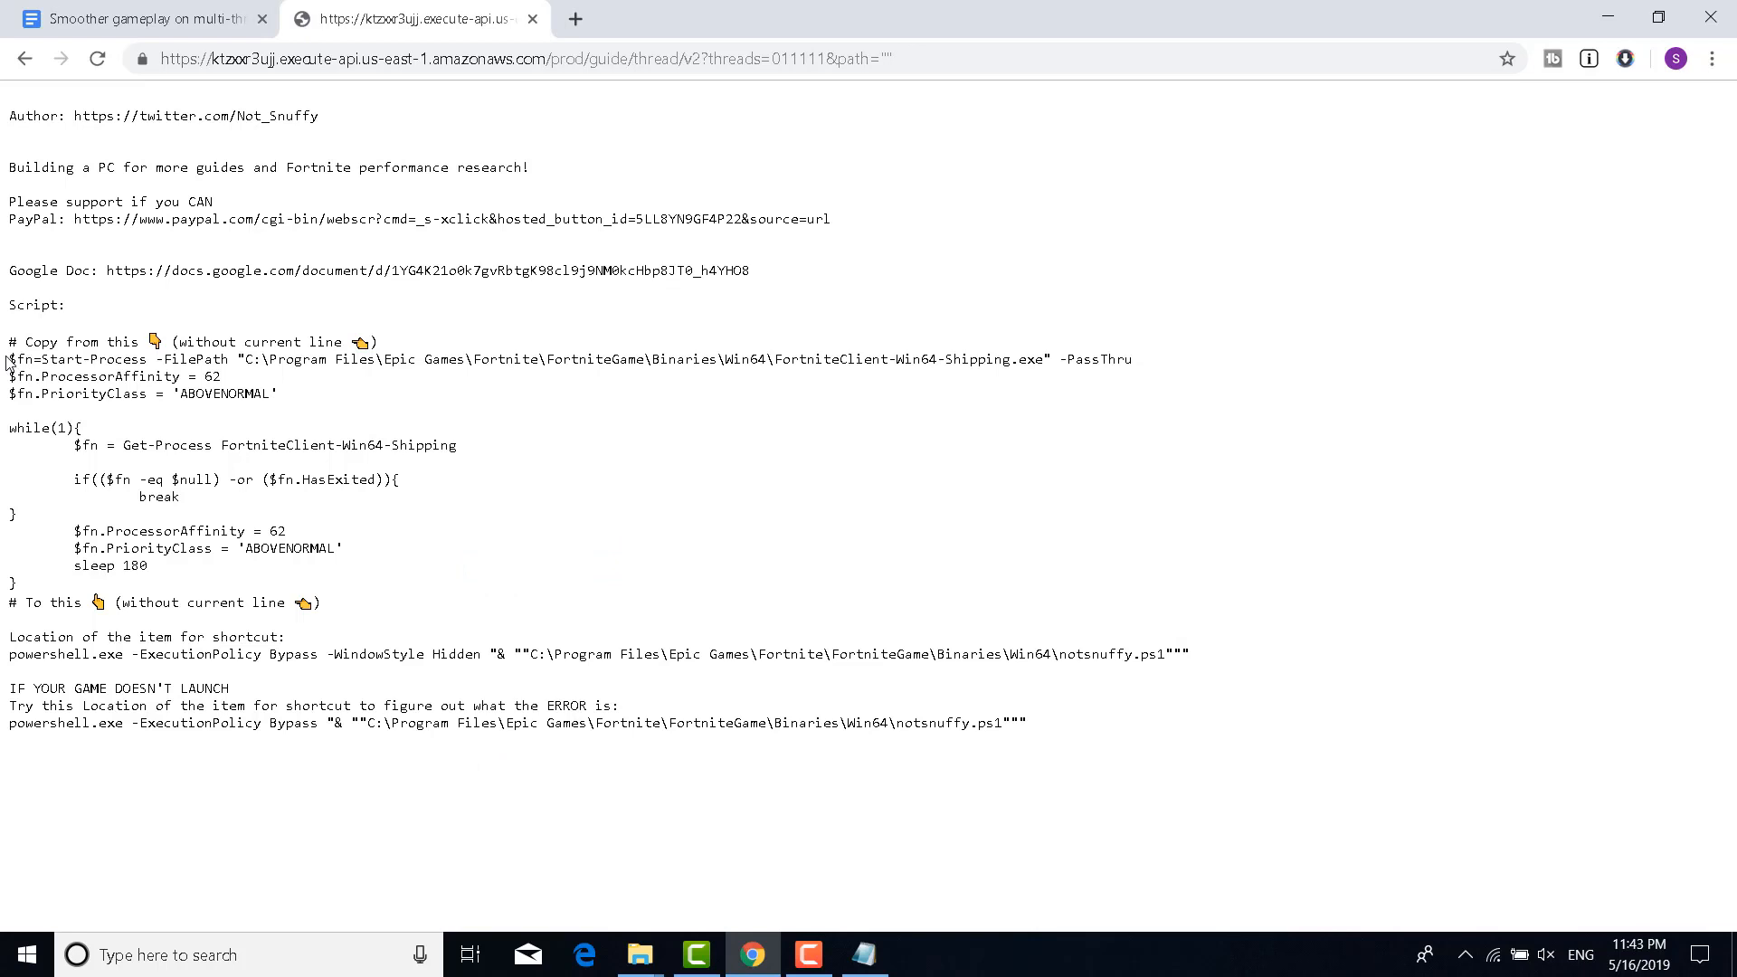
# Copy the PowerShell script lines from the Chrome page and return to the Win64 folder
pyautogui.moveTo(10, 359); pyautogui.dragTo(163, 584)
pyautogui.hotkey('ctrl', 'c')
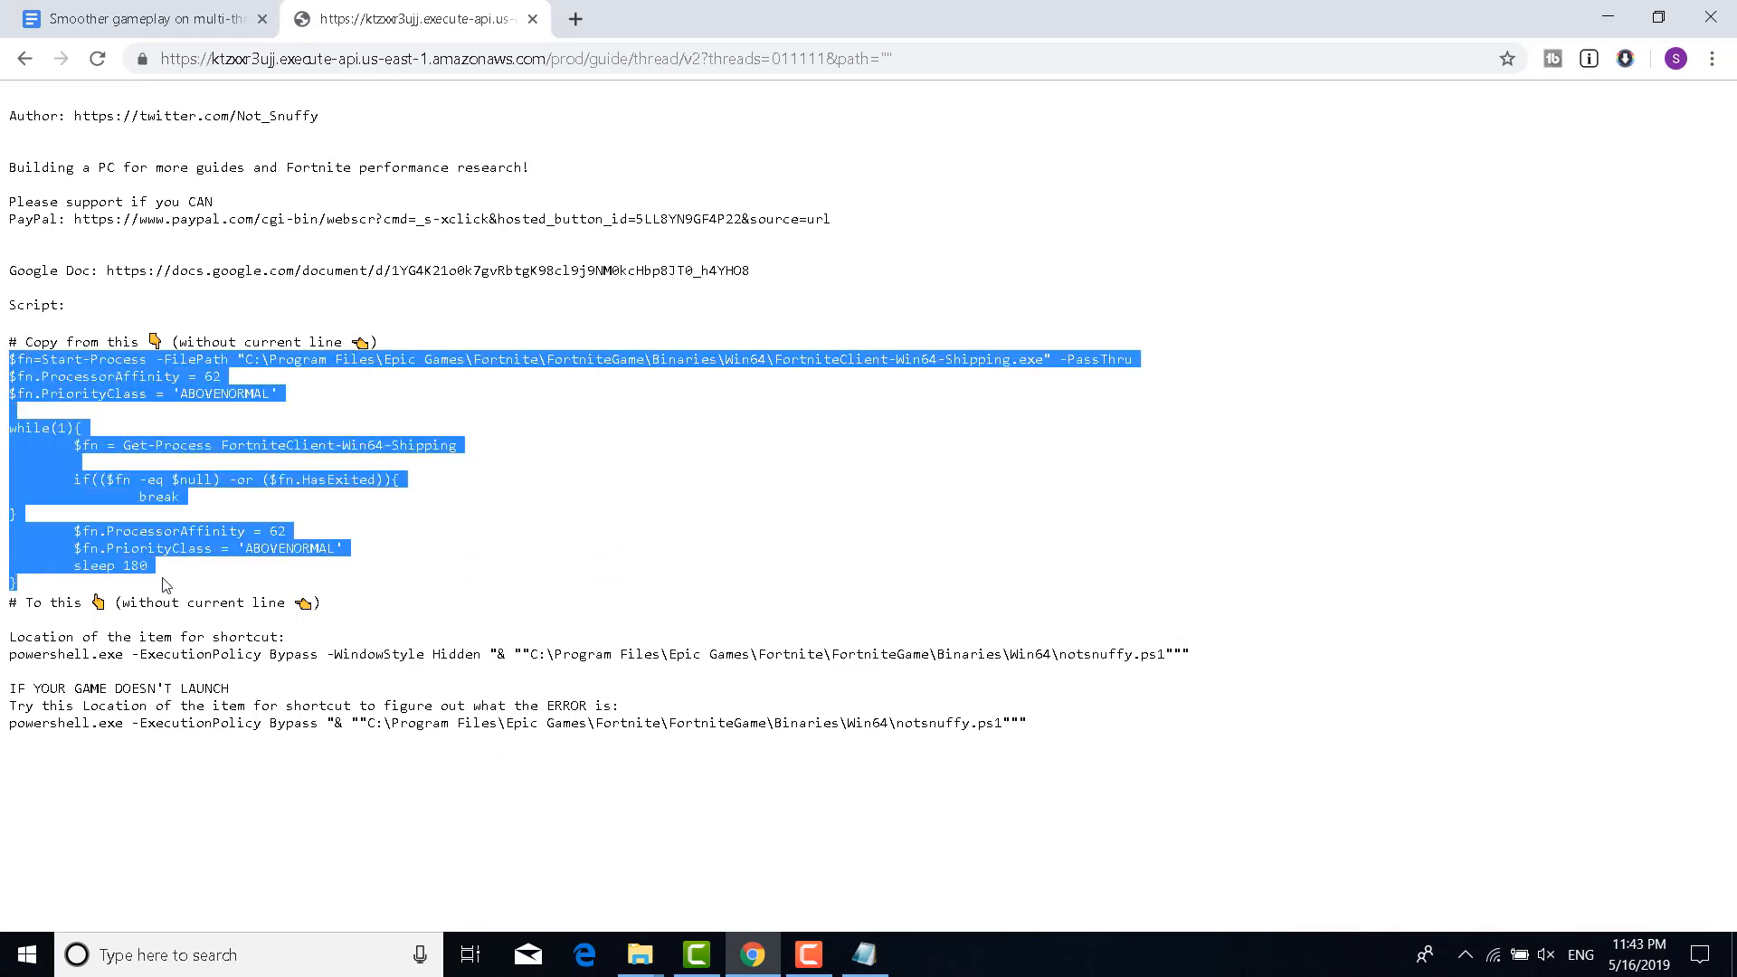
pyautogui.click(866, 954)
pyautogui.click(1345, 75)
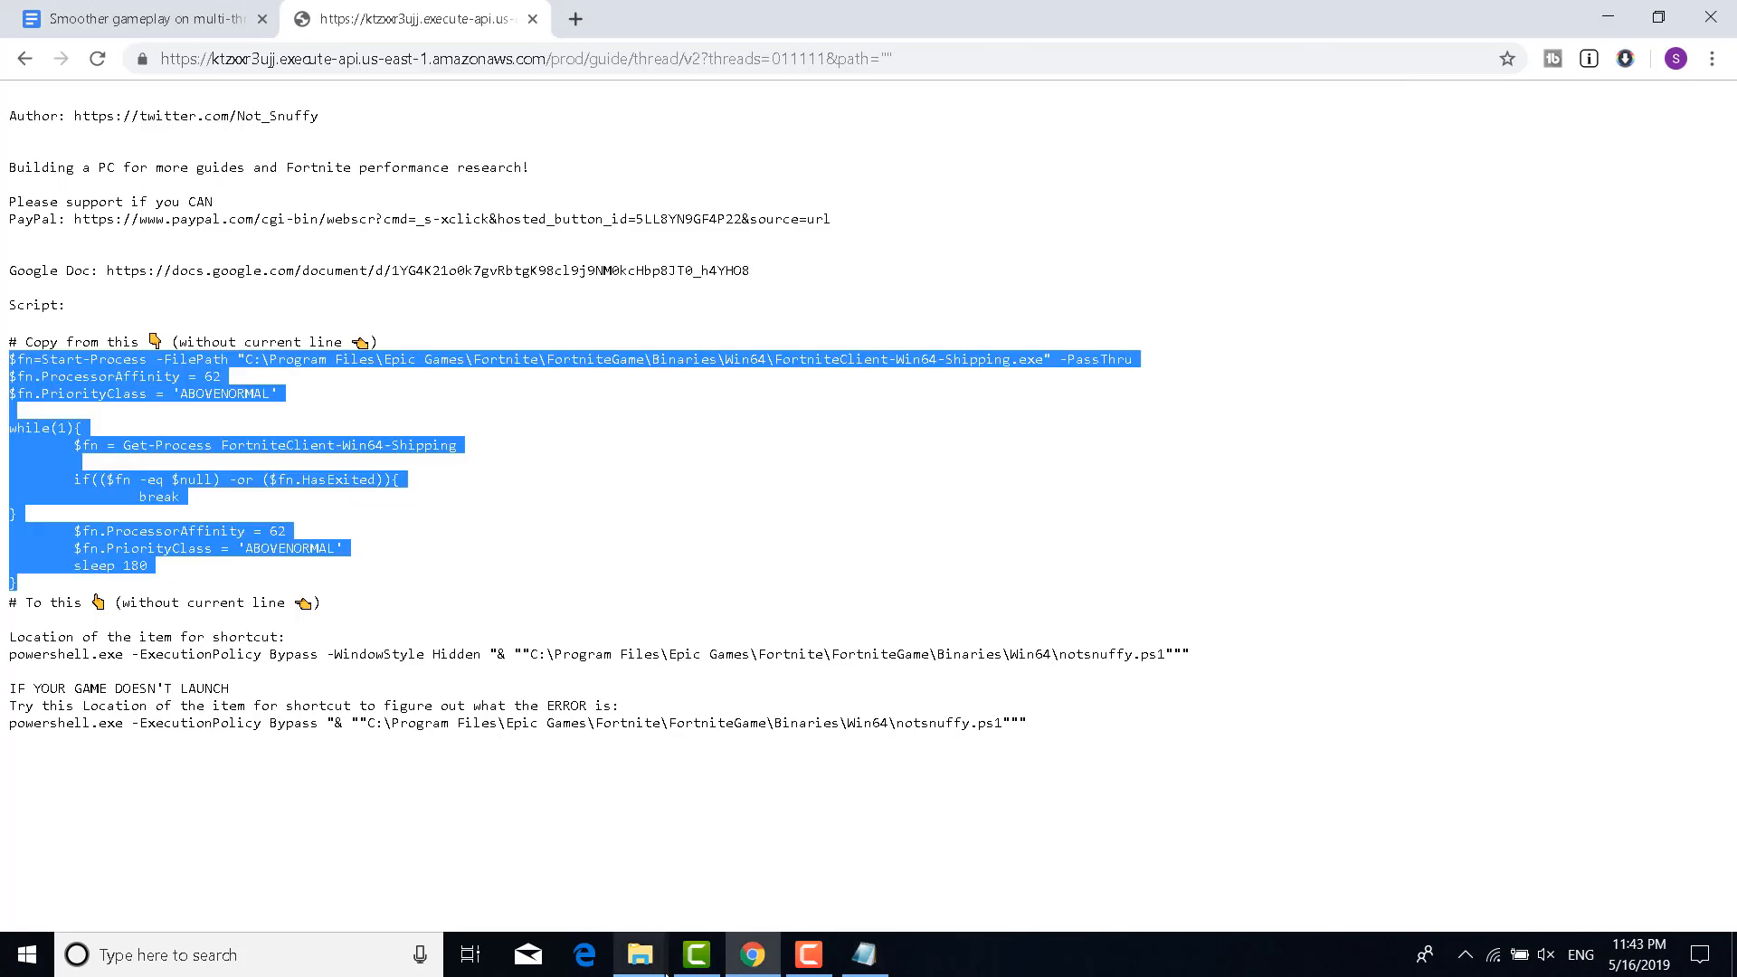
pyautogui.click(641, 955)
pyautogui.click(736, 898)
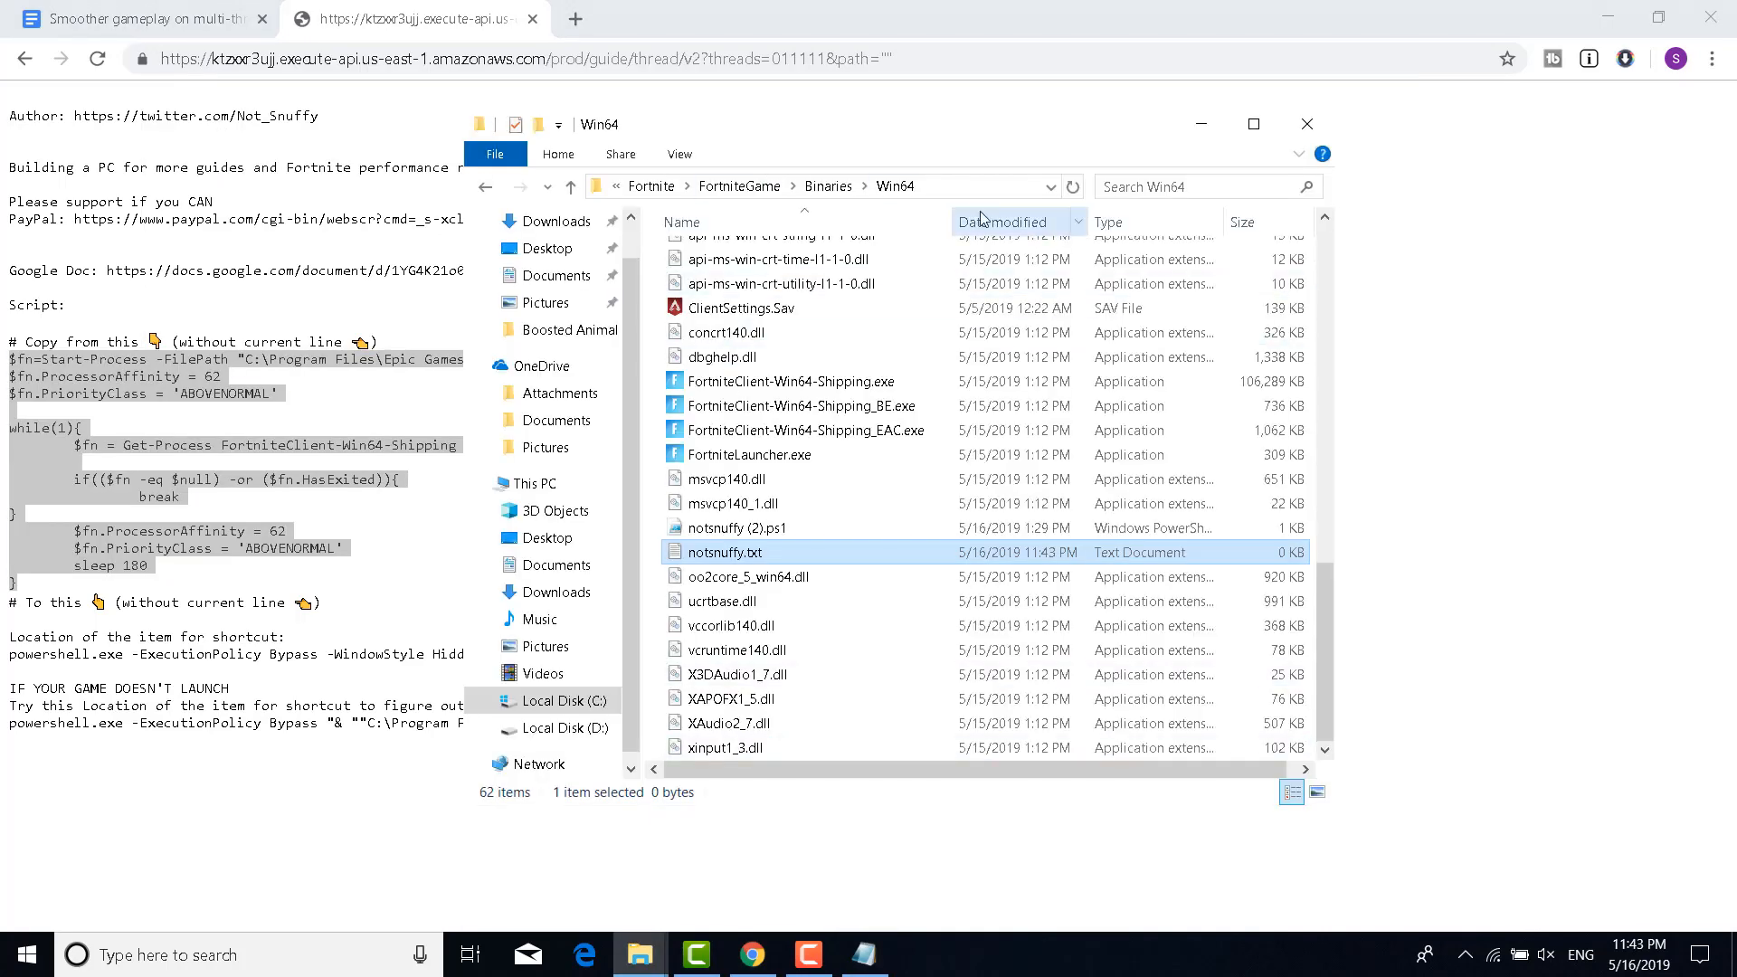
# Paste the script into notsnuffy.txt, save it, and close Notepad
pyautogui.doubleClick(719, 559)
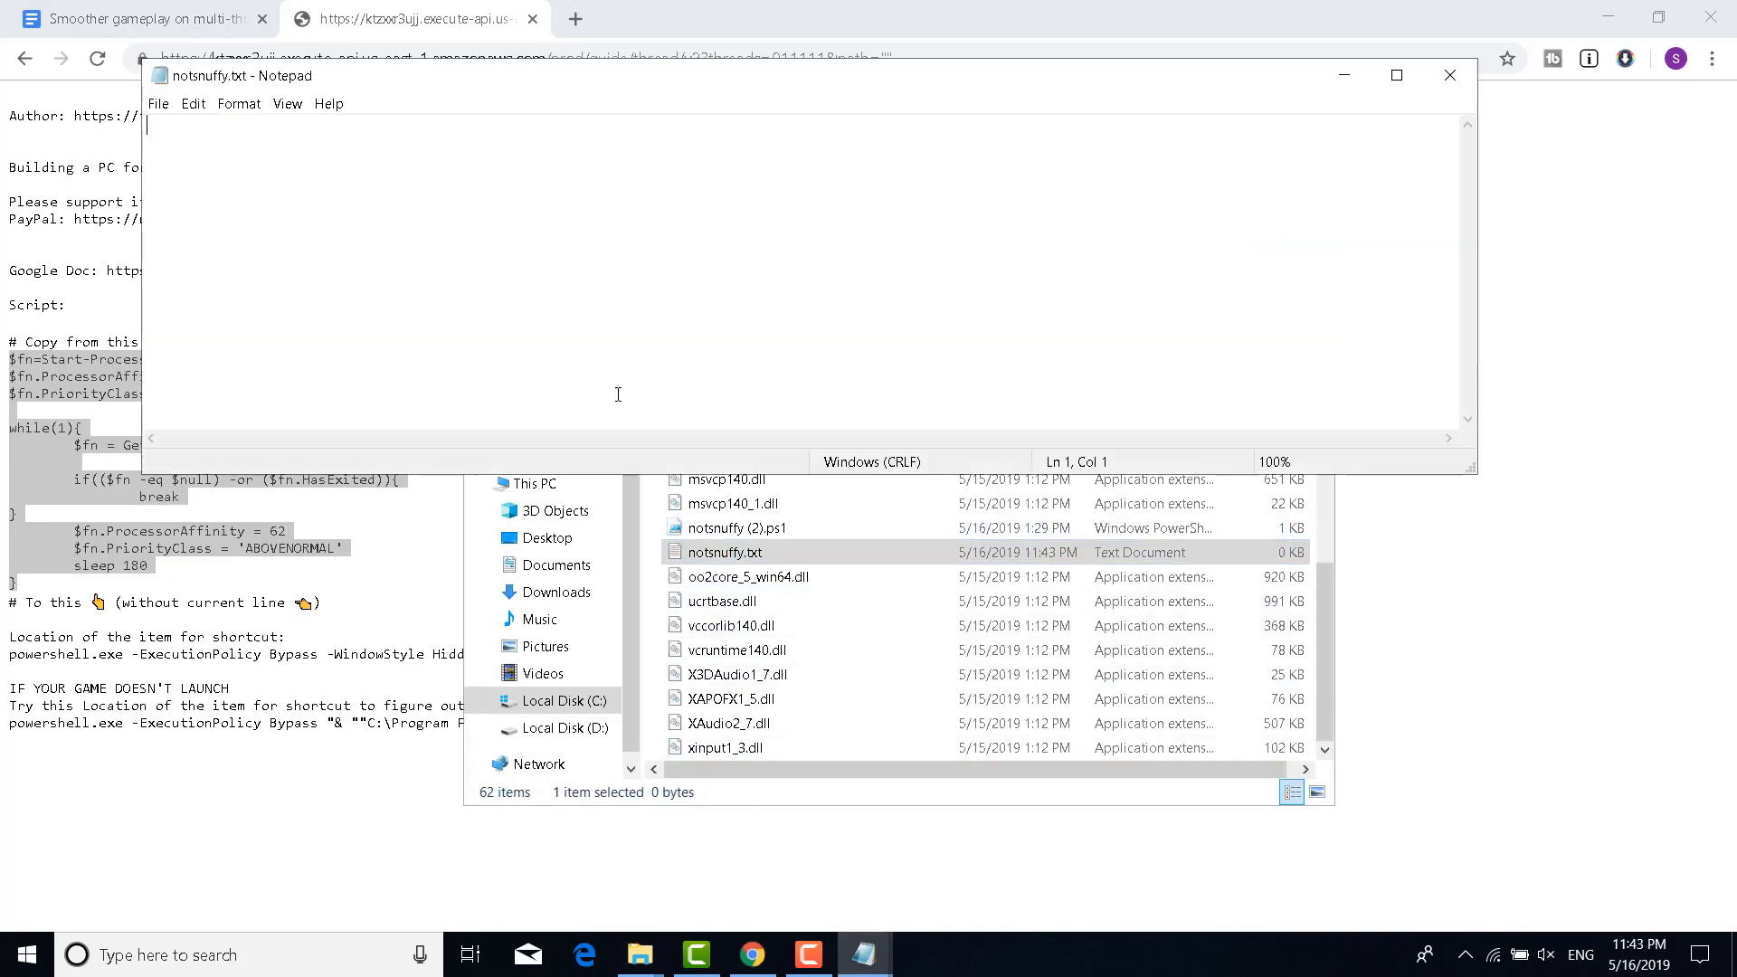
pyautogui.hotkey('ctrl', 'v')
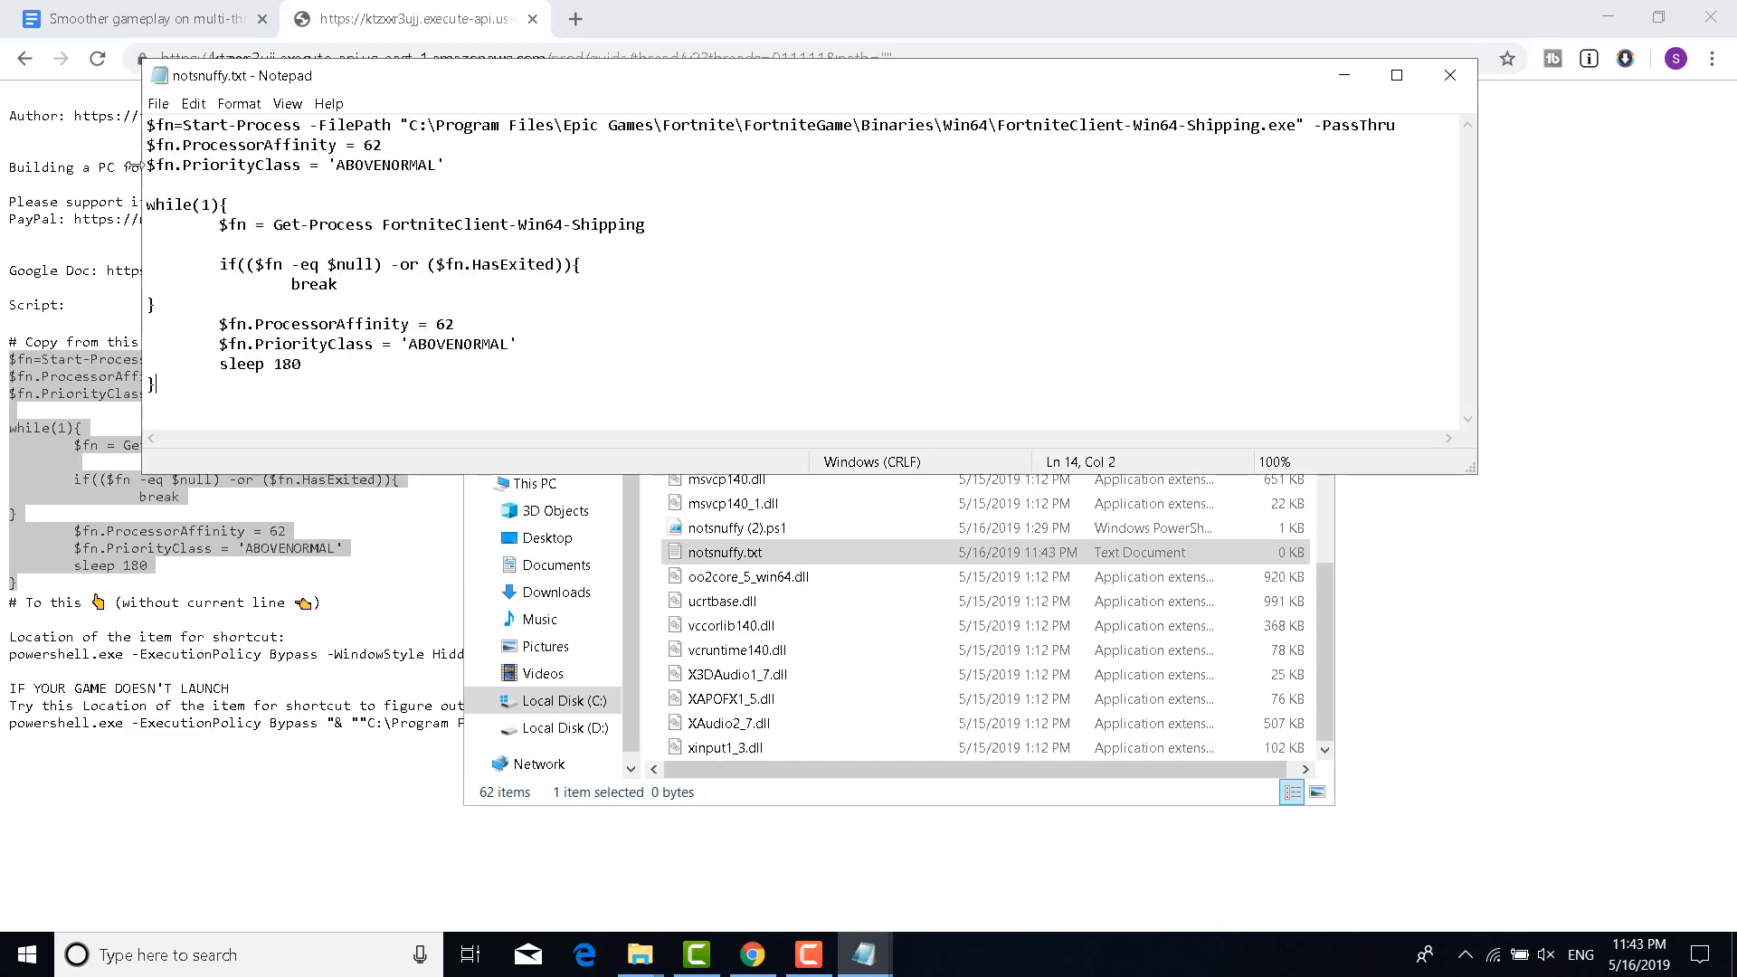
pyautogui.click(160, 103)
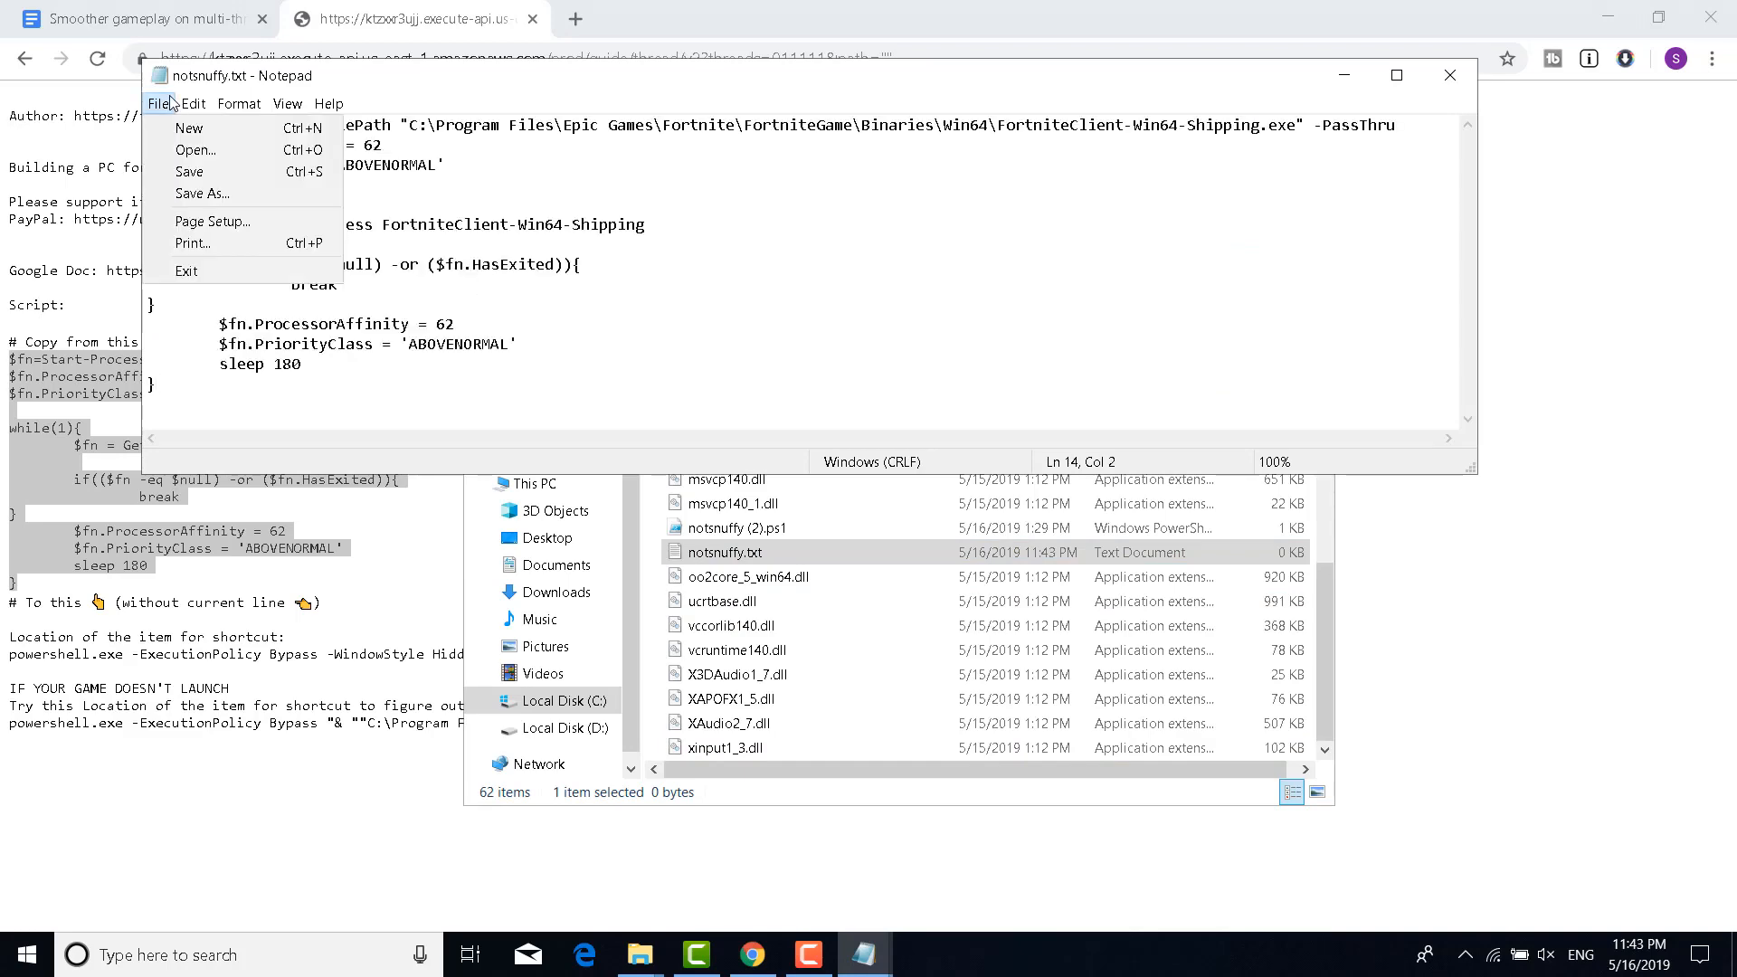
pyautogui.click(206, 171)
pyautogui.click(1450, 75)
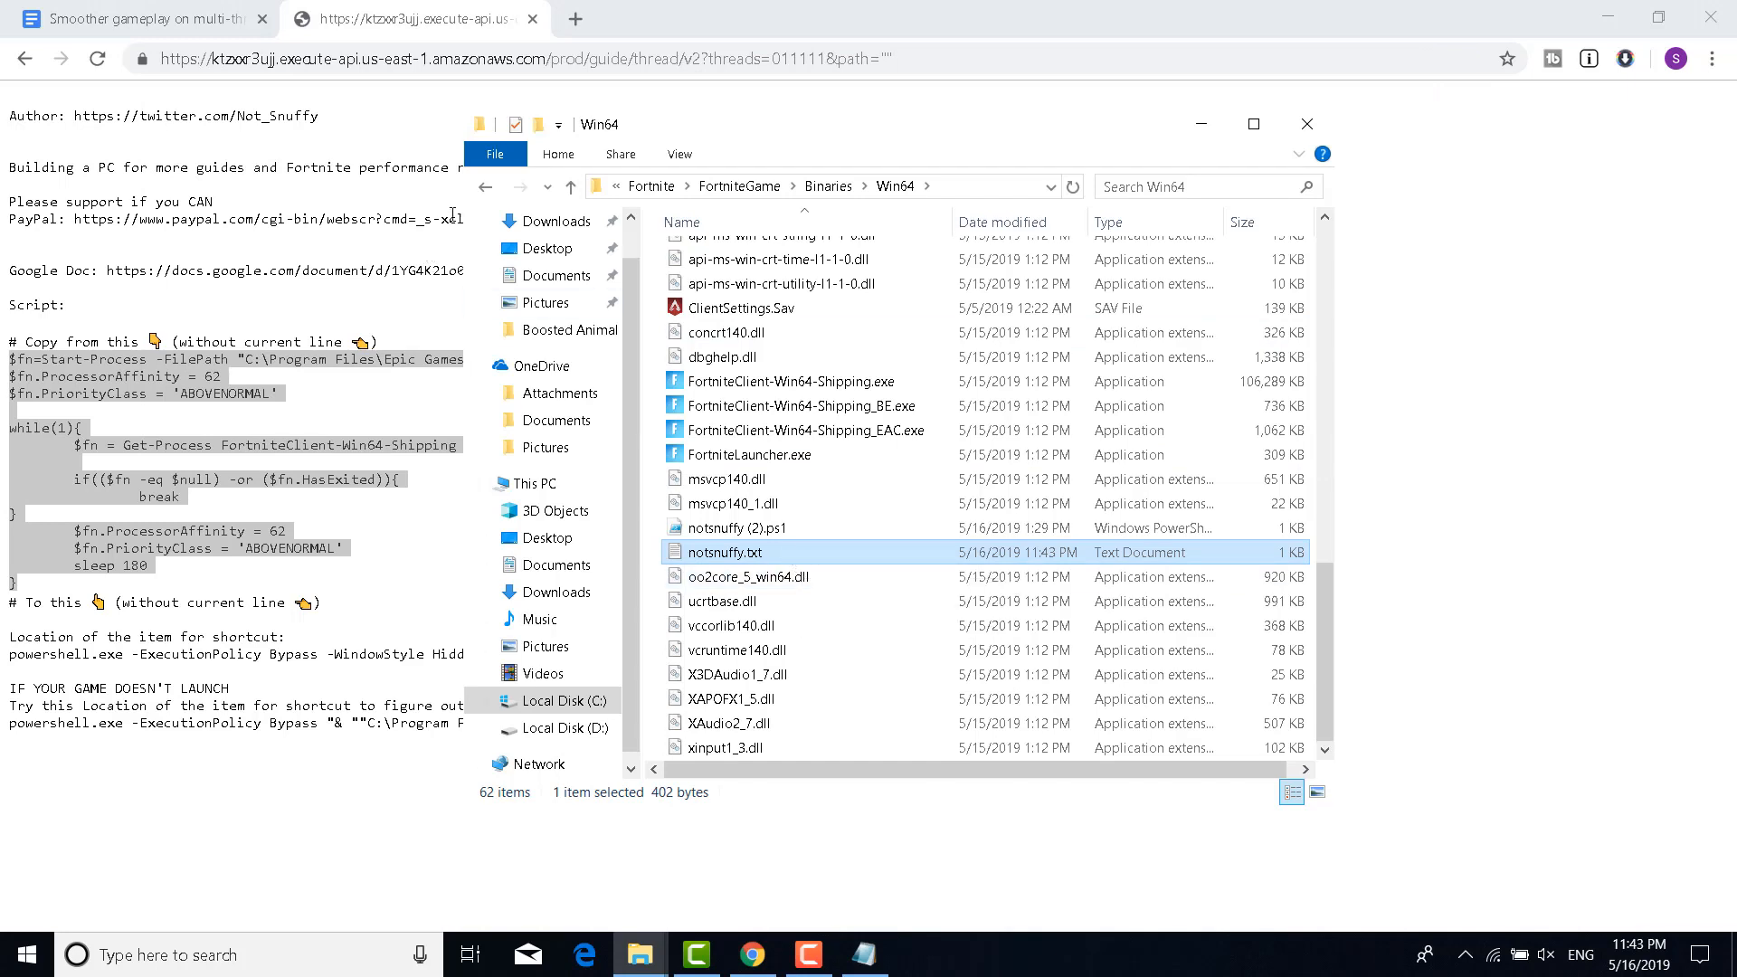
pyautogui.click(495, 154)
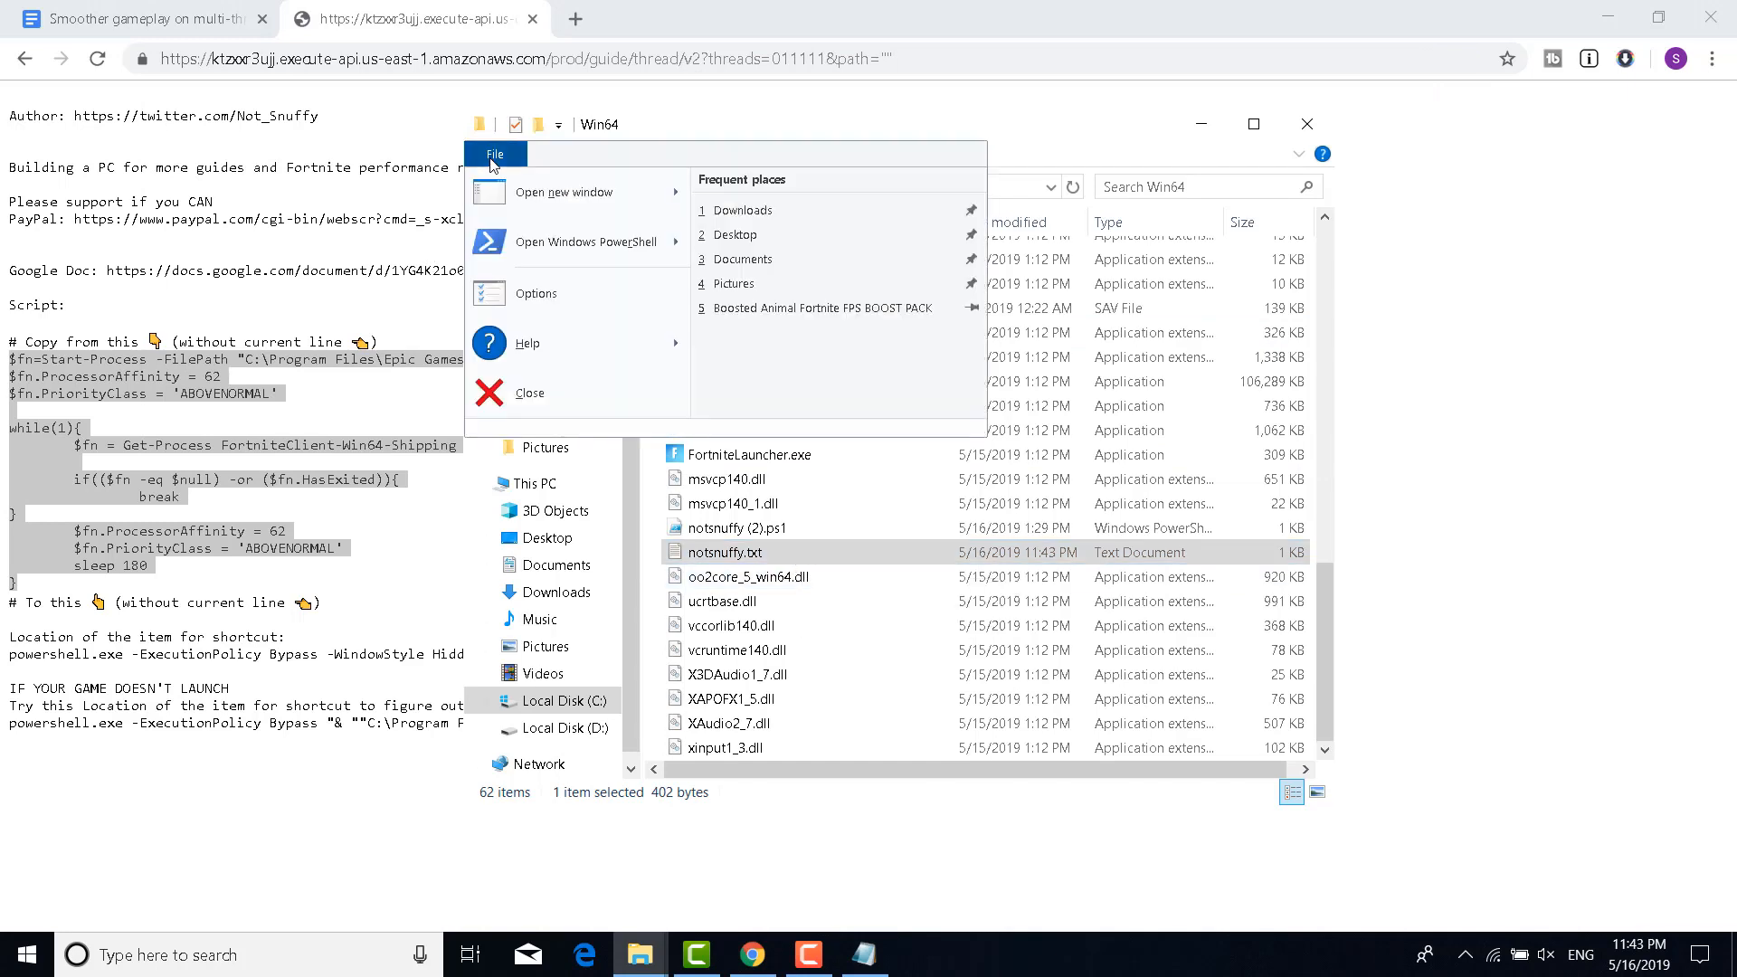
pyautogui.click(506, 294)
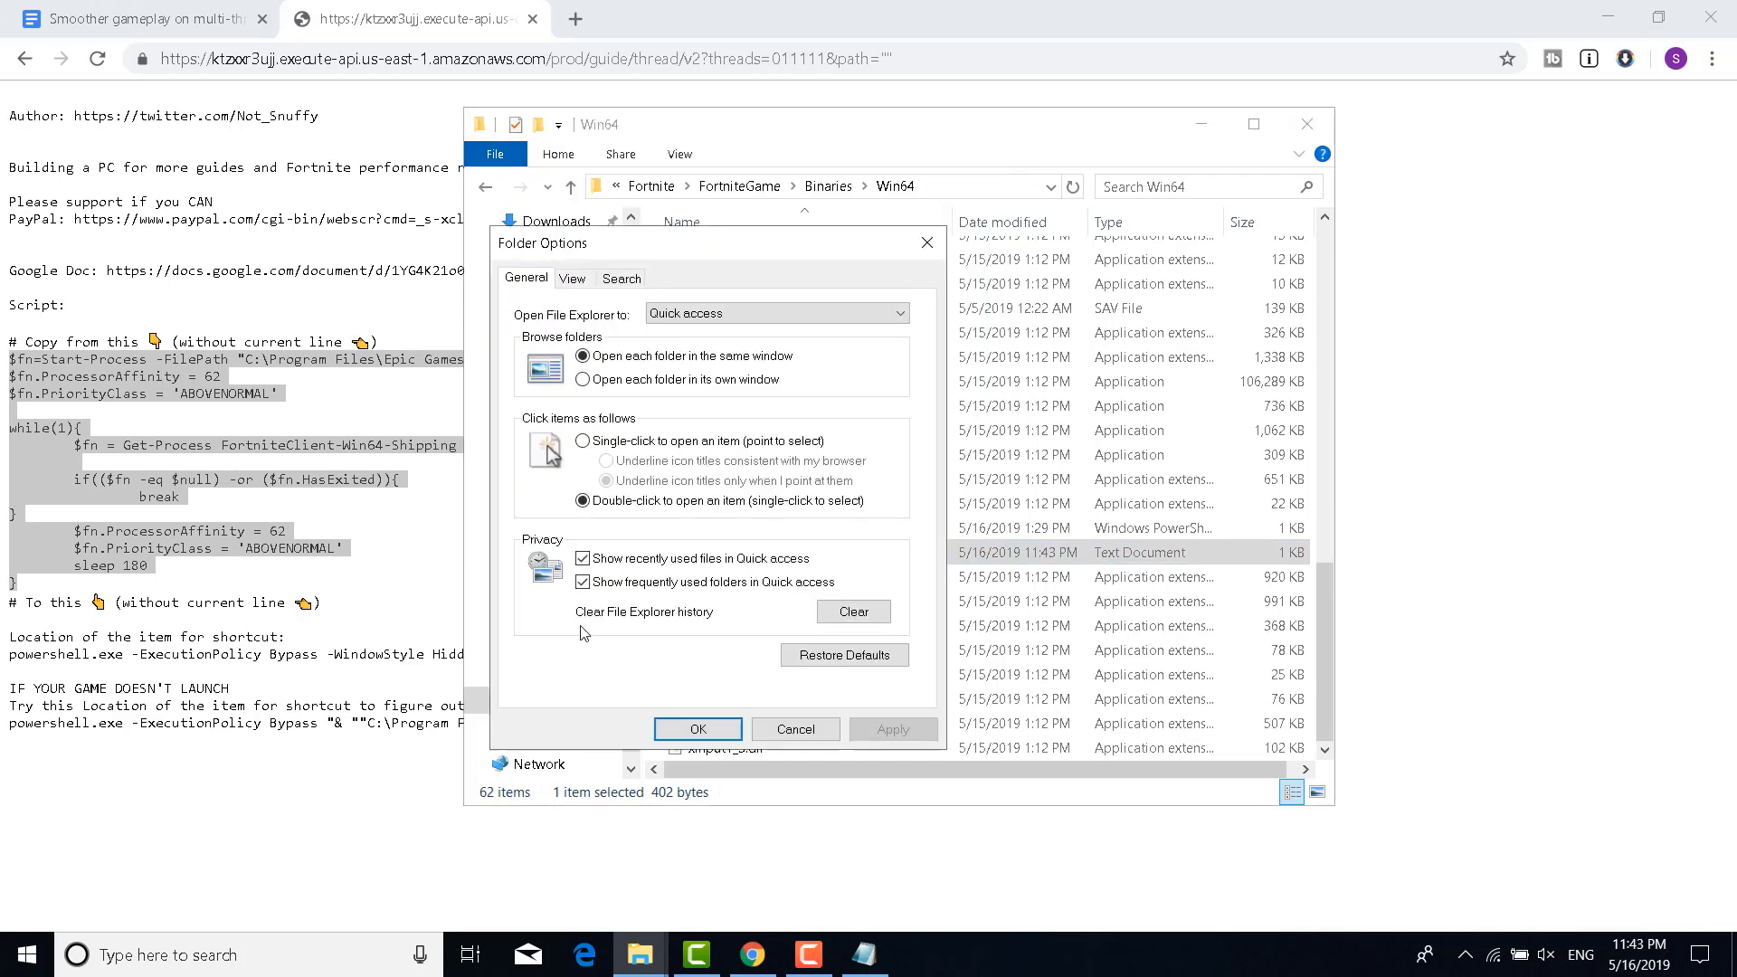
pyautogui.click(578, 282)
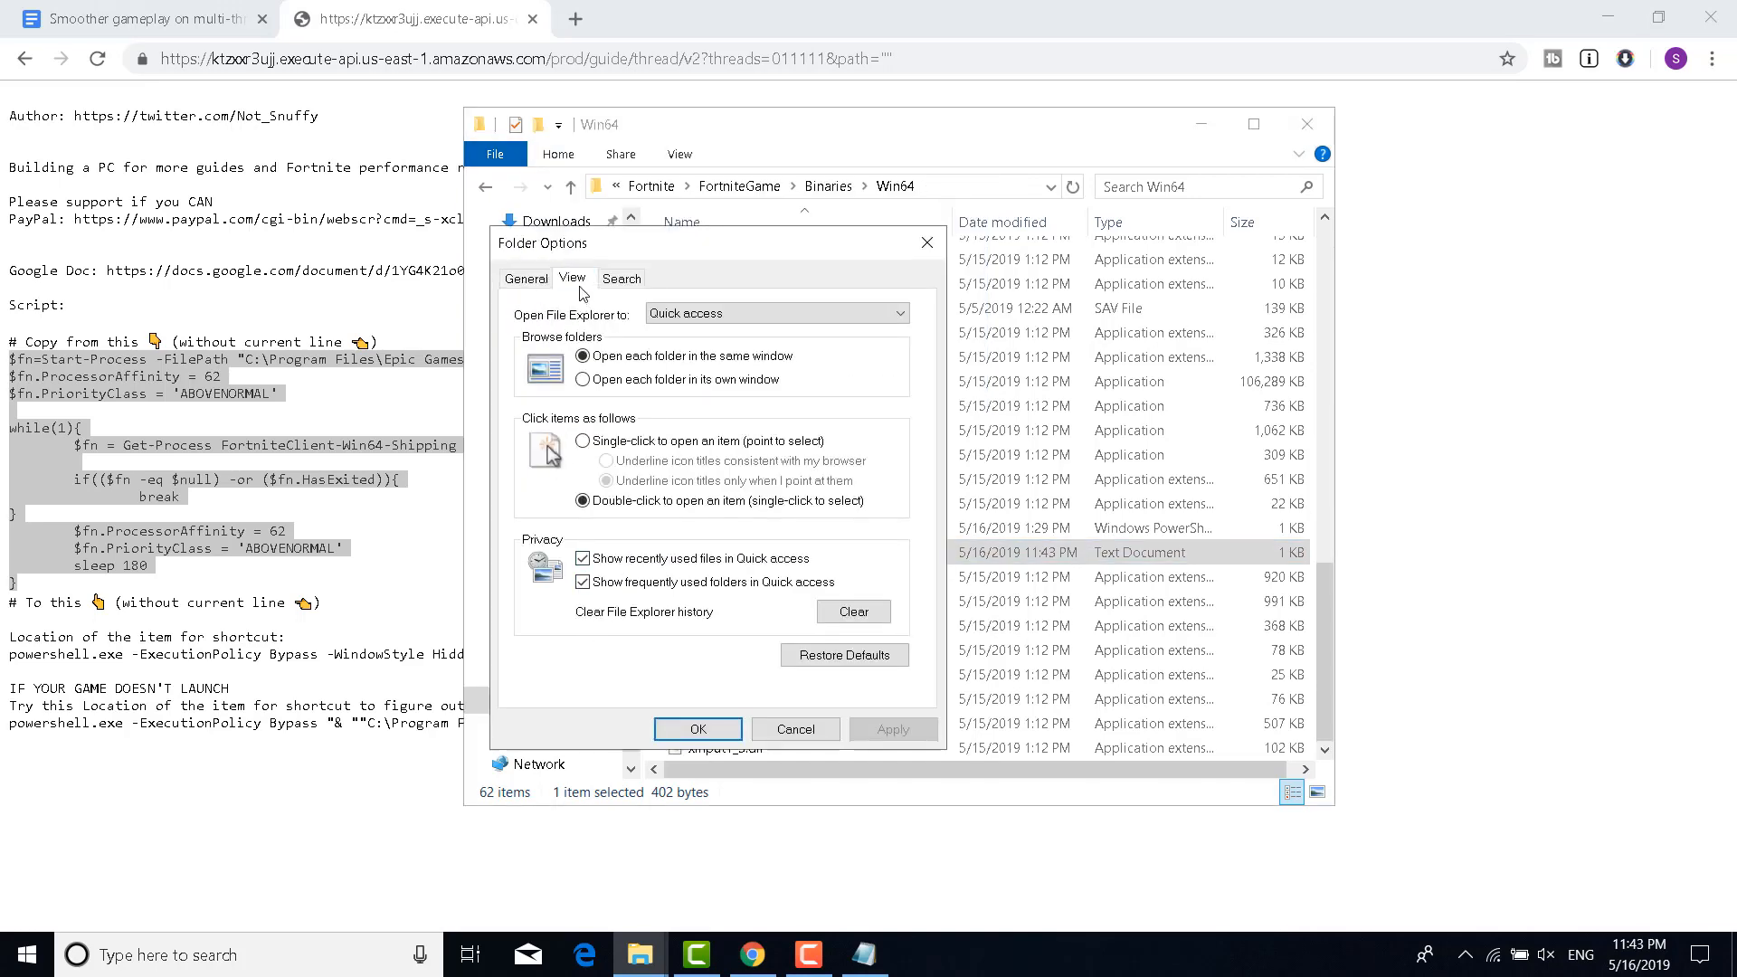
pyautogui.scroll(-2, 613, 554)
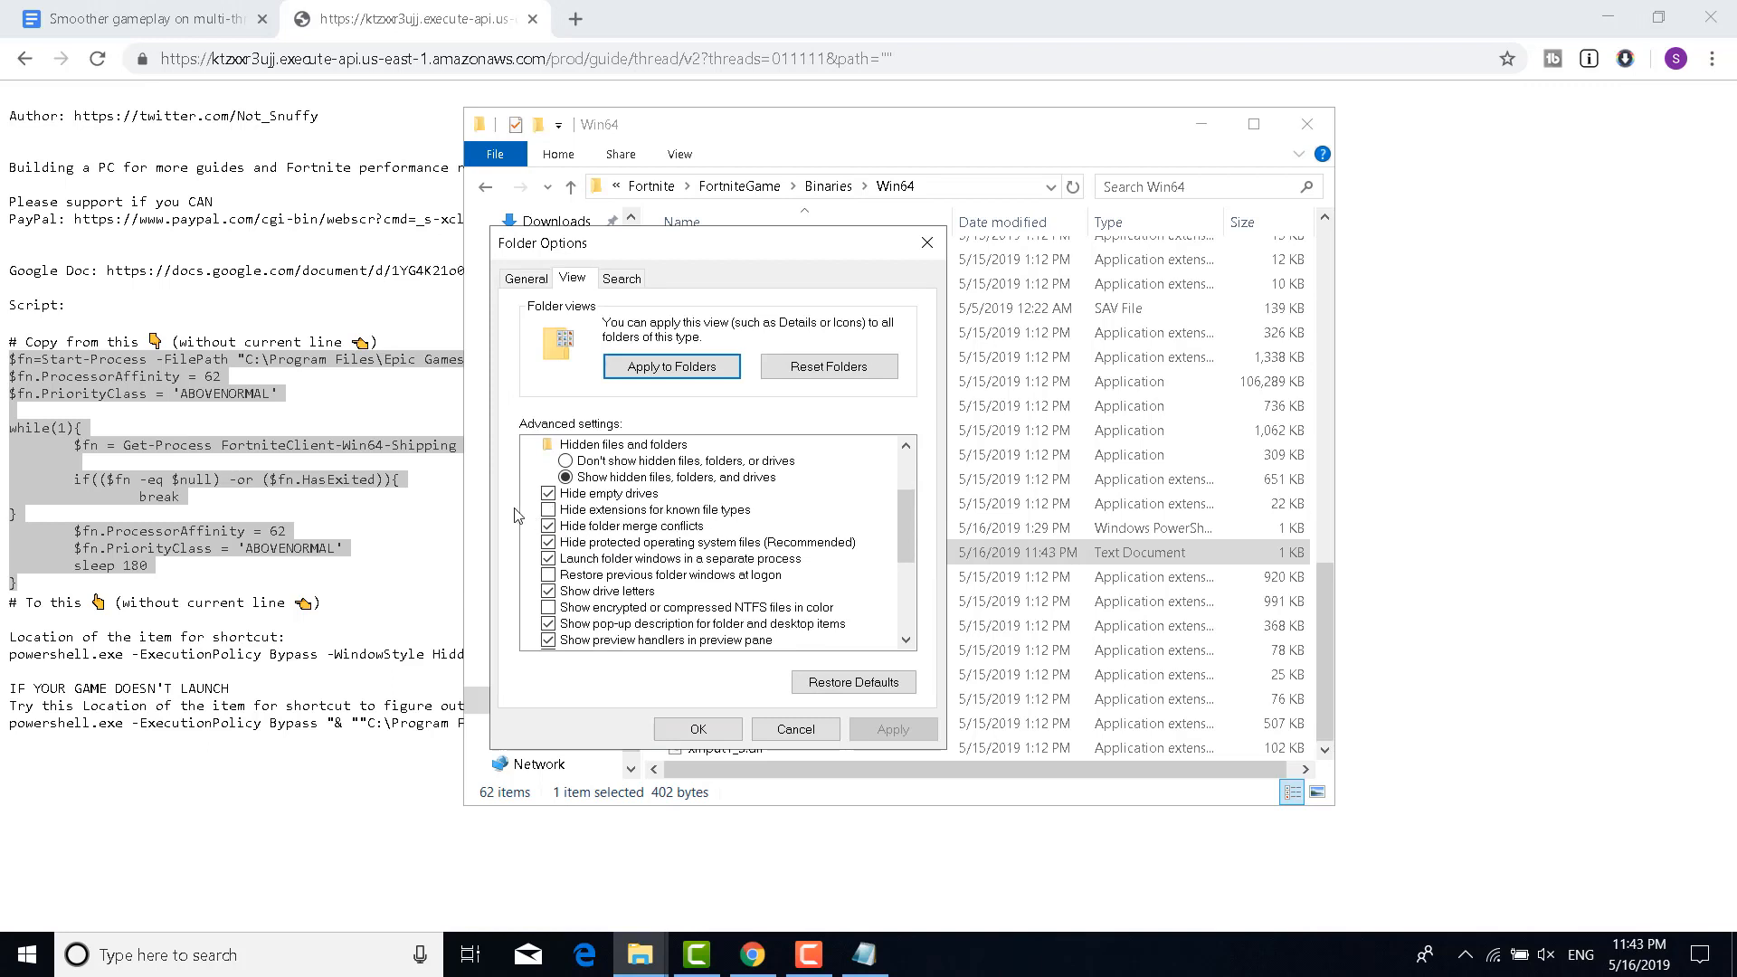
pyautogui.click(726, 736)
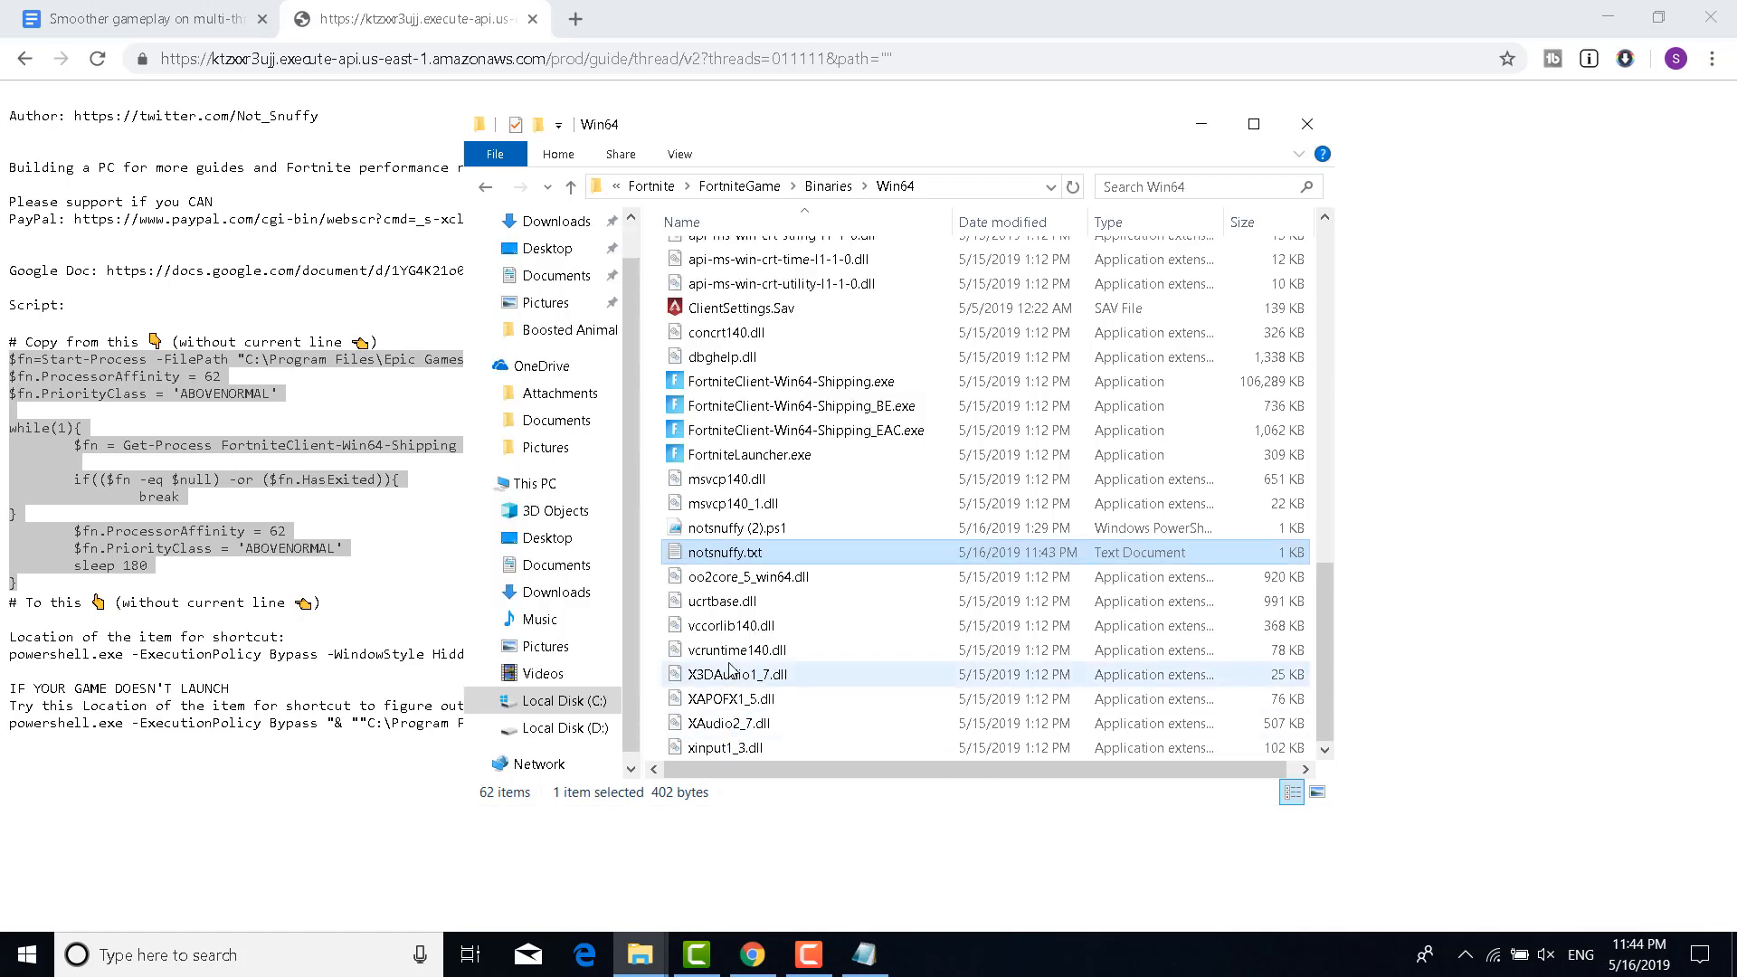
# Rename notsnuffy.txt to notsnuffy.ps1, accepting the extension-change warning
pyautogui.rightClick(757, 555)
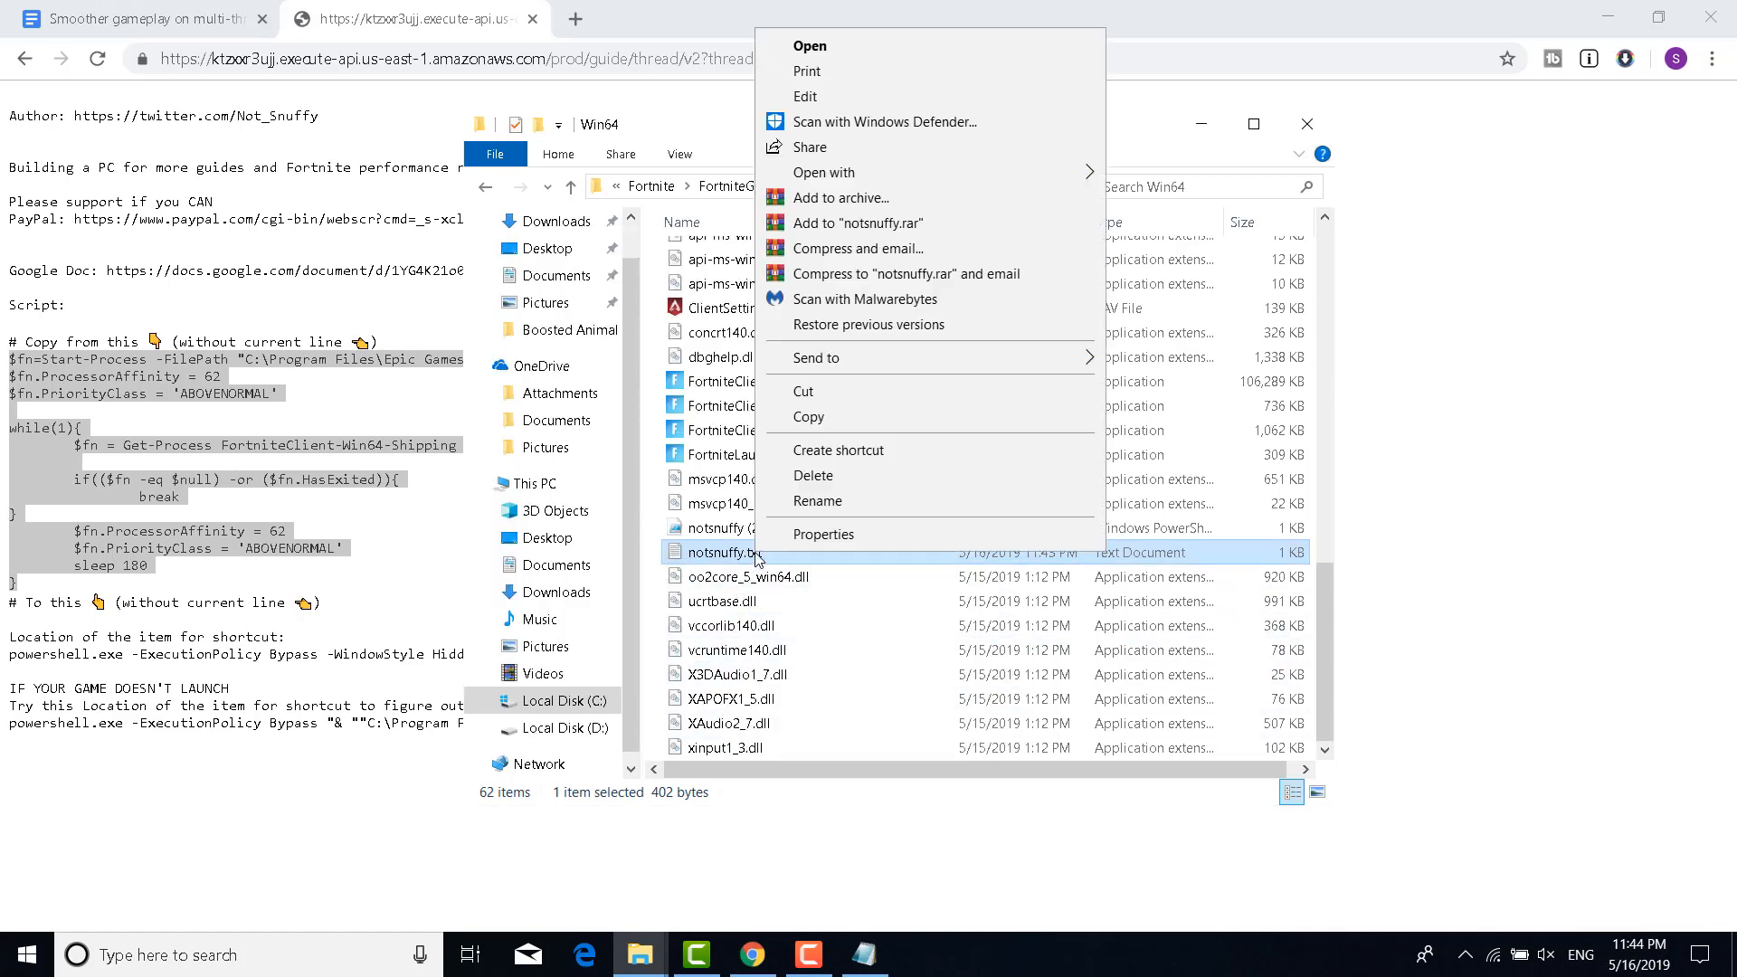
pyautogui.click(796, 494)
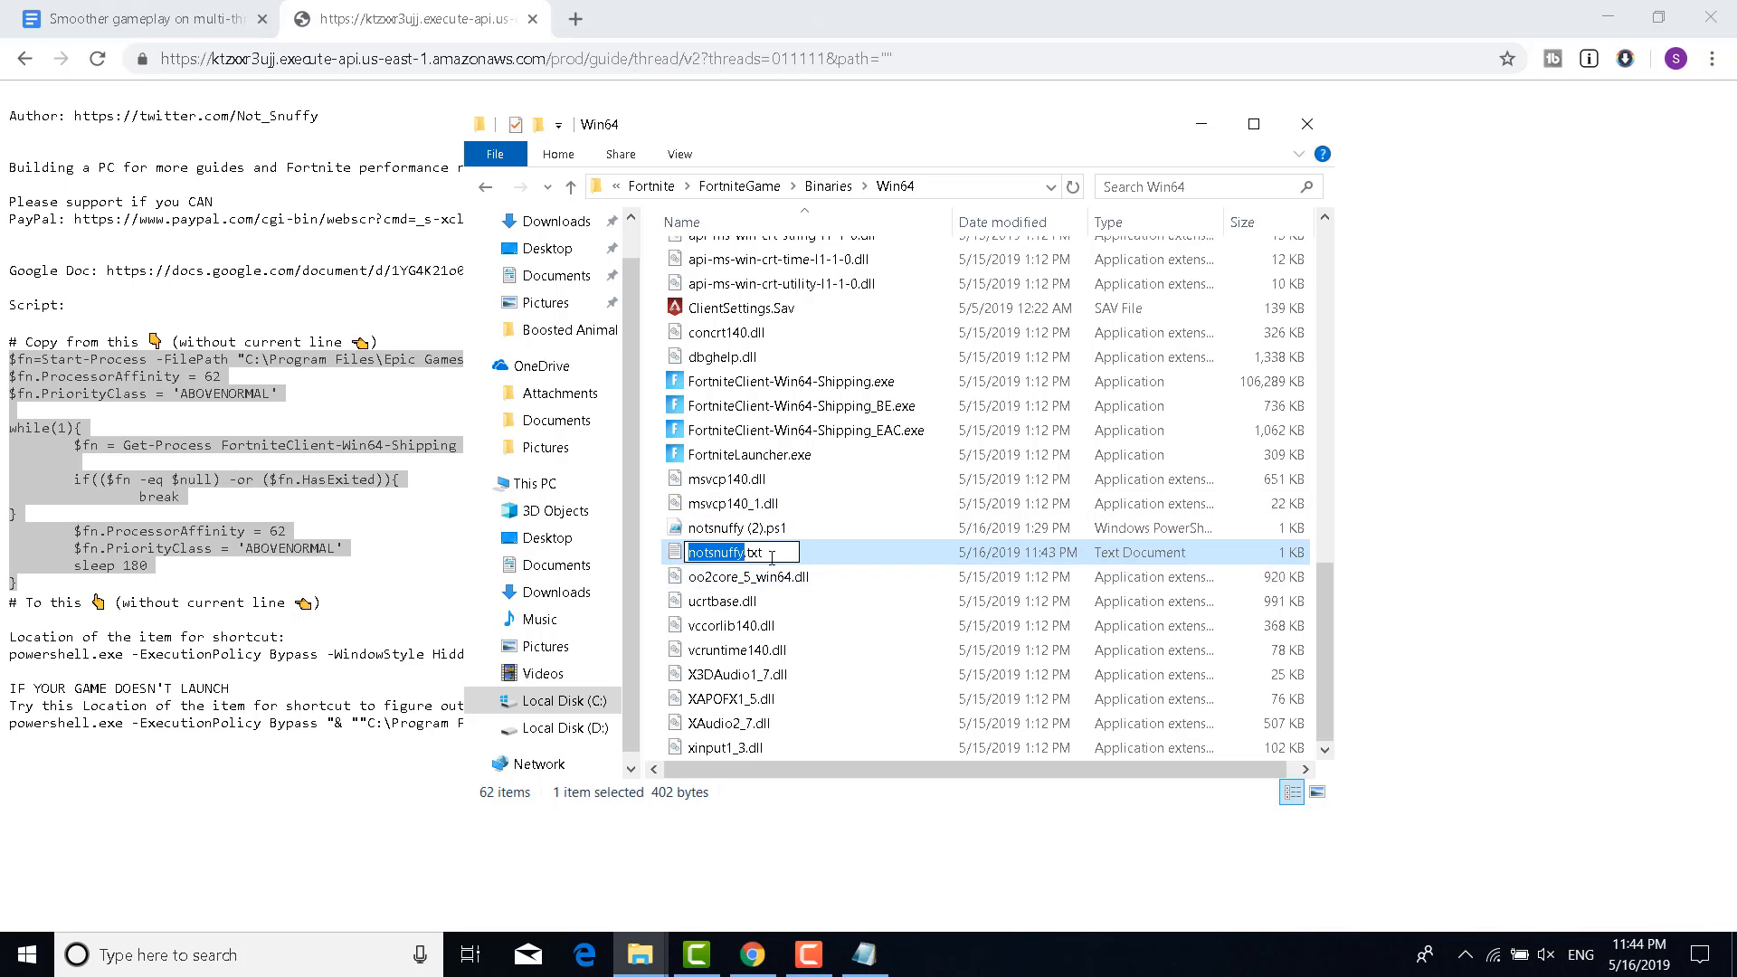
pyautogui.moveTo(771, 557); pyautogui.dragTo(751, 563)
pyautogui.write('ps1')
pyautogui.press('Return')
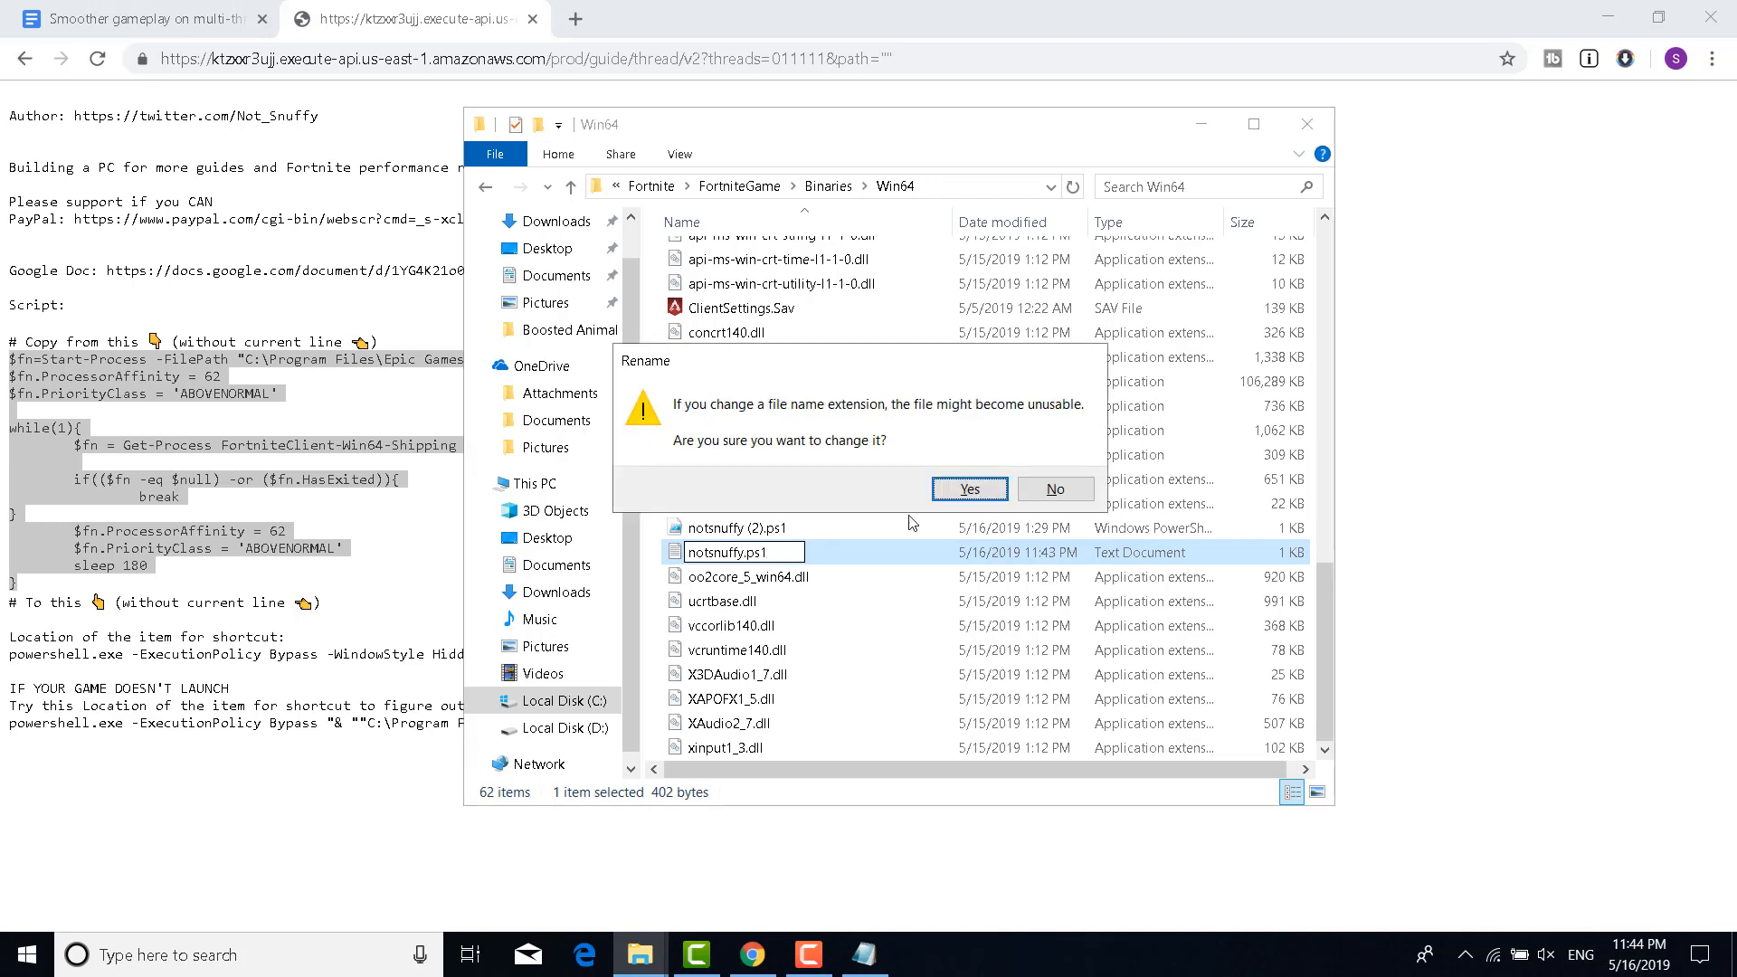
pyautogui.click(966, 490)
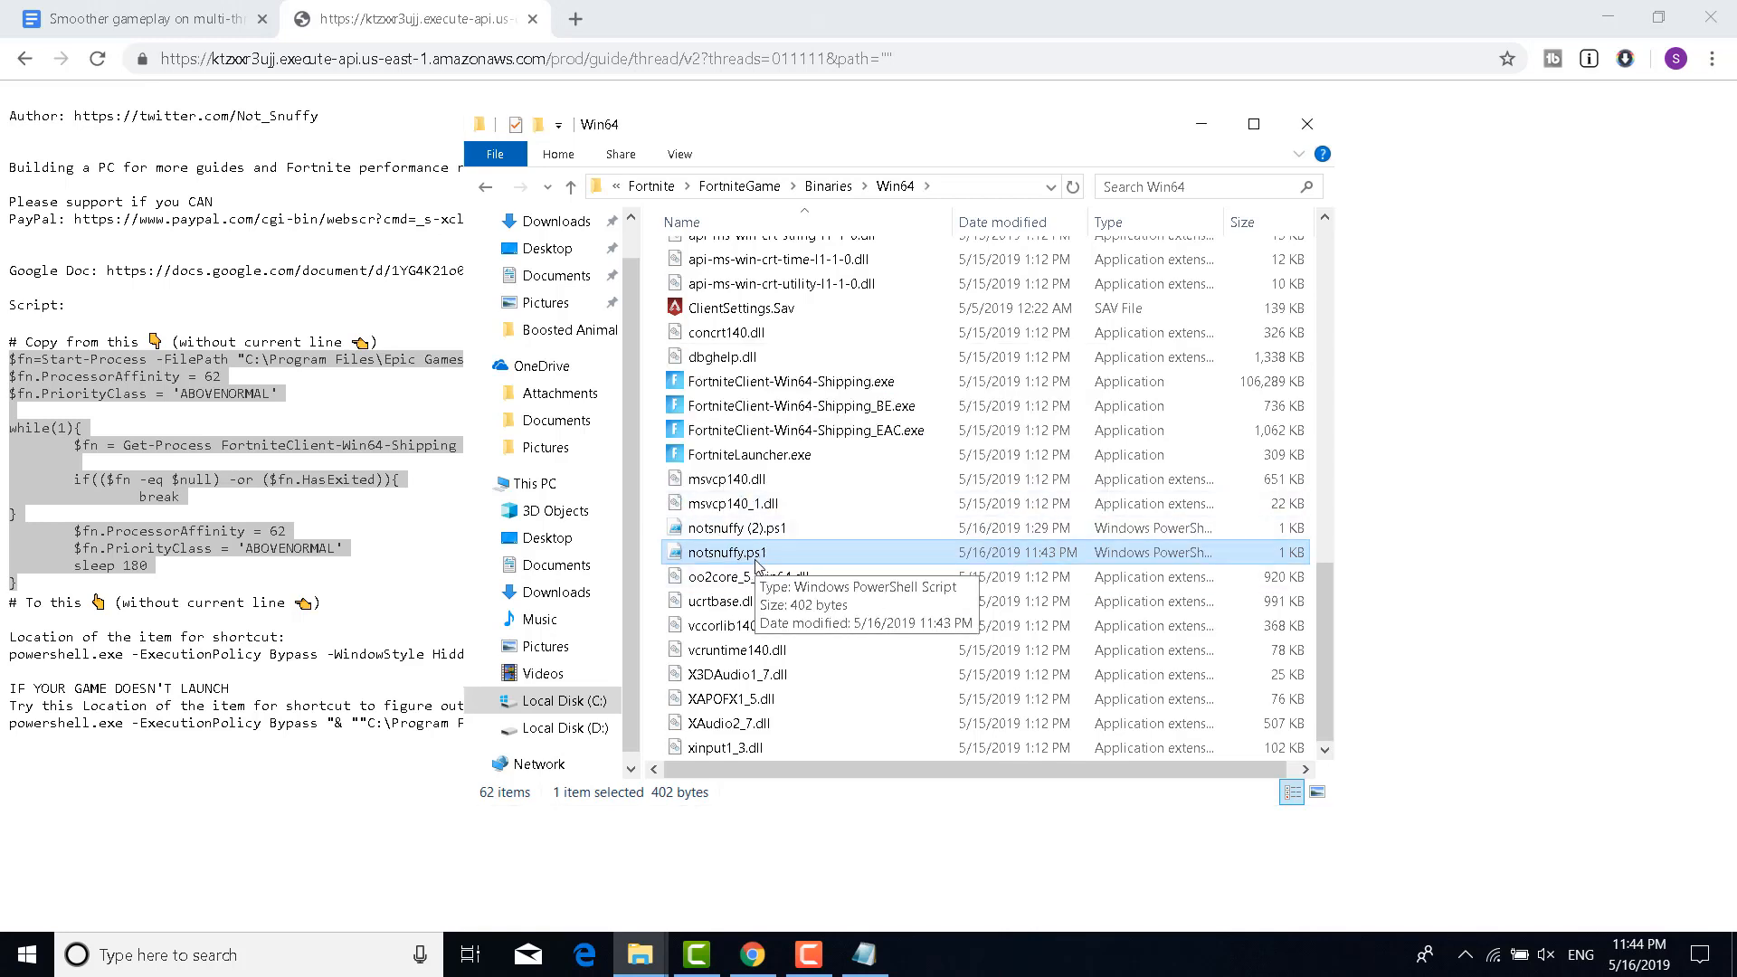
pyautogui.click(1201, 124)
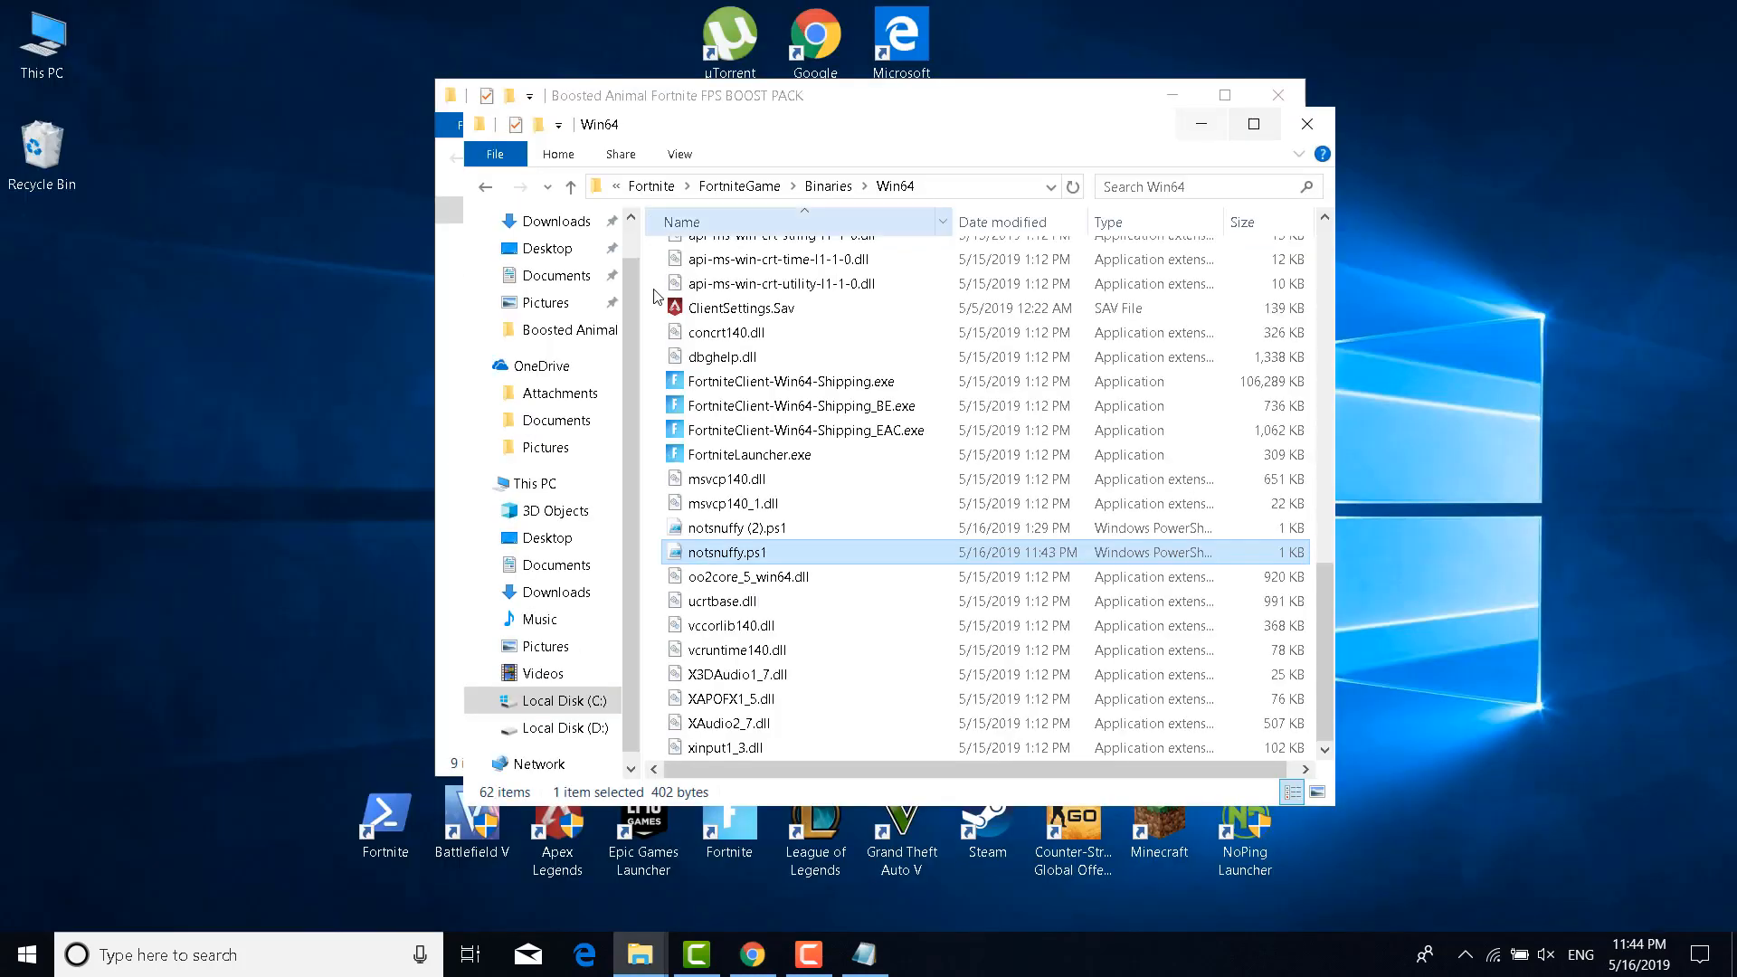
# Start a new desktop shortcut with New > Shortcut
pyautogui.rightClick(155, 438)
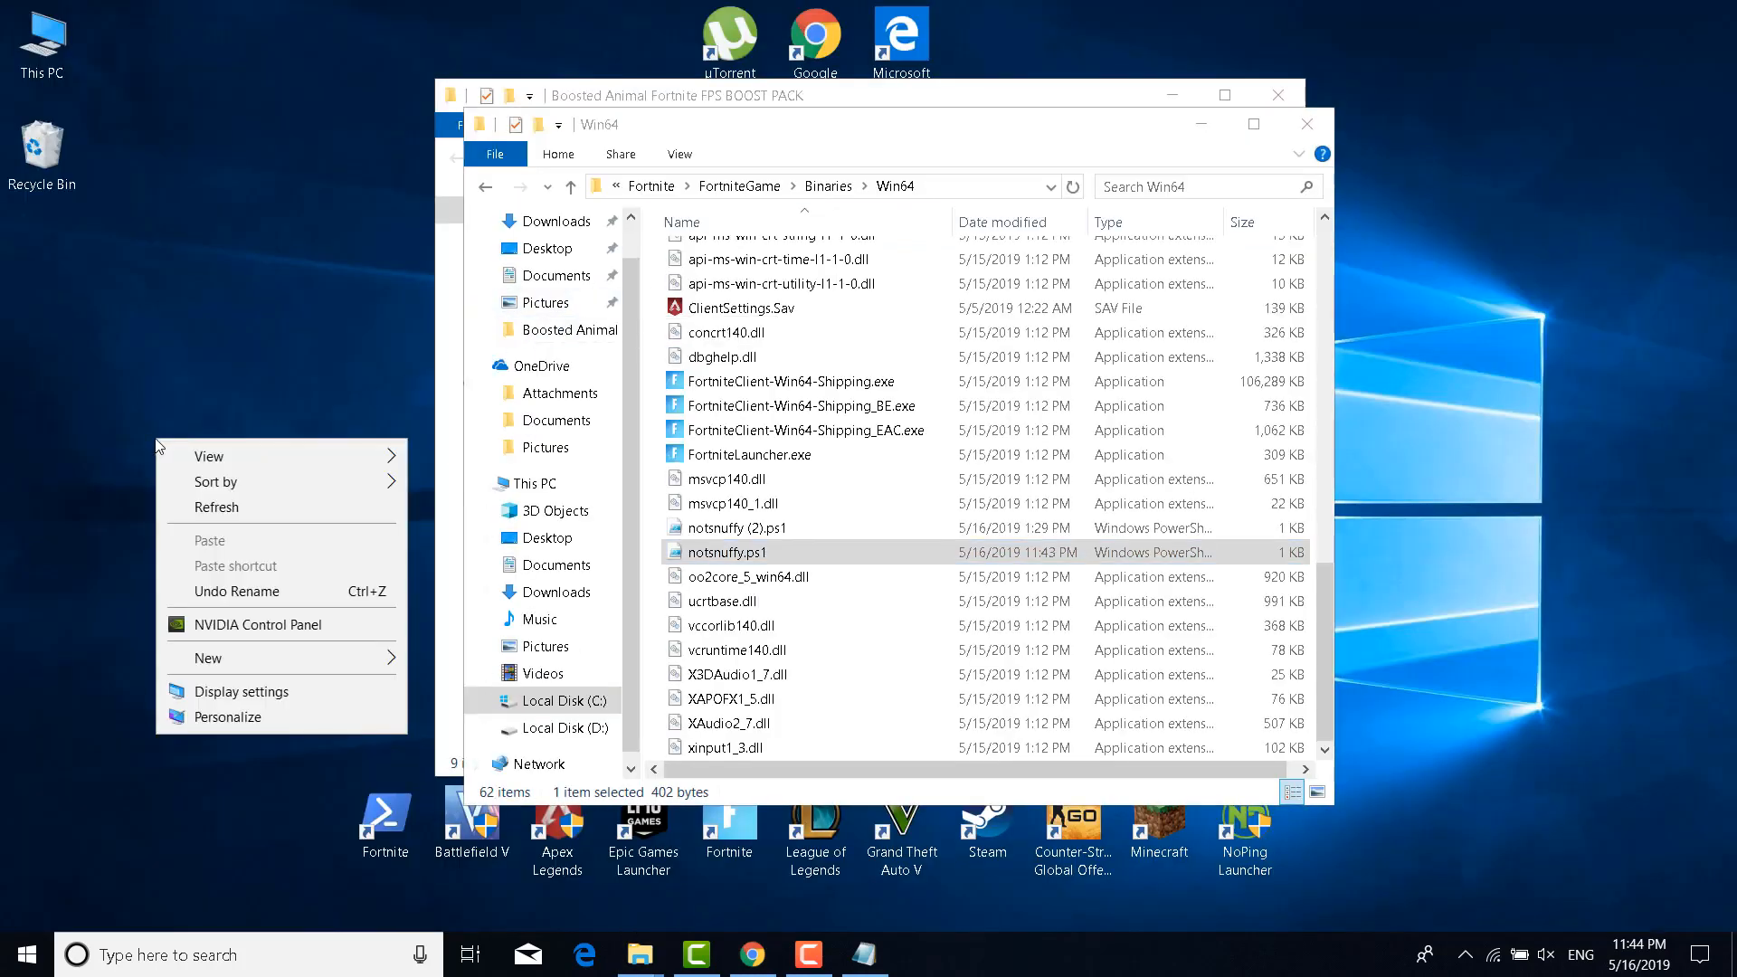
pyautogui.moveTo(257, 649)
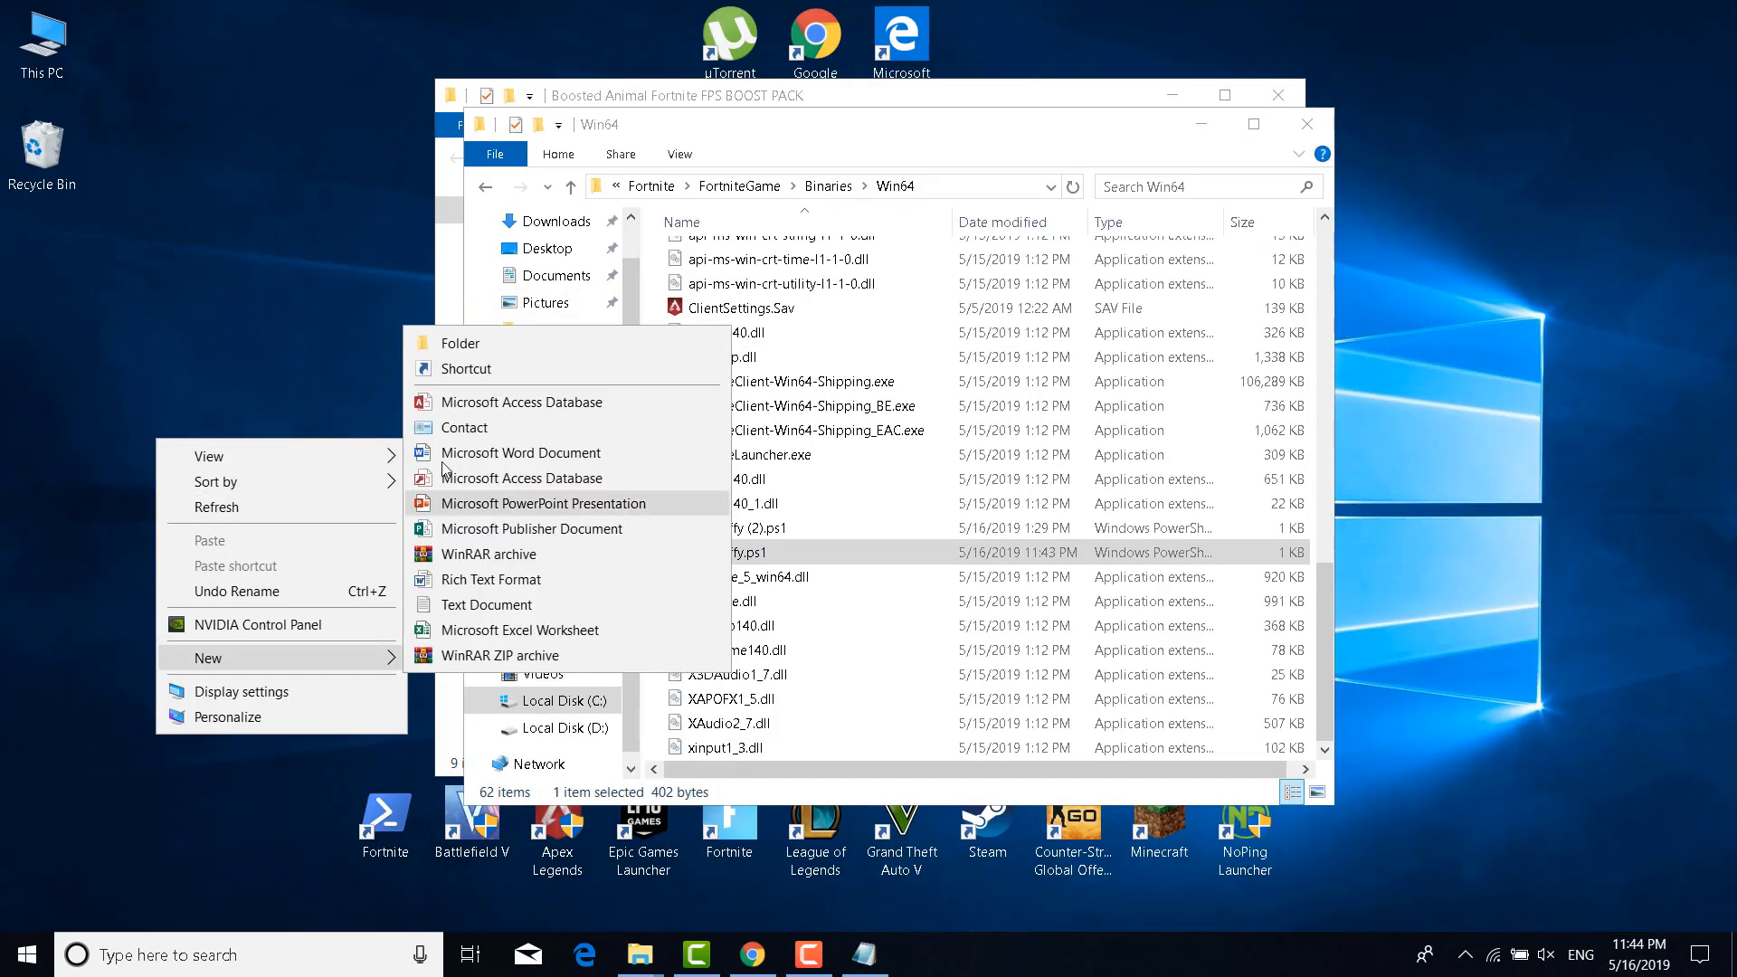
pyautogui.click(480, 369)
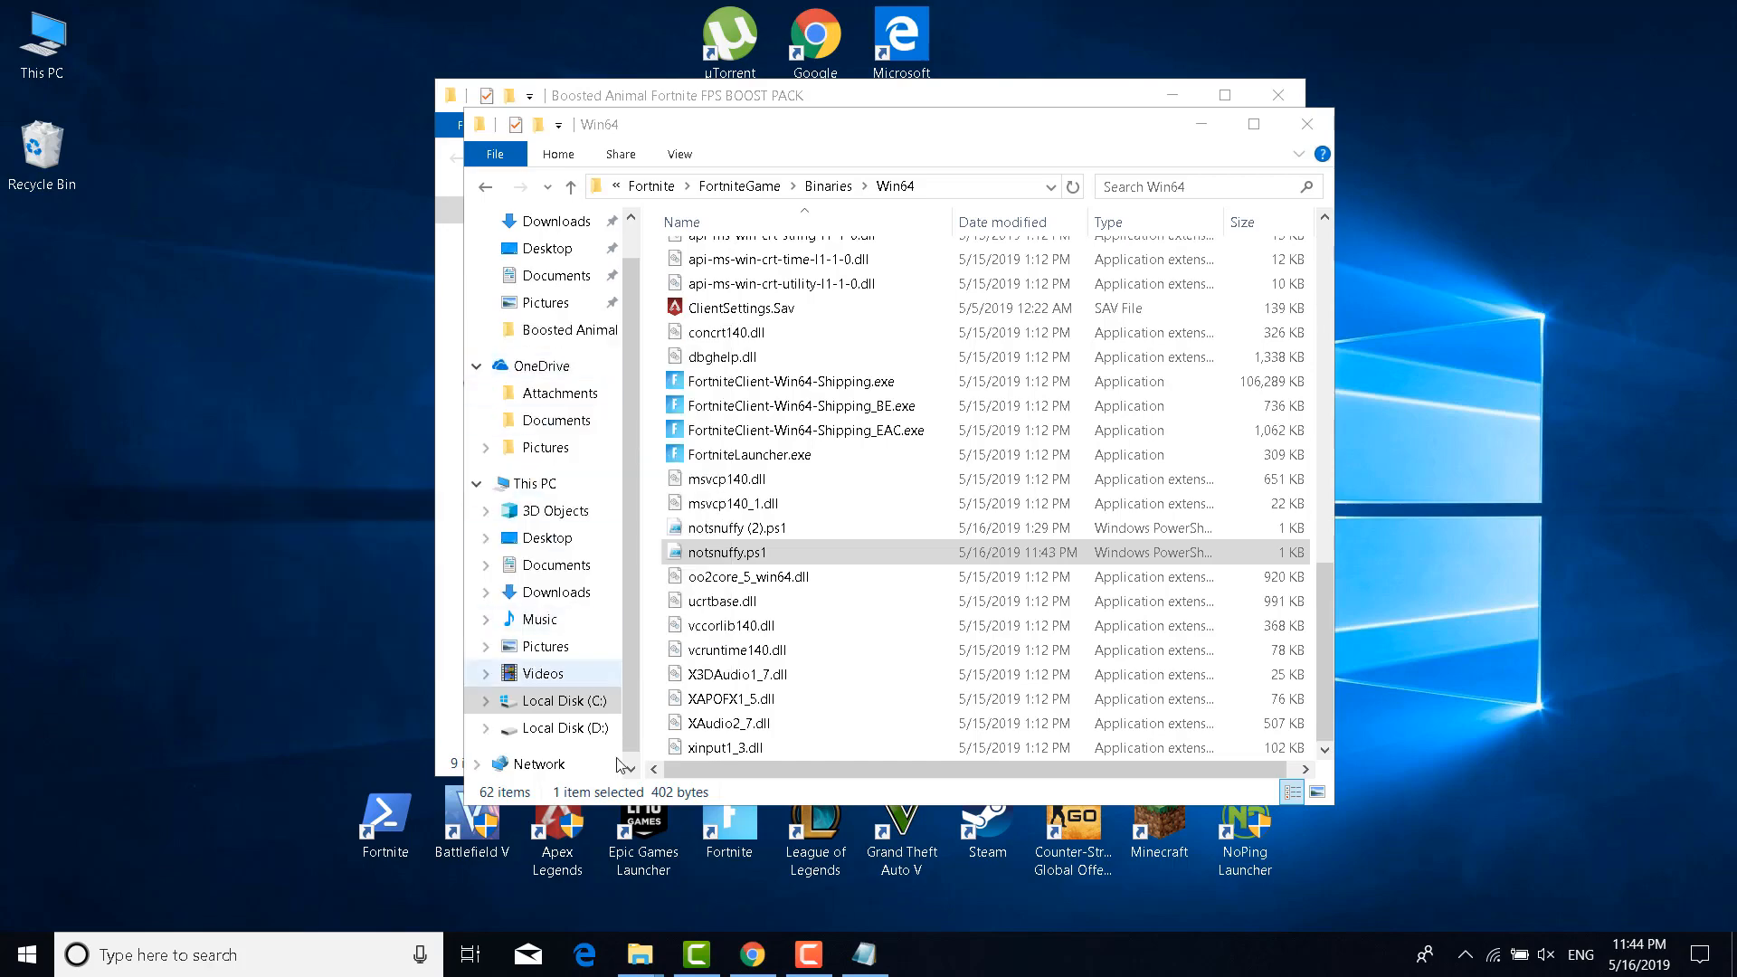
# Select the shortcut command line on the Chrome guide page, then return to the wizard
pyautogui.click(751, 954)
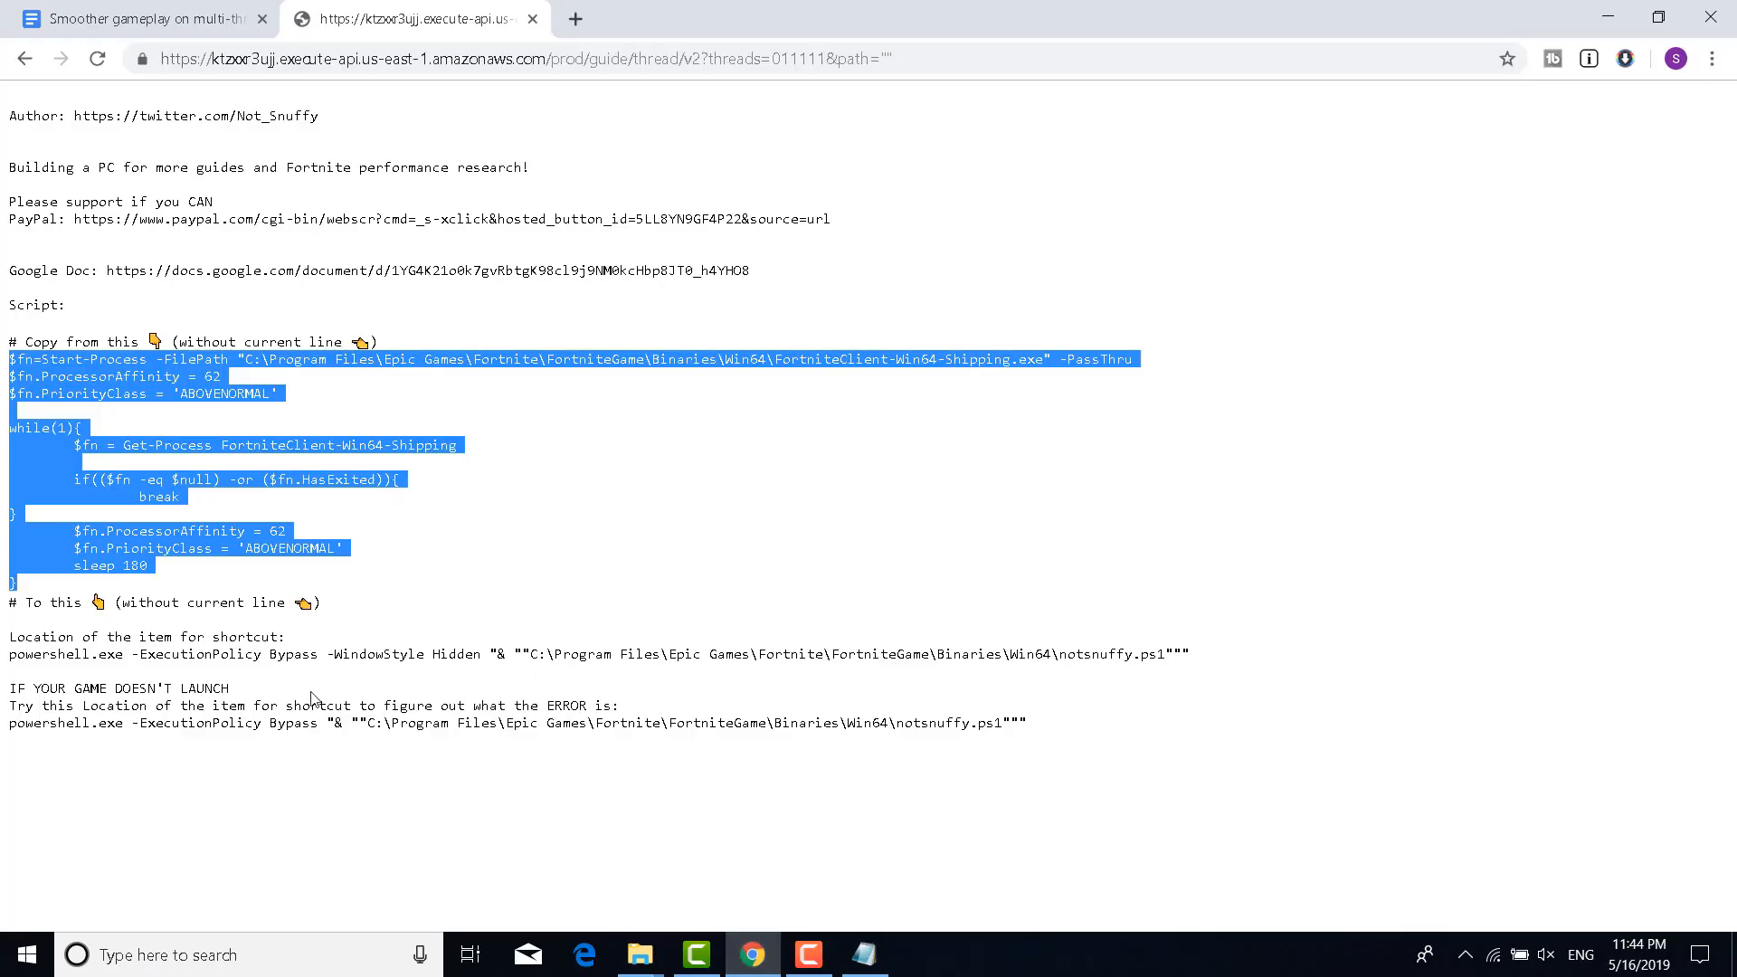
pyautogui.click(101, 658)
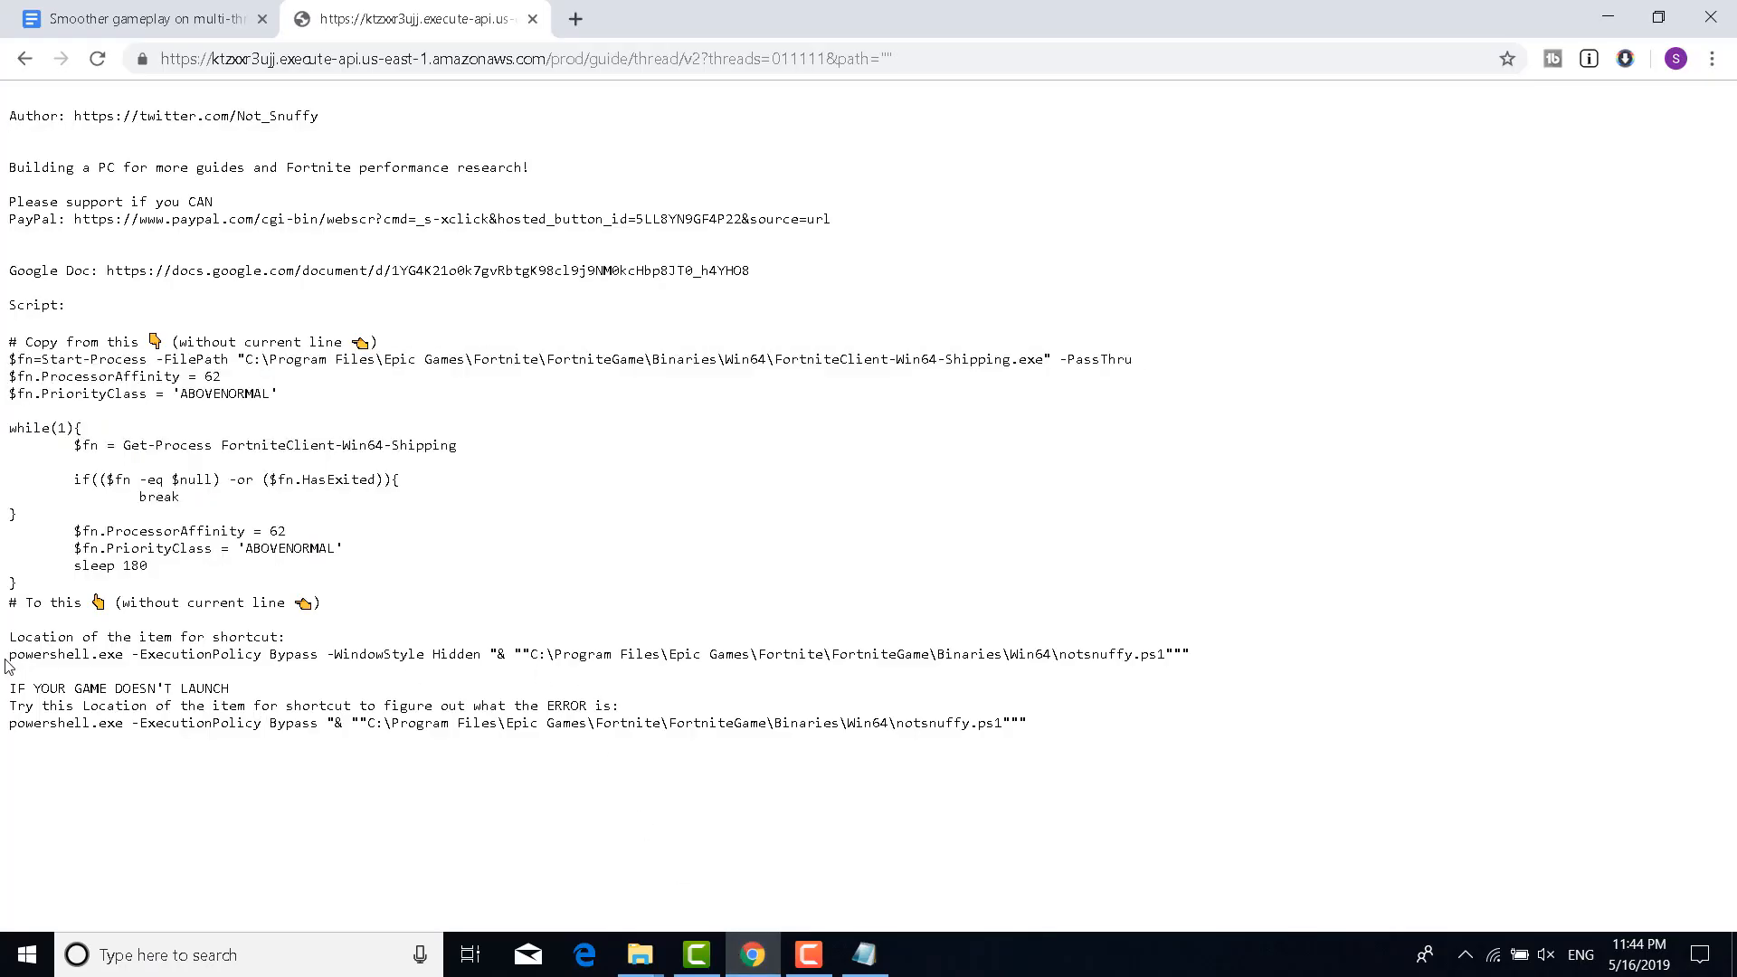
pyautogui.moveTo(9, 655); pyautogui.dragTo(1097, 653)
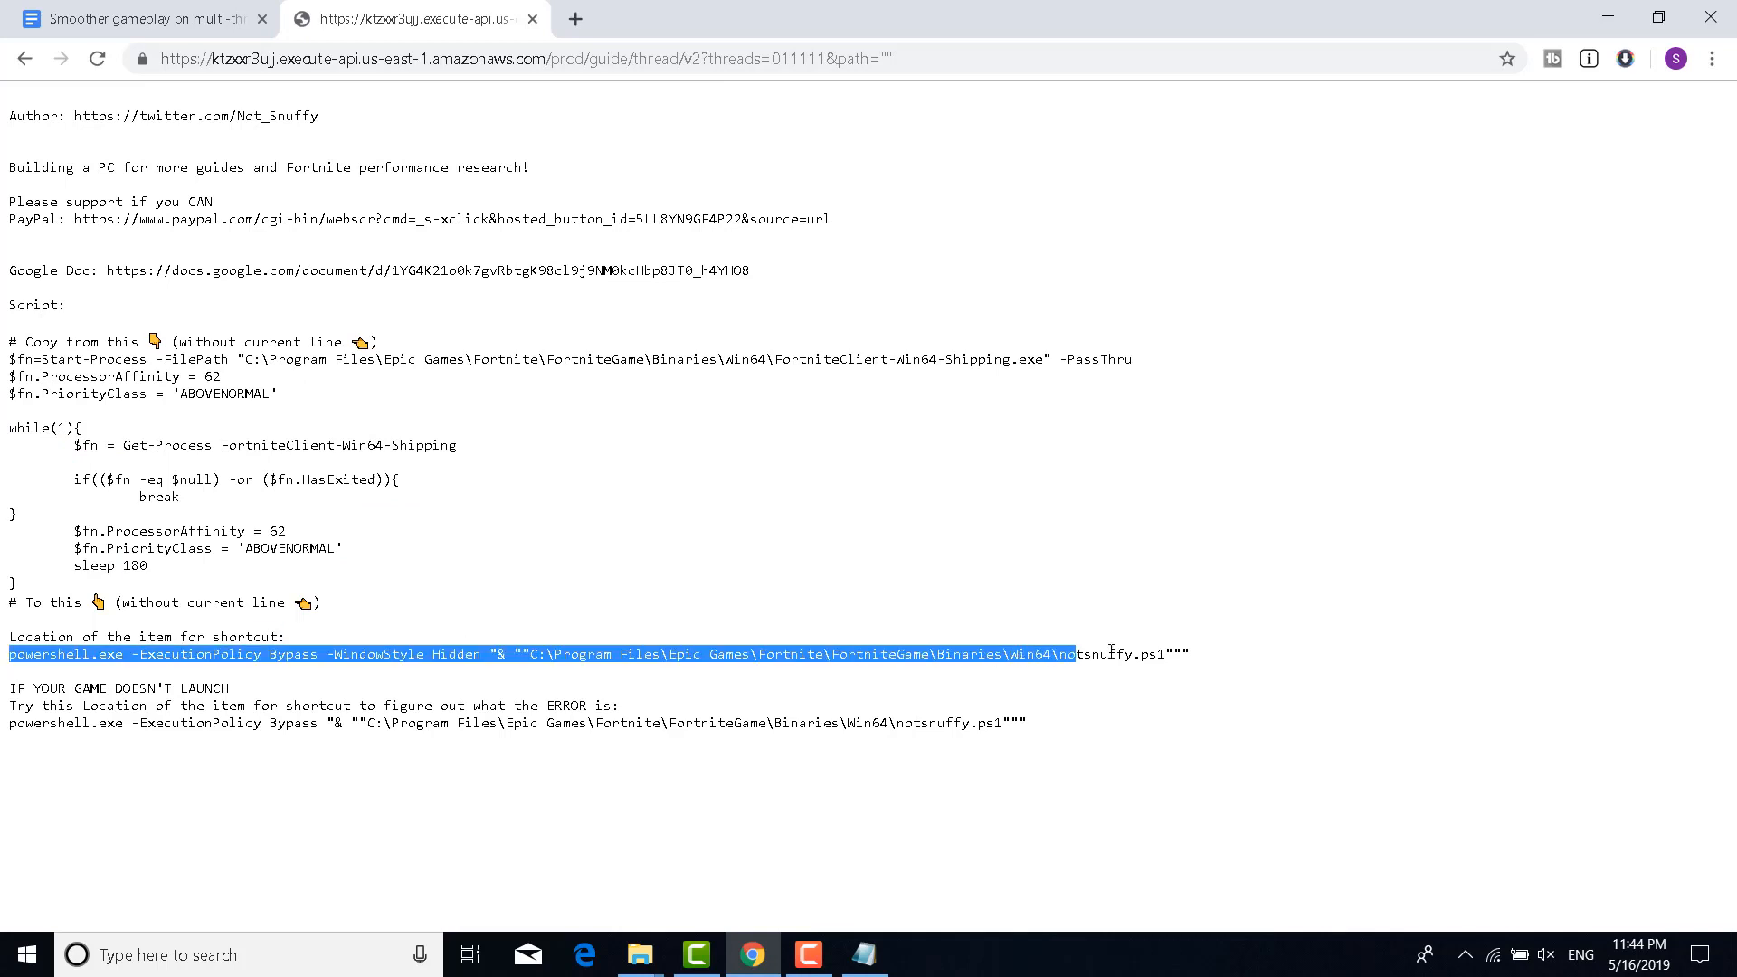
pyautogui.tripleClick(1206, 656)
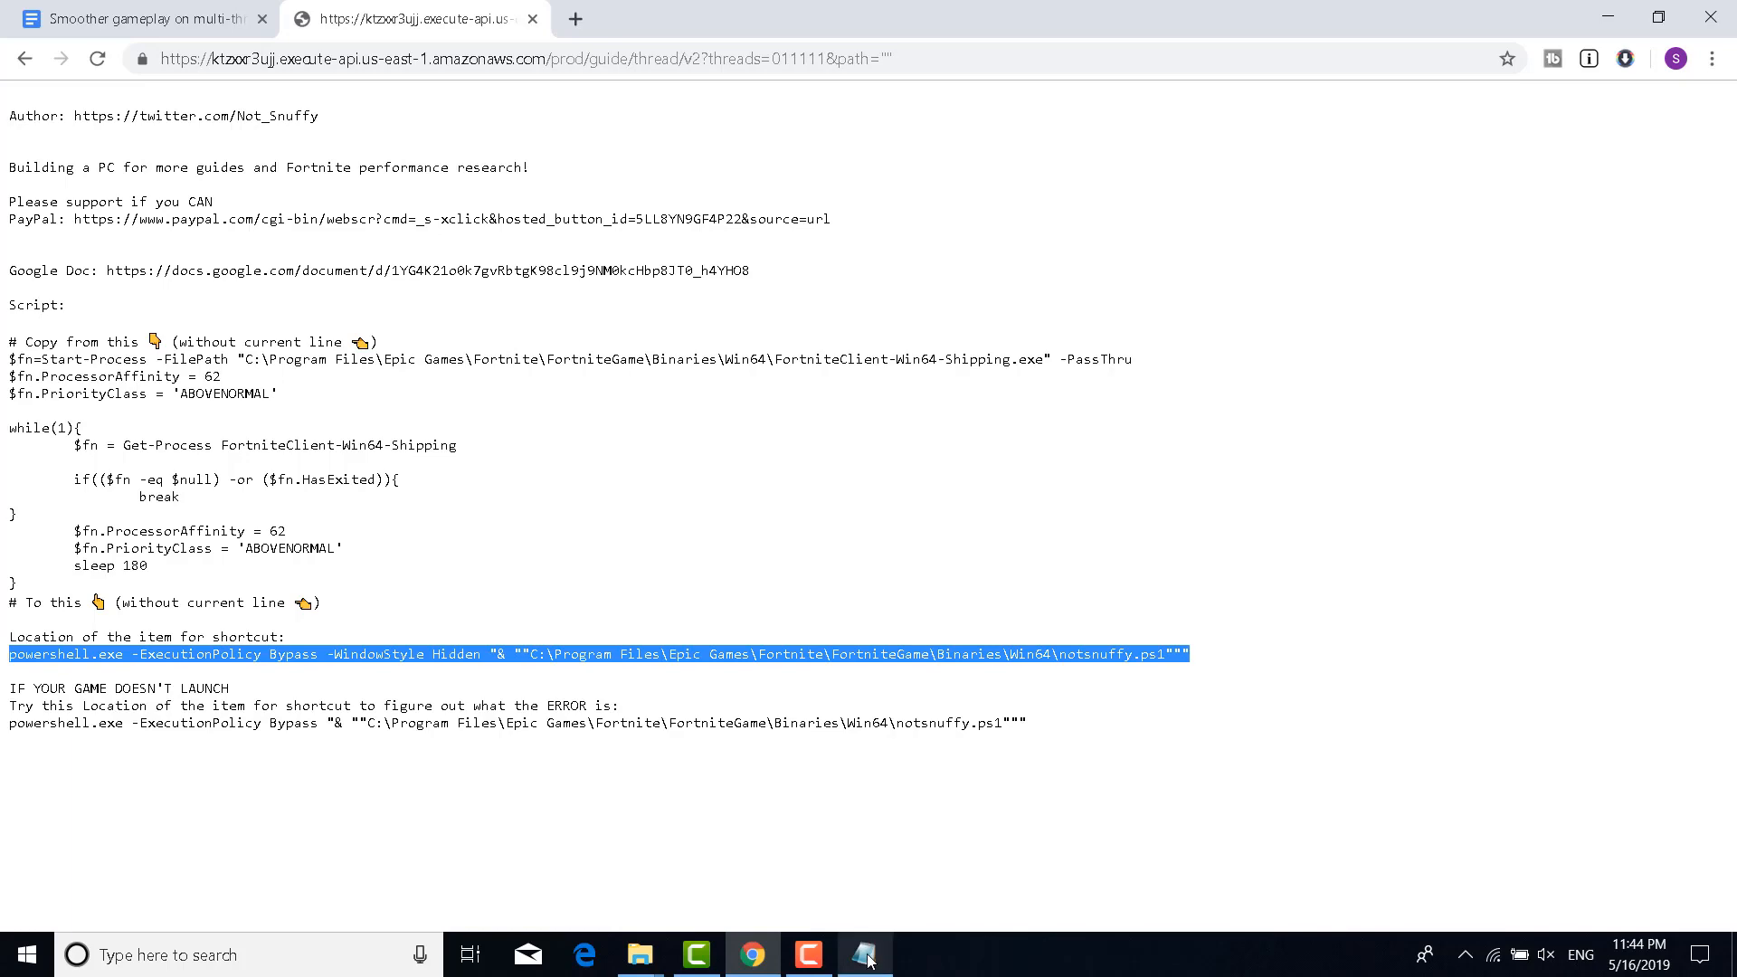
pyautogui.click(1608, 16)
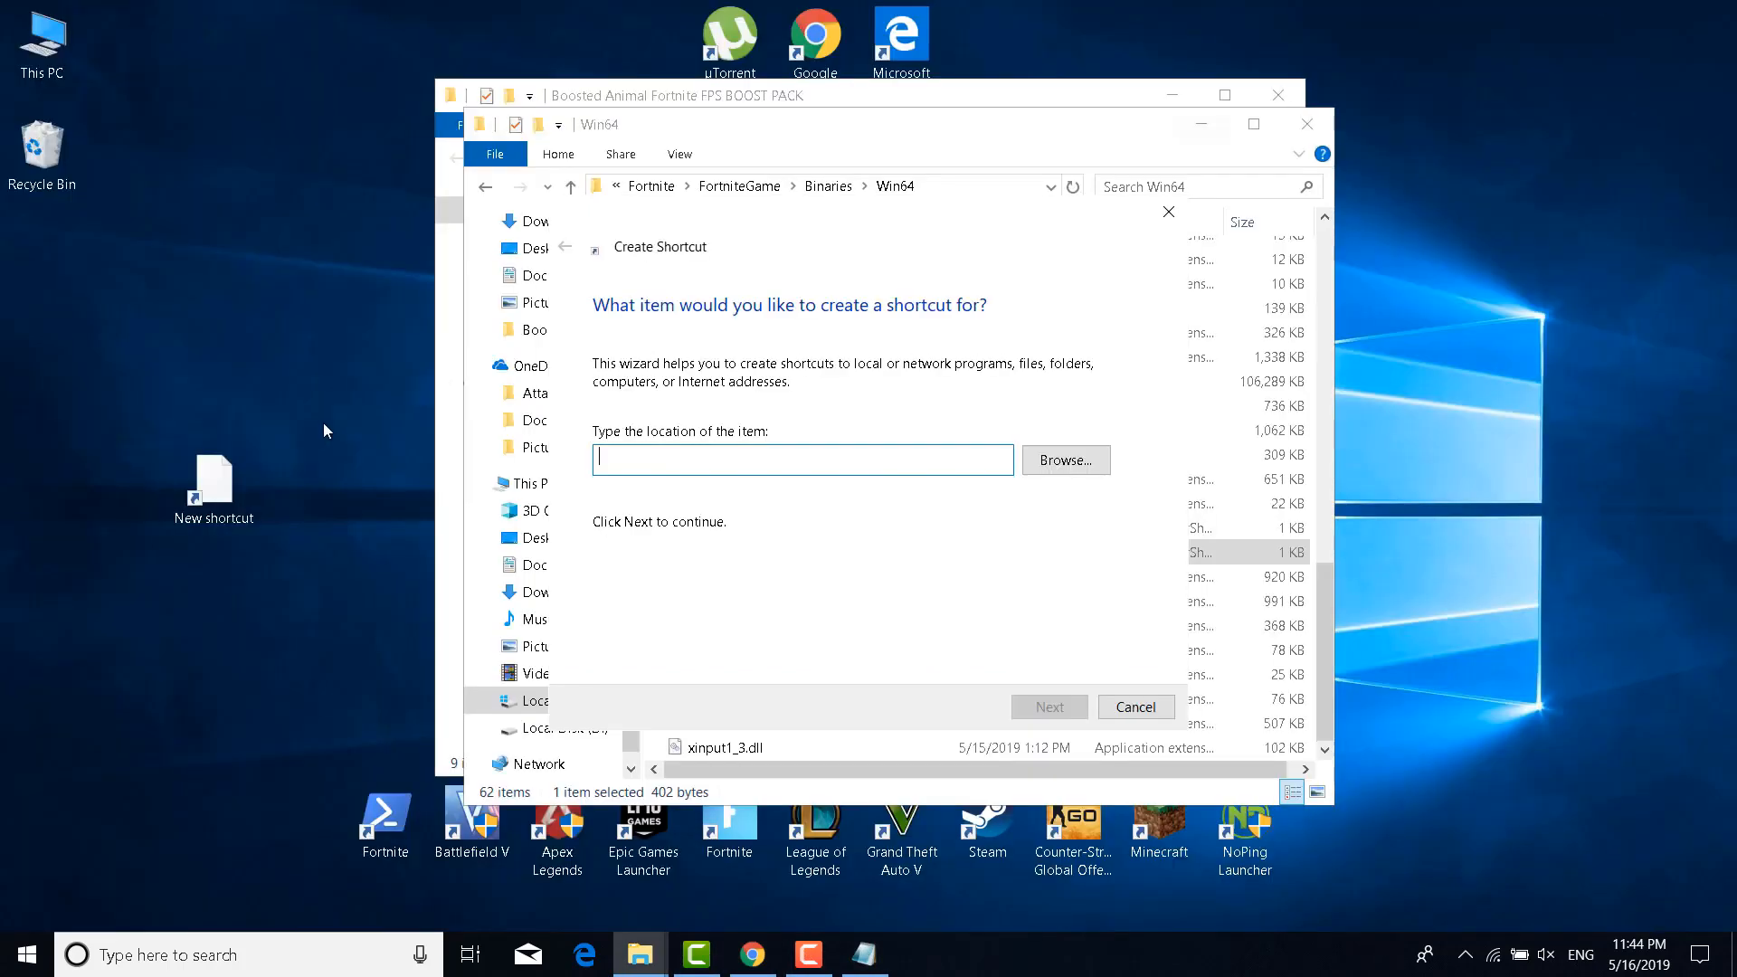
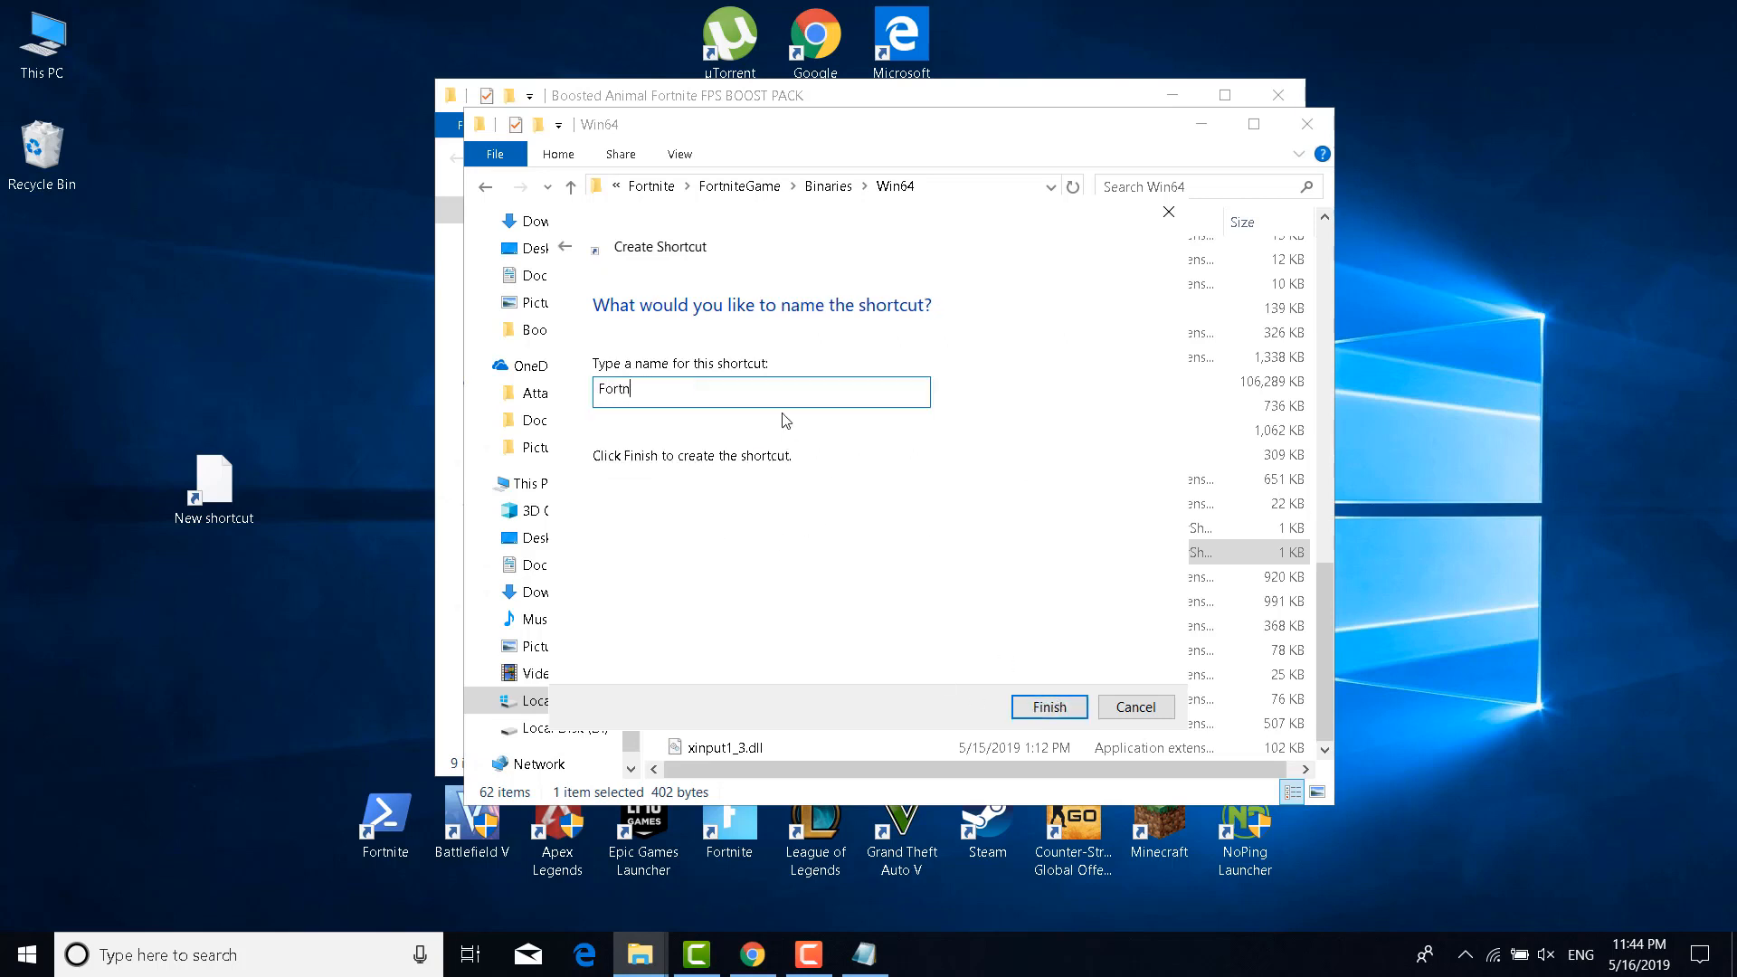
# Name the shortcut 'Fortnite Launcher', test-launch it, and move its icon to the bottom row
pyautogui.write('ite Launcher')
pyautogui.click(1049, 706)
pyautogui.doubleClick(241, 503)
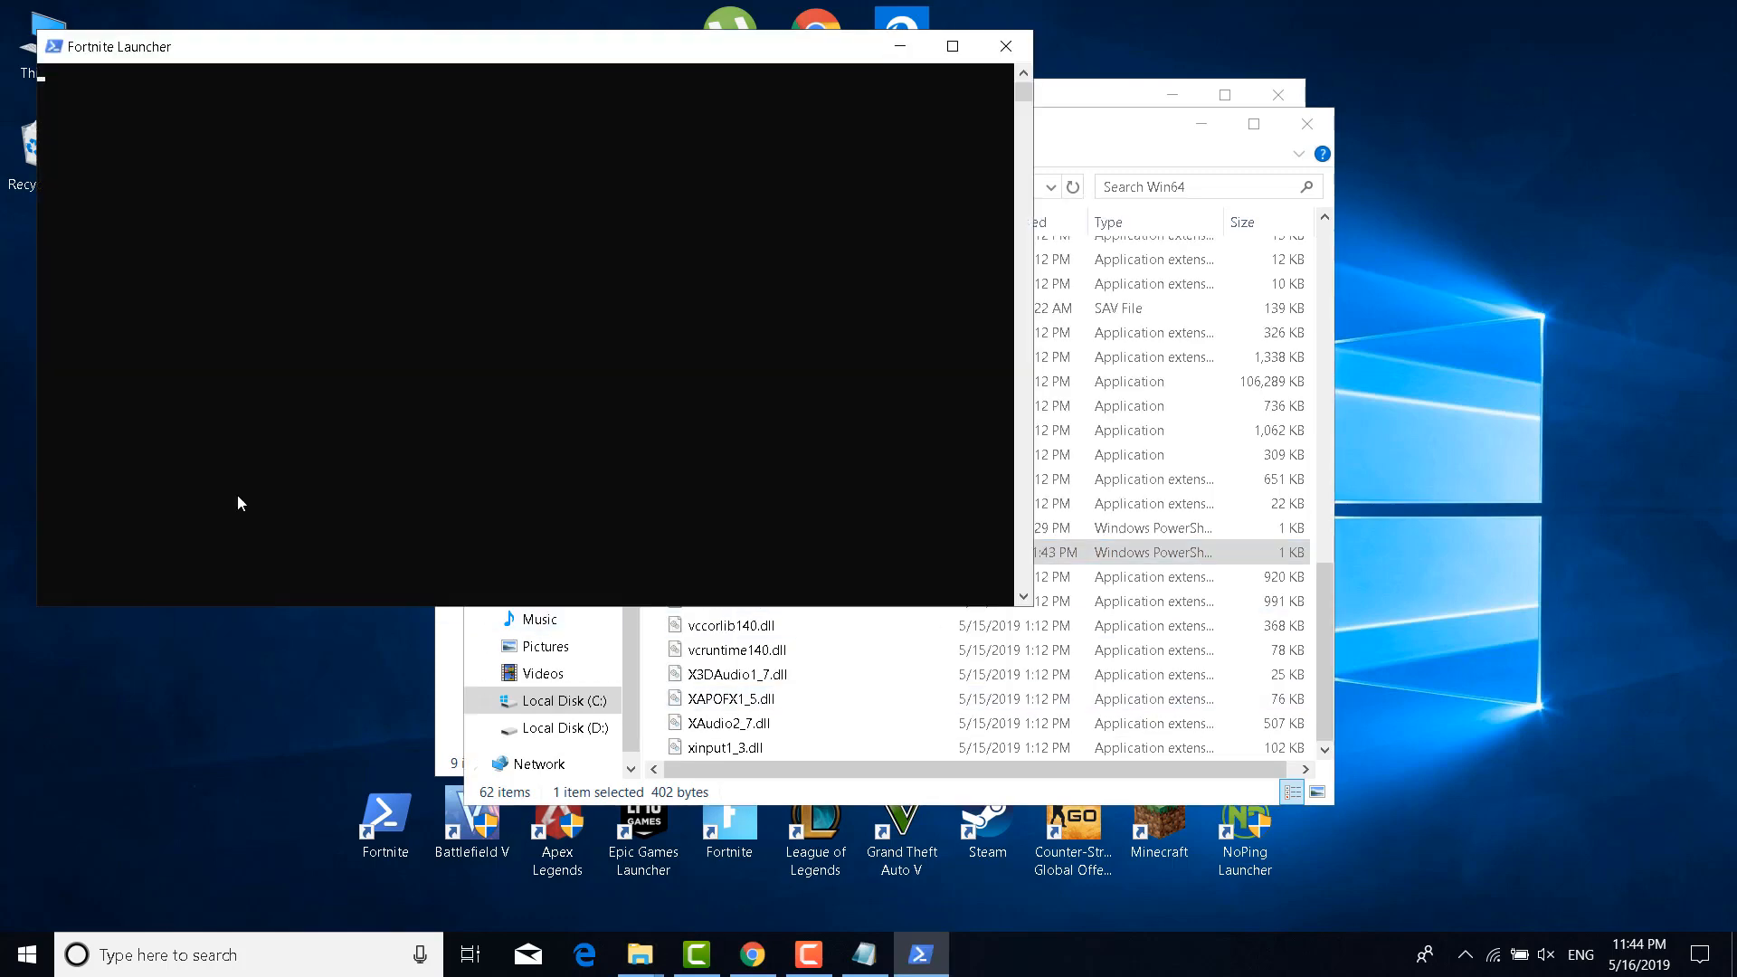
pyautogui.click(1005, 47)
pyautogui.moveTo(215, 496); pyautogui.dragTo(262, 827)
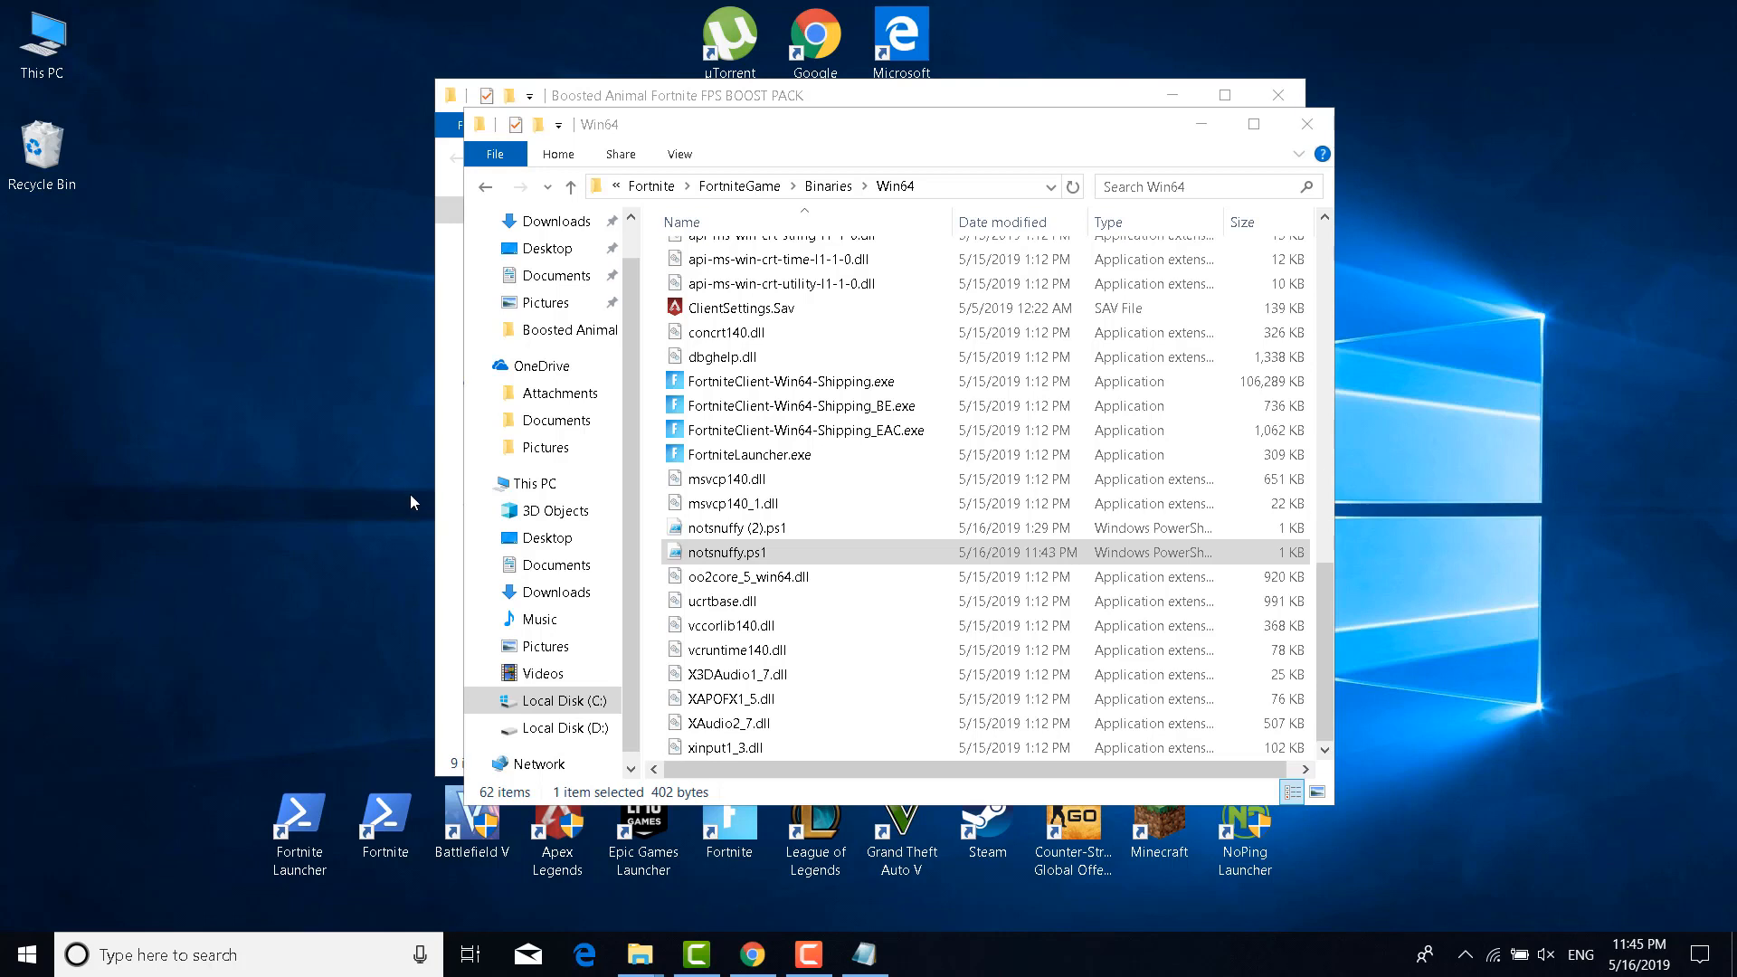
# Close the Win64 folder and Chrome, and discard the unsaved Multi Thread Rendering notes
pyautogui.click(1306, 124)
pyautogui.click(753, 955)
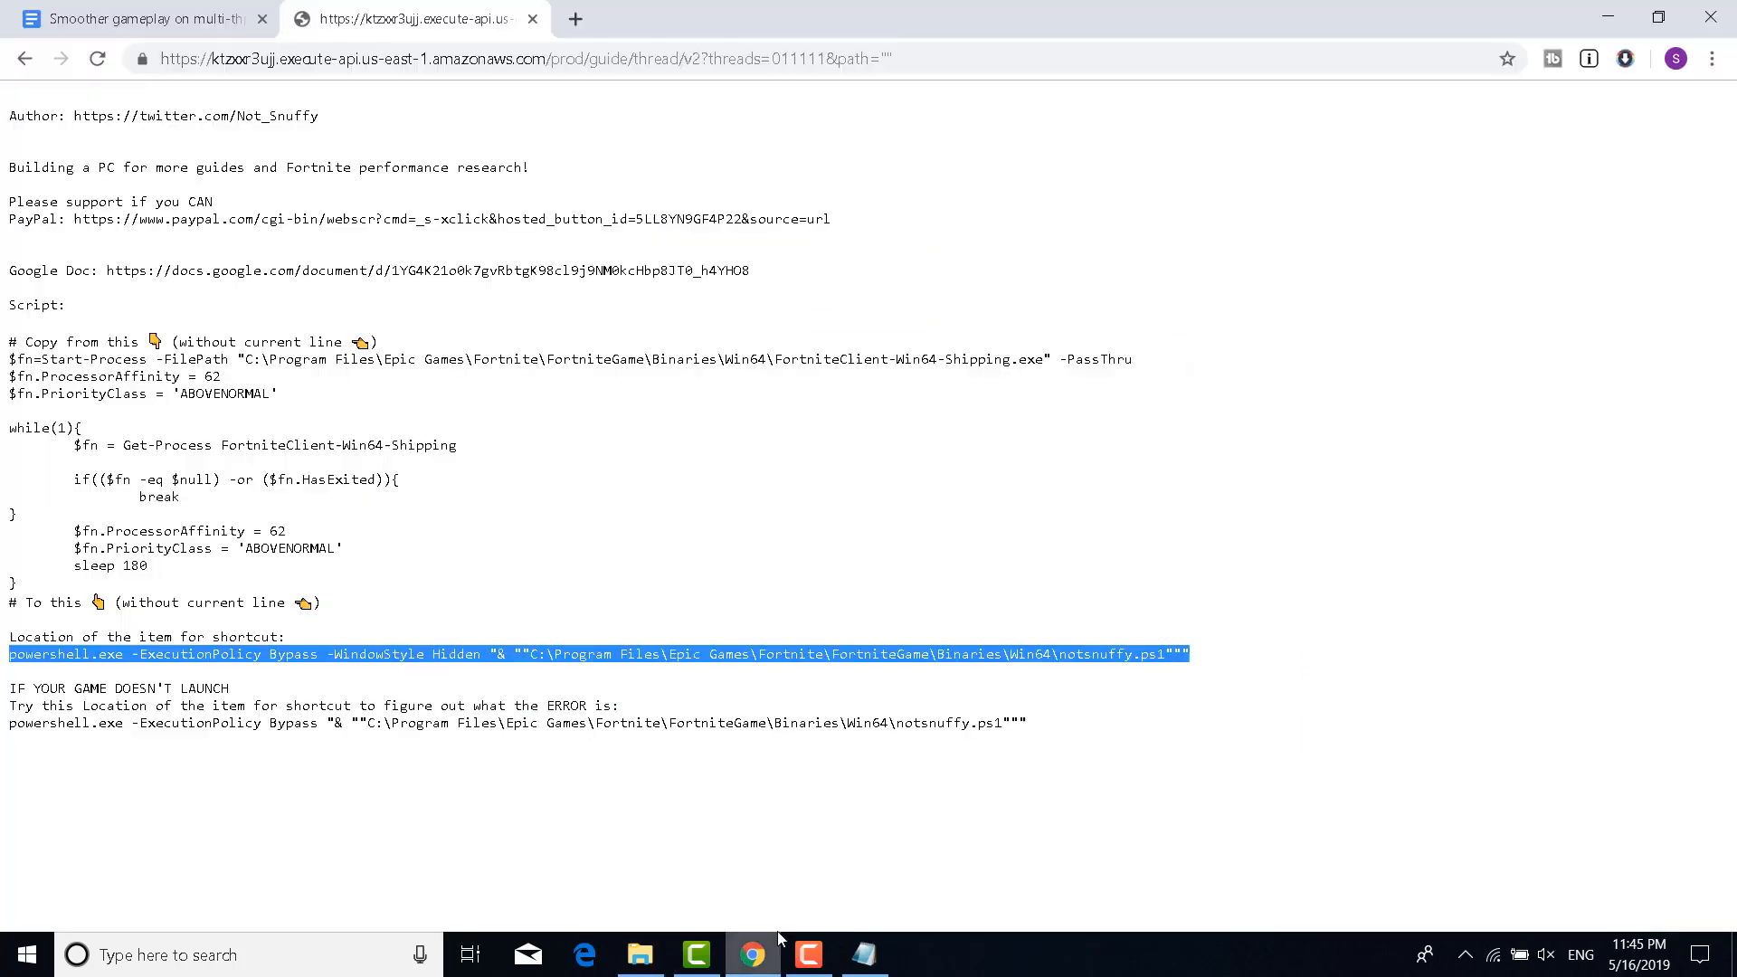
pyautogui.click(1718, 12)
pyautogui.click(808, 954)
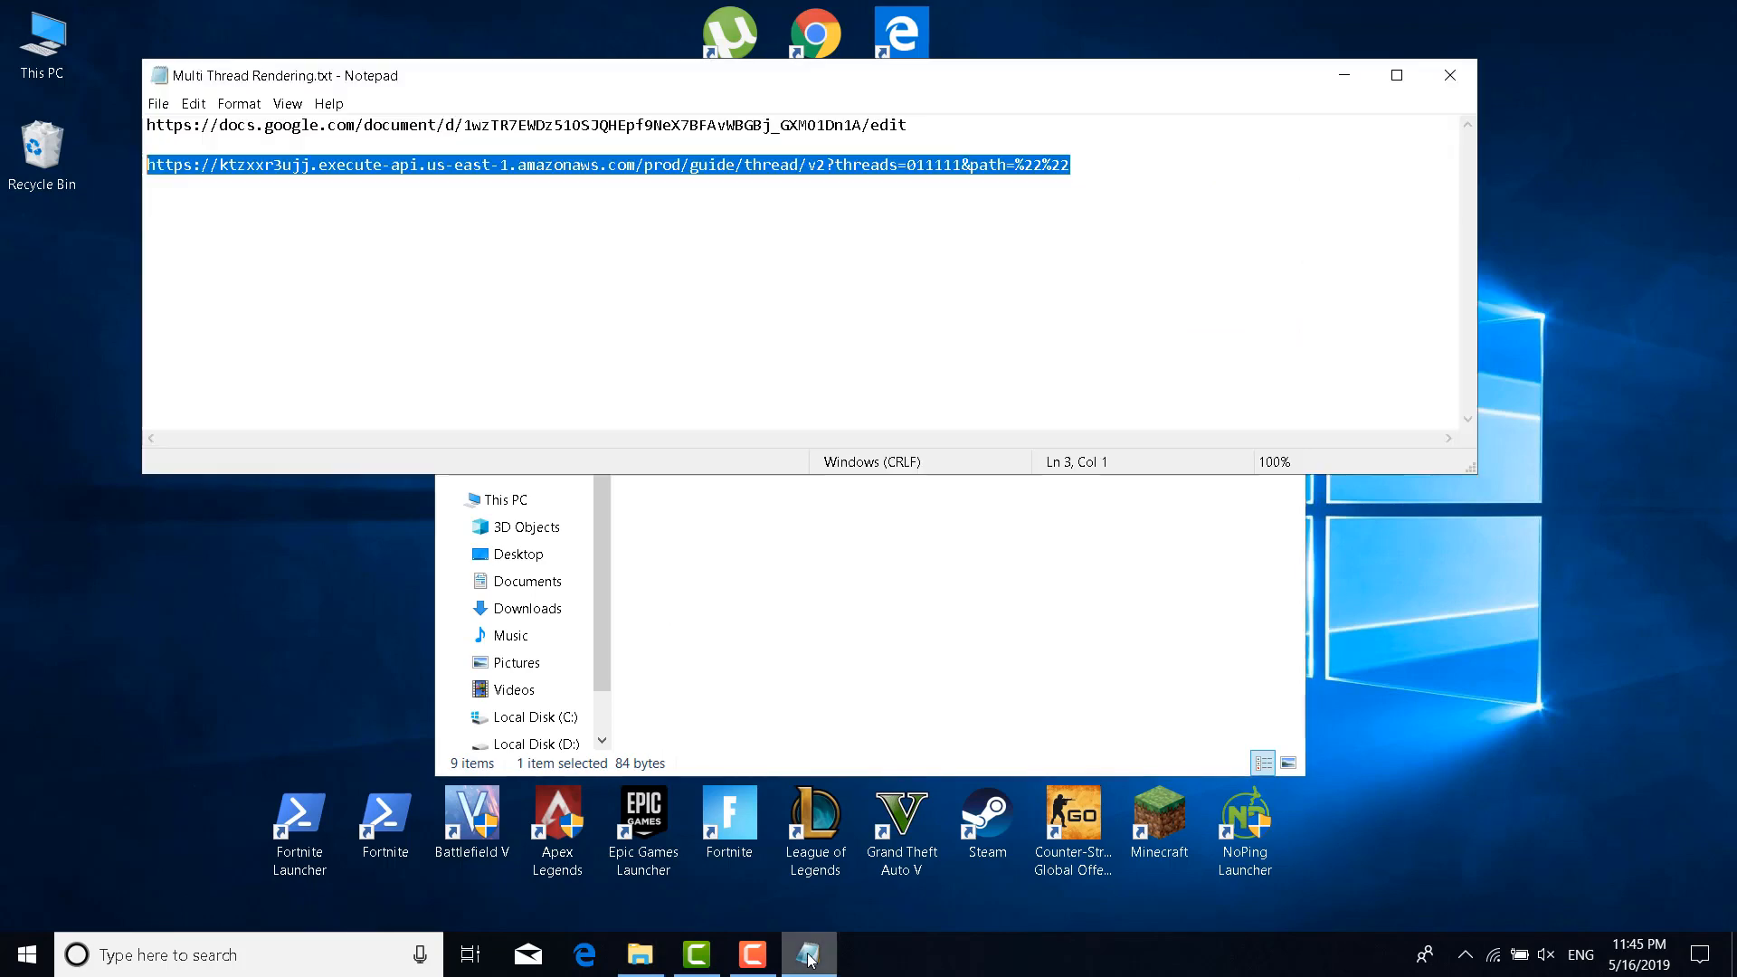
pyautogui.click(1449, 81)
pyautogui.click(901, 508)
pyautogui.click(959, 662)
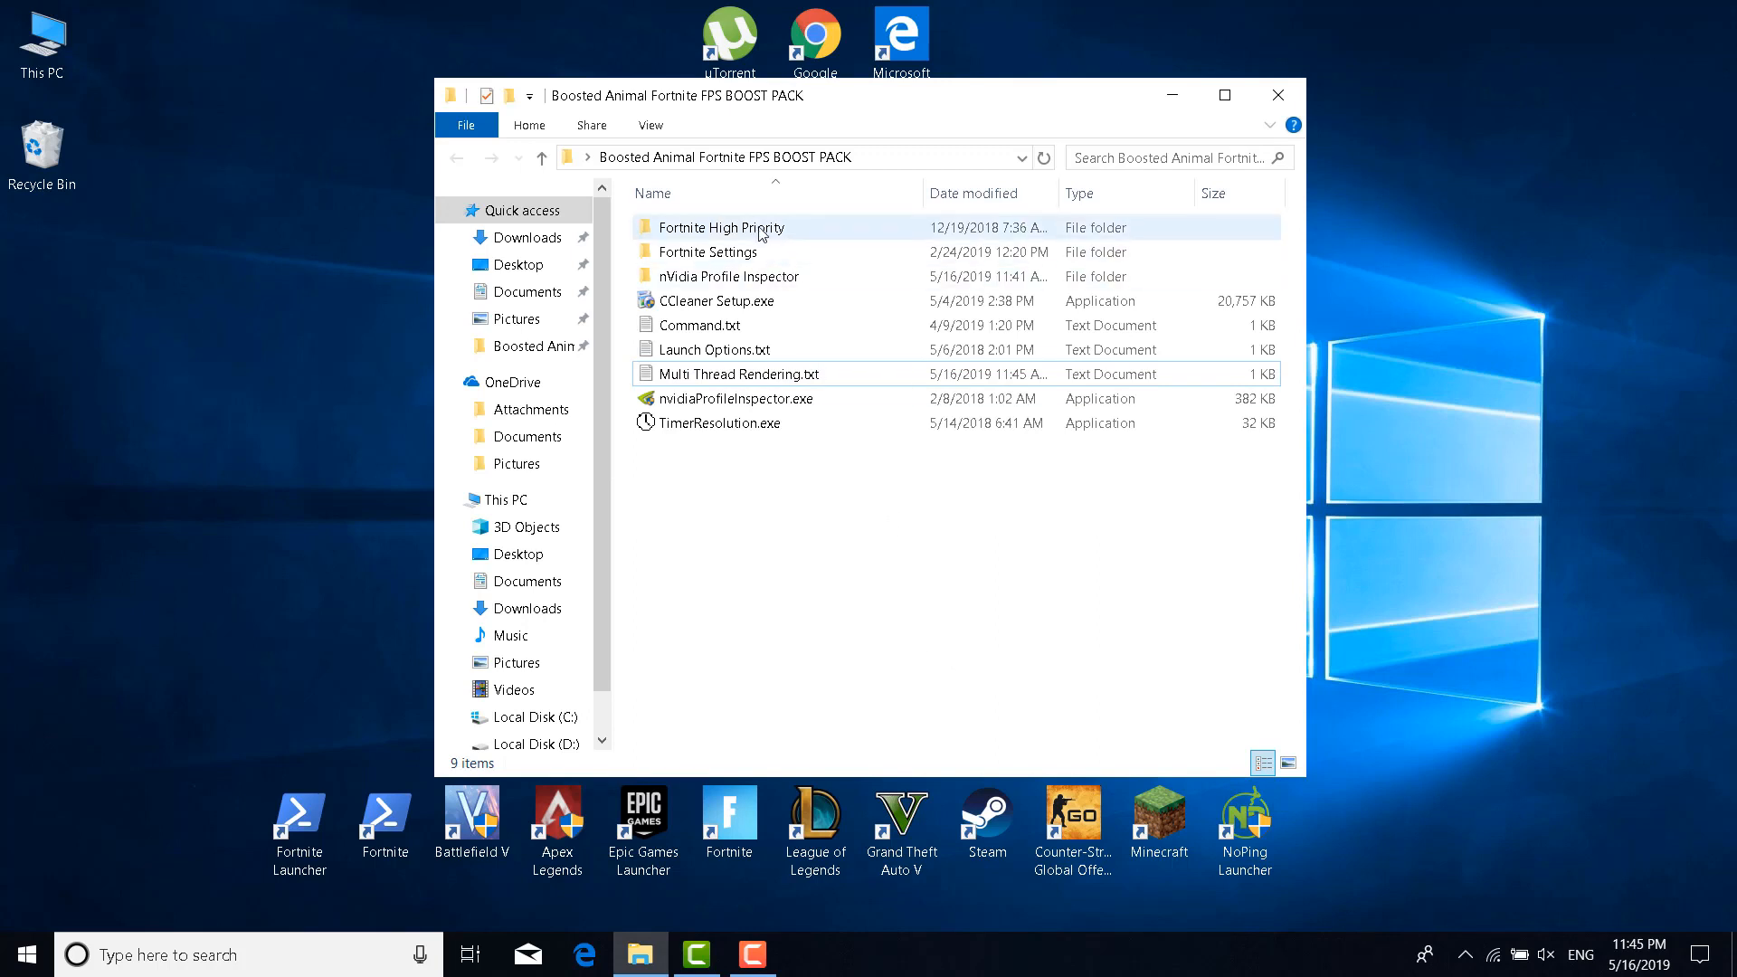
# Merge FortniteHighPriority.reg into the registry from the Fortnite High Priority folder, then go back
pyautogui.moveTo(762, 234)
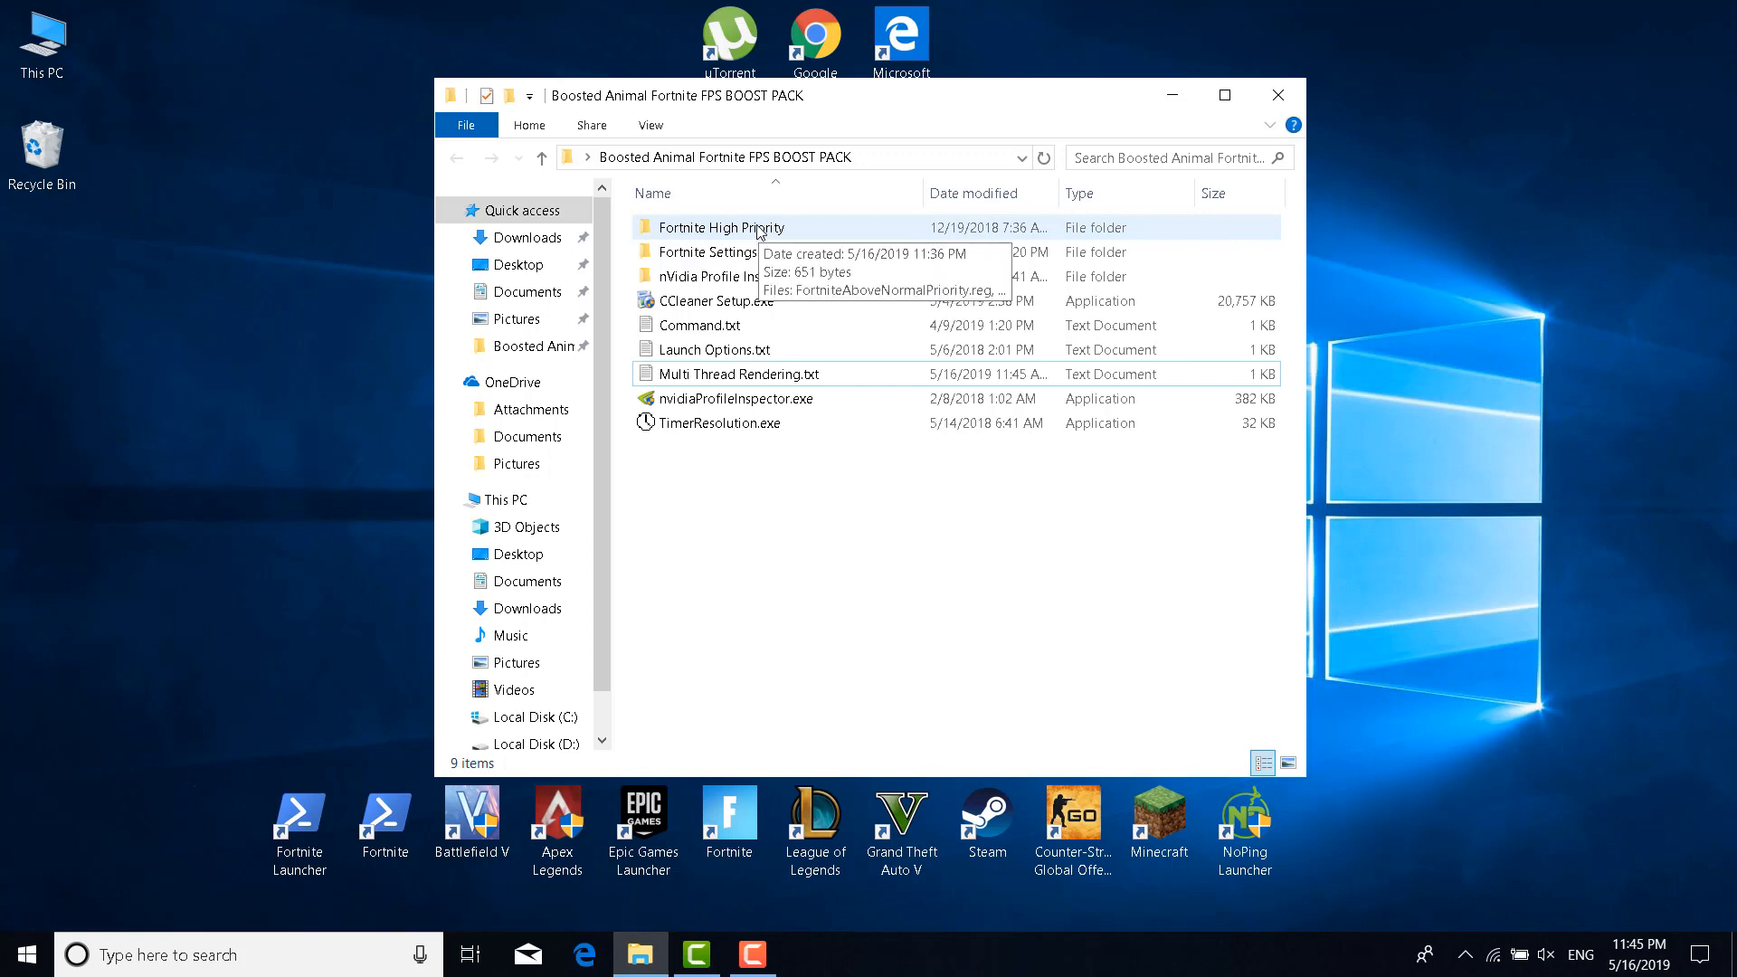
pyautogui.doubleClick(760, 232)
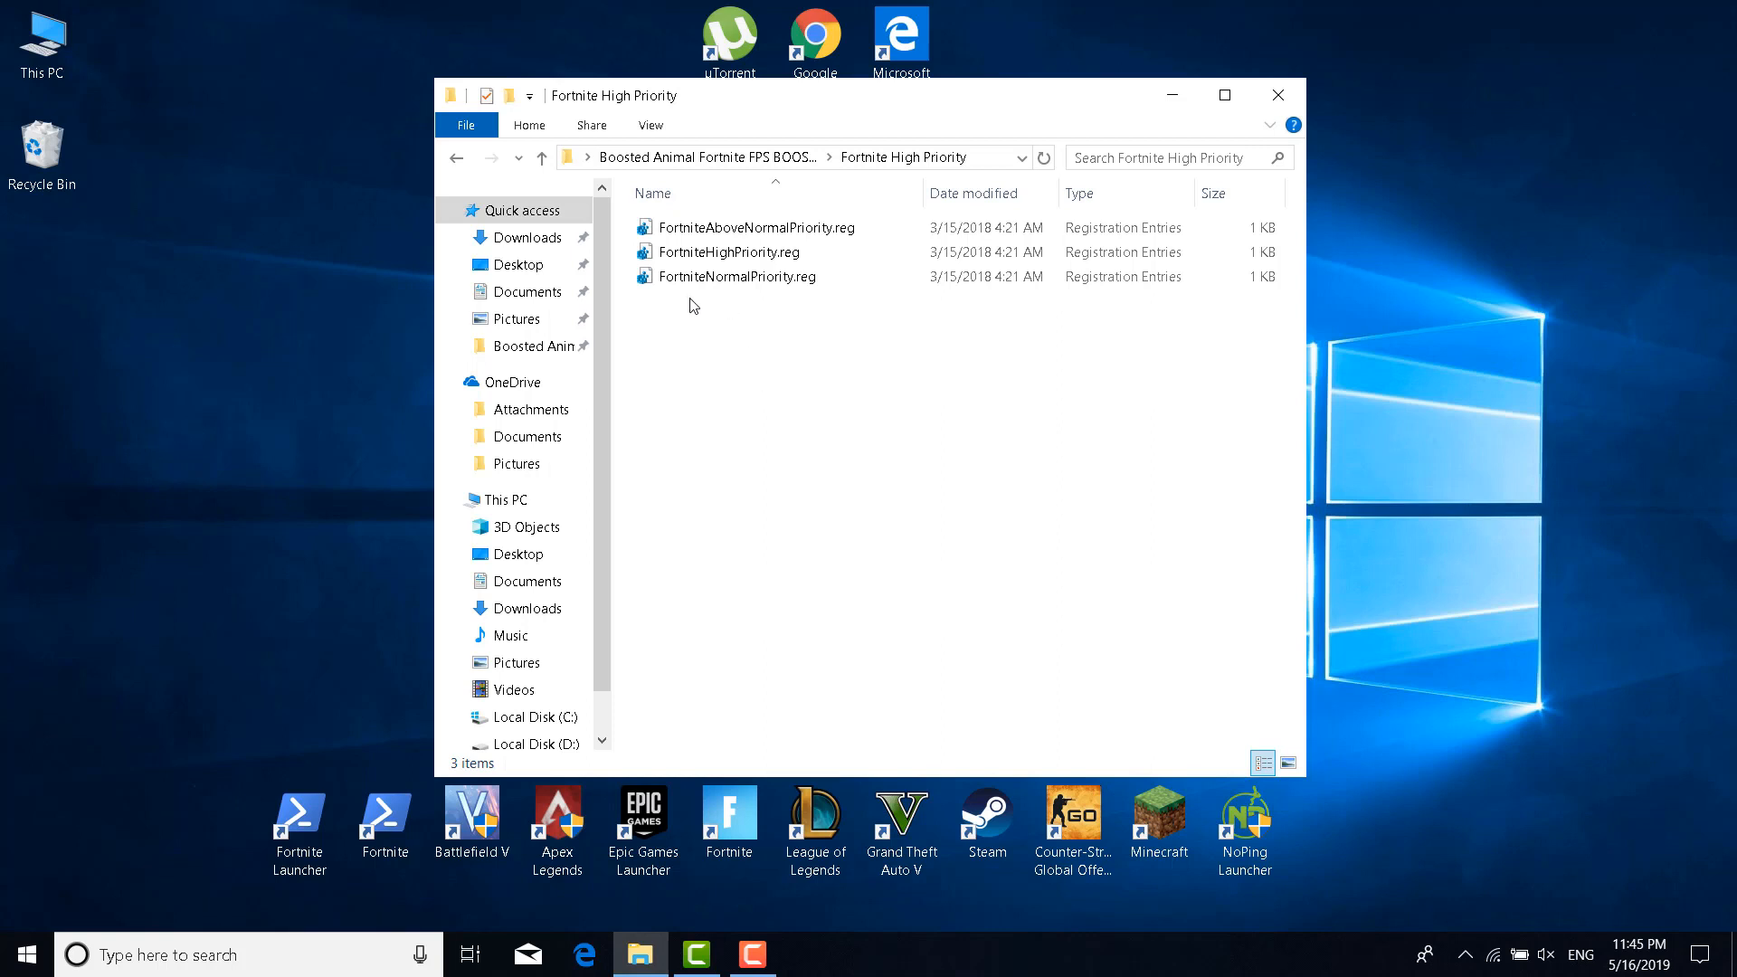
pyautogui.doubleClick(794, 256)
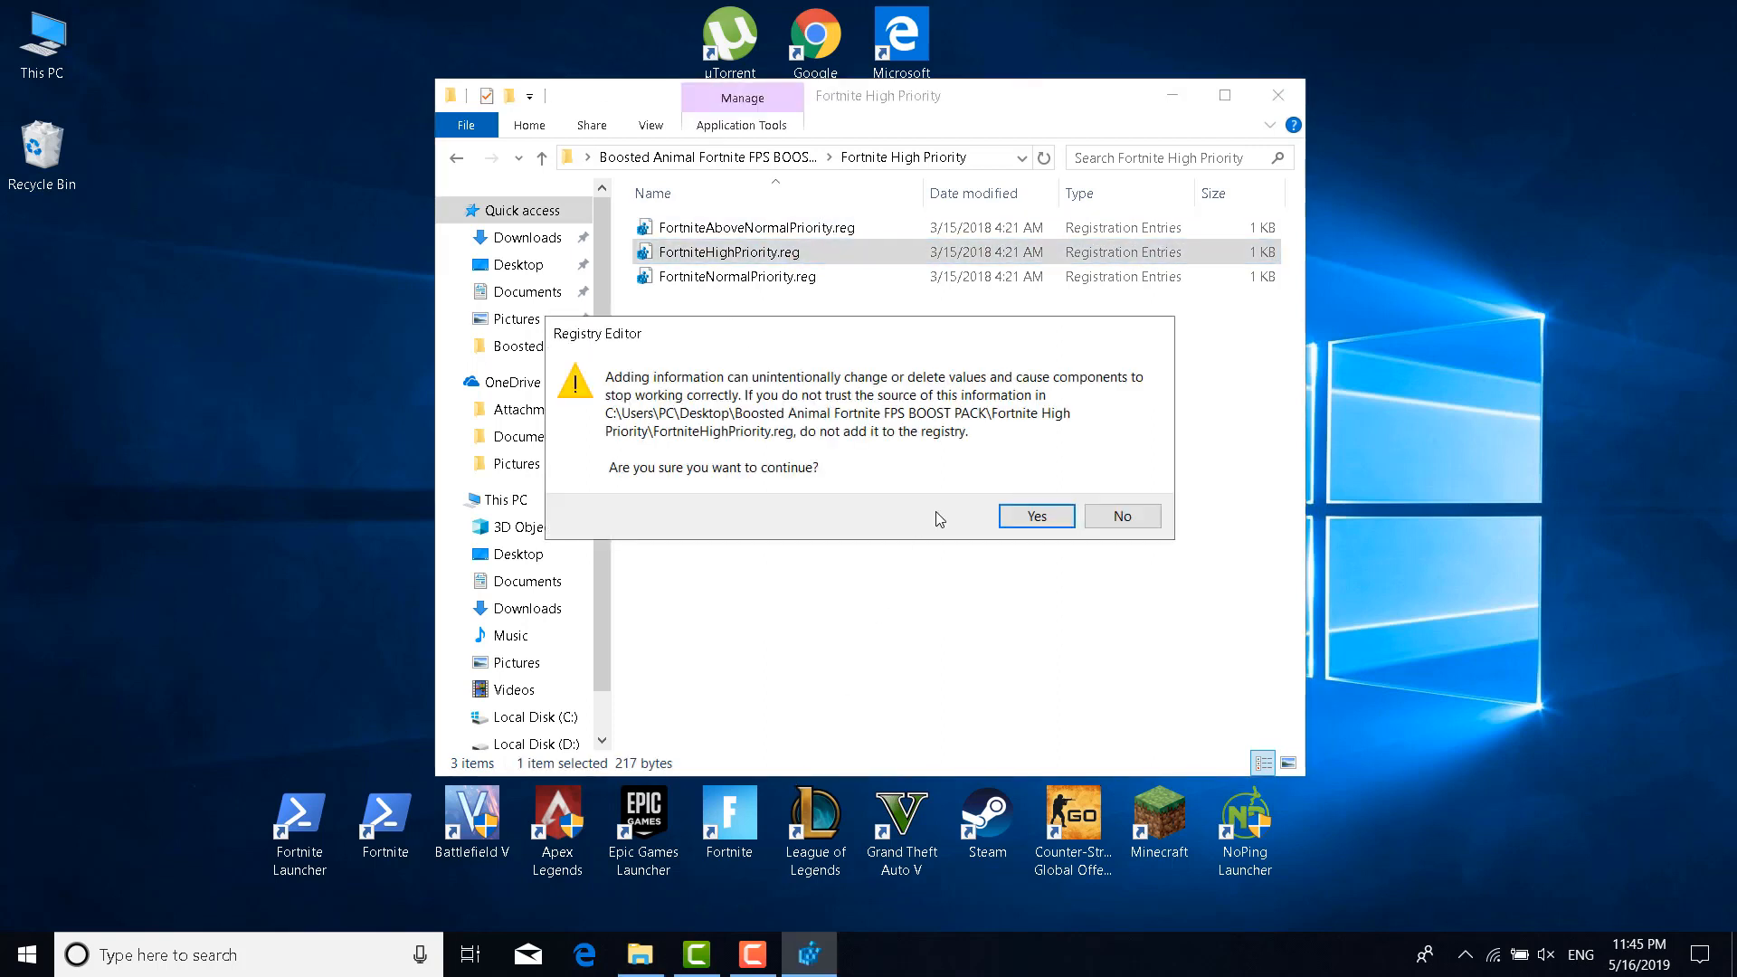
pyautogui.click(1003, 522)
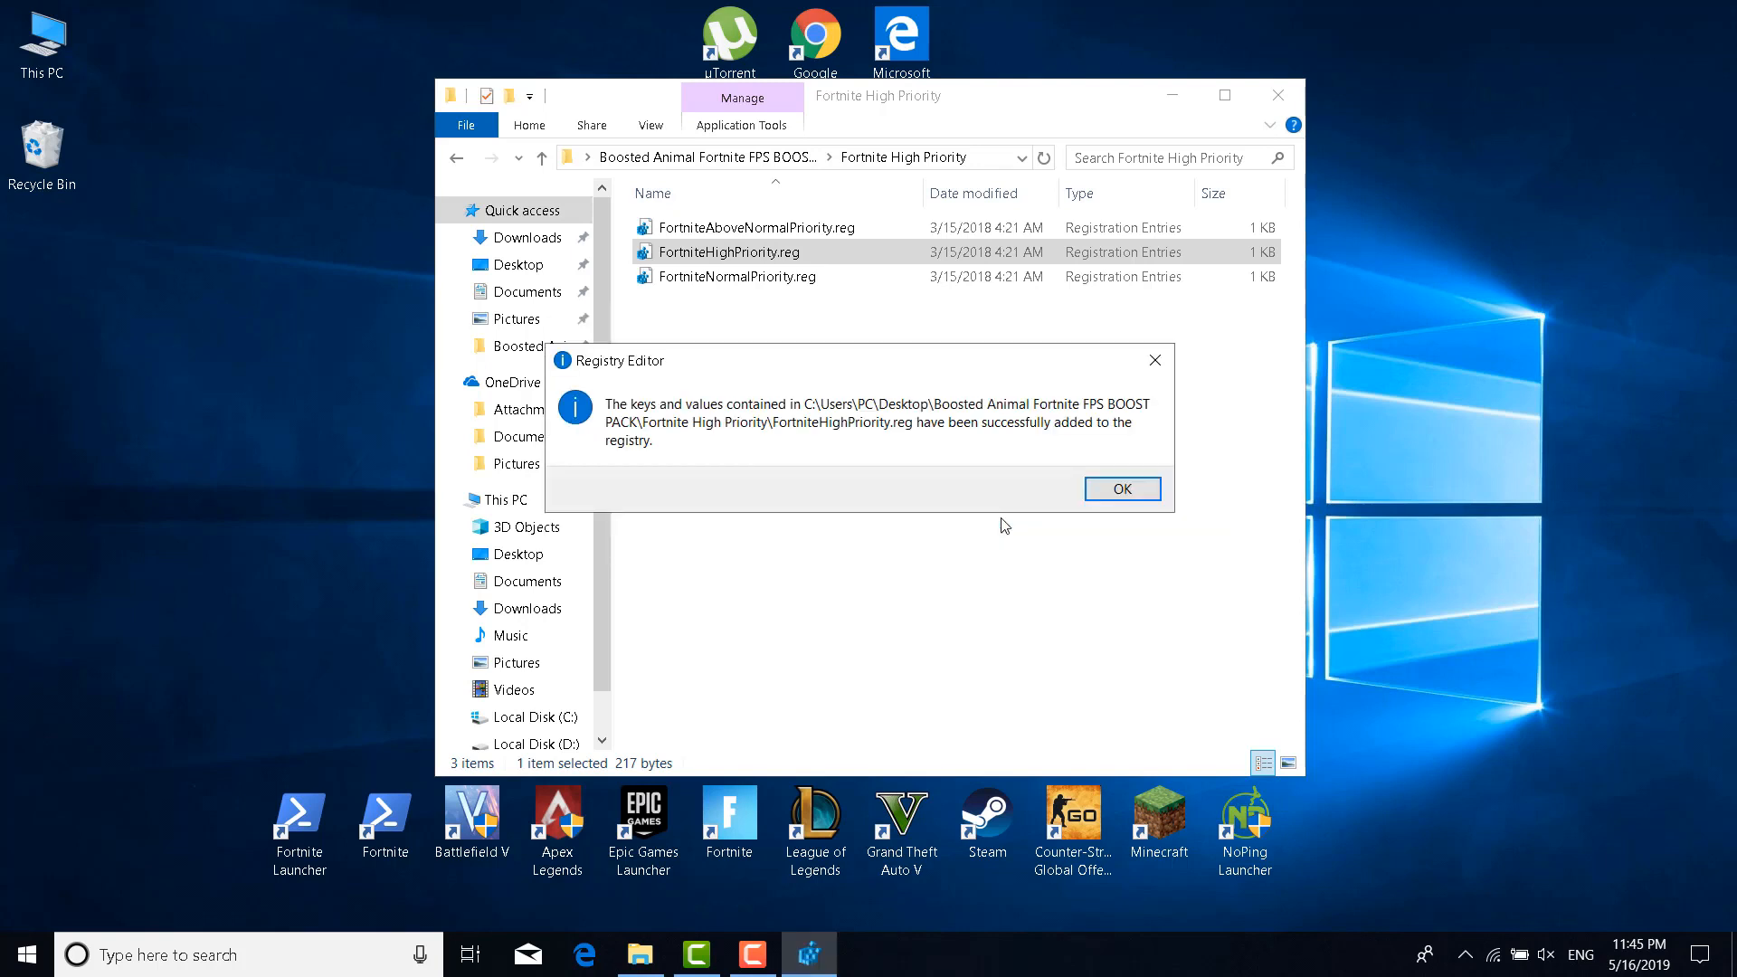
pyautogui.click(1110, 486)
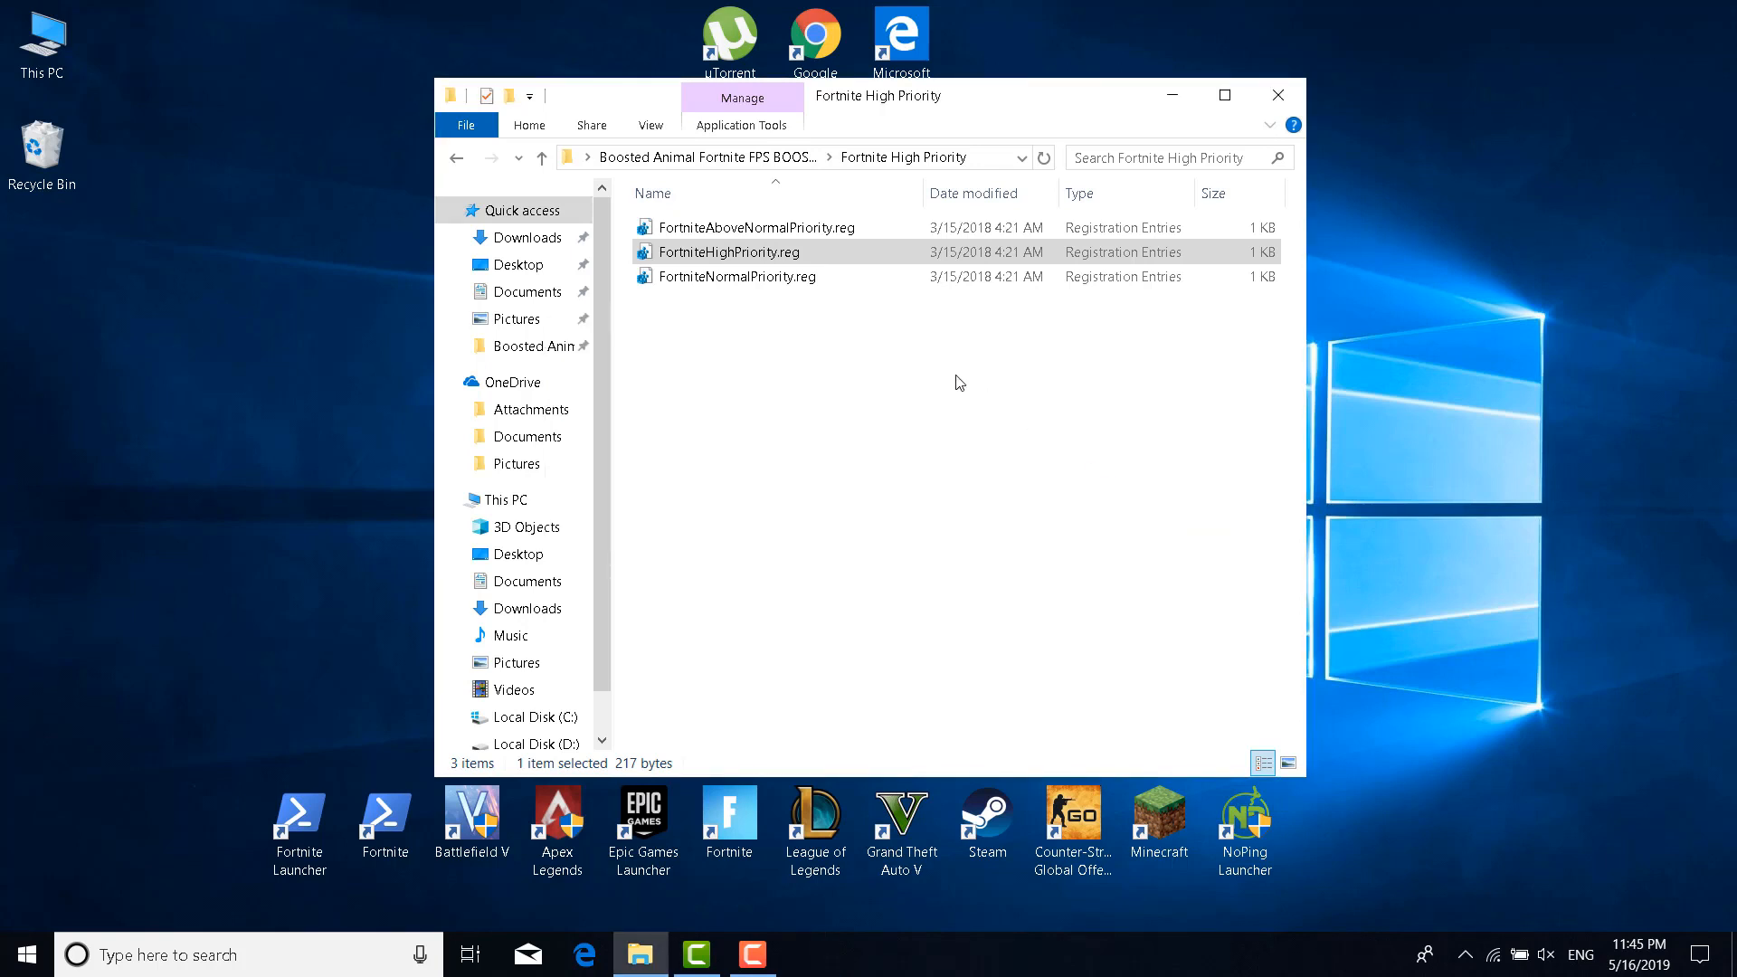
pyautogui.click(767, 396)
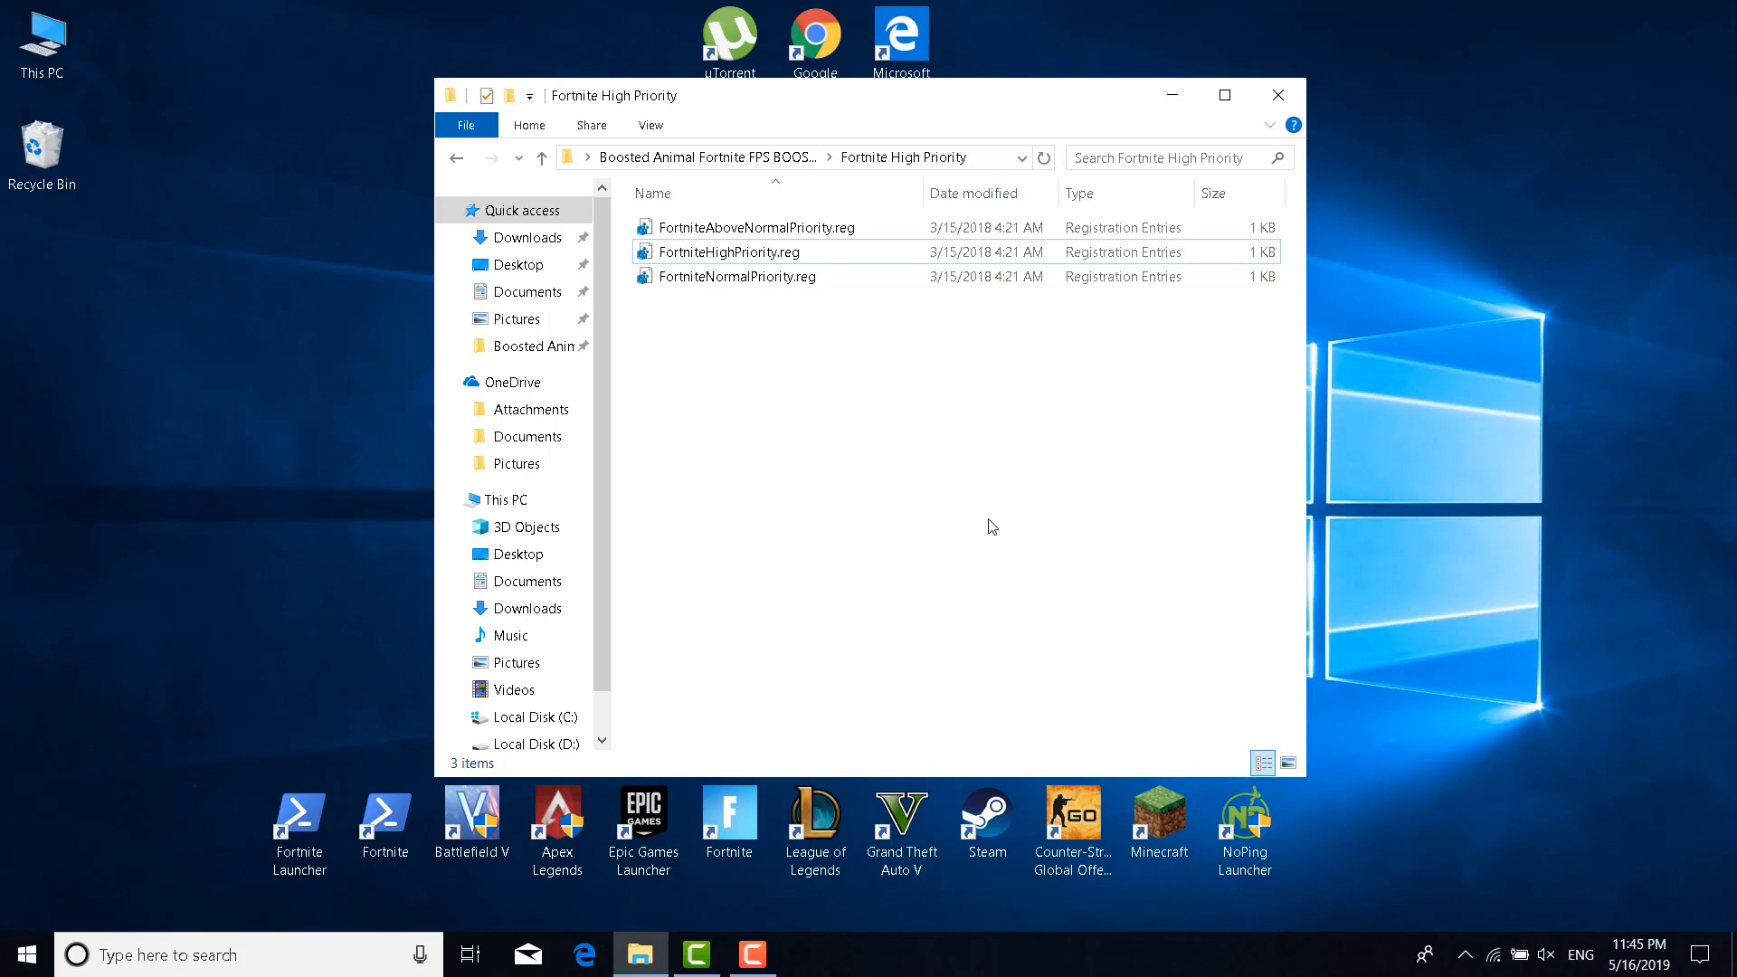
pyautogui.click(458, 160)
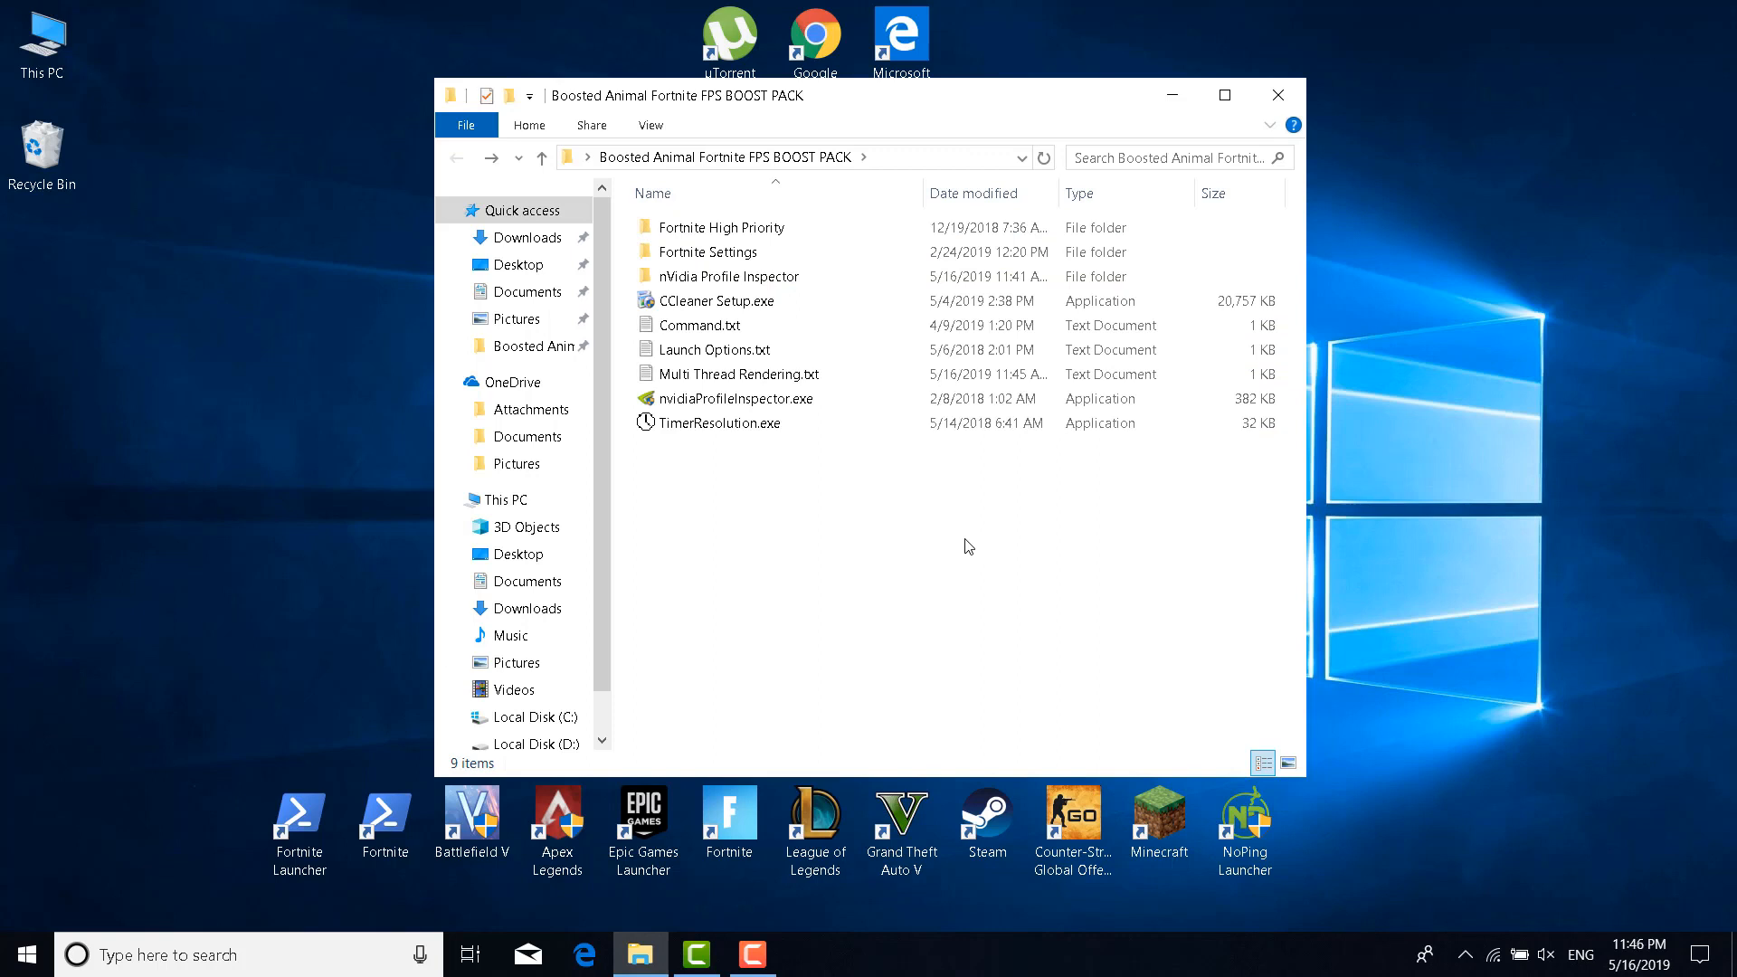
# Install and launch CCleaner, then go to Custom Clean
pyautogui.click(731, 304)
pyautogui.doubleClick(730, 306)
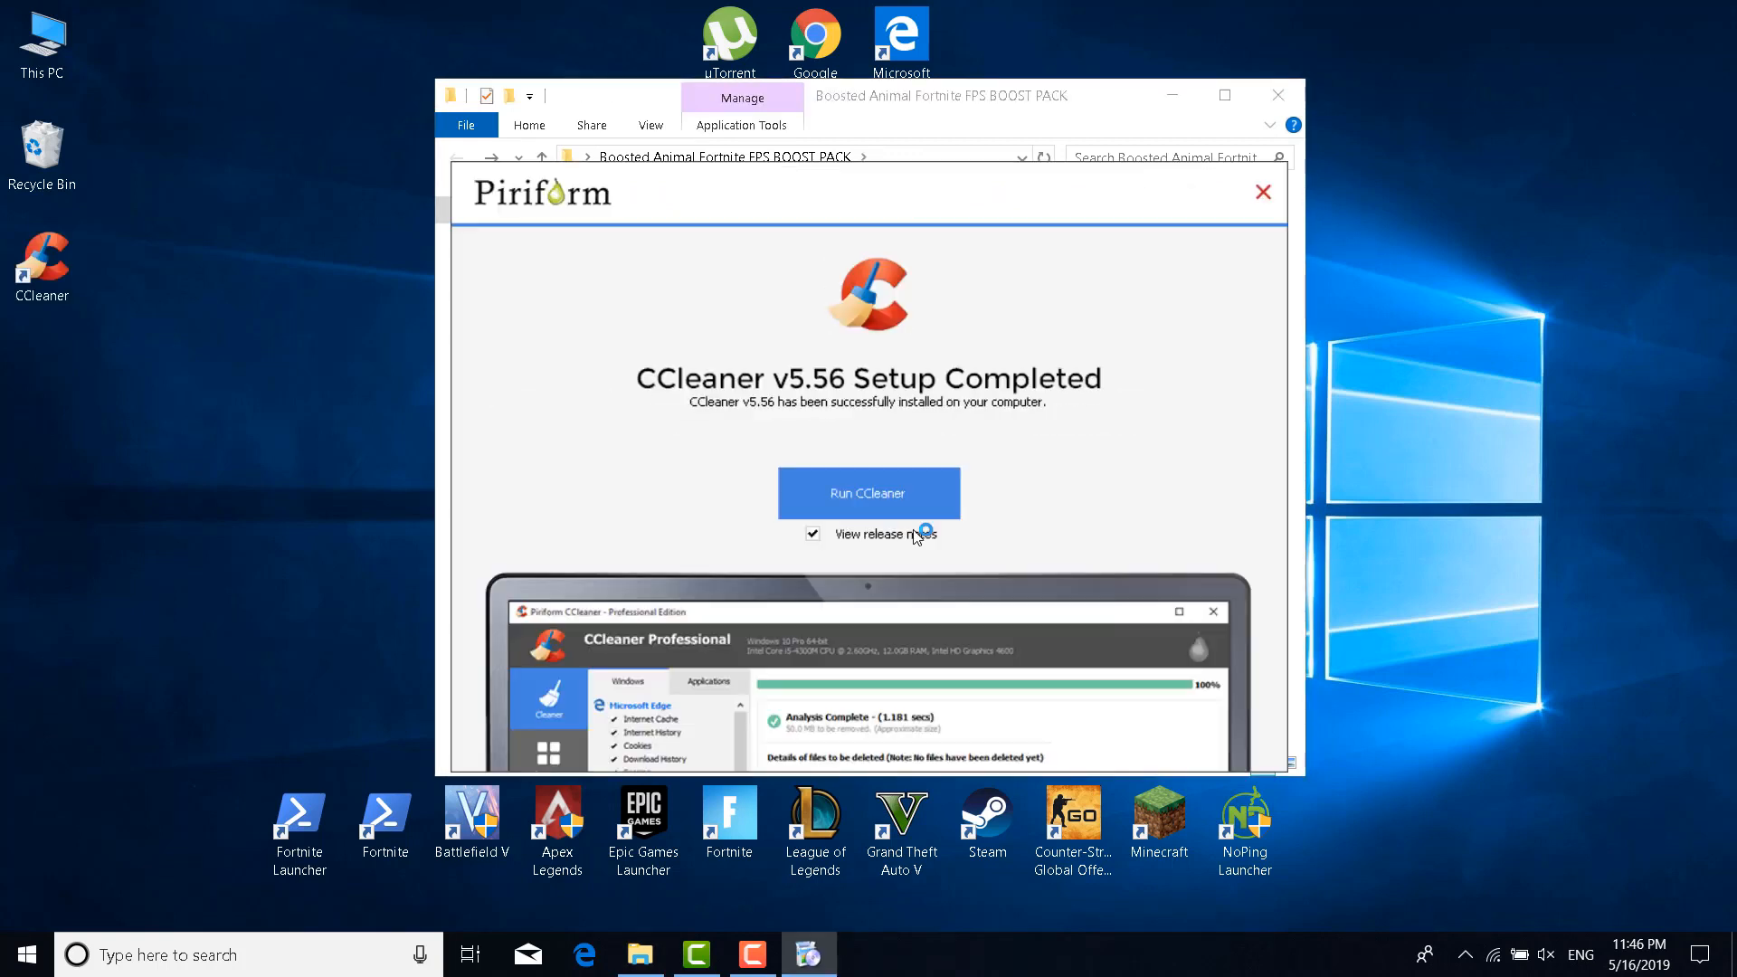
pyautogui.click(911, 506)
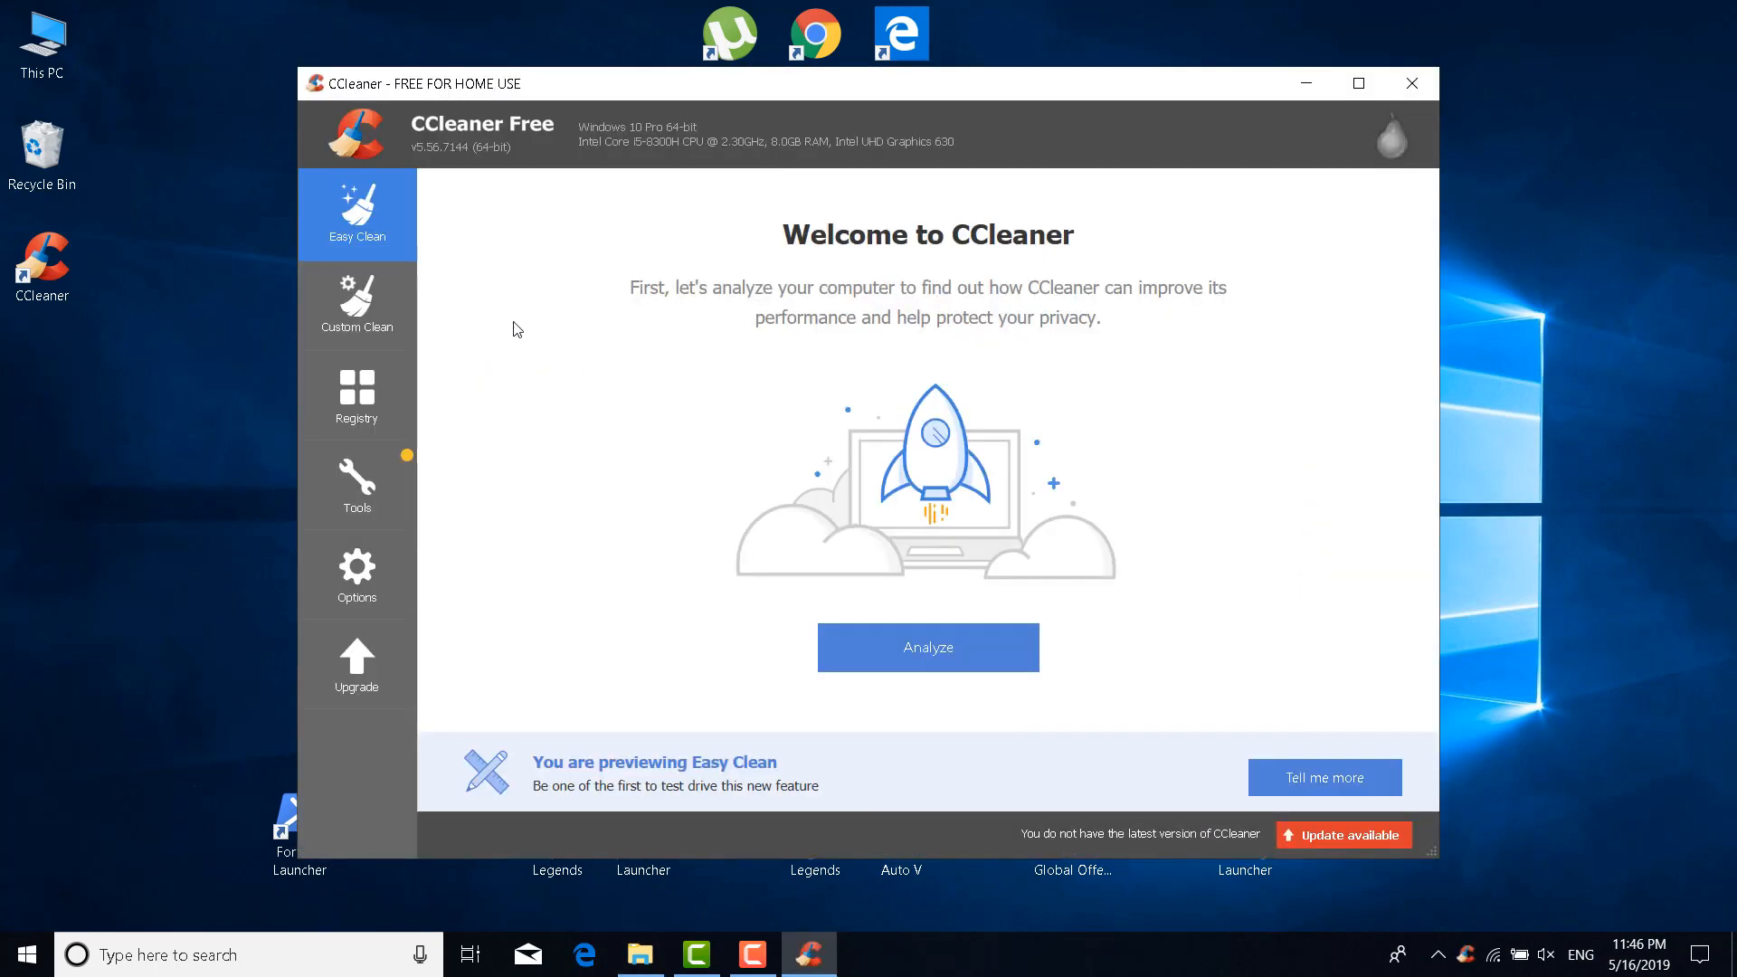
pyautogui.click(388, 306)
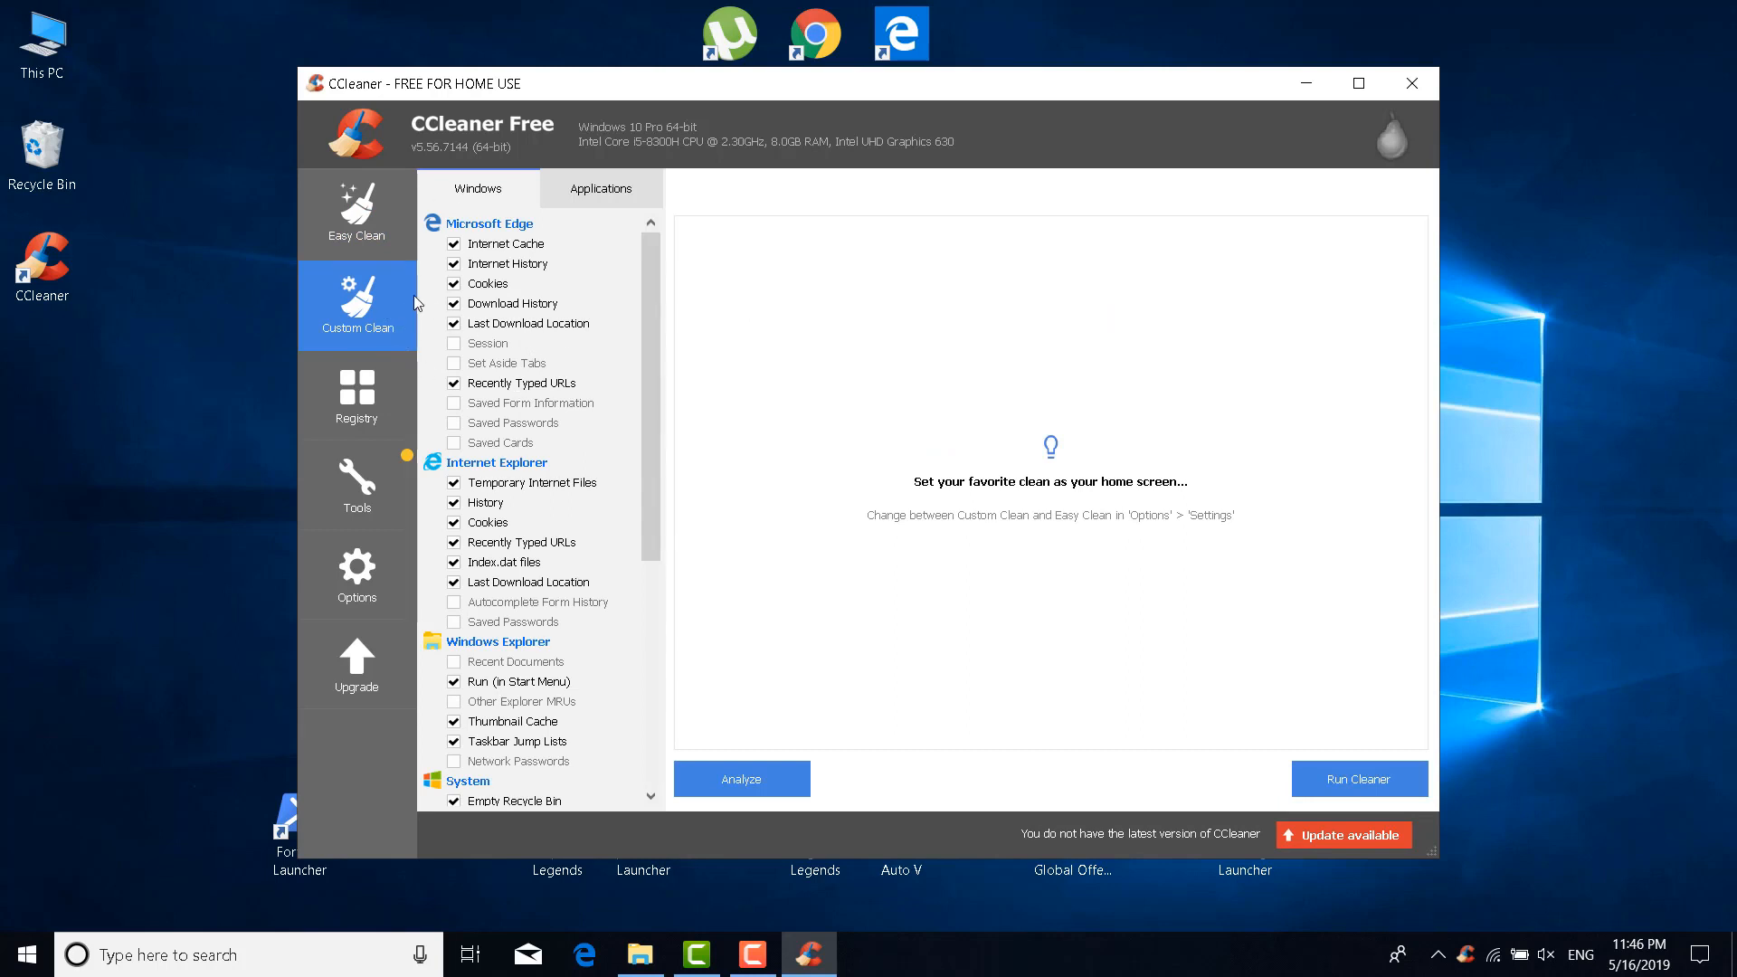
# Tick all Microsoft Edge and Internet Explorer cleaning items, accepting the saved-password warnings
pyautogui.click(455, 345)
pyautogui.click(454, 363)
pyautogui.click(454, 403)
pyautogui.click(454, 423)
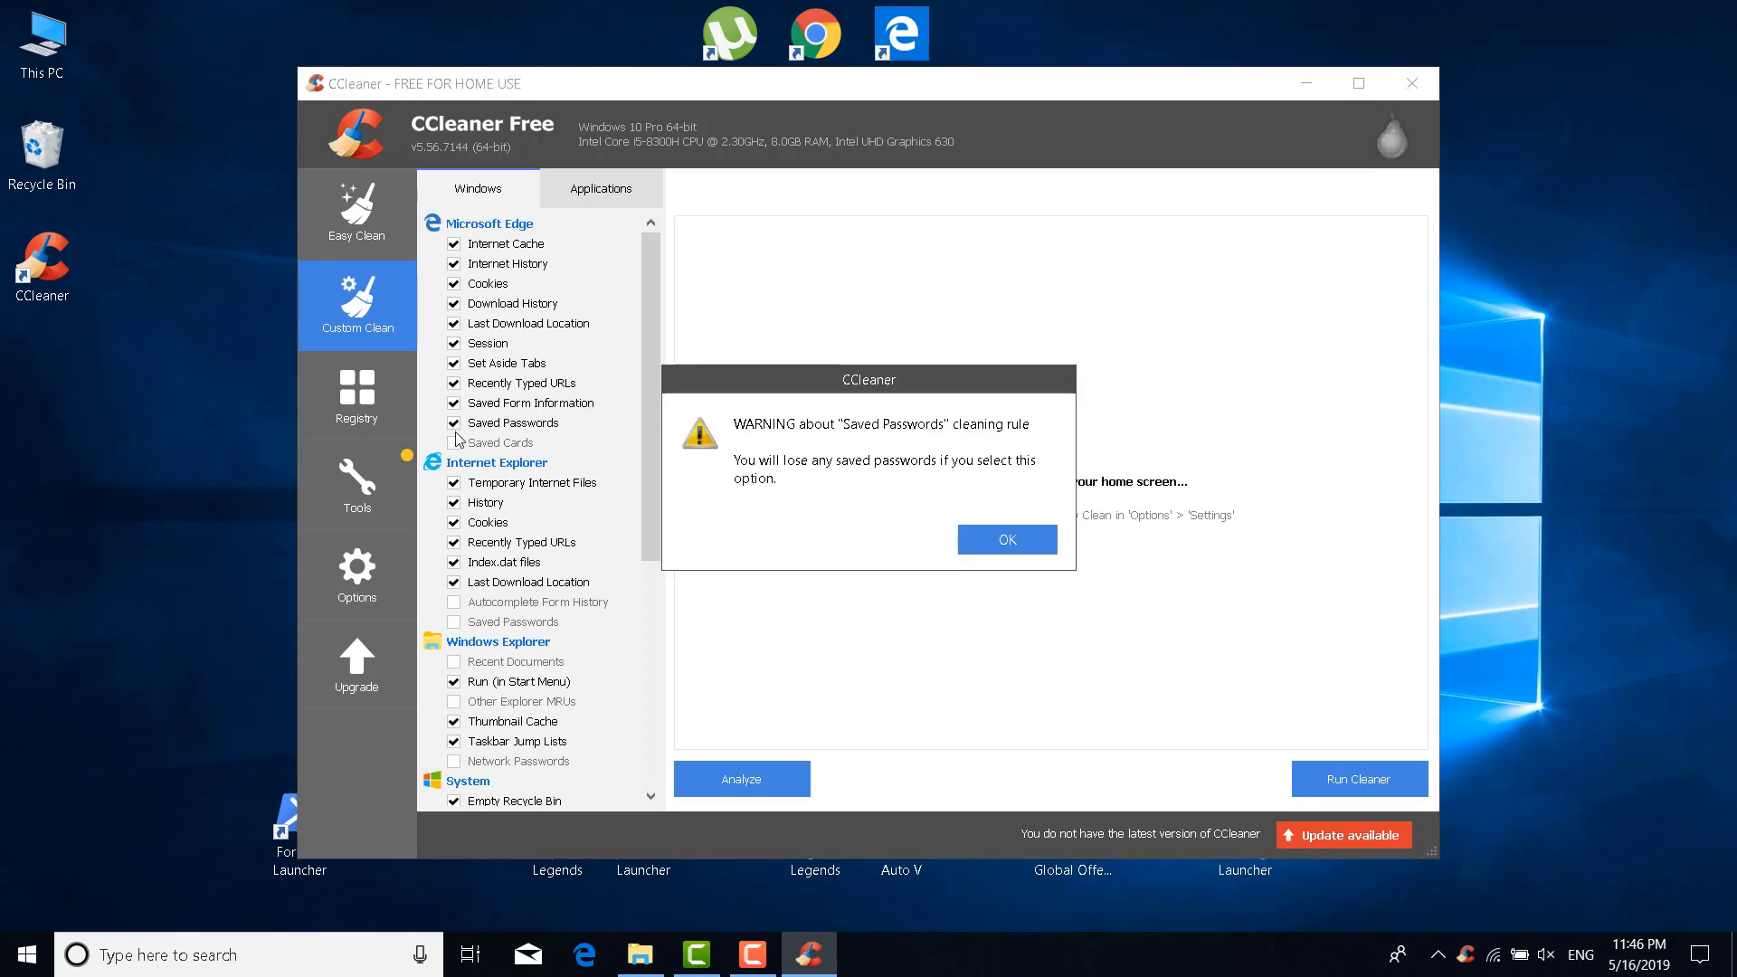
pyautogui.click(989, 541)
pyautogui.click(435, 222)
pyautogui.click(1004, 541)
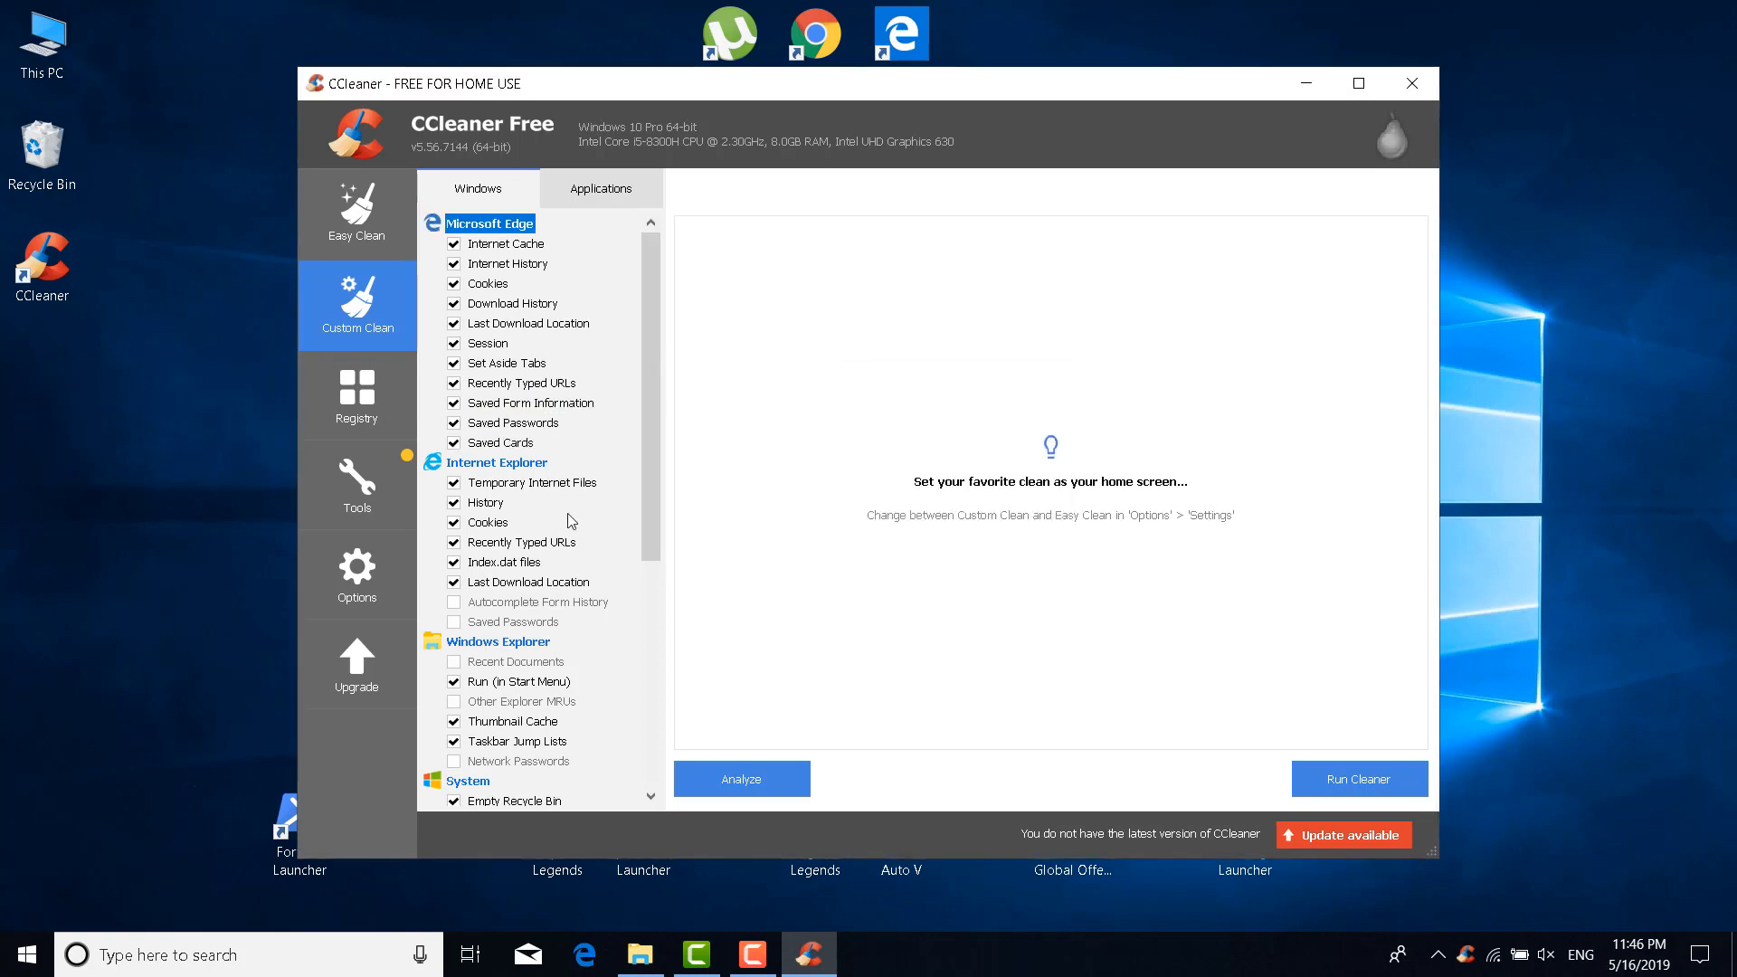
pyautogui.click(438, 466)
pyautogui.click(1001, 540)
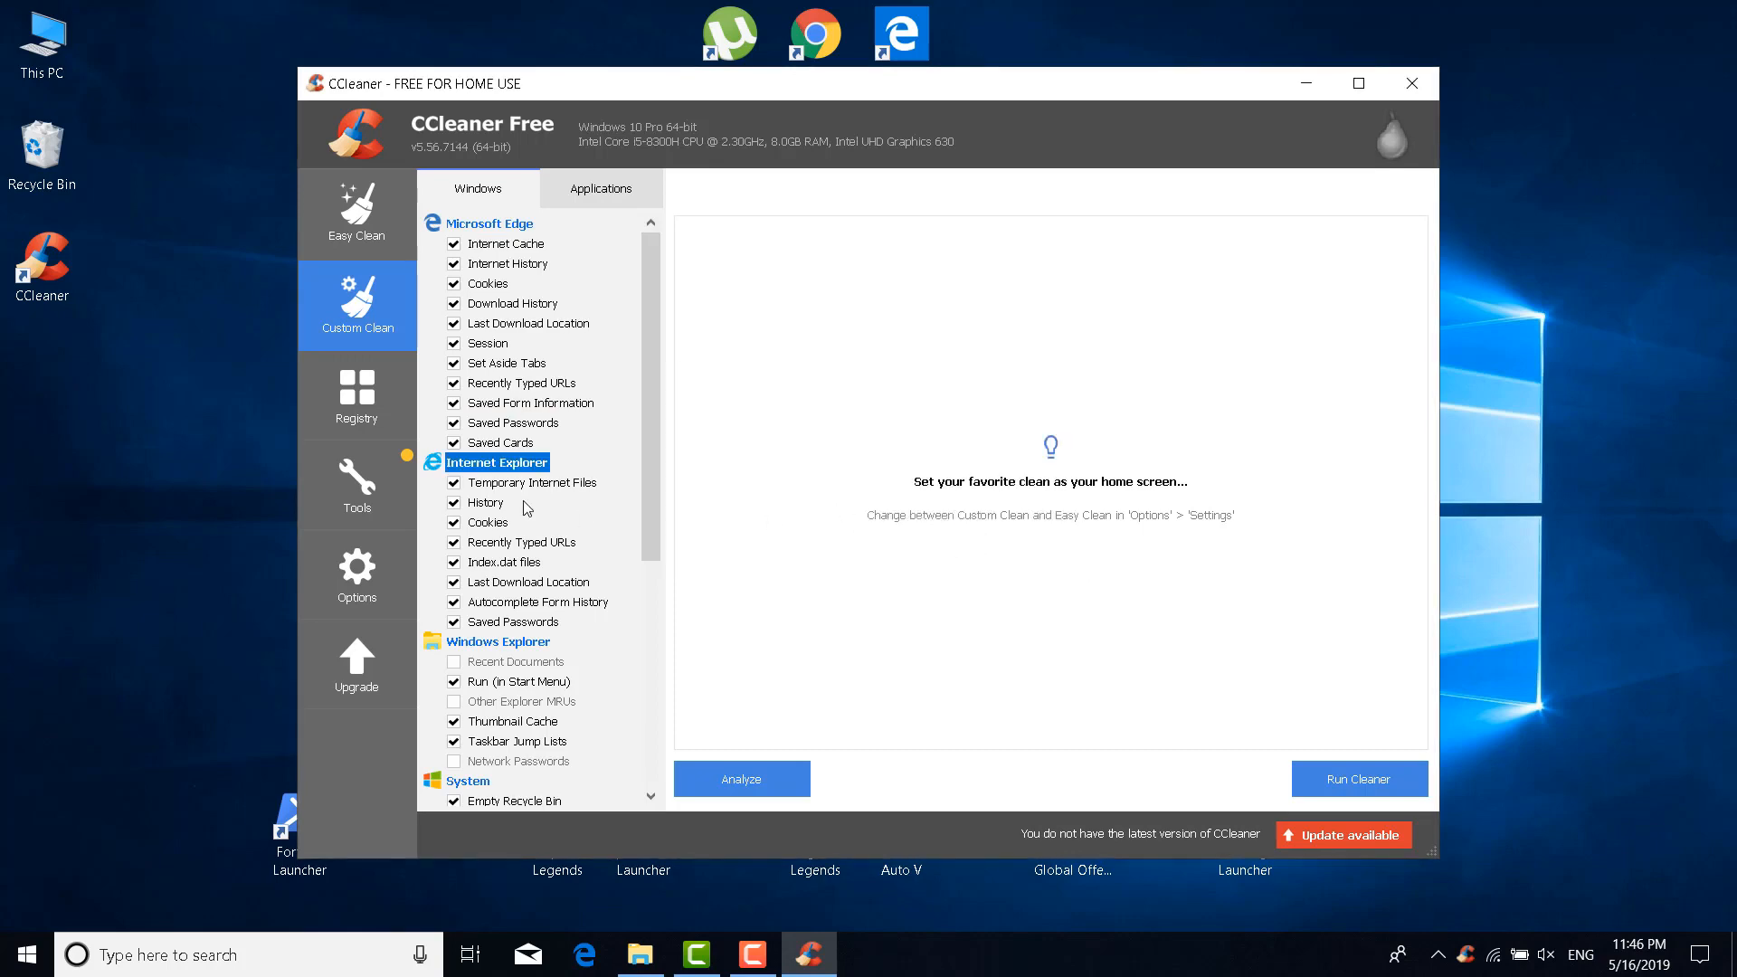
# Tick all Windows Explorer and System cleaning items, including Windows Event Logs
pyautogui.scroll(-2, 482, 506)
pyautogui.scroll(-2, 482, 506)
pyautogui.click(439, 404)
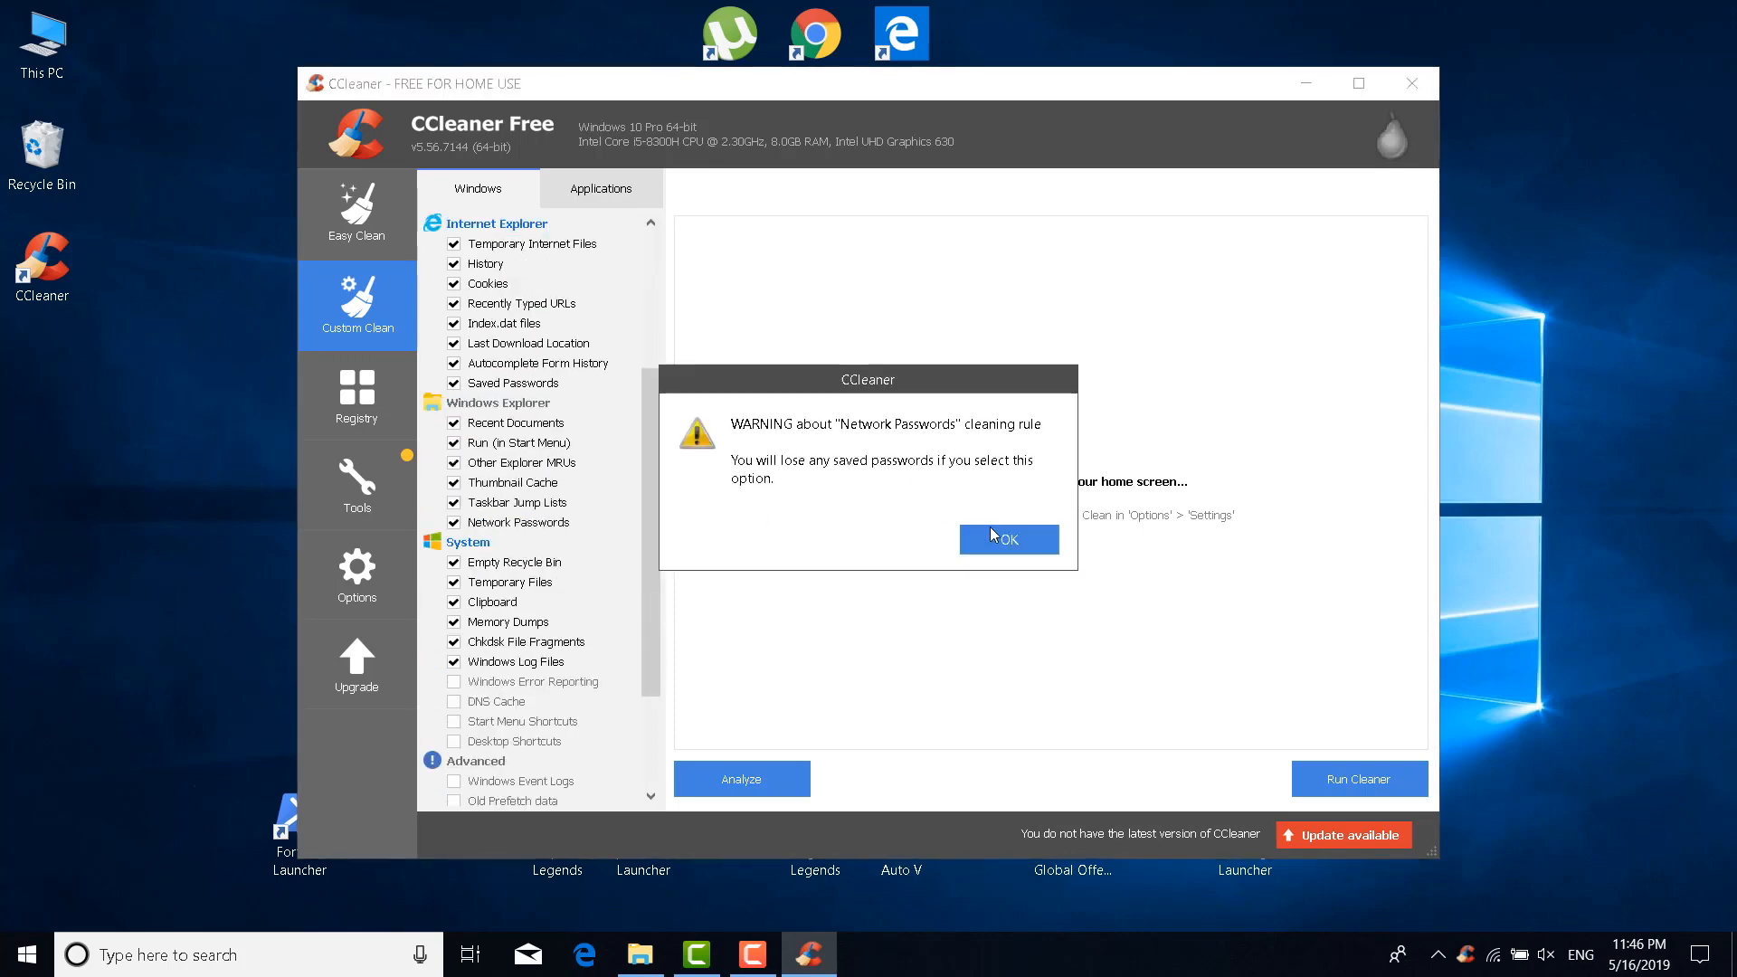
pyautogui.click(995, 539)
pyautogui.scroll(-3, 470, 506)
pyautogui.click(439, 384)
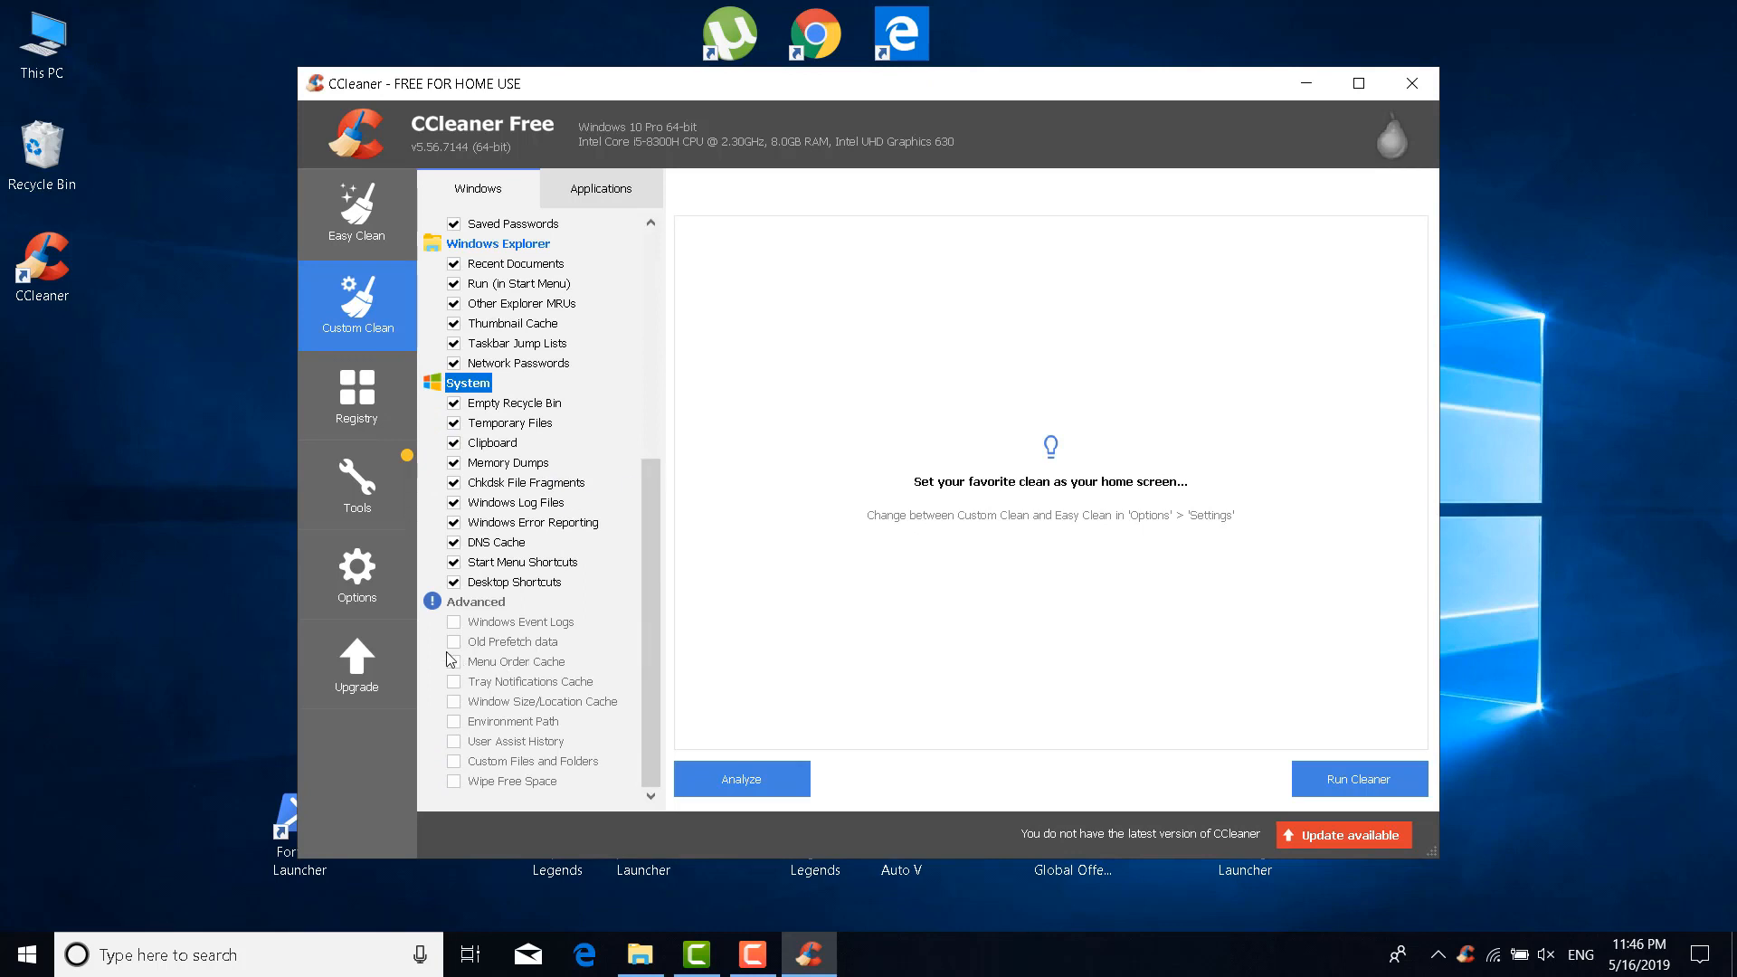
pyautogui.click(455, 624)
pyautogui.click(1010, 550)
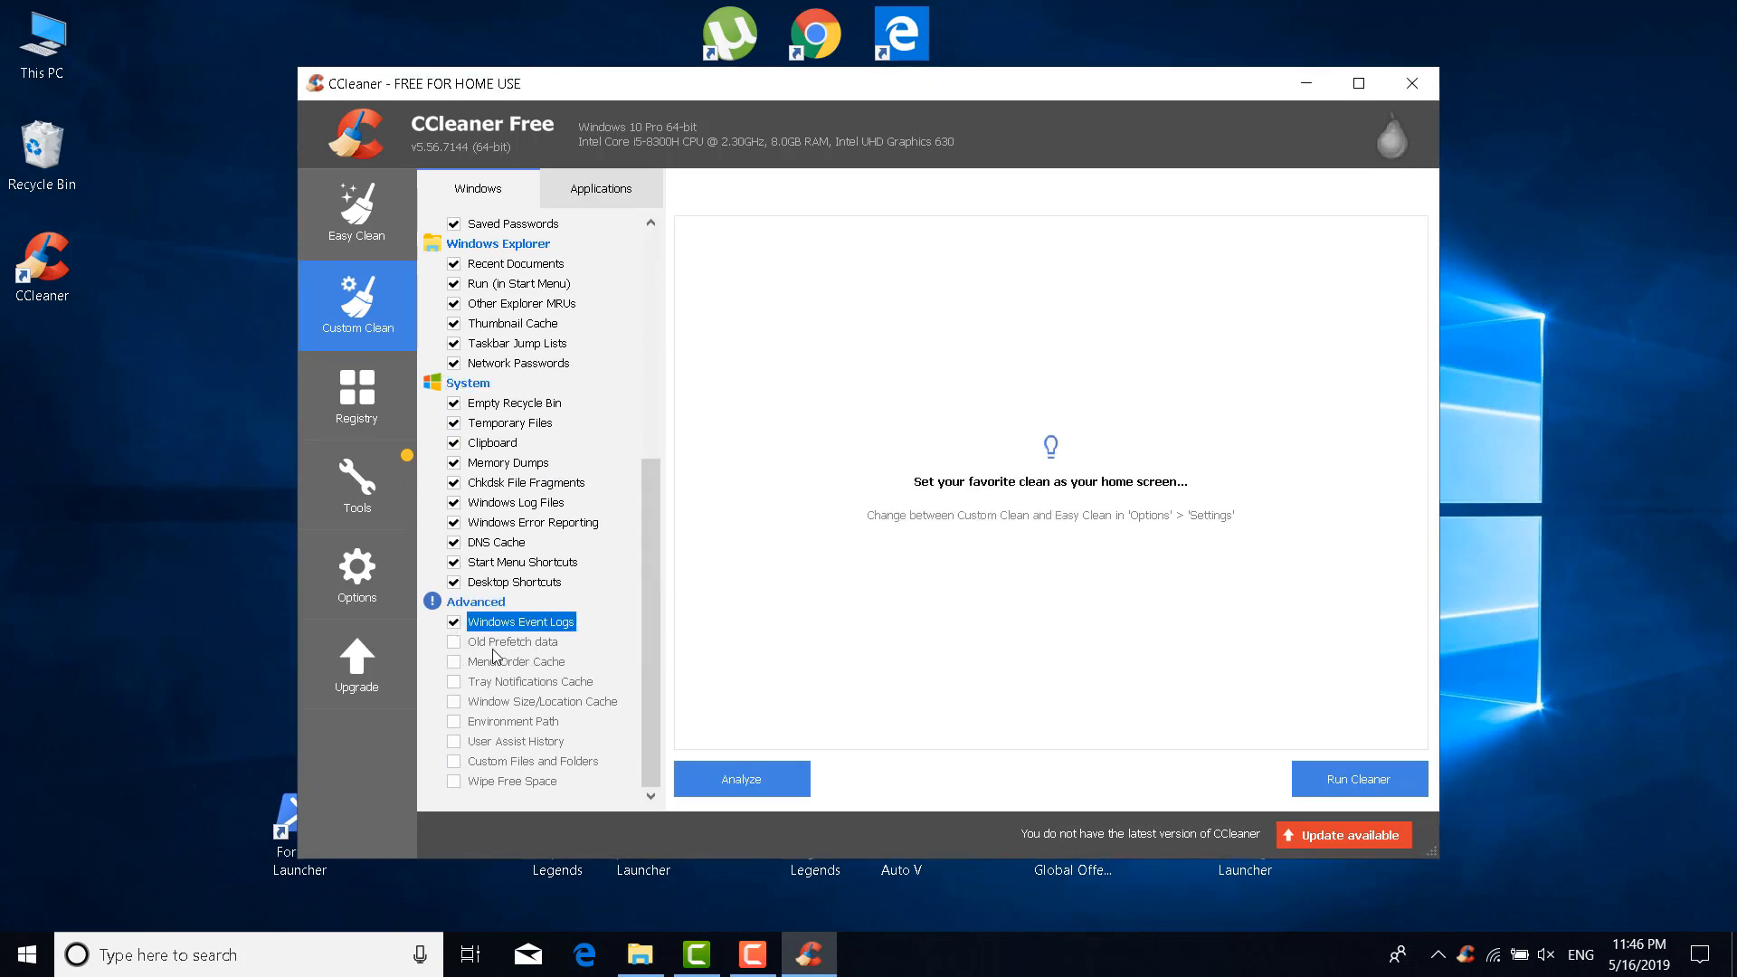
# Tick all Advanced items except Wipe Free Space, then show the Applications list
pyautogui.click(432, 604)
pyautogui.click(964, 550)
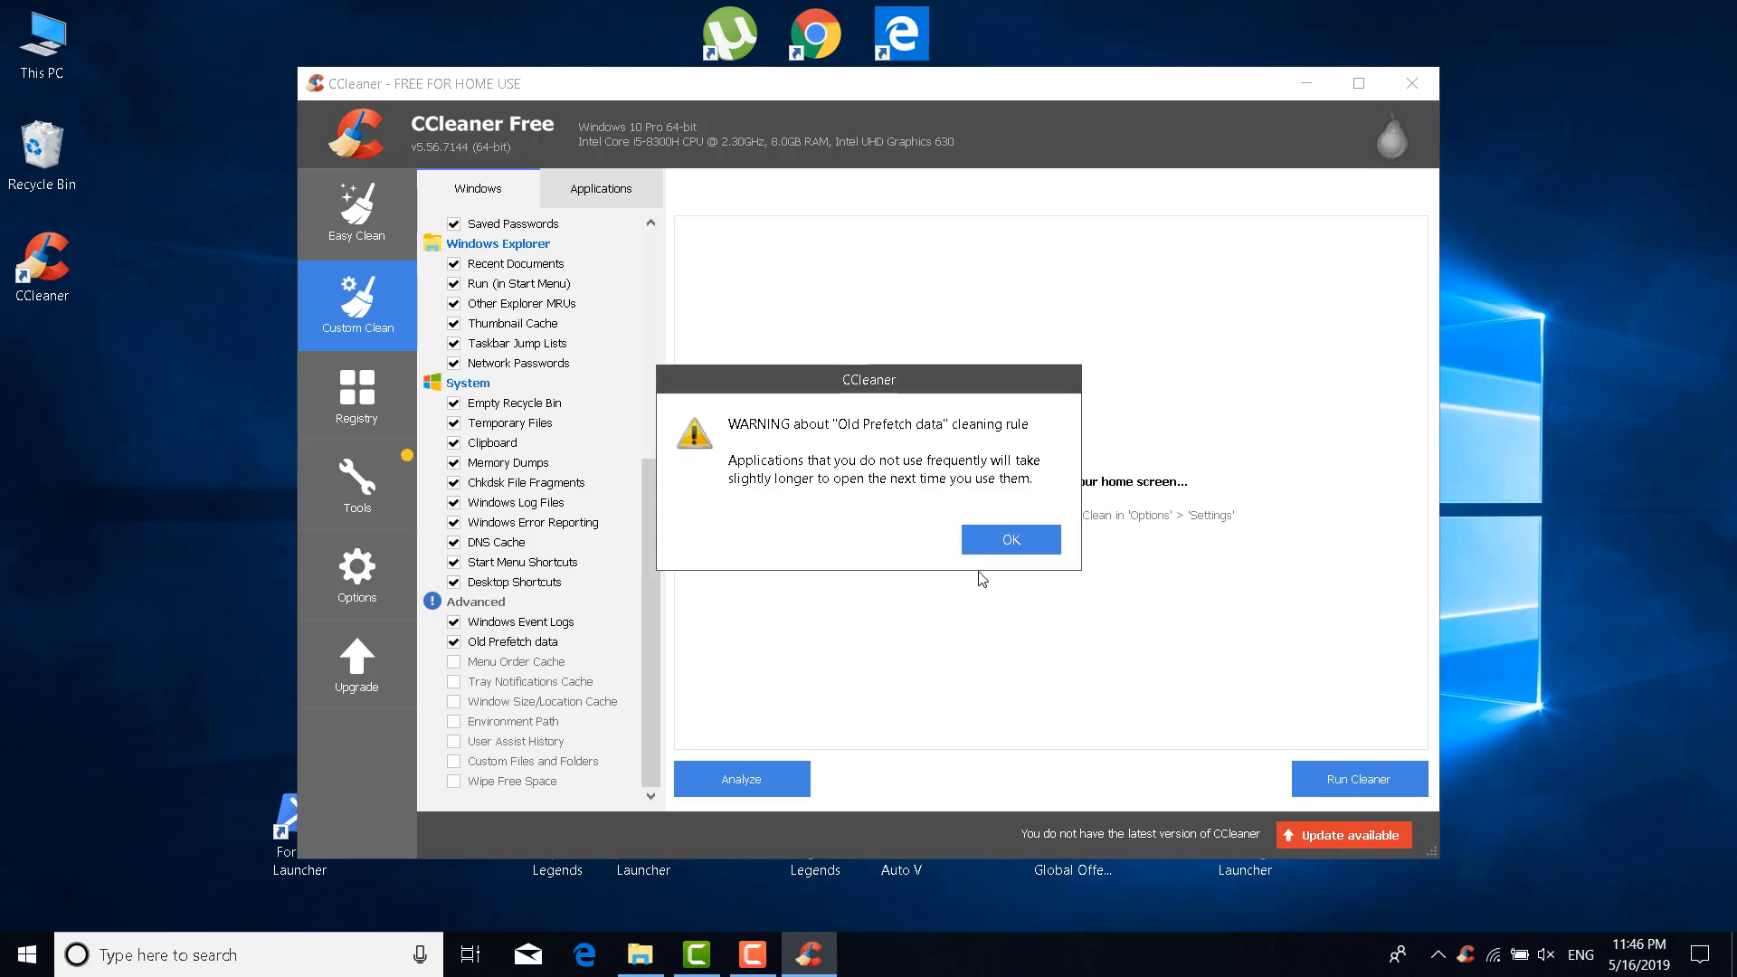
pyautogui.click(1025, 546)
pyautogui.click(1025, 546)
pyautogui.click(1025, 546)
pyautogui.click(1026, 547)
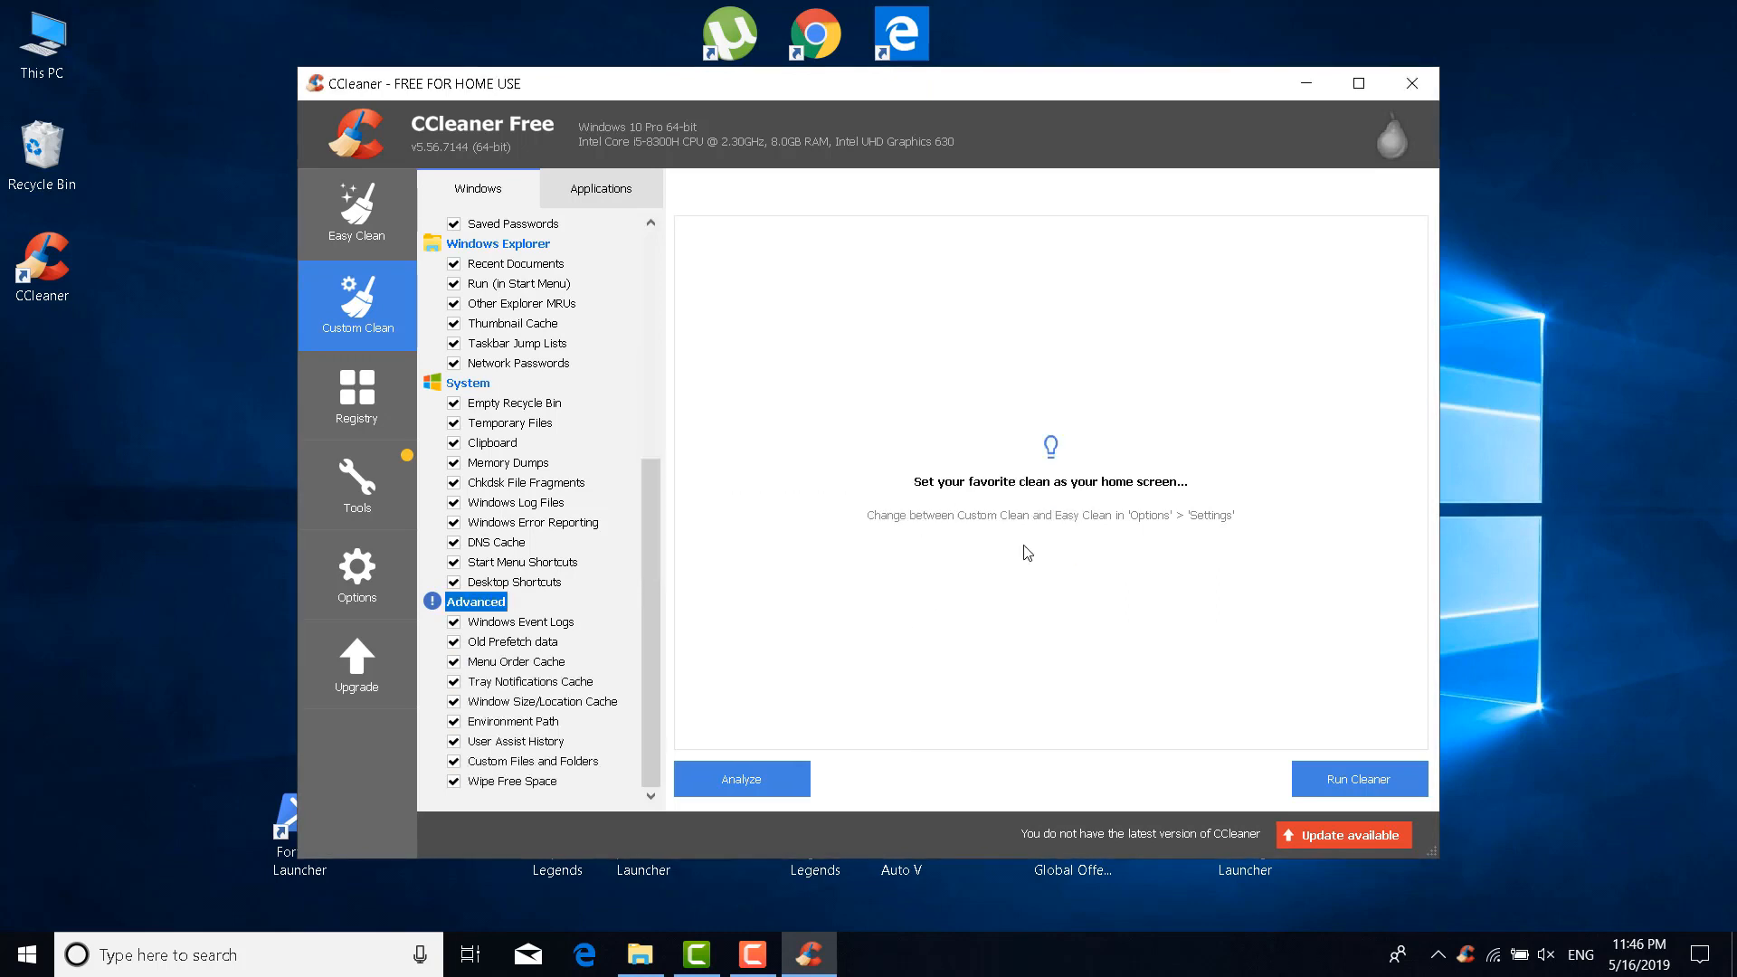
pyautogui.click(460, 782)
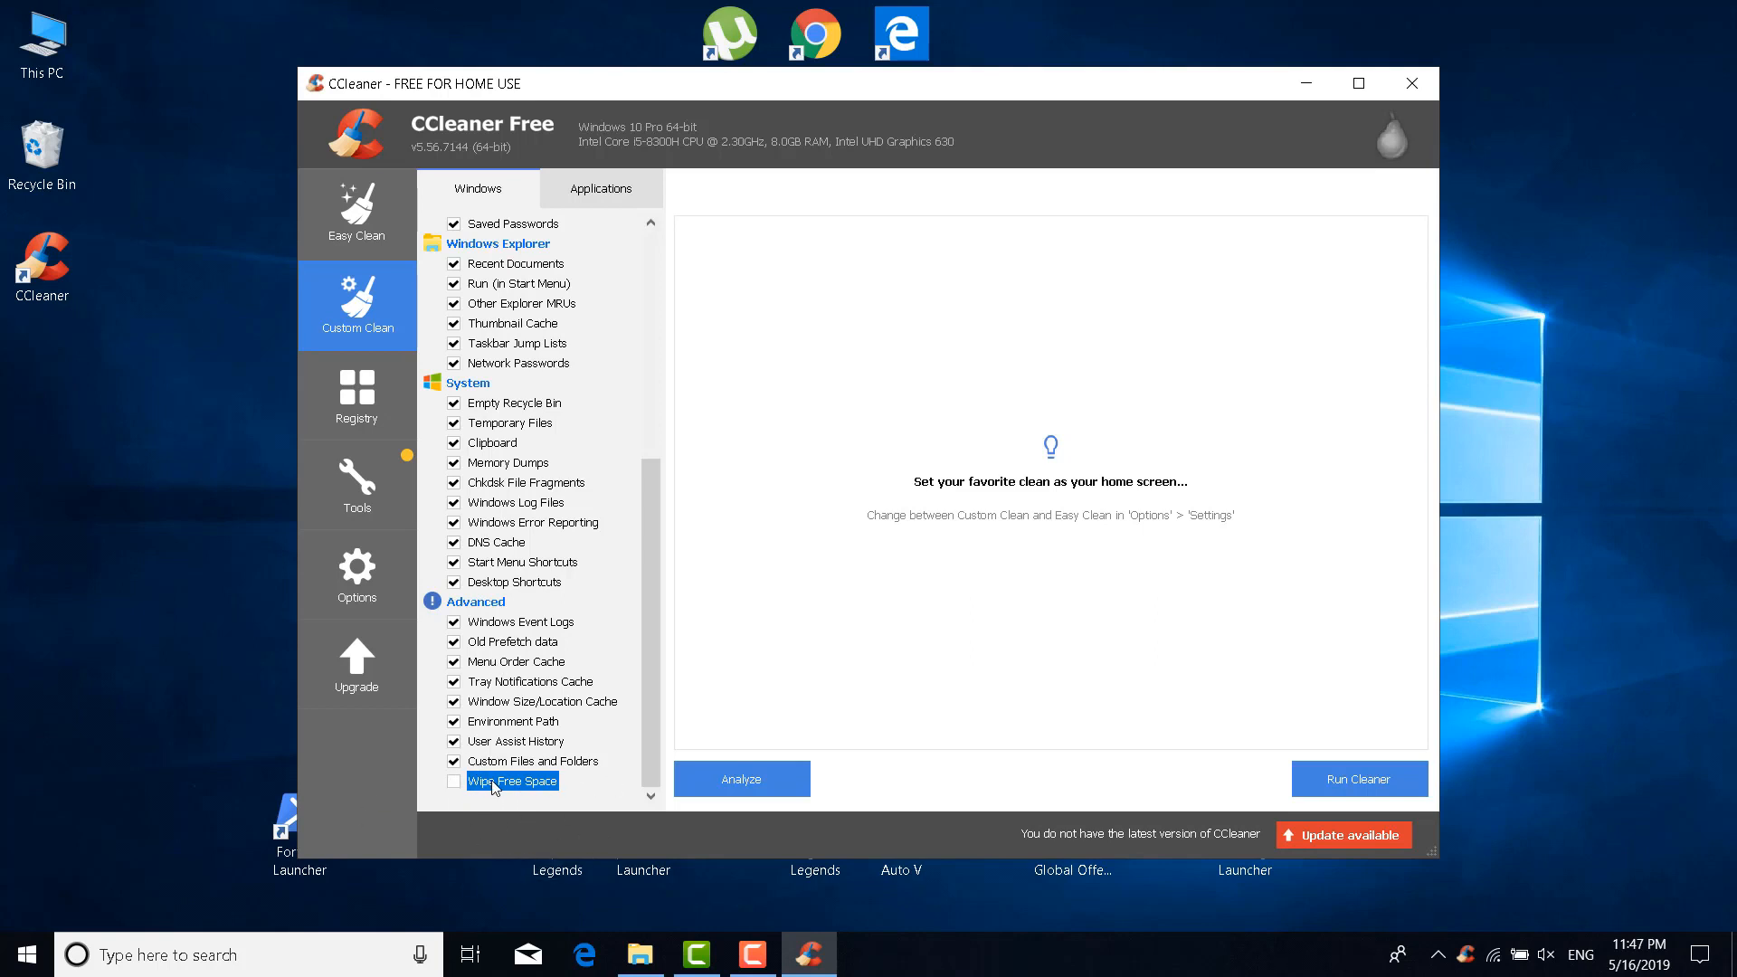
pyautogui.click(612, 203)
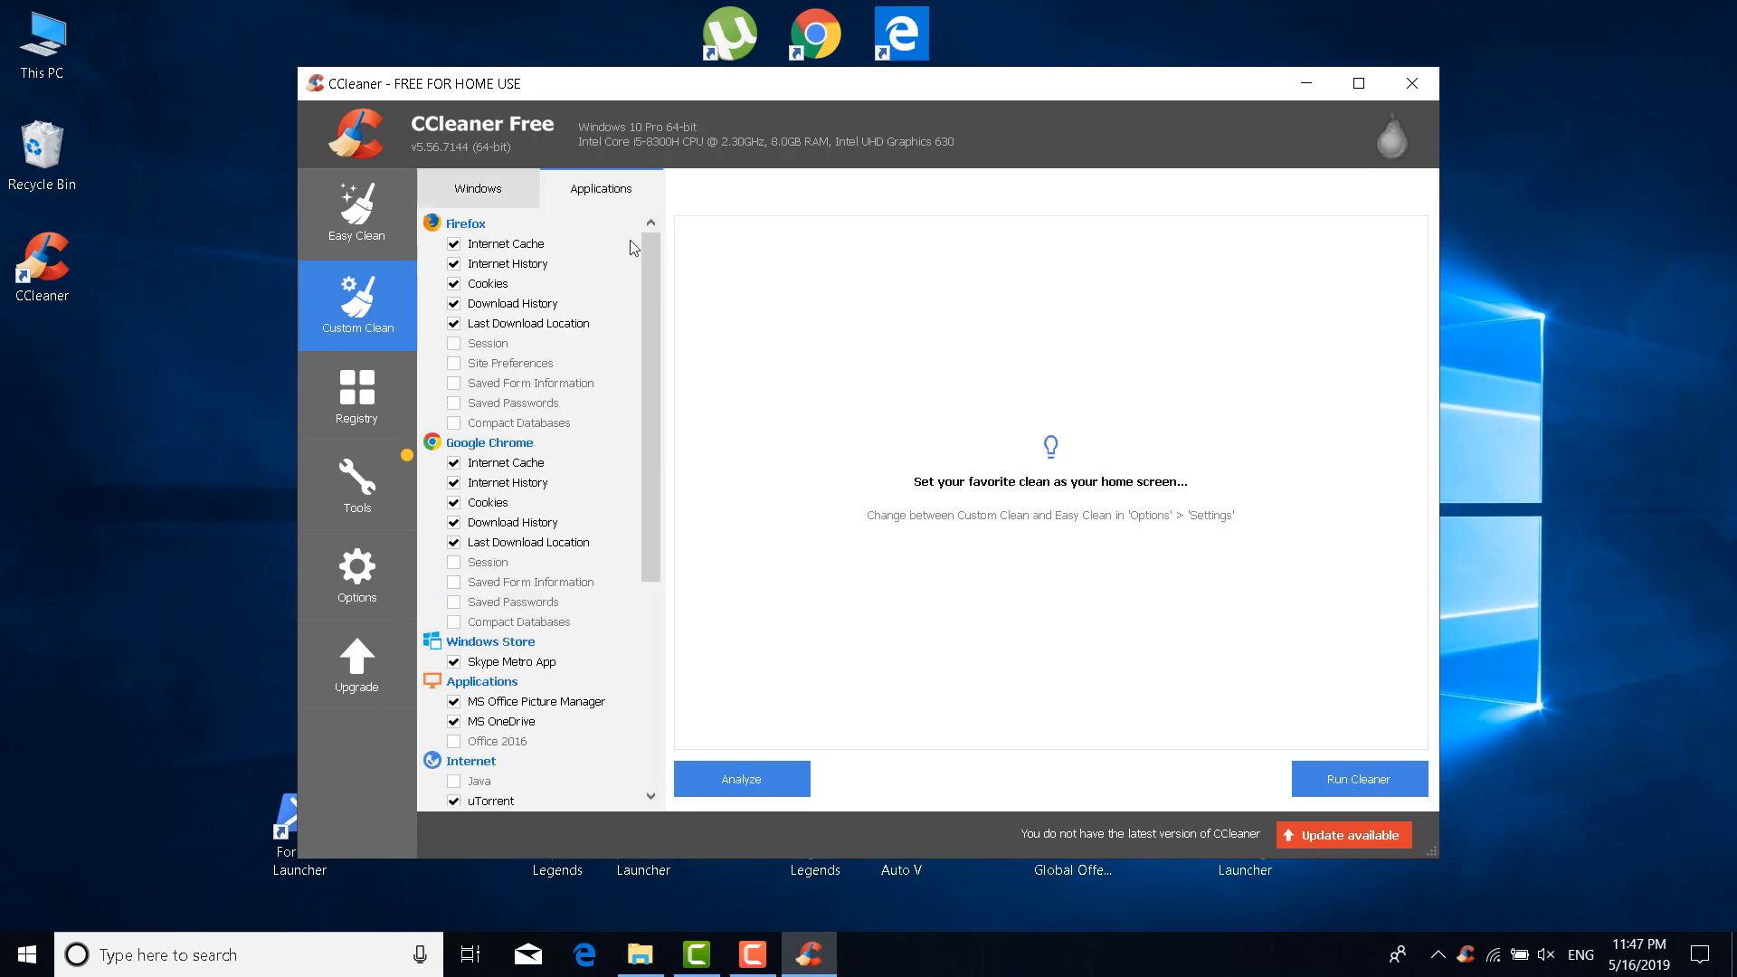
# Tick all Firefox, Utilities, Windows, Internet and Applications items, then close CCleaner
pyautogui.click(440, 223)
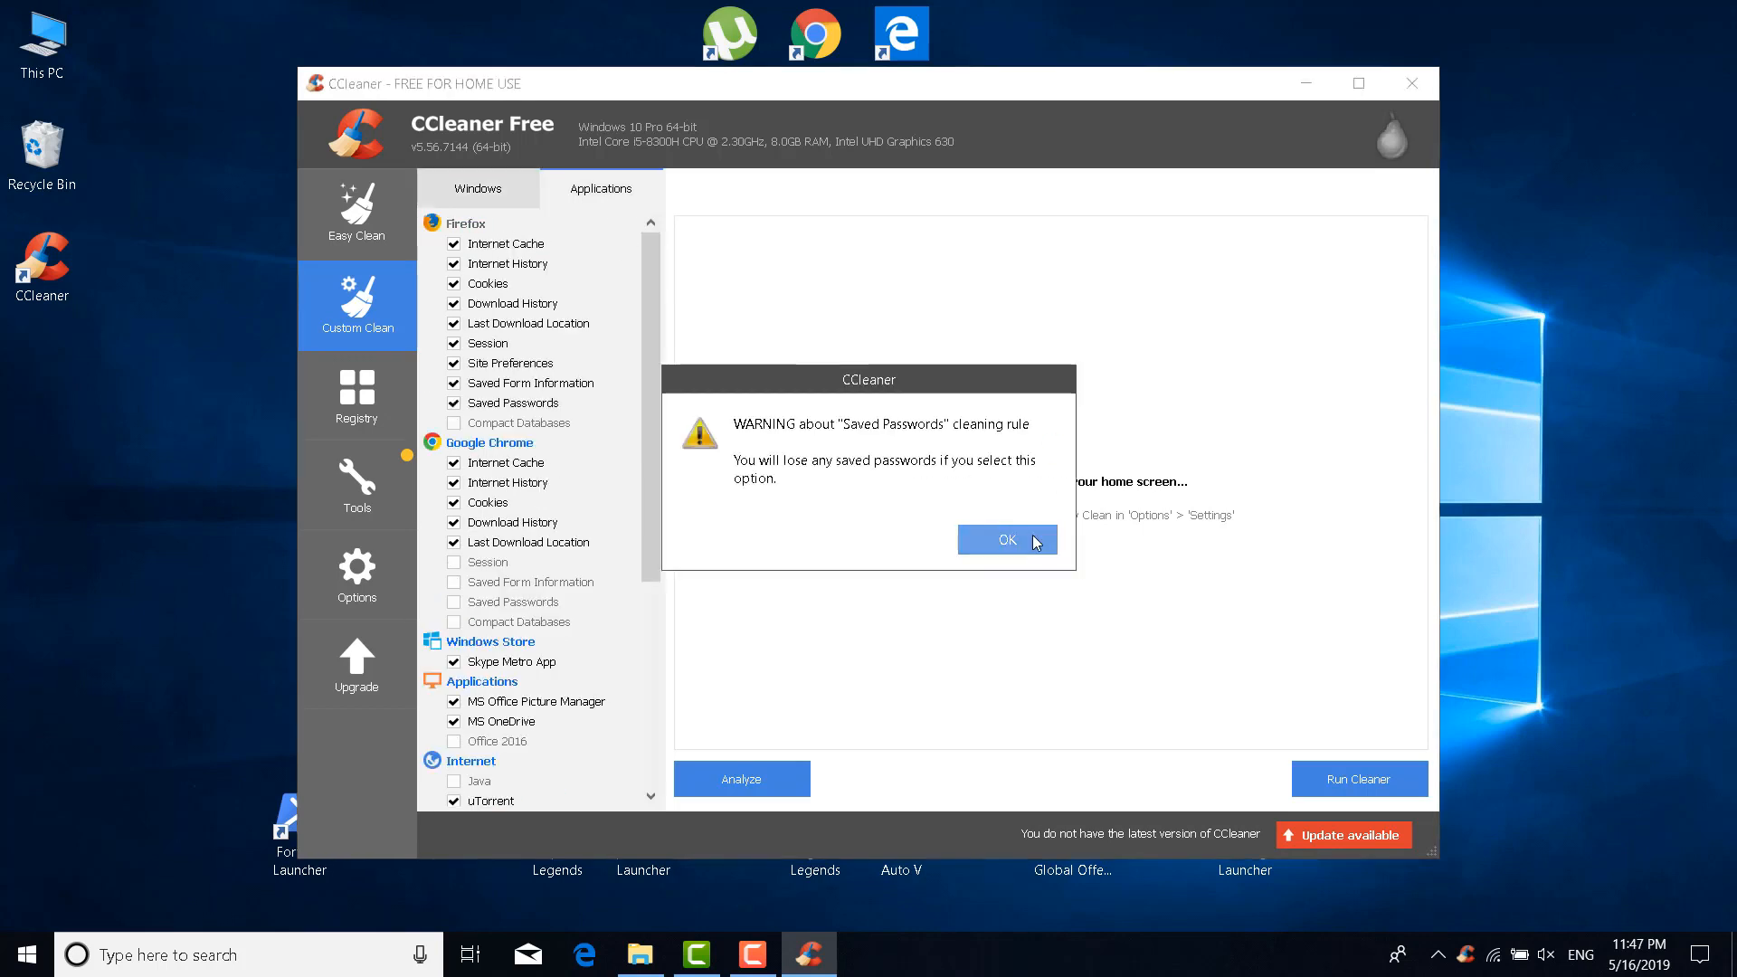
pyautogui.click(1039, 532)
pyautogui.scroll(-1, 494, 515)
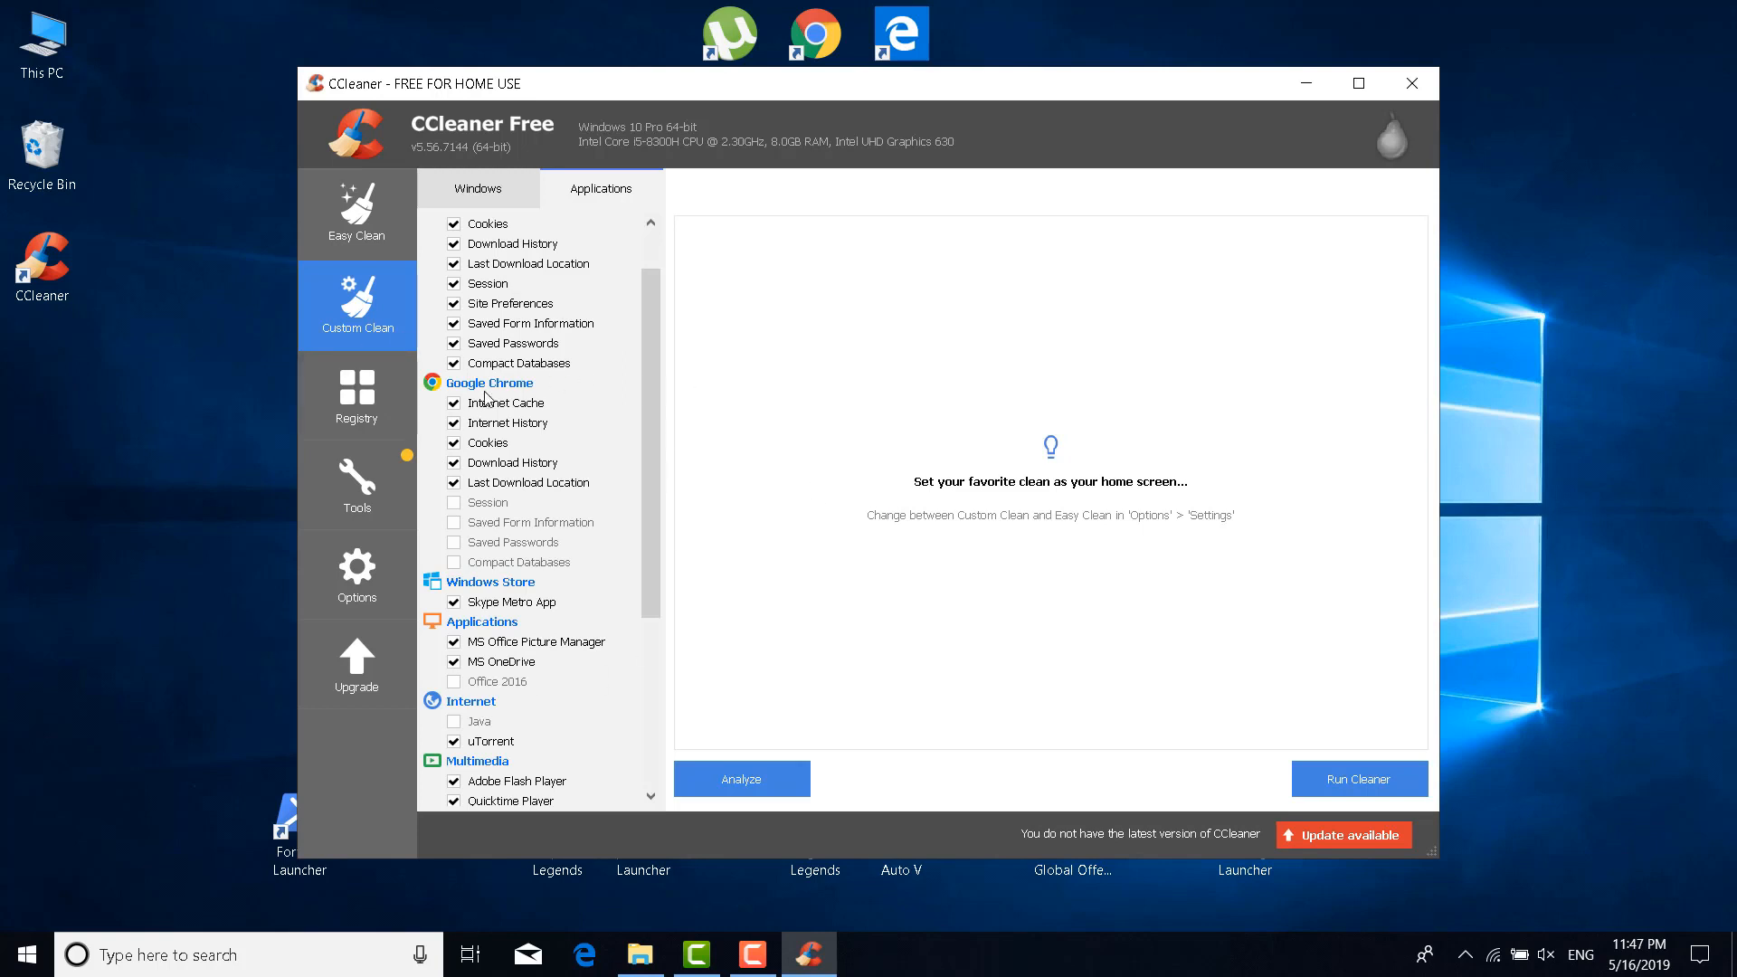
pyautogui.scroll(-4, 493, 540)
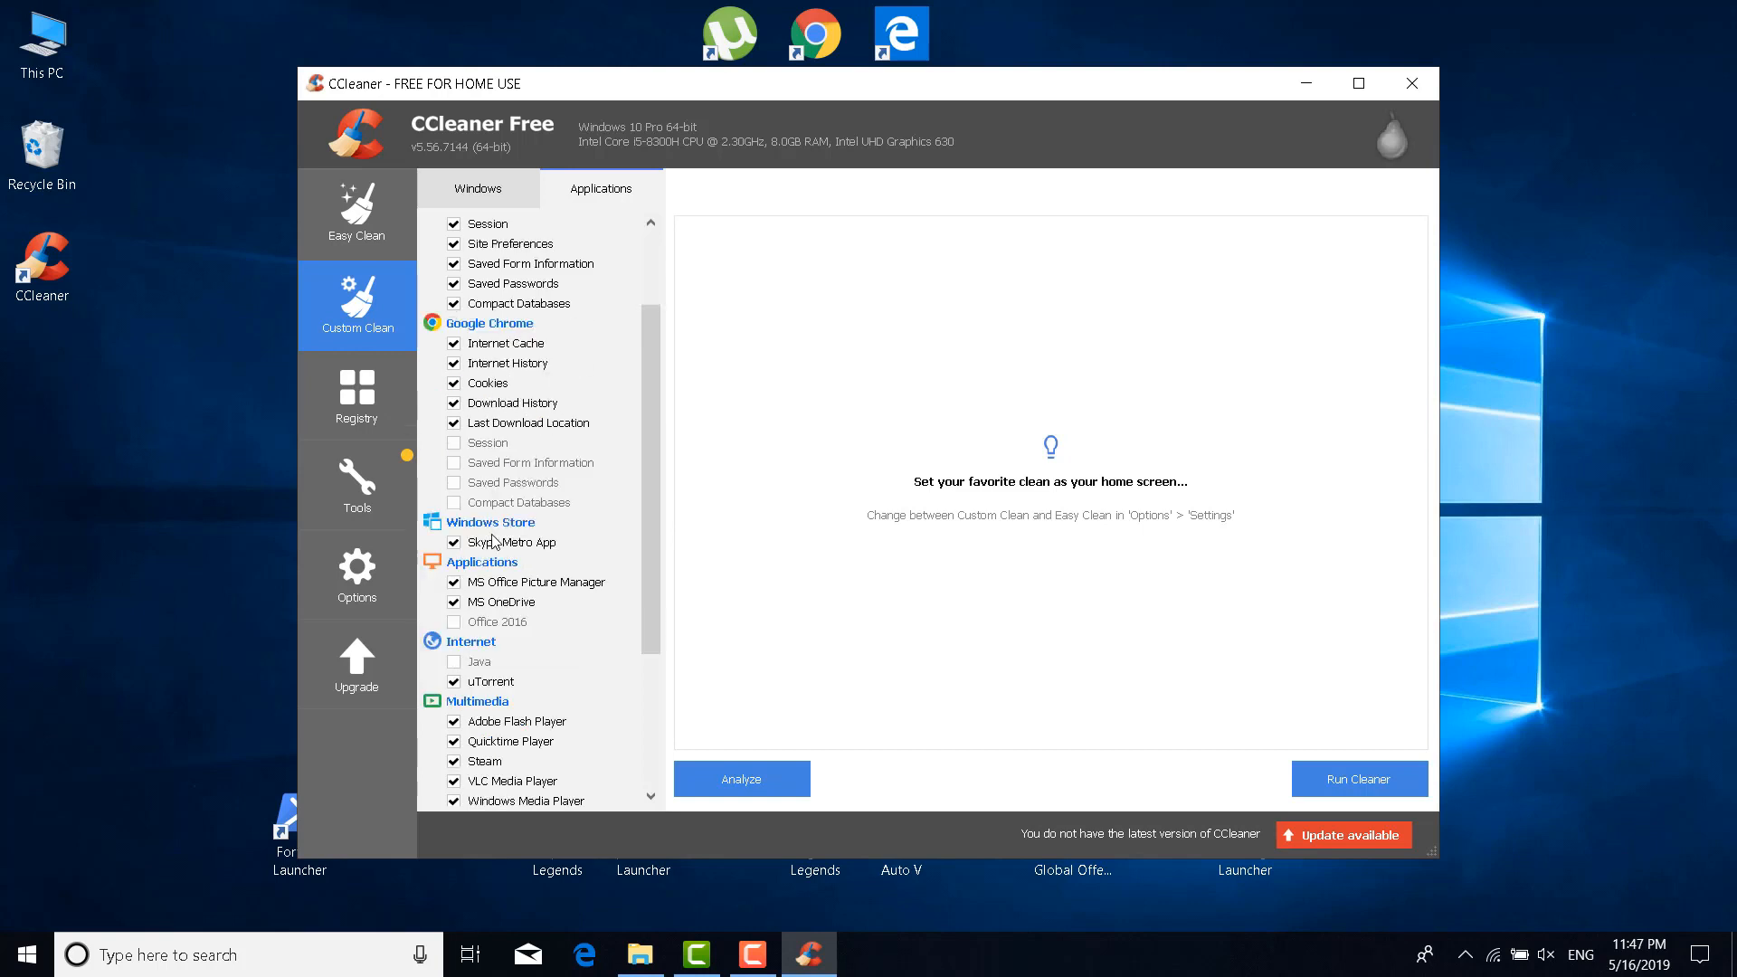
pyautogui.scroll(-1, 479, 540)
pyautogui.click(438, 603)
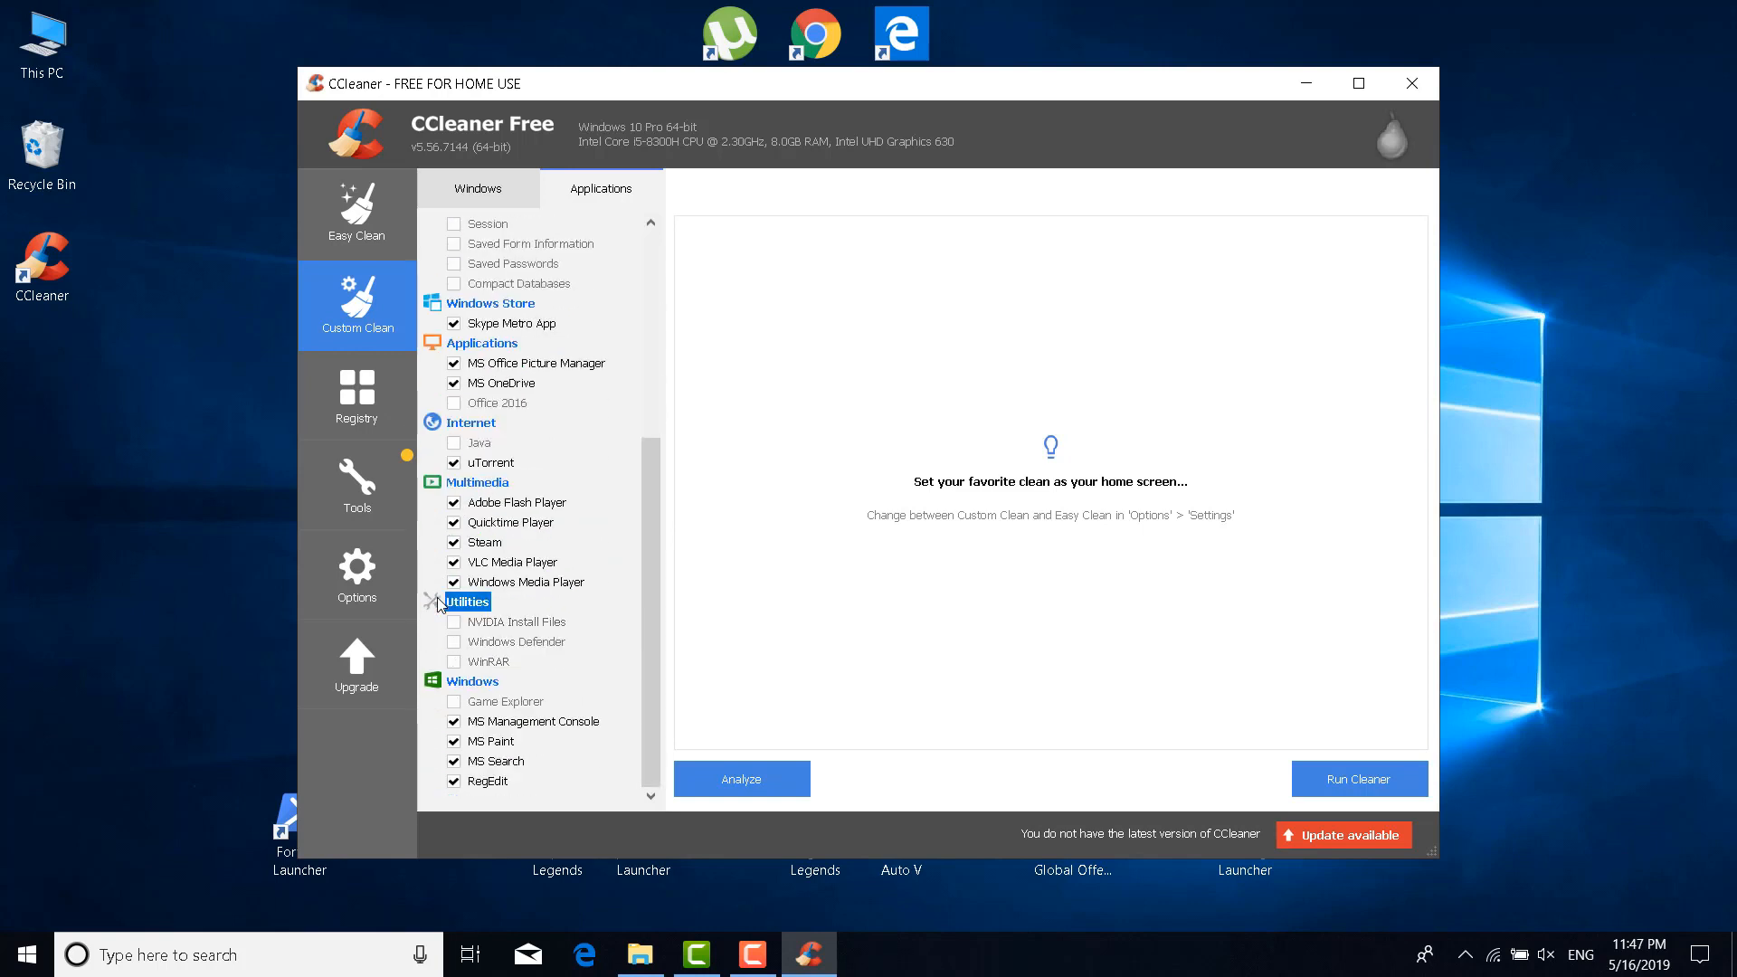
pyautogui.click(438, 688)
pyautogui.click(435, 423)
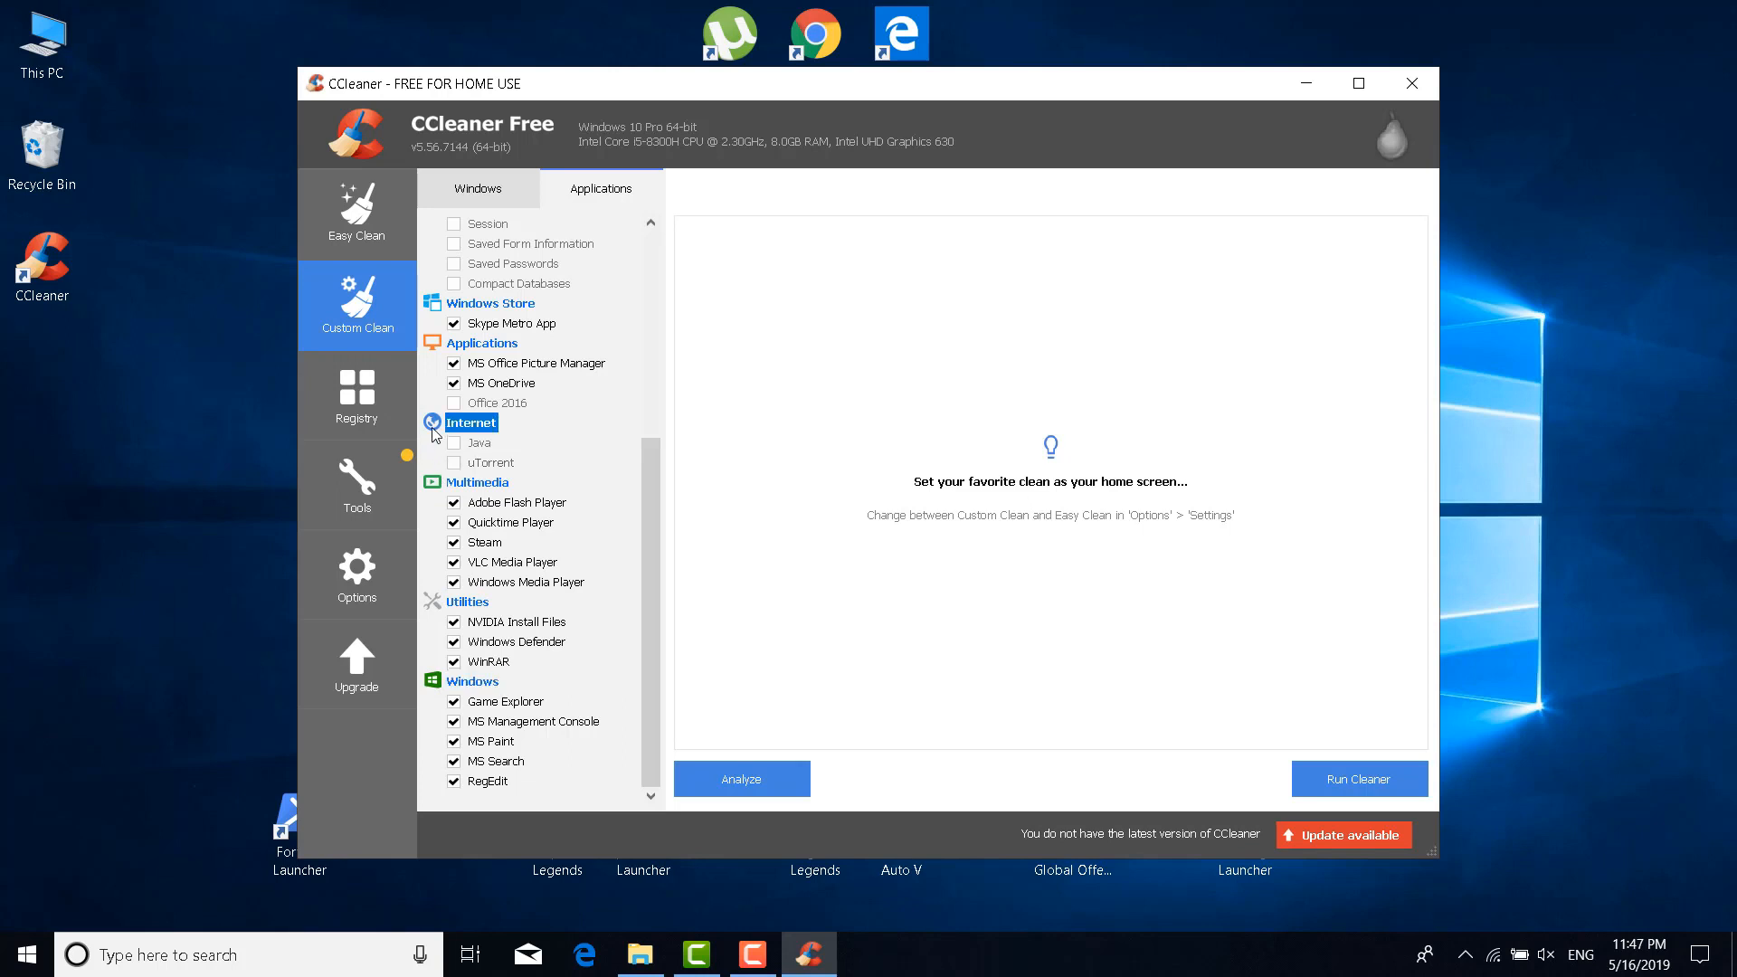
pyautogui.click(435, 344)
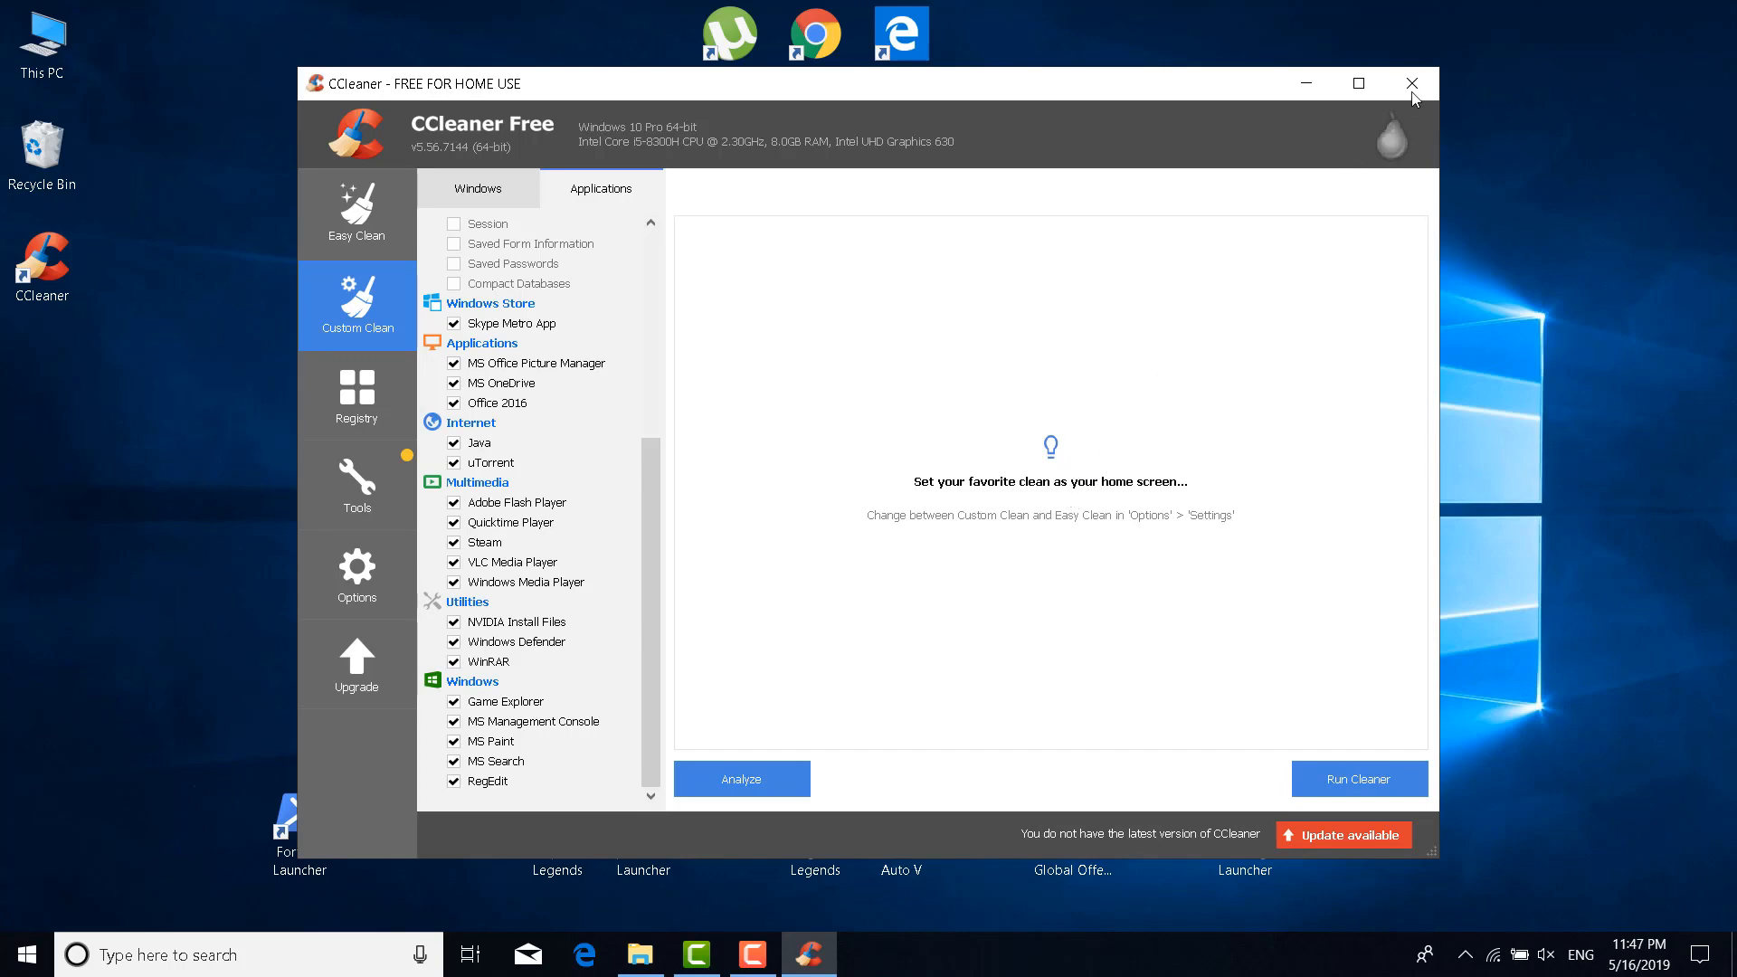
pyautogui.click(1412, 84)
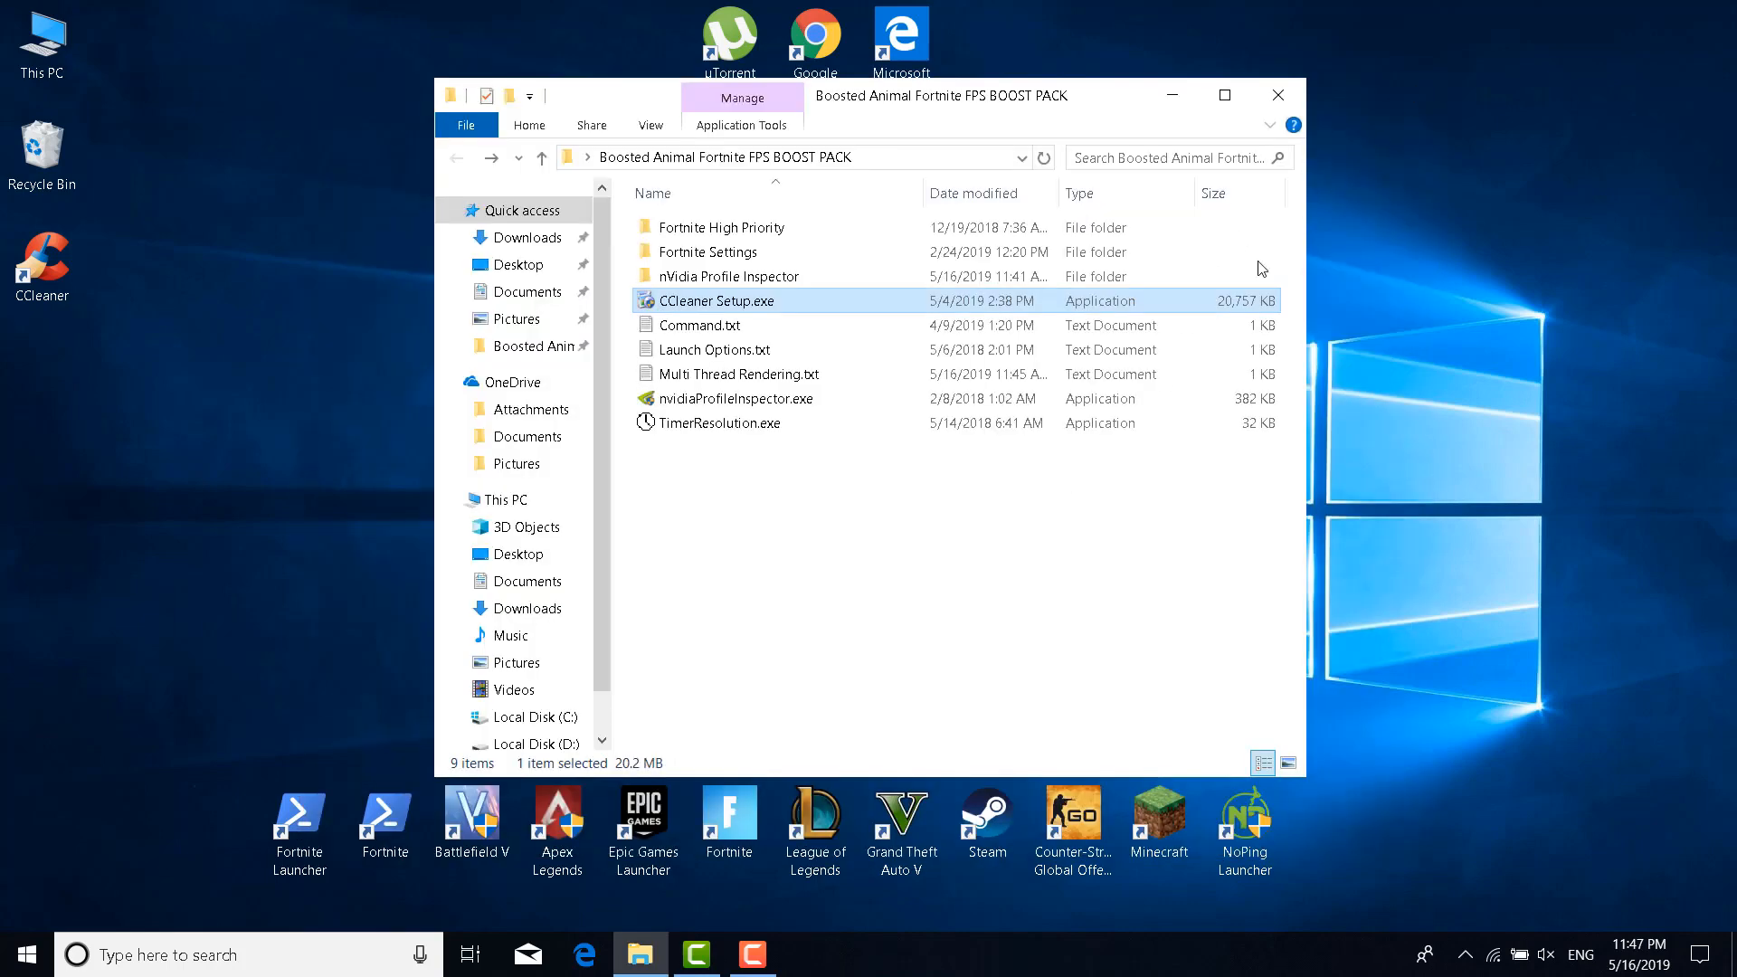
# Search 'cmd' and run Command Prompt as administrator beside the boost-pack folder
pyautogui.click(1011, 526)
pyautogui.click(1720, 646)
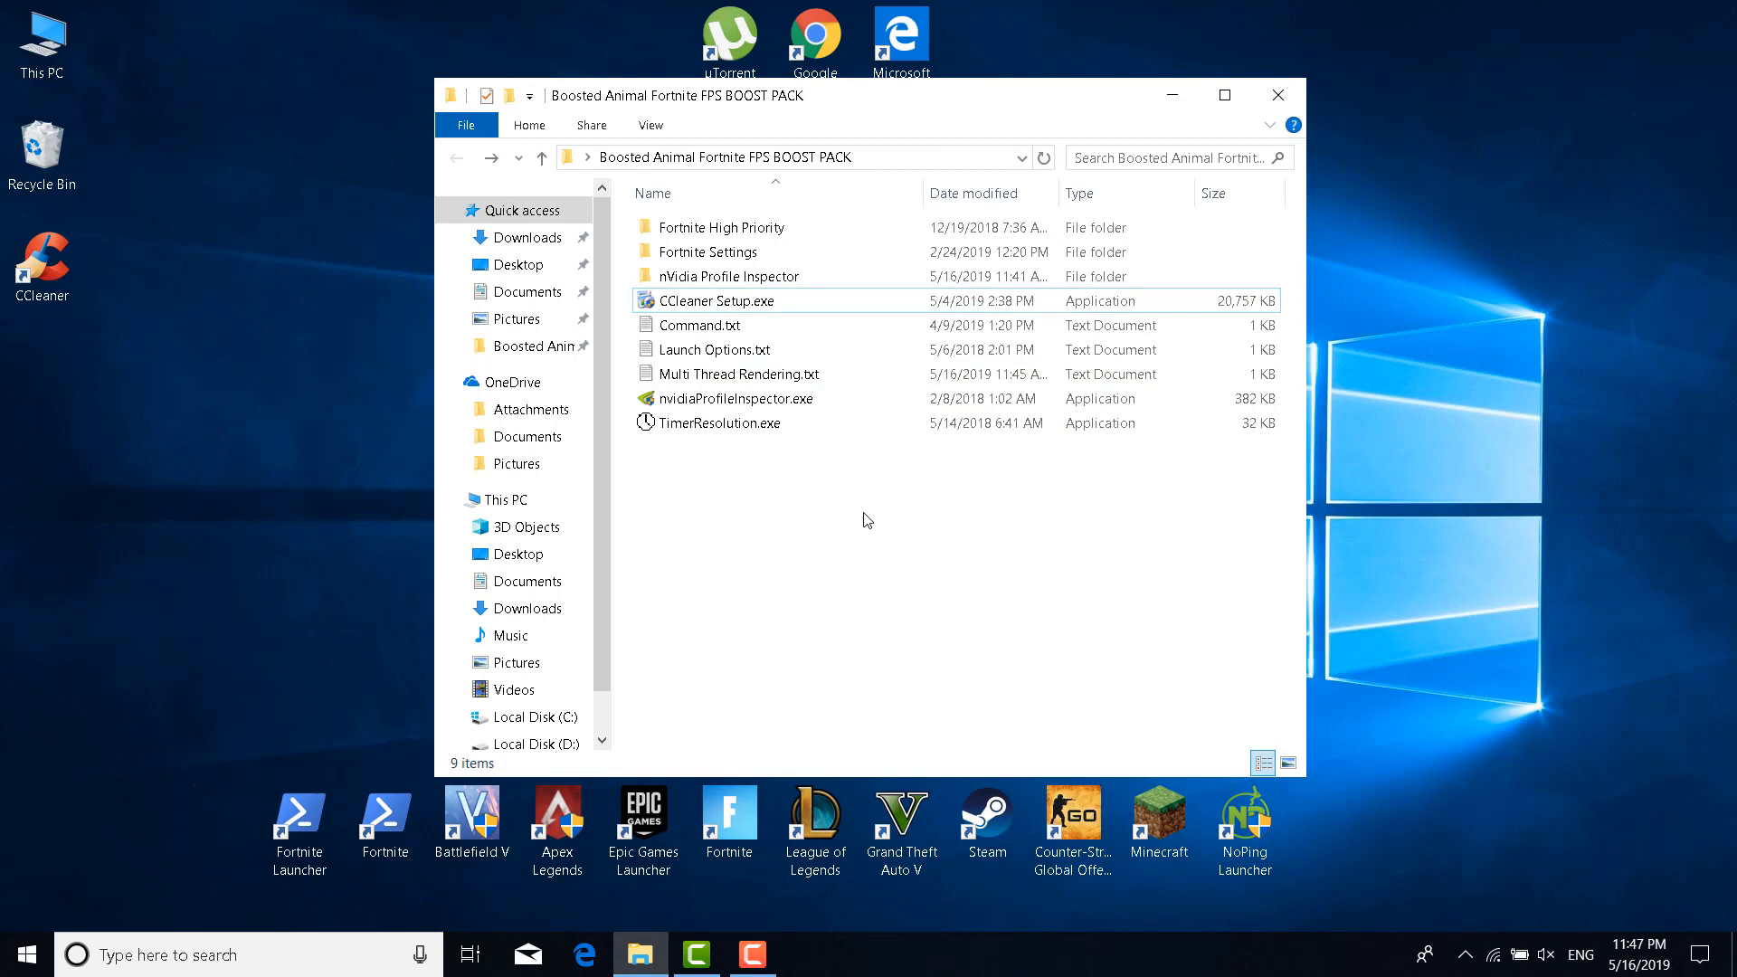
pyautogui.click(226, 954)
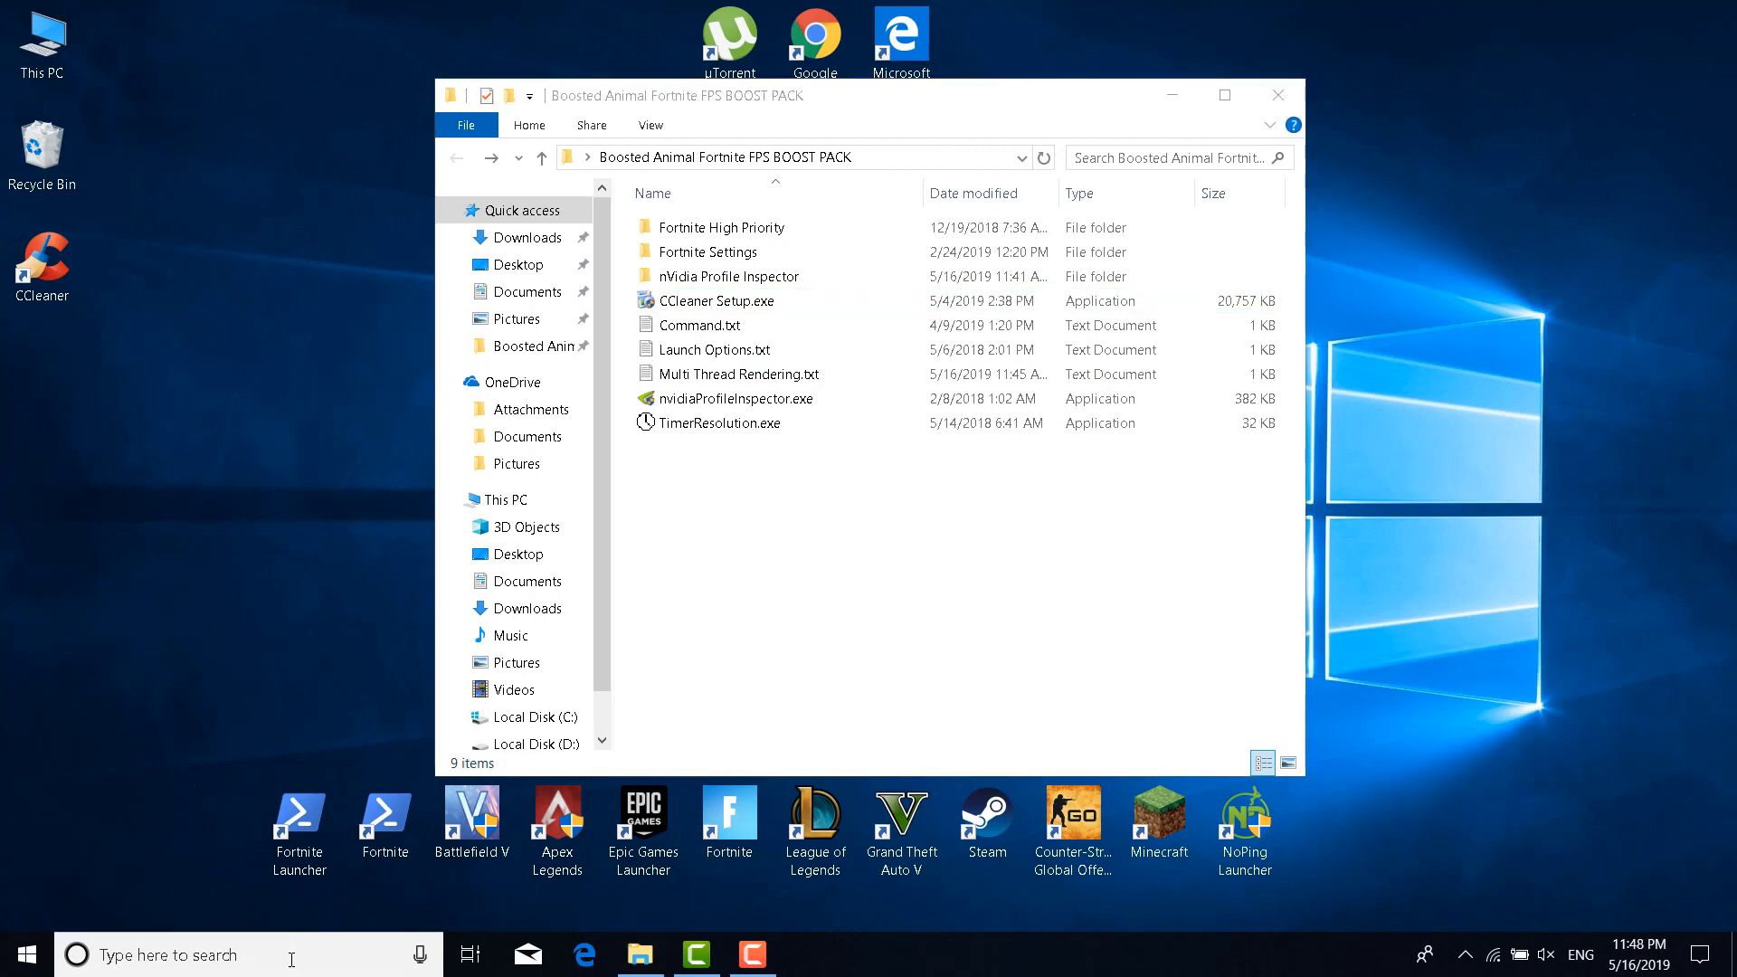
pyautogui.write('cmd')
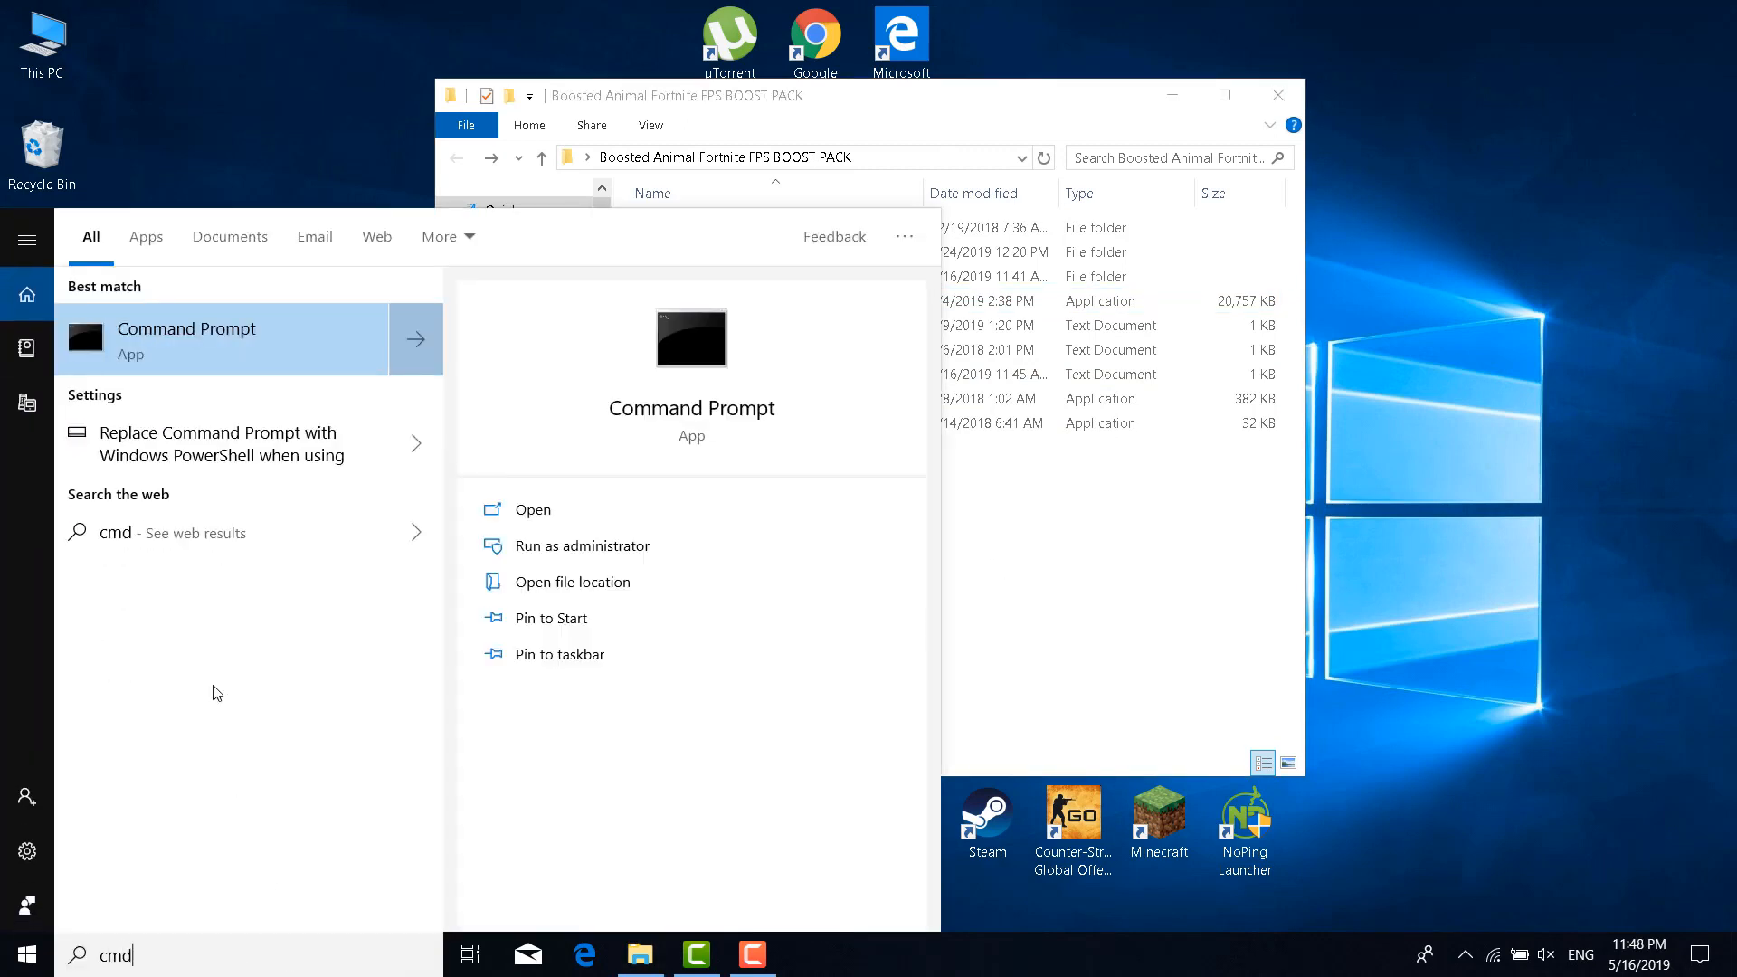
pyautogui.rightClick(209, 324)
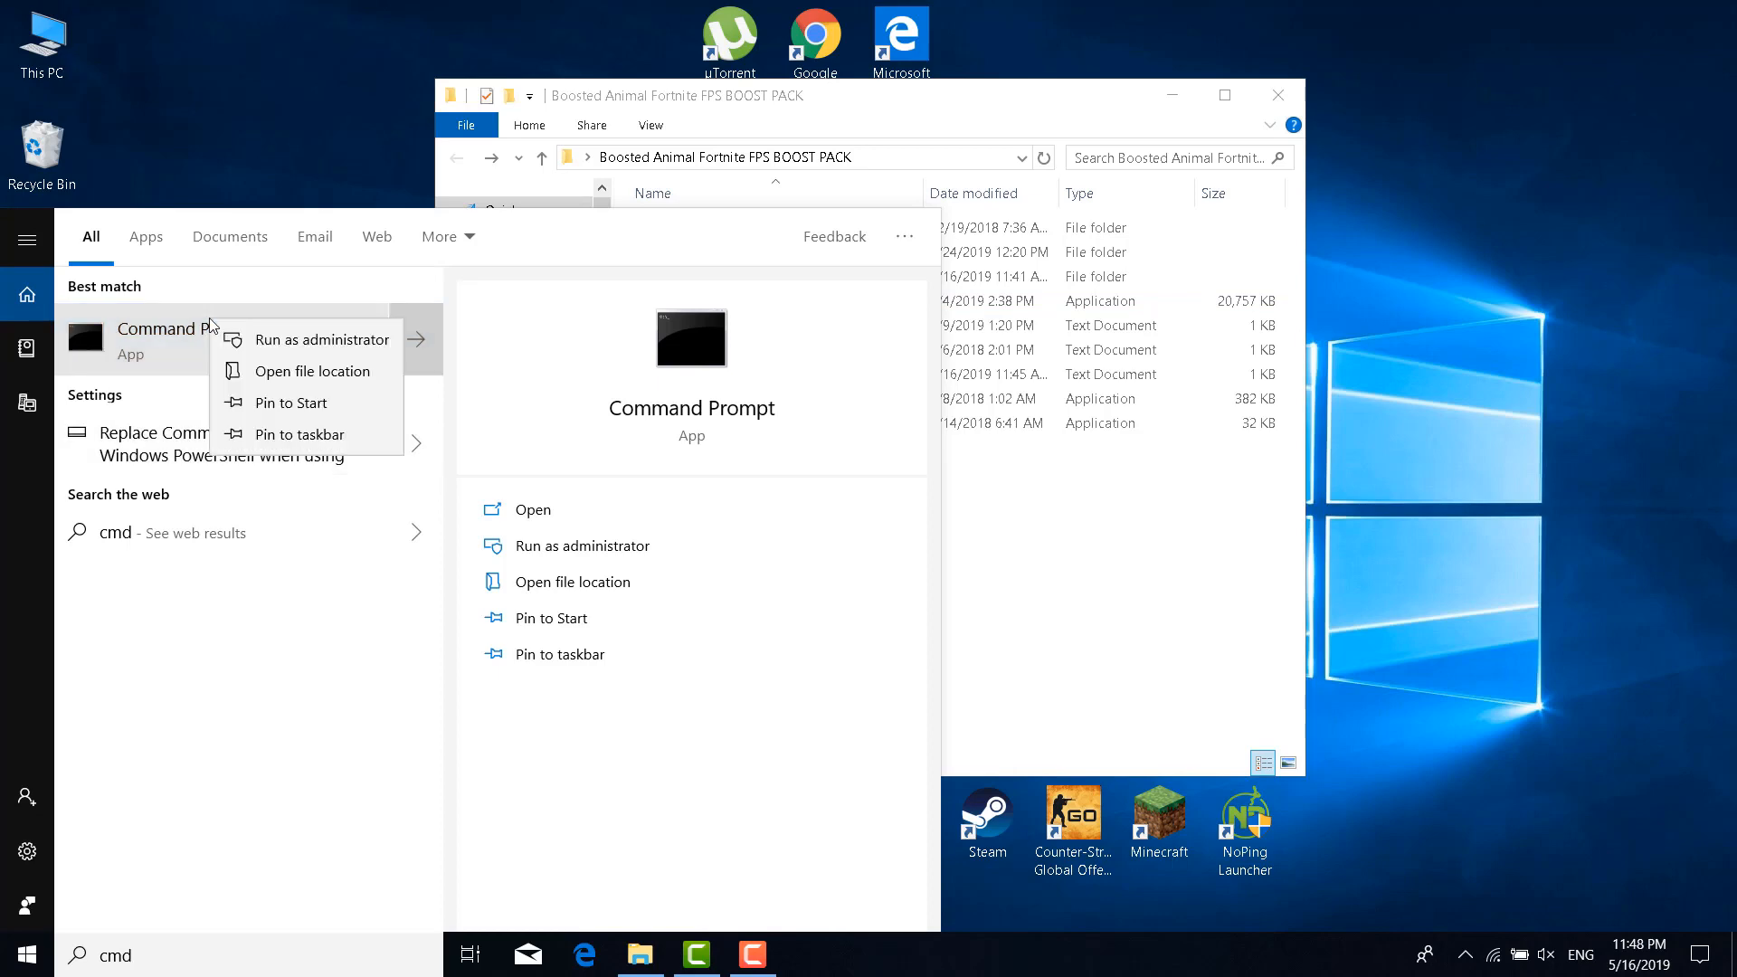
pyautogui.click(342, 346)
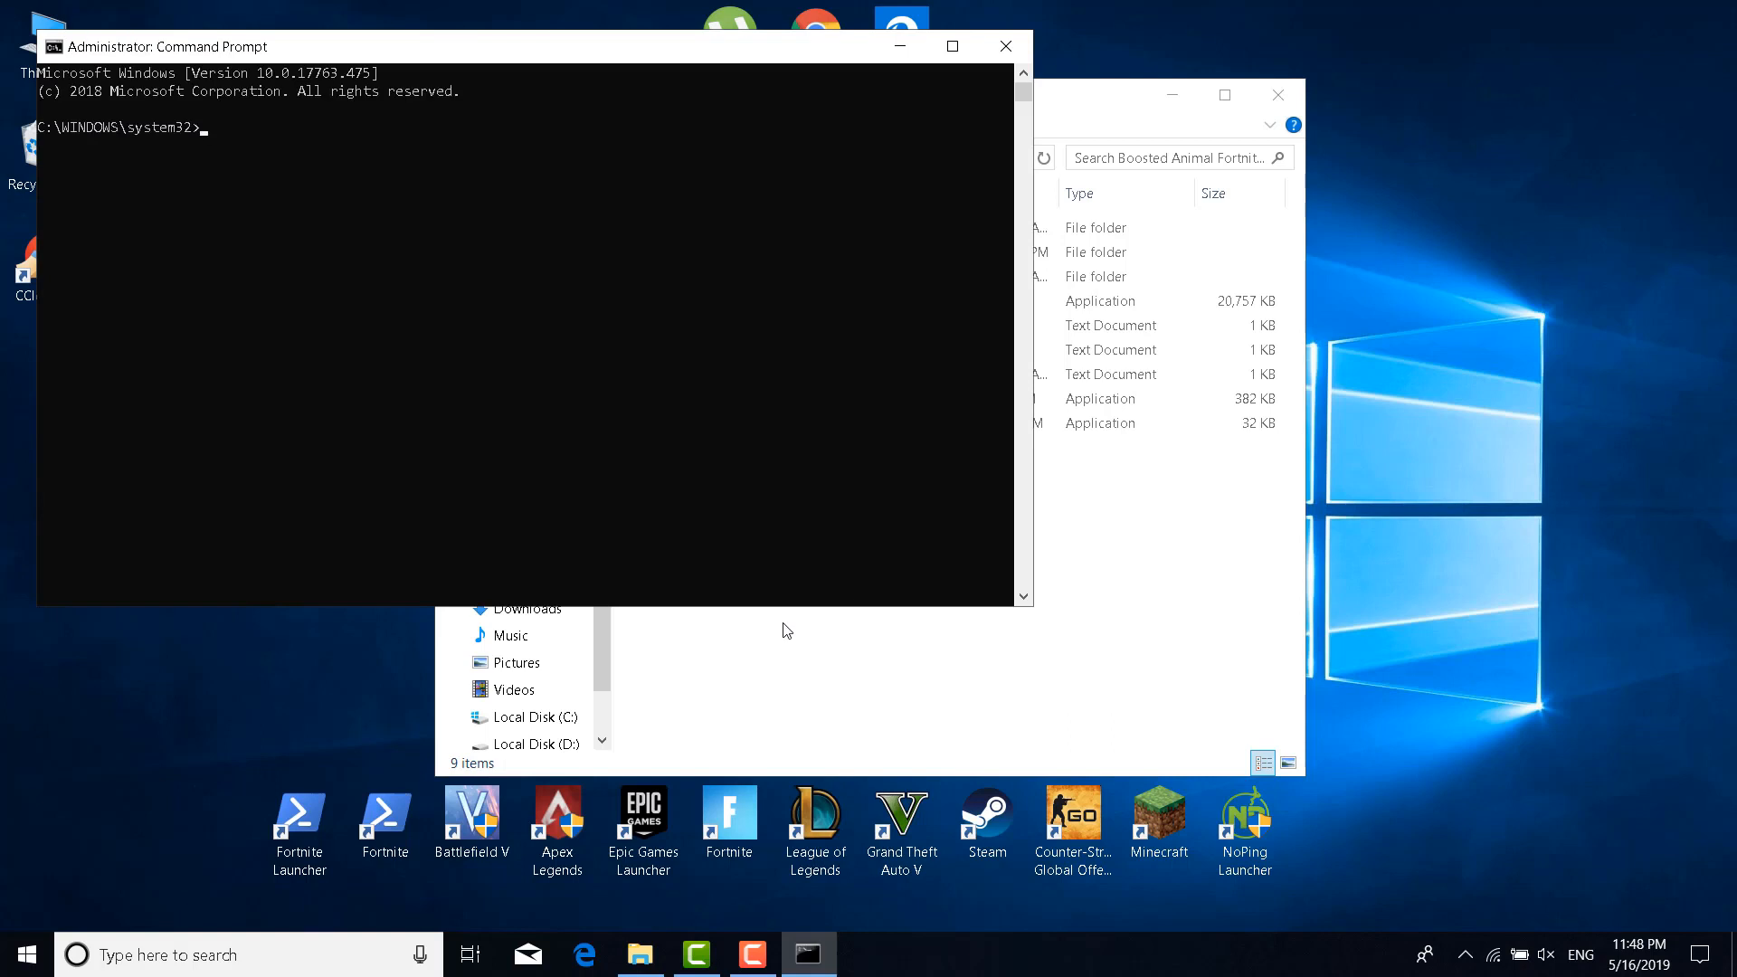
pyautogui.click(1031, 675)
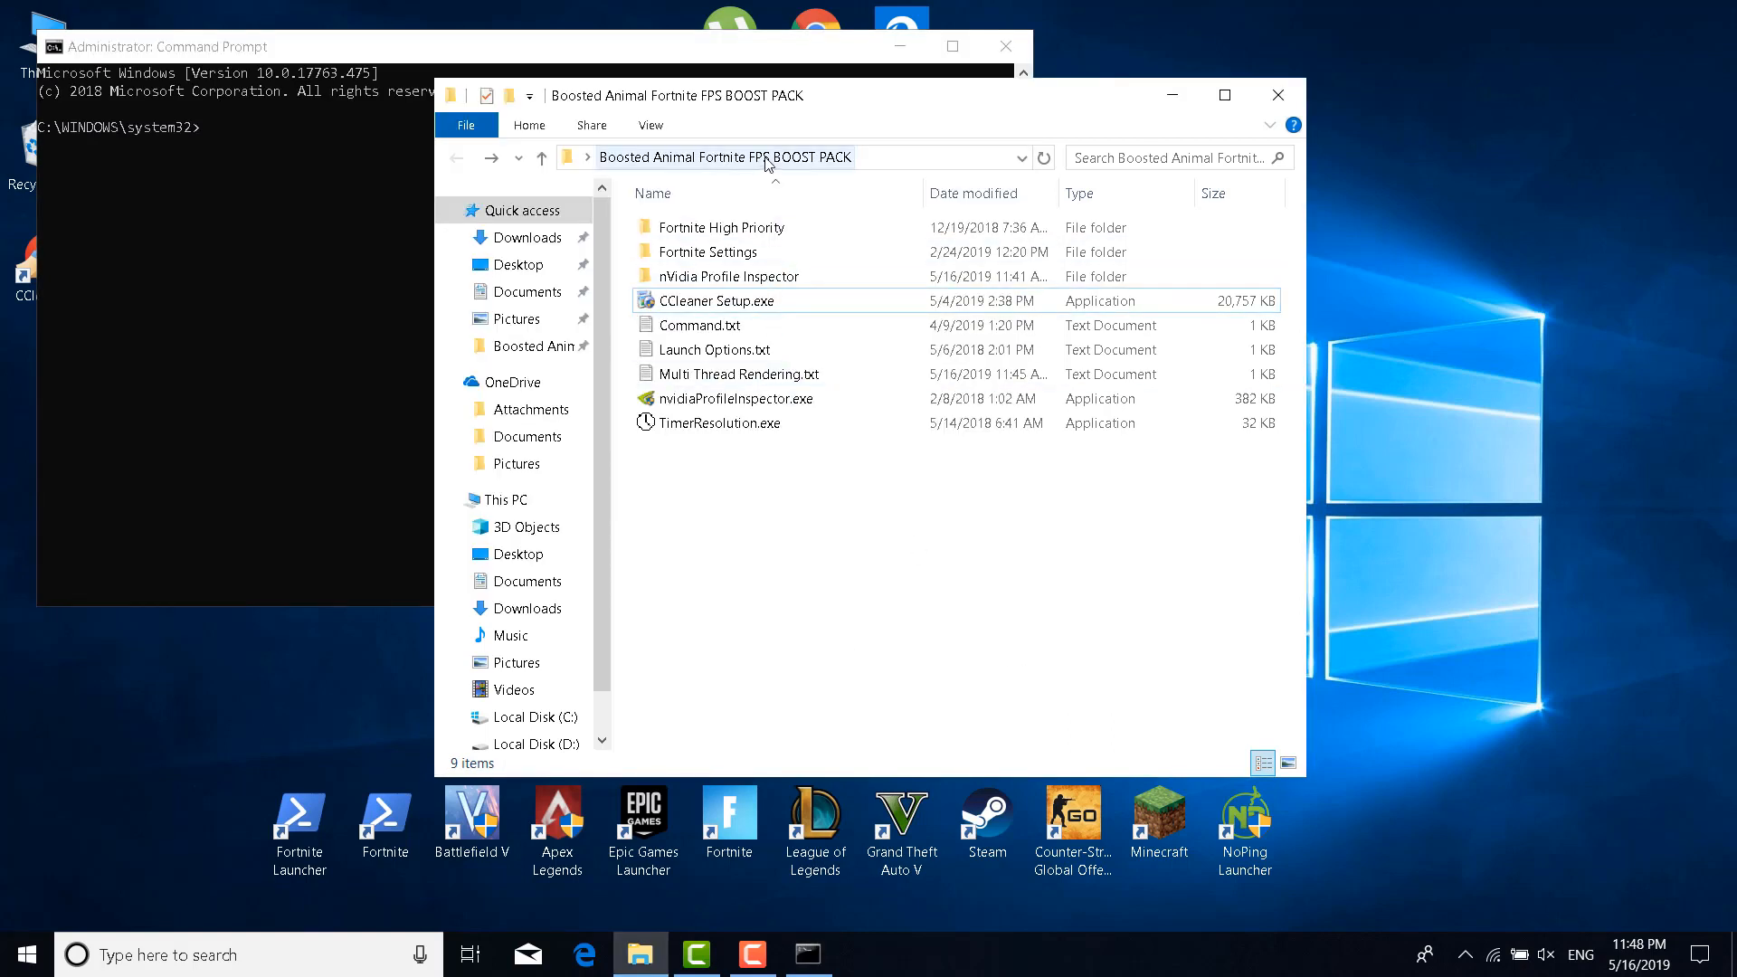
pyautogui.click(725, 300)
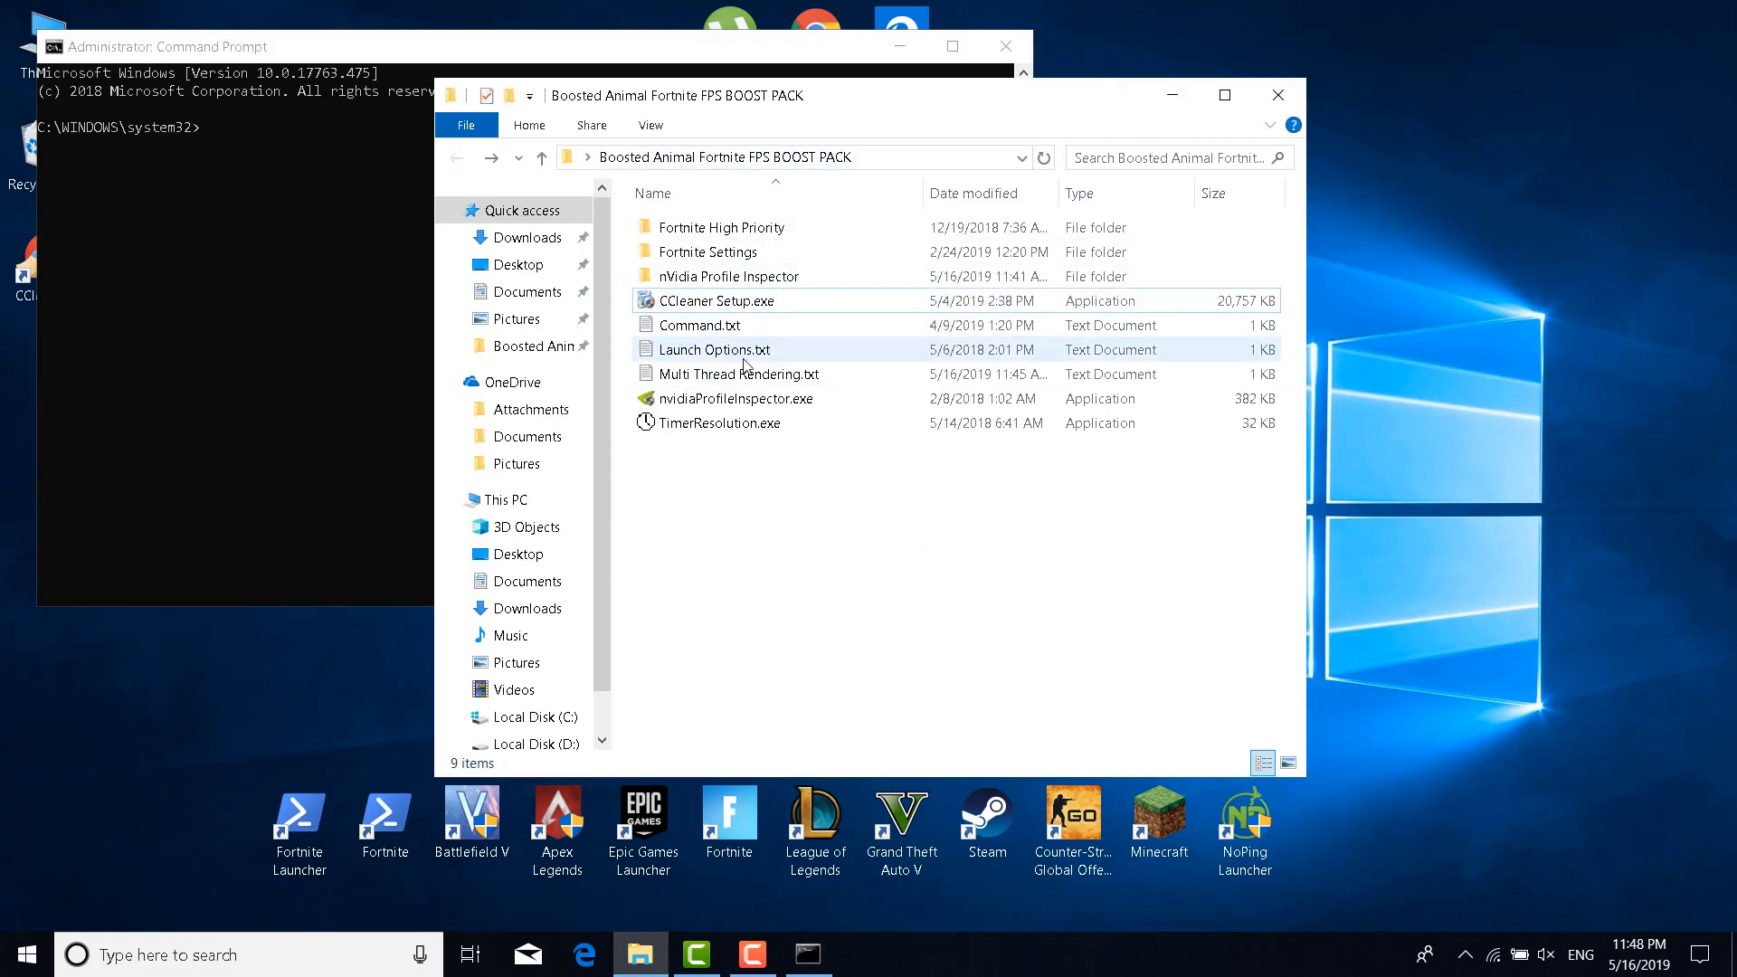
# Copy the powercfg -duplicatescheme line from Command.txt into the admin prompt and run it
pyautogui.doubleClick(703, 331)
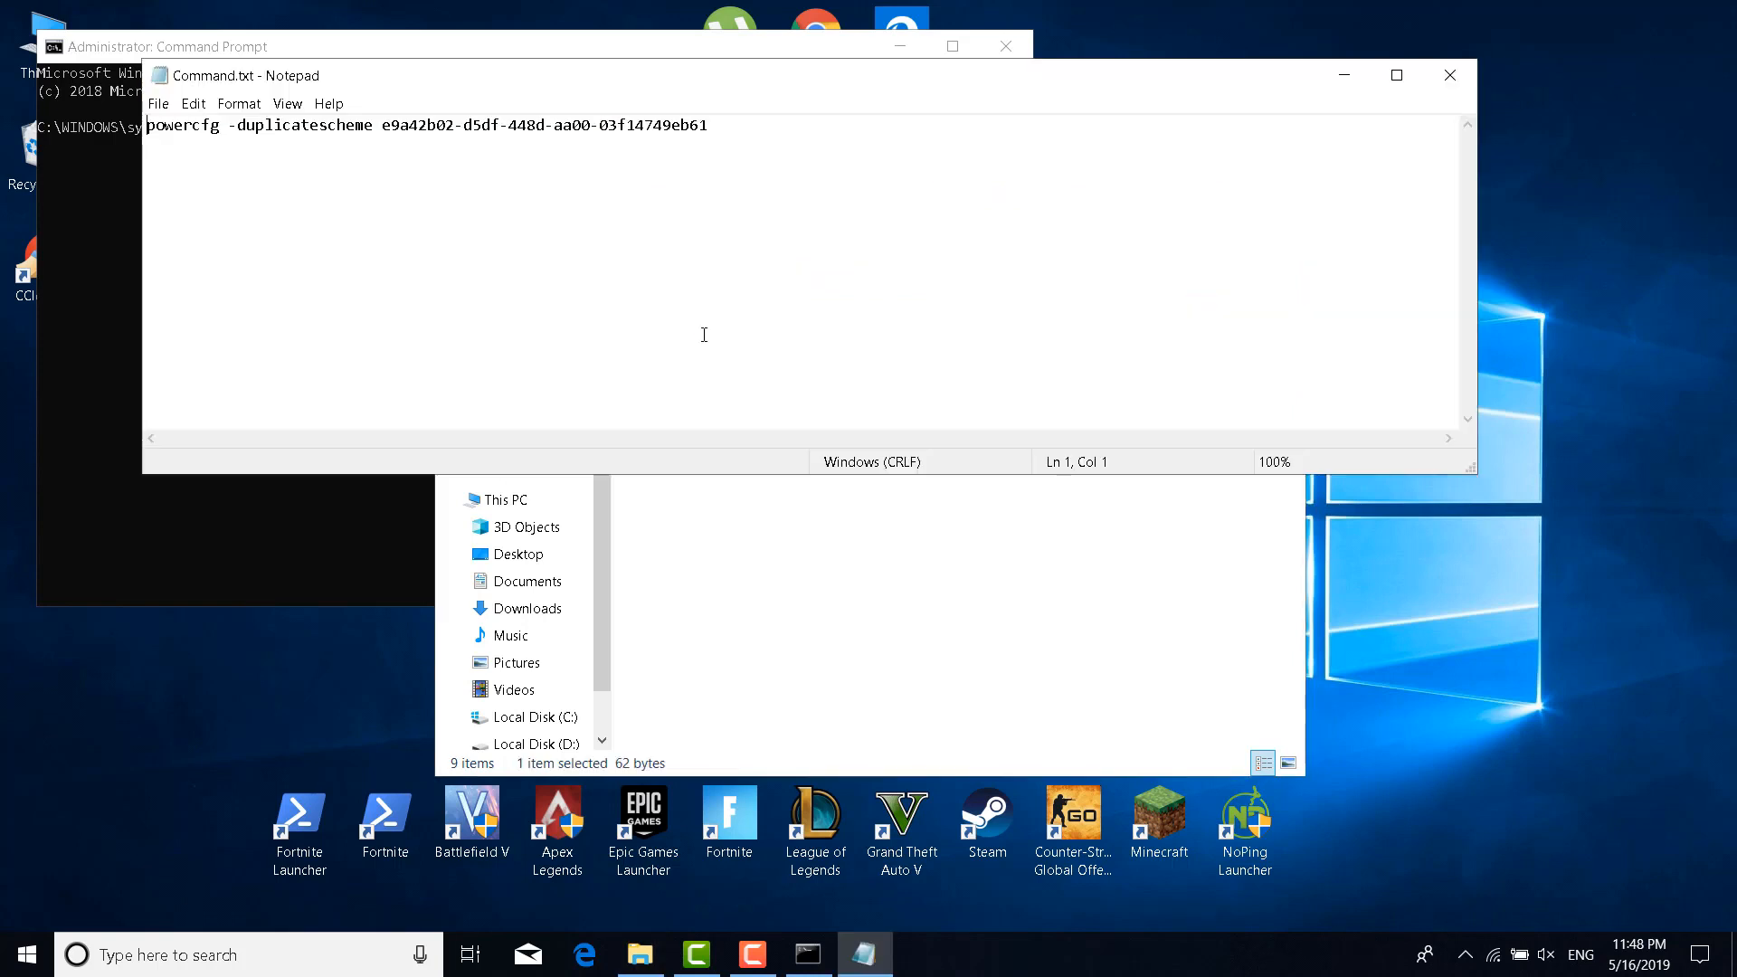
pyautogui.moveTo(712, 125); pyautogui.dragTo(145, 125)
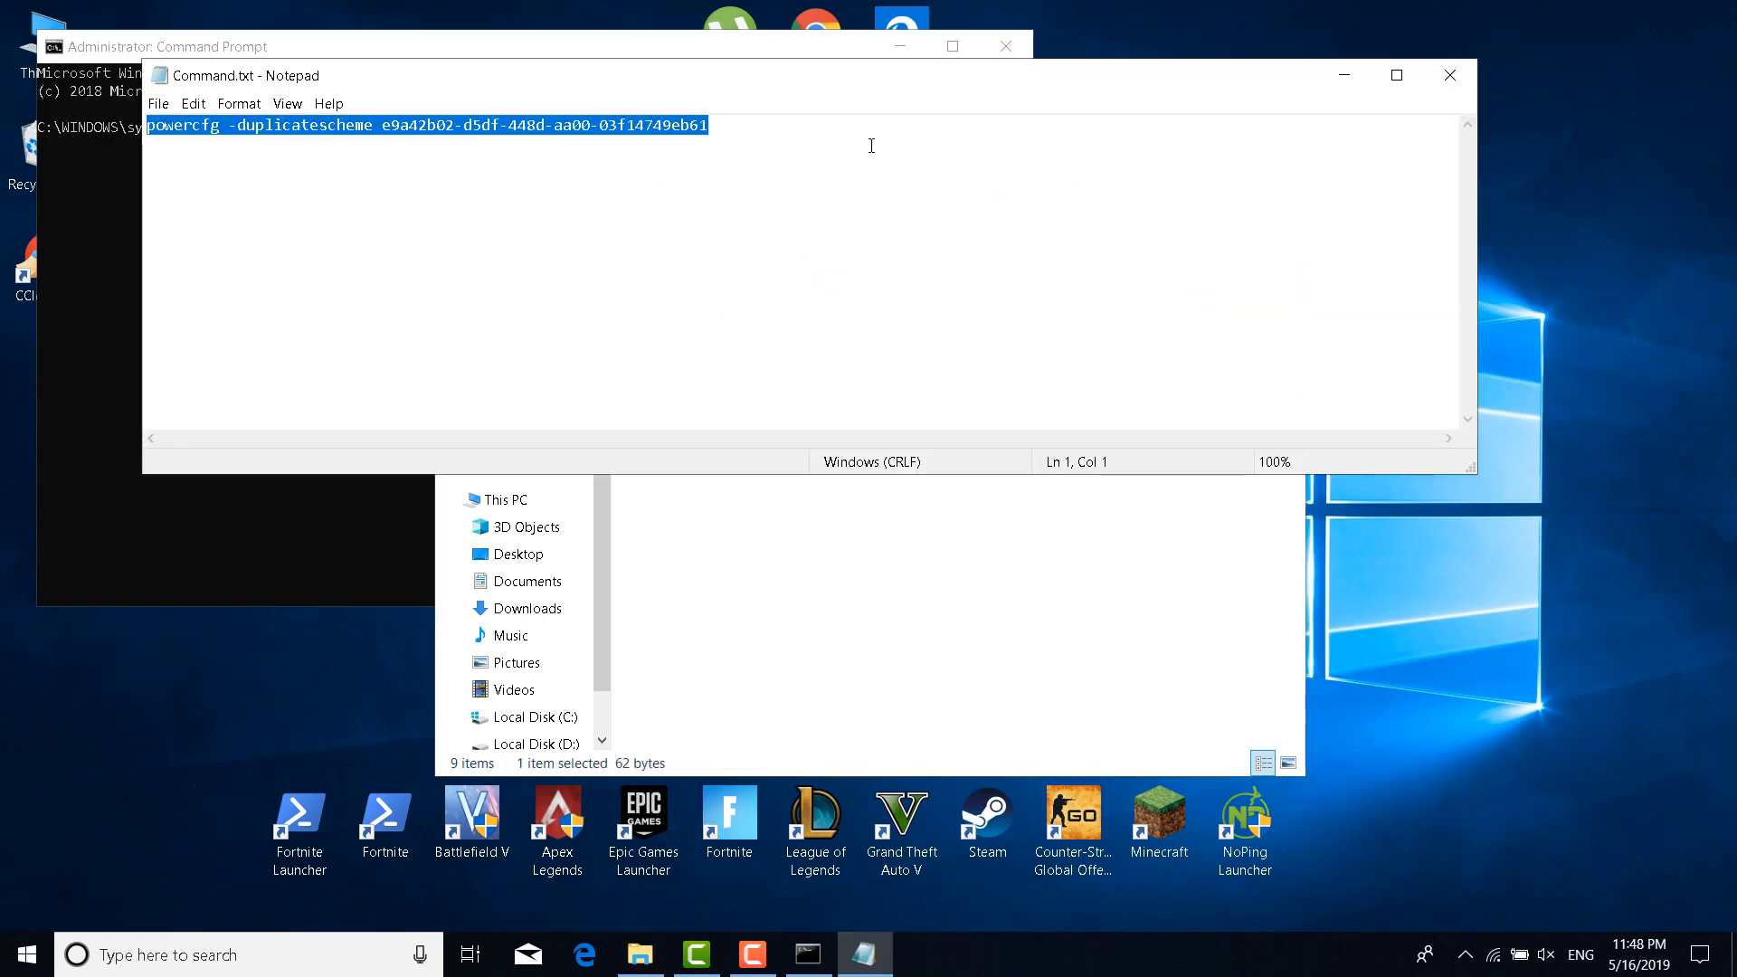
pyautogui.hotkey('ctrl', 'c')
pyautogui.click(110, 199)
pyautogui.rightClick(319, 199)
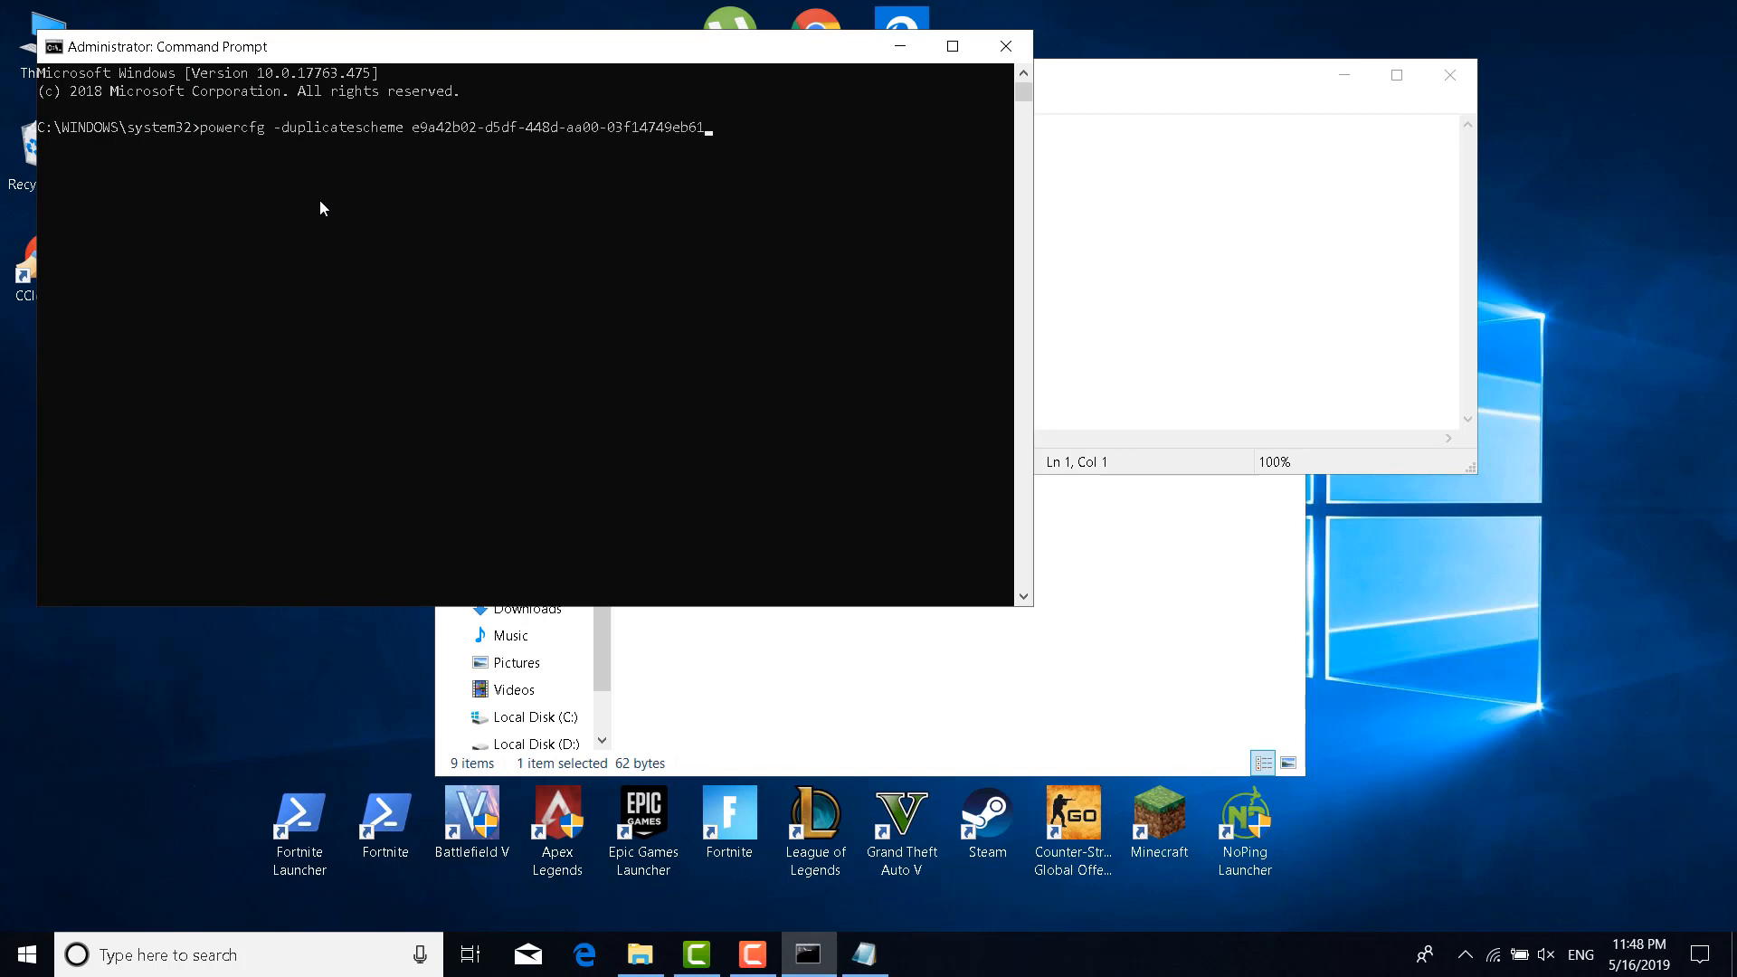
pyautogui.press('Return')
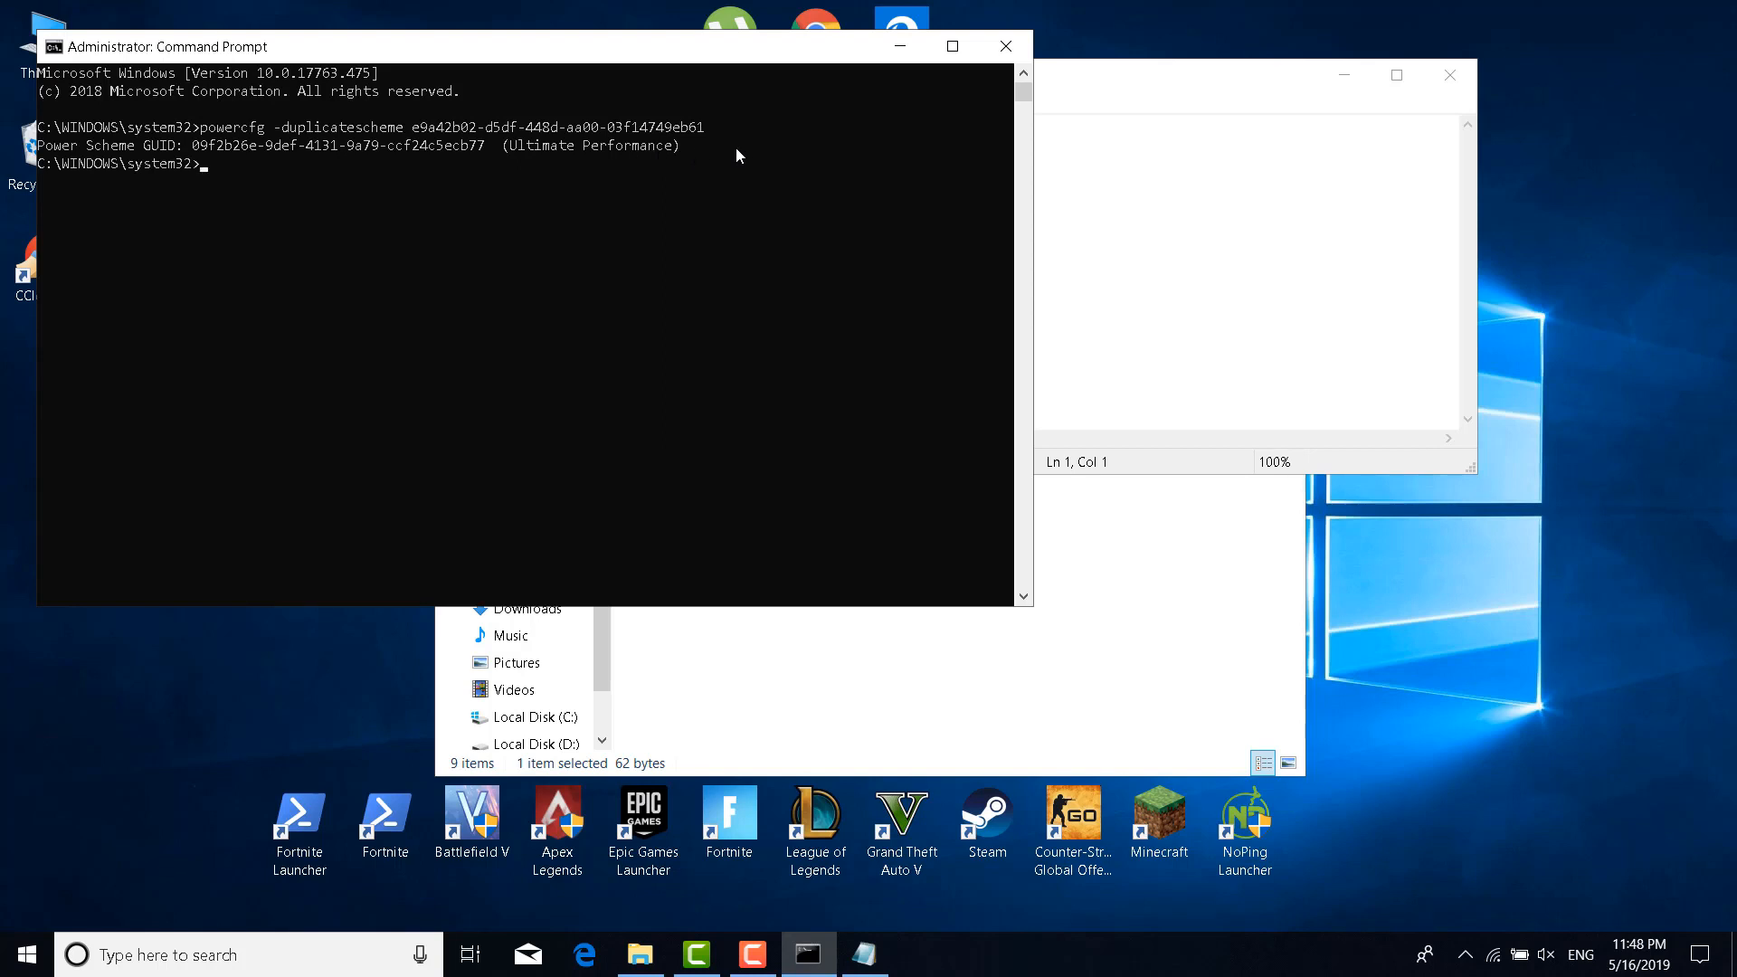
pyautogui.click(1002, 46)
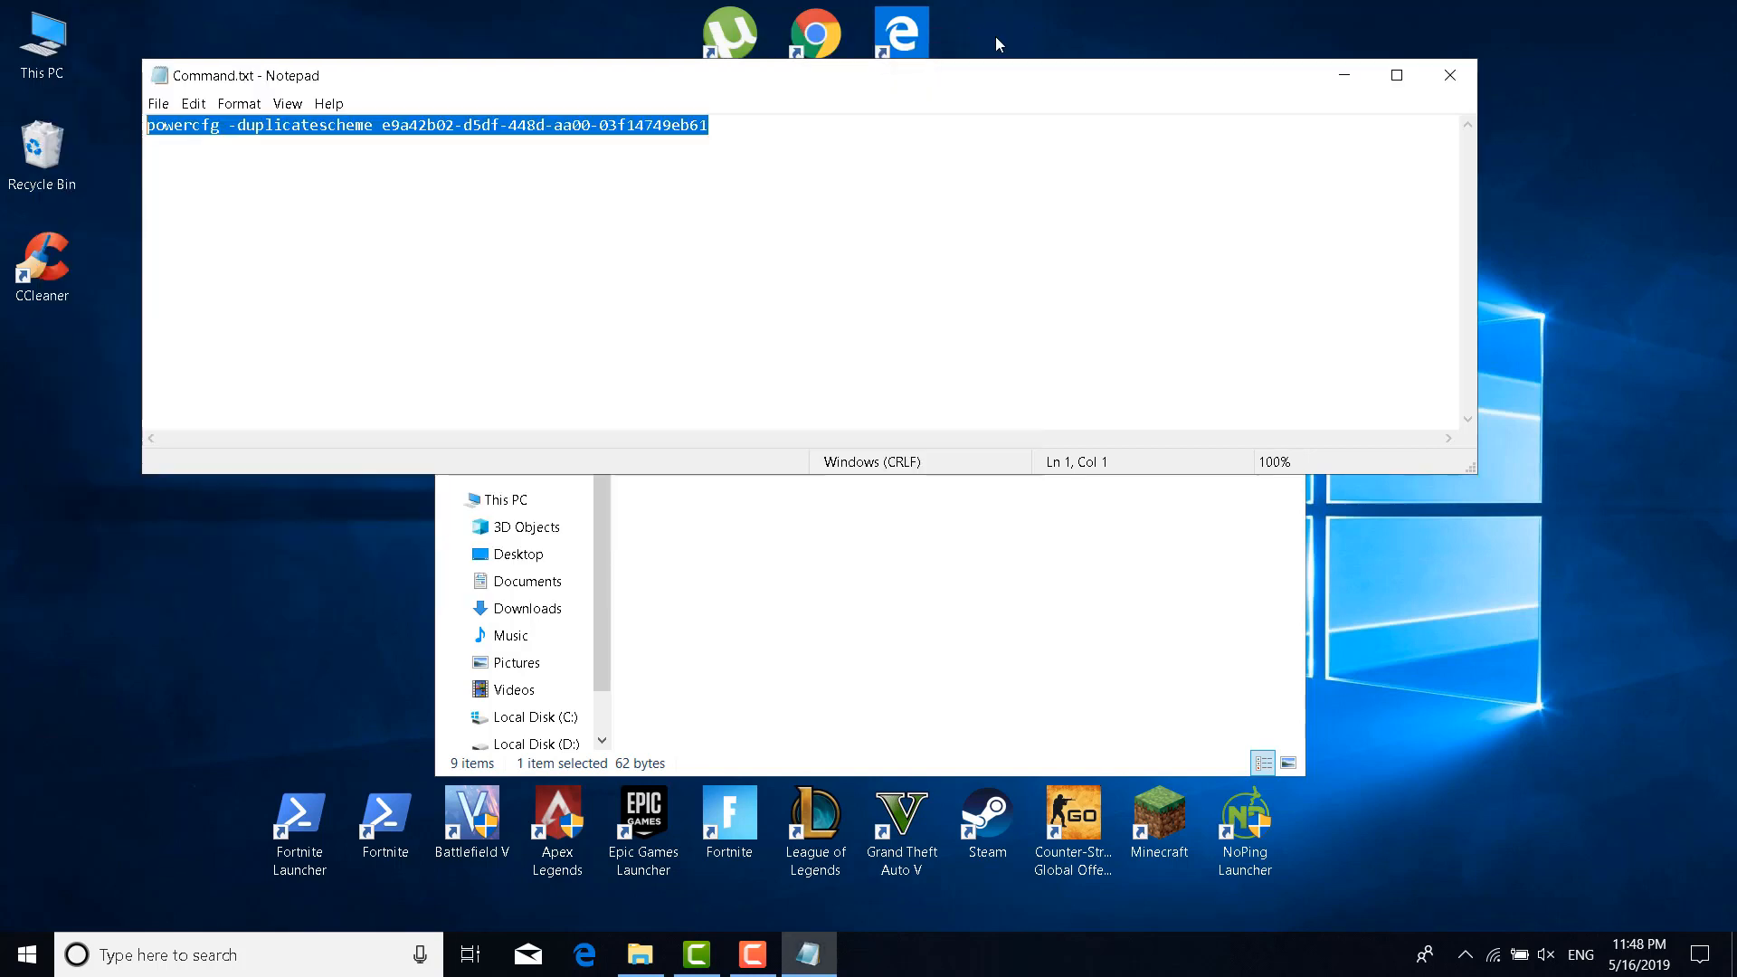
pyautogui.click(345, 946)
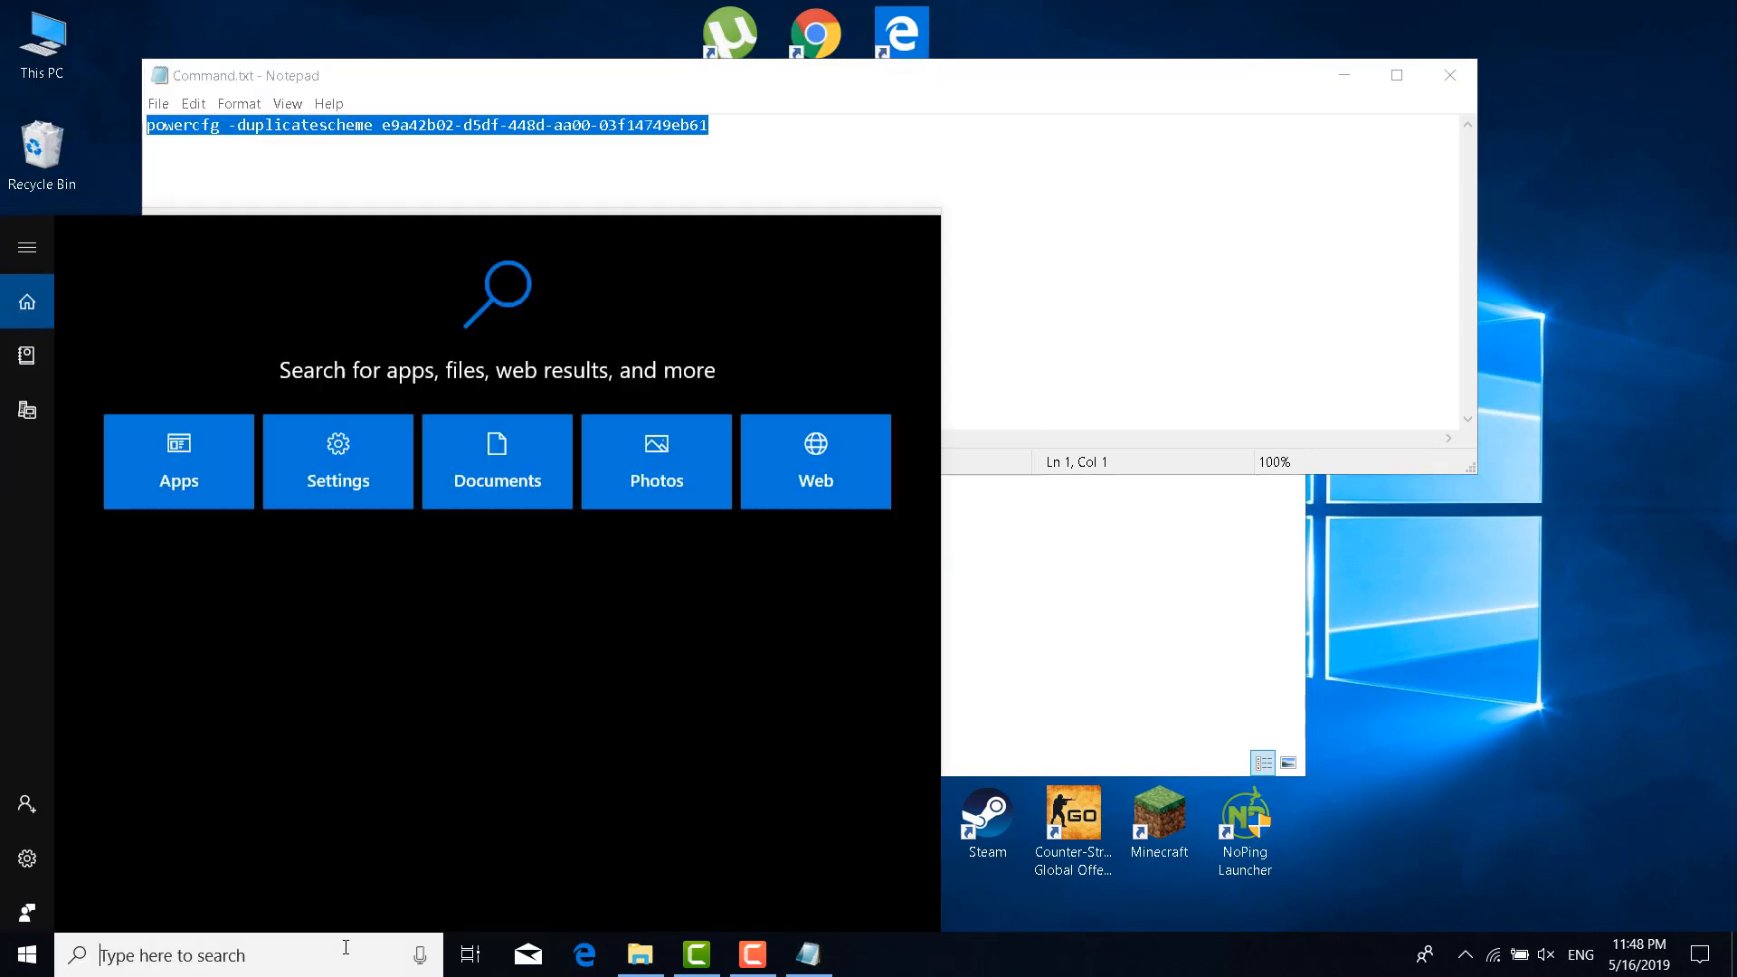
pyautogui.write('Edit Power')
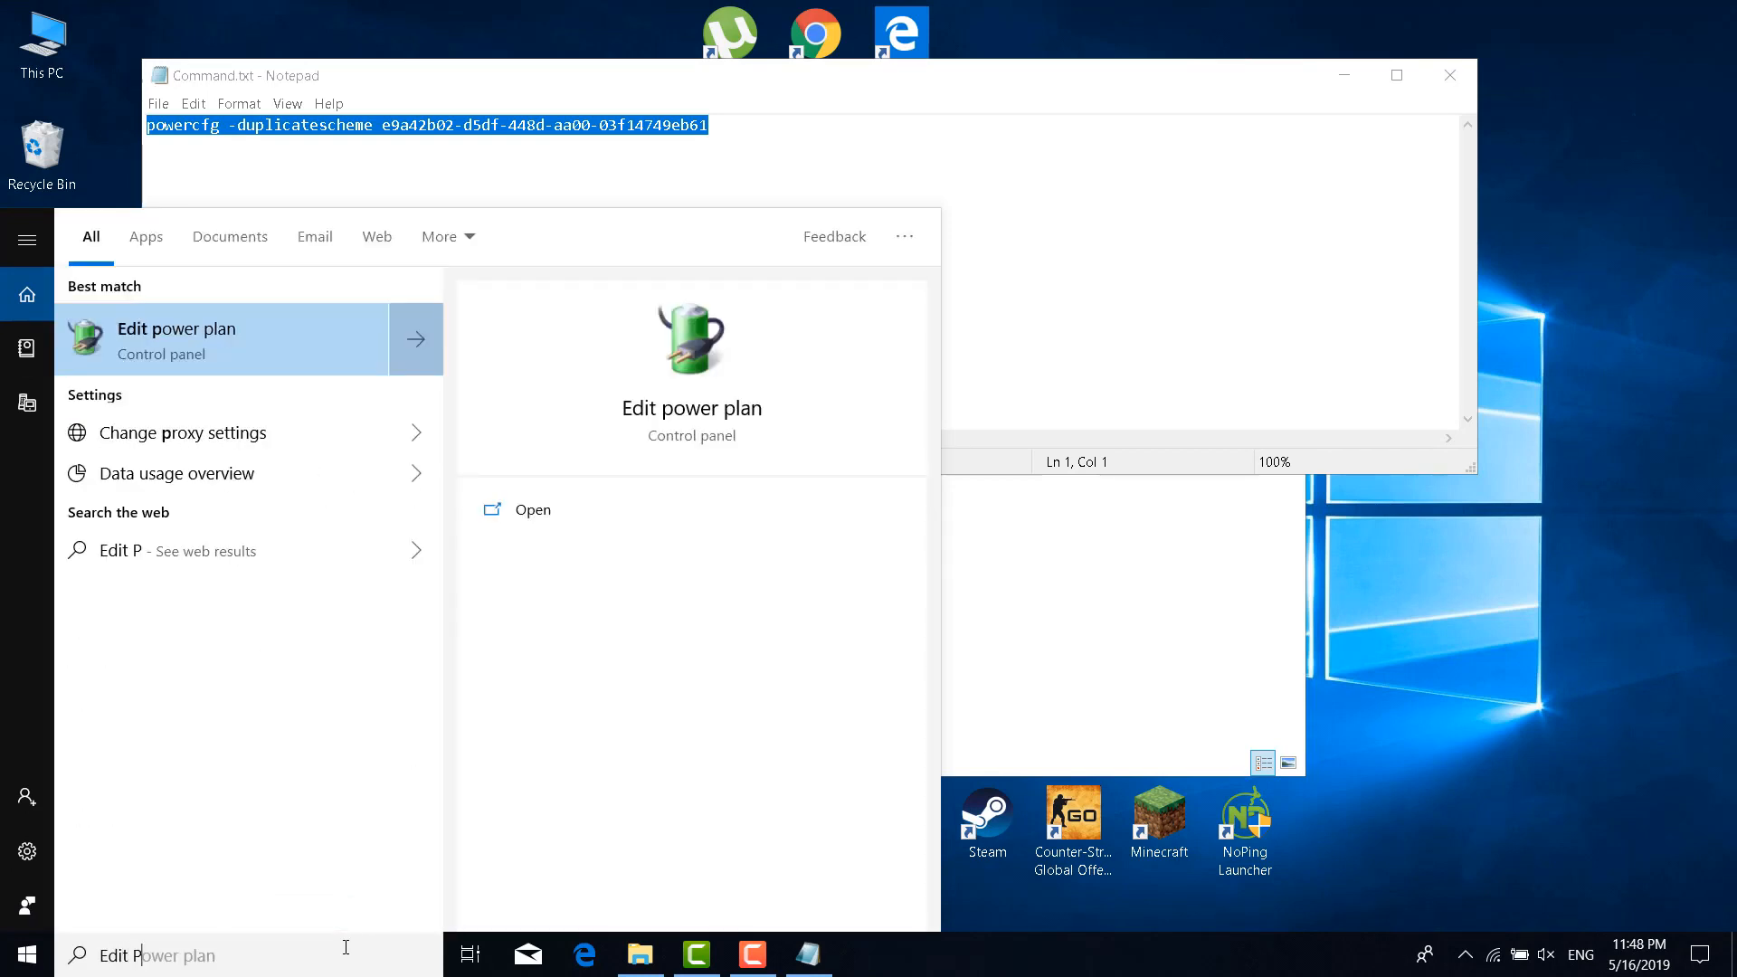
pyautogui.click(284, 344)
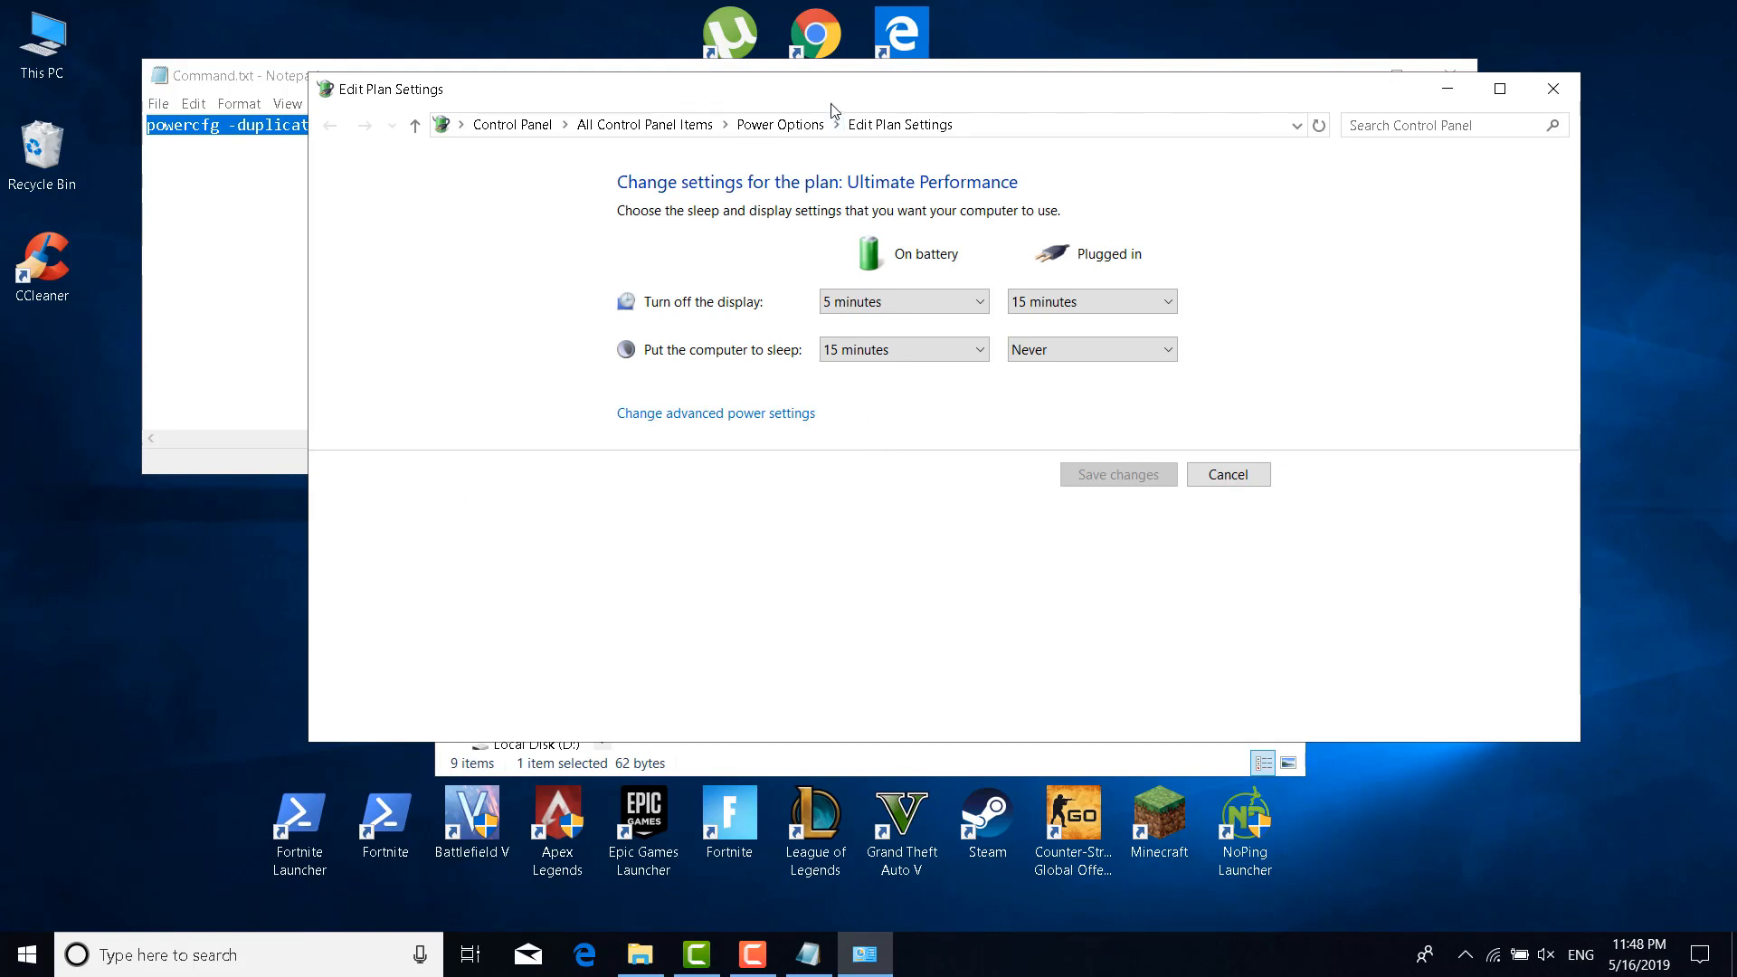
pyautogui.click(806, 127)
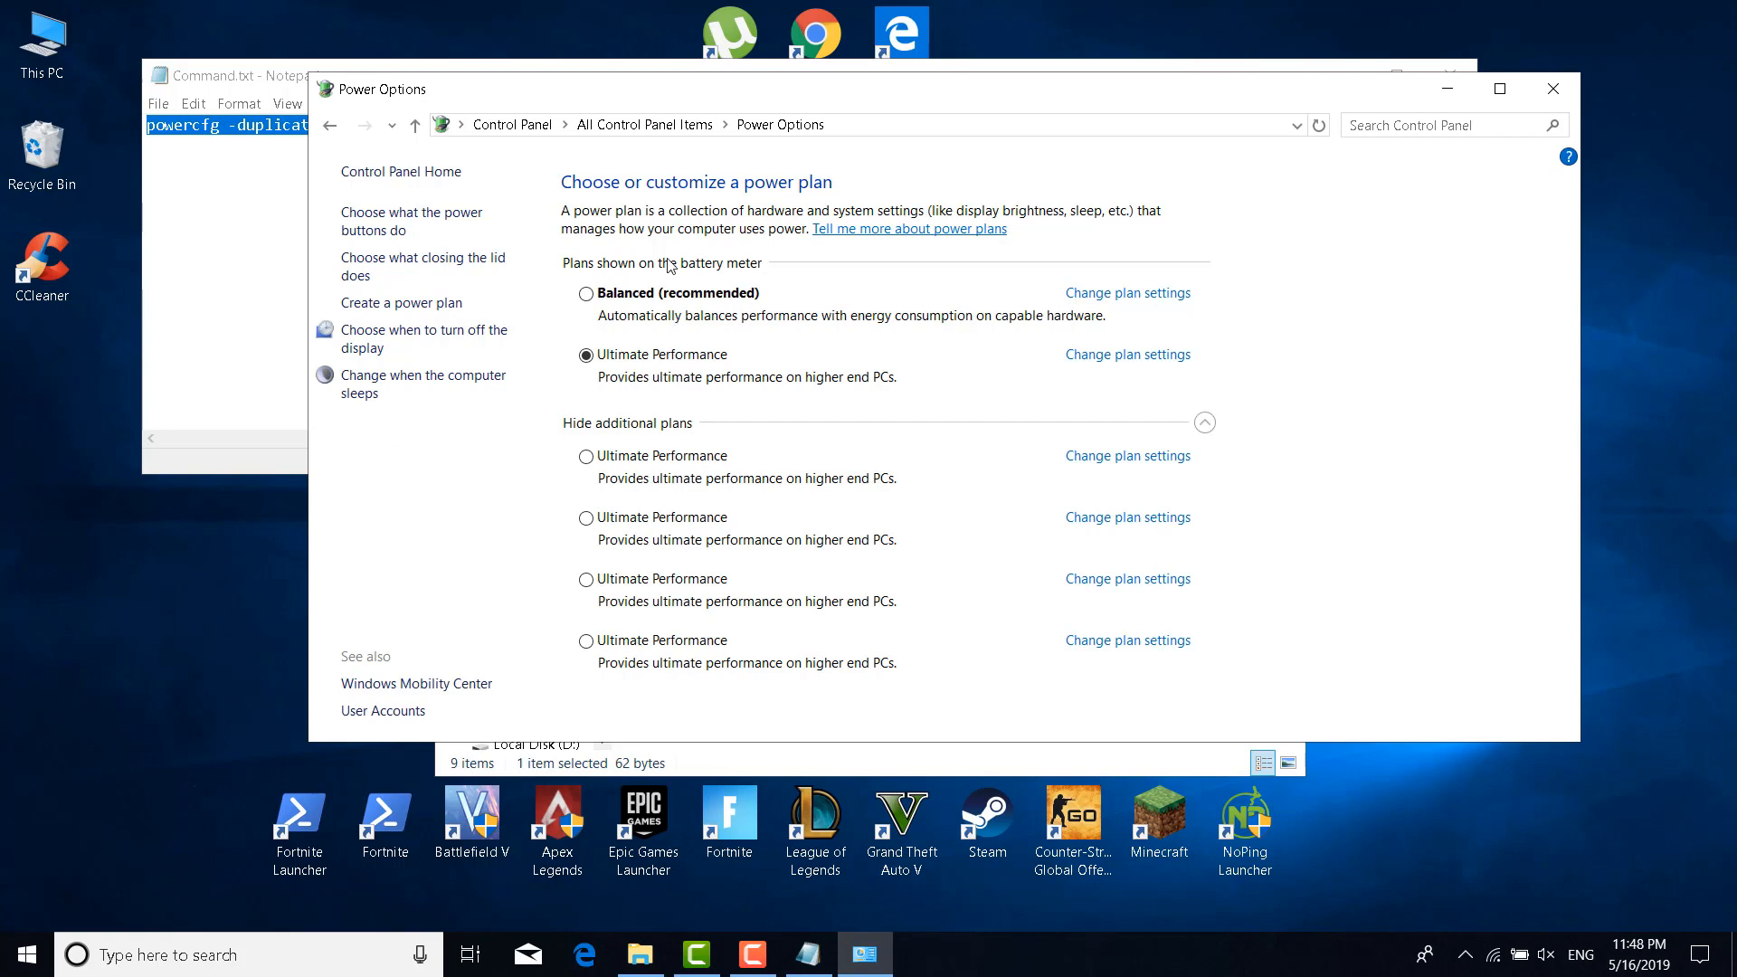
pyautogui.click(662, 422)
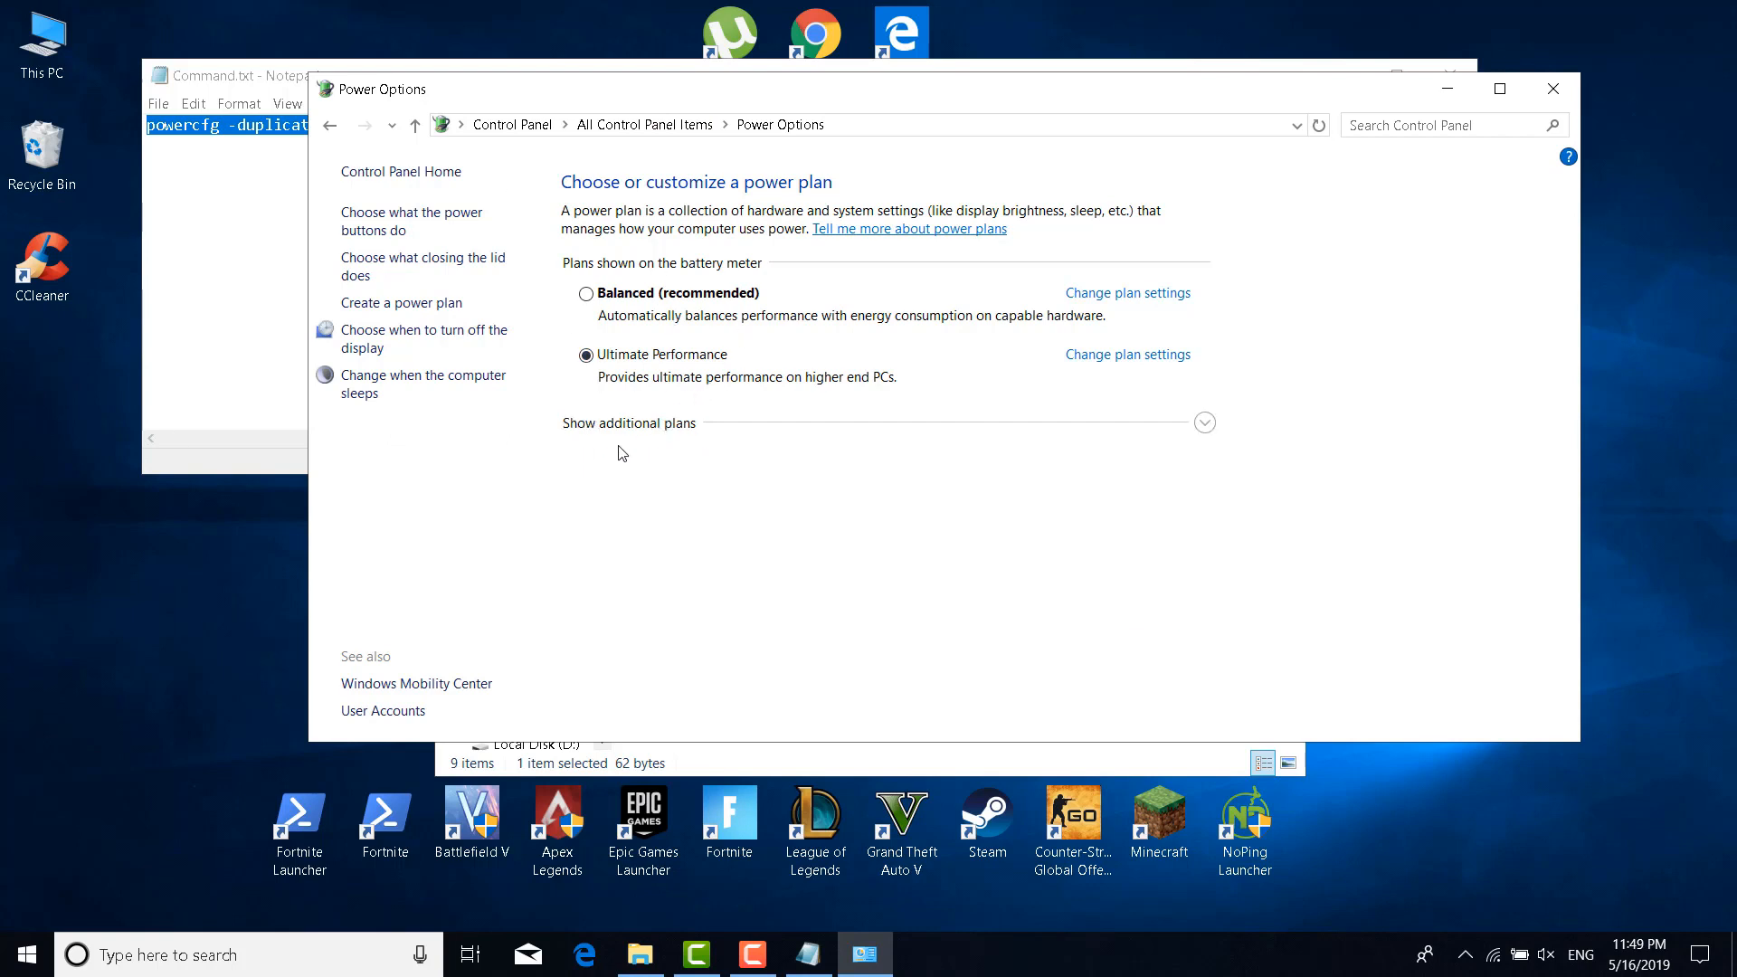
pyautogui.click(659, 429)
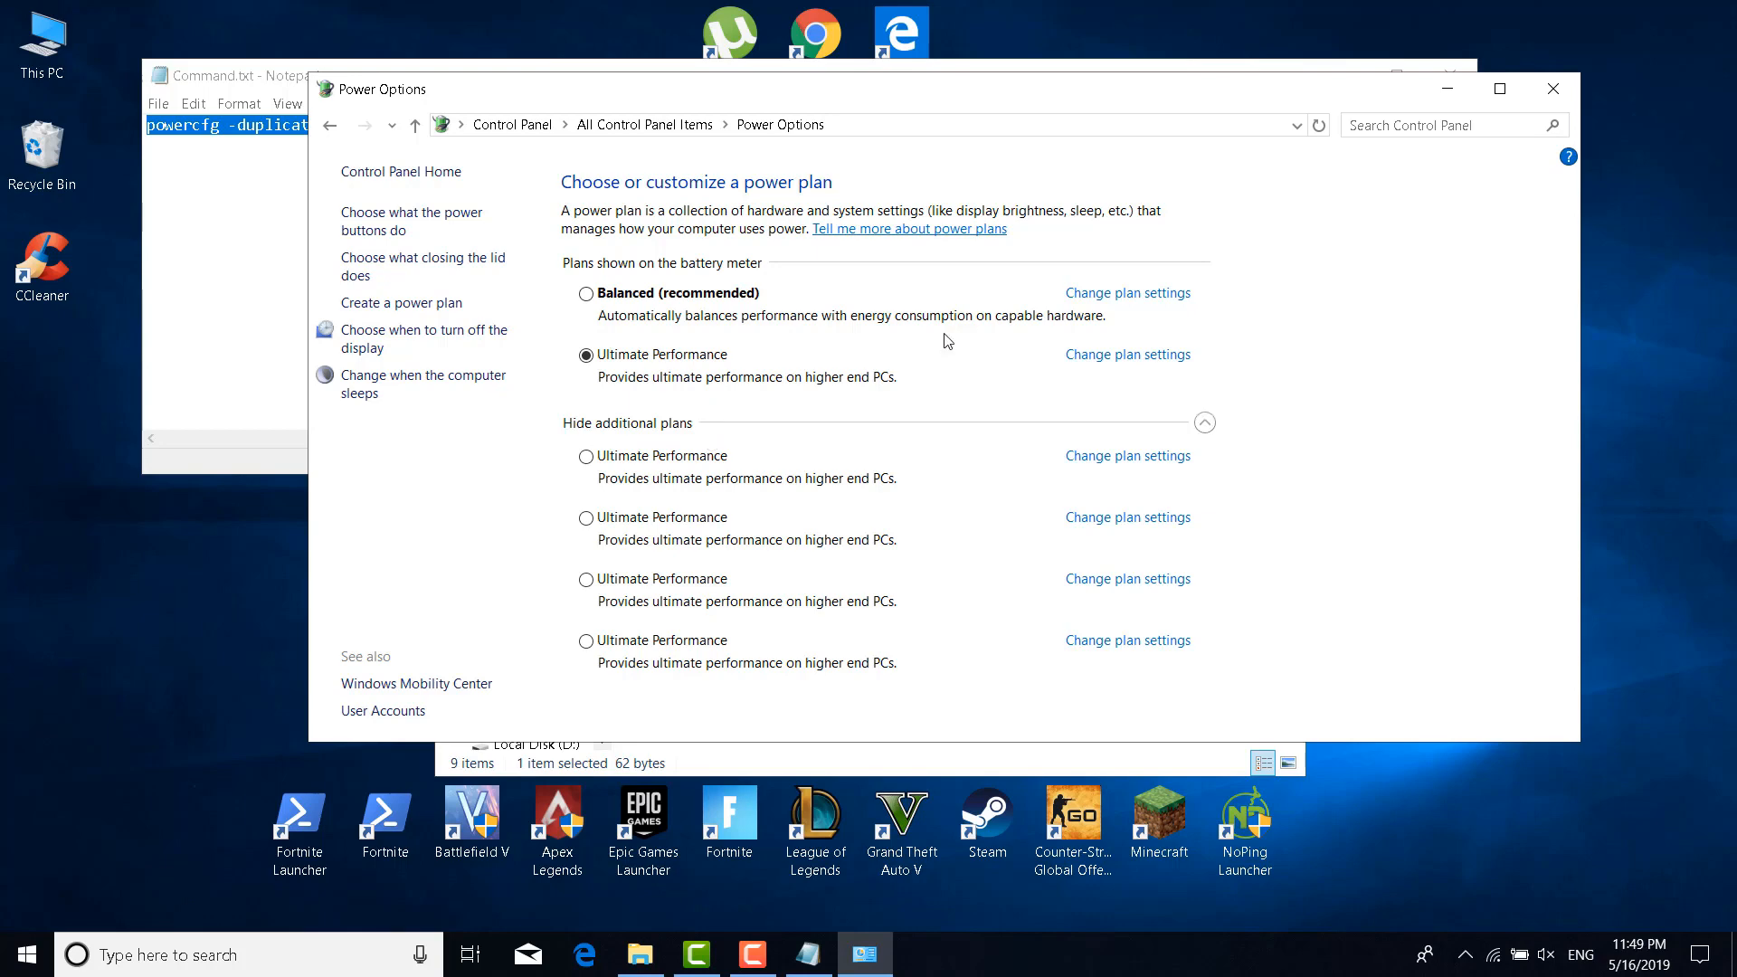
pyautogui.click(1558, 93)
# Close Command.txt and run TimerResolution, setting Maximum (0.496 ms), then Default (0.997 ms)
pyautogui.click(1451, 69)
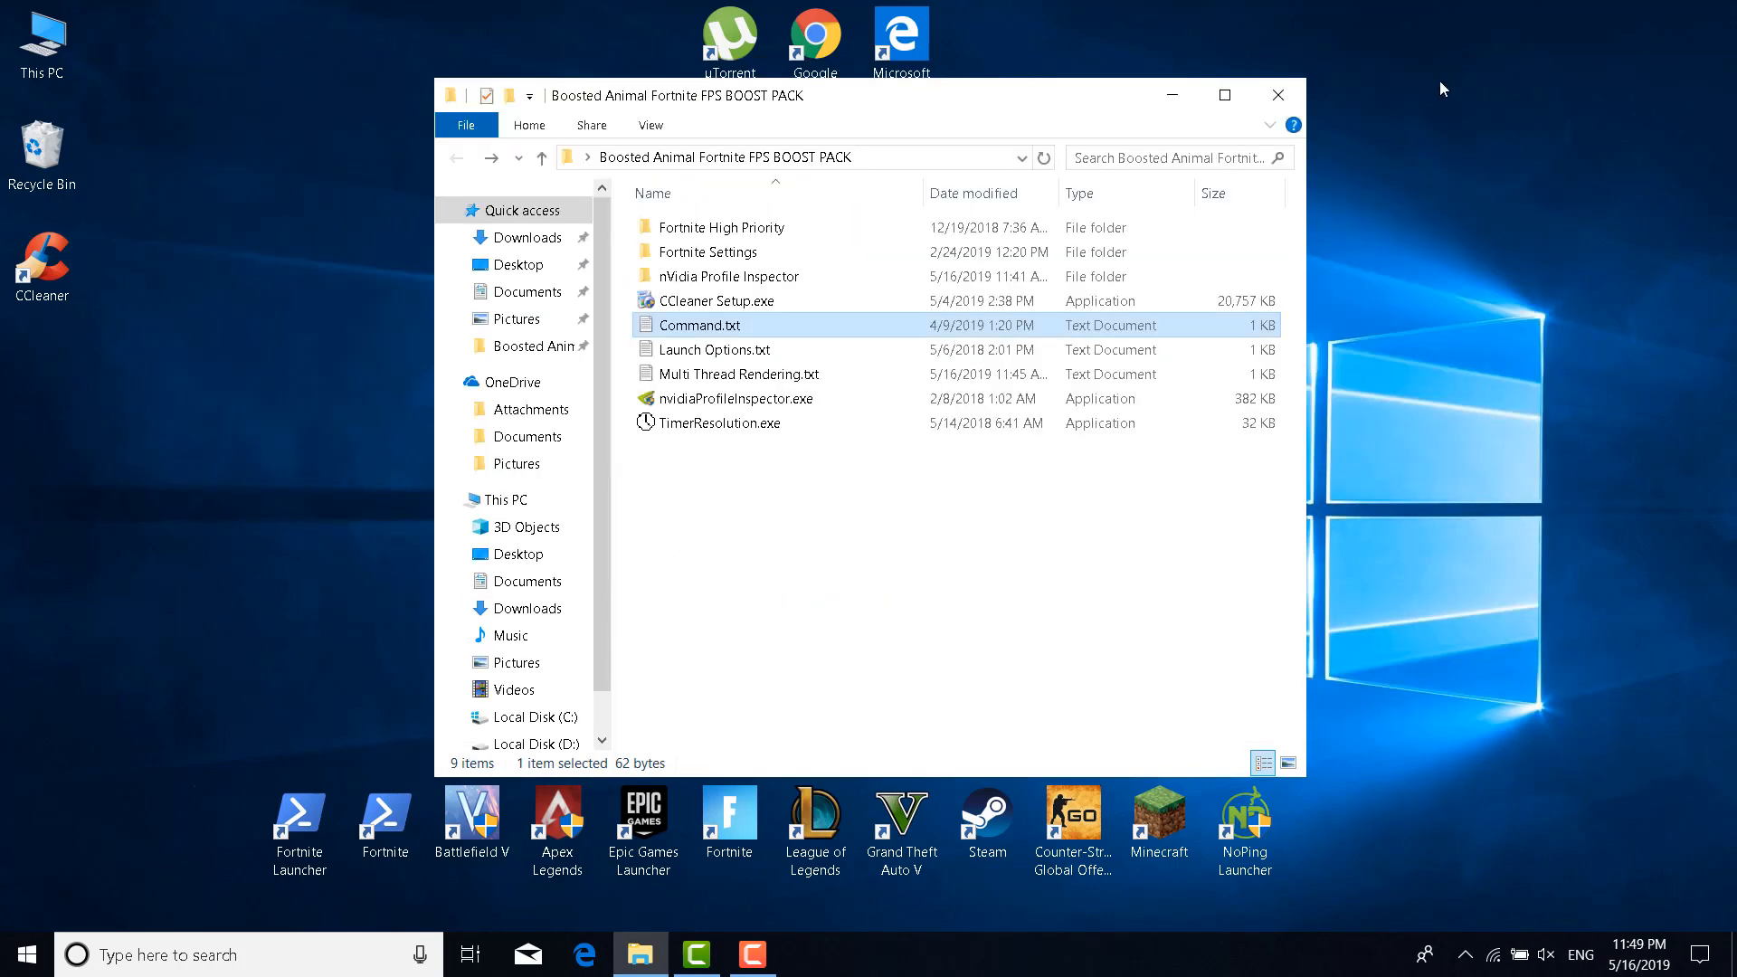
pyautogui.click(959, 584)
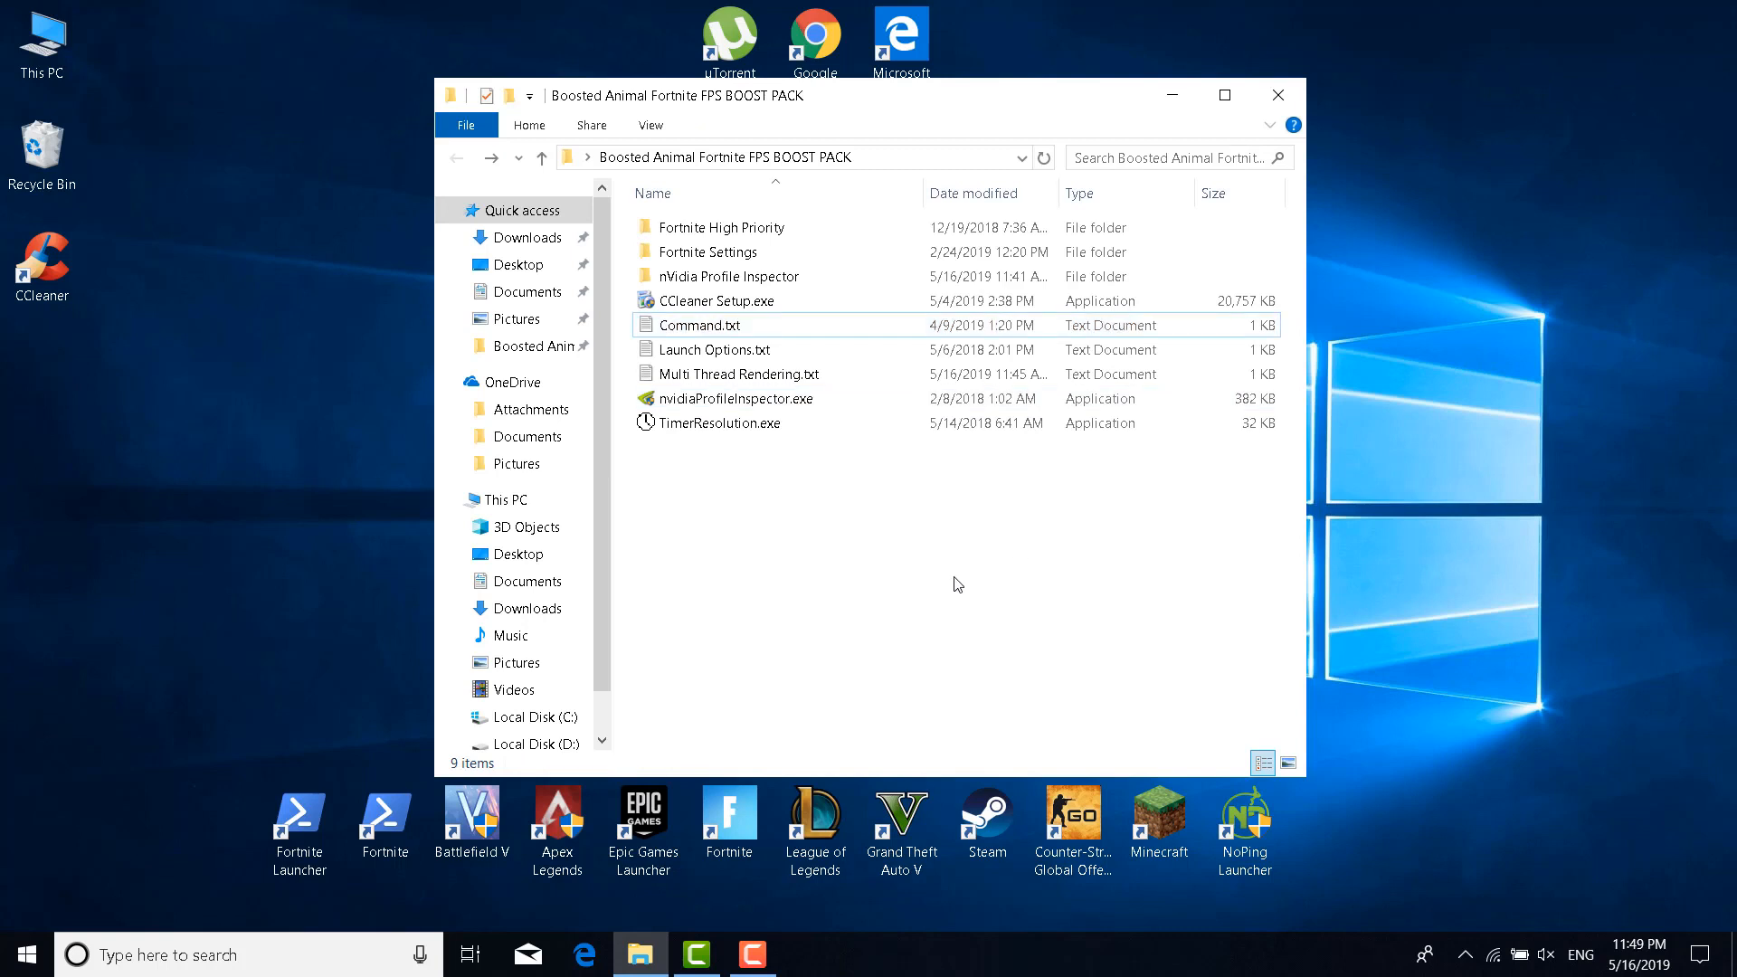
pyautogui.doubleClick(766, 430)
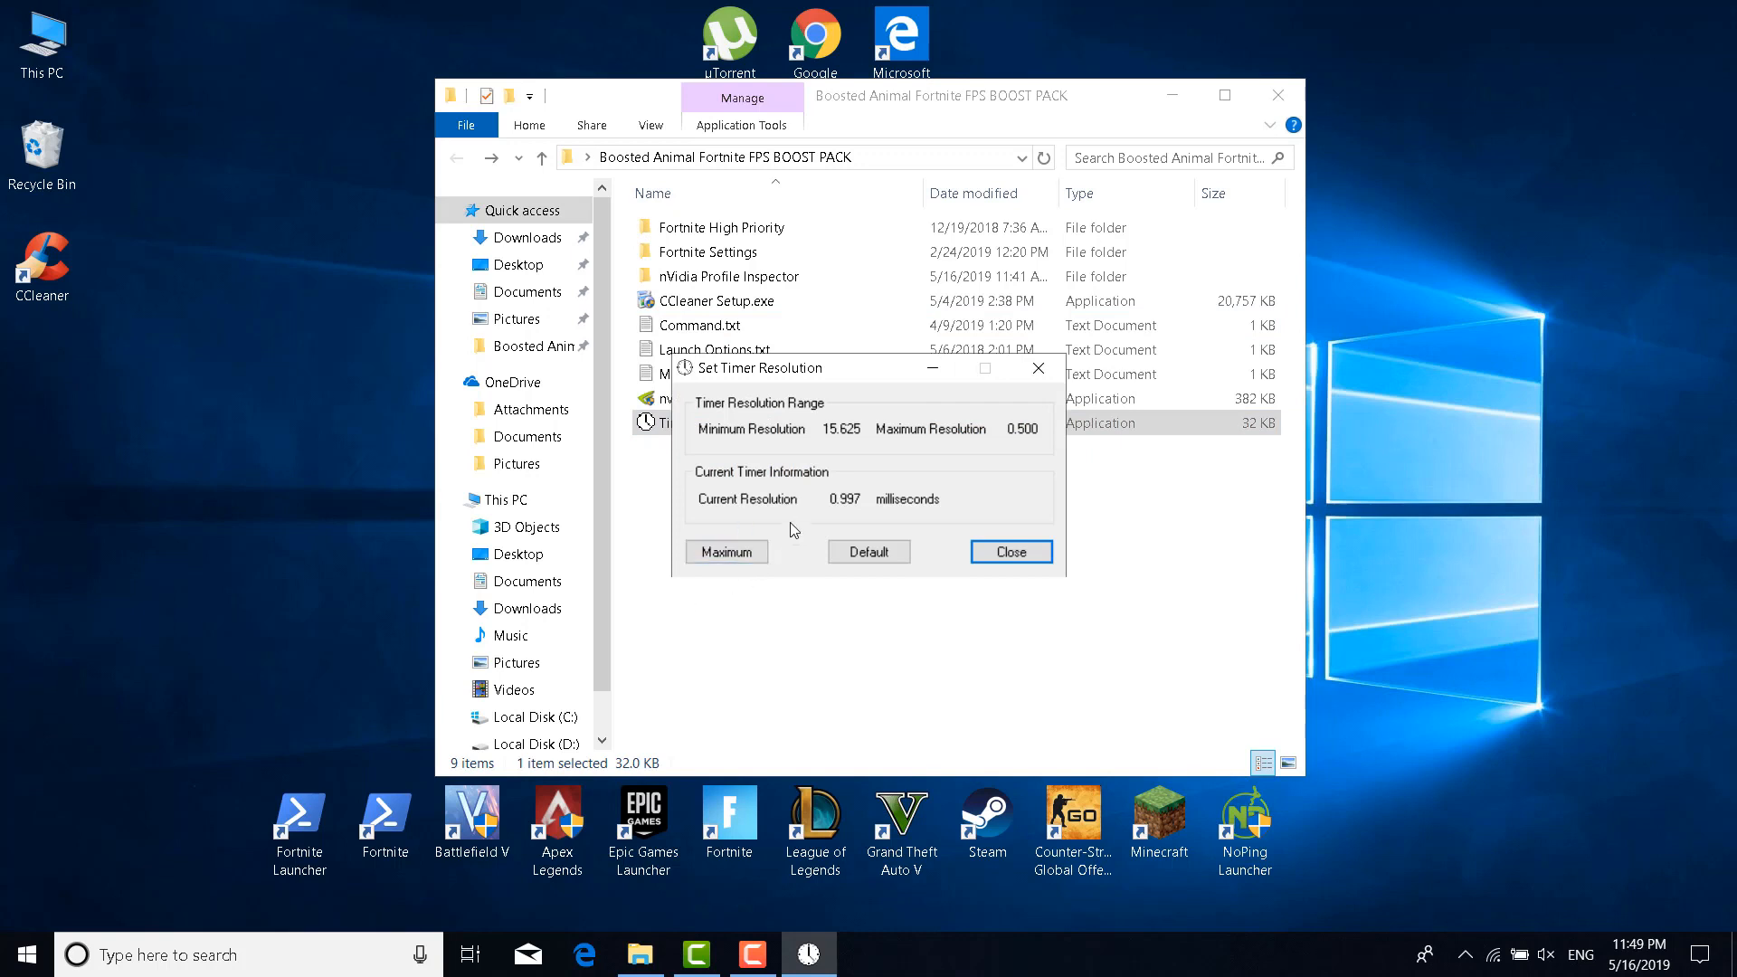
pyautogui.click(750, 562)
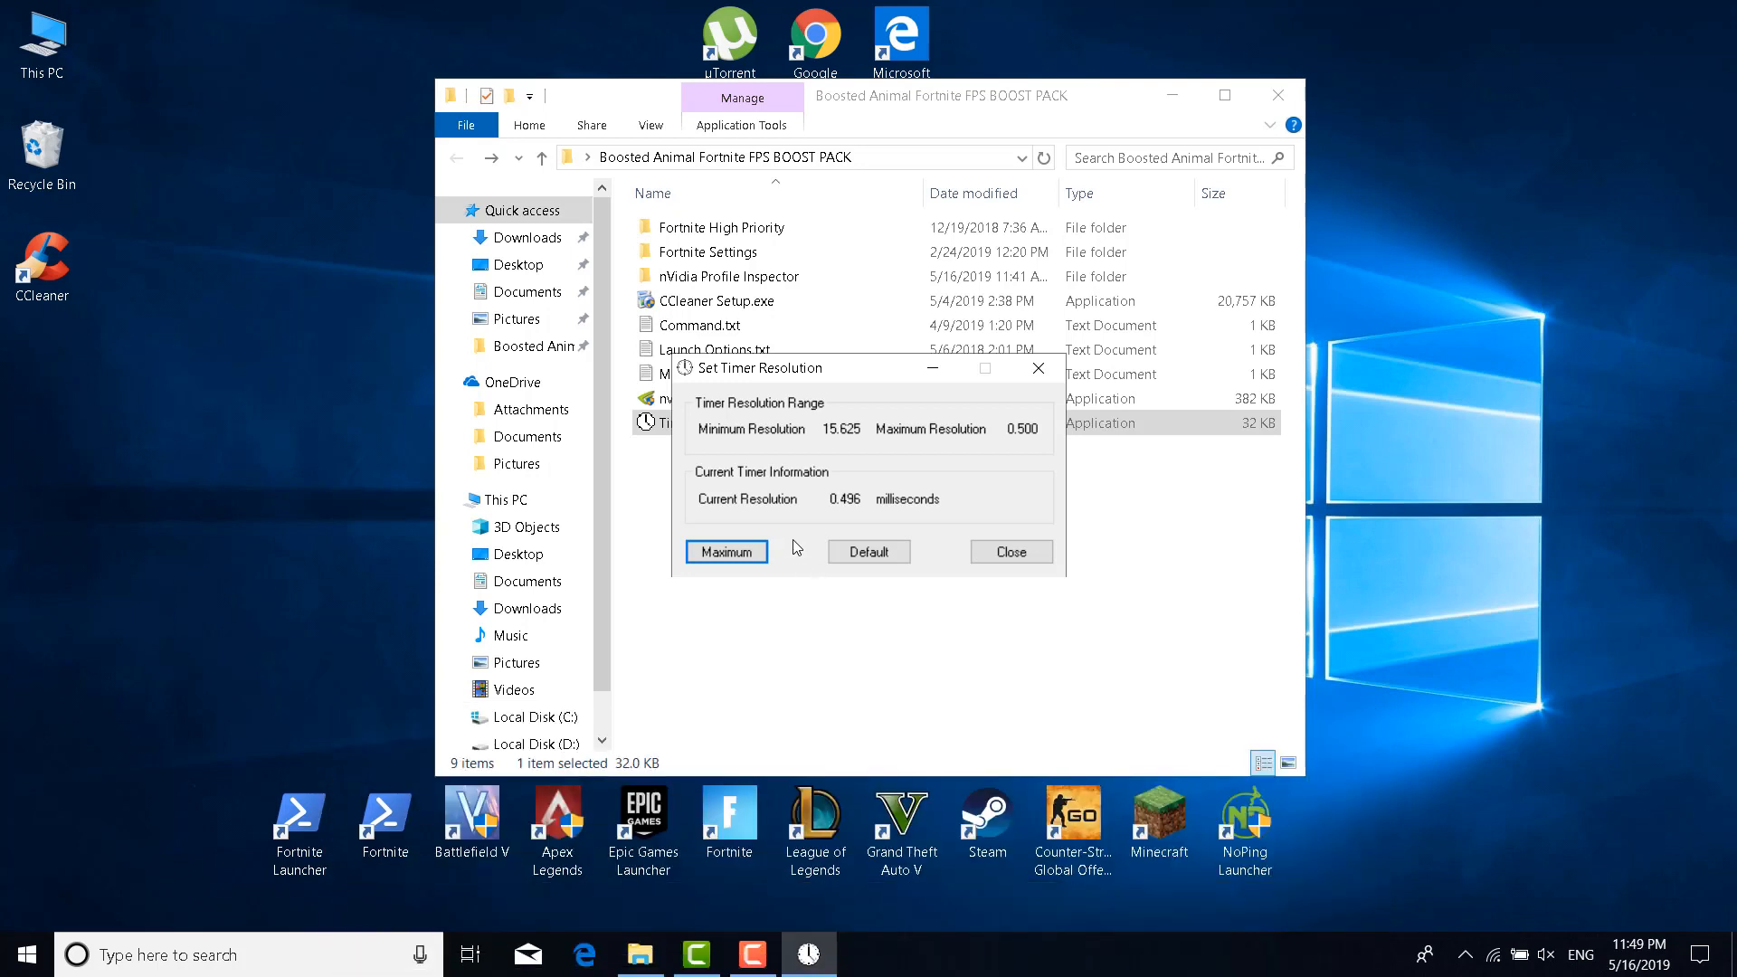
pyautogui.click(867, 552)
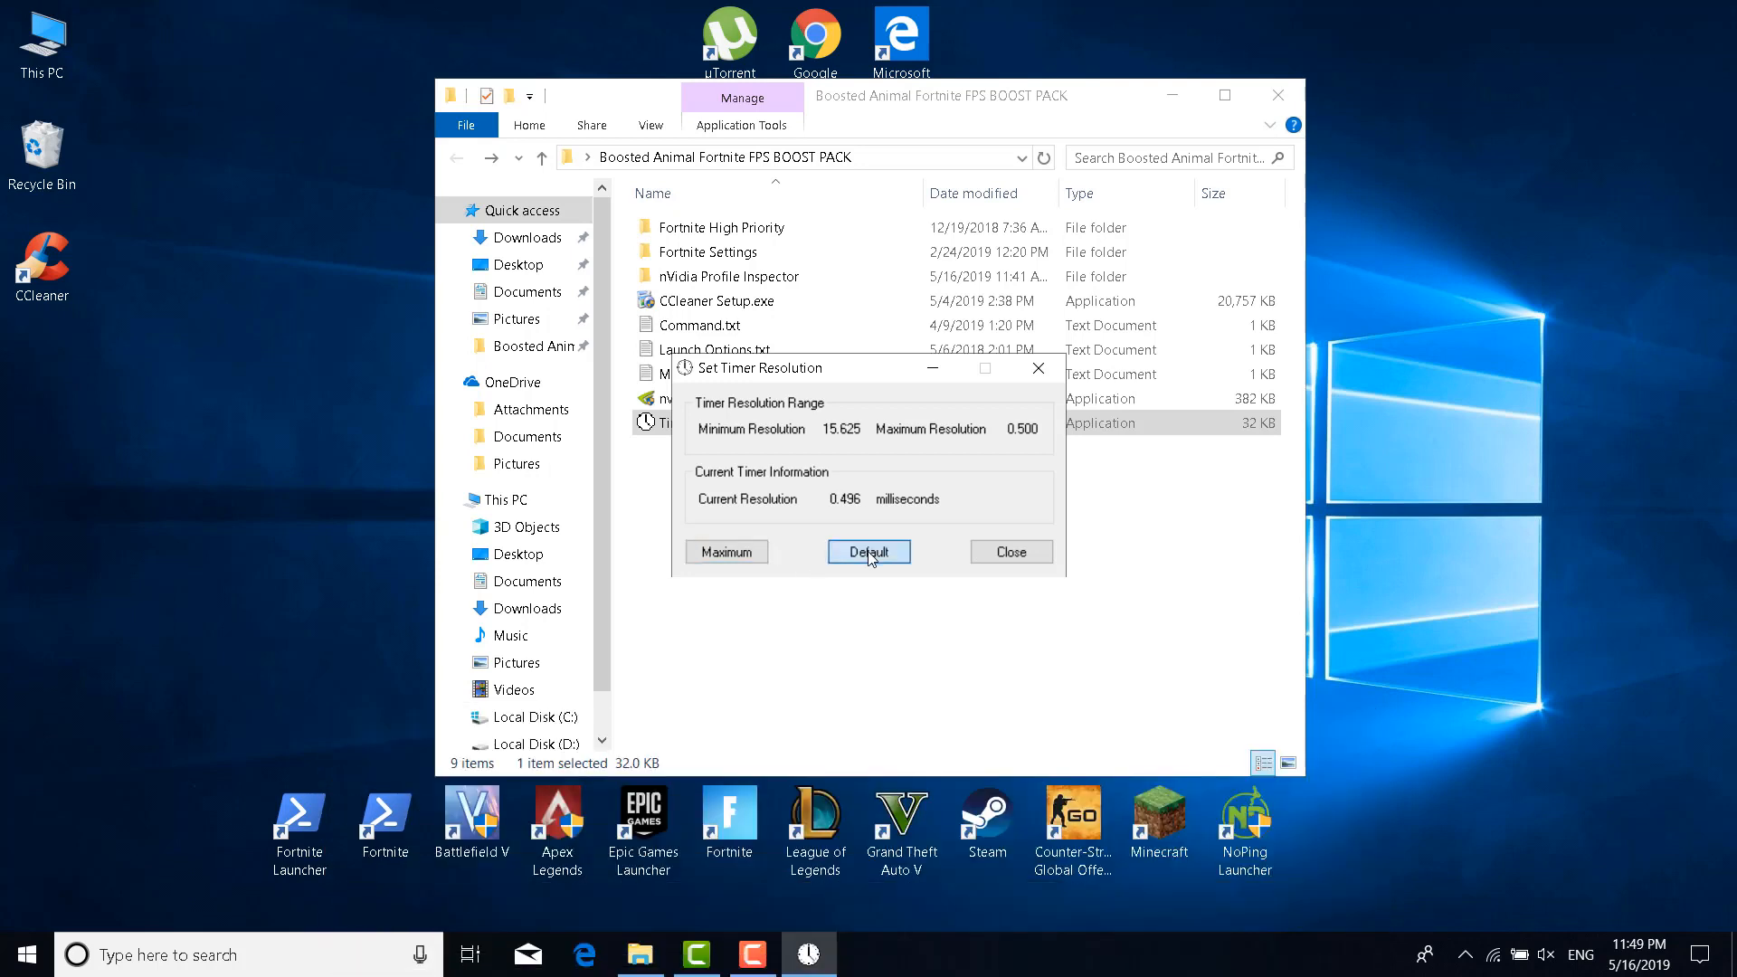
pyautogui.click(1040, 369)
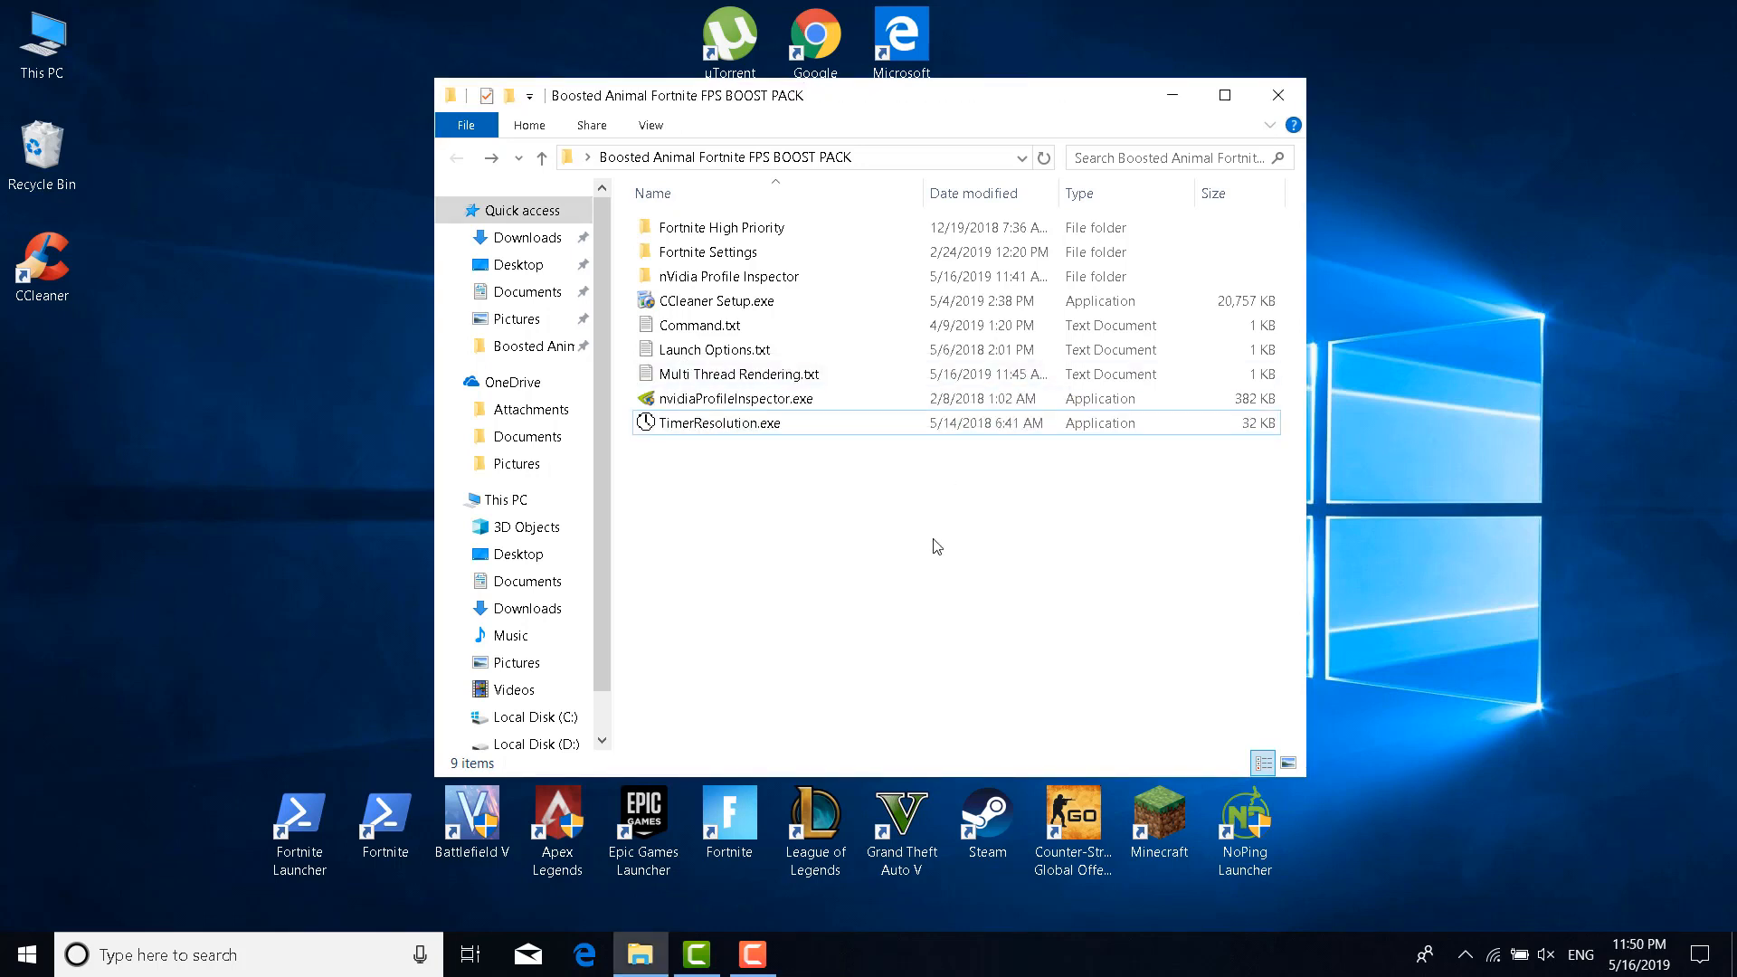
# Reach Virtual Memory via System > Advanced system settings > Performance Settings > Advanced
pyautogui.write('System')
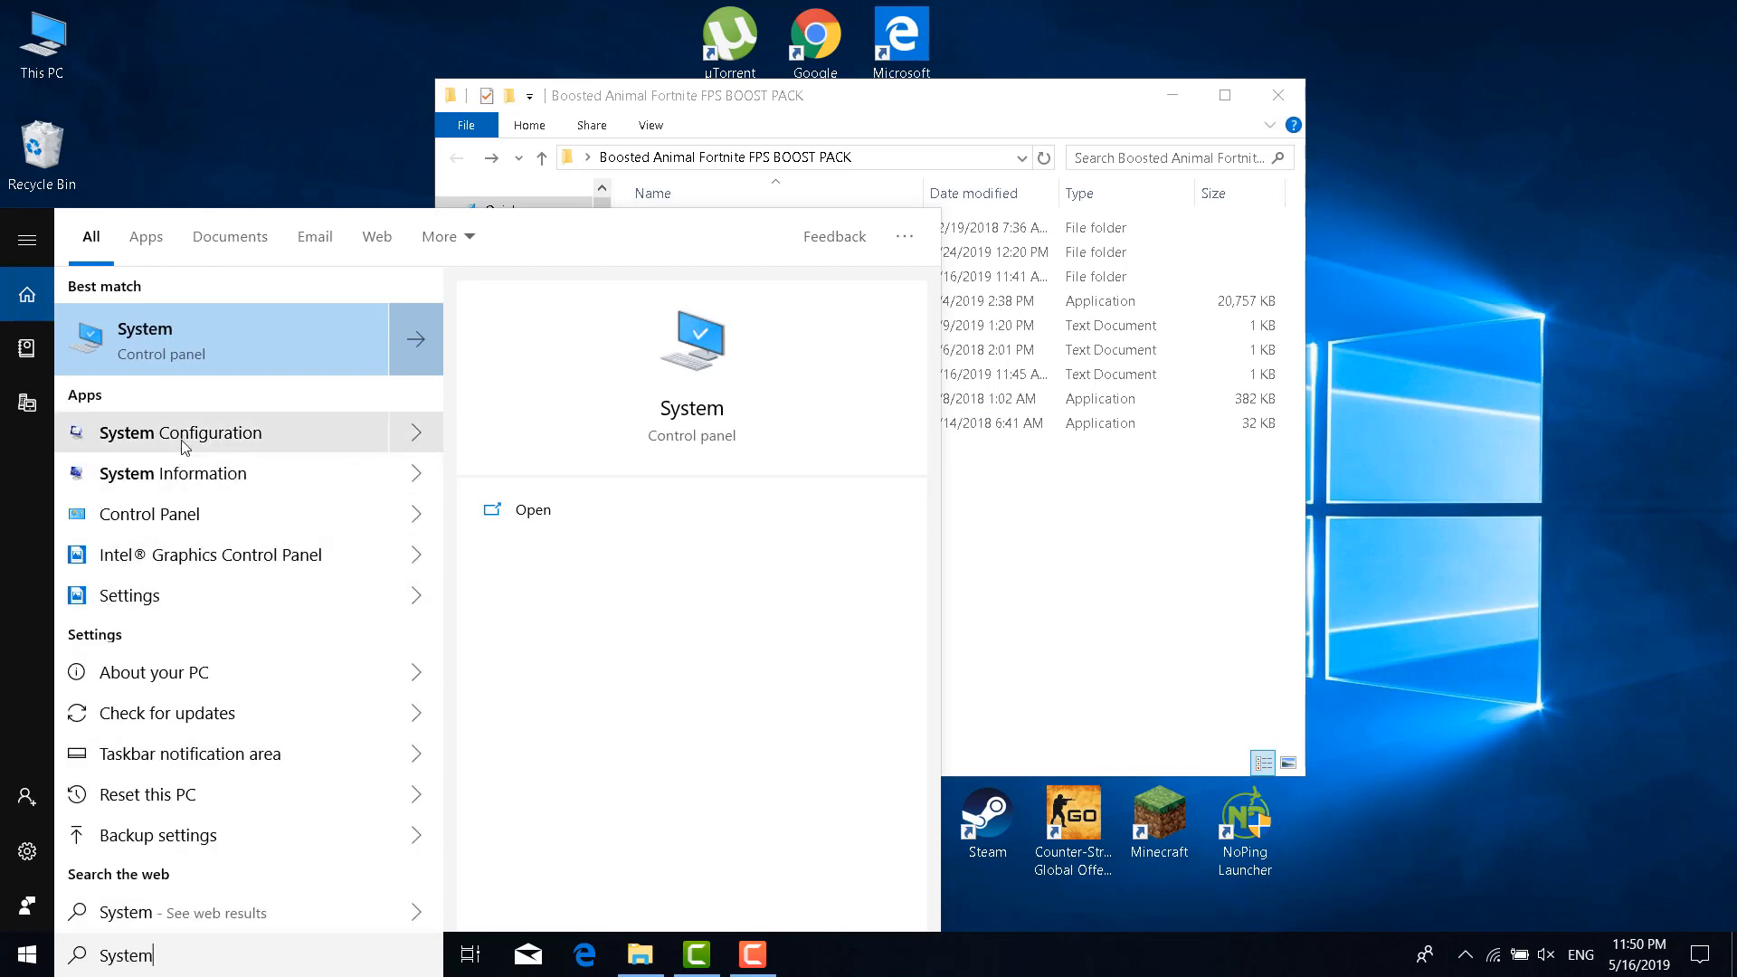
pyautogui.click(166, 348)
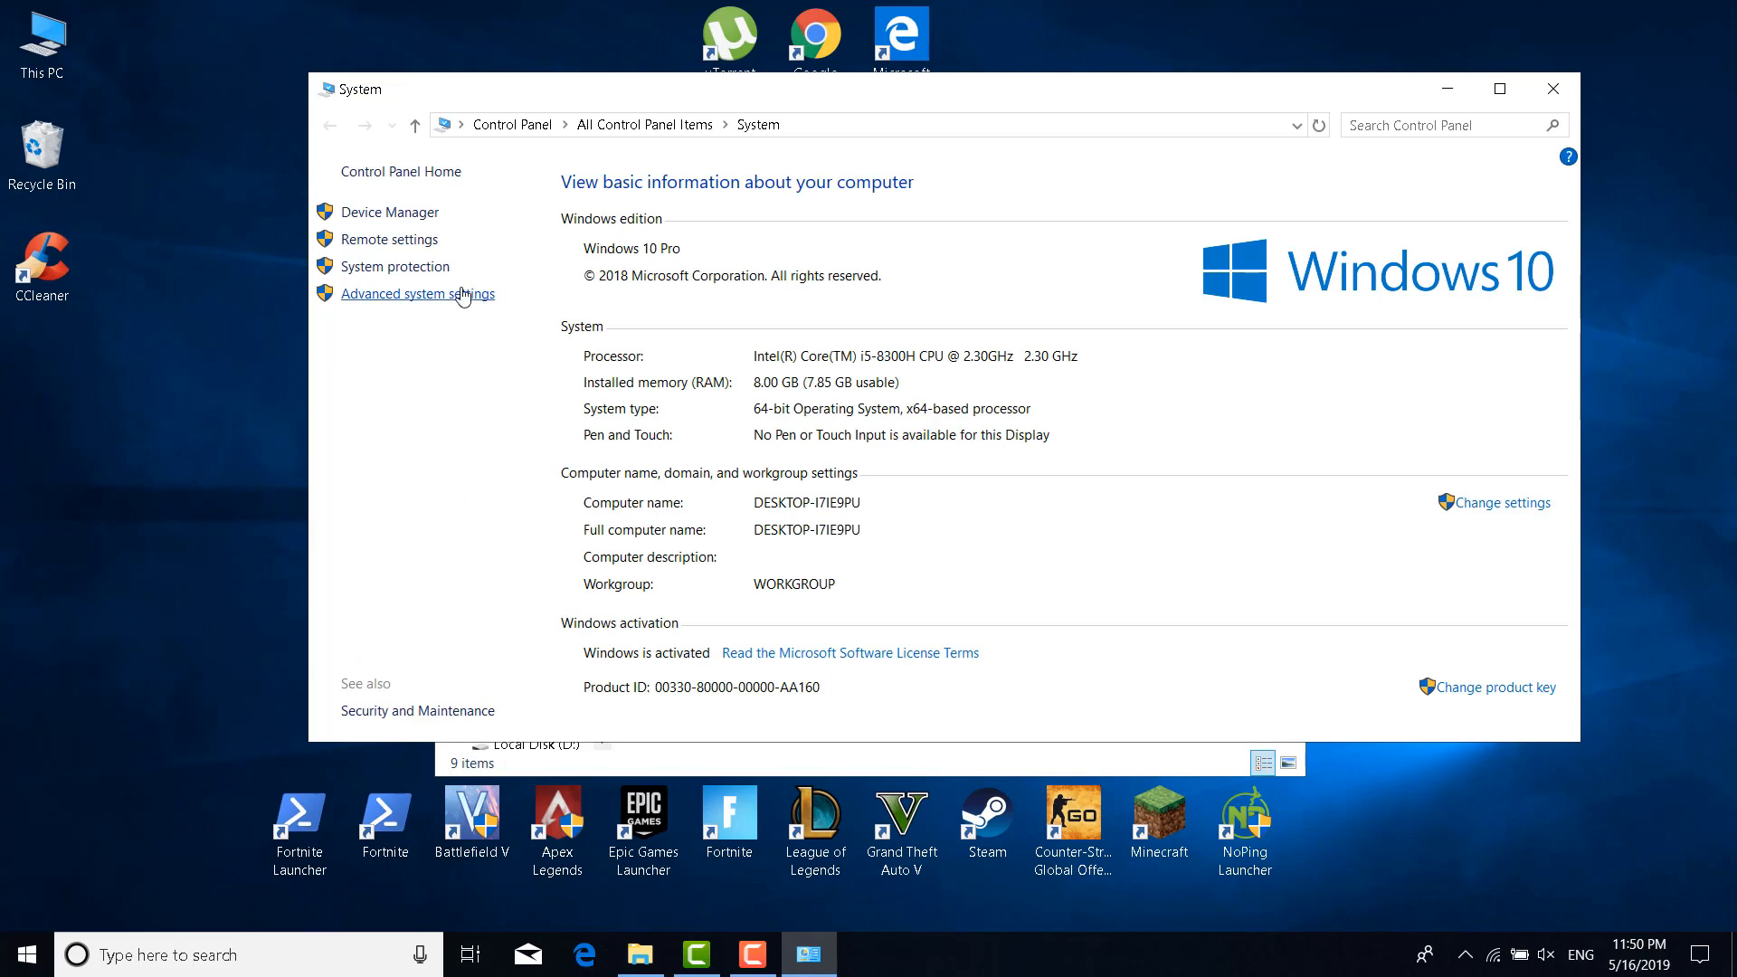
pyautogui.click(463, 293)
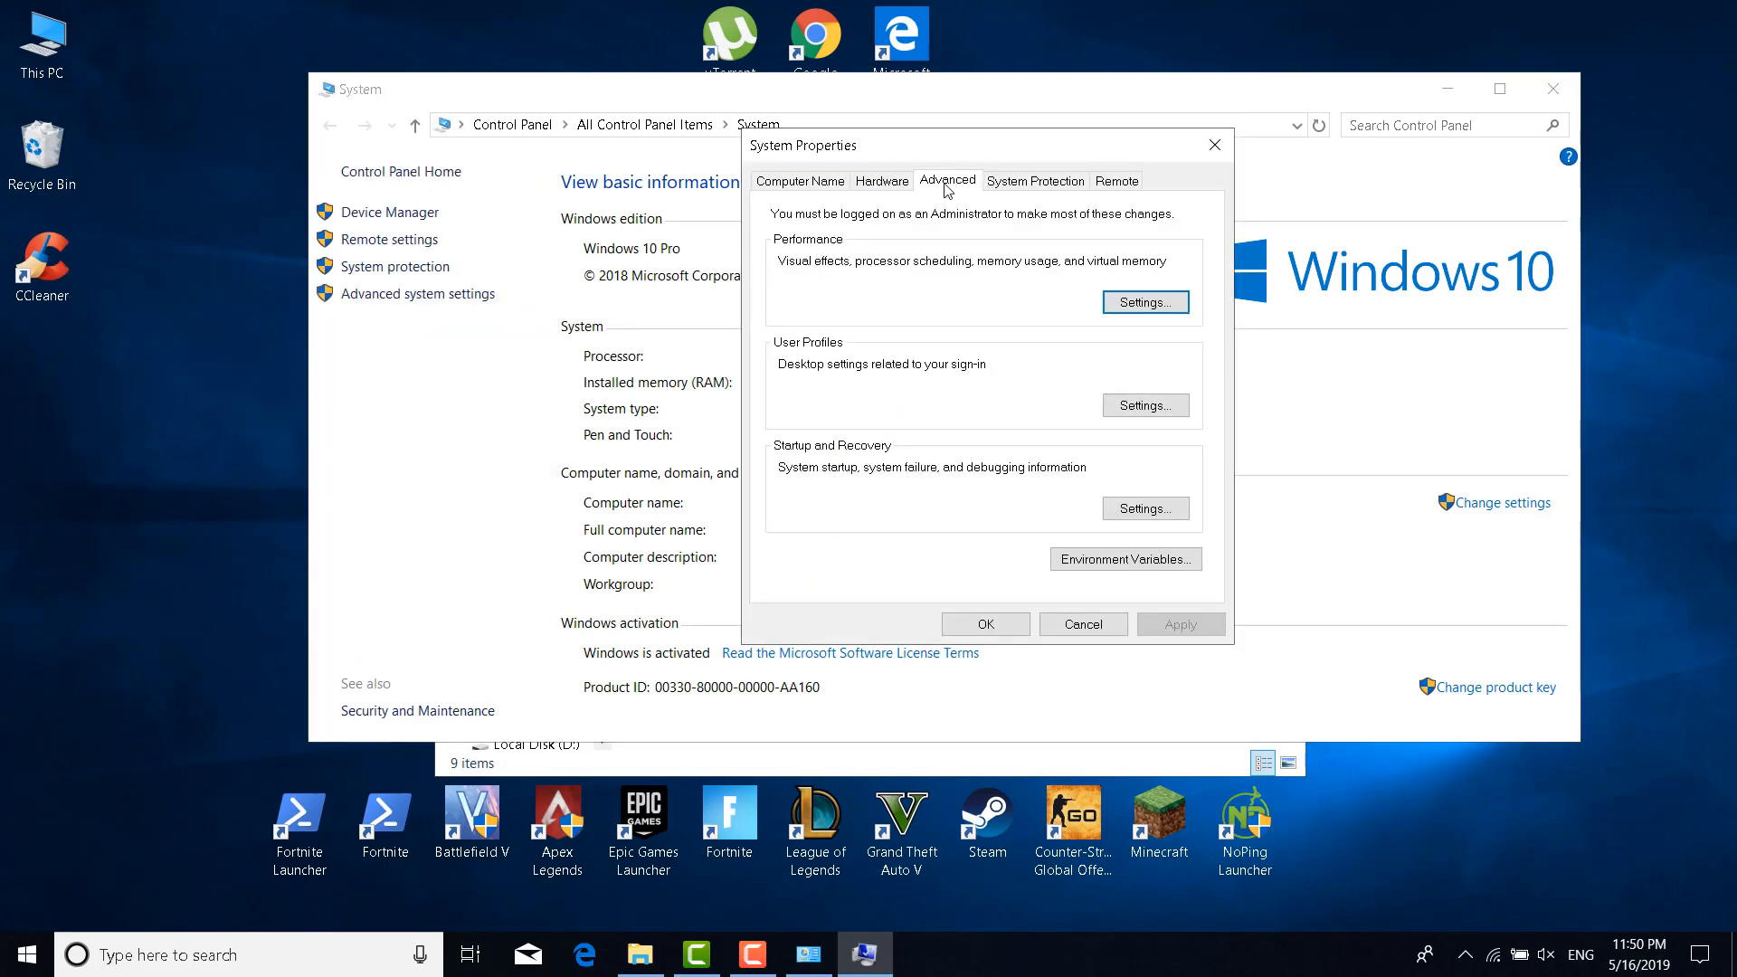
pyautogui.click(1119, 305)
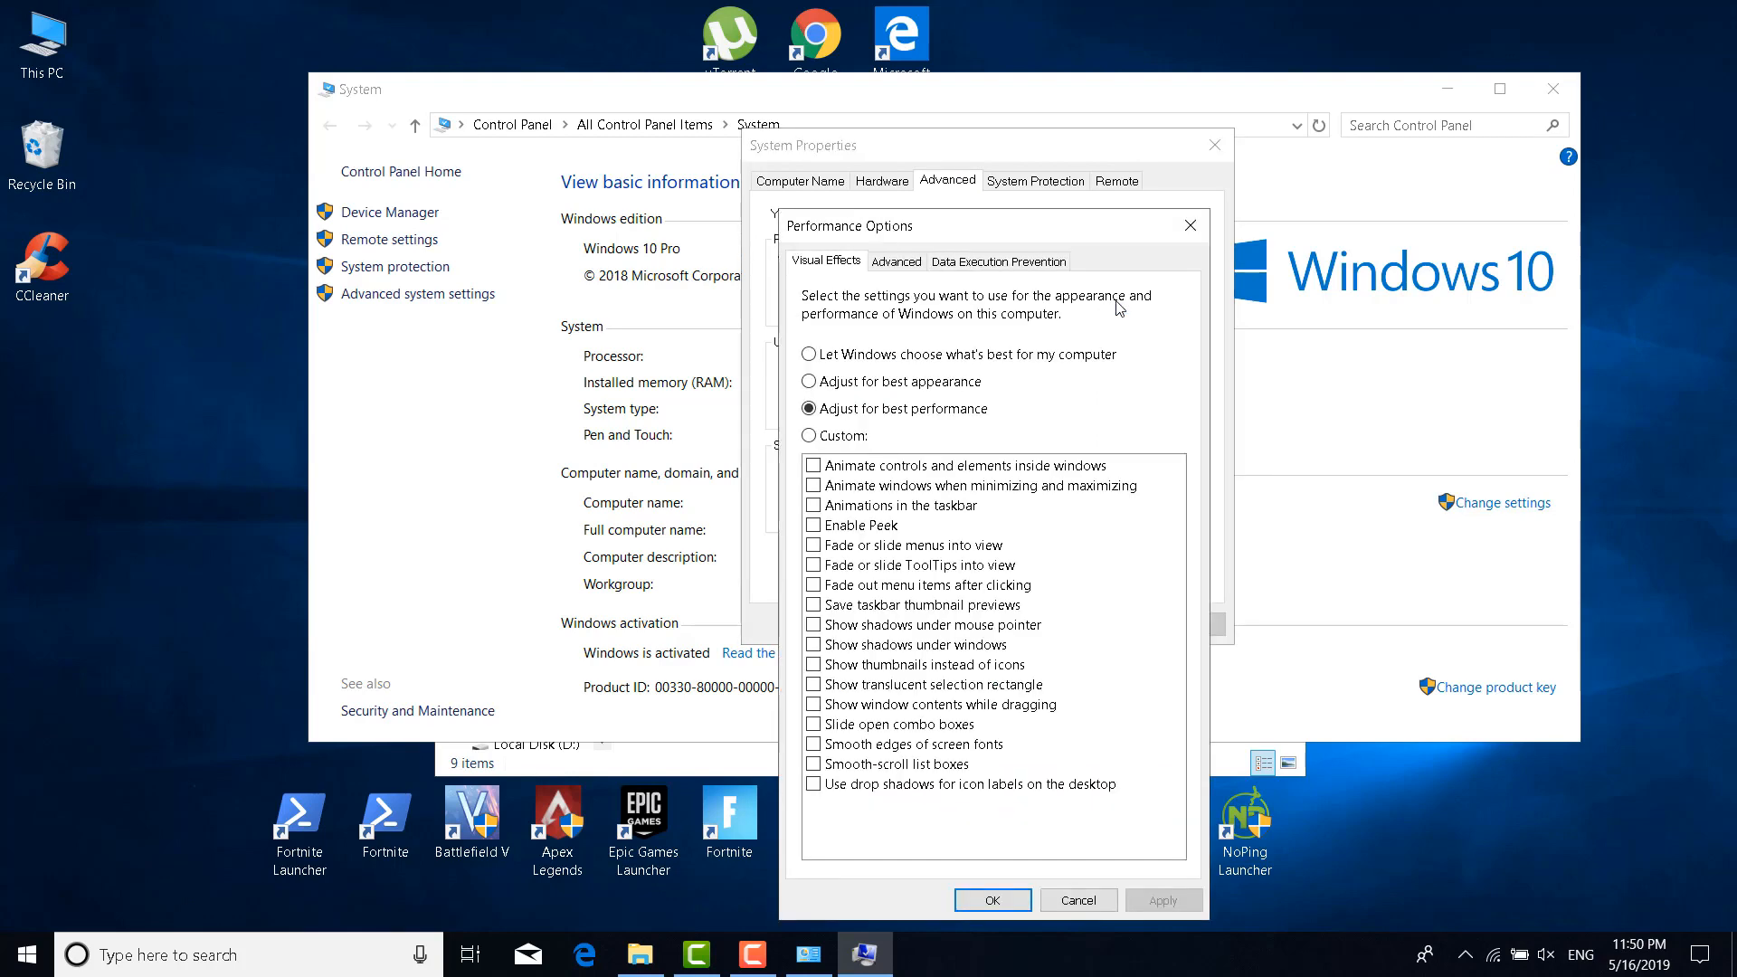
pyautogui.click(895, 262)
pyautogui.click(1125, 567)
pyautogui.click(847, 328)
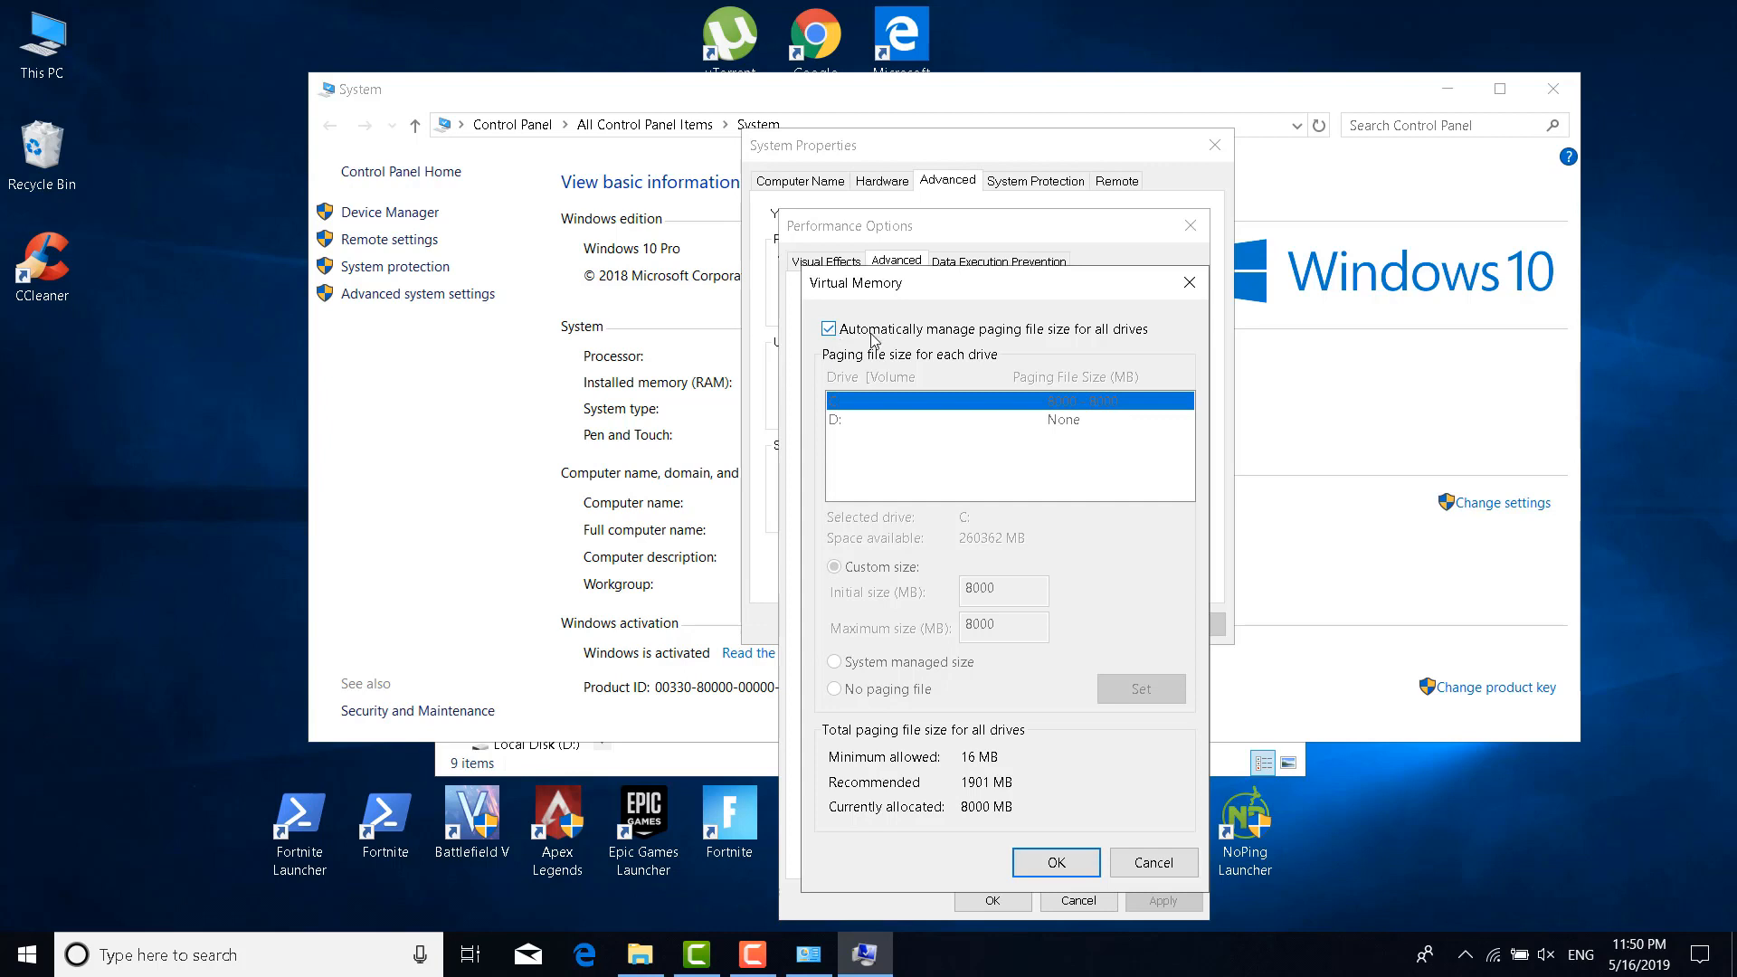
# Give drive C a custom paging file of 8000 MB initial and maximum size
pyautogui.click(1087, 331)
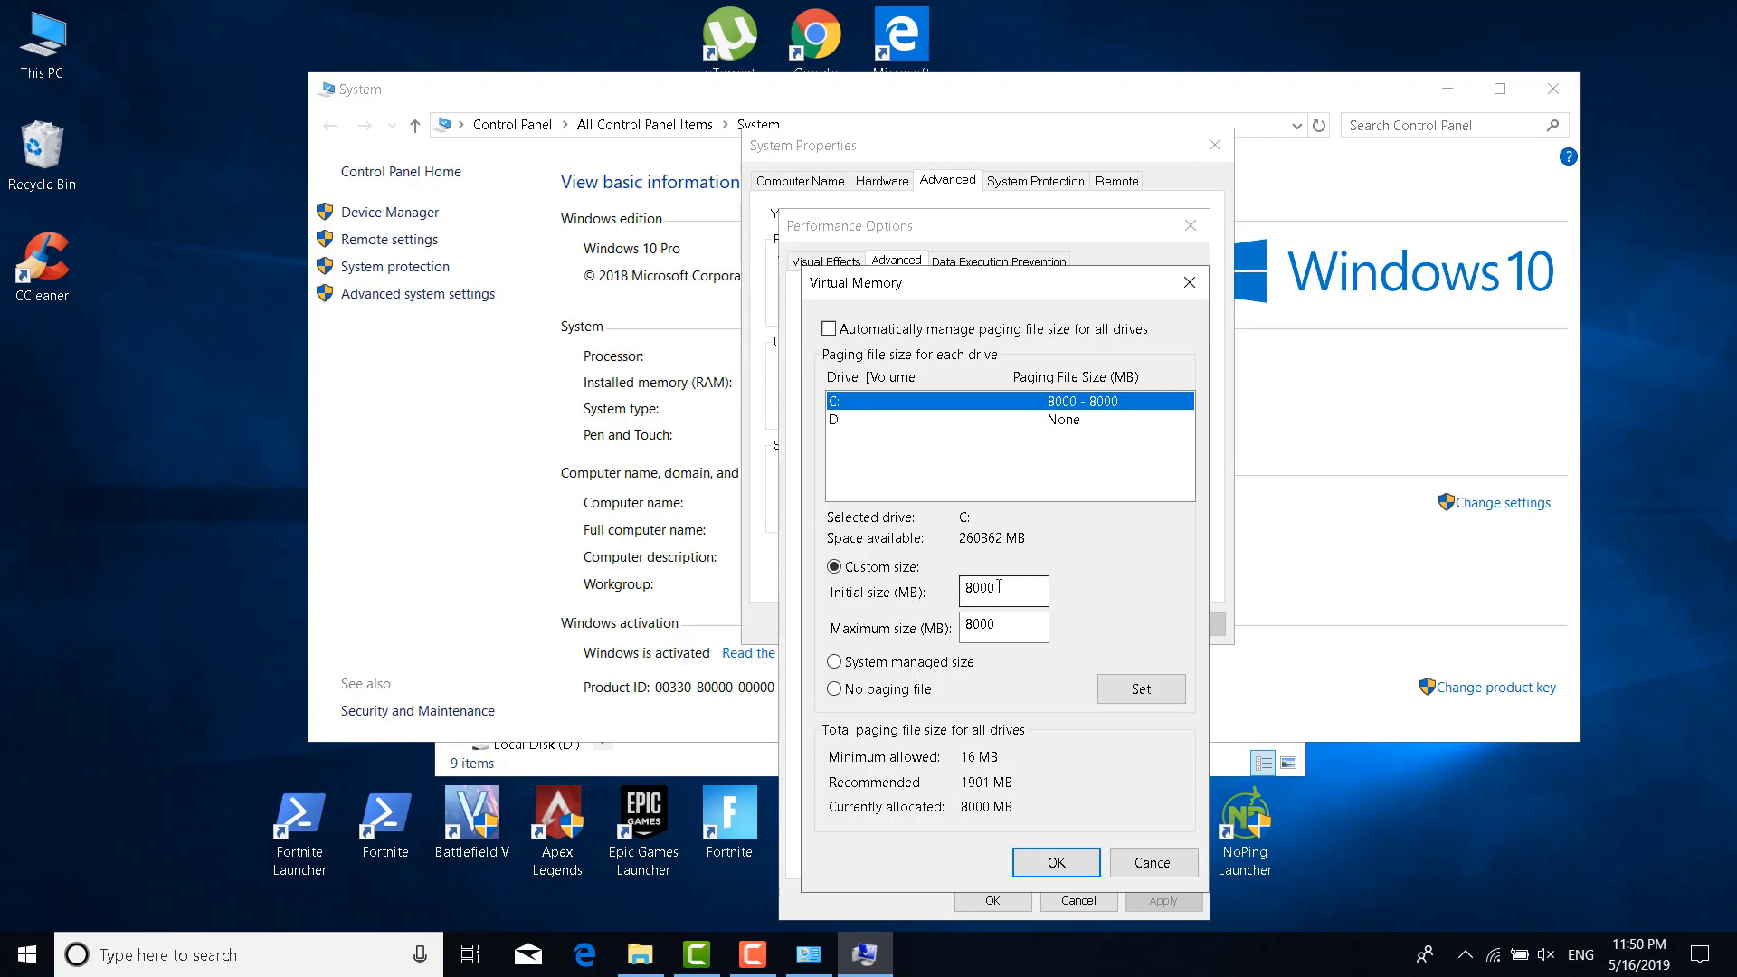
pyautogui.moveTo(1007, 587); pyautogui.dragTo(862, 594)
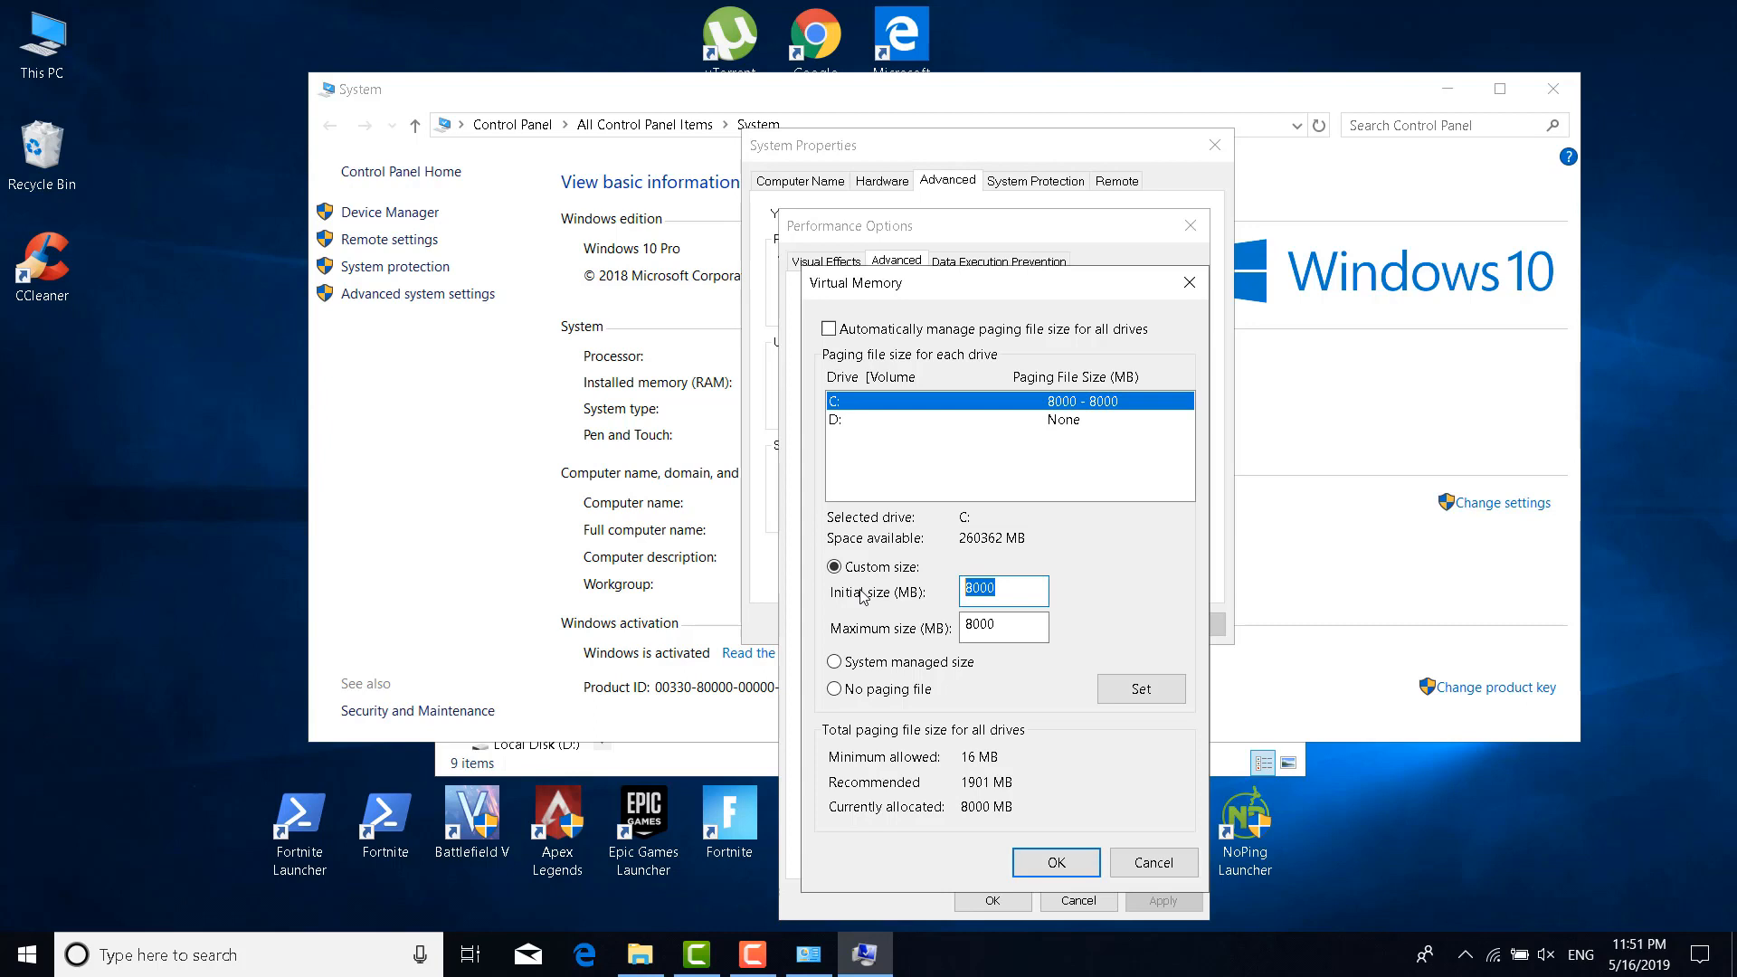
pyautogui.write('80')
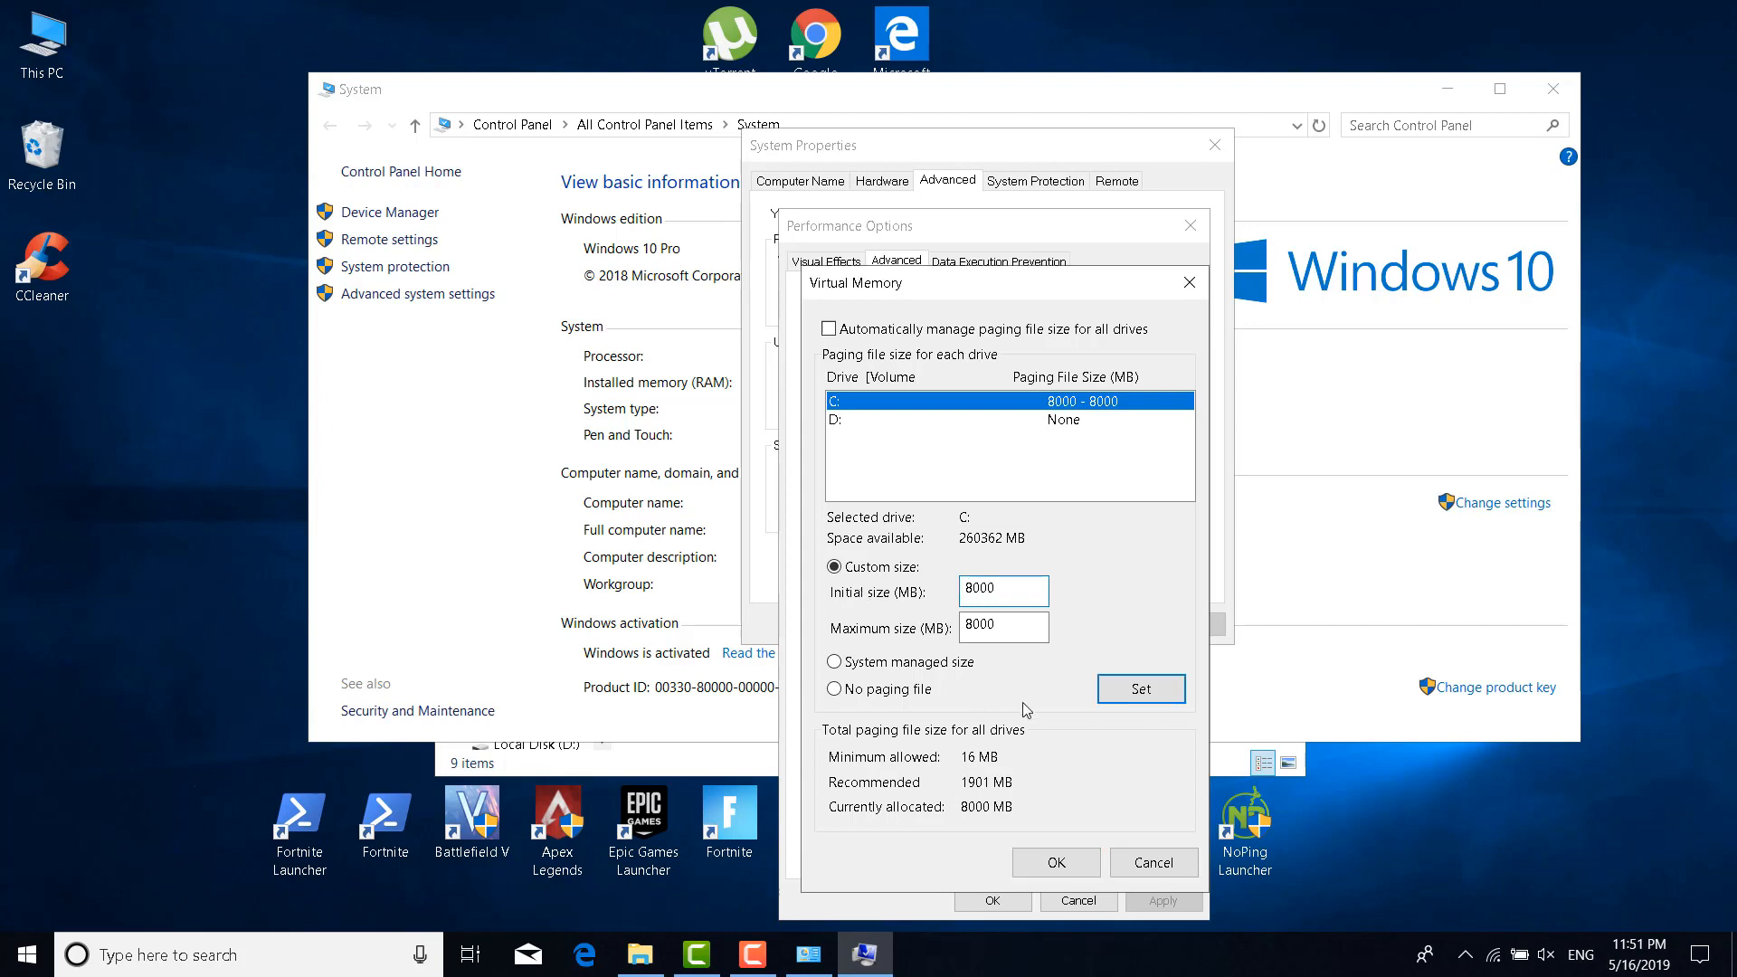
pyautogui.press('Tab')
pyautogui.write('8')
pyautogui.click(1142, 689)
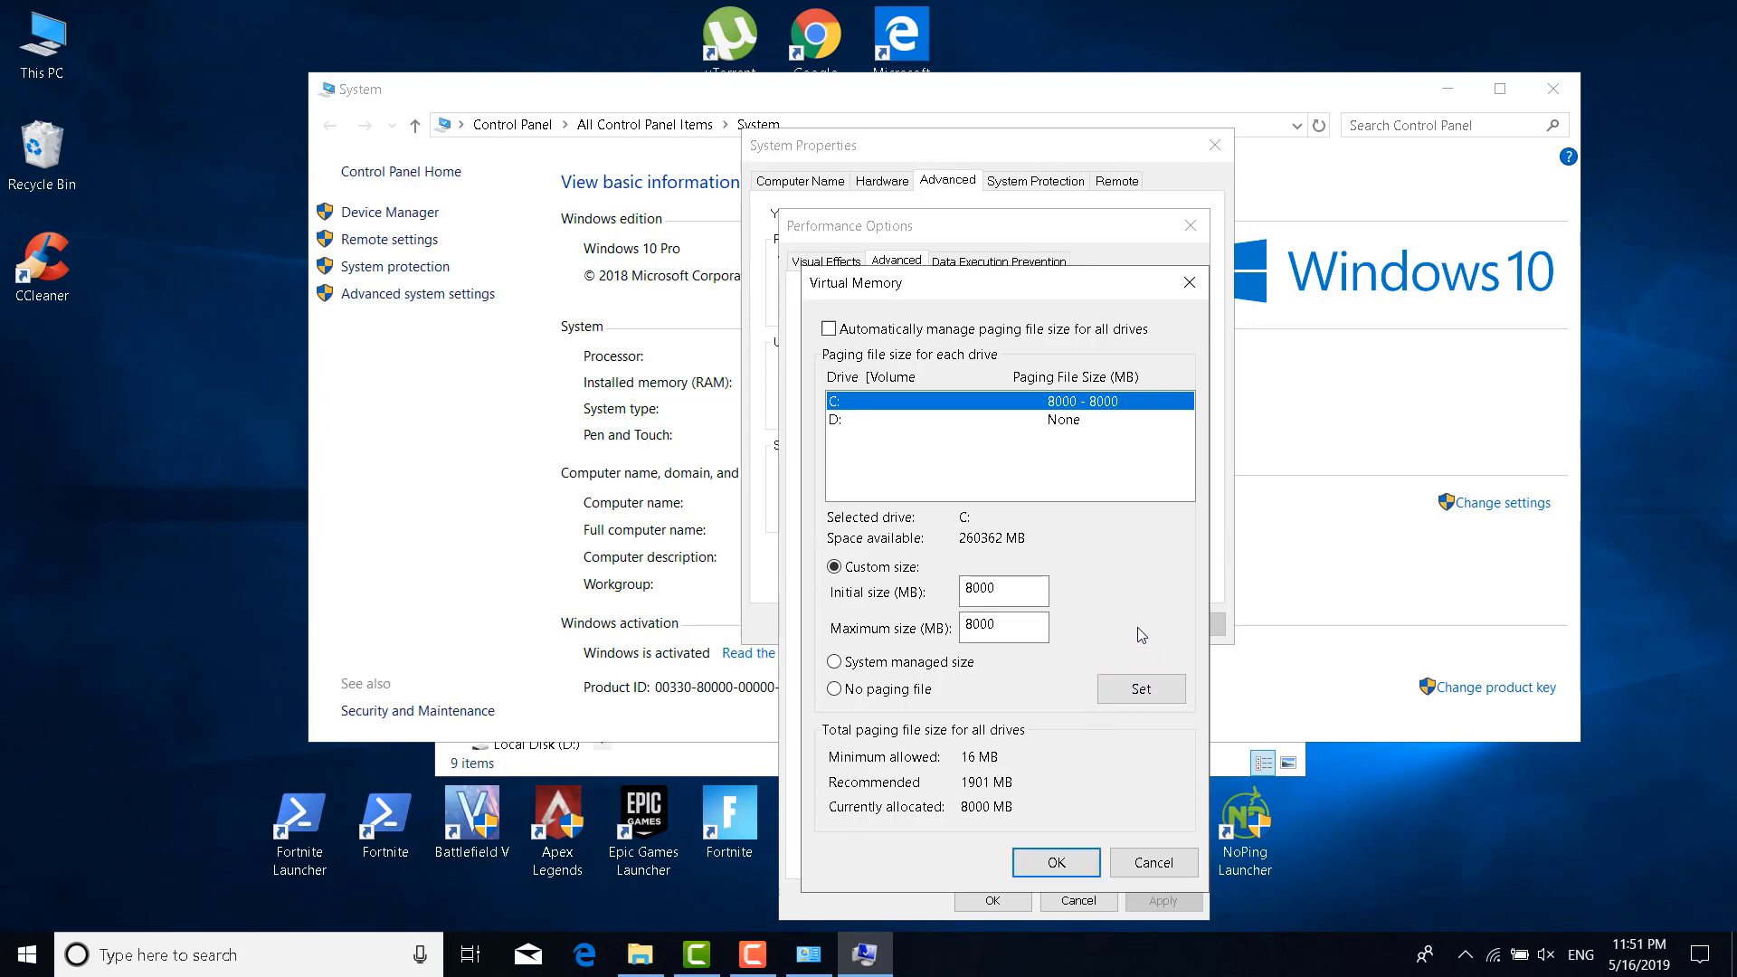
# Confirm the virtual memory and performance changes, then close System Properties and System
pyautogui.click(1085, 865)
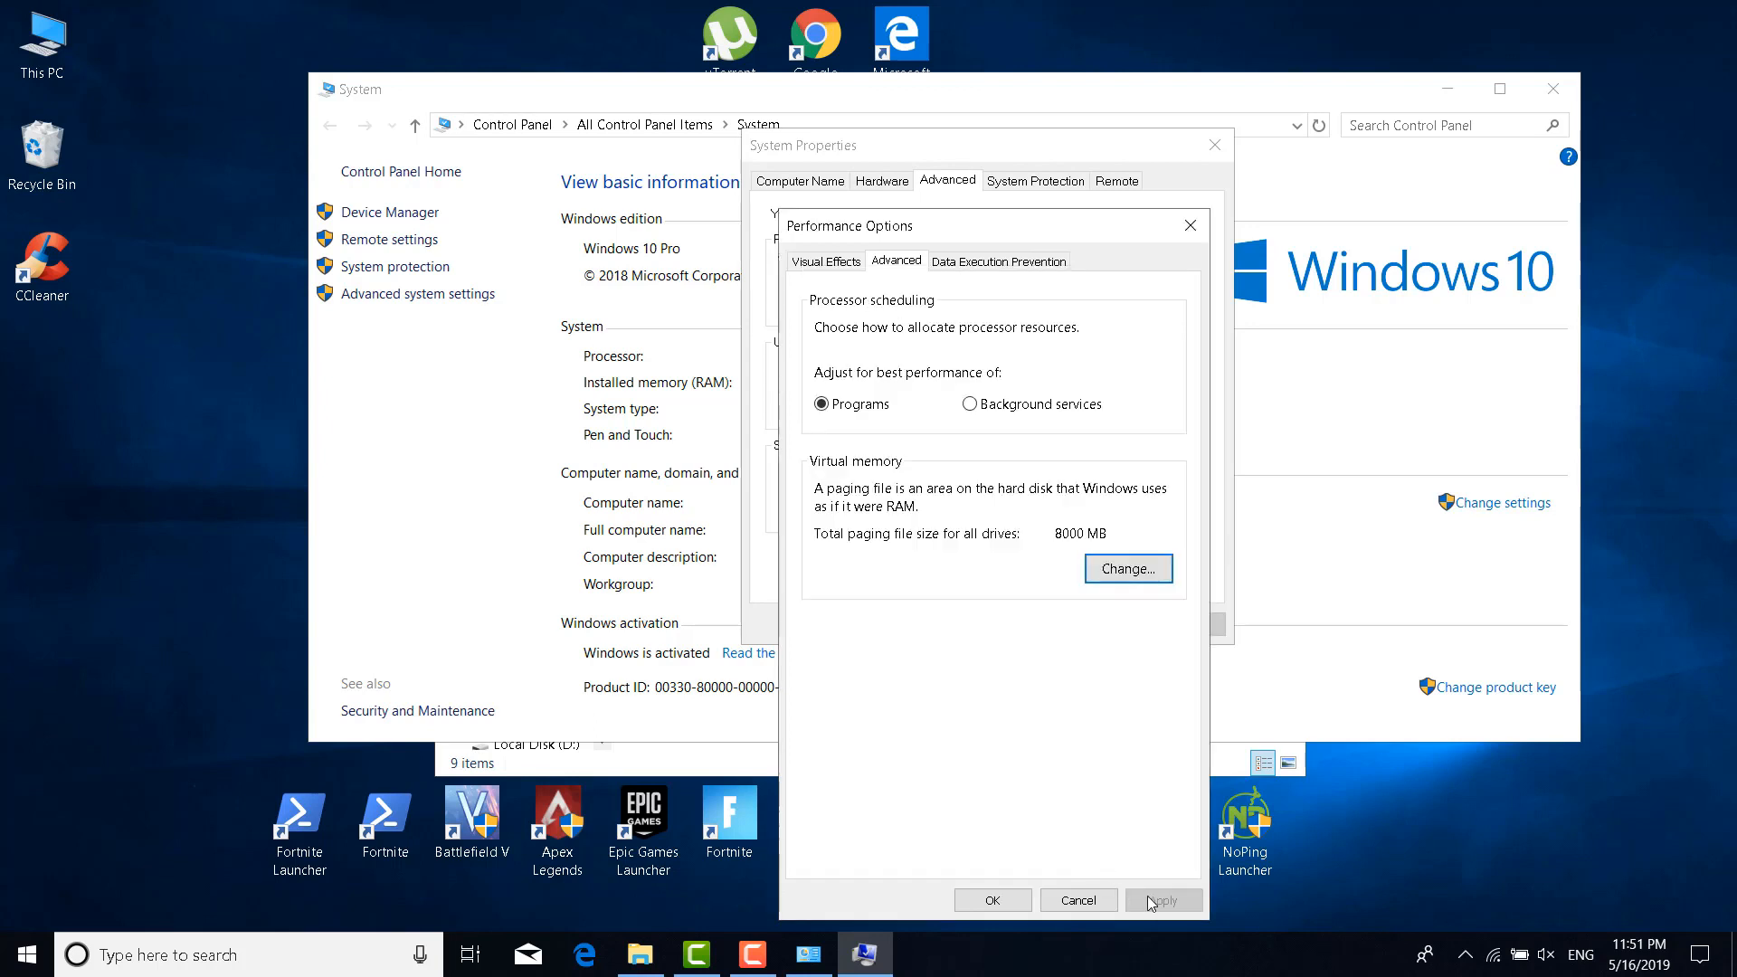
pyautogui.click(991, 900)
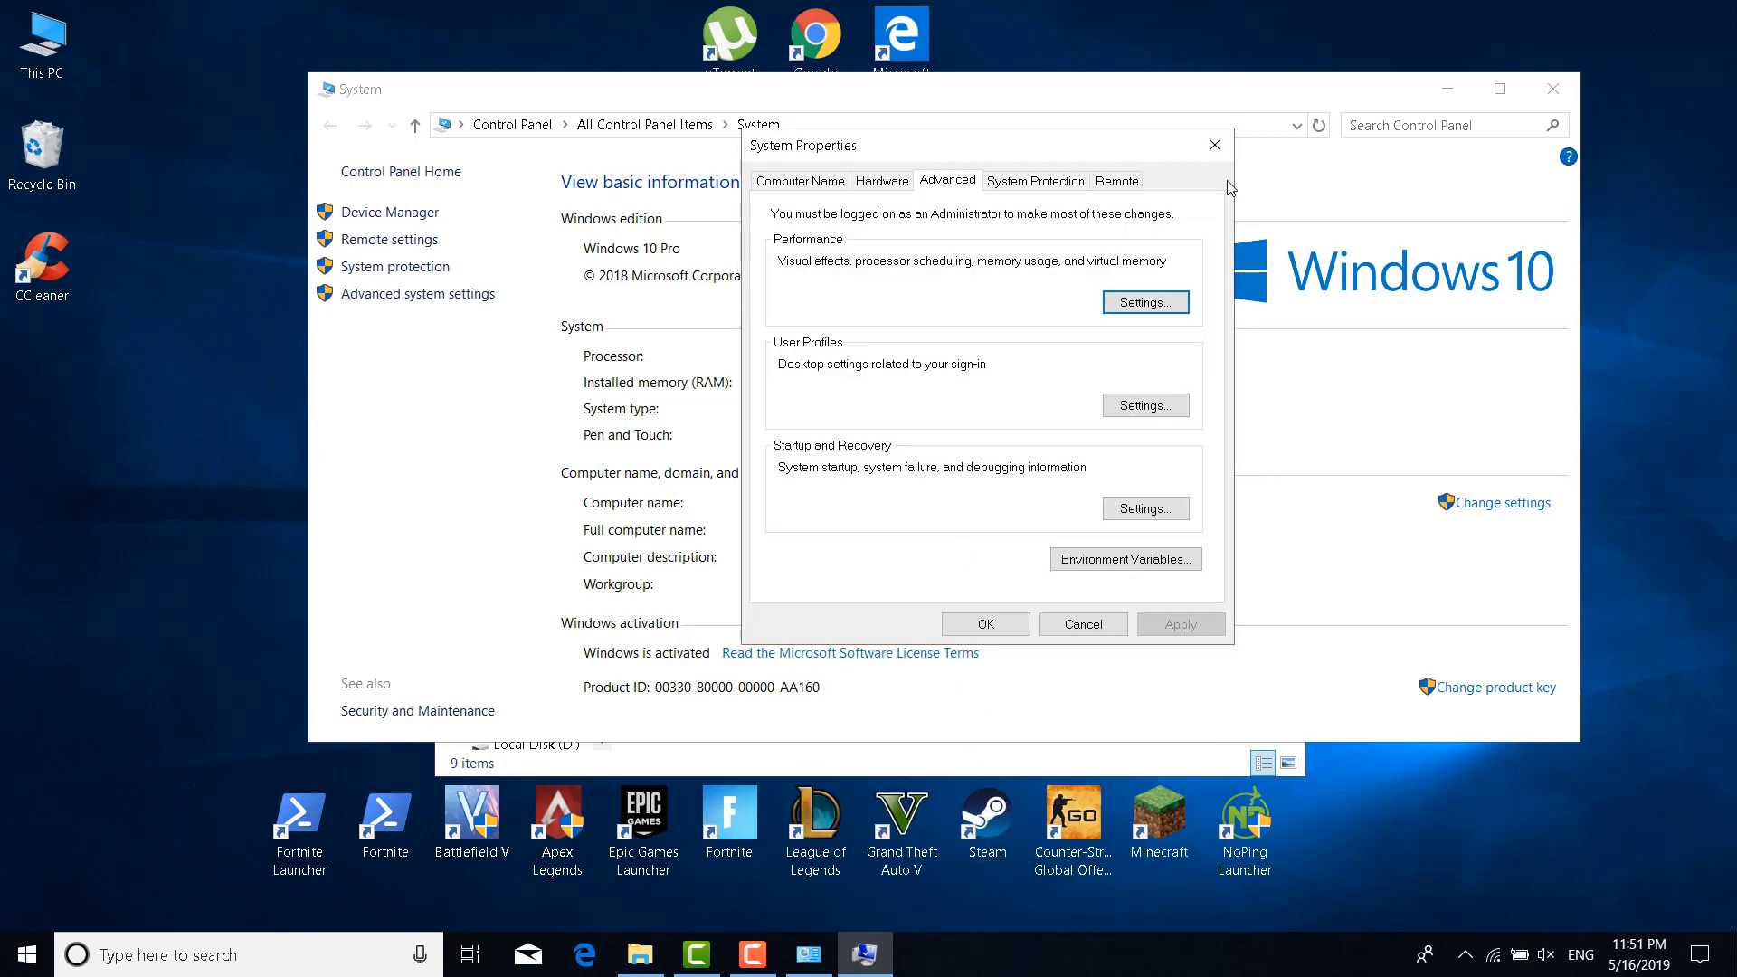
pyautogui.click(1215, 146)
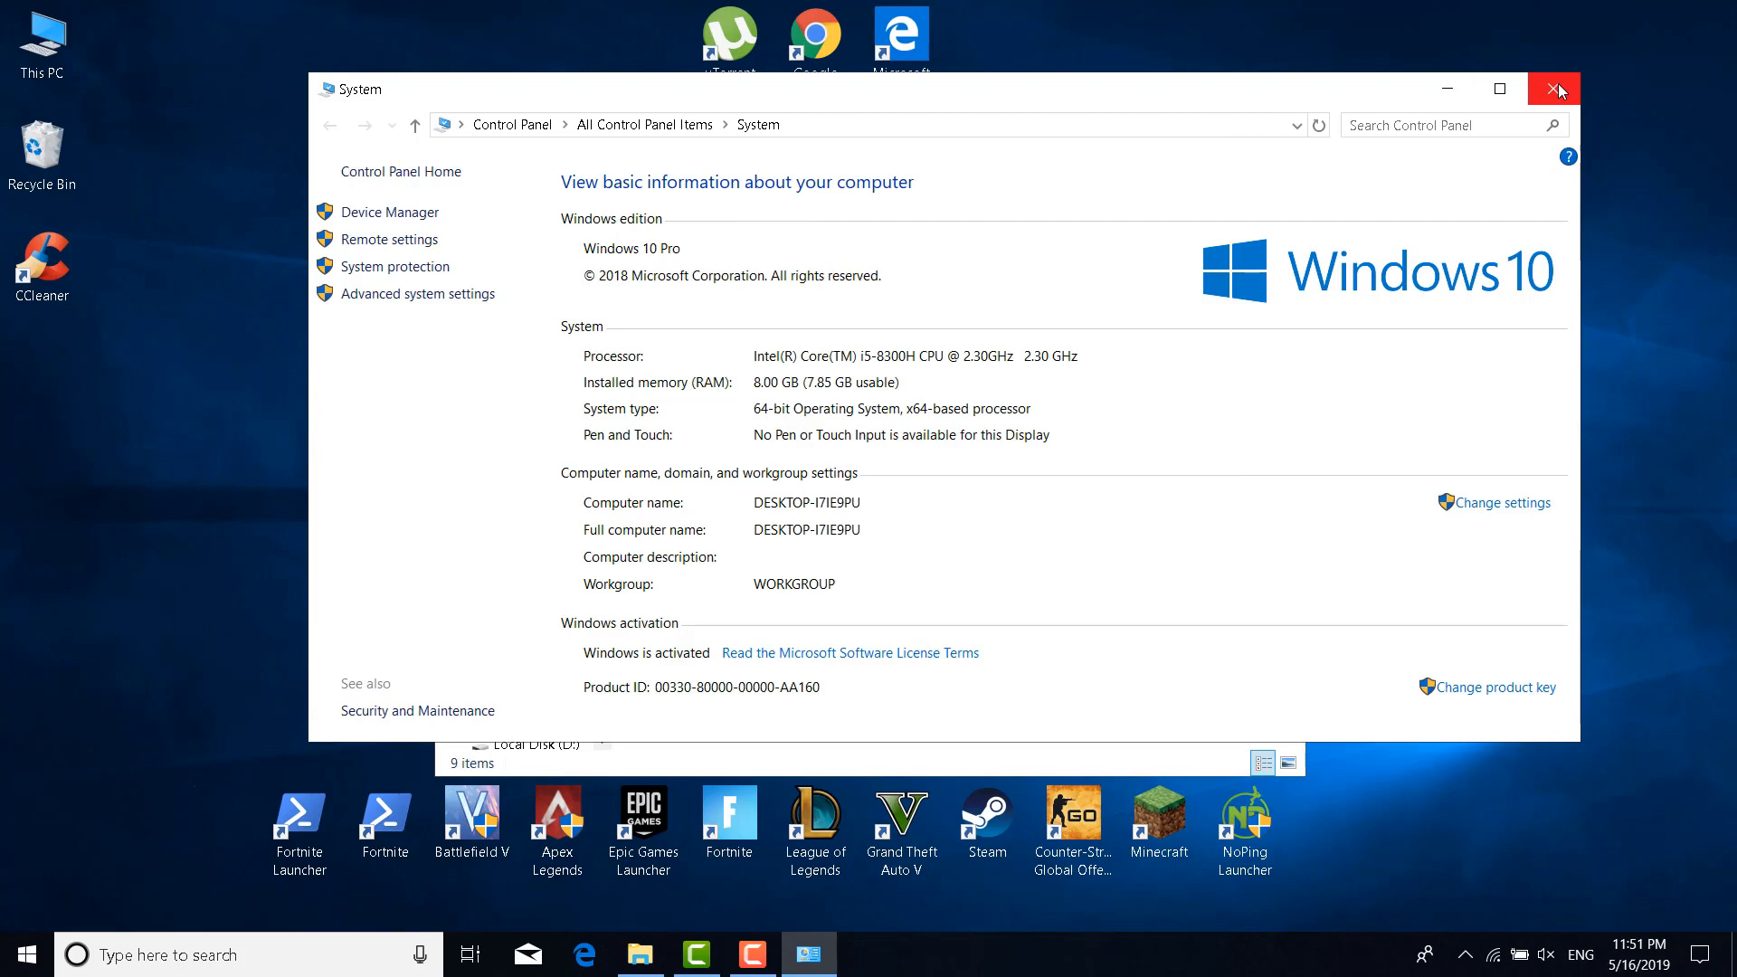
pyautogui.click(1551, 87)
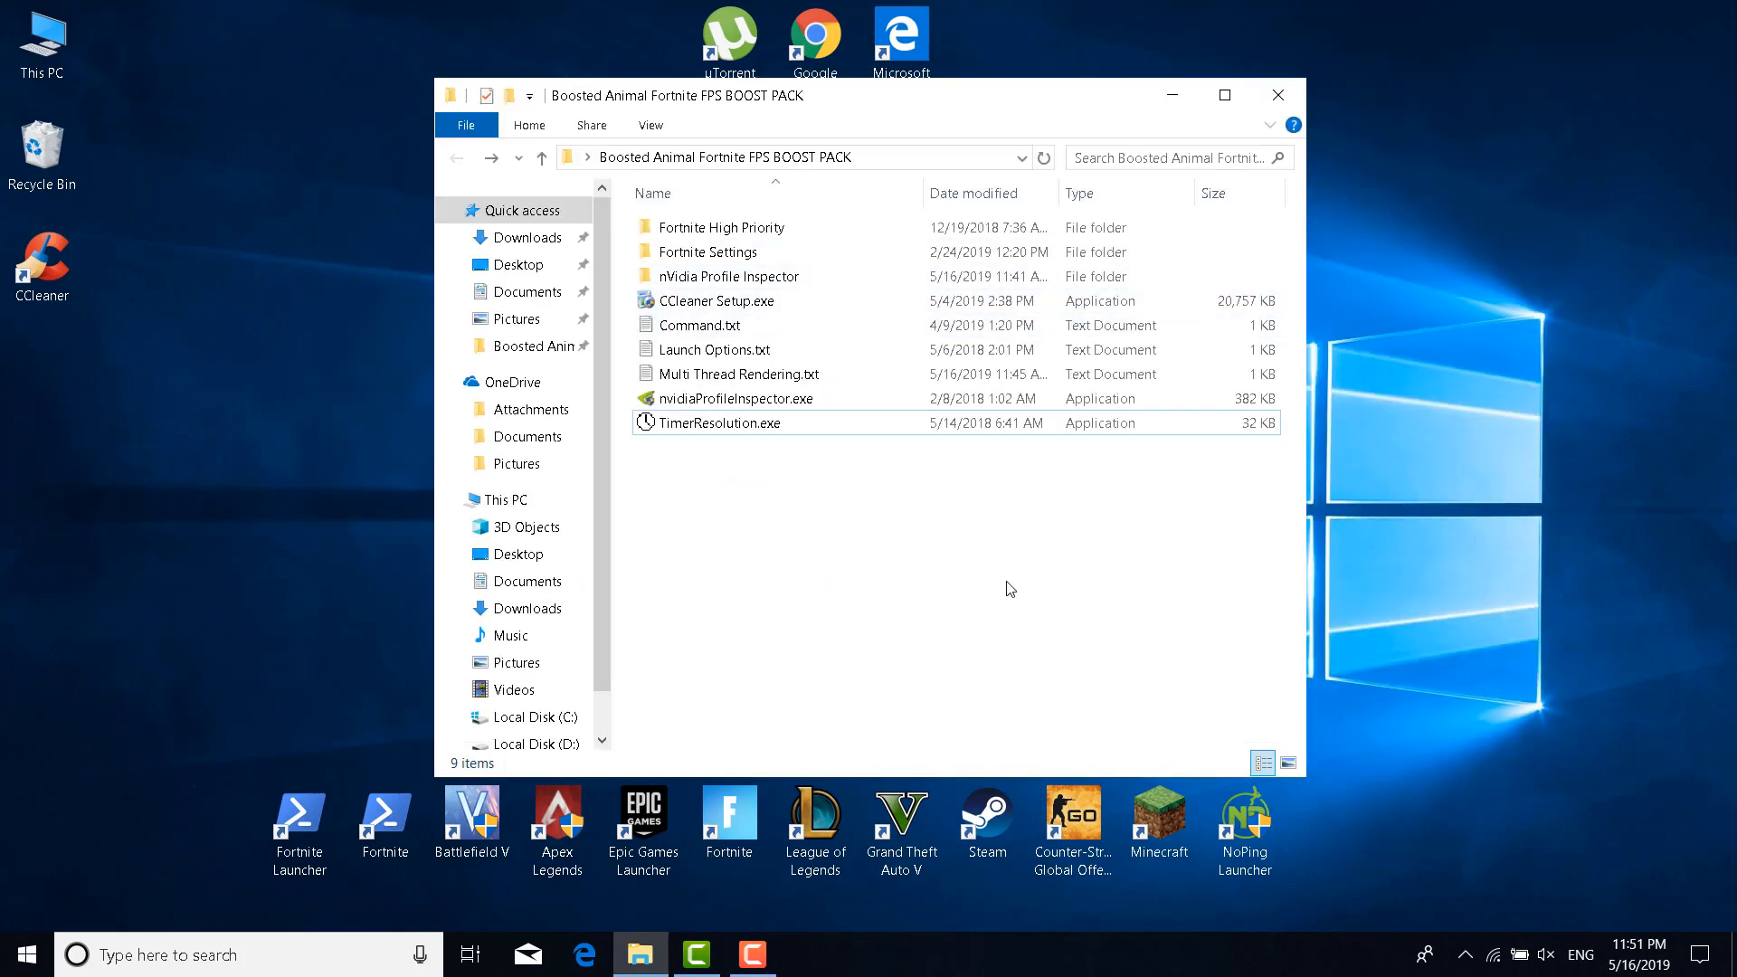
pyautogui.click(326, 968)
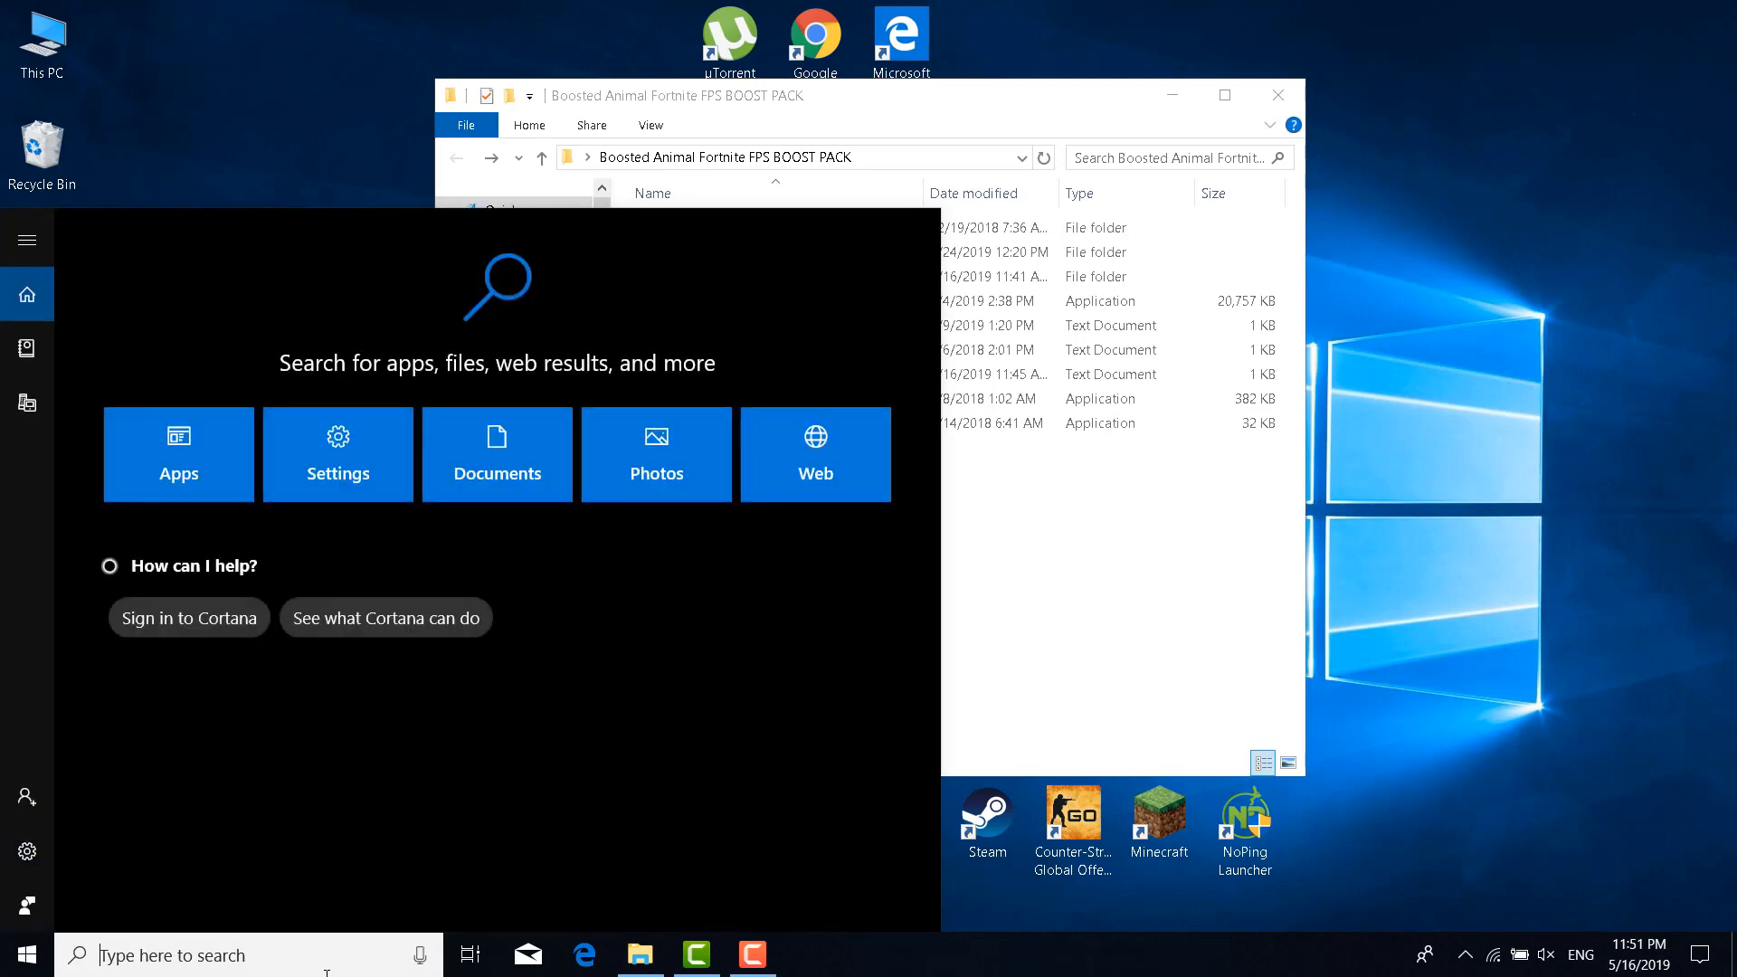
pyautogui.write('Gefore')
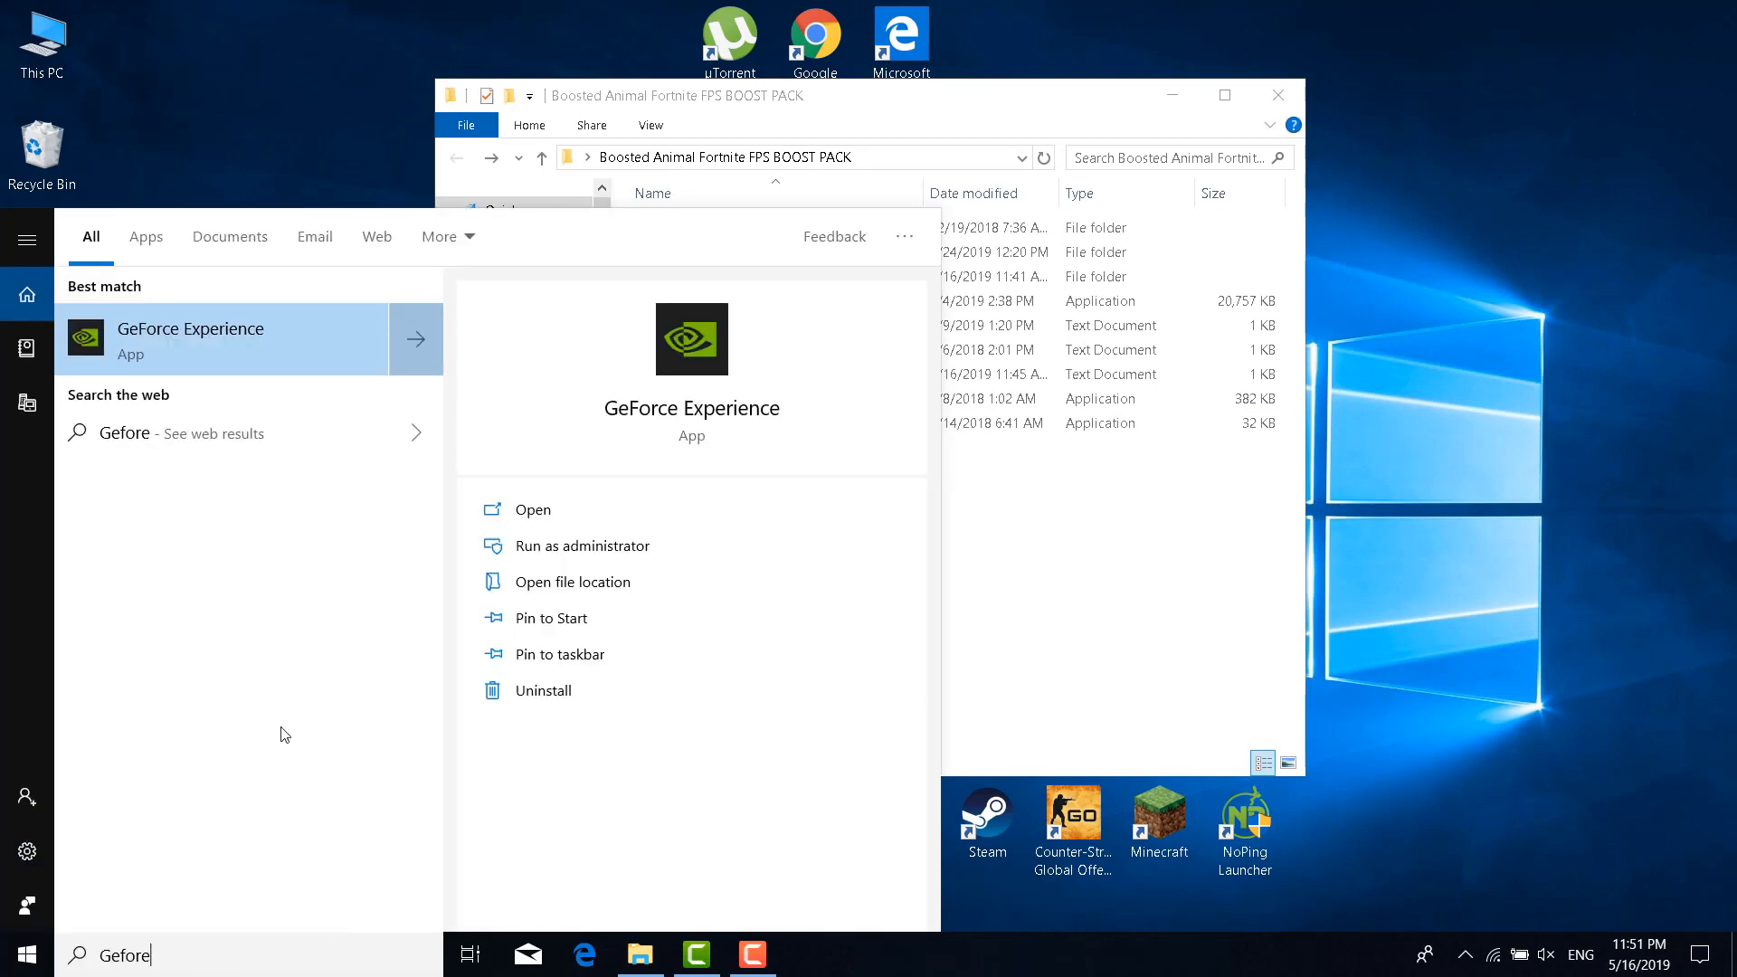
pyautogui.click(279, 313)
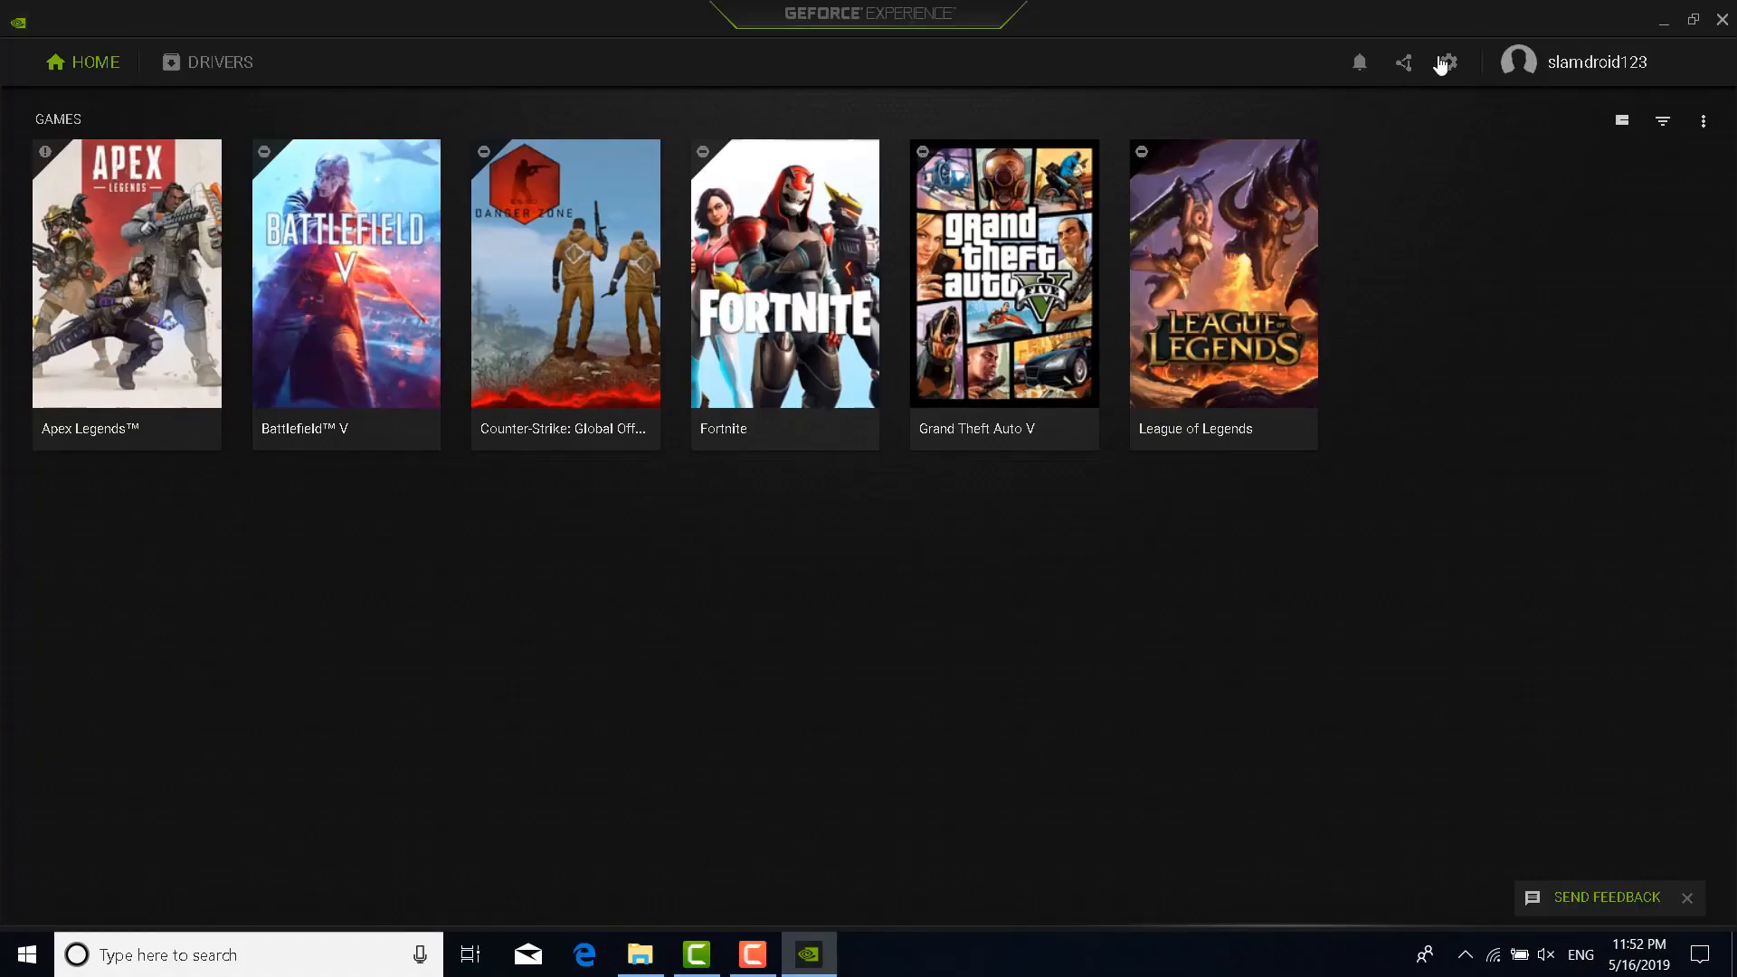
pyautogui.click(1444, 61)
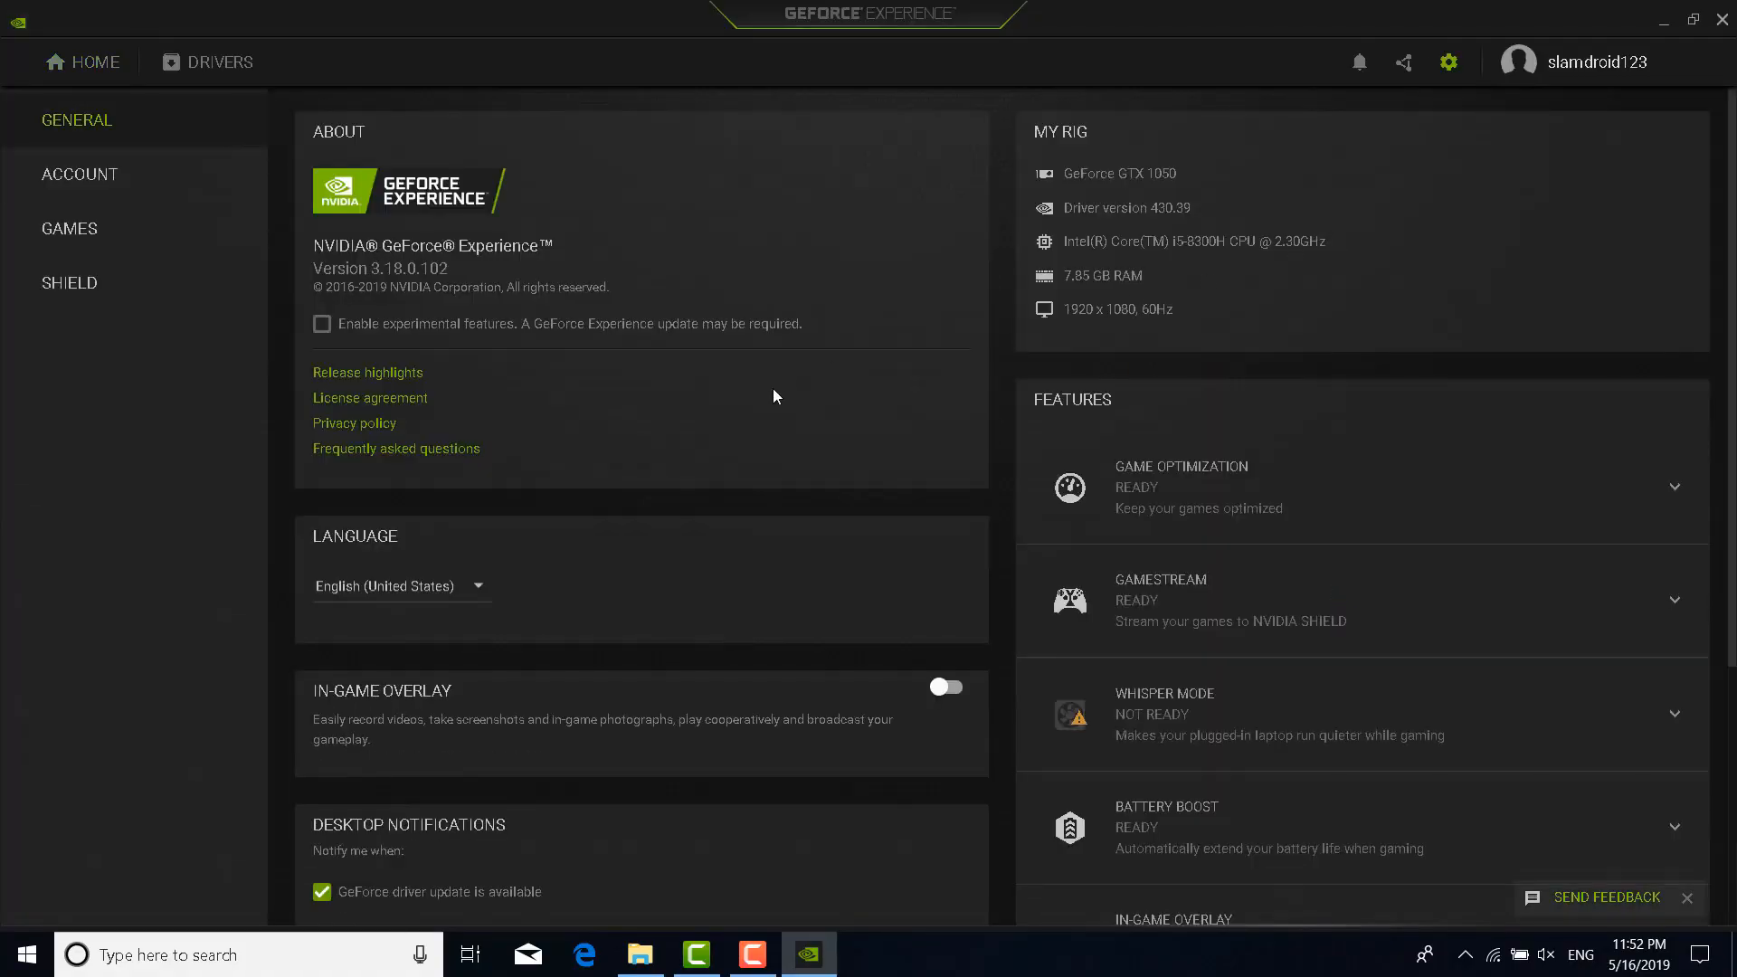
pyautogui.scroll(-3, 777, 394)
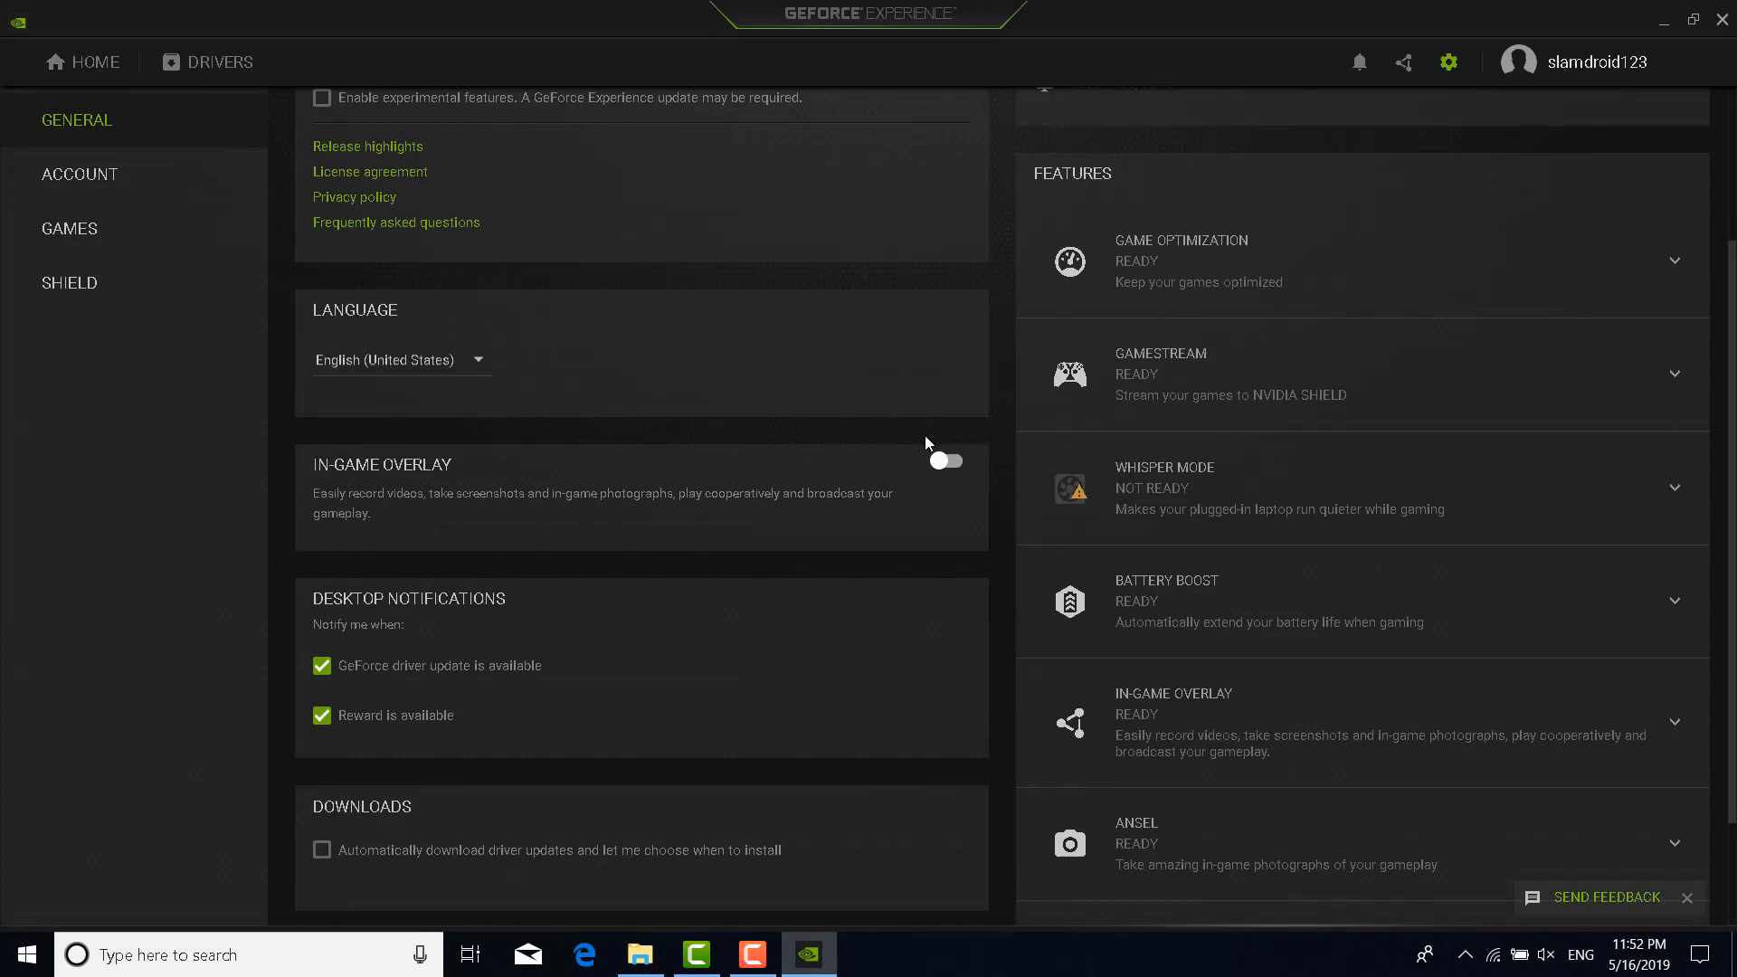
pyautogui.click(126, 69)
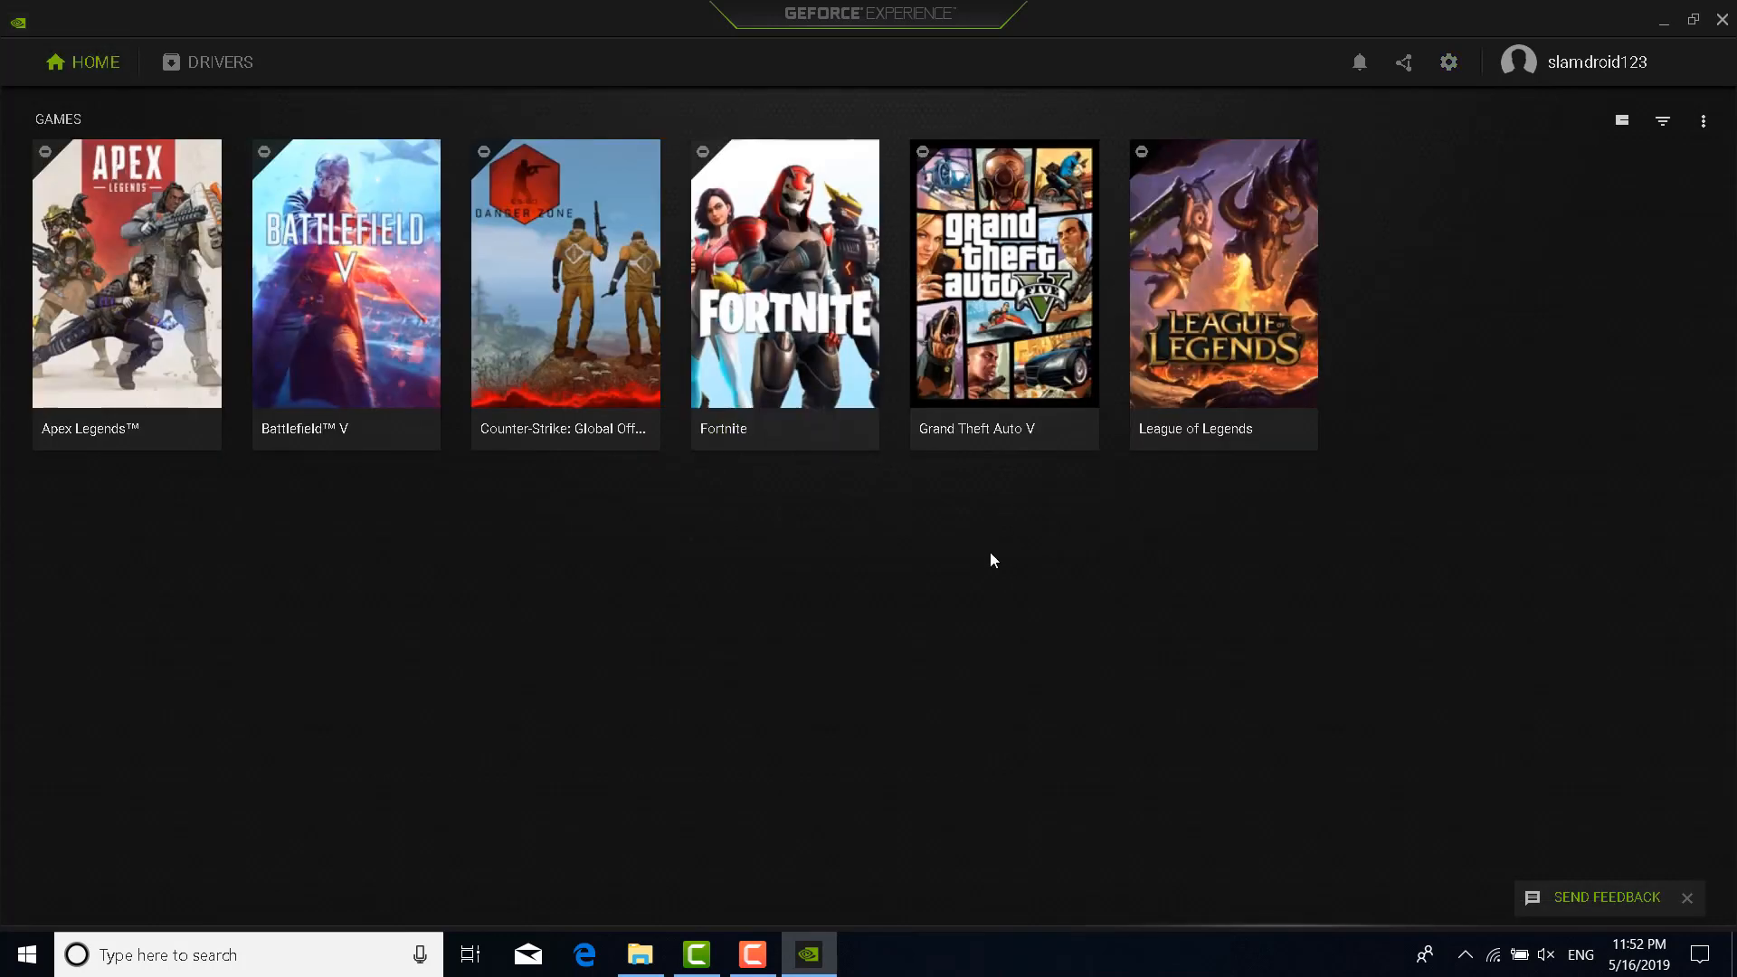
pyautogui.click(780, 378)
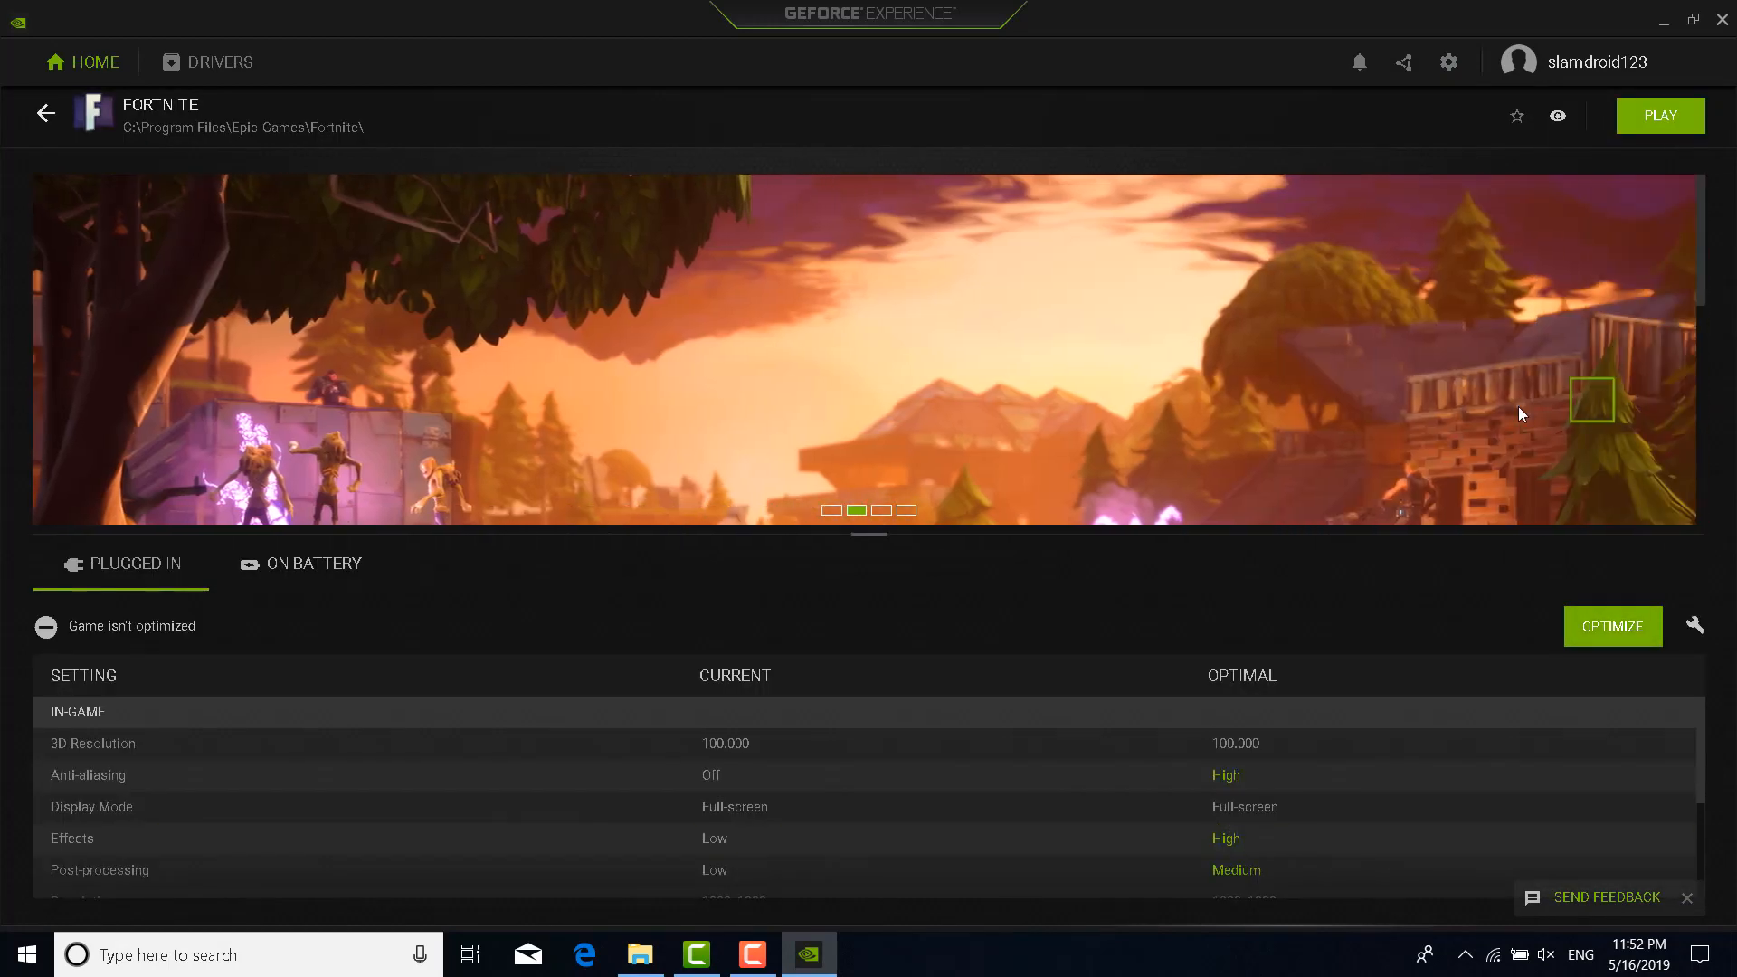
pyautogui.click(1723, 19)
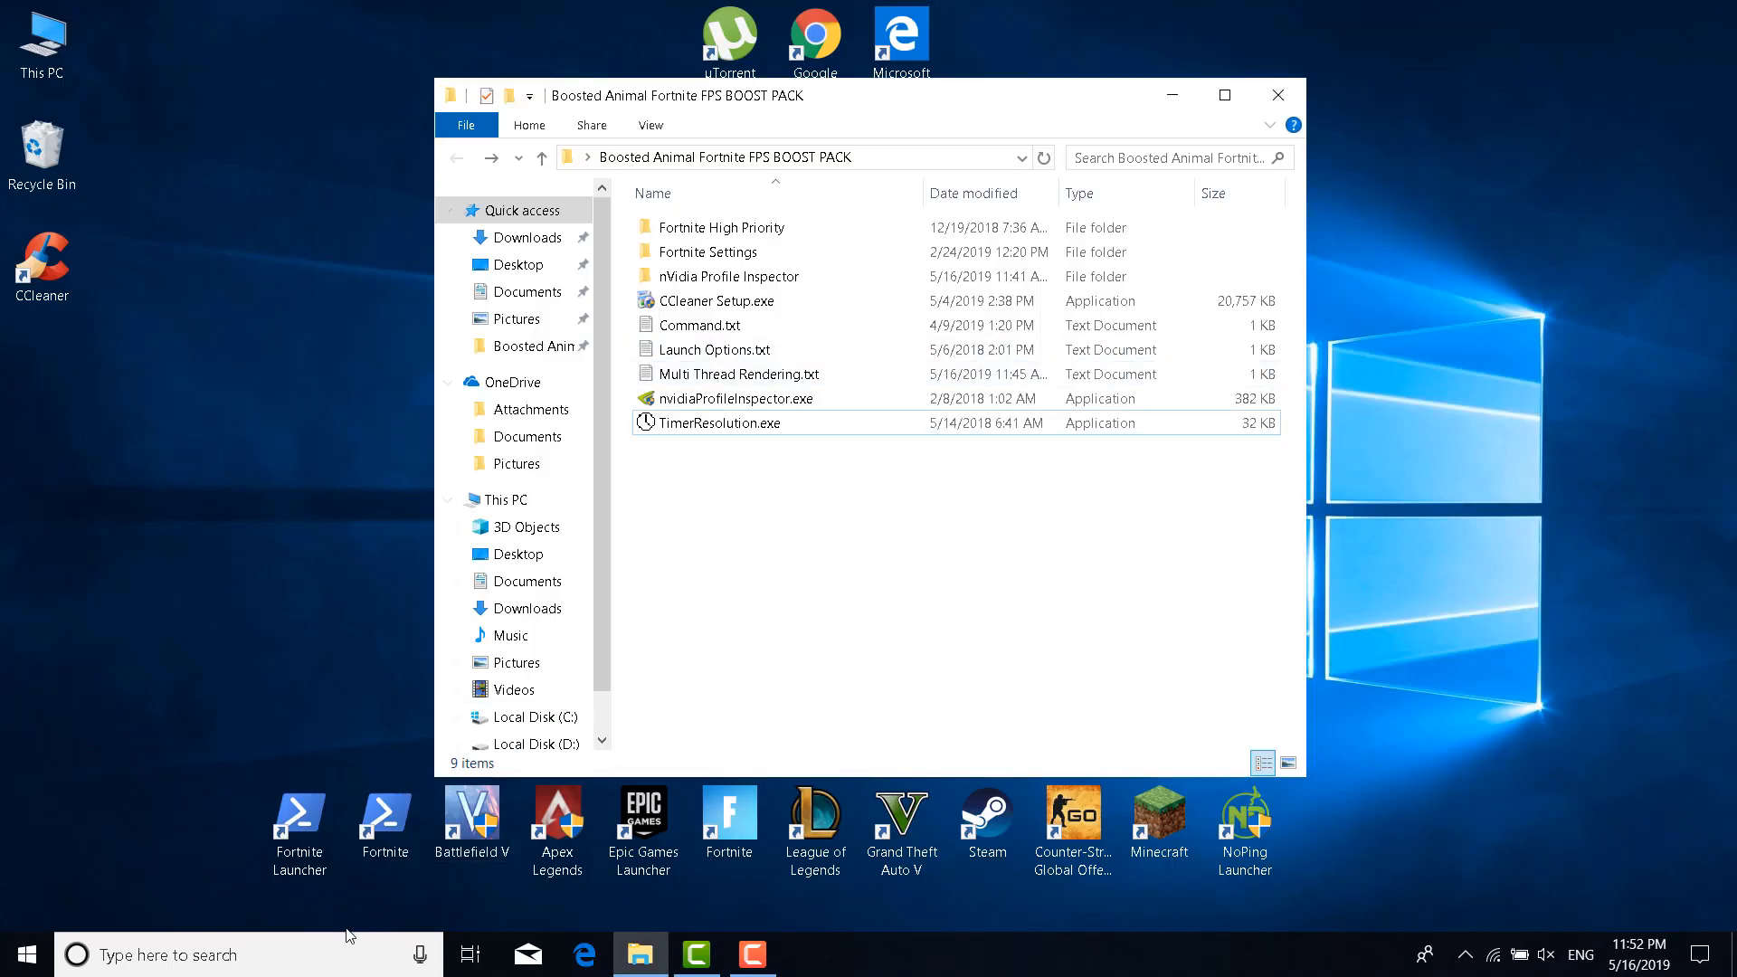
pyautogui.click(292, 955)
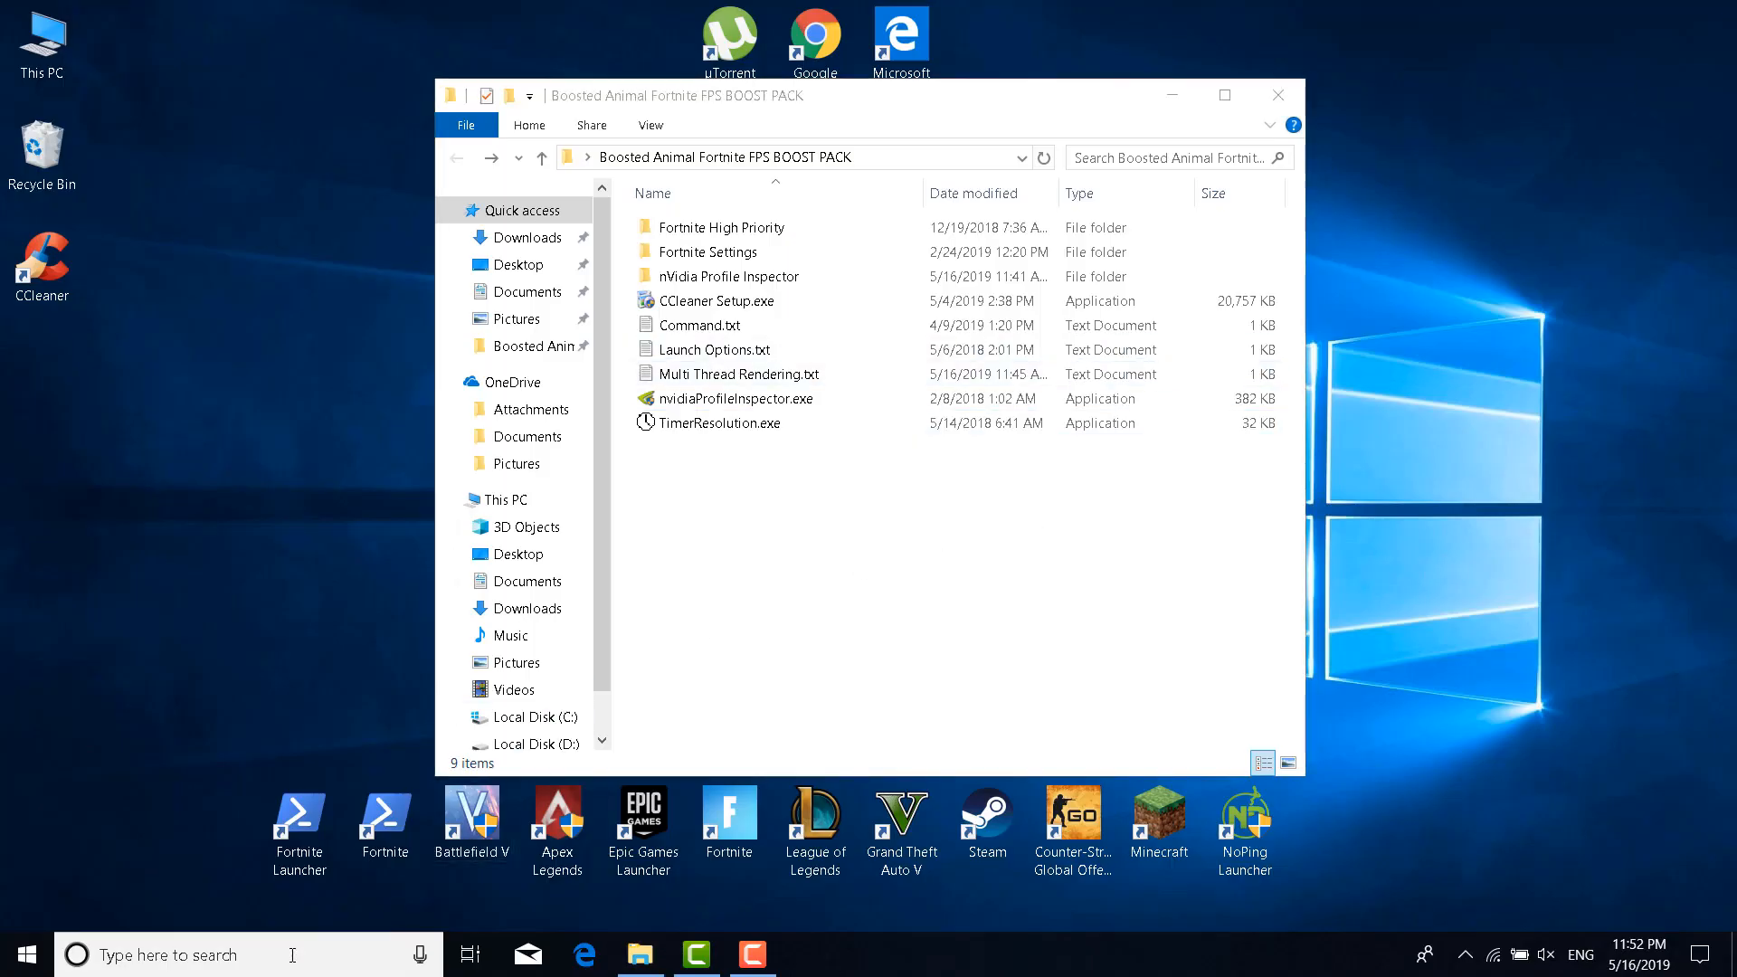
# Search for 'Nvidia' and launch NVIDIA Control Panel from the results
pyautogui.write('Nvidia')
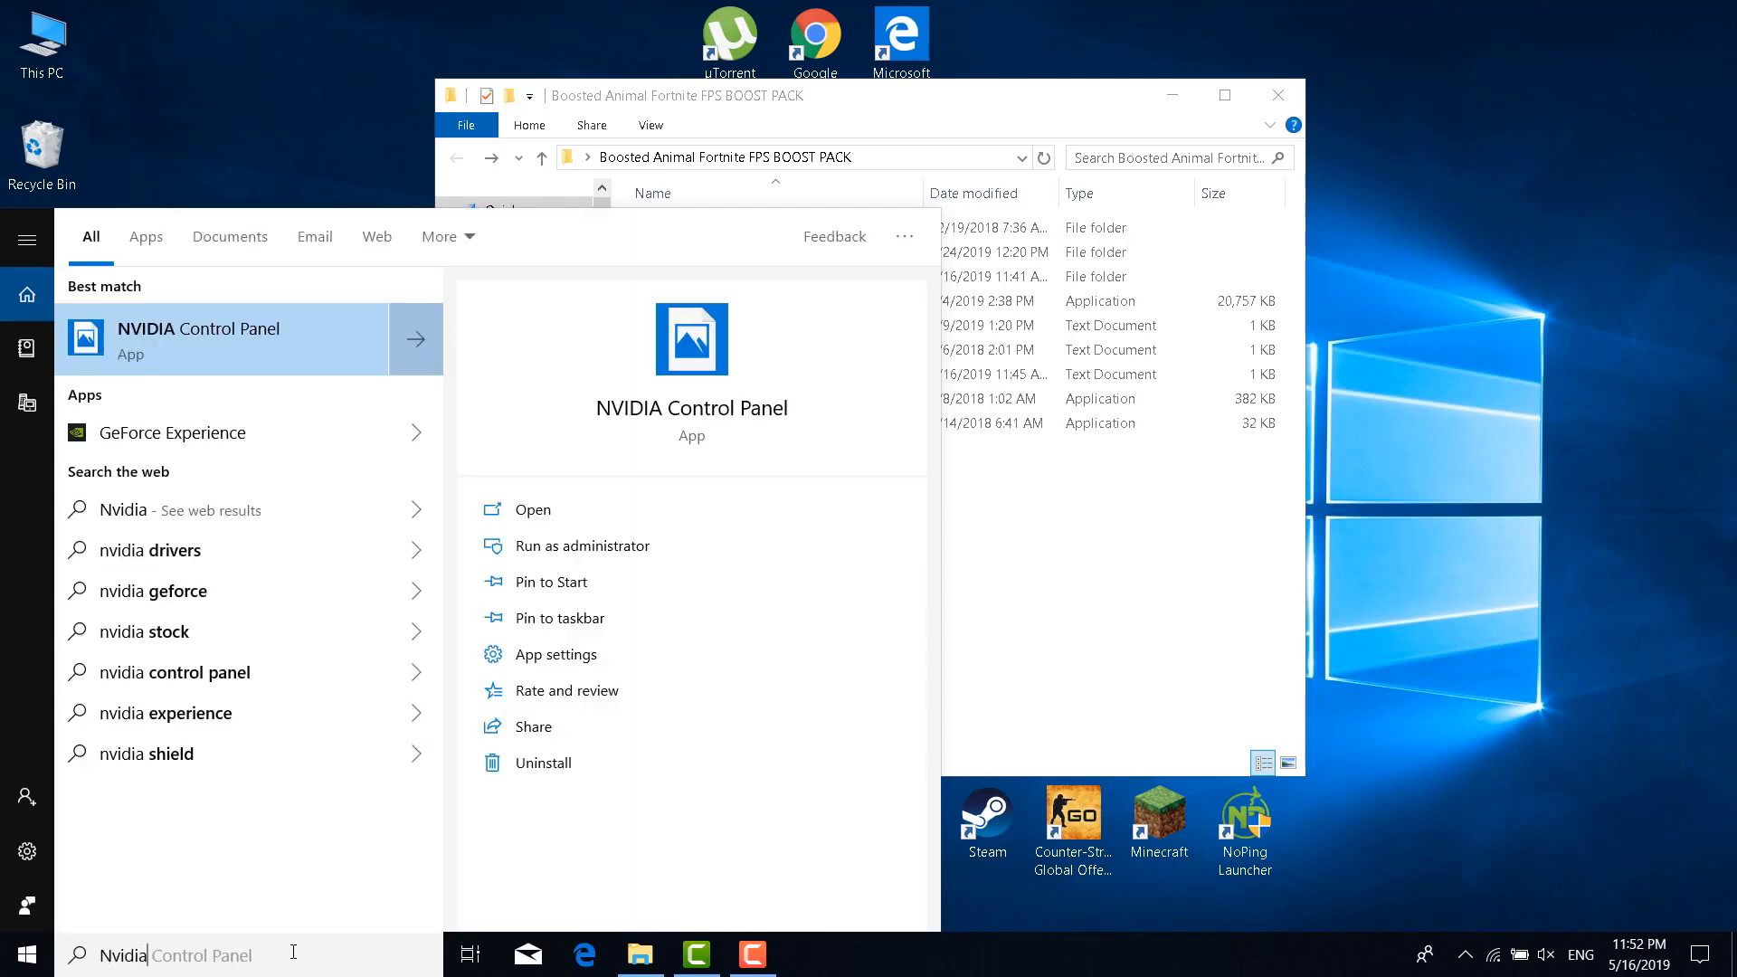
pyautogui.click(313, 365)
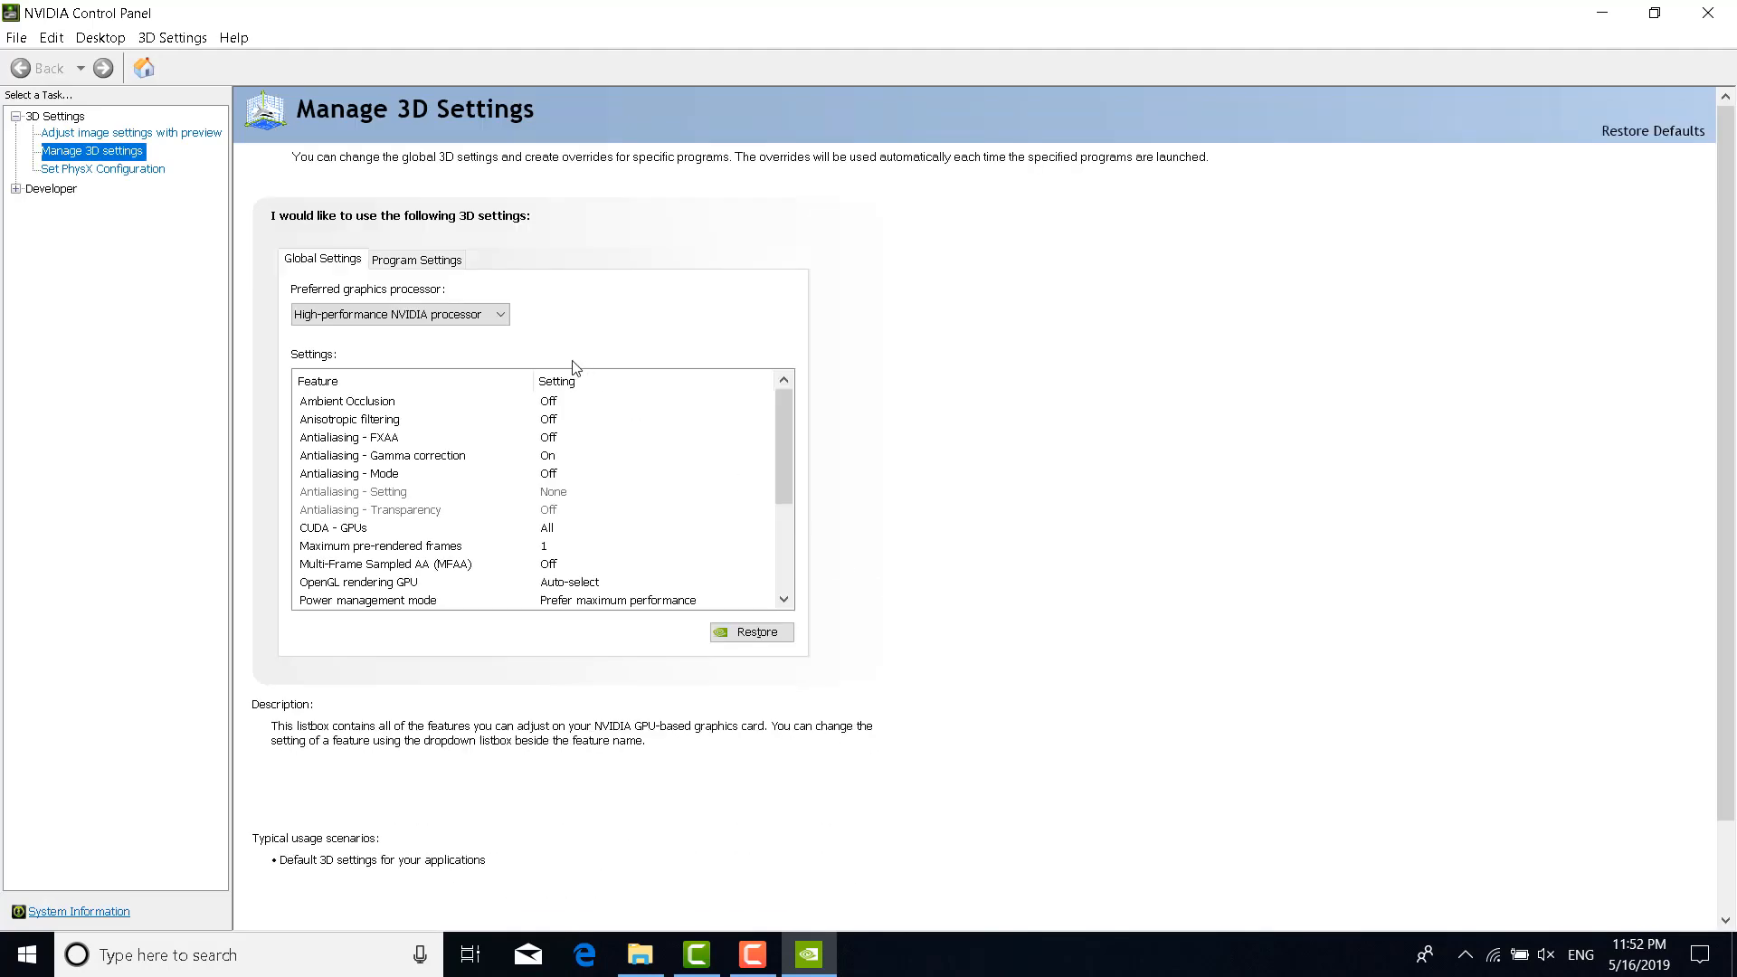
# Set image settings with preview to use the advanced 3D image settings, then go to Manage 3D settings
pyautogui.click(159, 136)
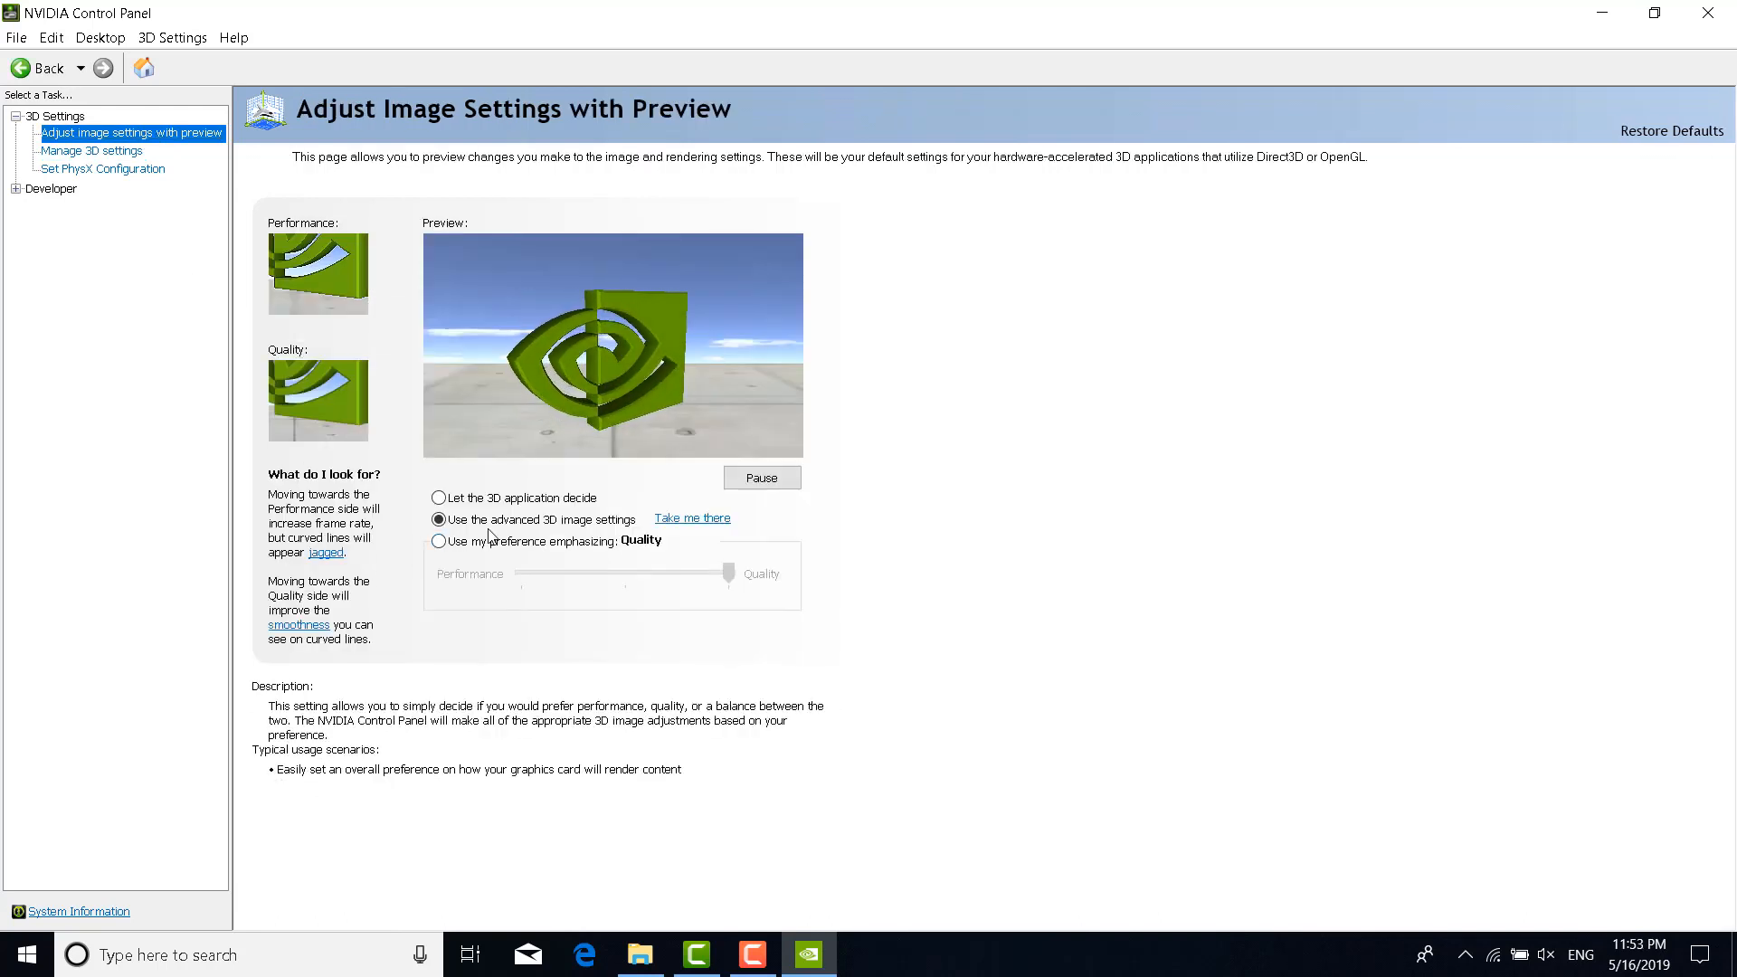
pyautogui.click(596, 522)
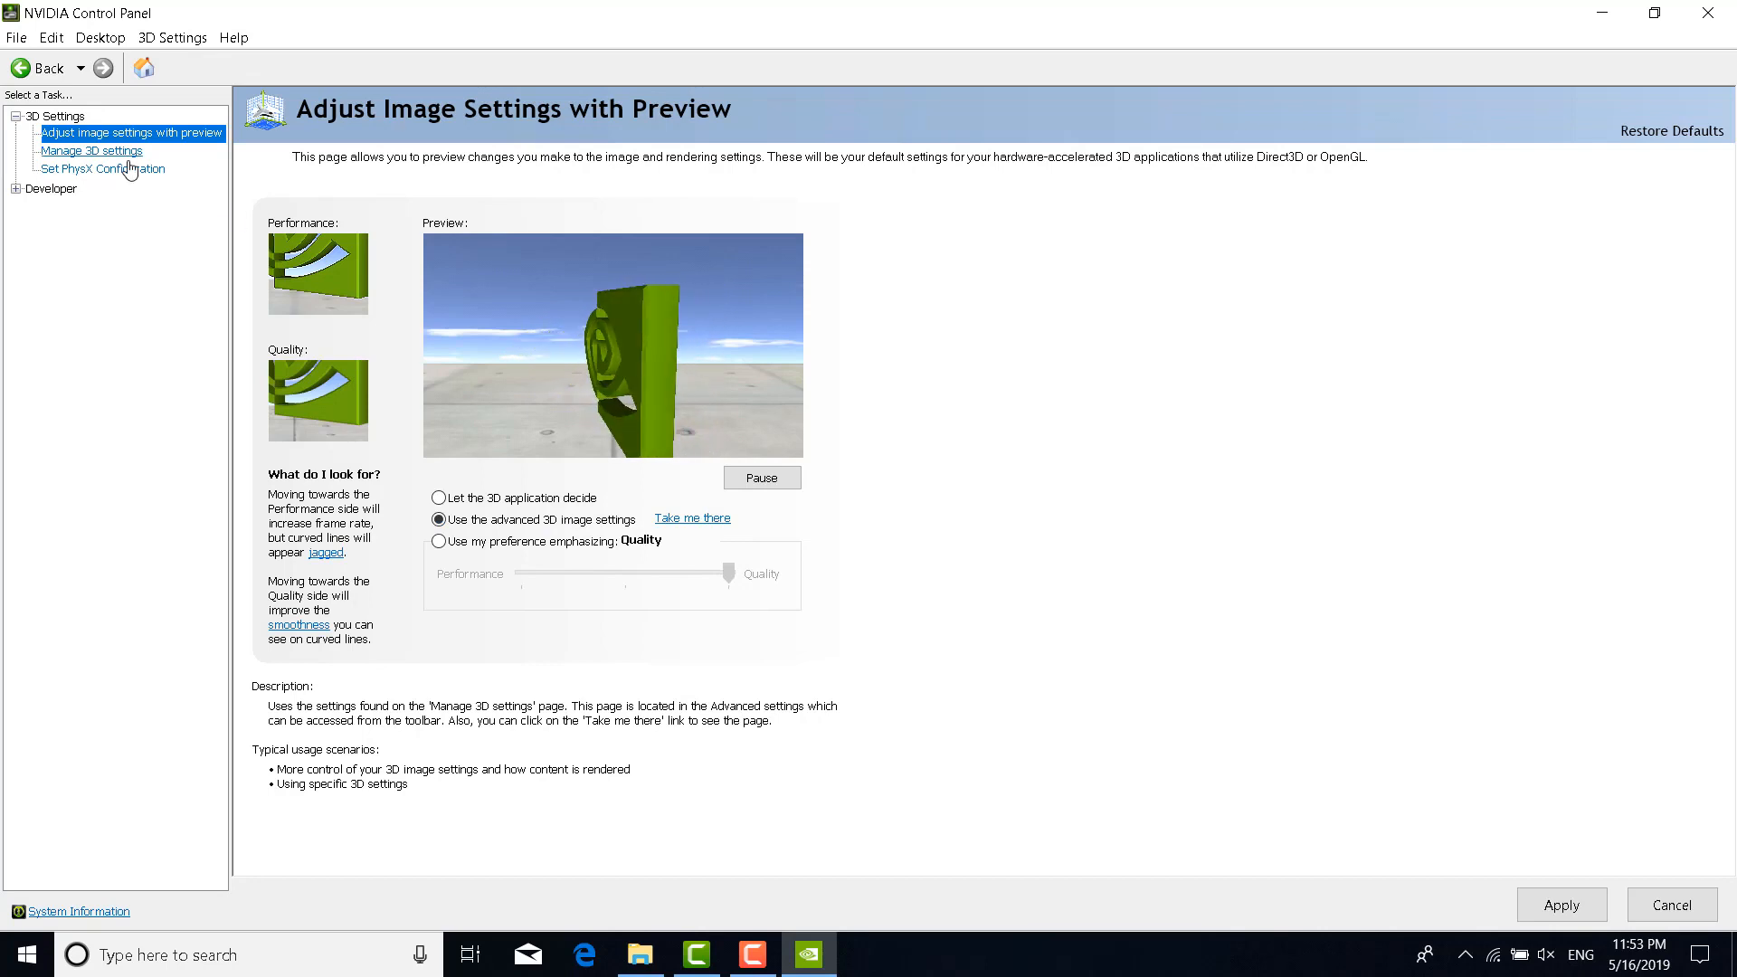
pyautogui.click(102, 151)
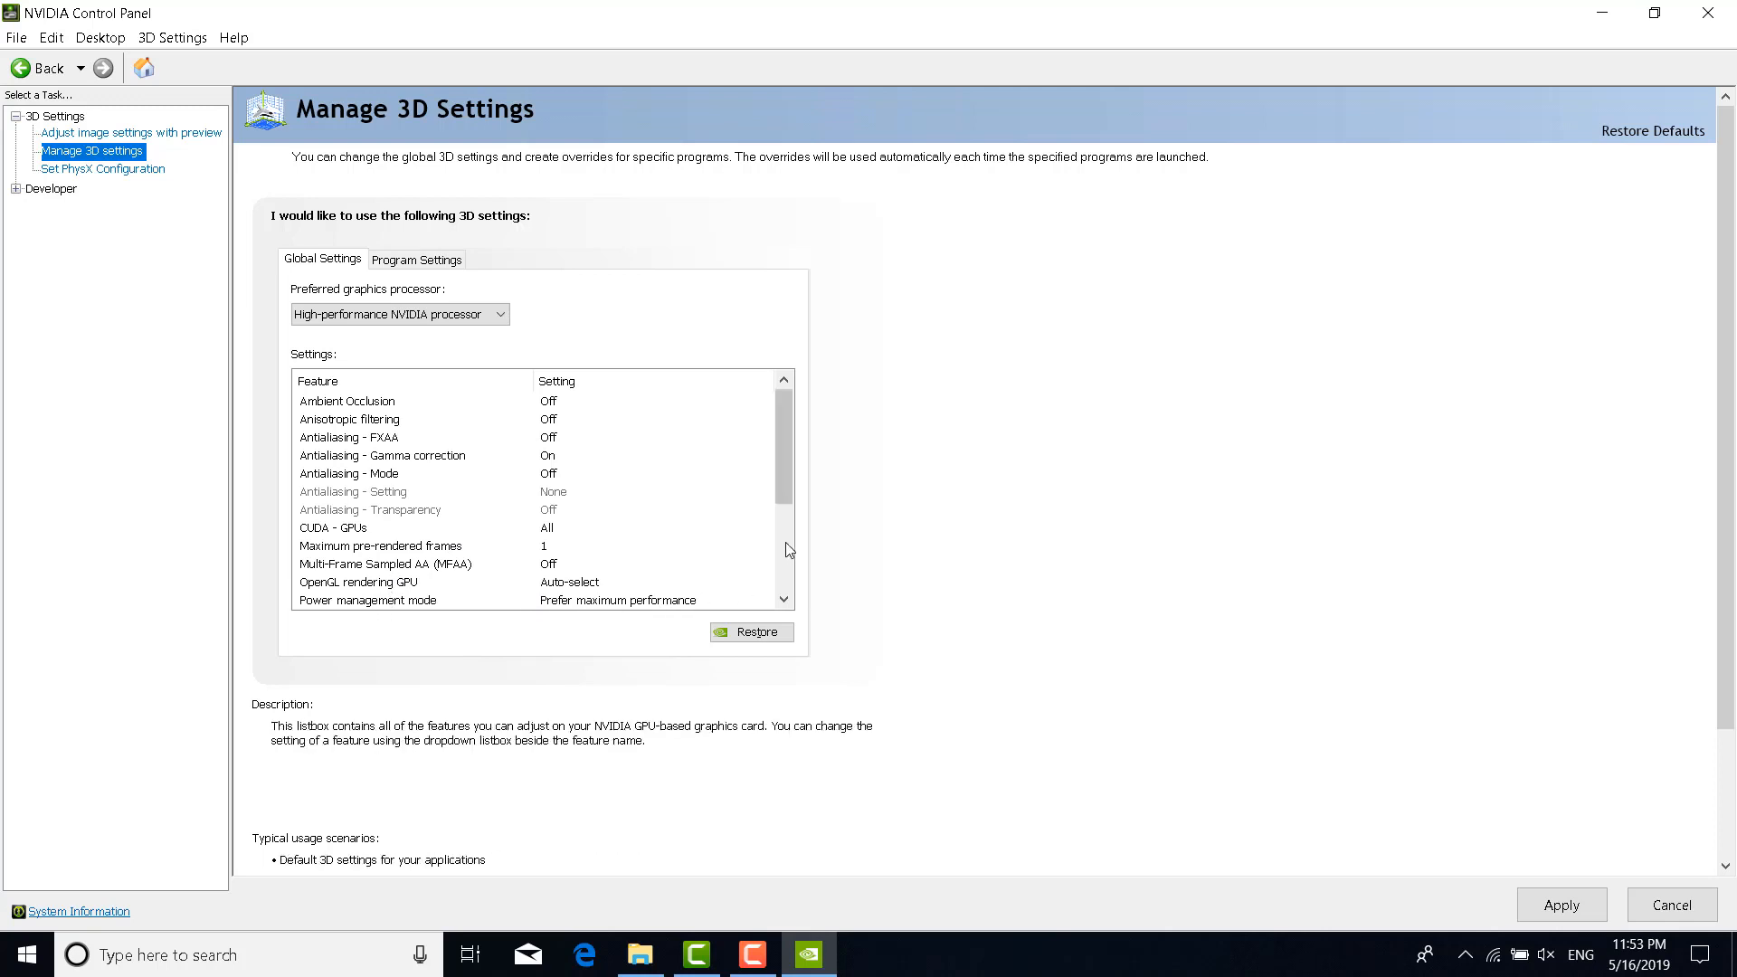
# Scroll through the Global Settings list, then close NVIDIA Control Panel
pyautogui.moveTo(787, 478); pyautogui.dragTo(799, 576)
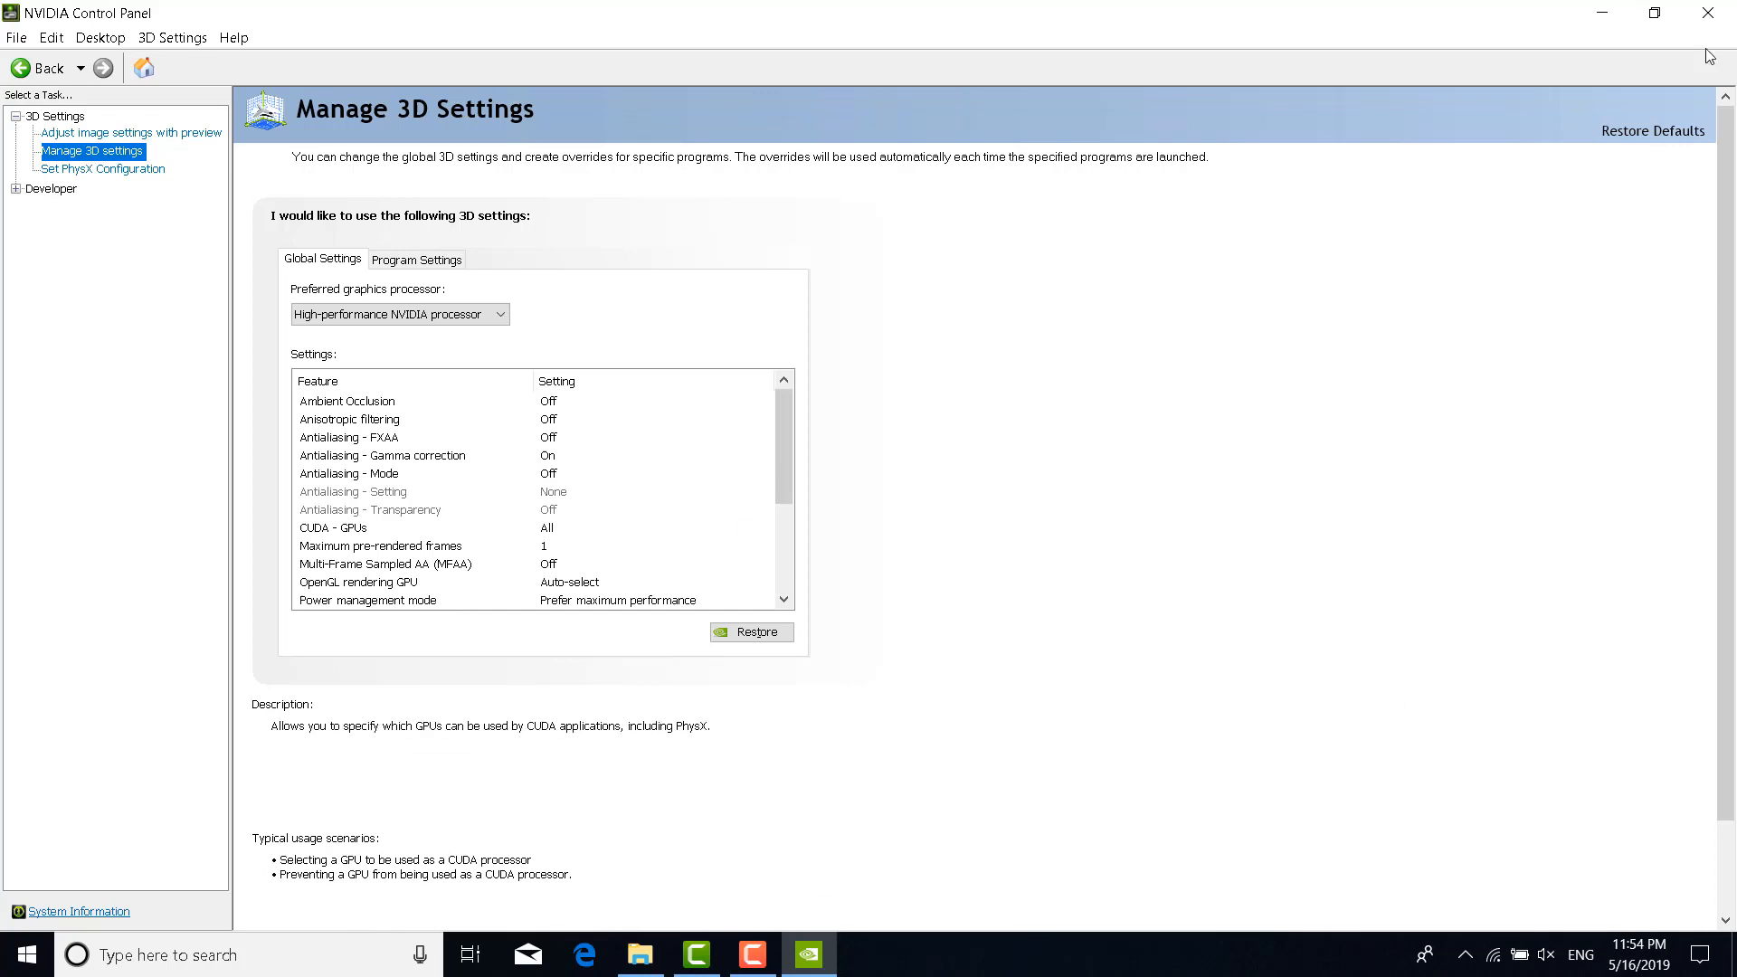
pyautogui.click(1708, 13)
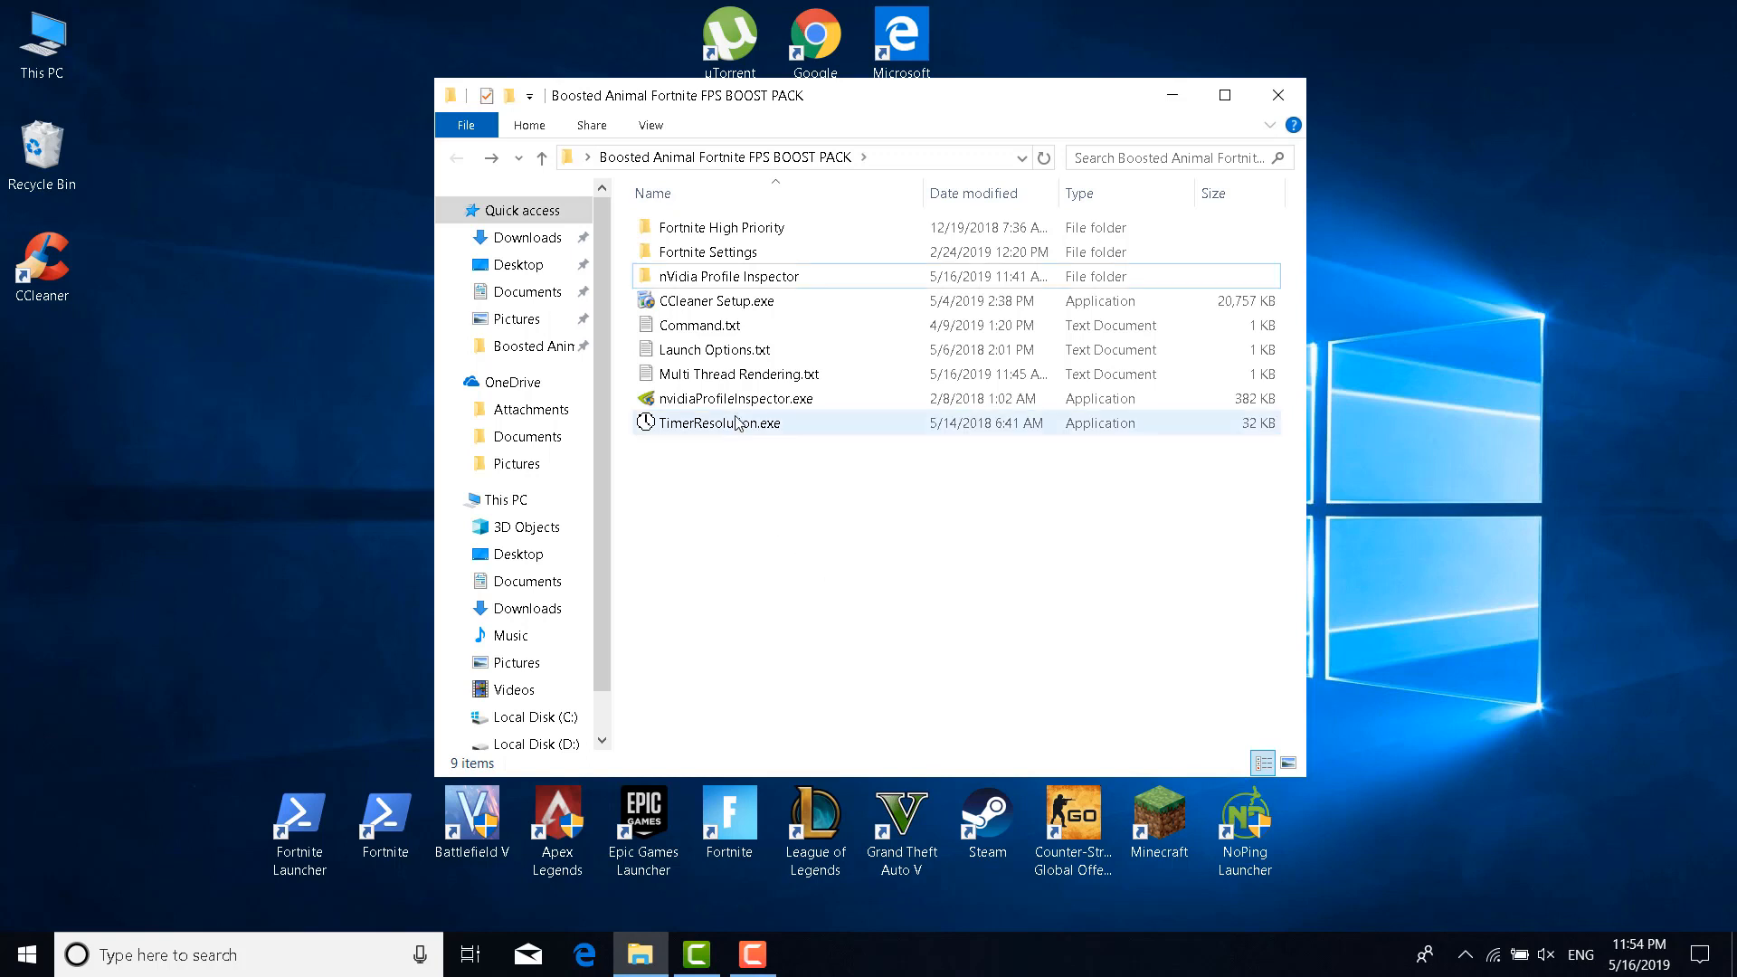
# Launch nvidiaProfileInspector.exe maximized and load the Fortnite profile
pyautogui.doubleClick(771, 401)
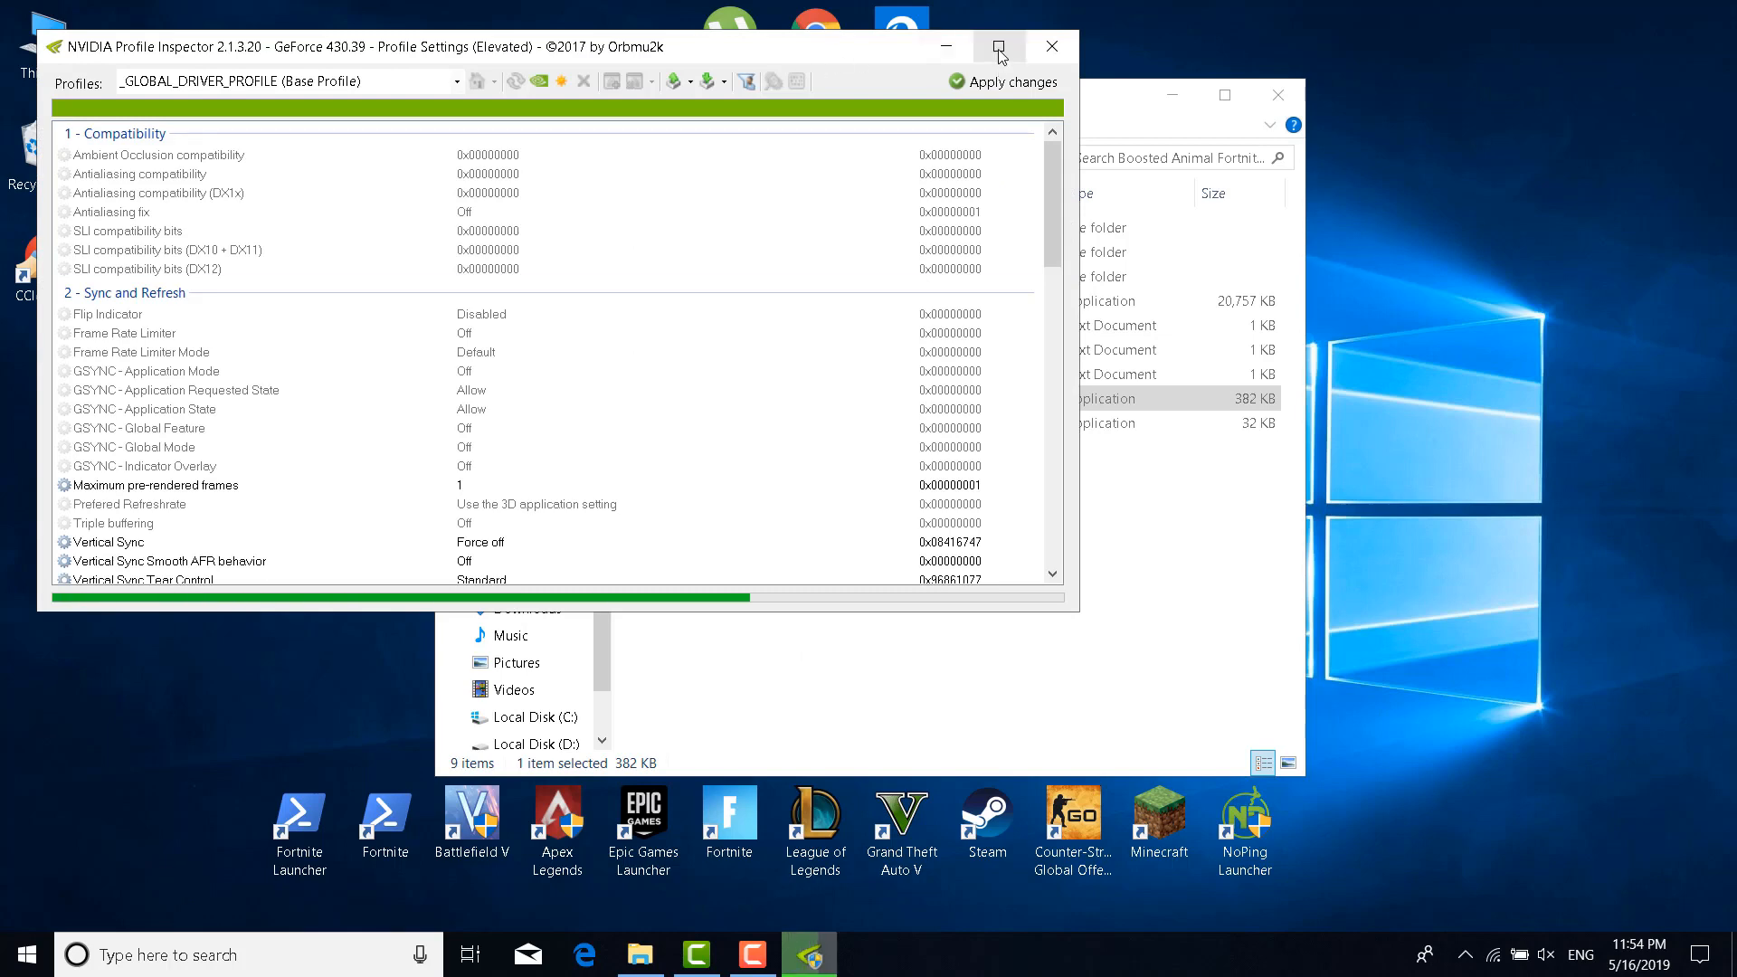
pyautogui.click(998, 47)
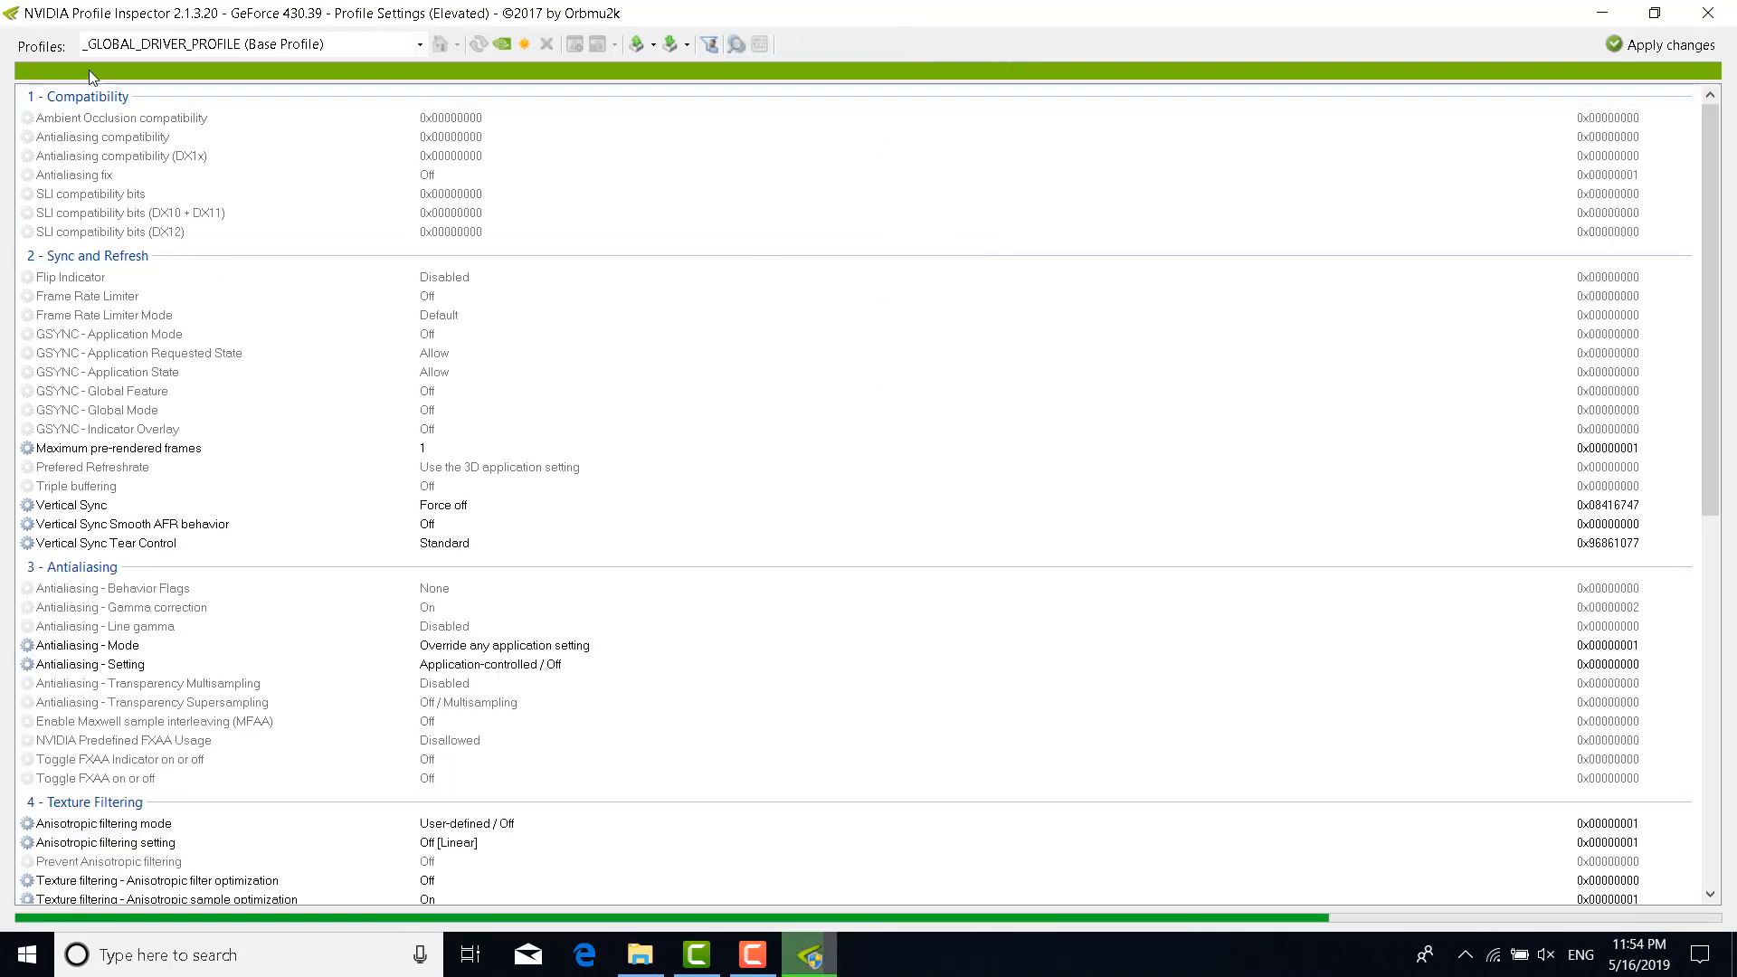
pyautogui.write('Fortnite')
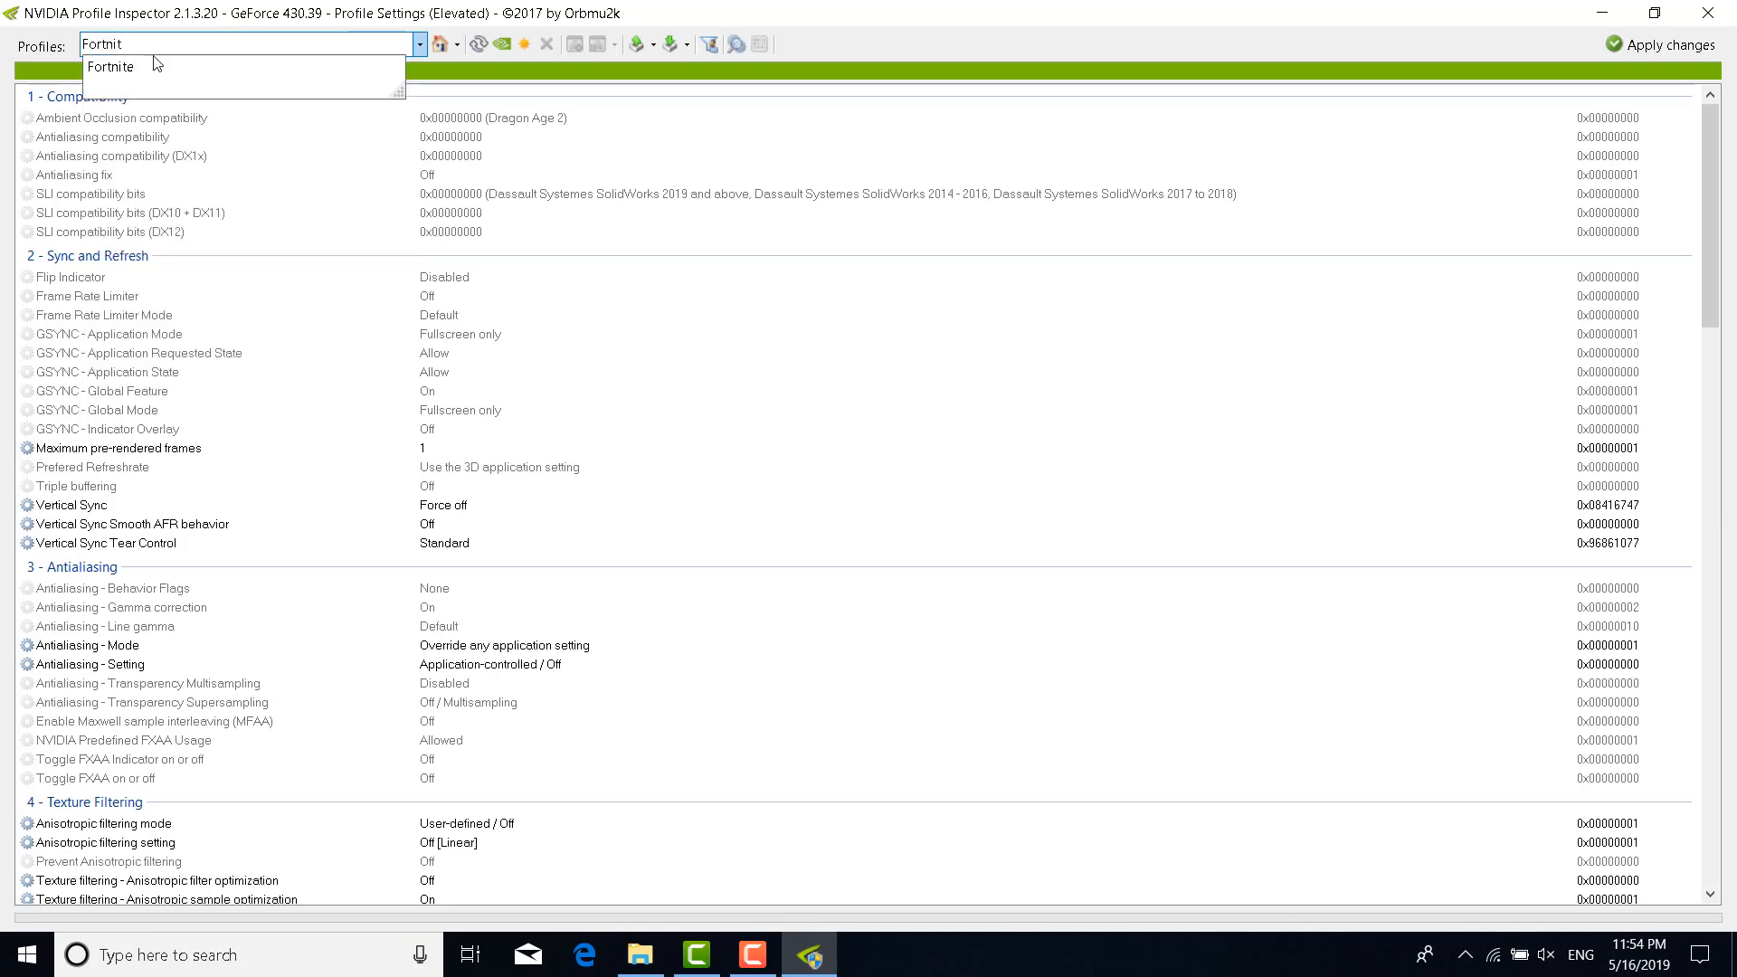
pyautogui.click(136, 68)
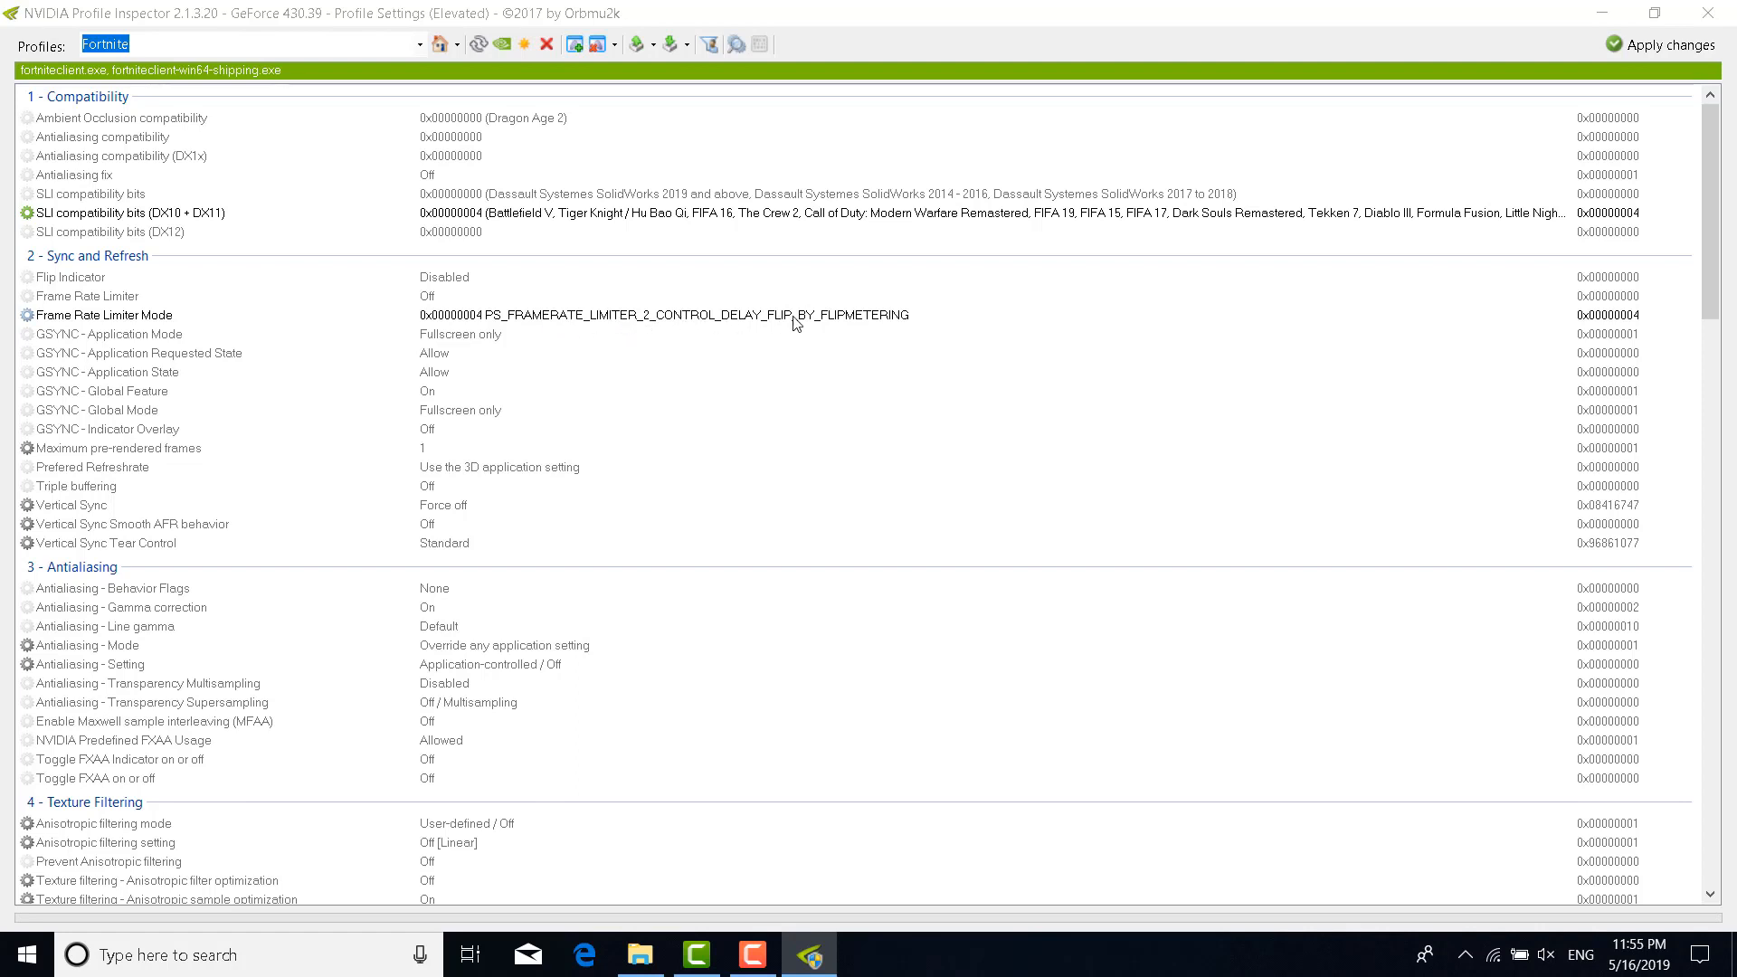
# Keep Frame Rate Limiter Mode at flip metering and Power management mode at Prefer maximum performance
pyautogui.click(1357, 329)
pyautogui.click(1586, 315)
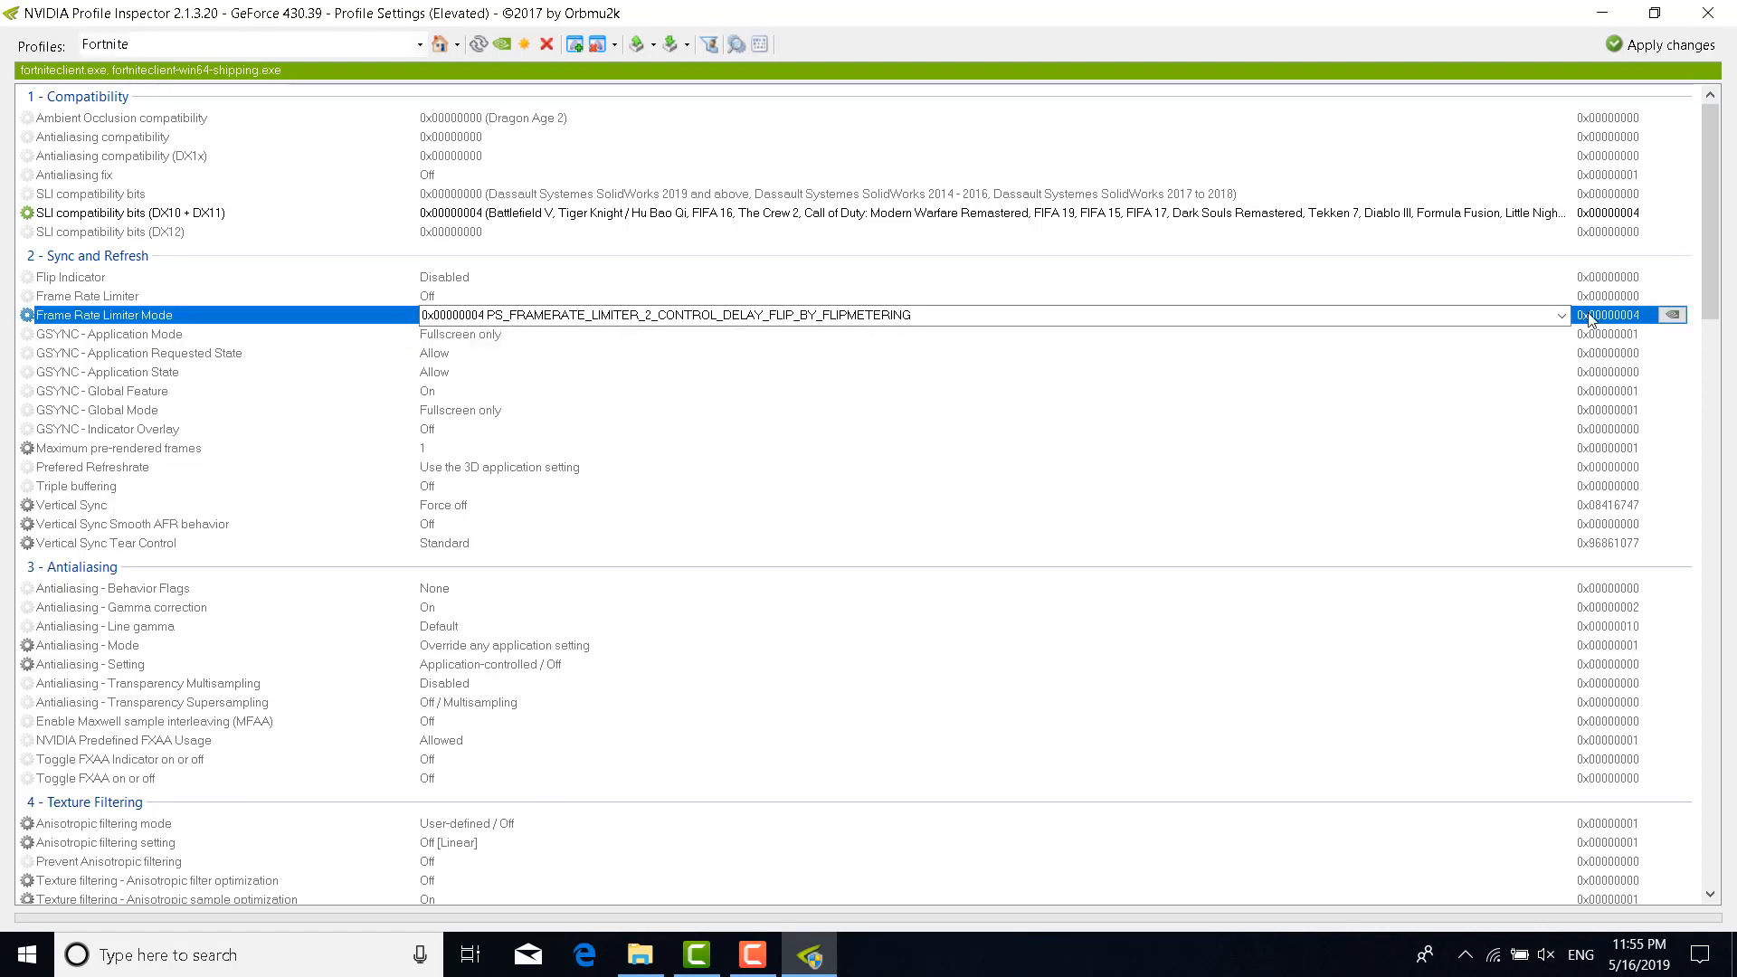
pyautogui.click(1563, 316)
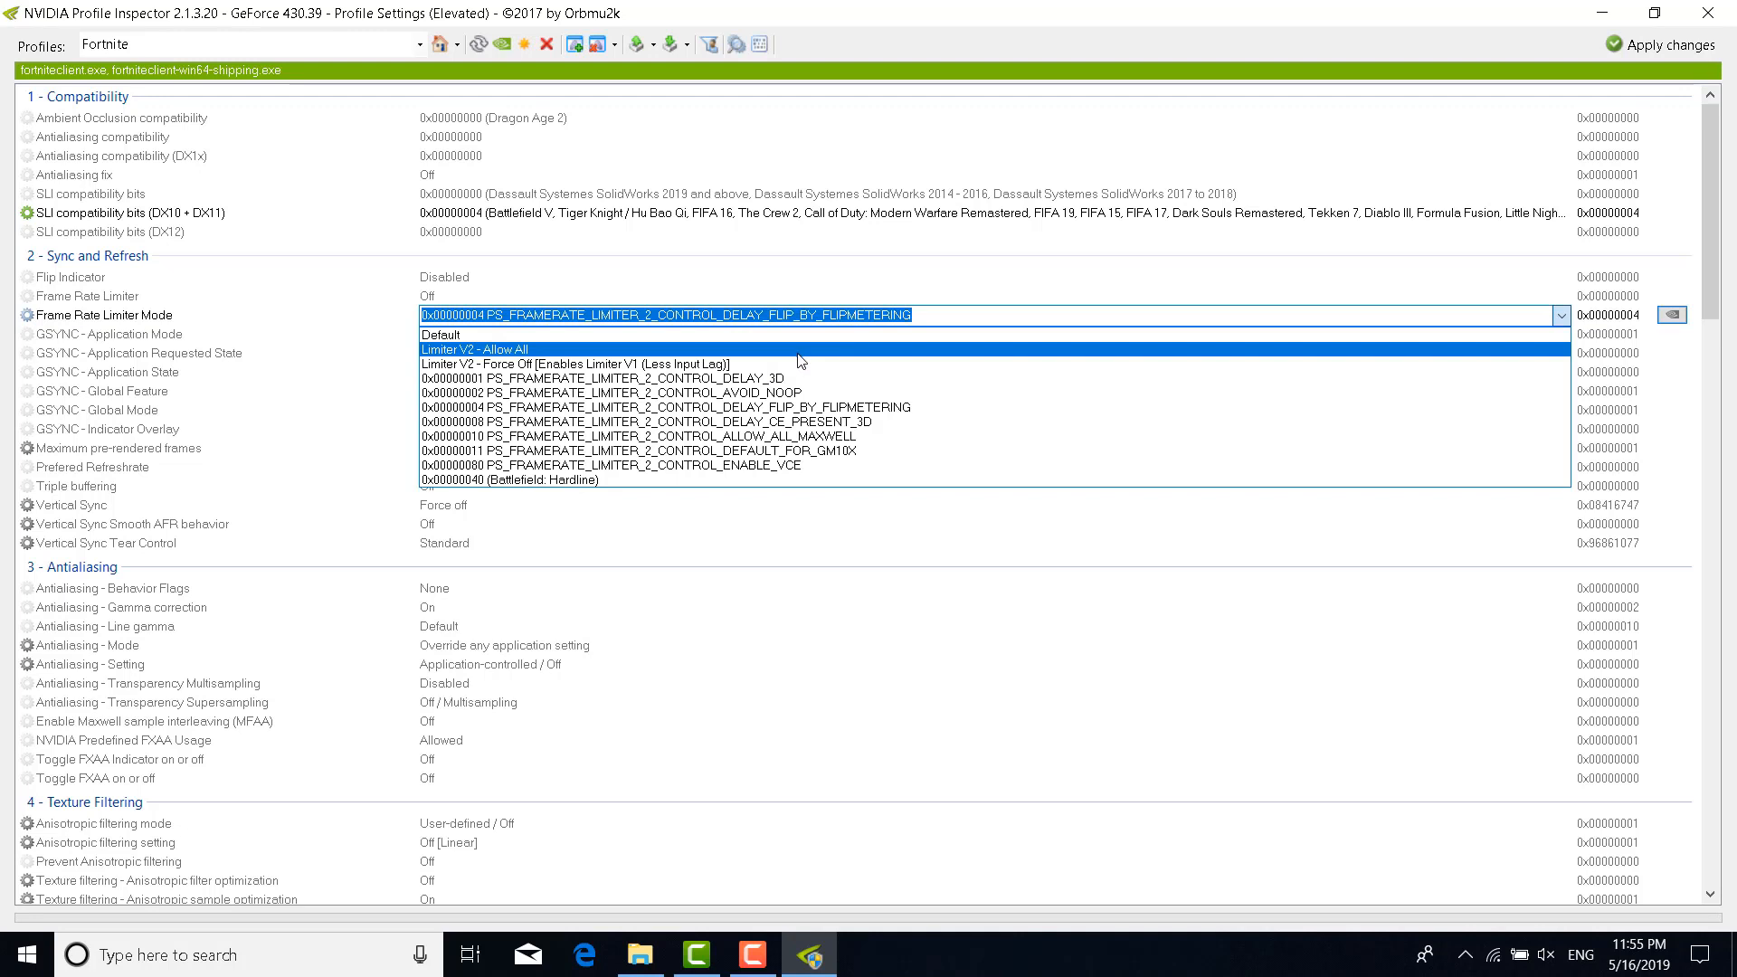
pyautogui.click(836, 408)
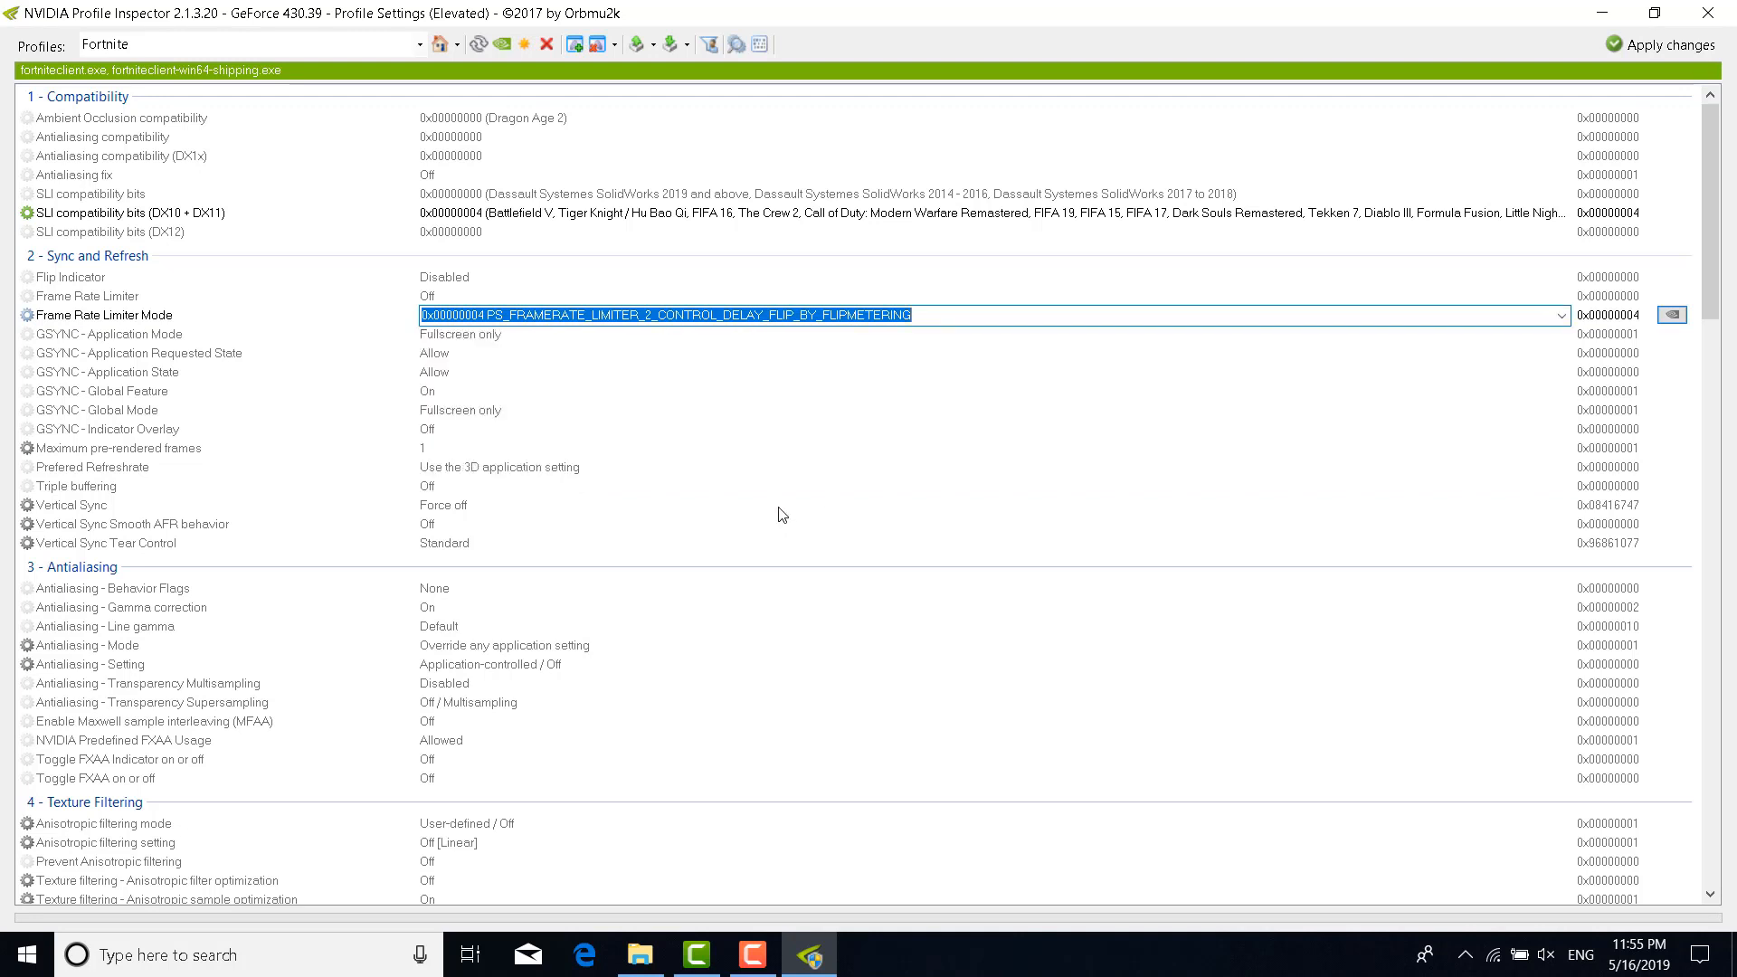
pyautogui.scroll(-8, 781, 515)
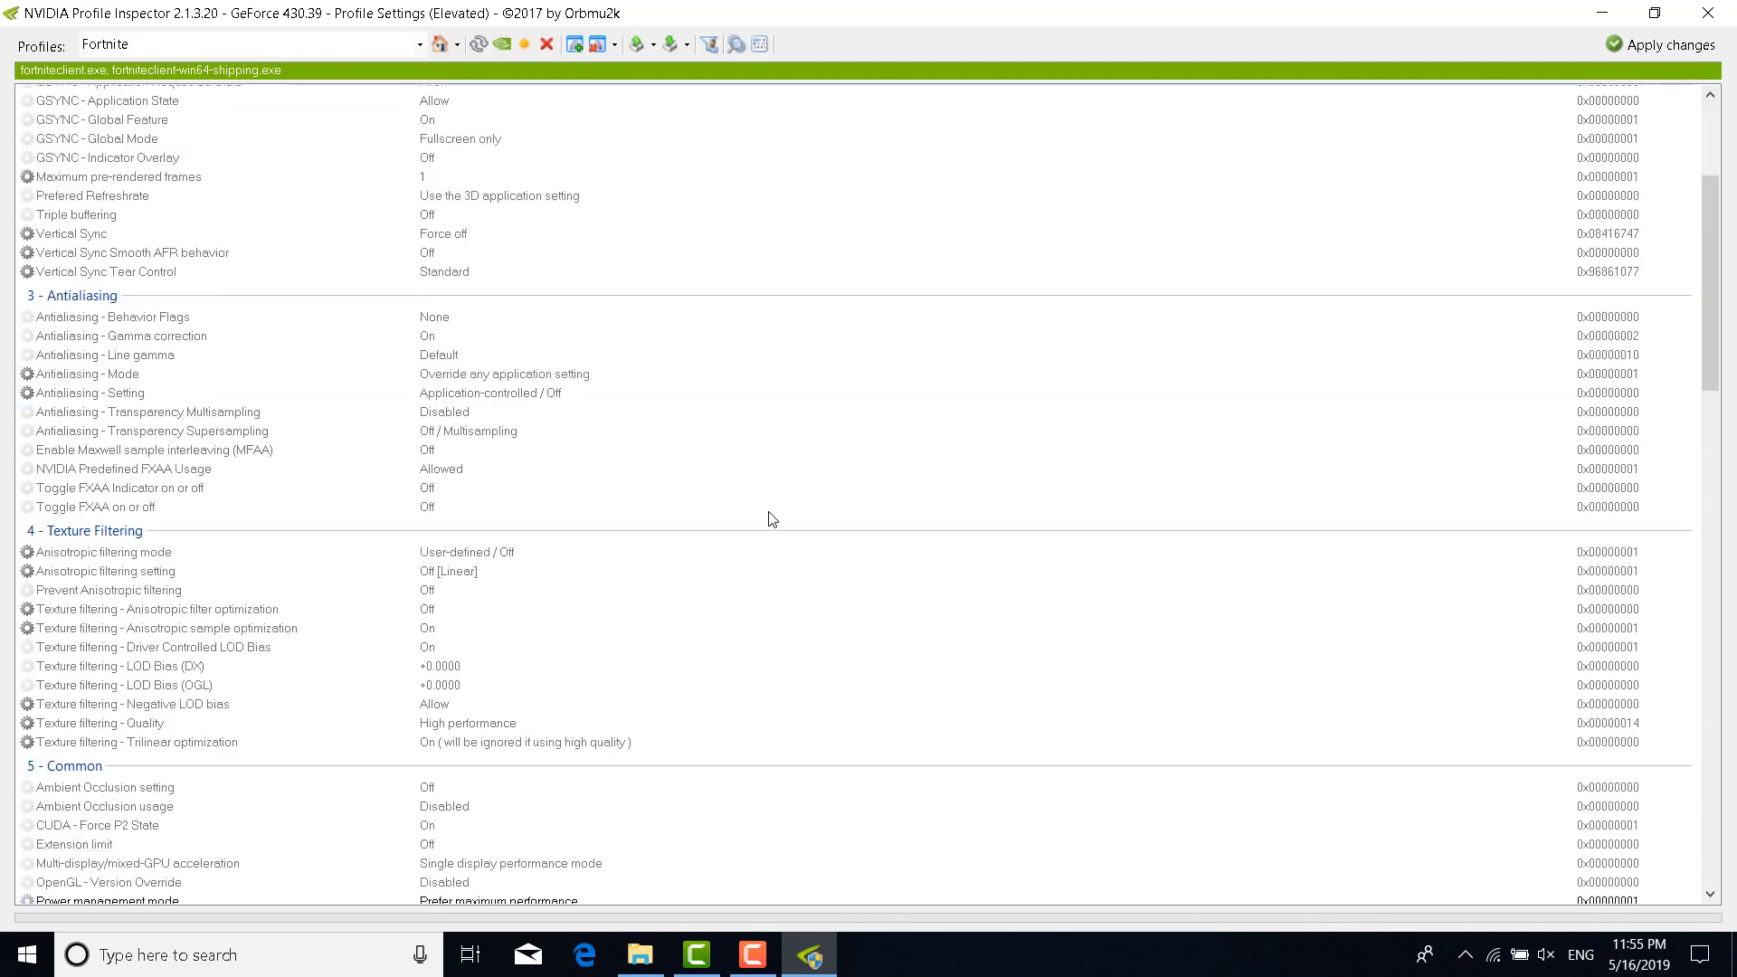
pyautogui.scroll(-2, 128, 641)
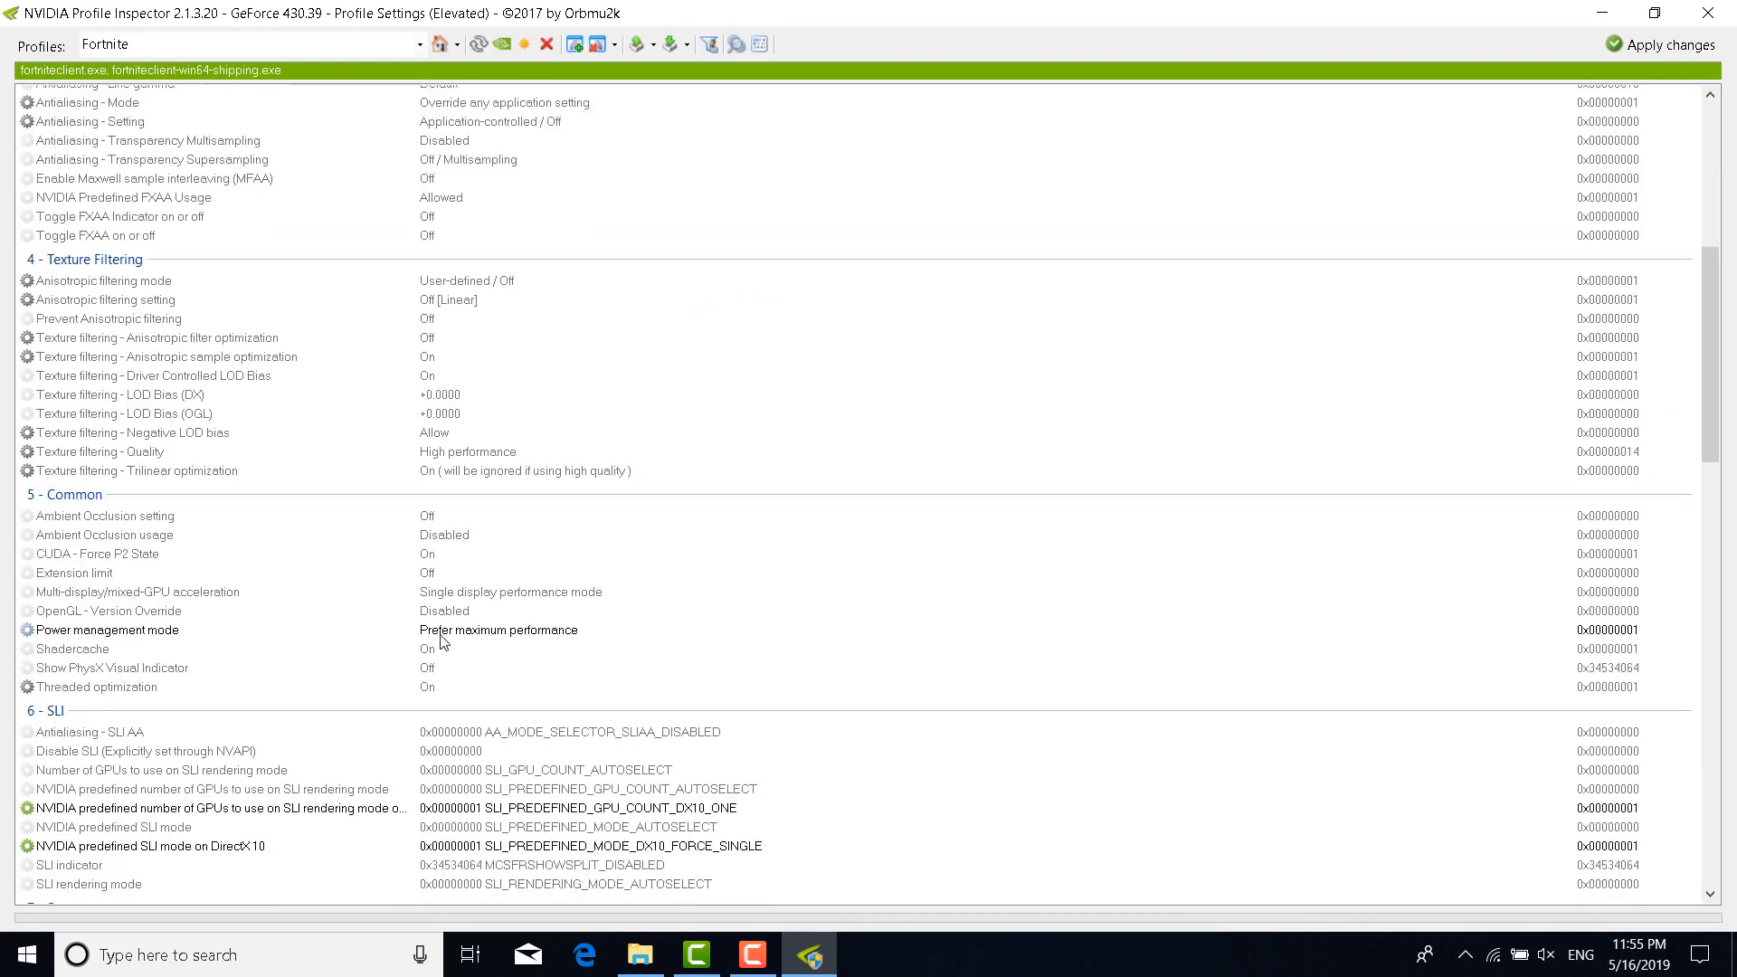
pyautogui.click(480, 633)
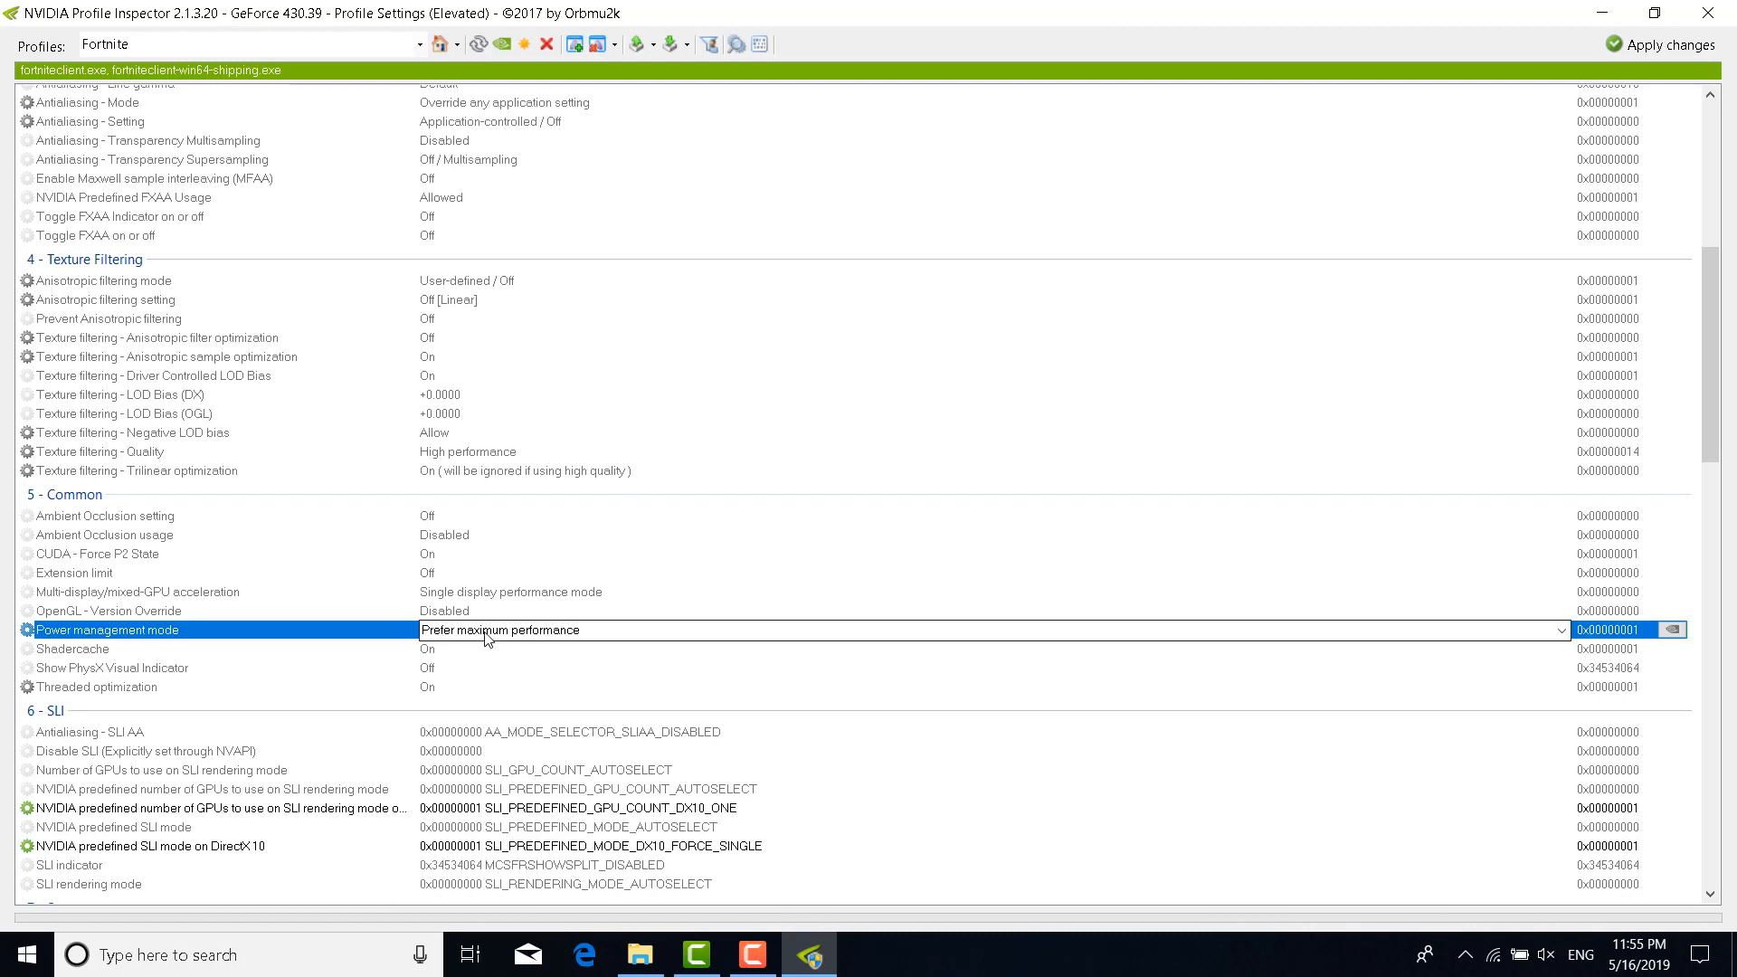
pyautogui.click(1563, 631)
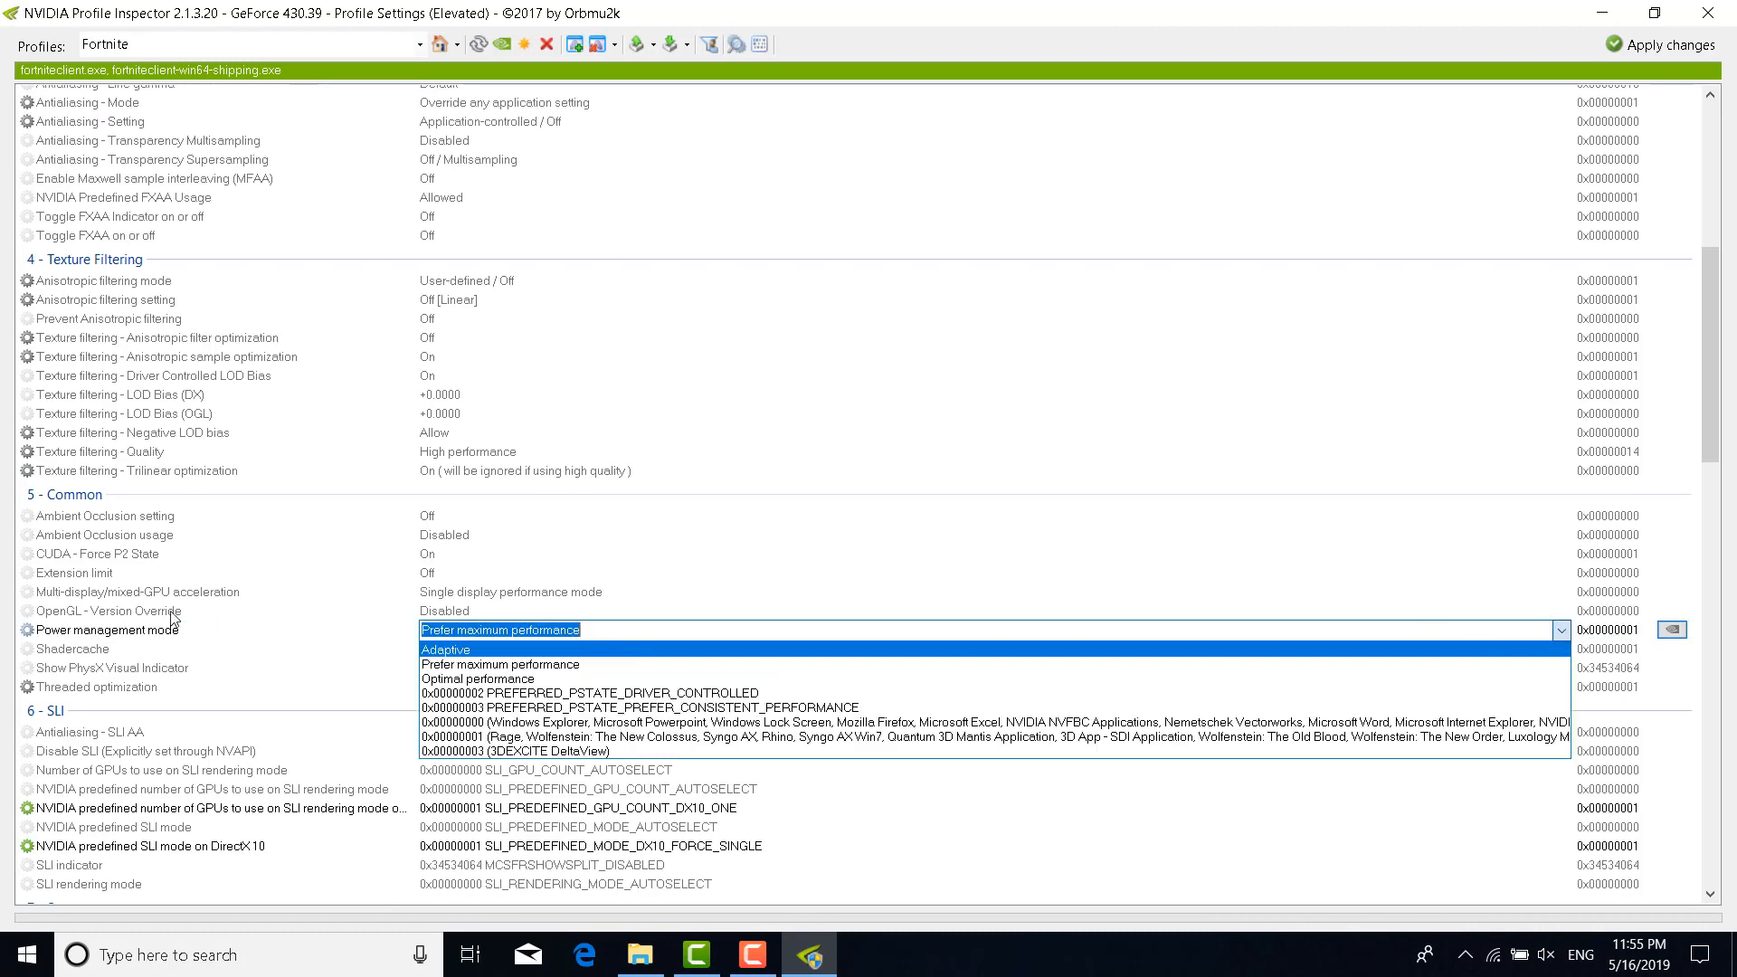
pyautogui.click(140, 614)
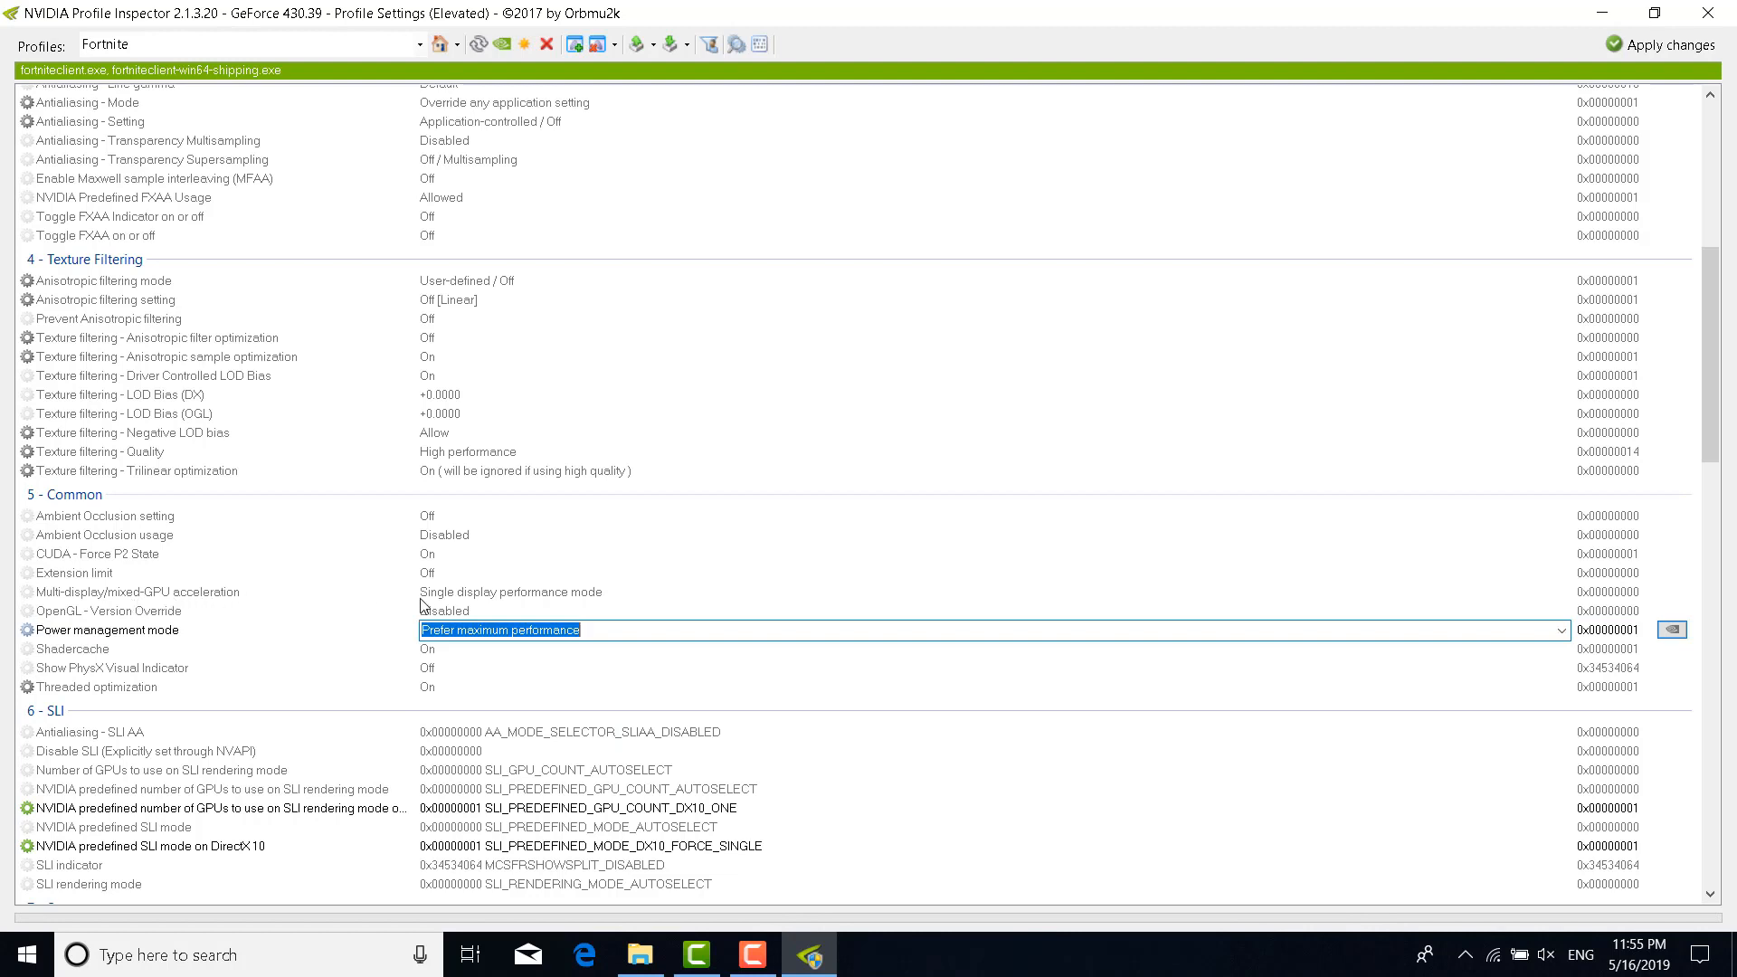
# Set Multi-display/mixed-GPU acceleration to Single display performance mode and apply the Fortnite profile changes
pyautogui.click(560, 597)
pyautogui.click(1563, 593)
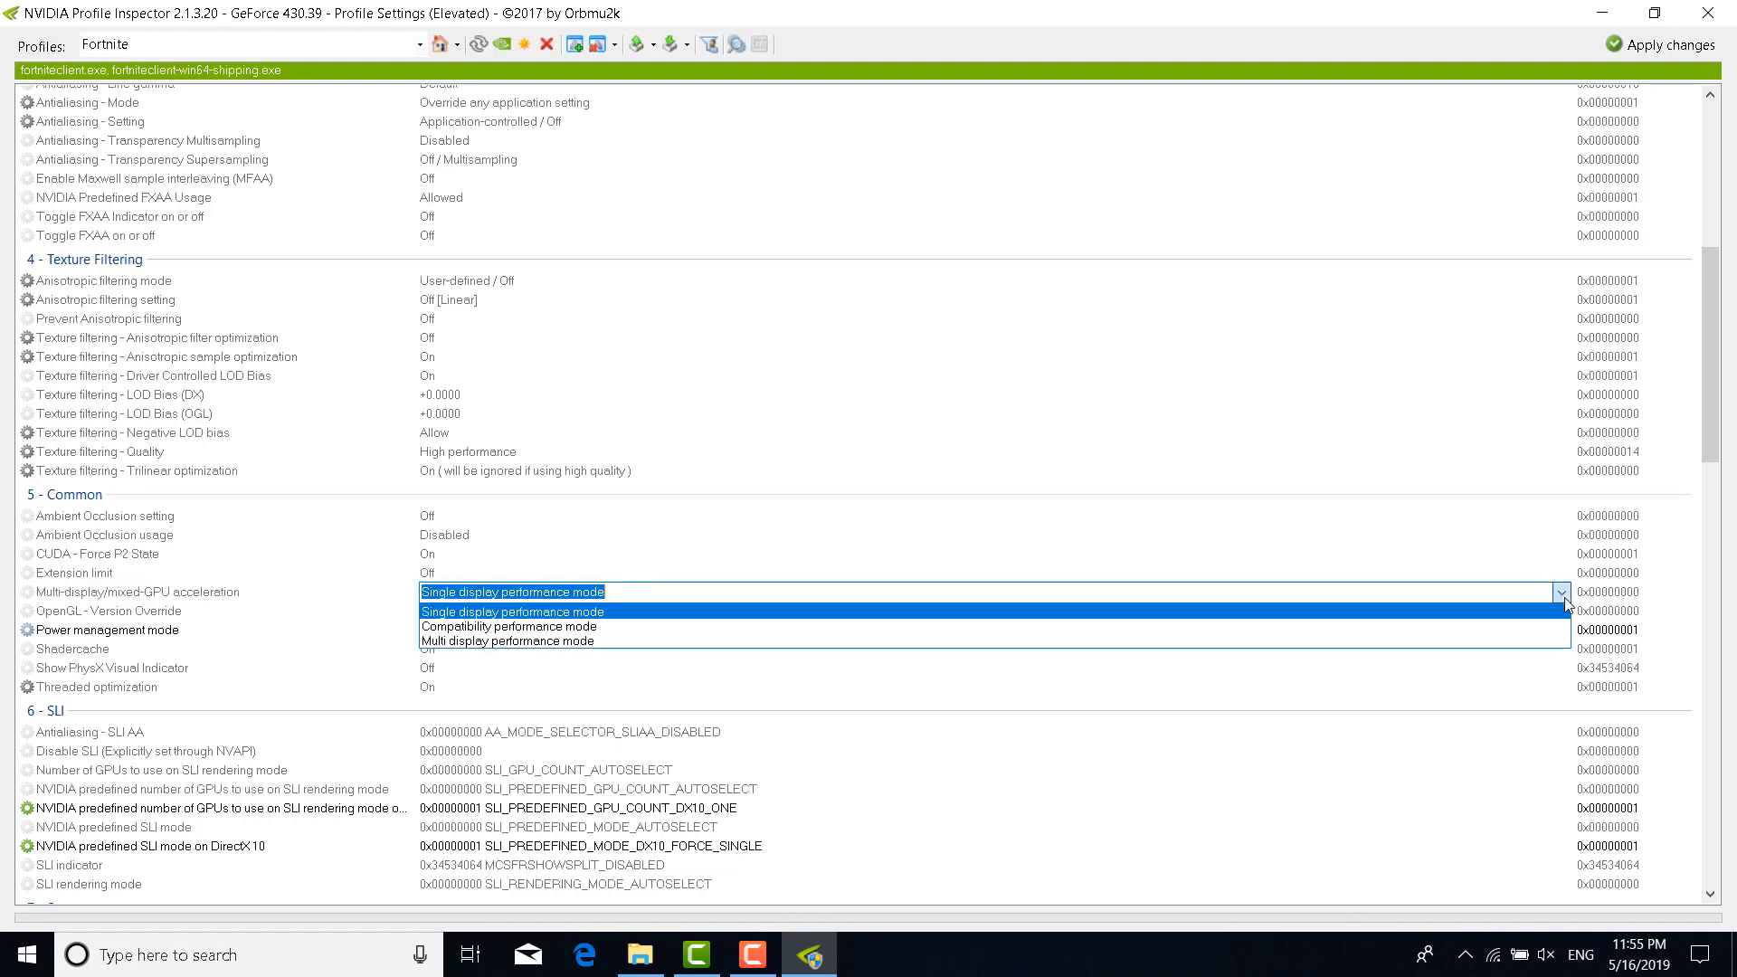
pyautogui.click(360, 601)
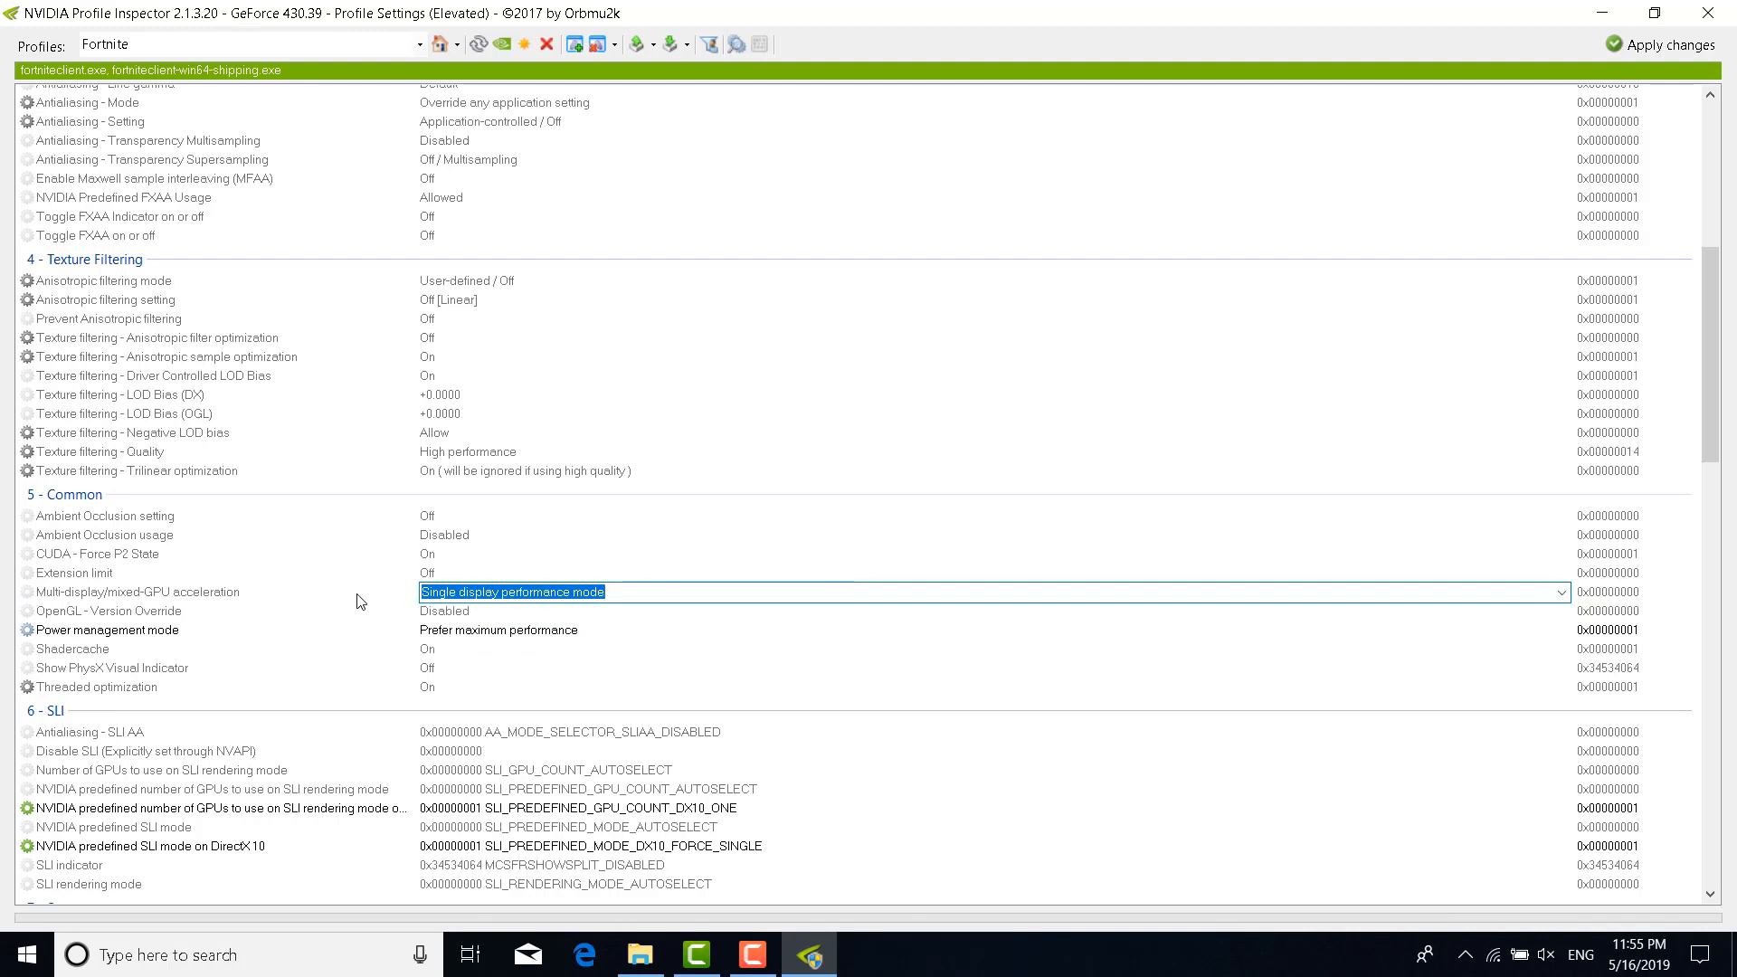
pyautogui.scroll(-9, 364, 605)
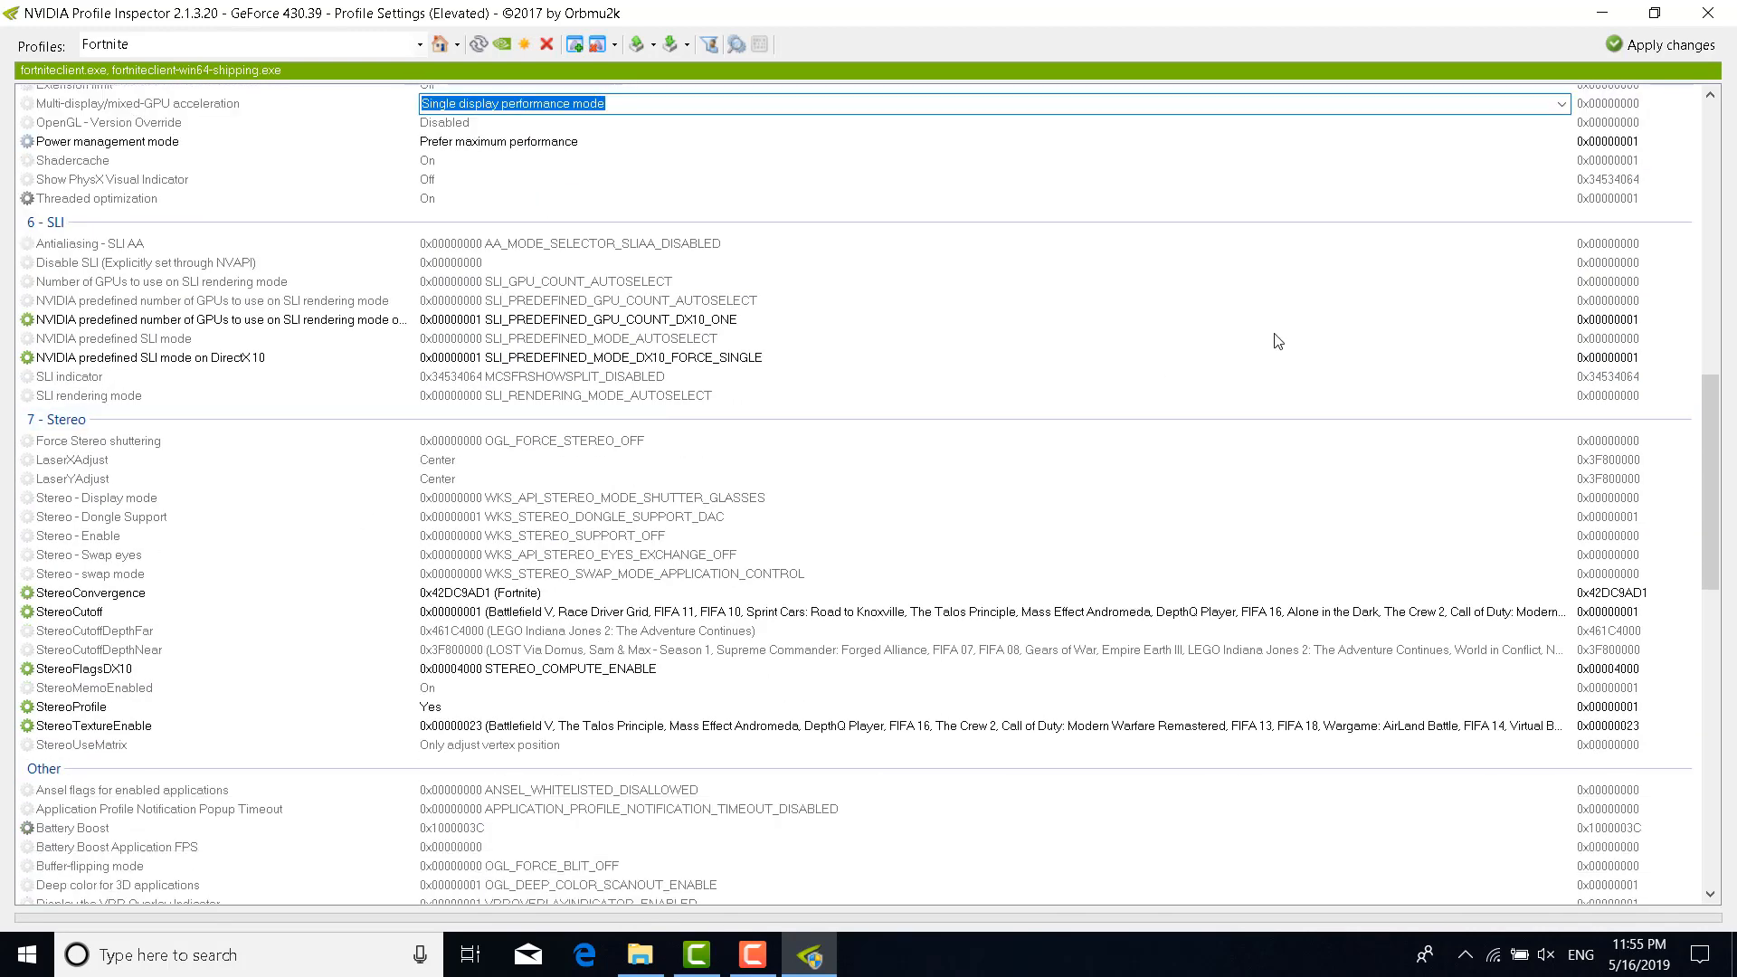
pyautogui.click(1657, 47)
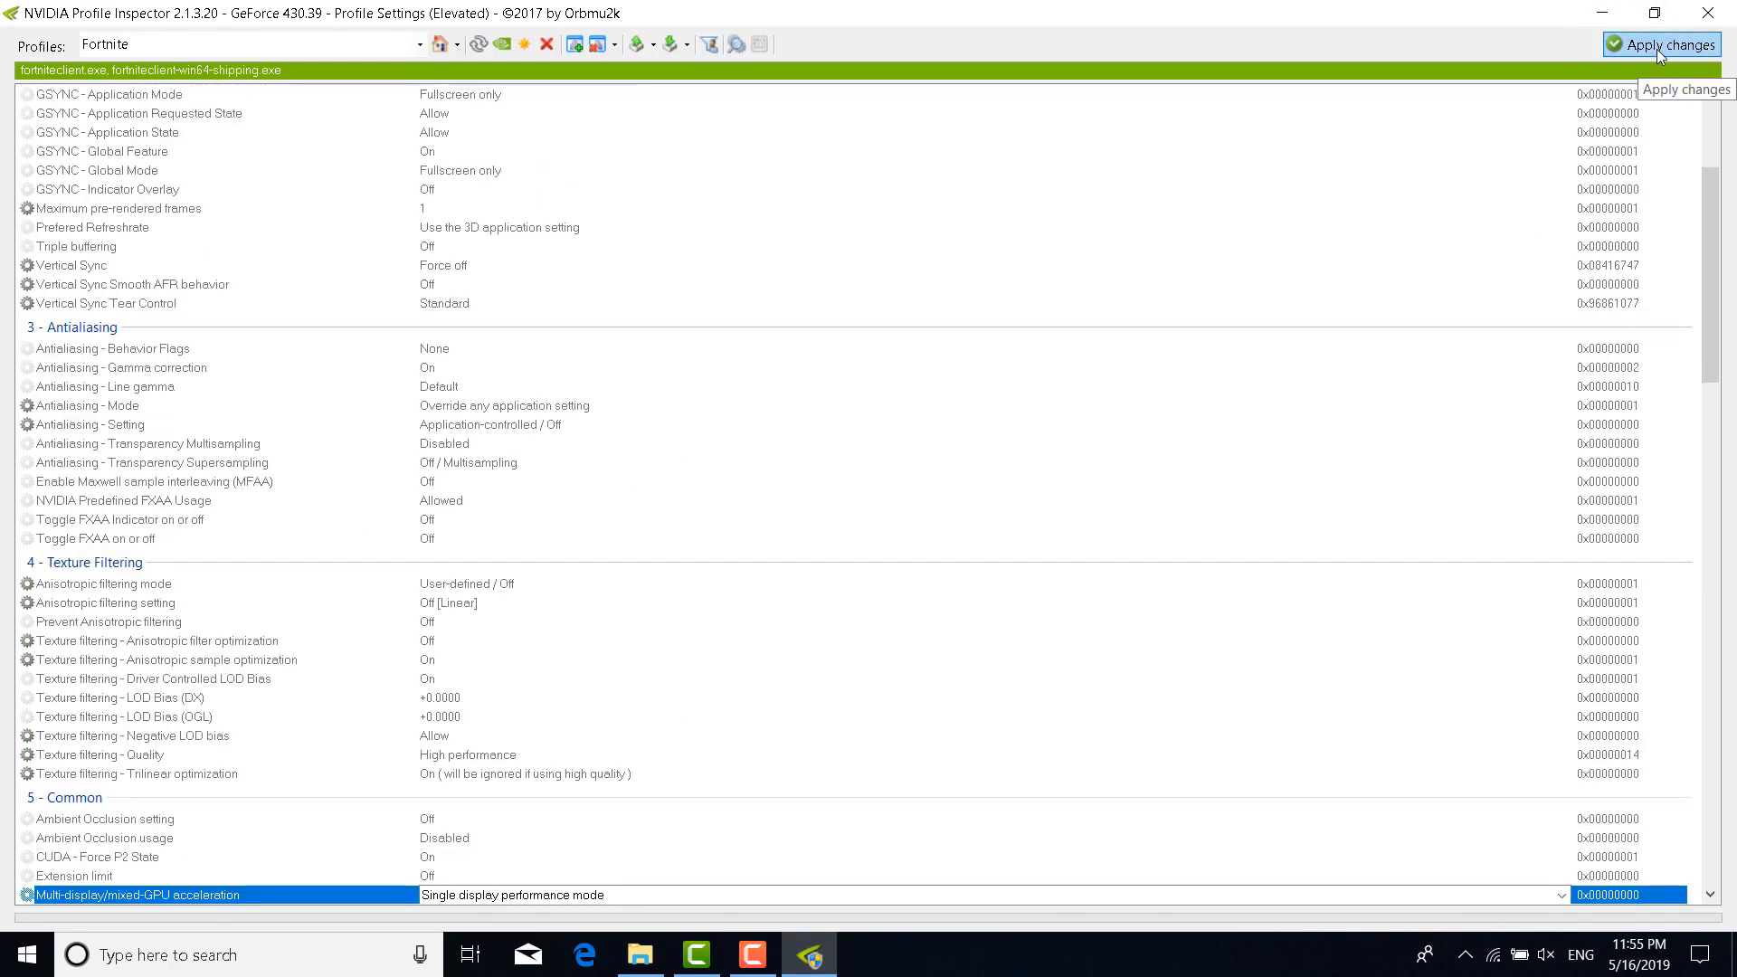
pyautogui.click(1620, 54)
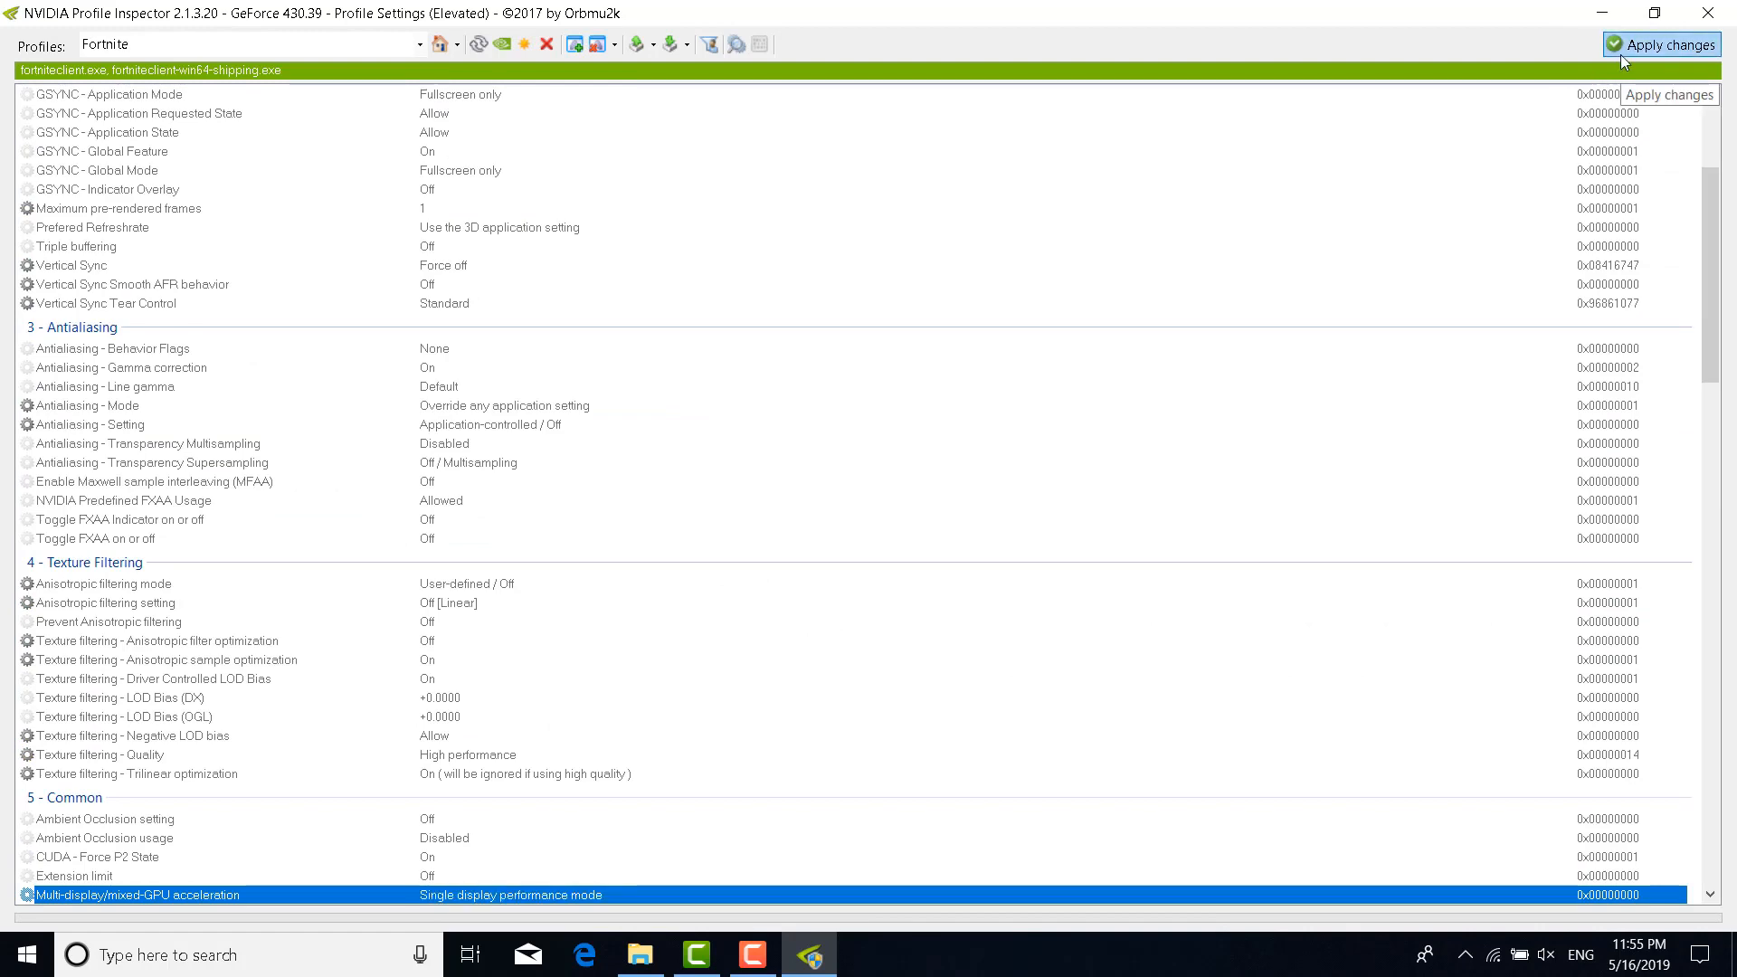
# Close Profile Inspector and open Optimize Drives from Local Disk (C:) Properties, Tools
pyautogui.click(1699, 11)
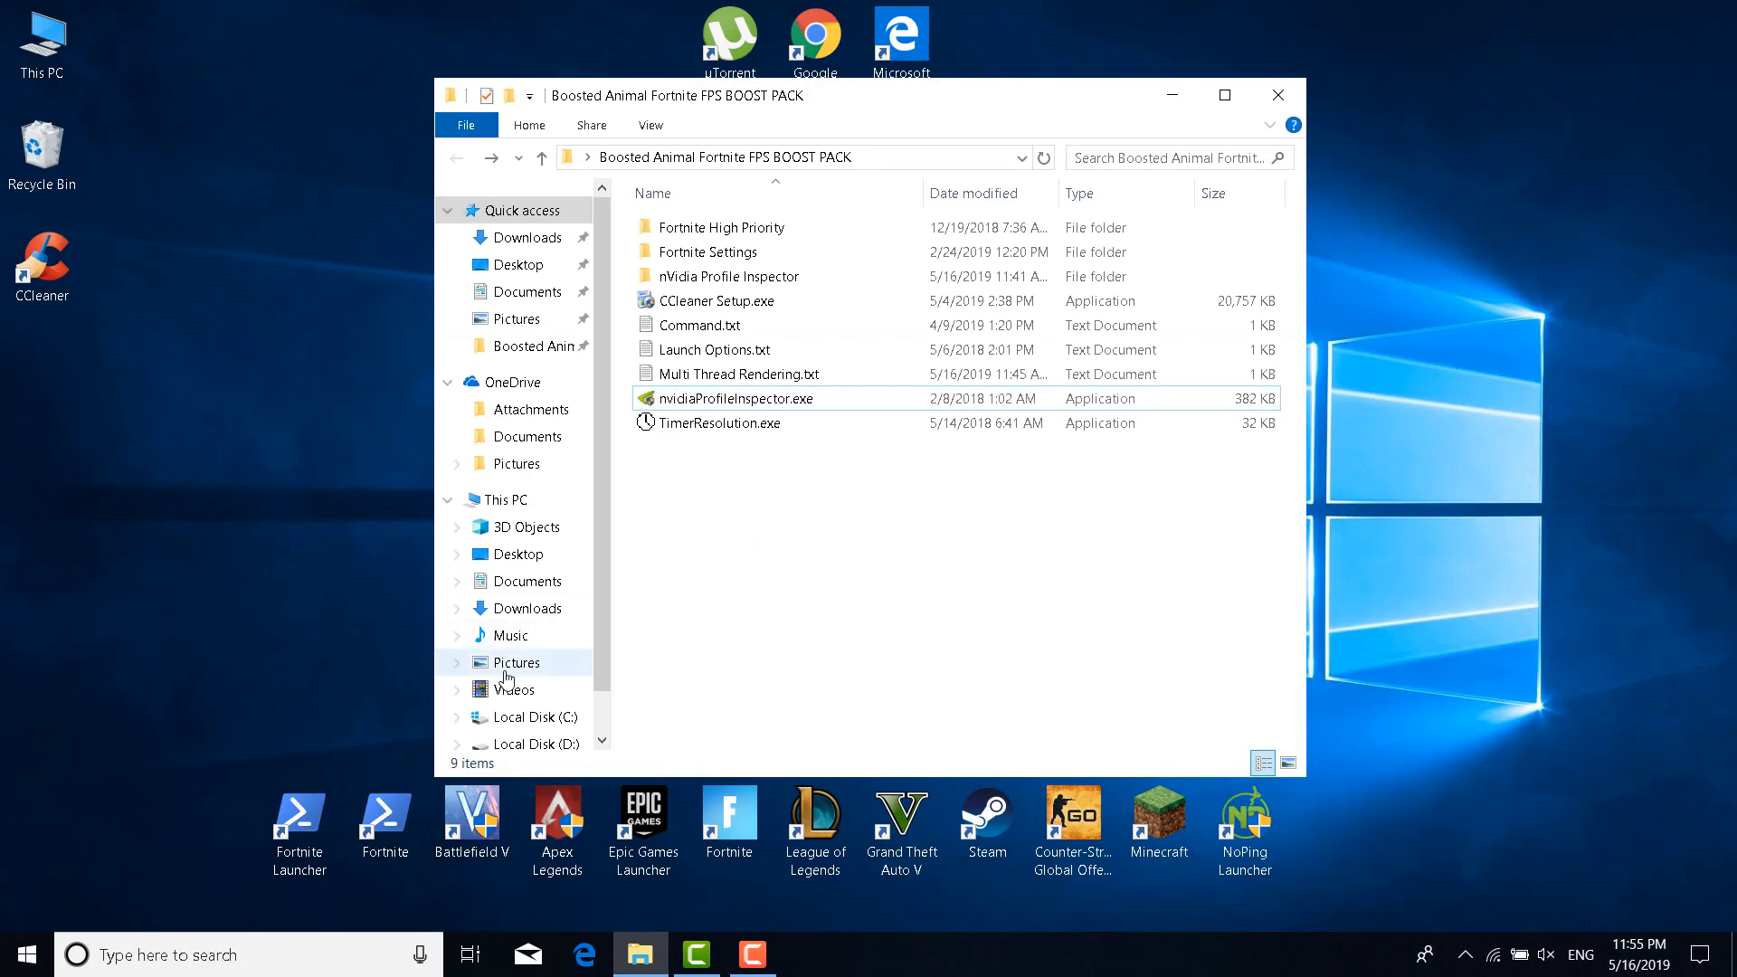
pyautogui.doubleClick(42, 55)
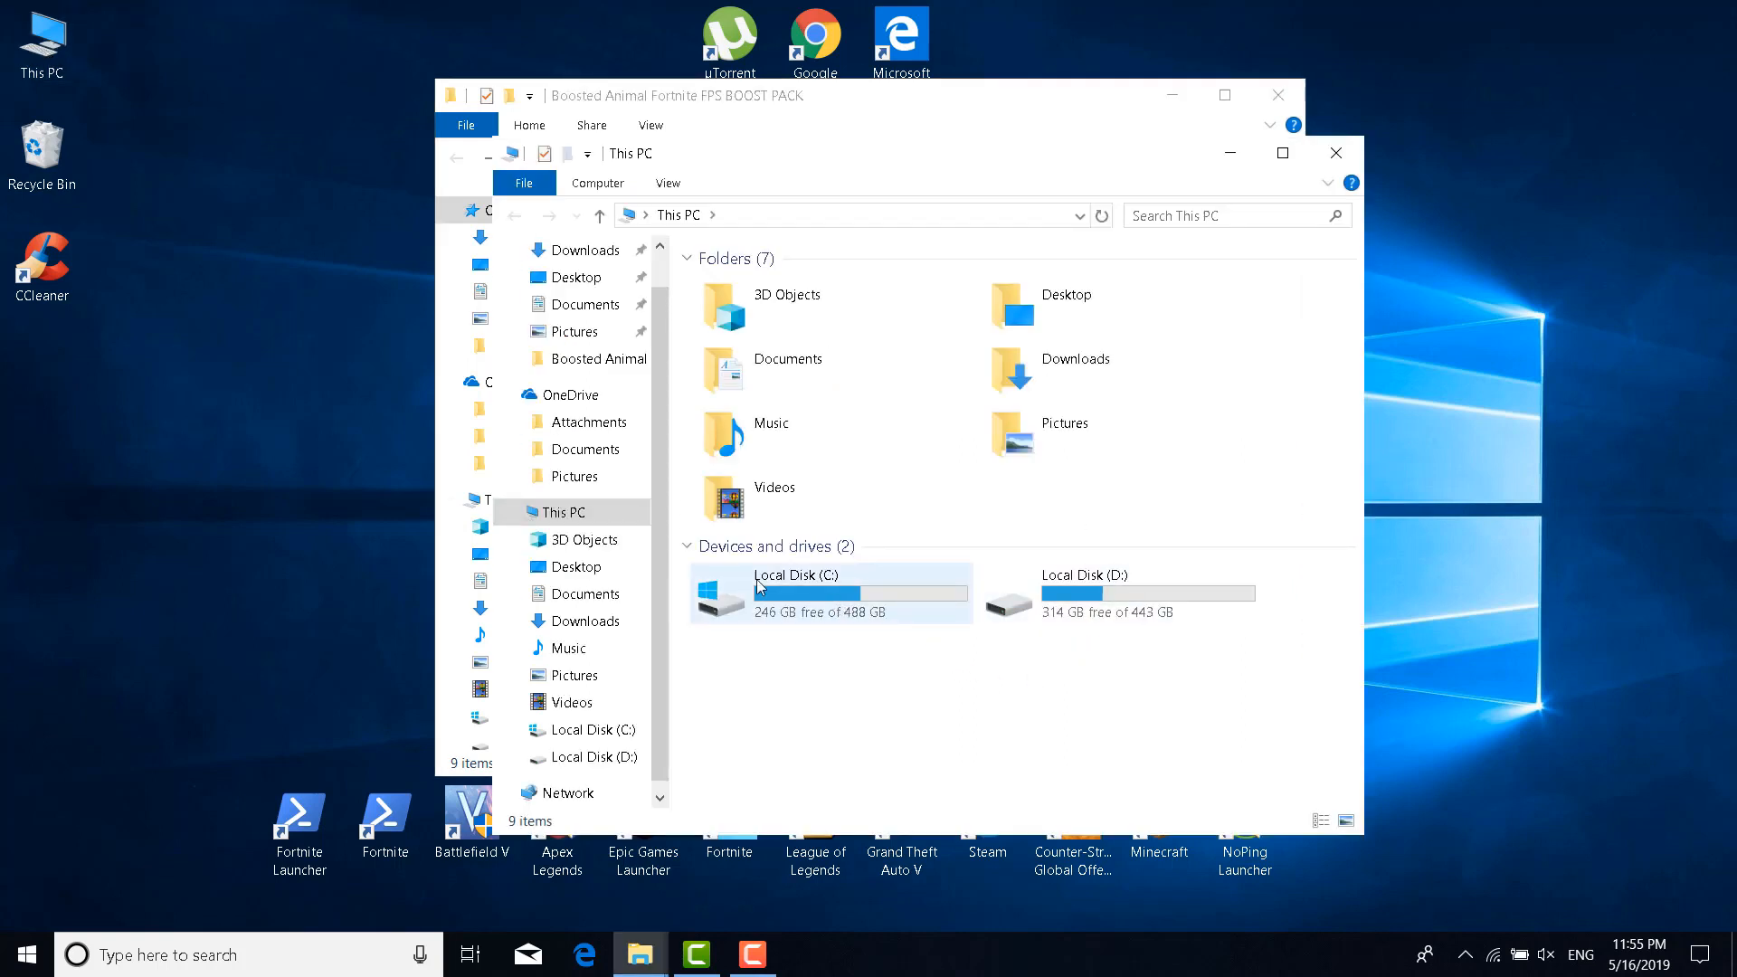
pyautogui.rightClick(789, 593)
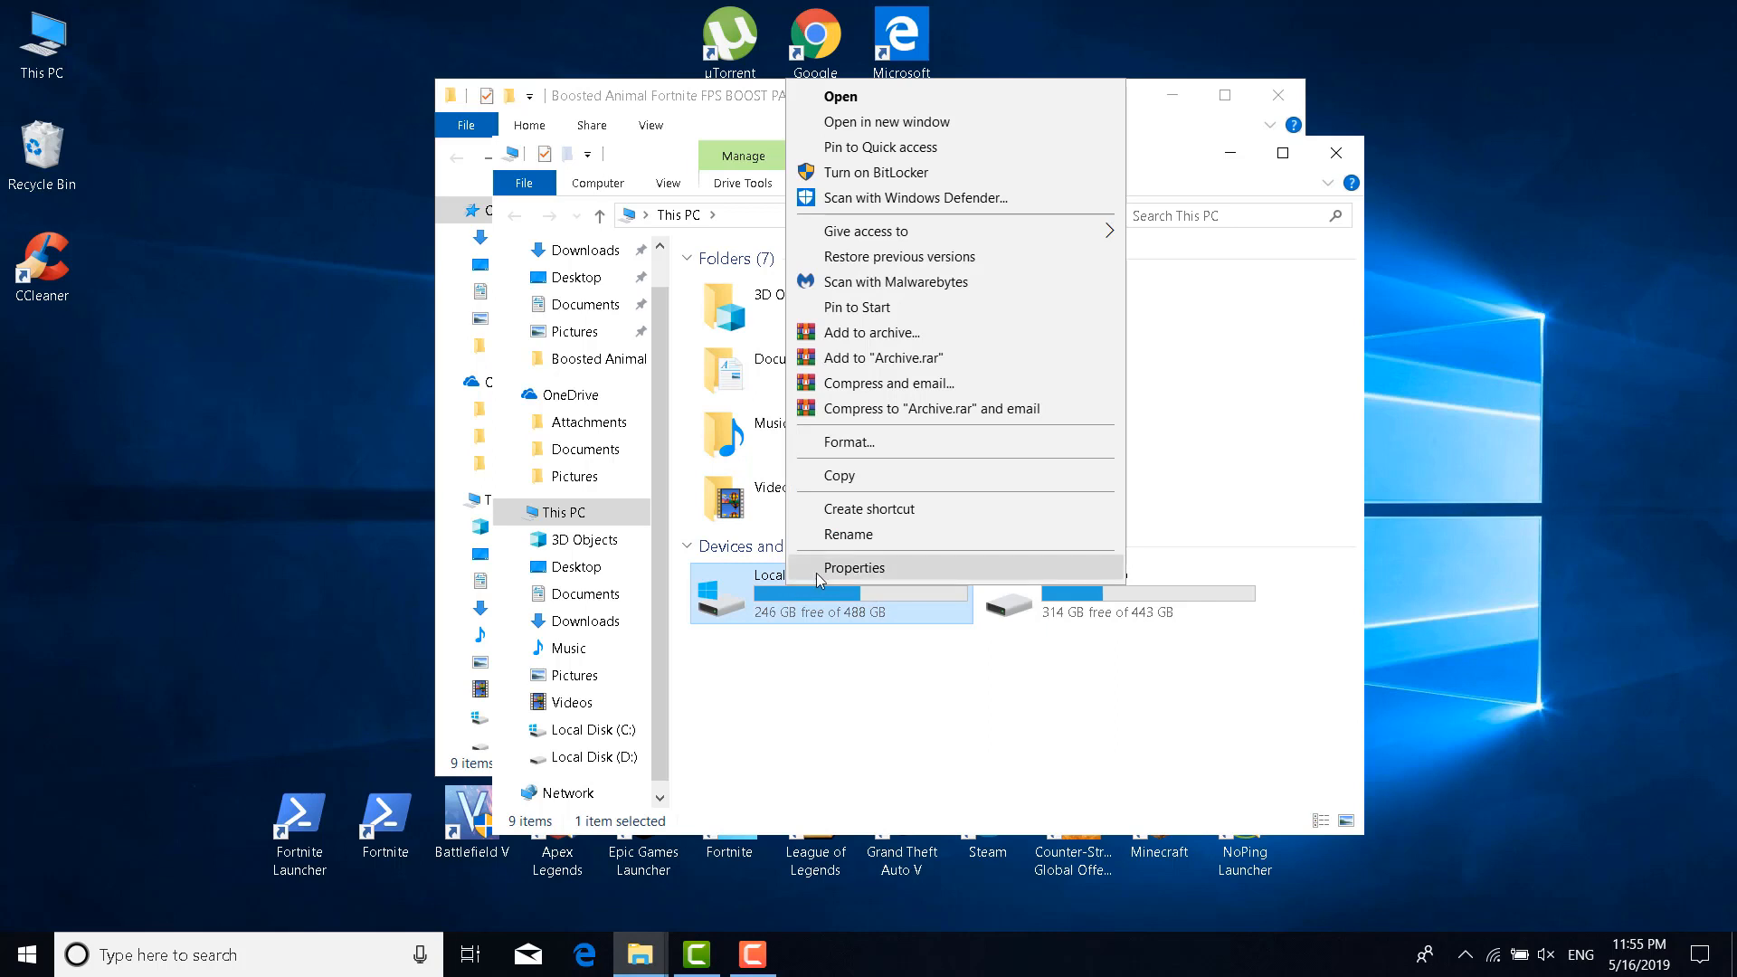
pyautogui.click(821, 570)
pyautogui.moveTo(894, 389); pyautogui.dragTo(886, 291)
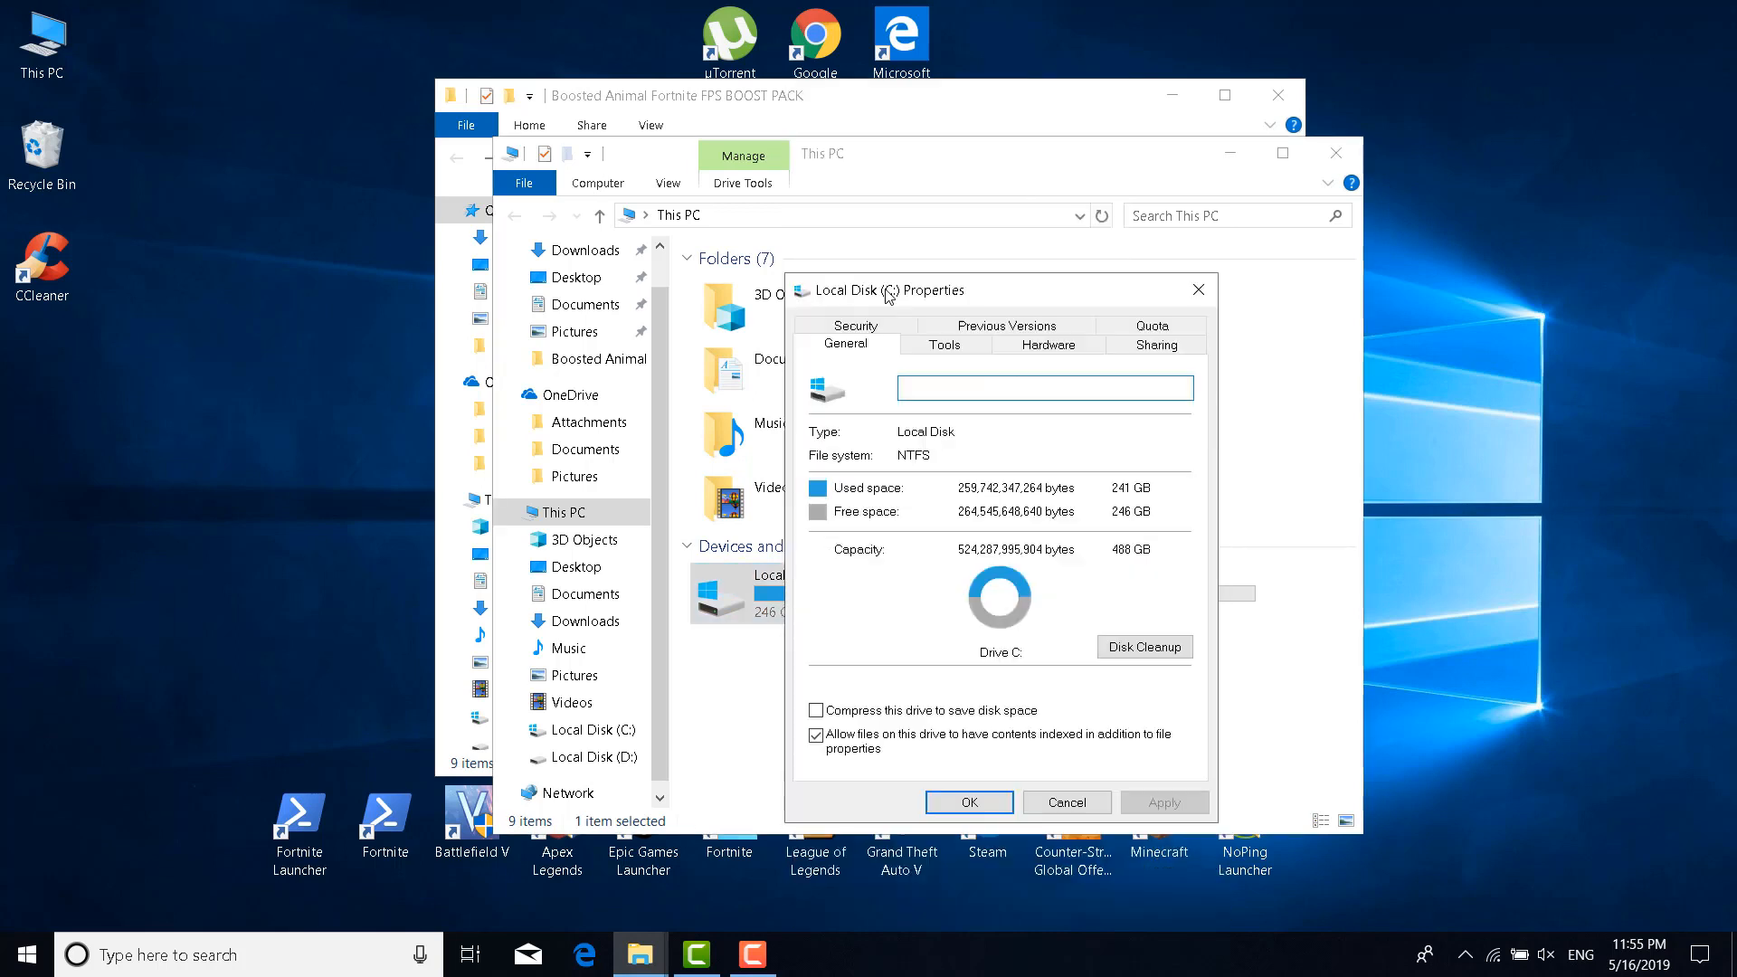
pyautogui.click(942, 345)
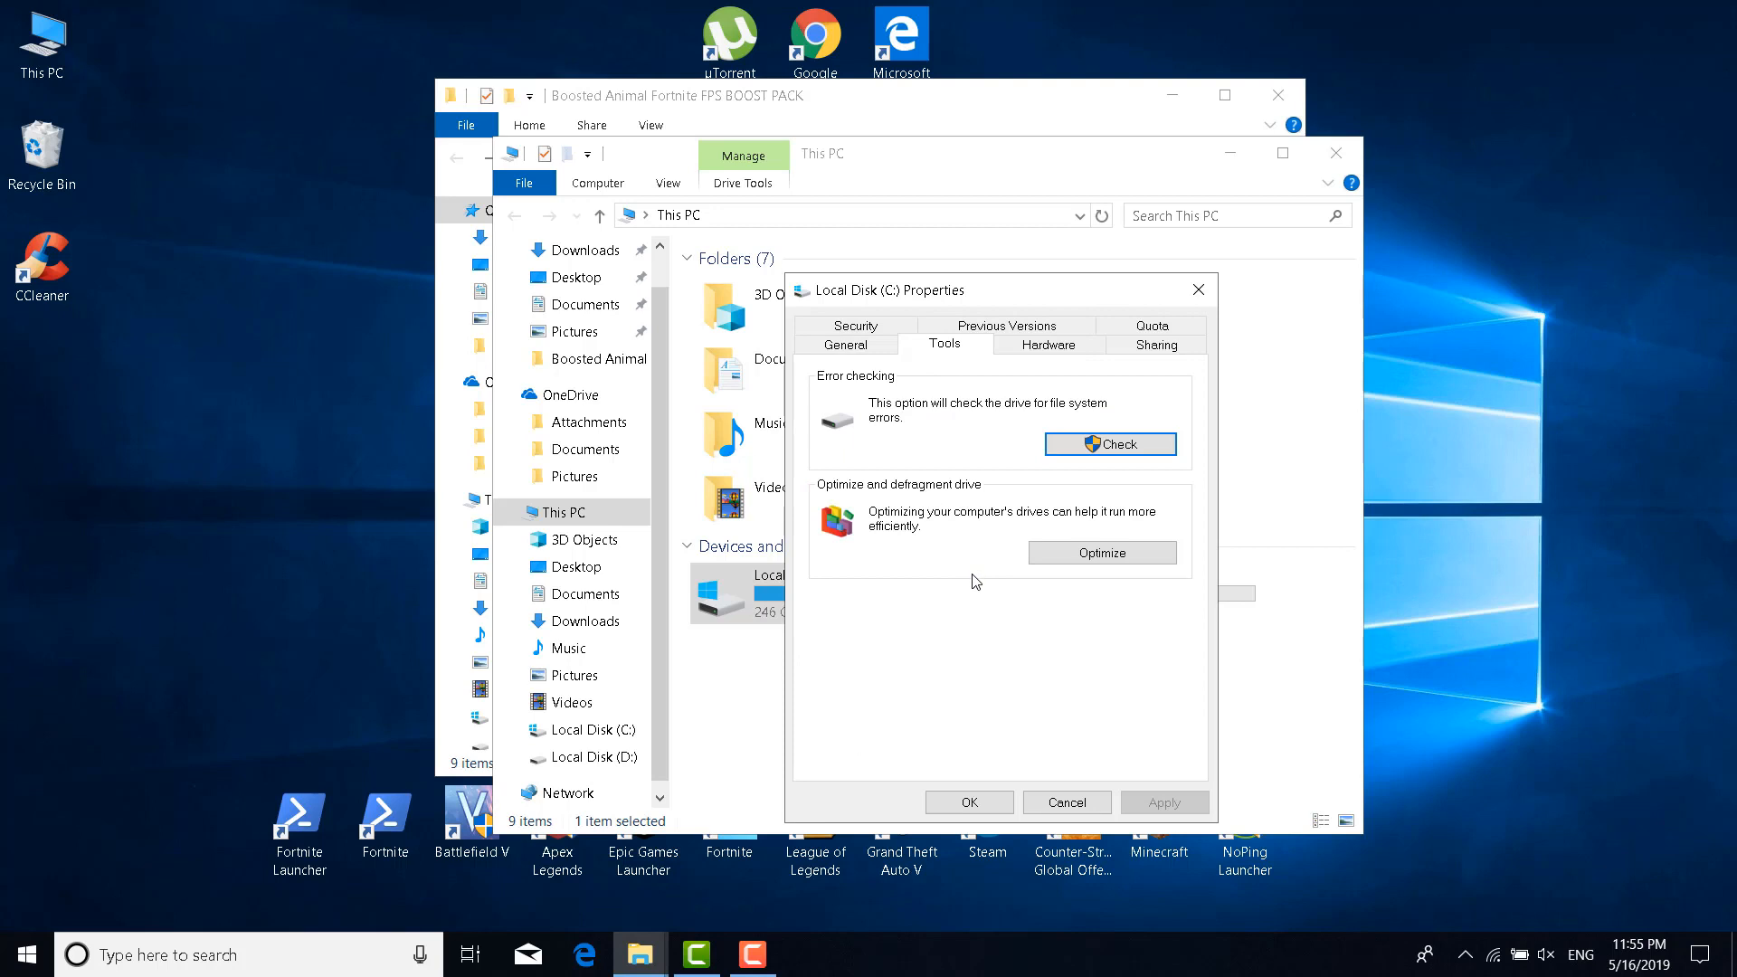
pyautogui.click(1045, 557)
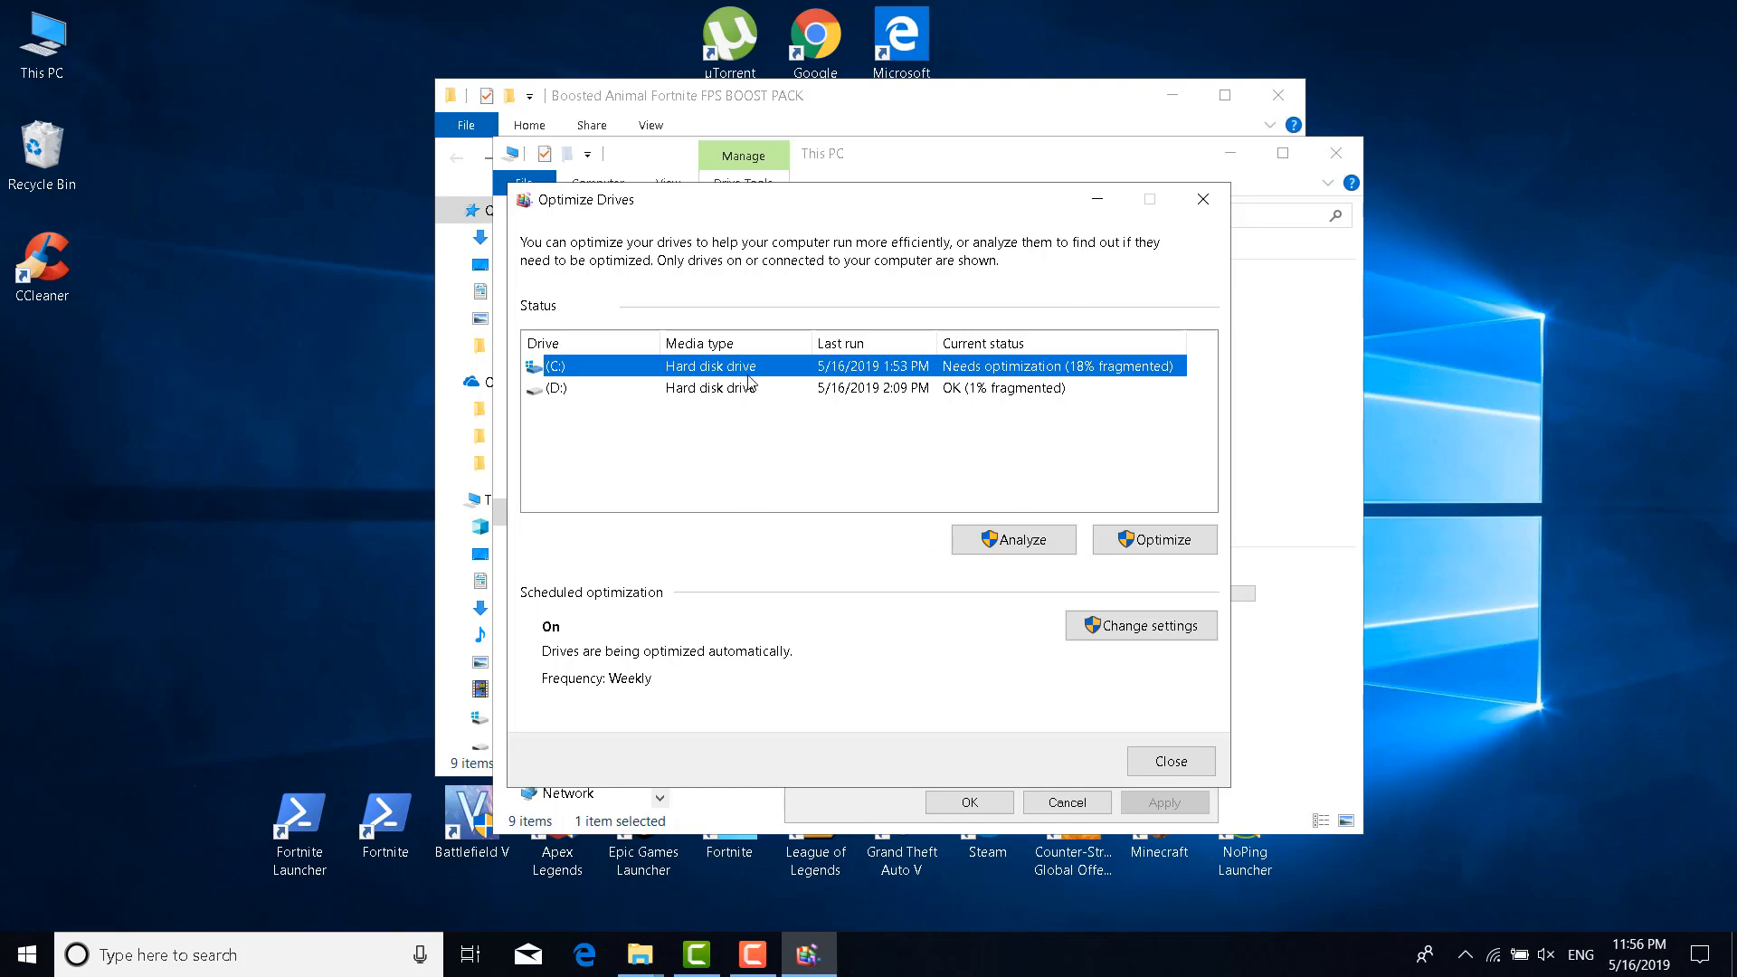
# Start and then stop an analysis of drive C:, and close Optimize Drives
pyautogui.click(1149, 540)
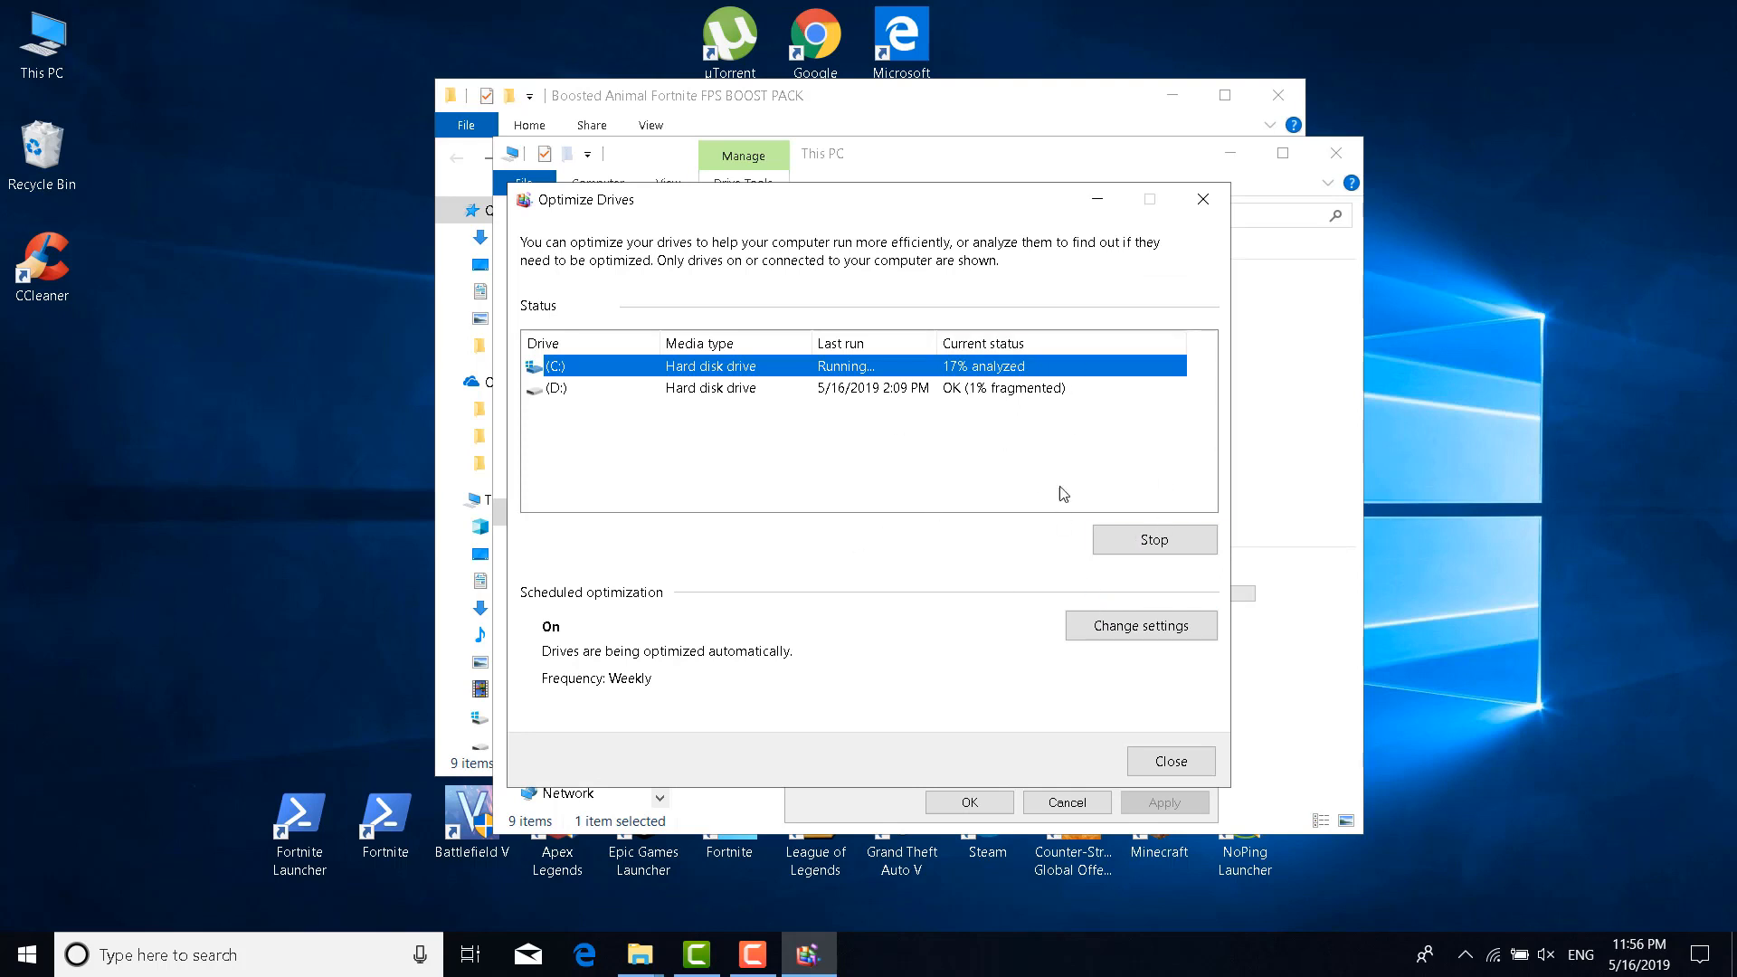
pyautogui.click(1127, 548)
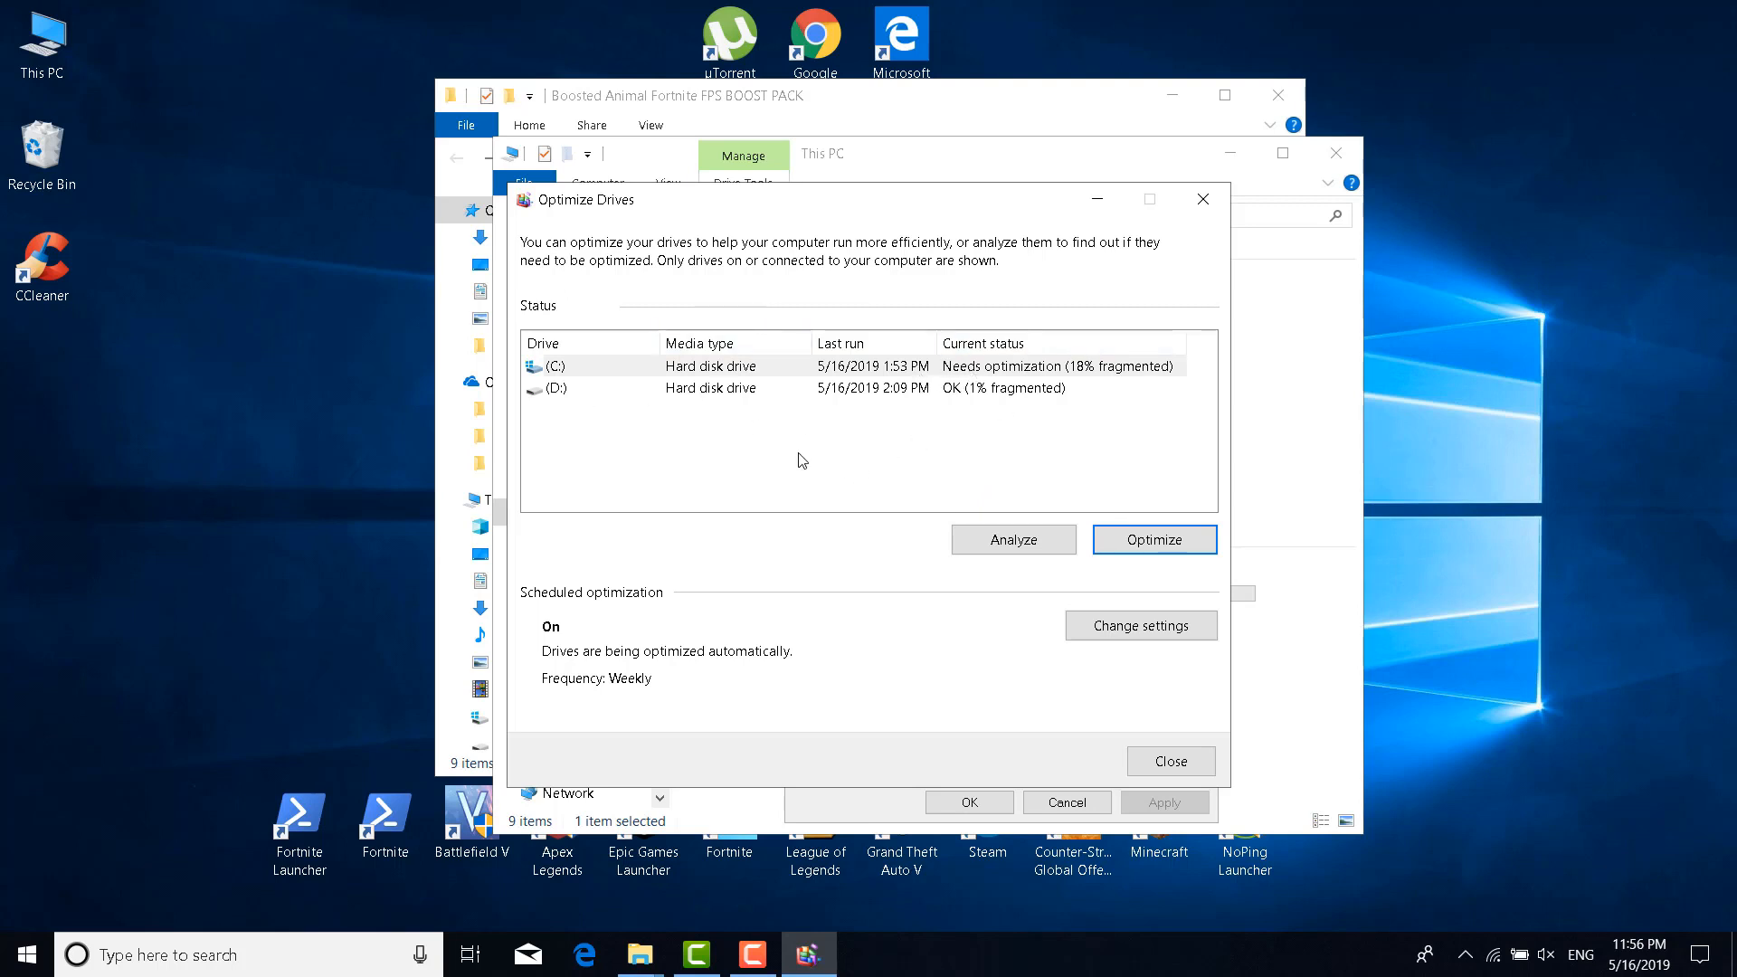
pyautogui.click(1203, 199)
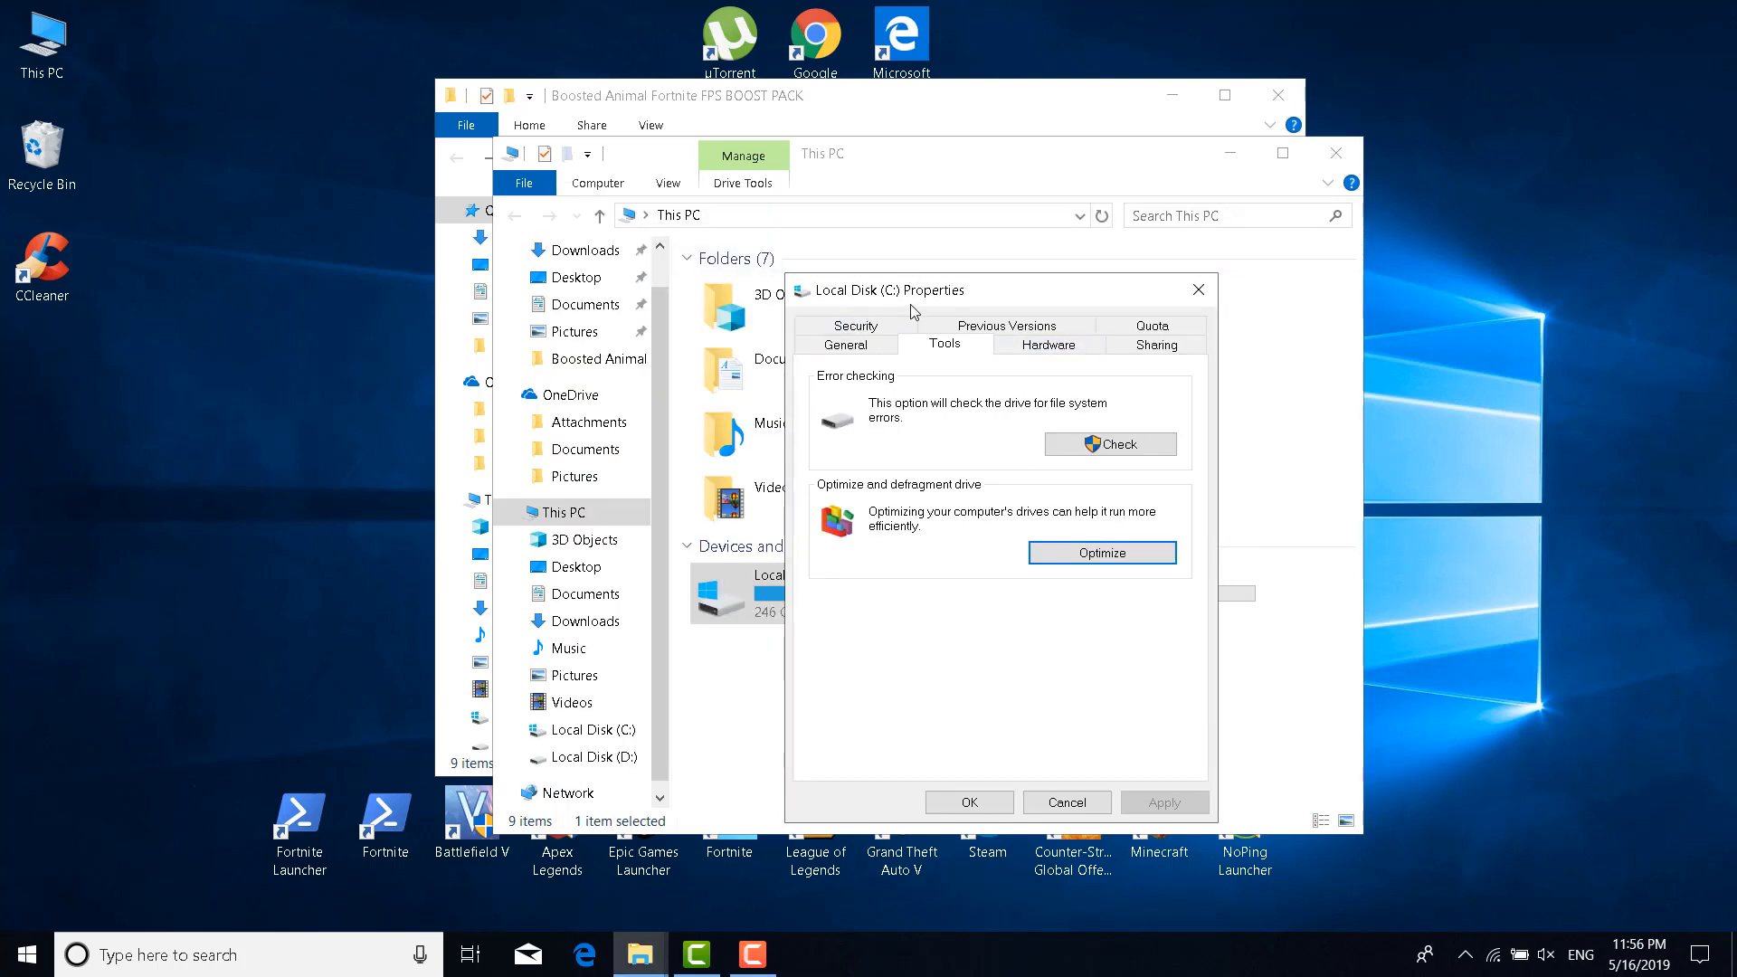
# Launch Disk Cleanup for drive C: from the General tab and center its window
pyautogui.click(885, 346)
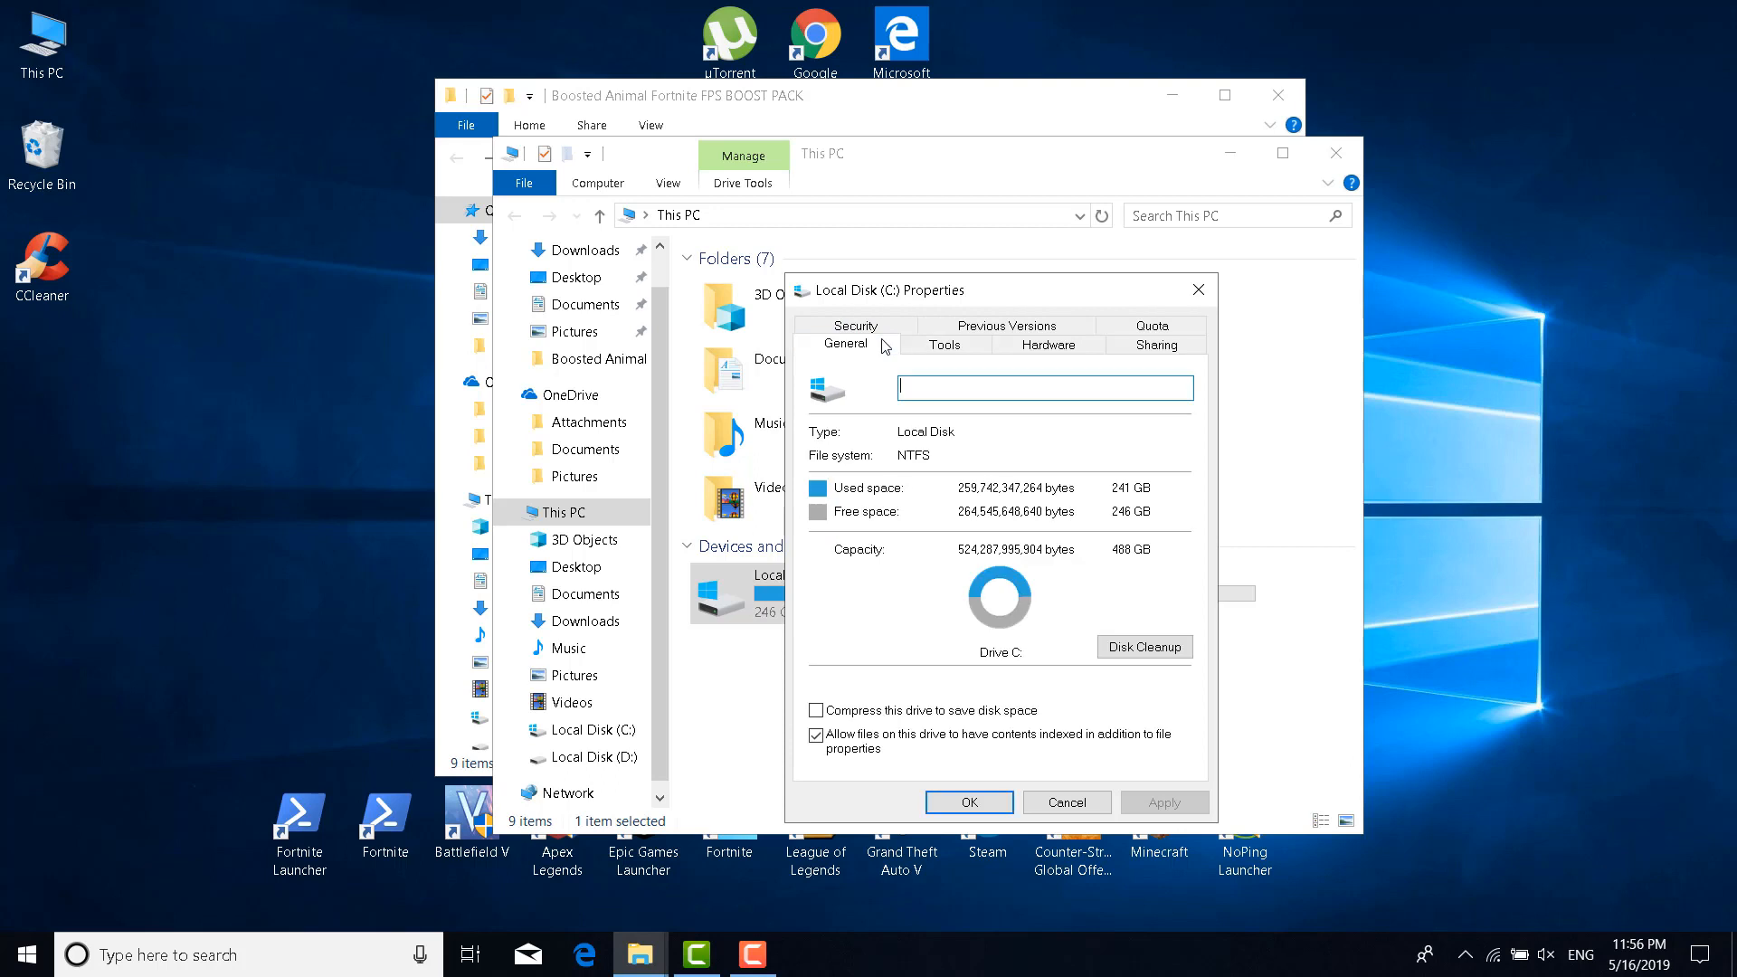
pyautogui.click(1144, 646)
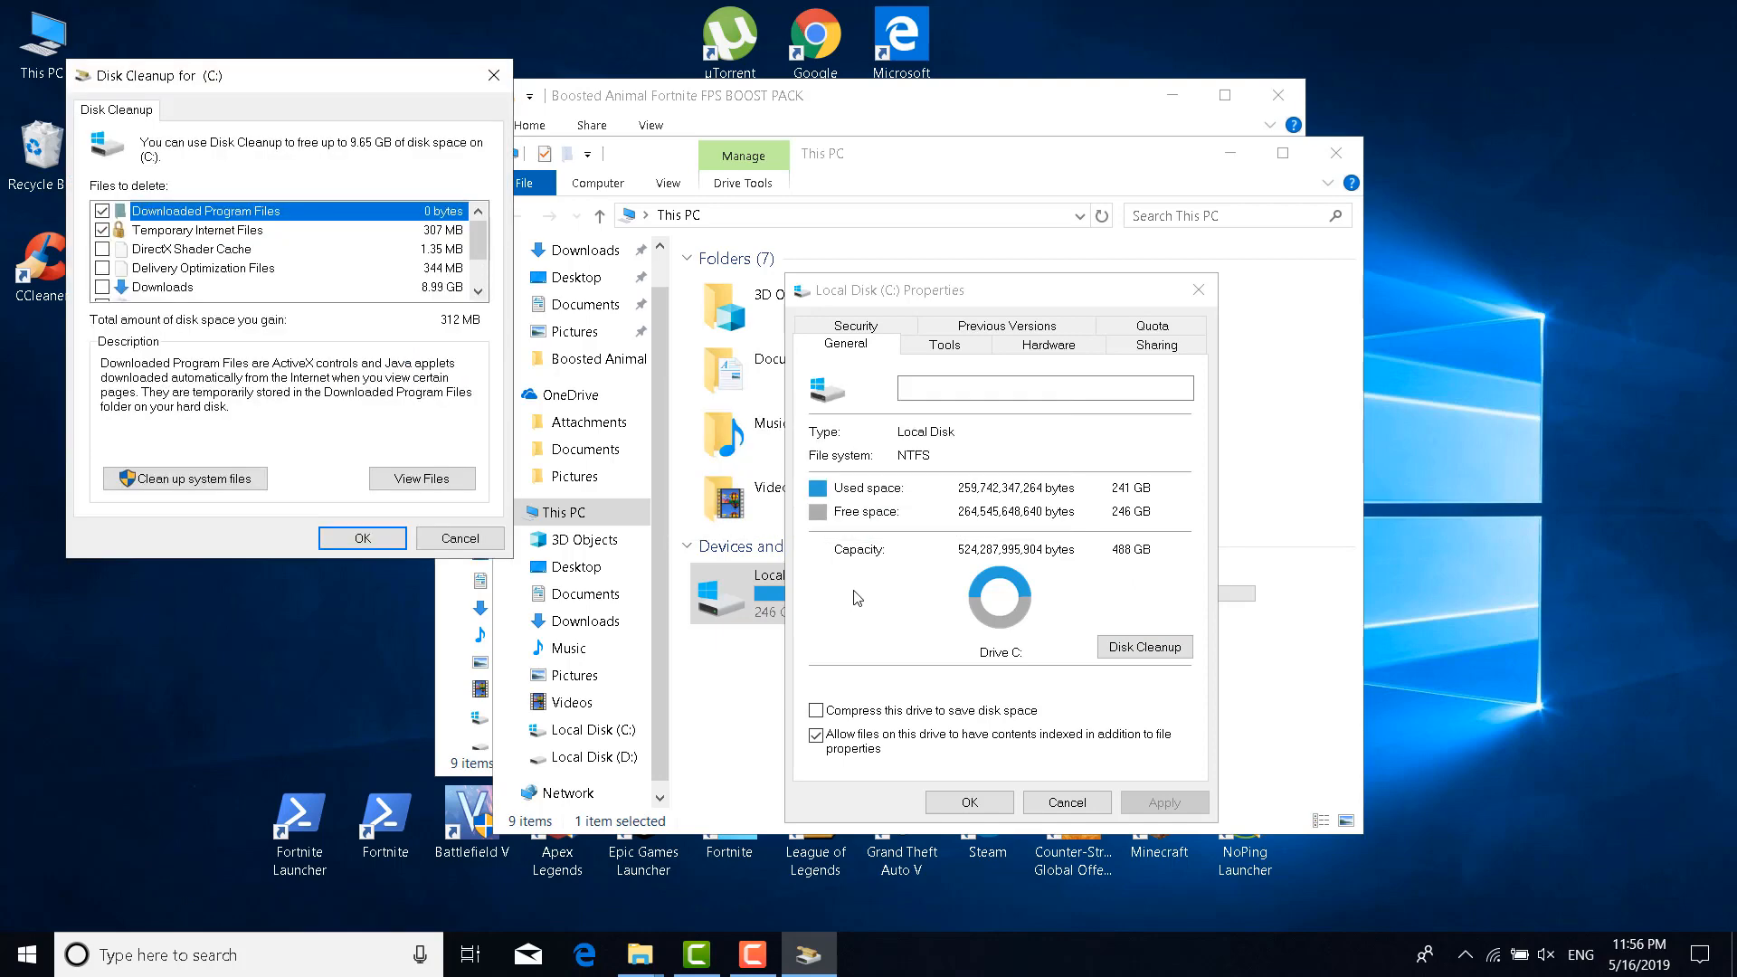
pyautogui.moveTo(442, 79); pyautogui.dragTo(1101, 167)
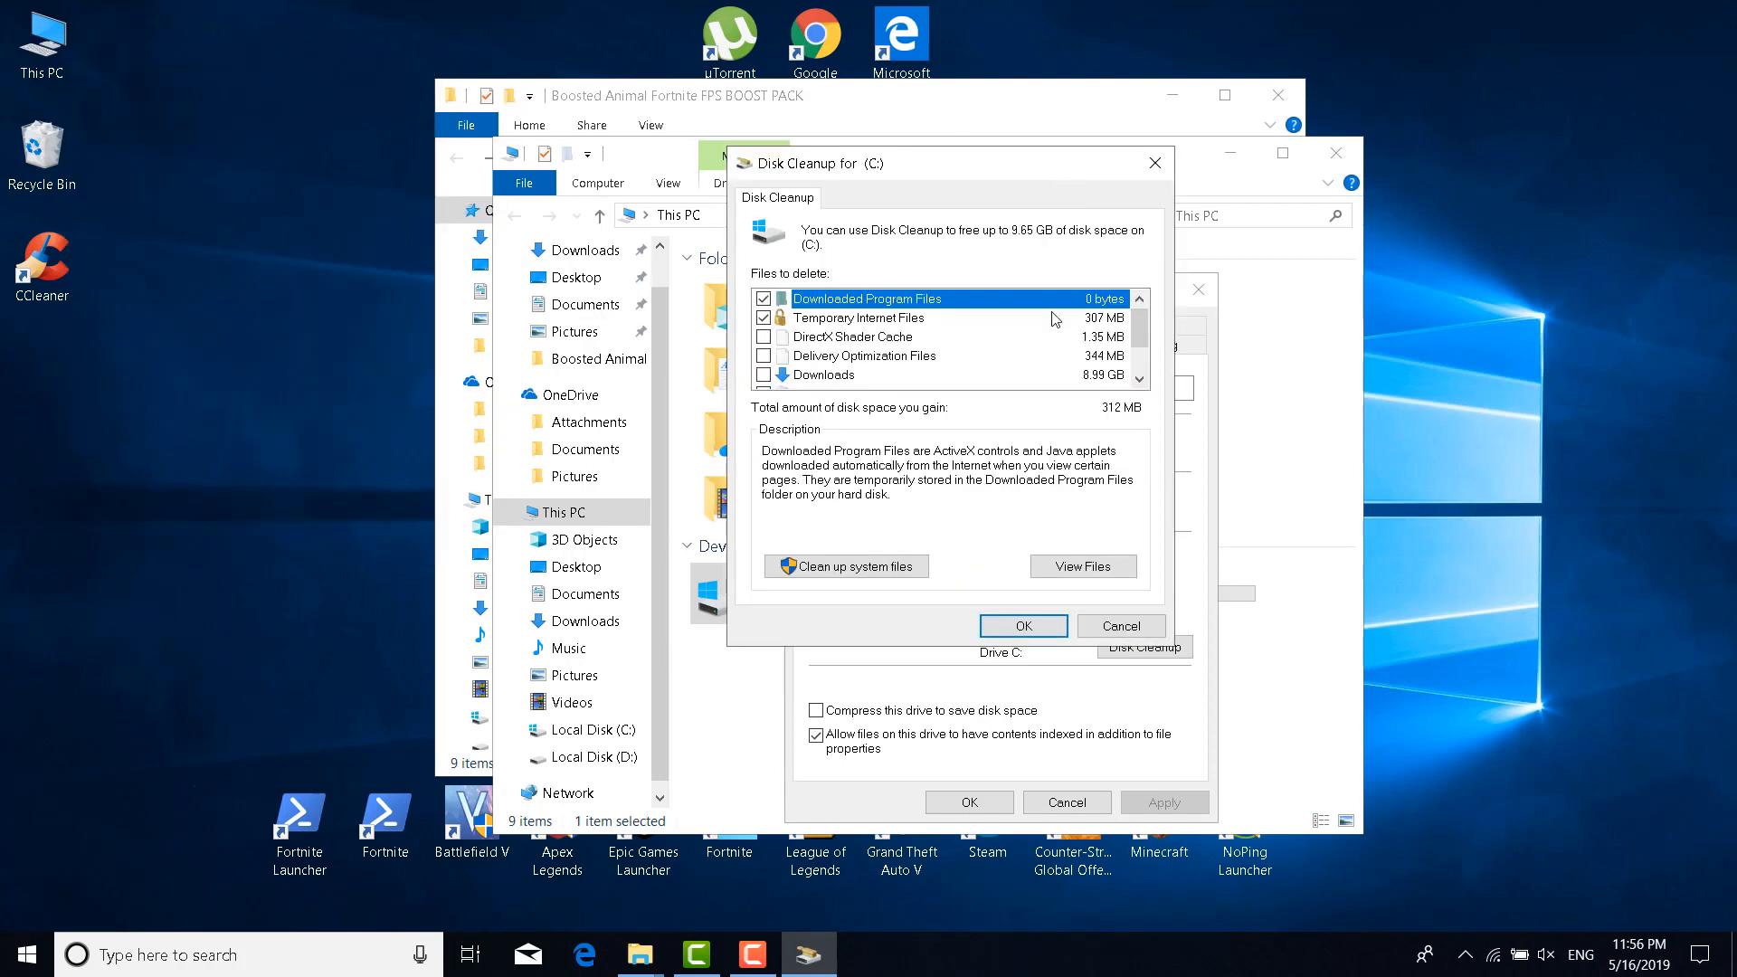
# Tick Delivery Optimization Files, Recycle Bin and Temporary files, leaving Downloads unticked
pyautogui.click(763, 355)
pyautogui.click(763, 375)
pyautogui.scroll(-1, 775, 369)
pyautogui.click(763, 336)
pyautogui.click(765, 356)
pyautogui.click(766, 337)
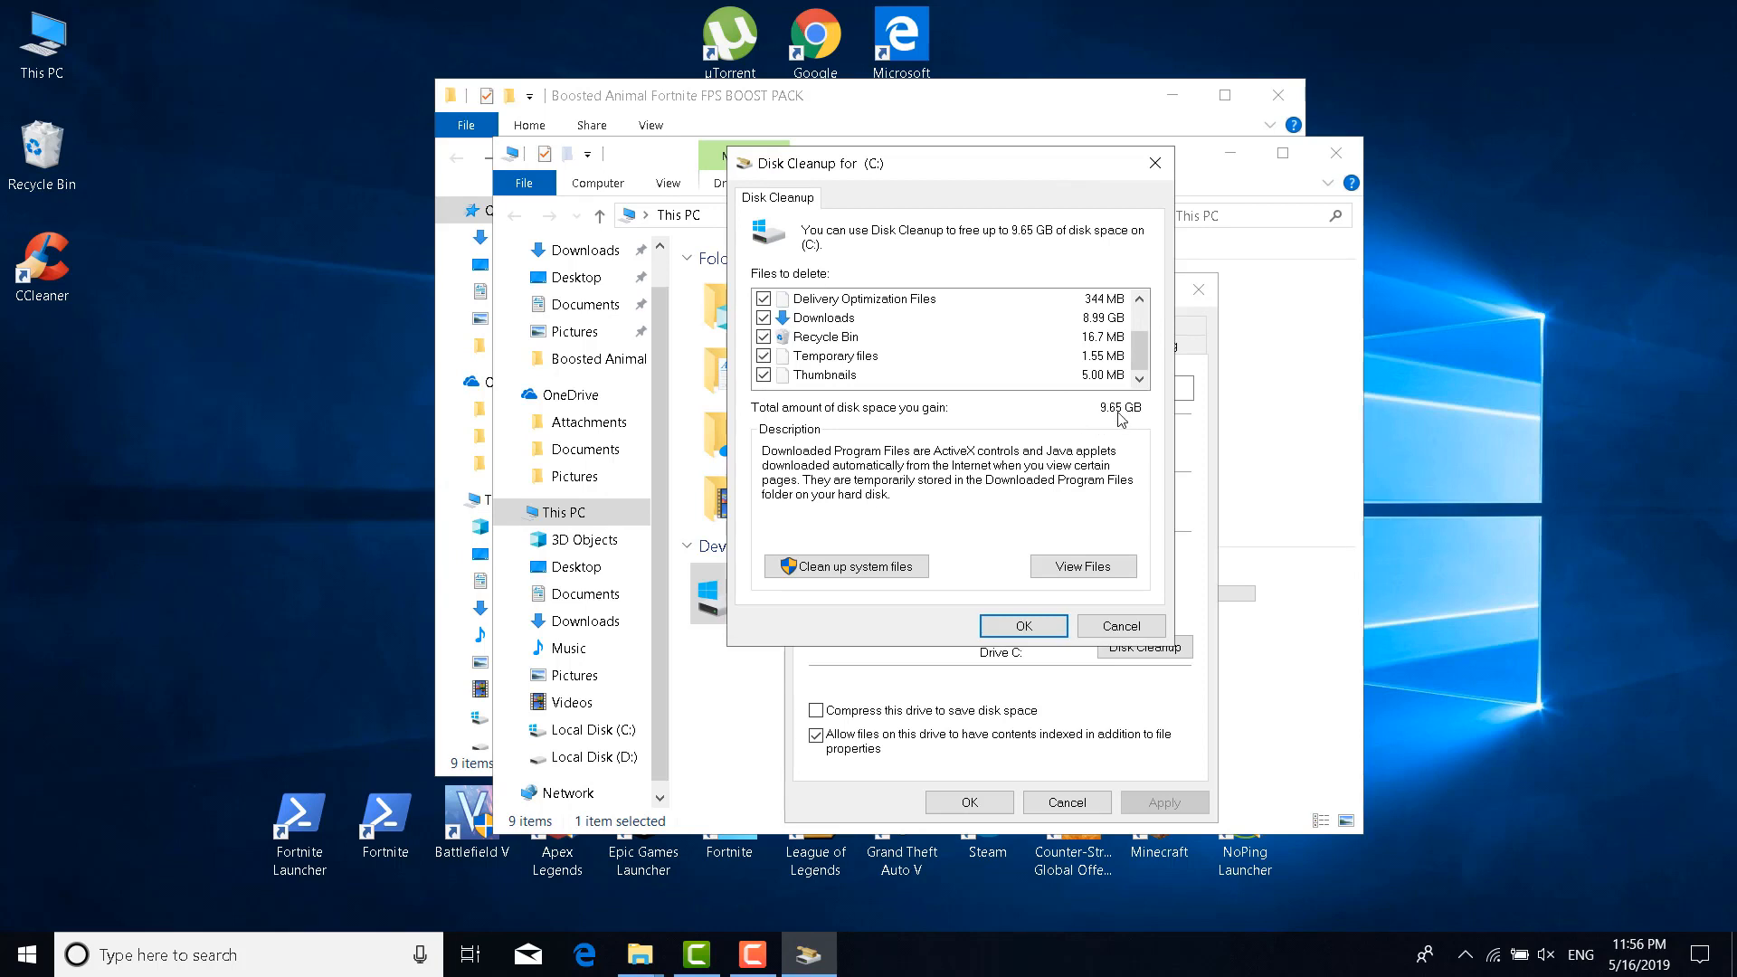
pyautogui.moveTo(1140, 358); pyautogui.dragTo(1142, 343)
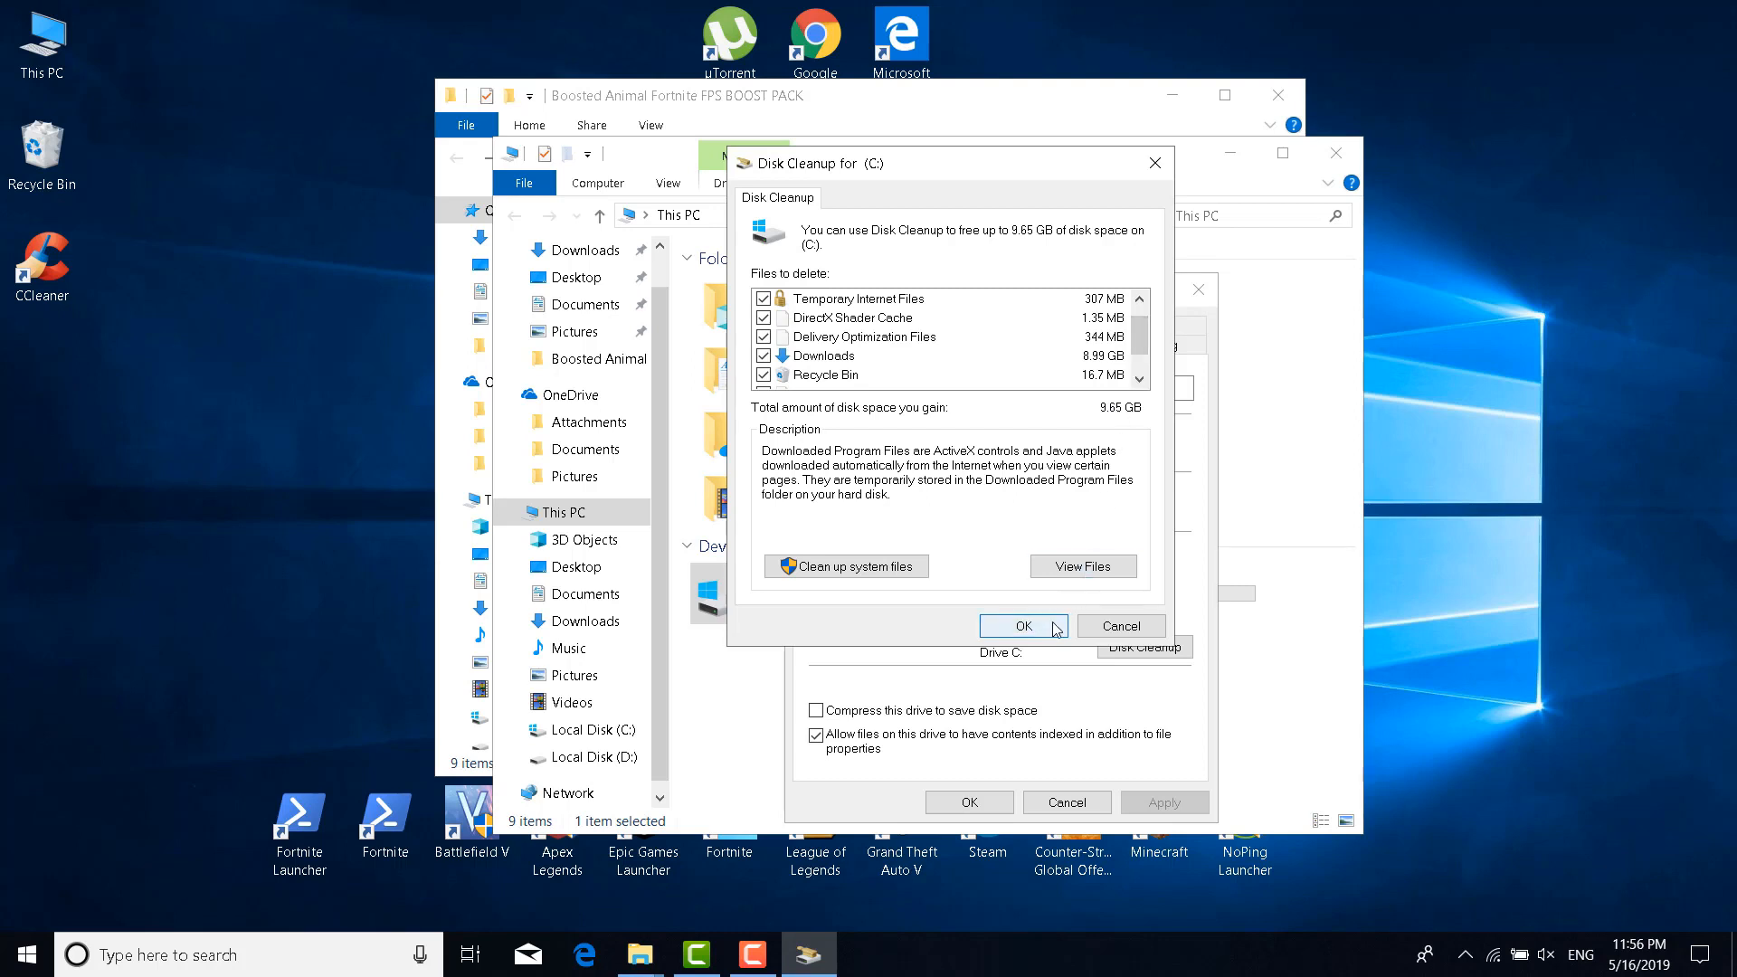
pyautogui.click(765, 356)
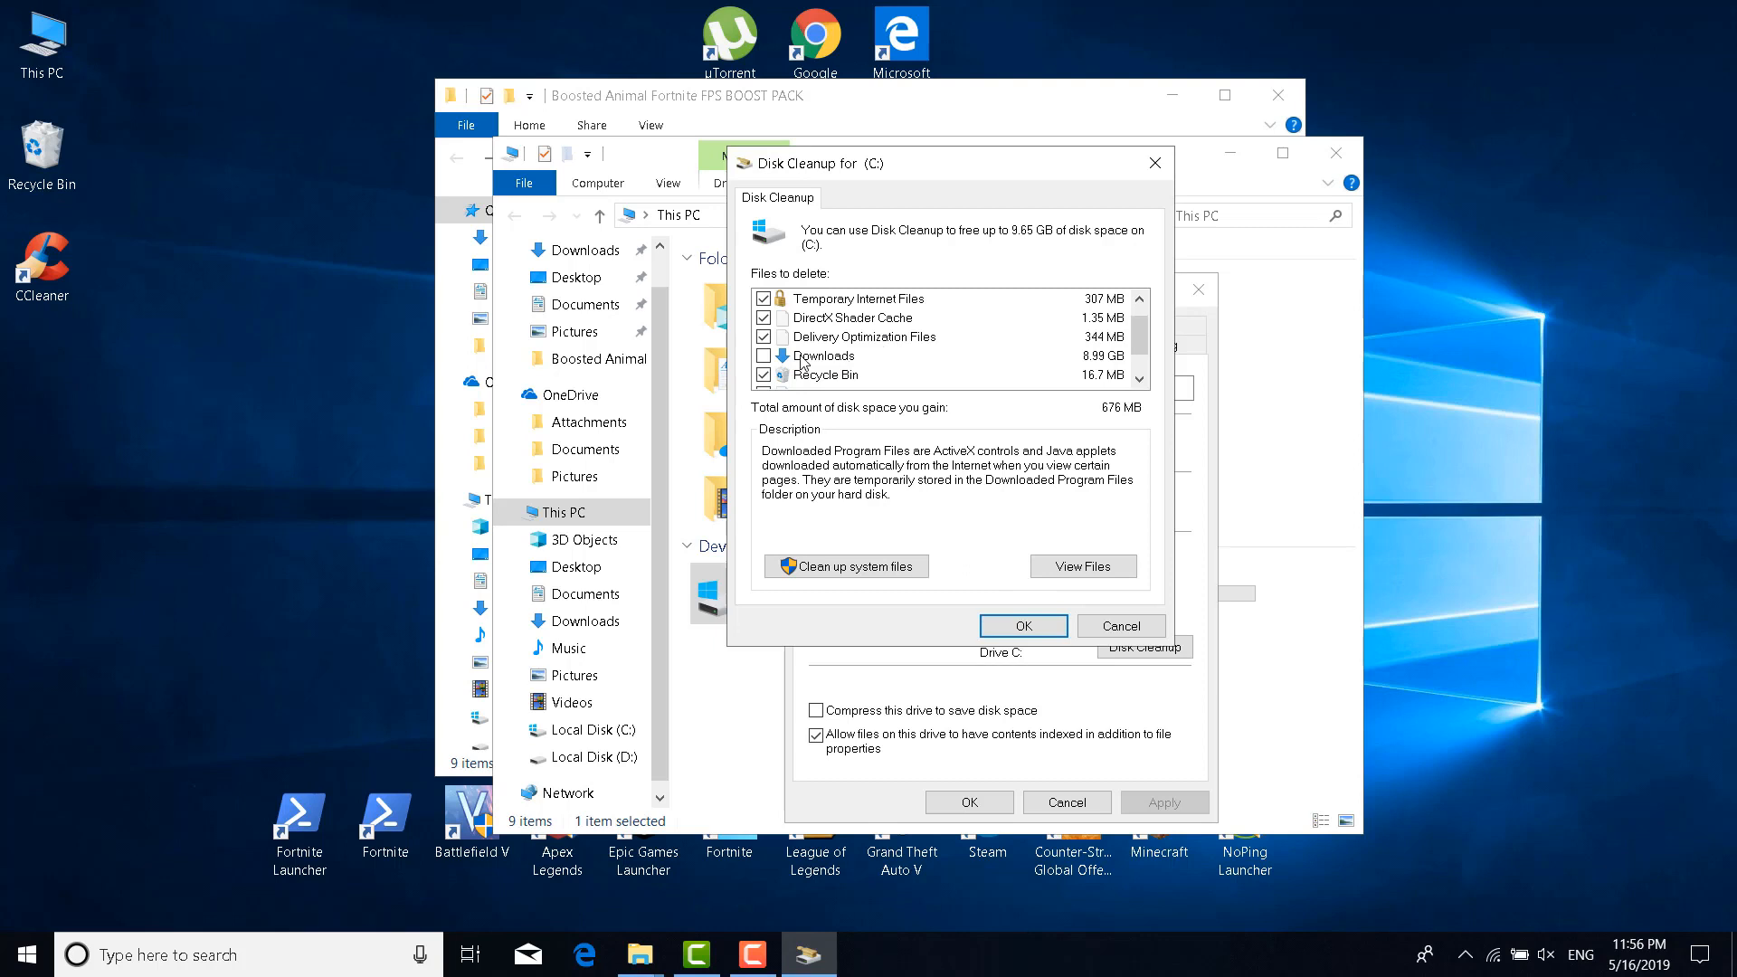
pyautogui.moveTo(1141, 337); pyautogui.dragTo(1145, 356)
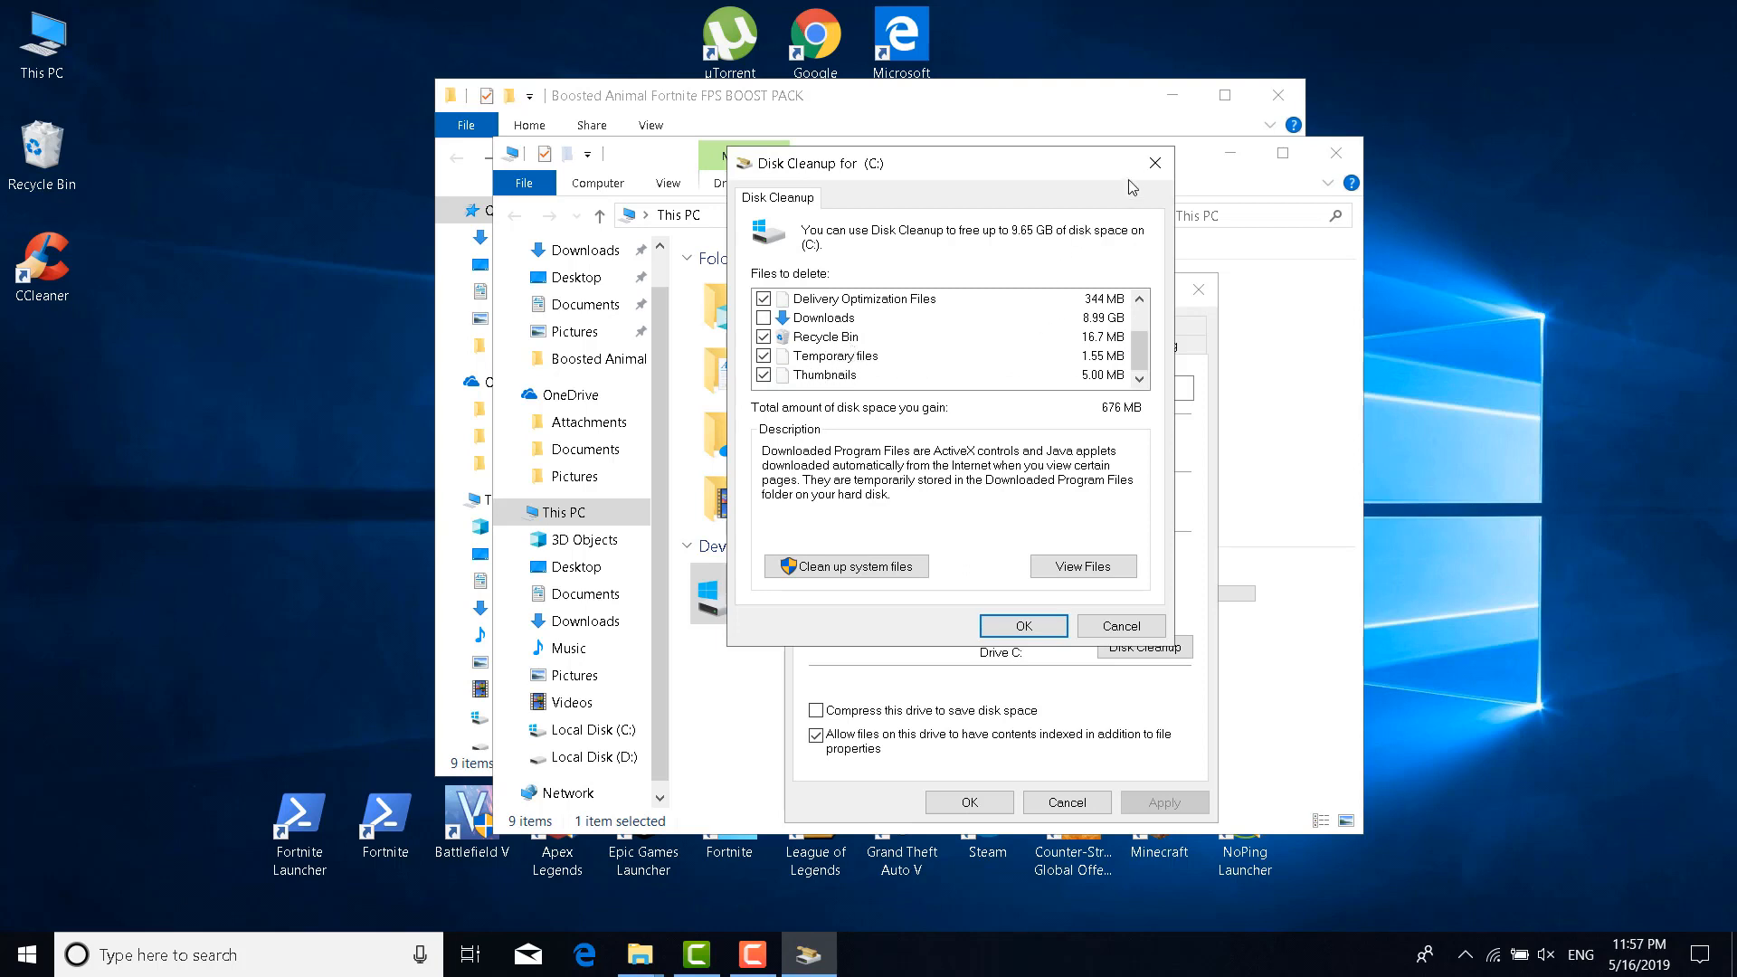
# Close Disk Cleanup without running it, then the C: Properties and This PC windows
pyautogui.click(1155, 163)
pyautogui.click(1195, 287)
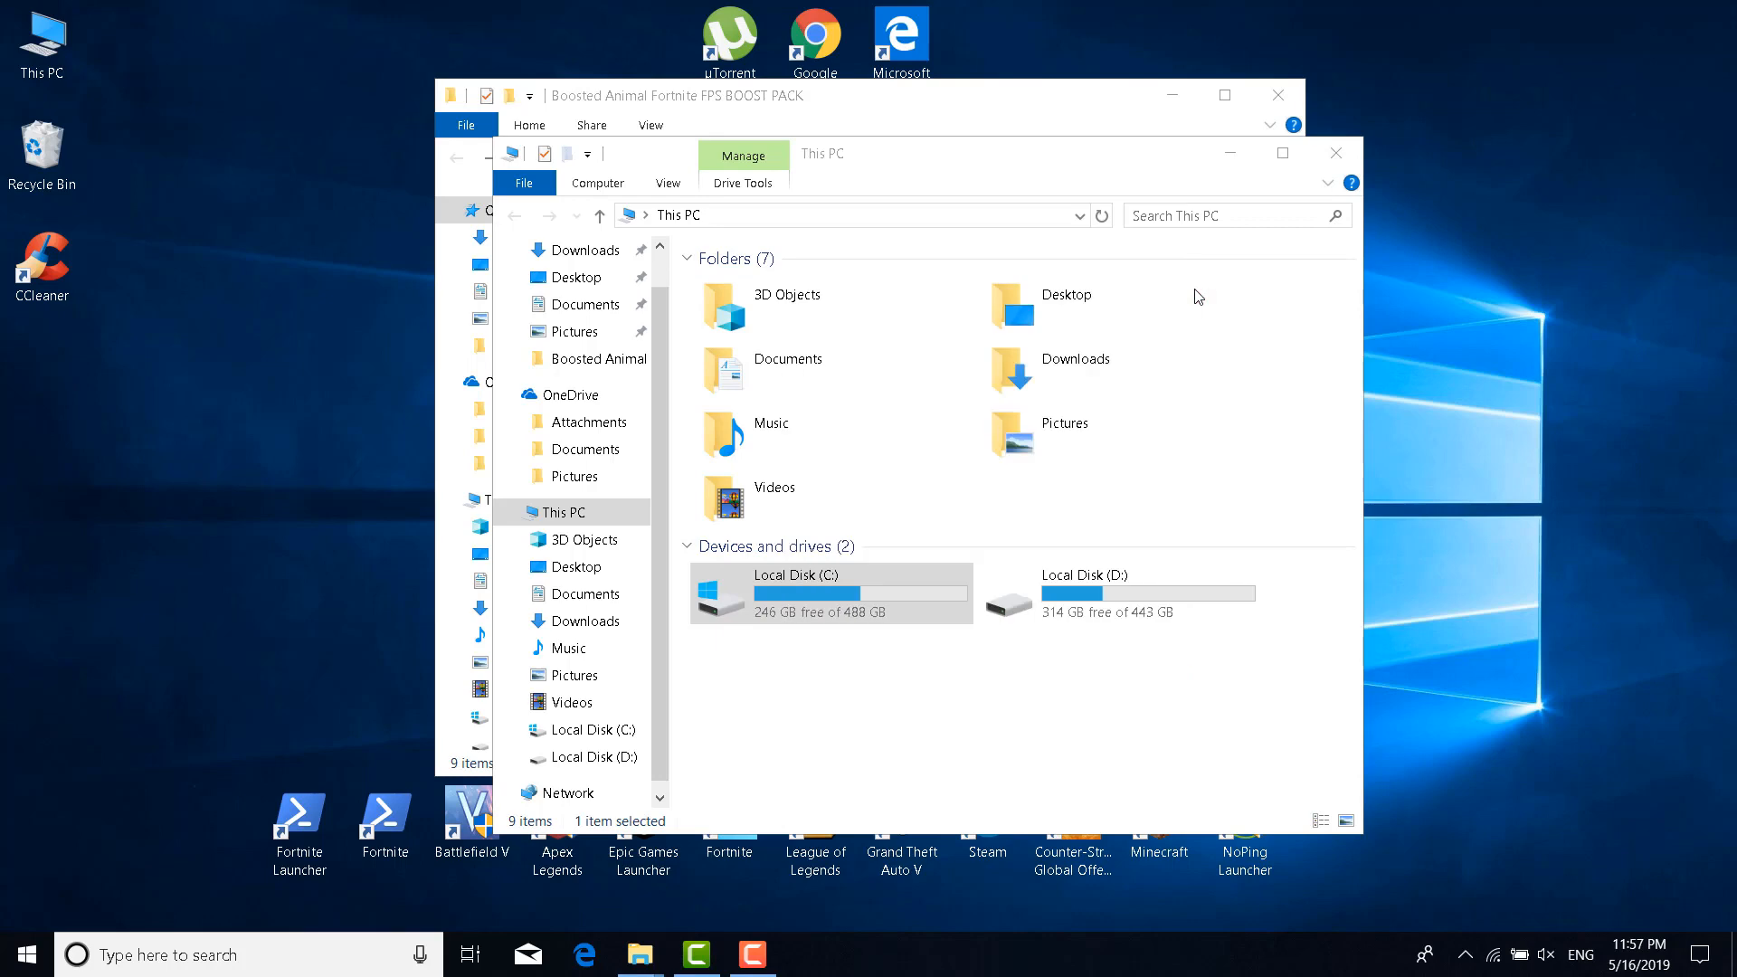
pyautogui.click(1335, 153)
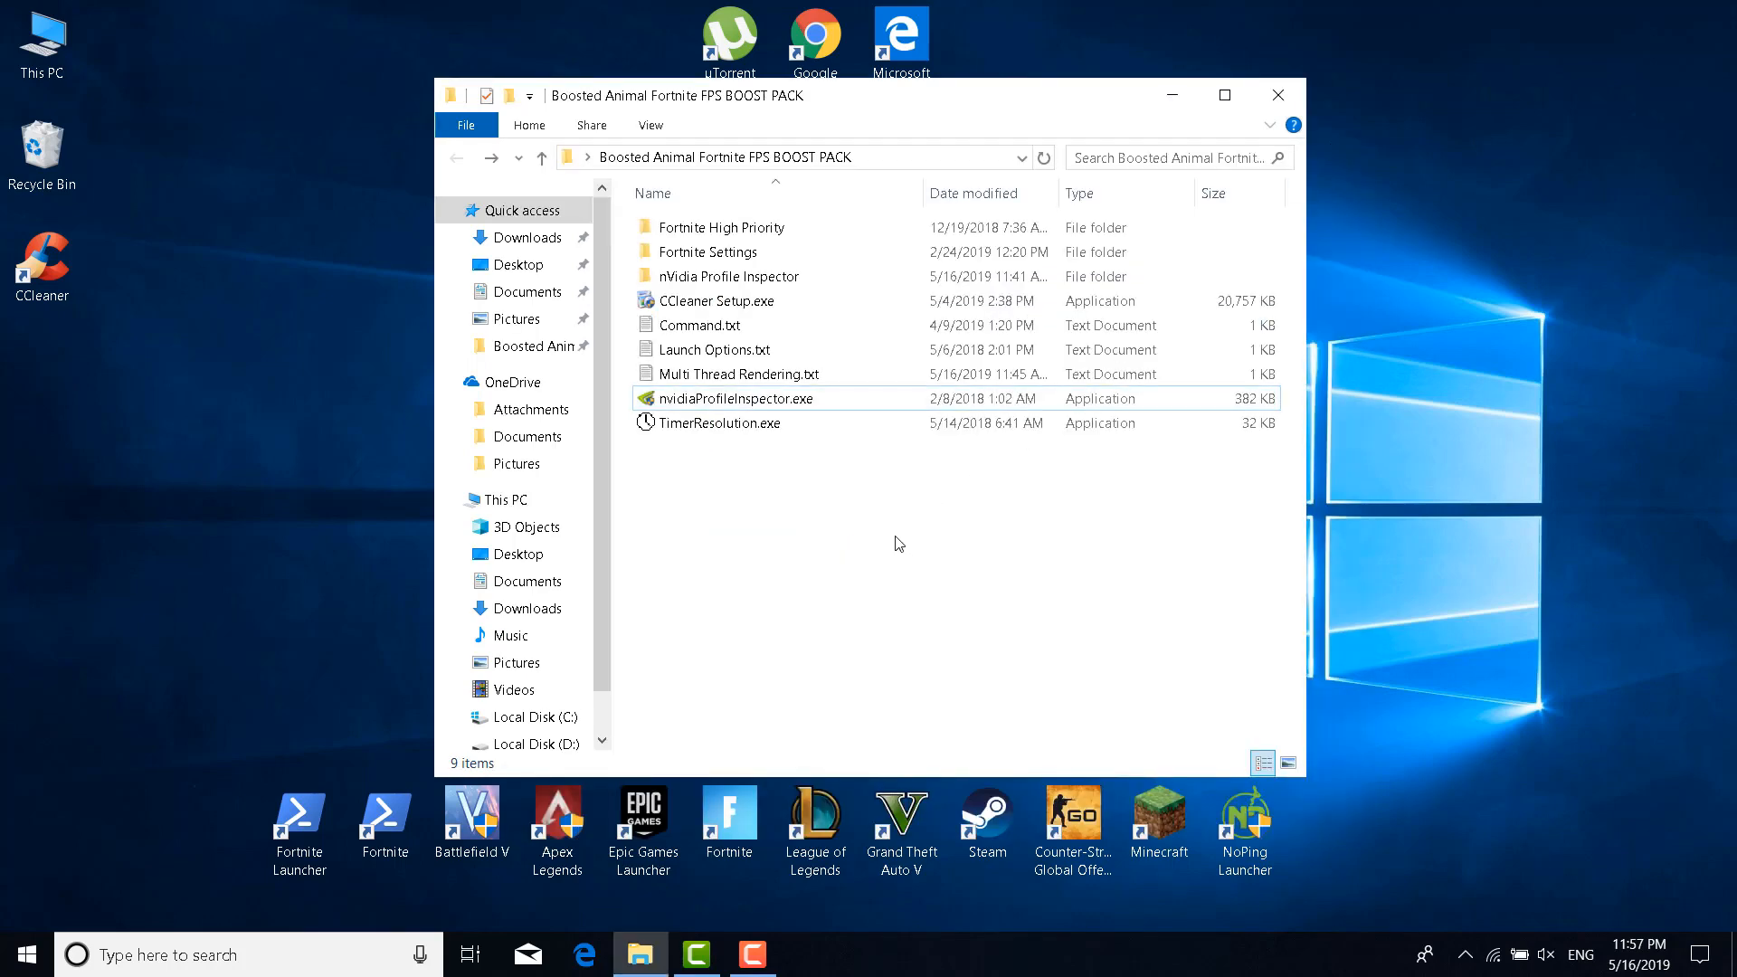
# Open Task Manager's Startup tab and disable Apple Push
pyautogui.rightClick(957, 966)
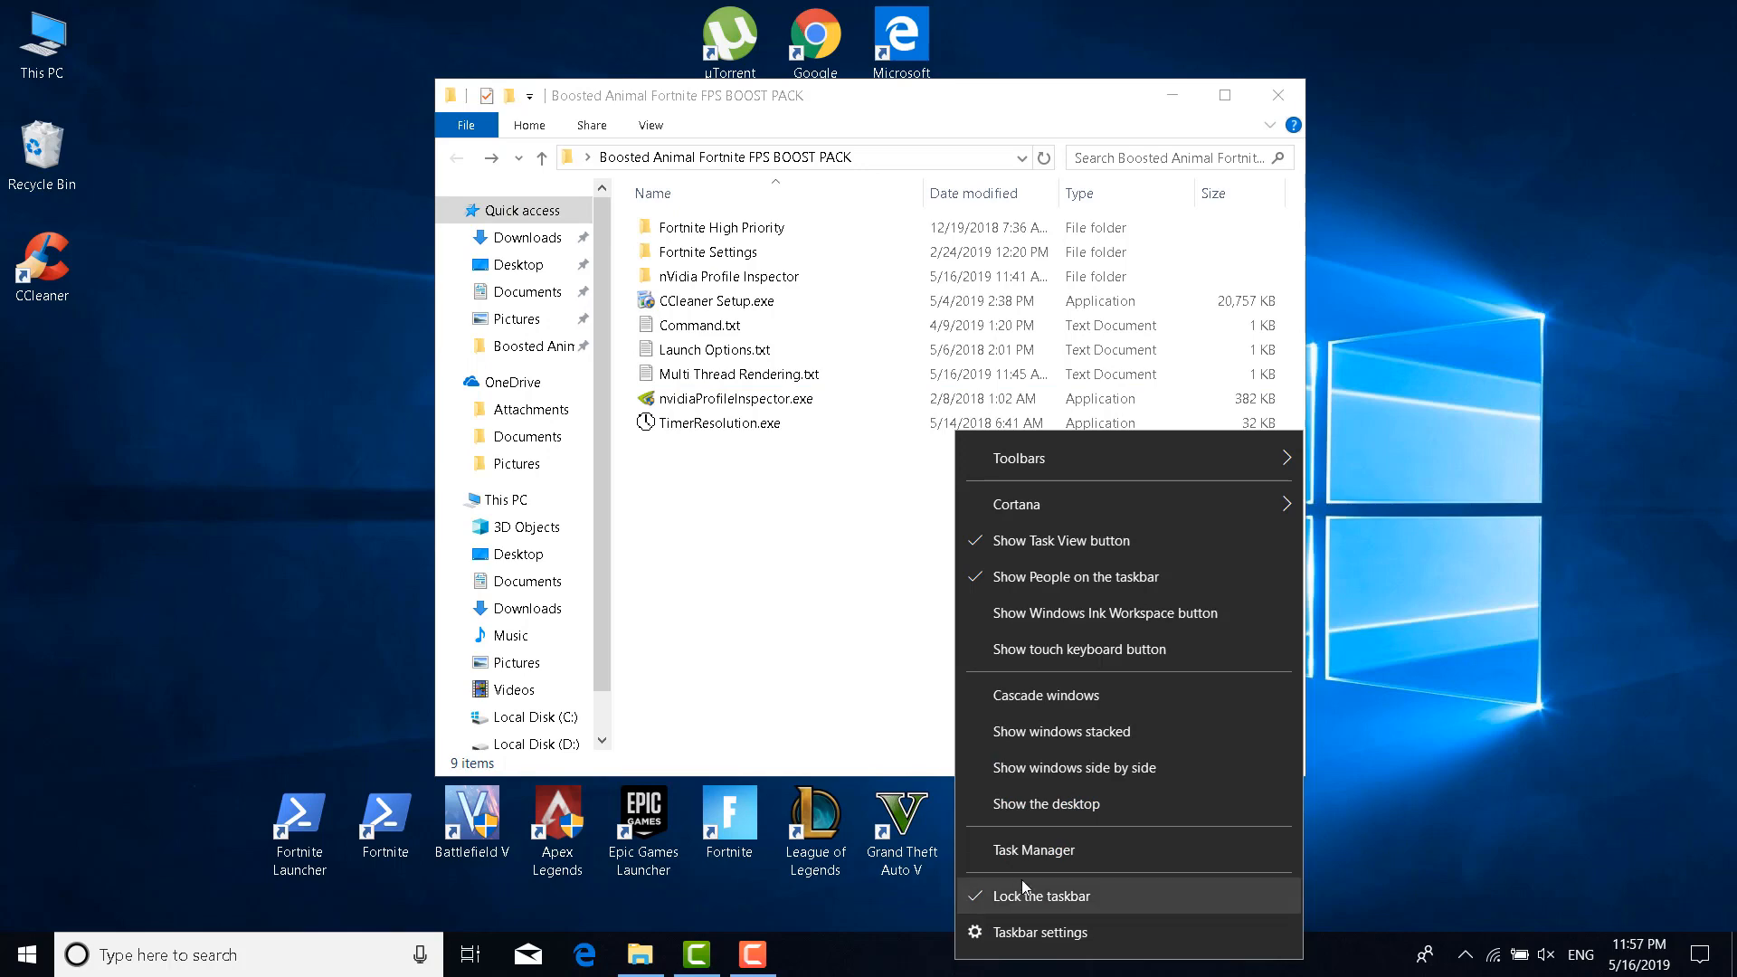
pyautogui.click(991, 860)
pyautogui.moveTo(986, 199); pyautogui.dragTo(964, 127)
pyautogui.click(1020, 185)
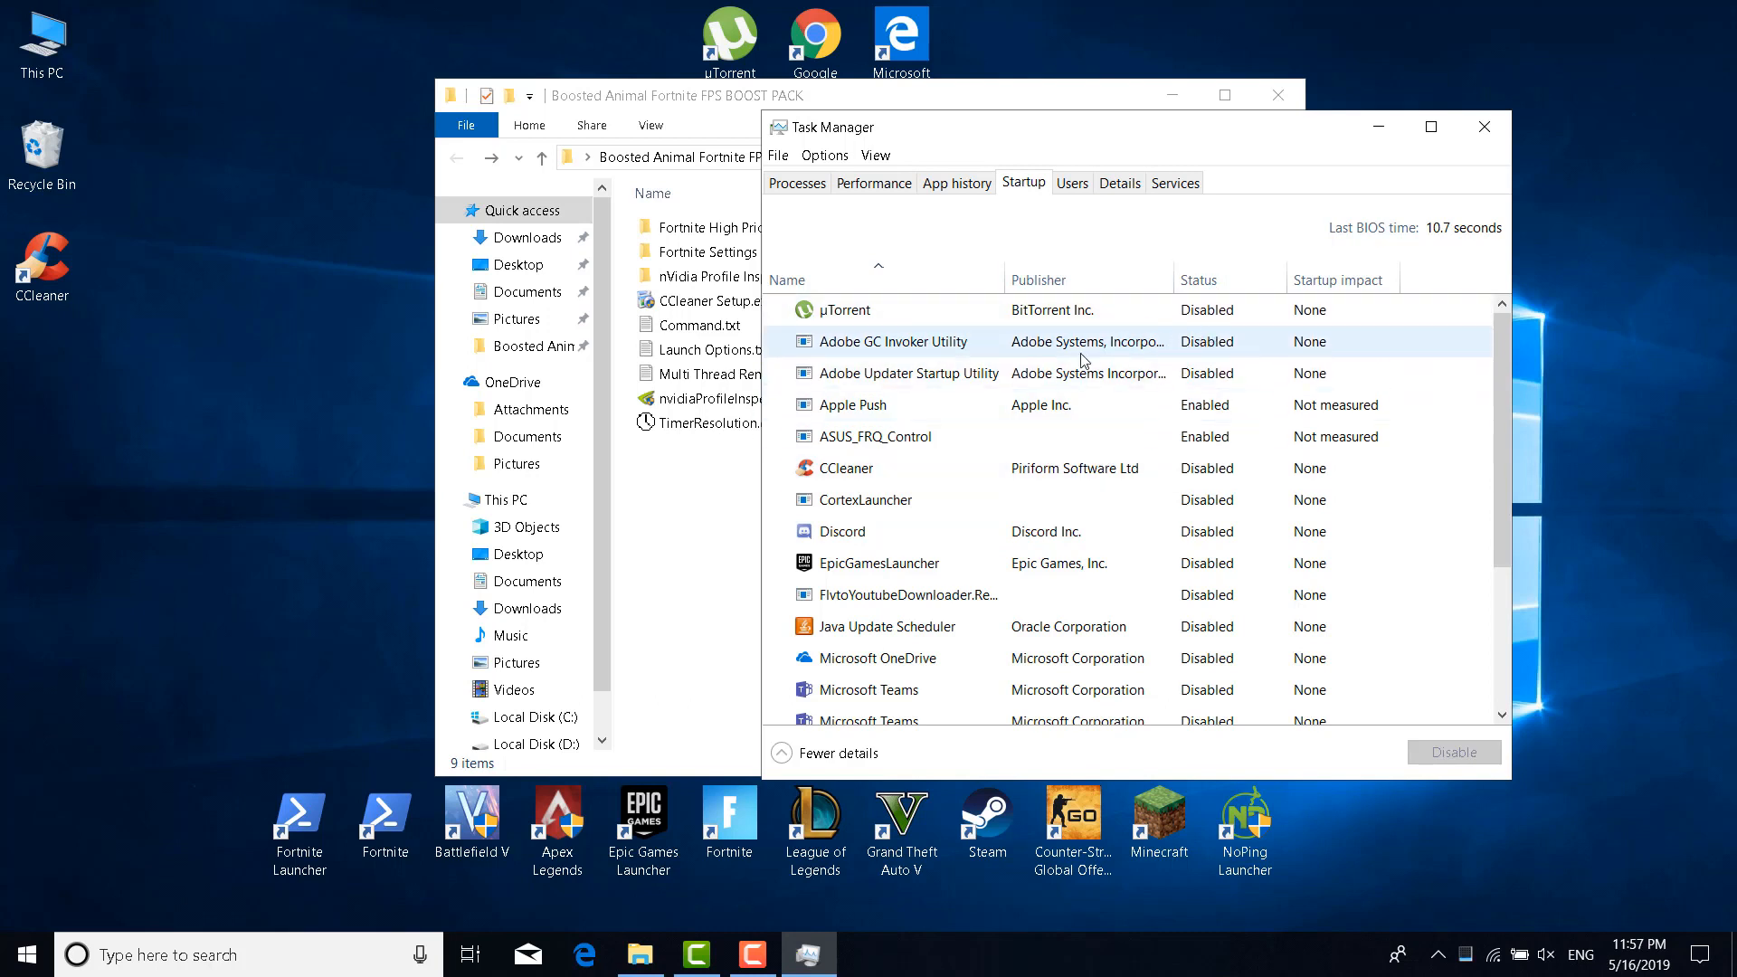
pyautogui.click(1195, 416)
pyautogui.click(1436, 747)
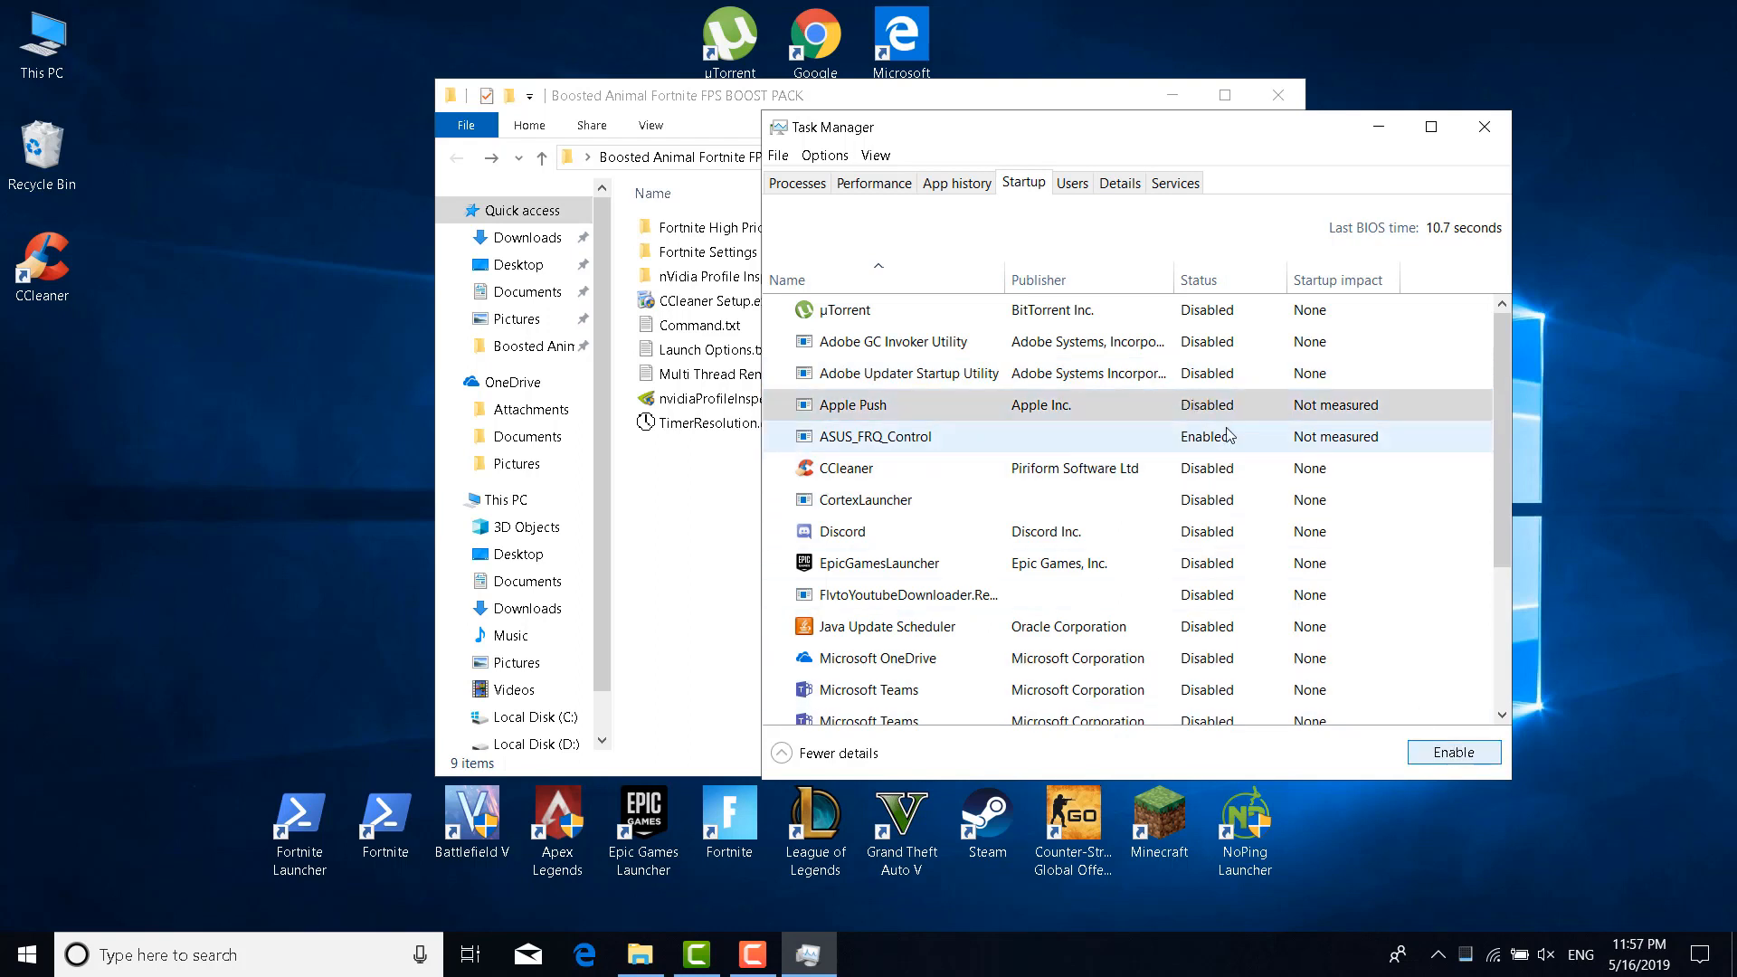
# Select the ASUS_FRQ_Control, Steam Client Bootstrapper and Origin startup entries
pyautogui.click(1224, 445)
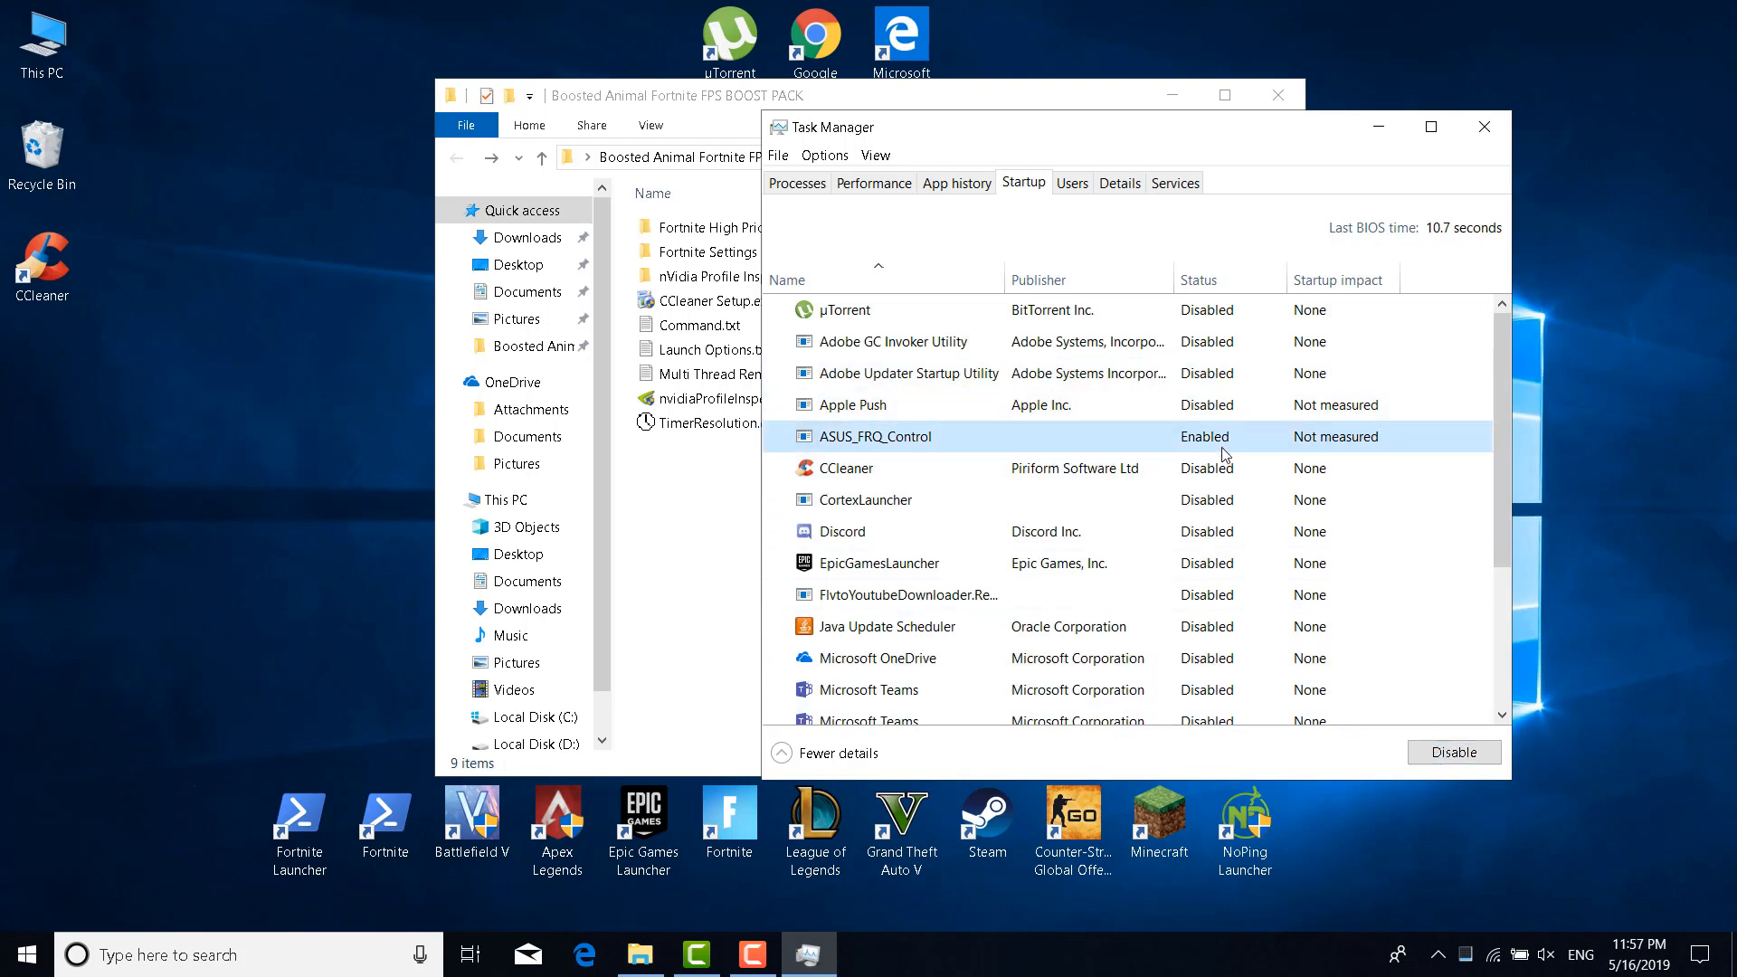
pyautogui.scroll(-1, 1266, 561)
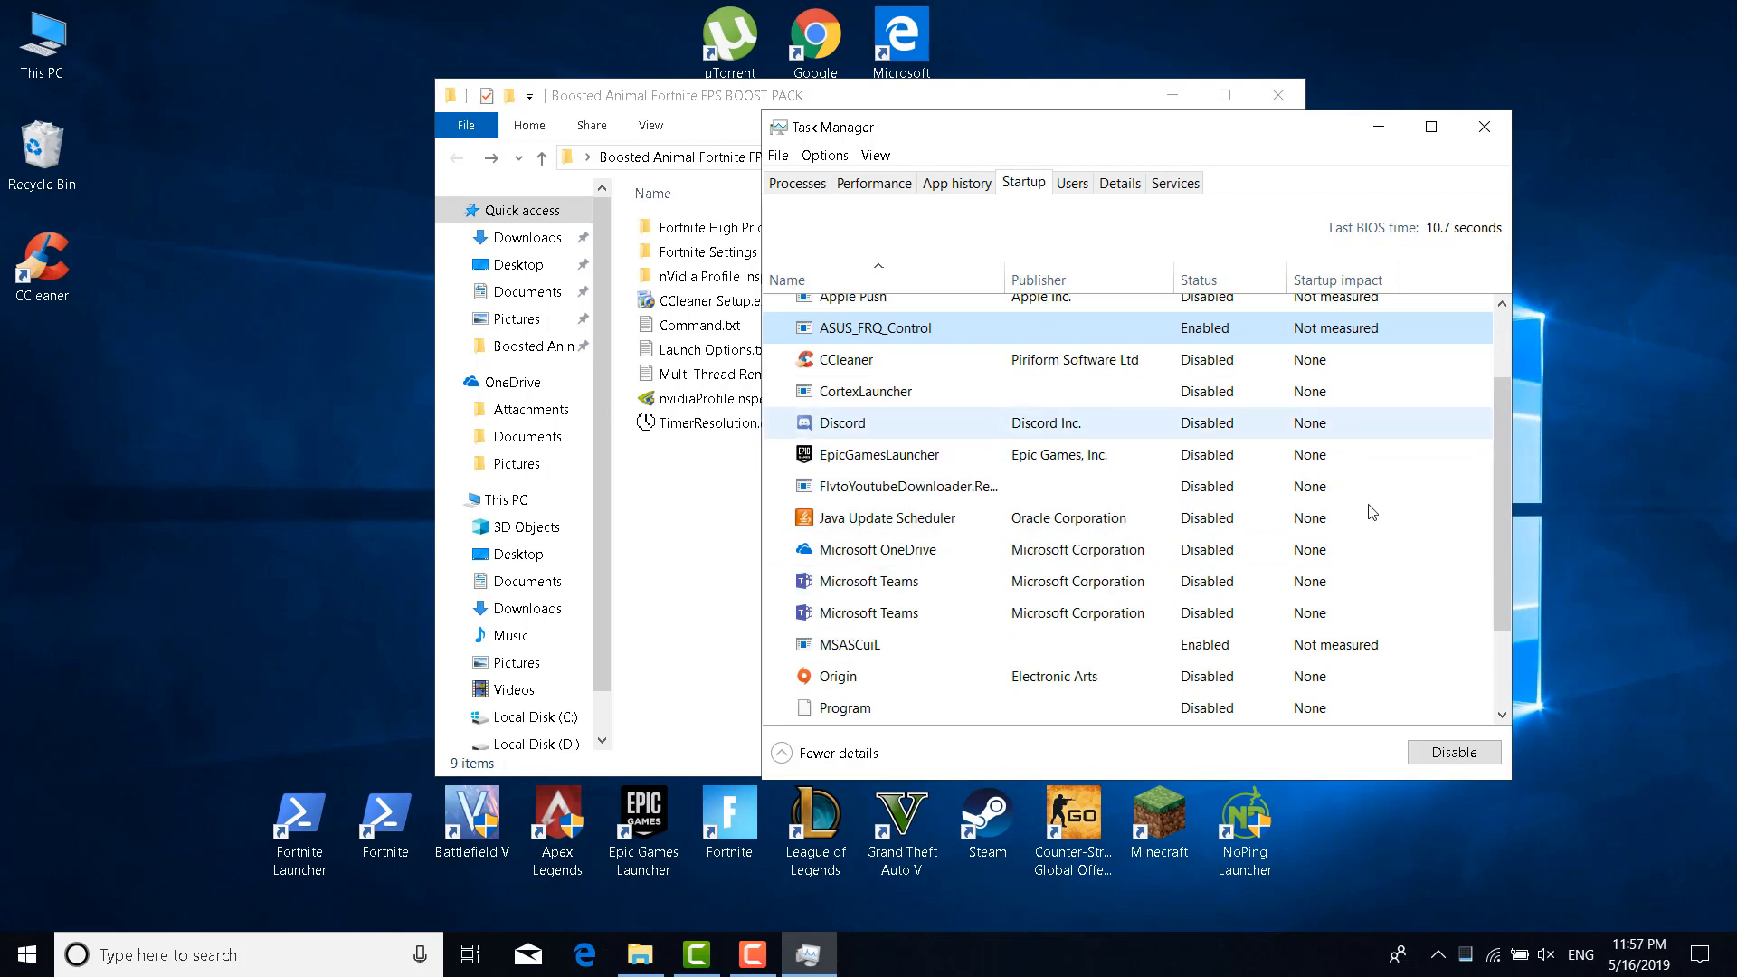
pyautogui.scroll(-1, 1326, 583)
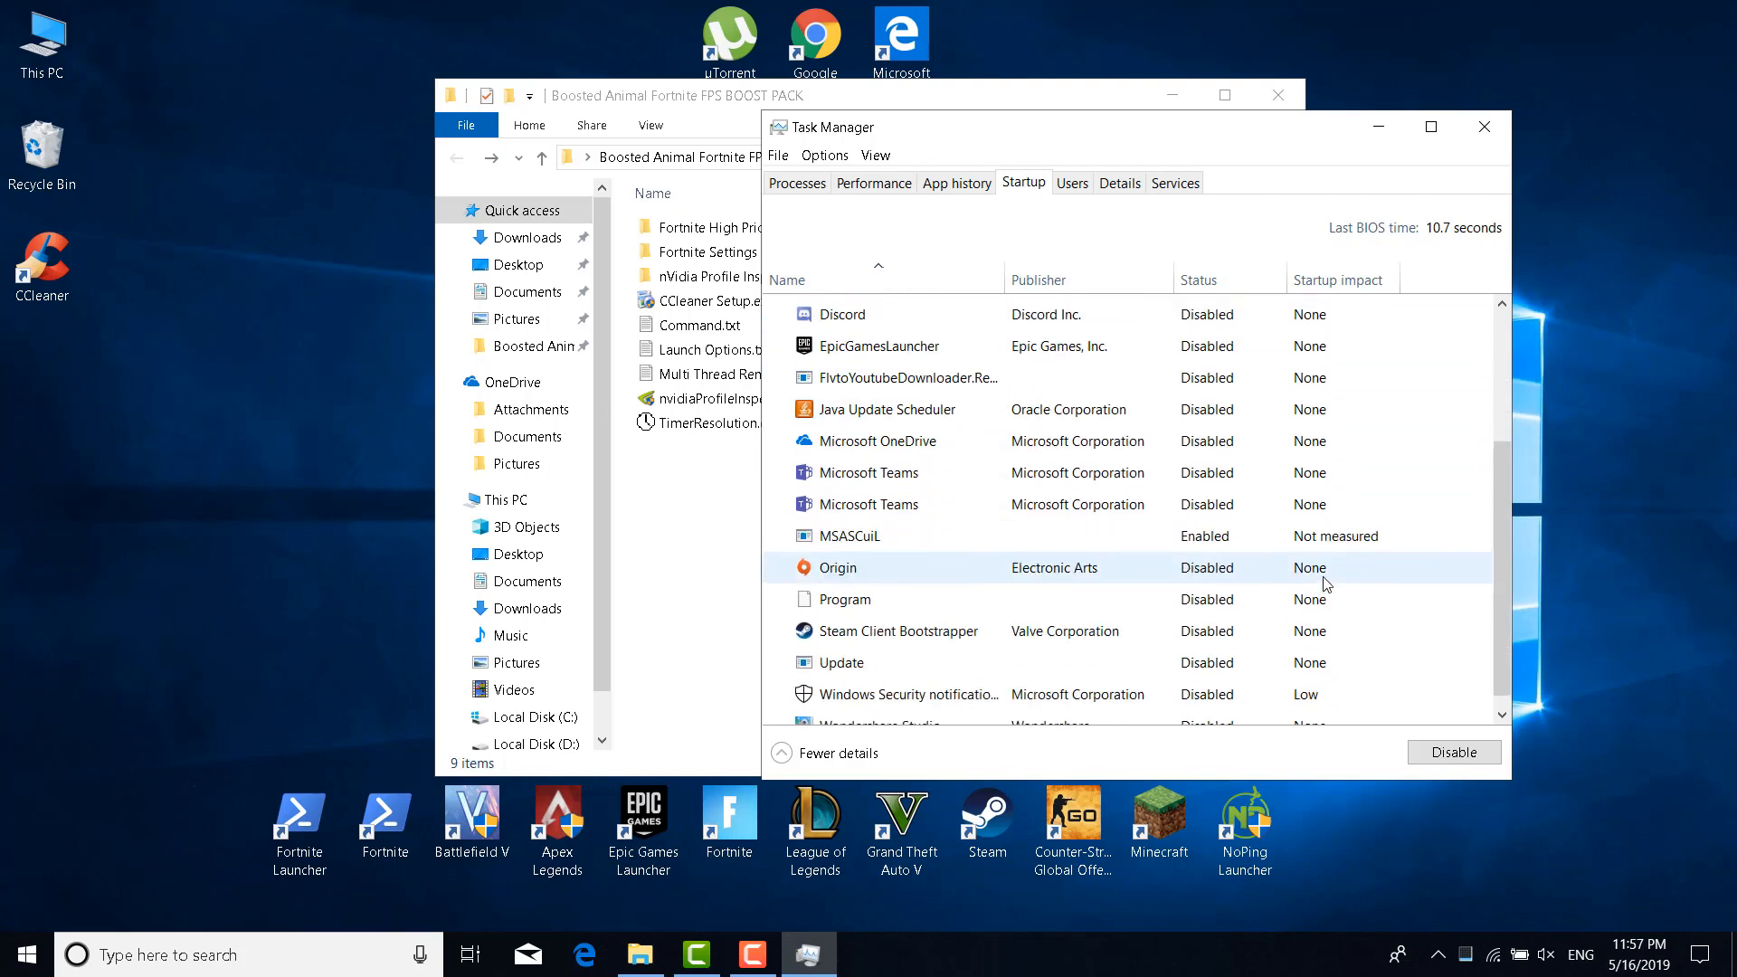
pyautogui.scroll(1, 1267, 615)
pyautogui.scroll(-1, 1142, 649)
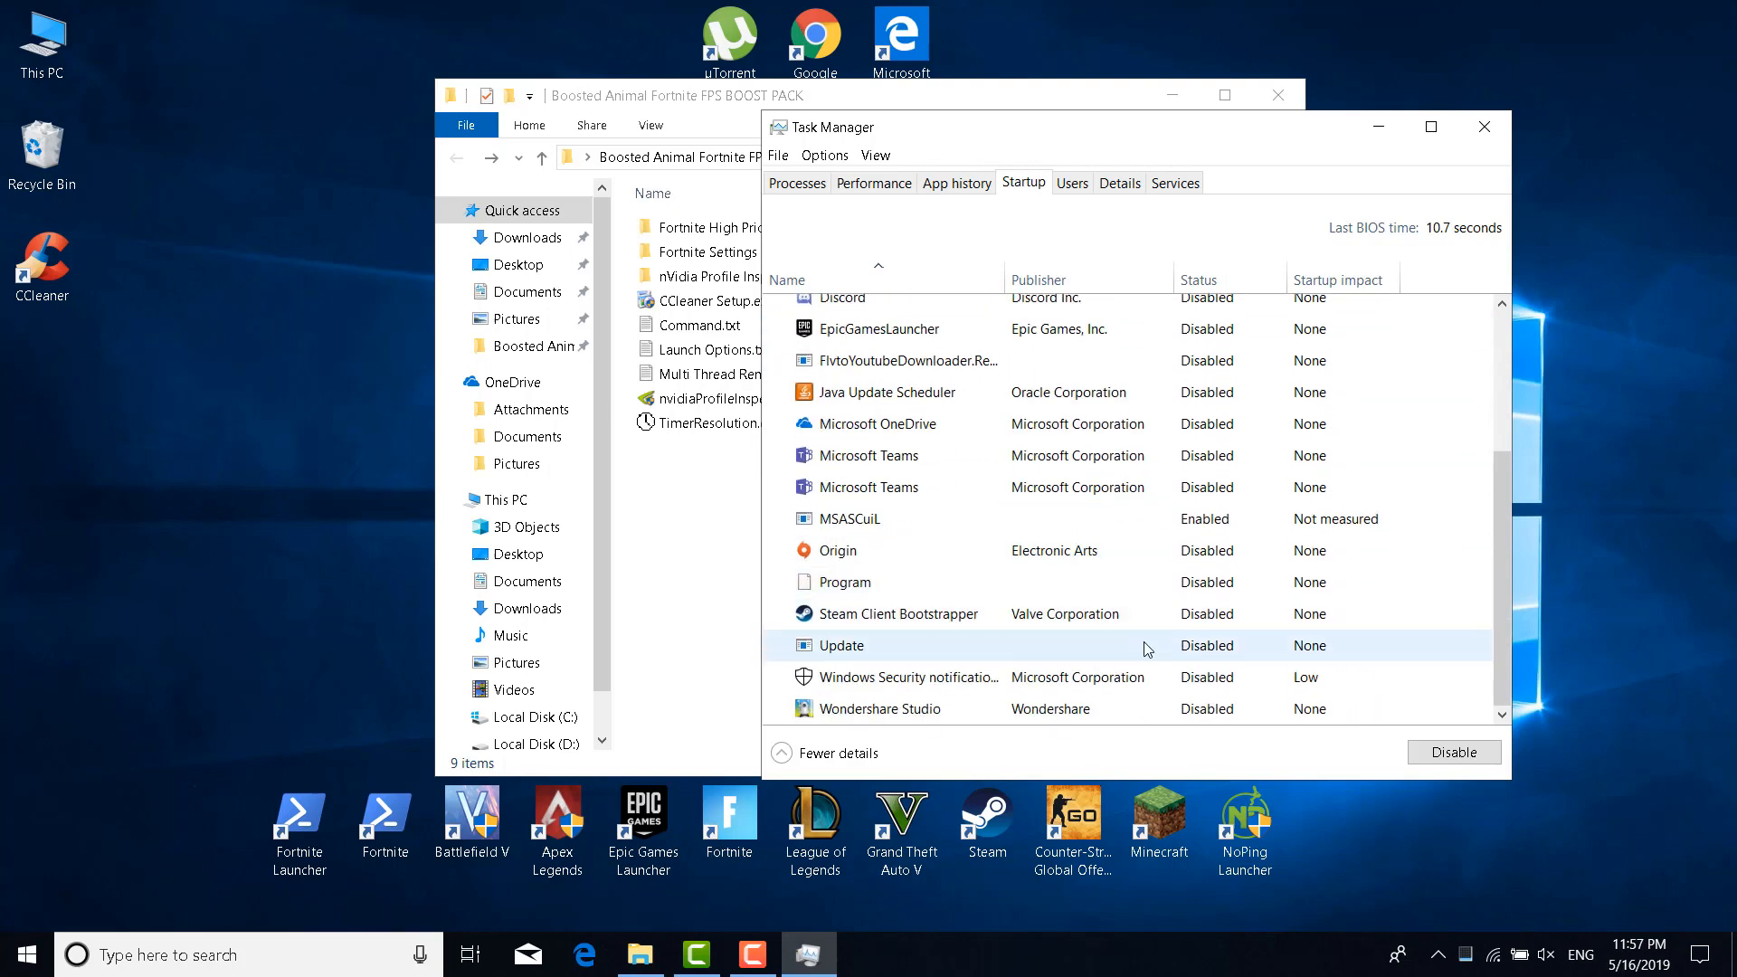
pyautogui.click(1167, 615)
pyautogui.click(995, 552)
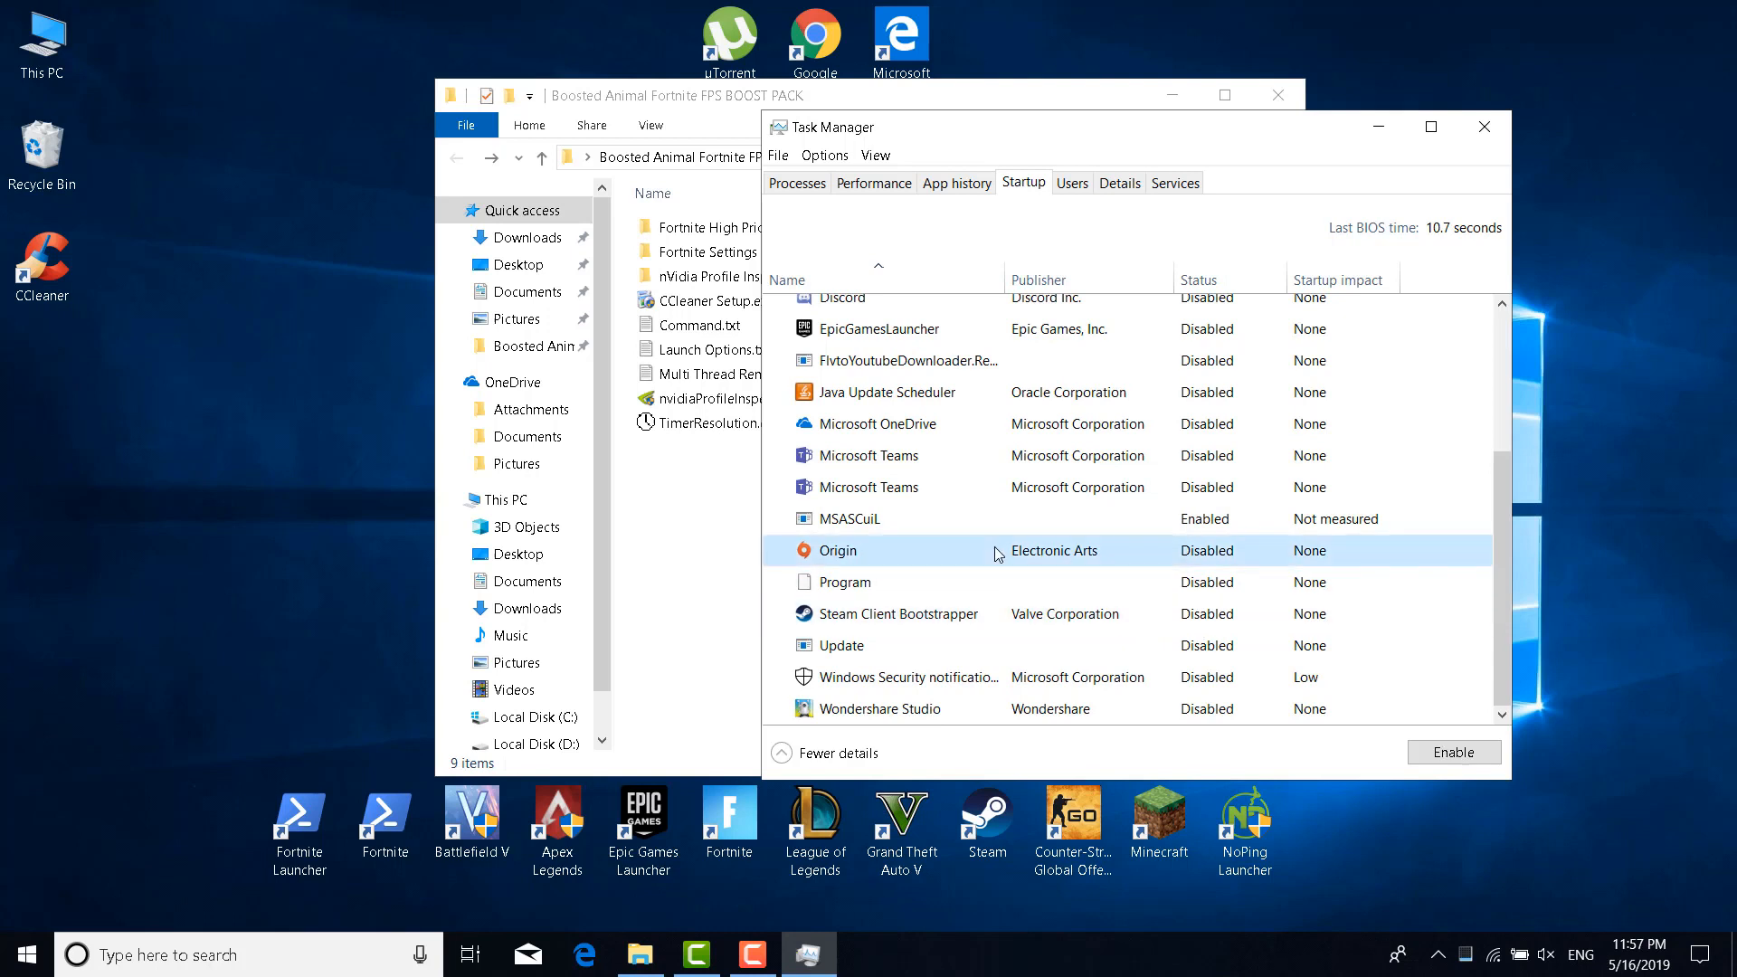
# Select the OneDrive, Java Update Scheduler, EpicGamesLauncher, CCleaner and µTorrent startup entries
pyautogui.scroll(1, 949, 579)
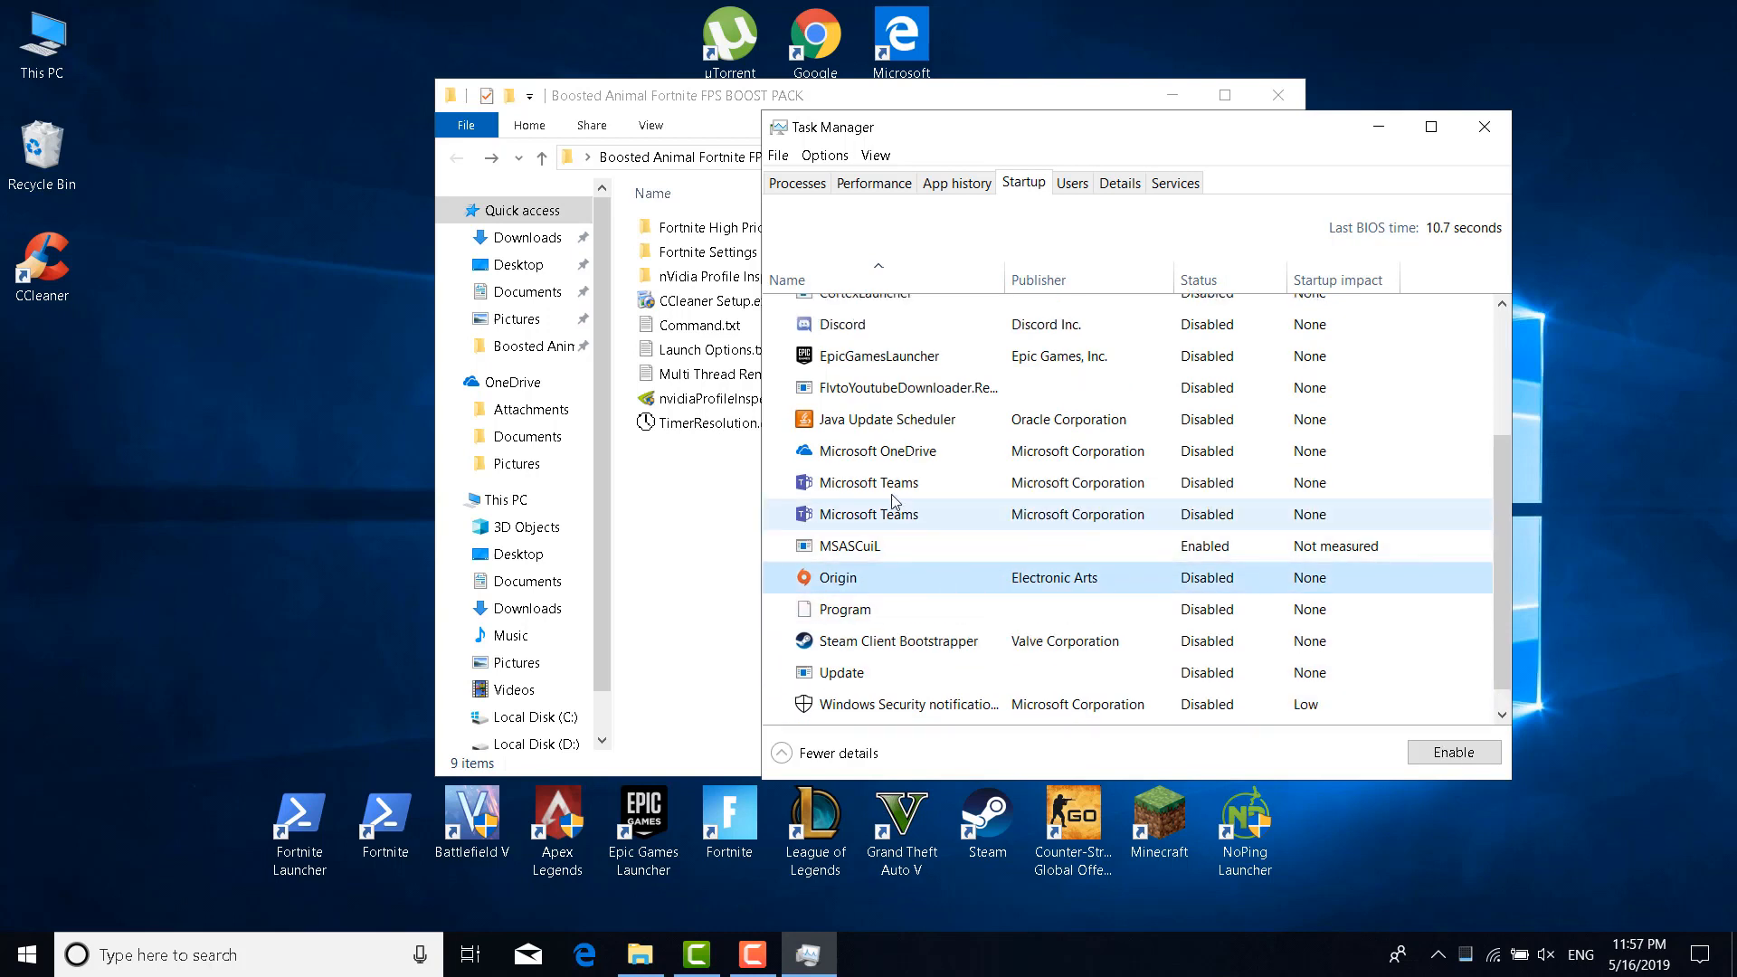
pyautogui.click(887, 459)
pyautogui.scroll(3, 931, 507)
pyautogui.click(918, 500)
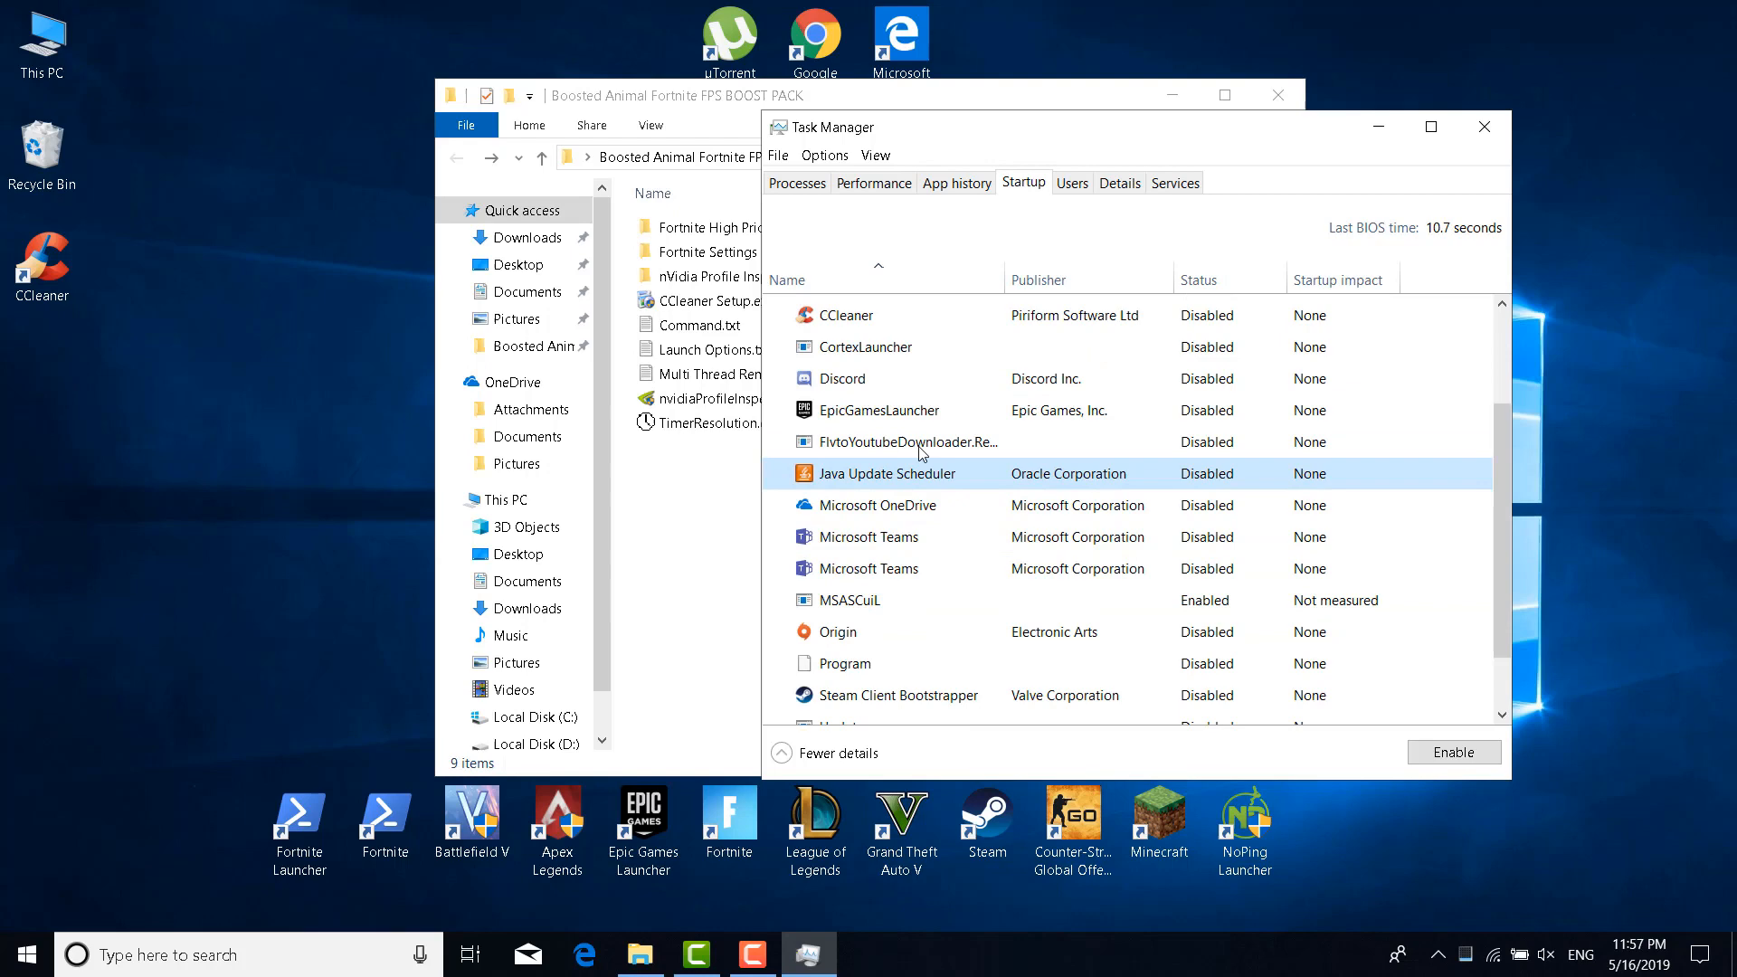
pyautogui.click(927, 434)
pyautogui.scroll(2, 930, 444)
pyautogui.scroll(2, 941, 426)
pyautogui.click(961, 457)
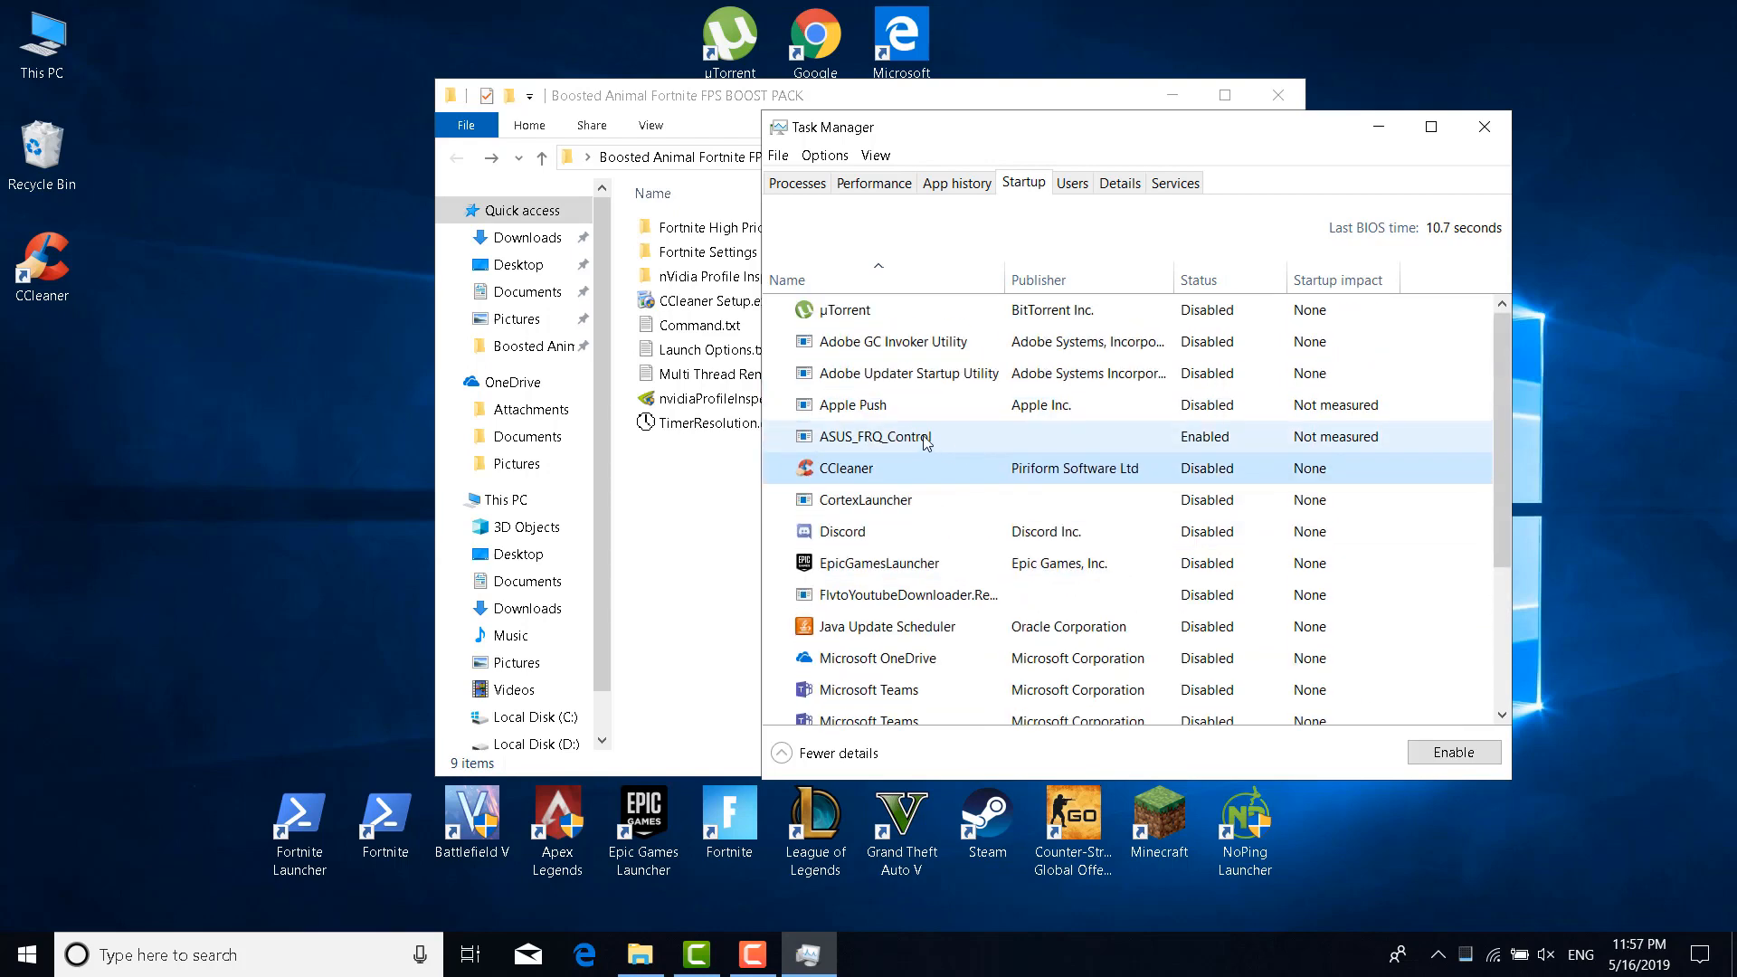
pyautogui.click(1189, 312)
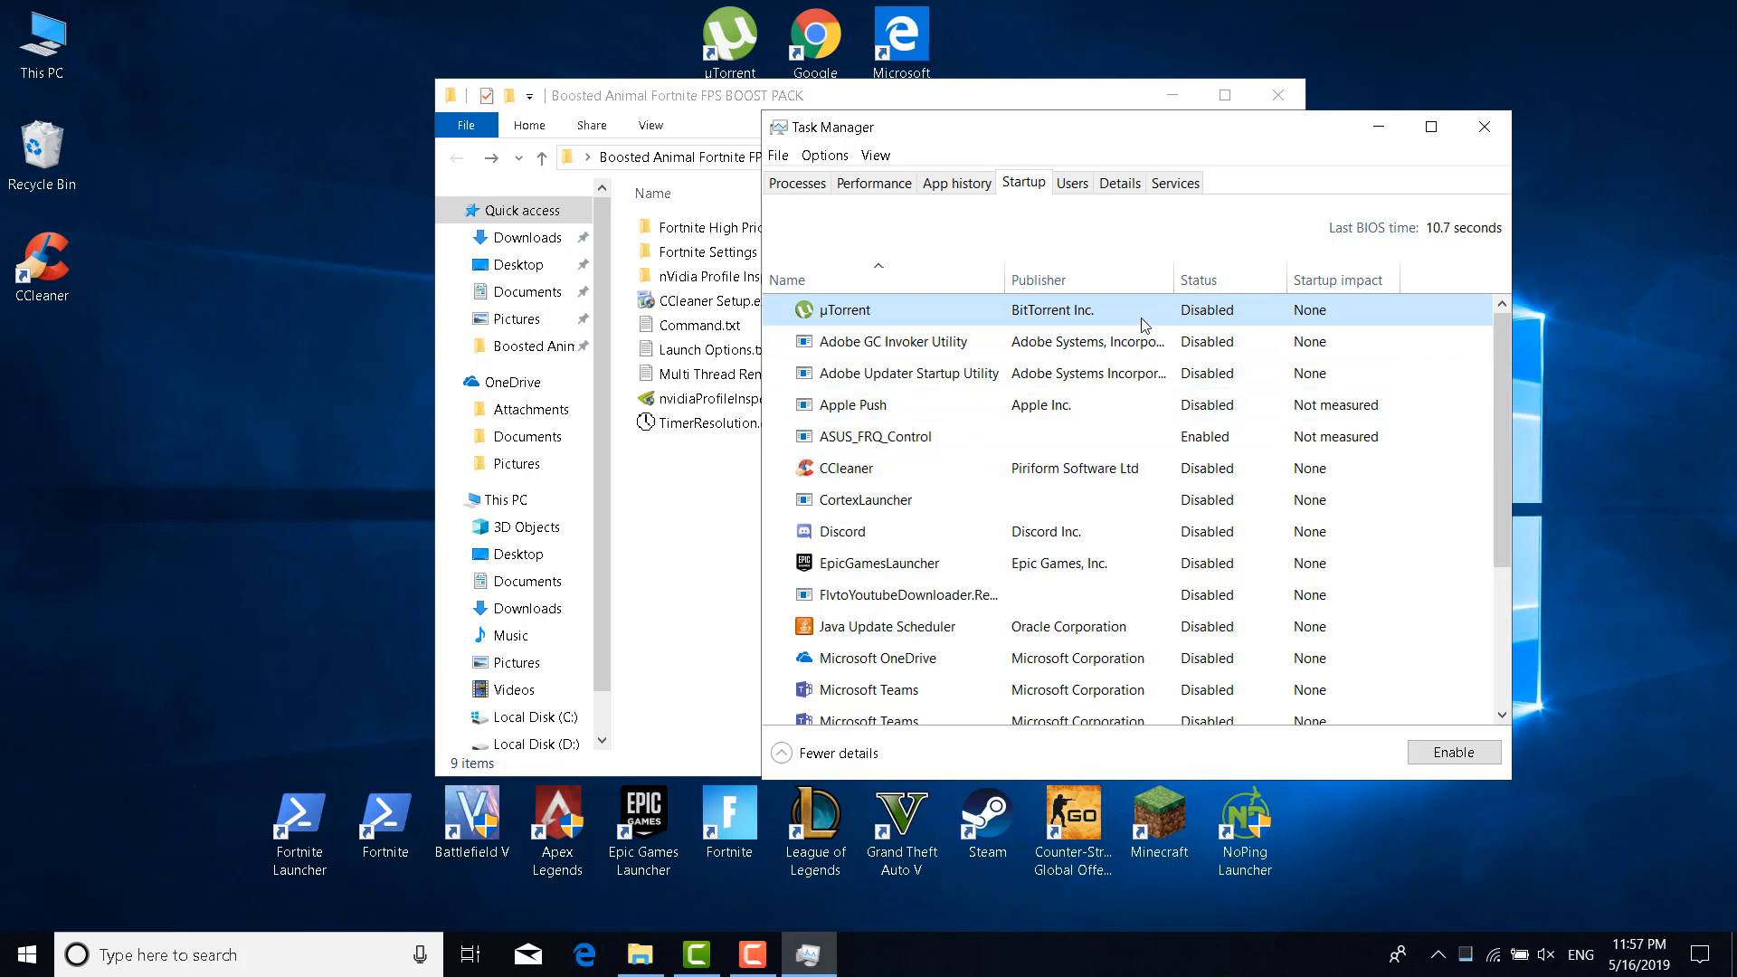
# End the running CCleaner process from the Processes tab
pyautogui.click(796, 185)
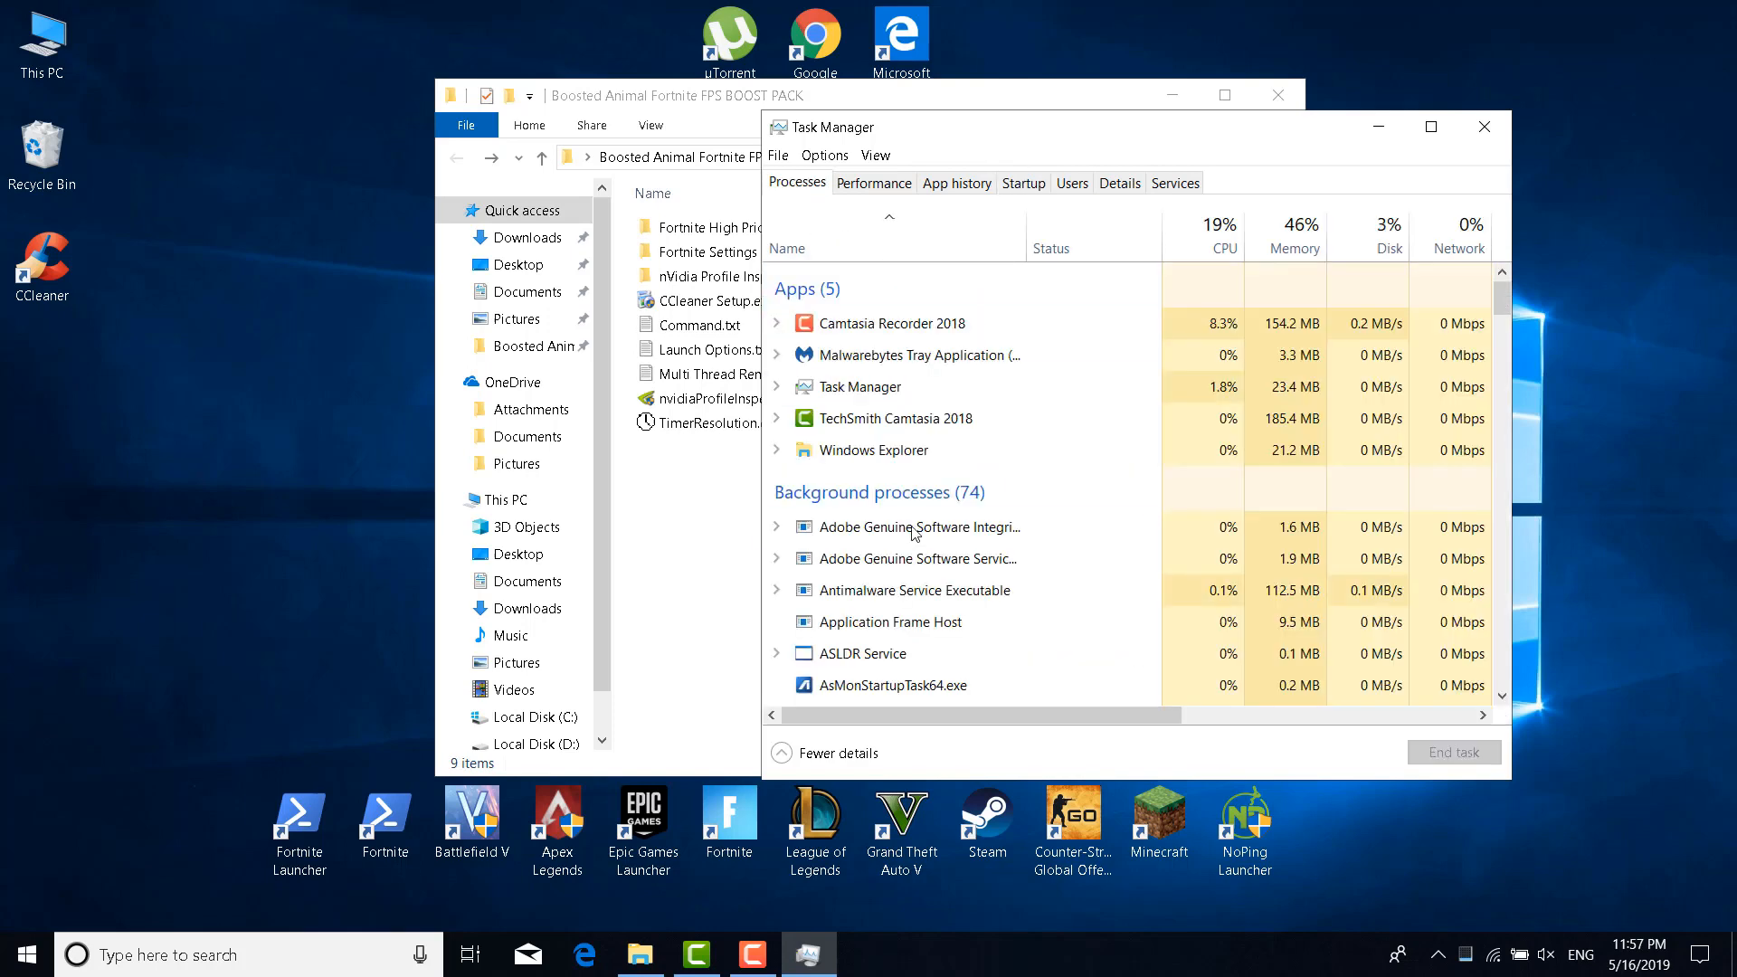
pyautogui.scroll(-1, 1019, 486)
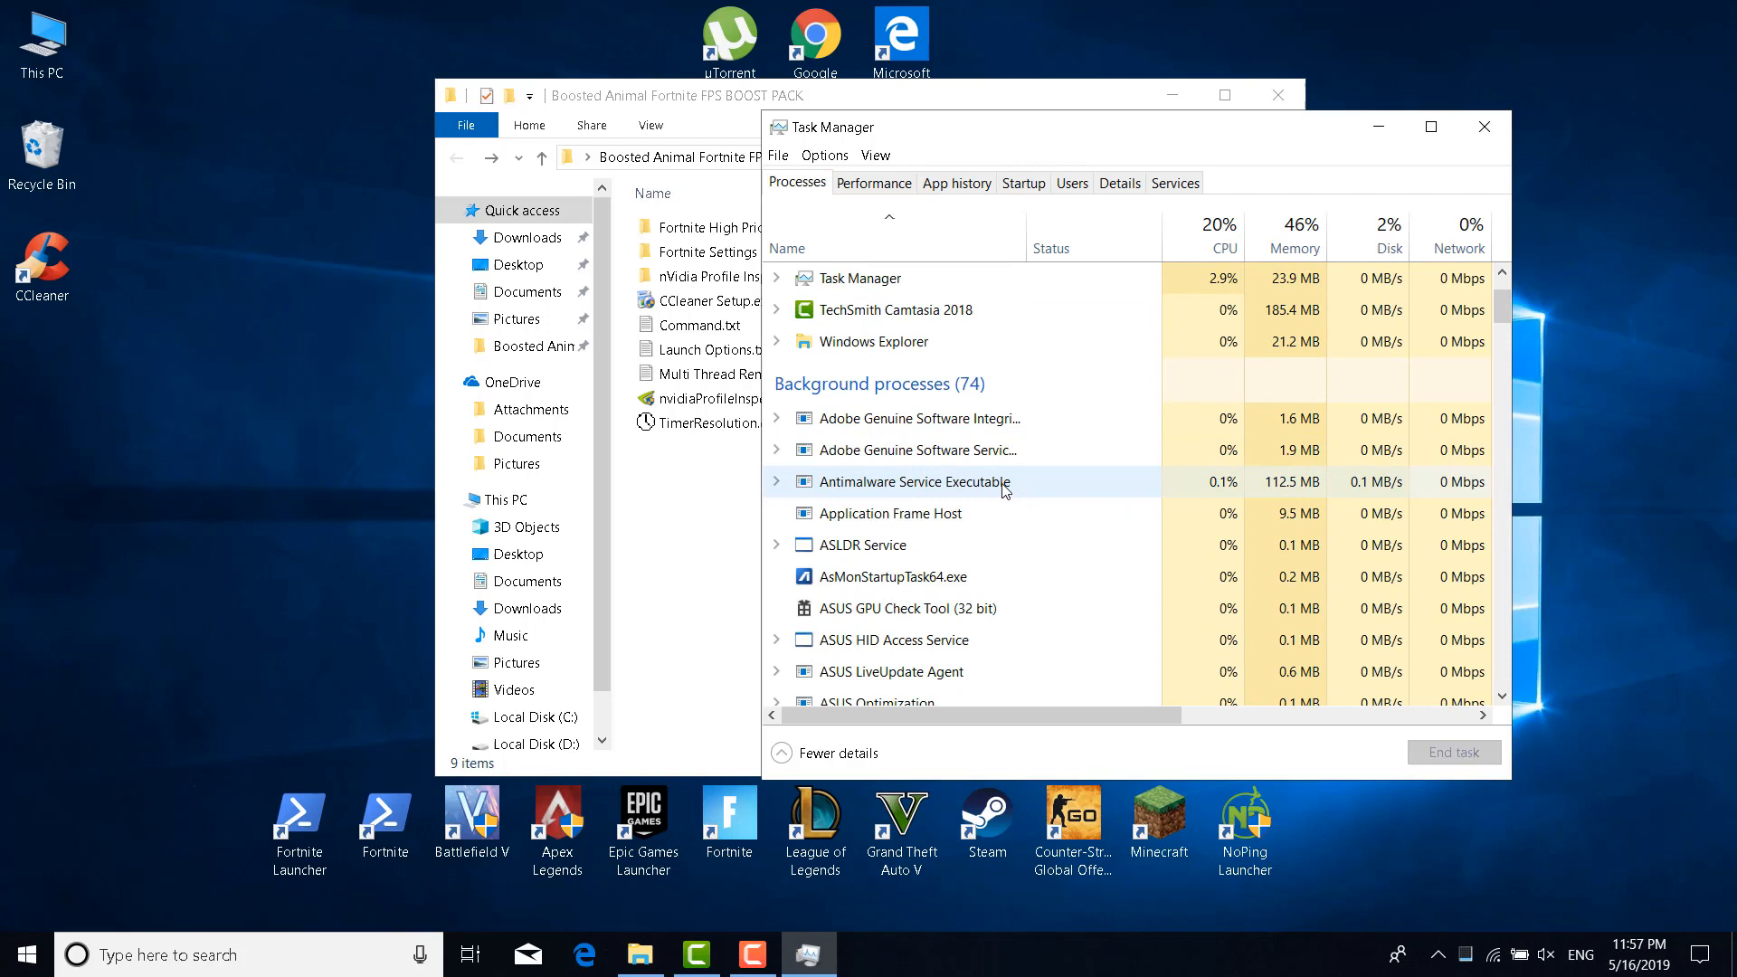
pyautogui.scroll(-5, 1000, 488)
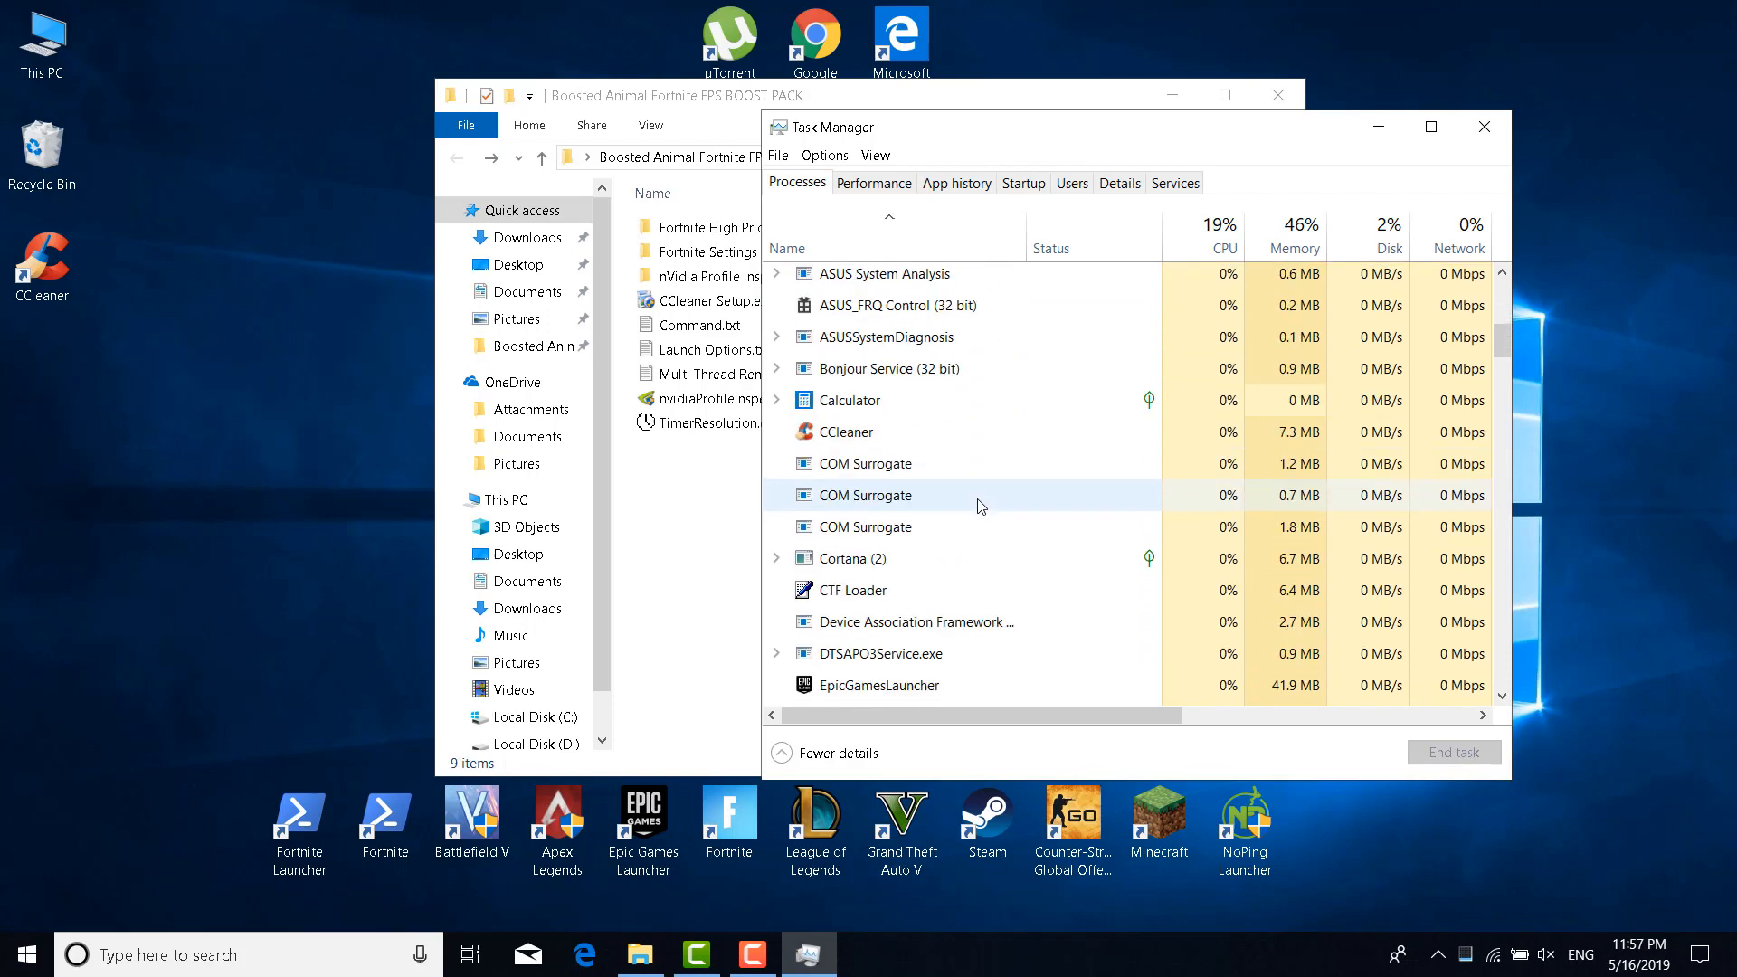
pyautogui.click(956, 445)
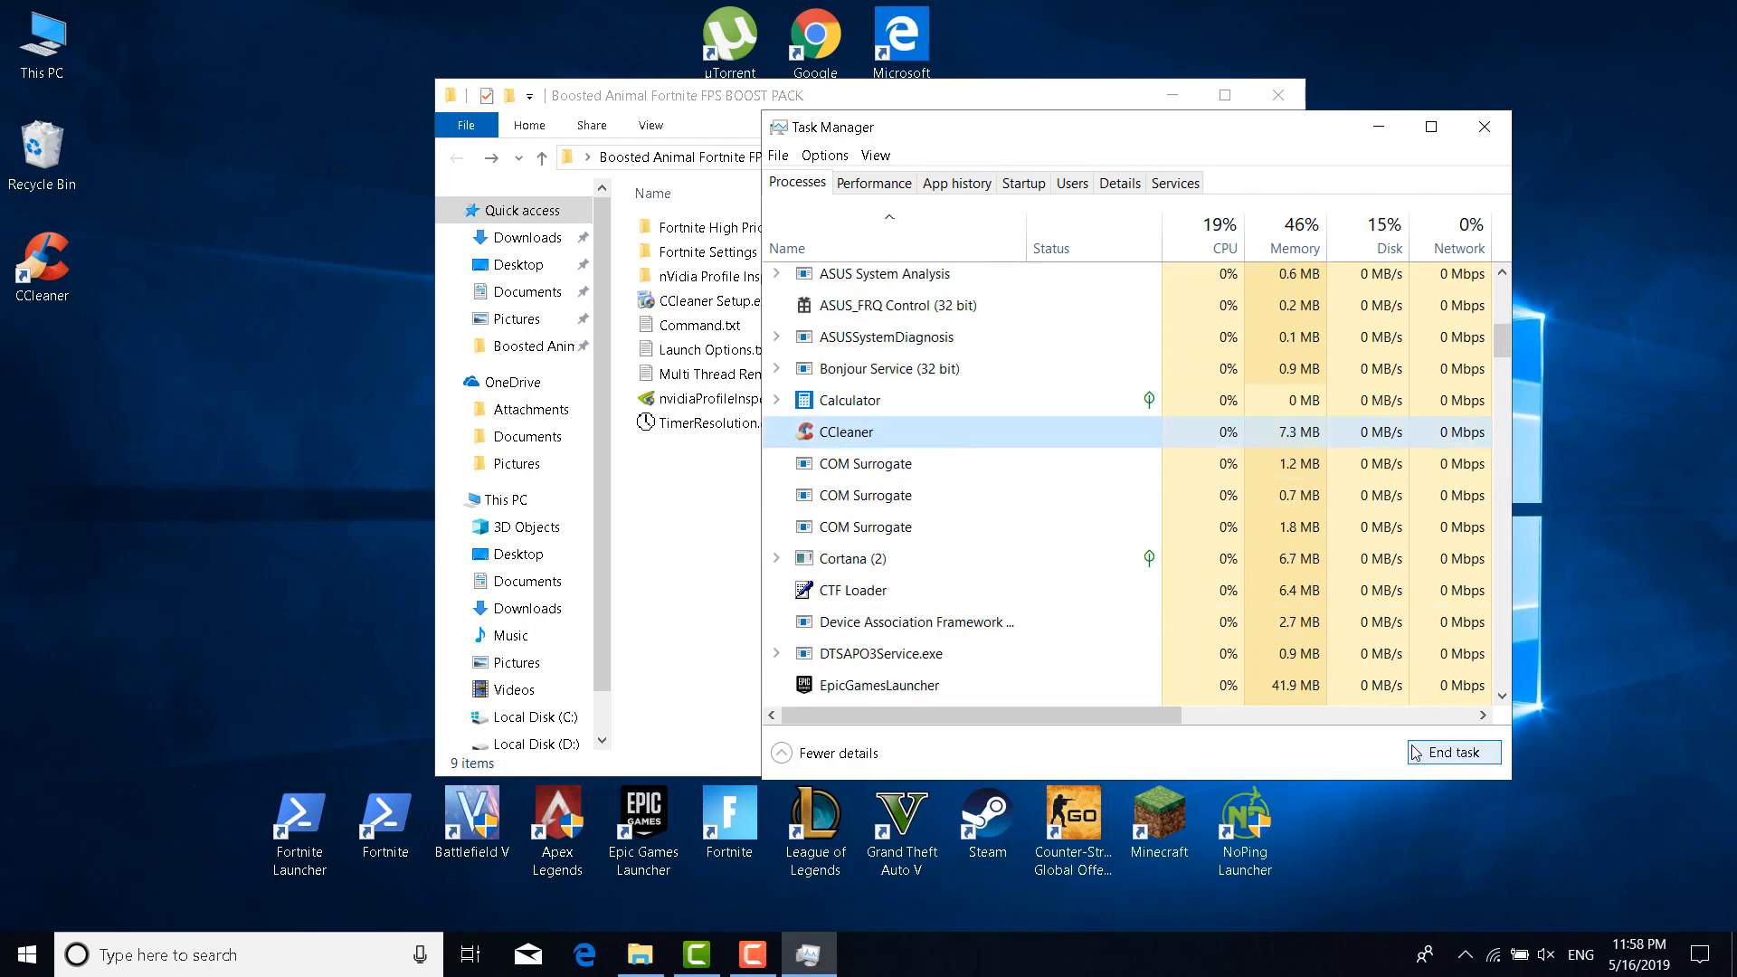
pyautogui.press('Delete')
# Select the Photos and Microsoft Edge processes, then close Task Manager back to the boost pack folder
pyautogui.scroll(-12, 962, 633)
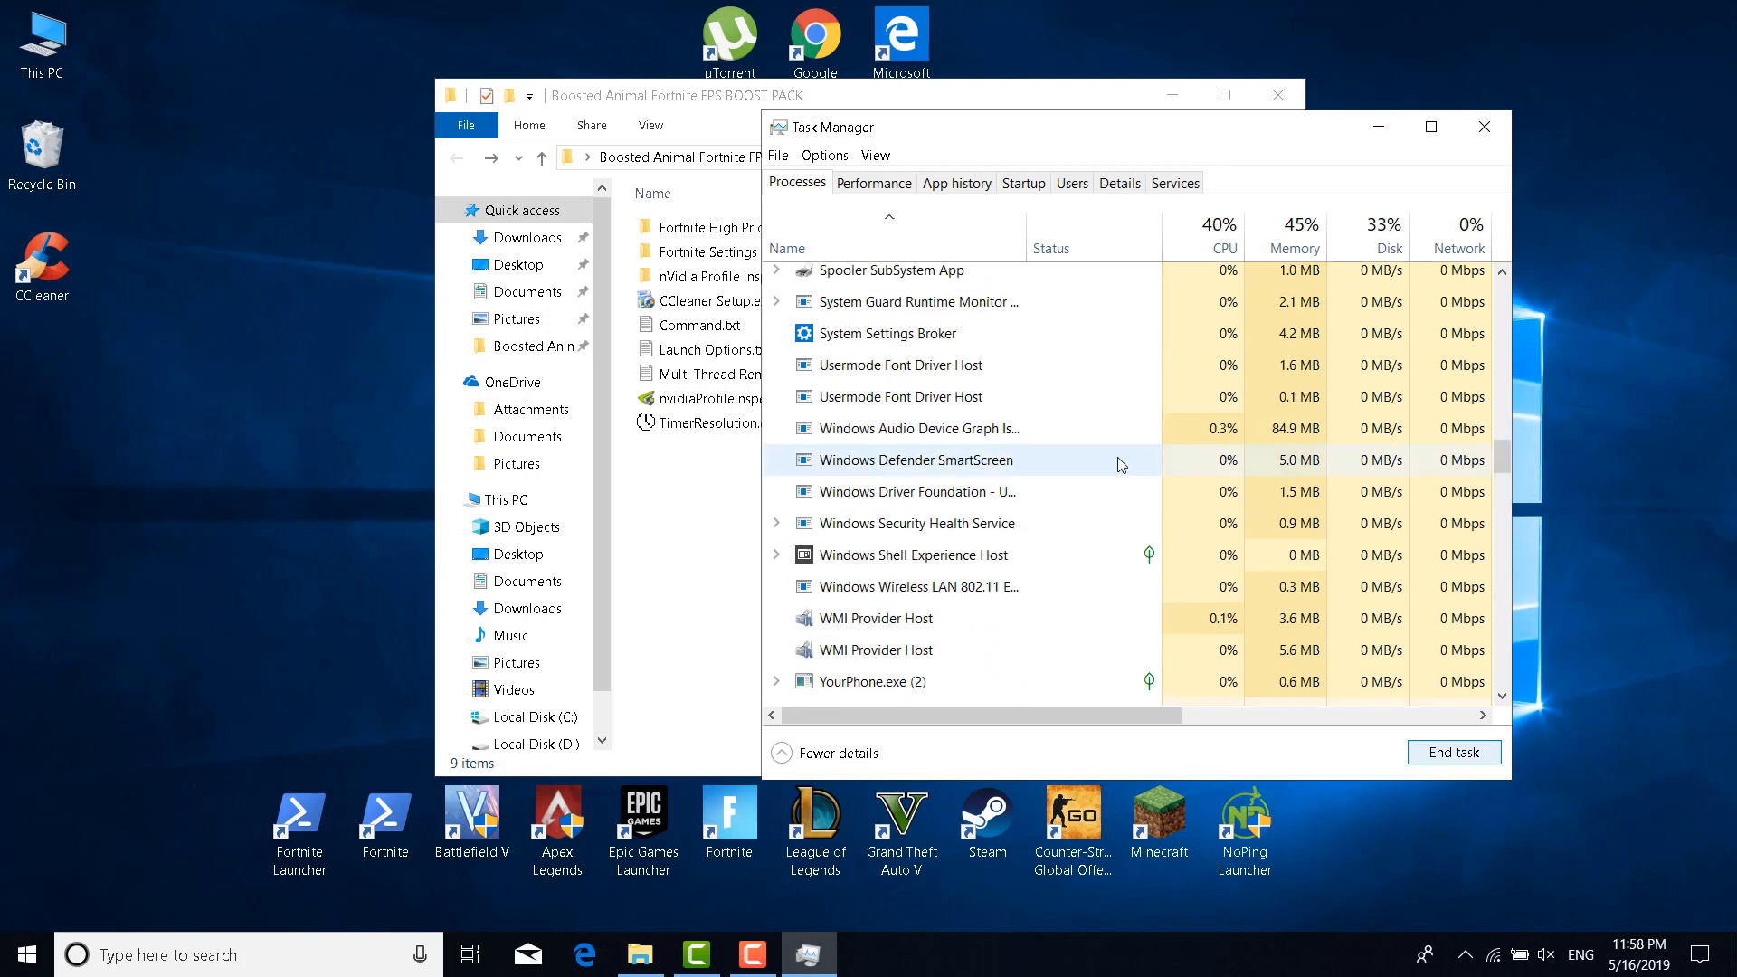
pyautogui.scroll(5, 1096, 457)
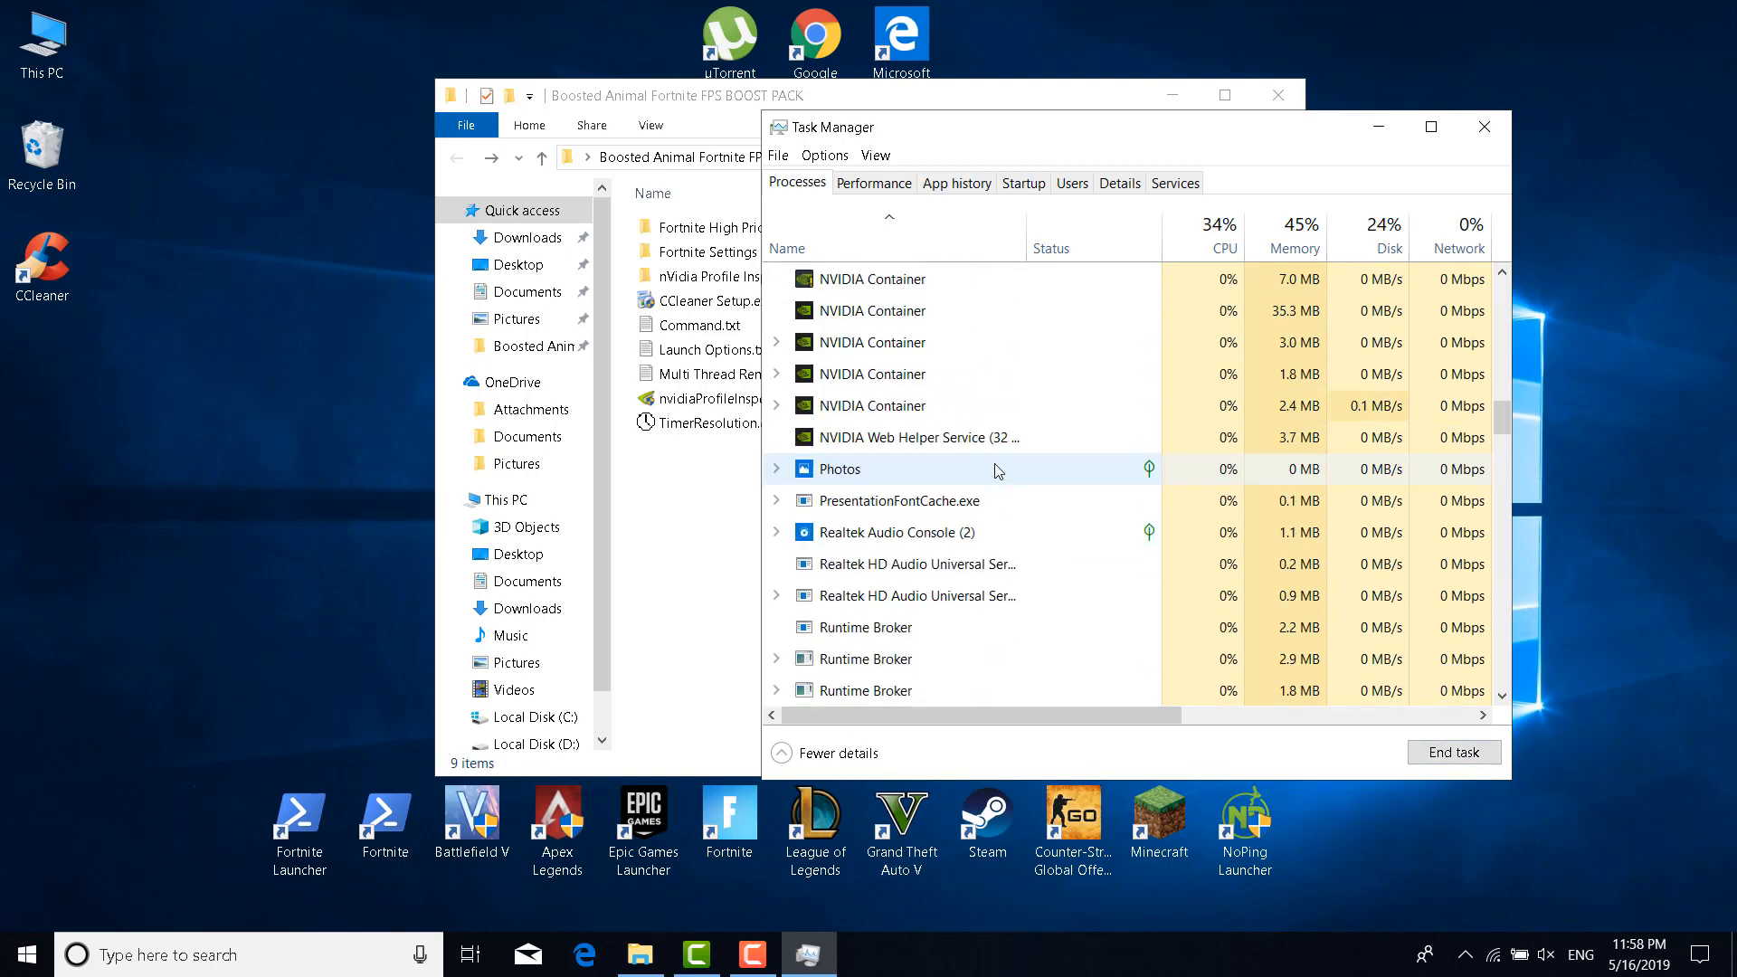
pyautogui.click(841, 468)
pyautogui.click(1454, 752)
pyautogui.scroll(3, 969, 616)
pyautogui.click(914, 320)
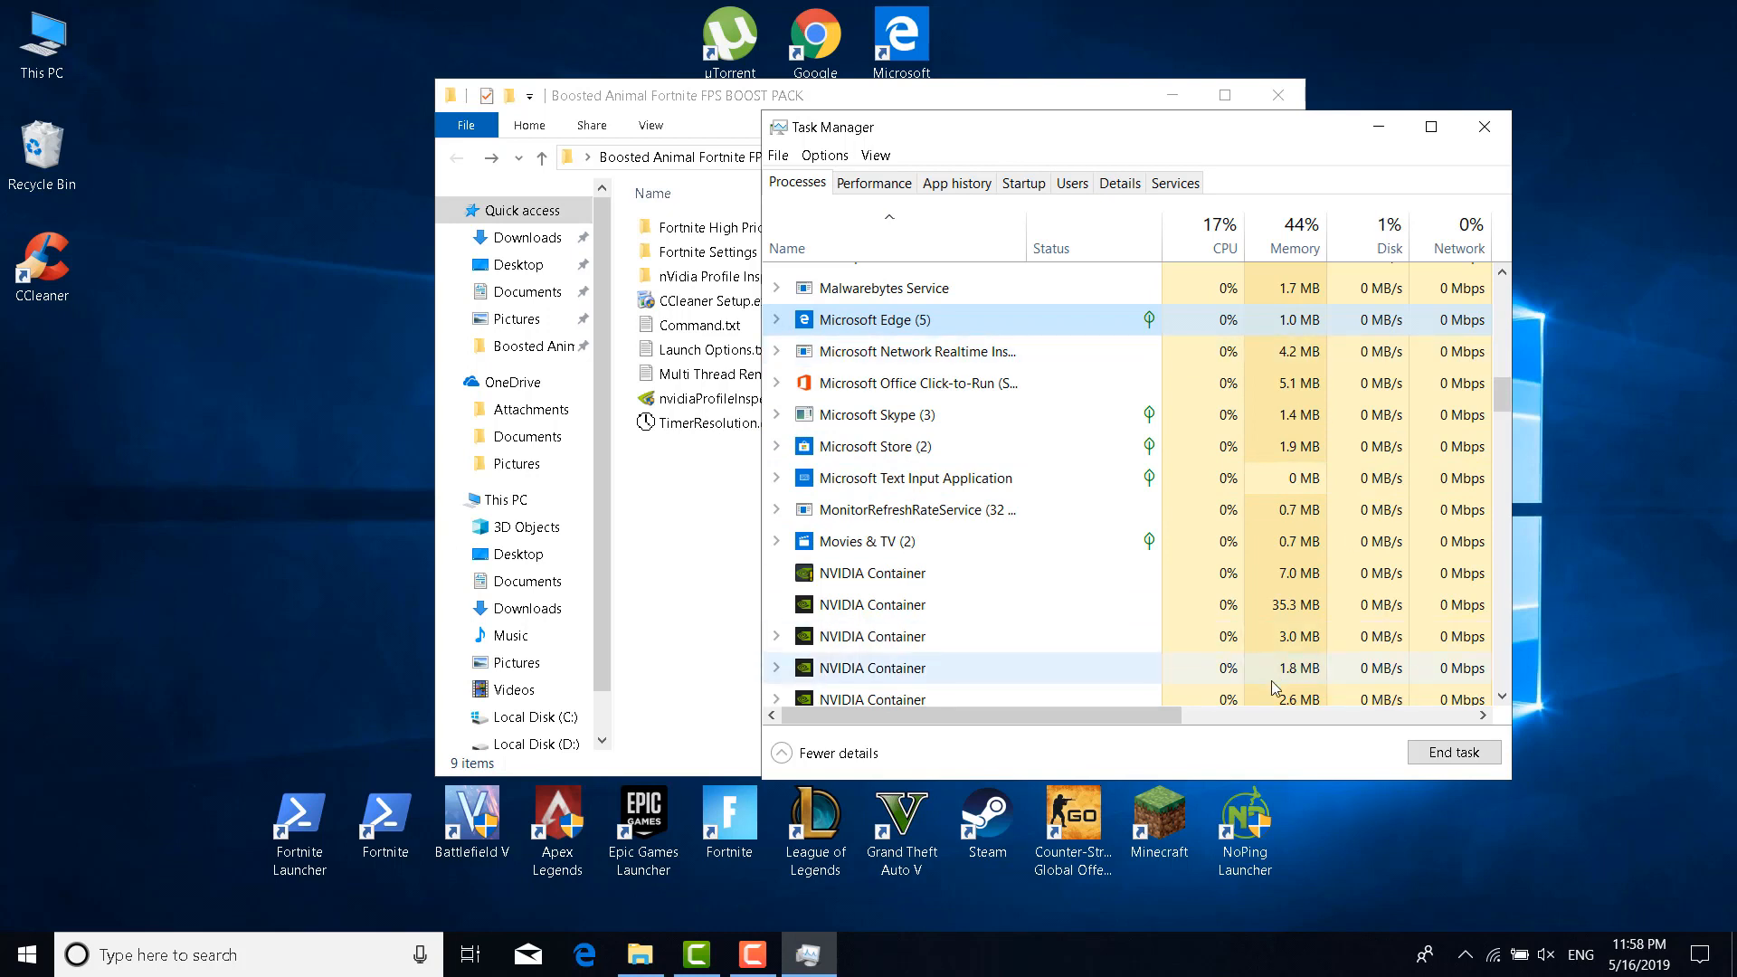
pyautogui.click(1484, 126)
pyautogui.click(883, 565)
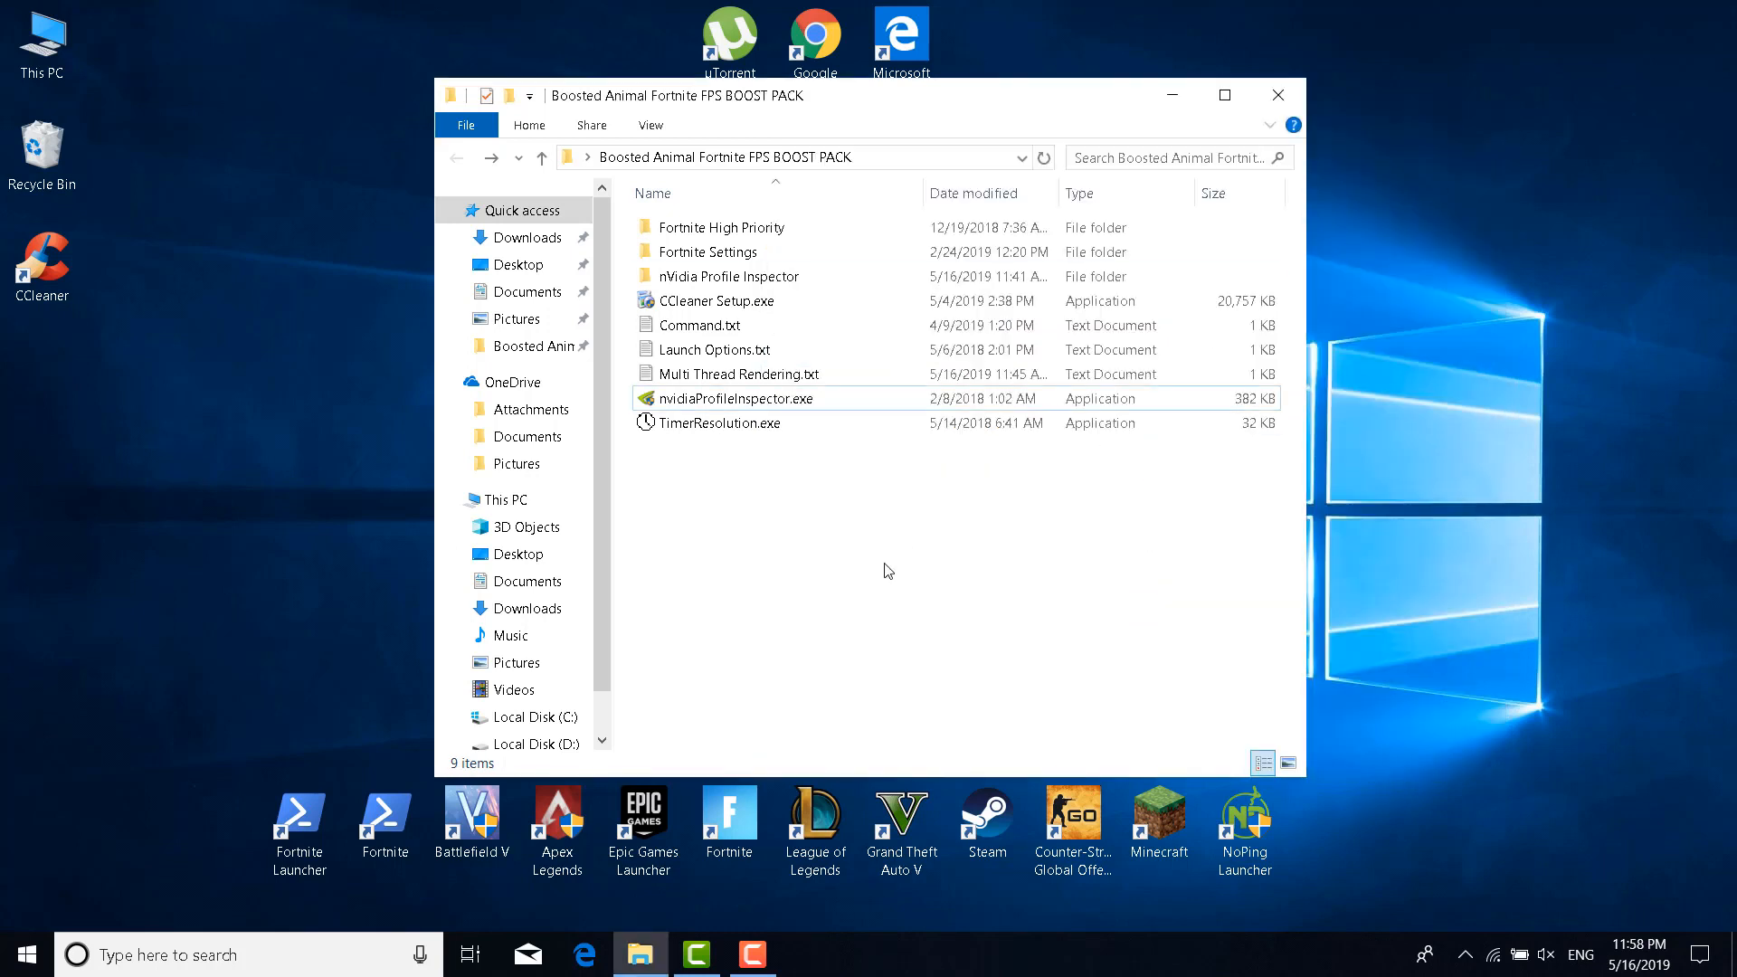
# Launch System Configuration via a 'System' search and open the Boot tab's Advanced options
pyautogui.click(279, 956)
pyautogui.write('System')
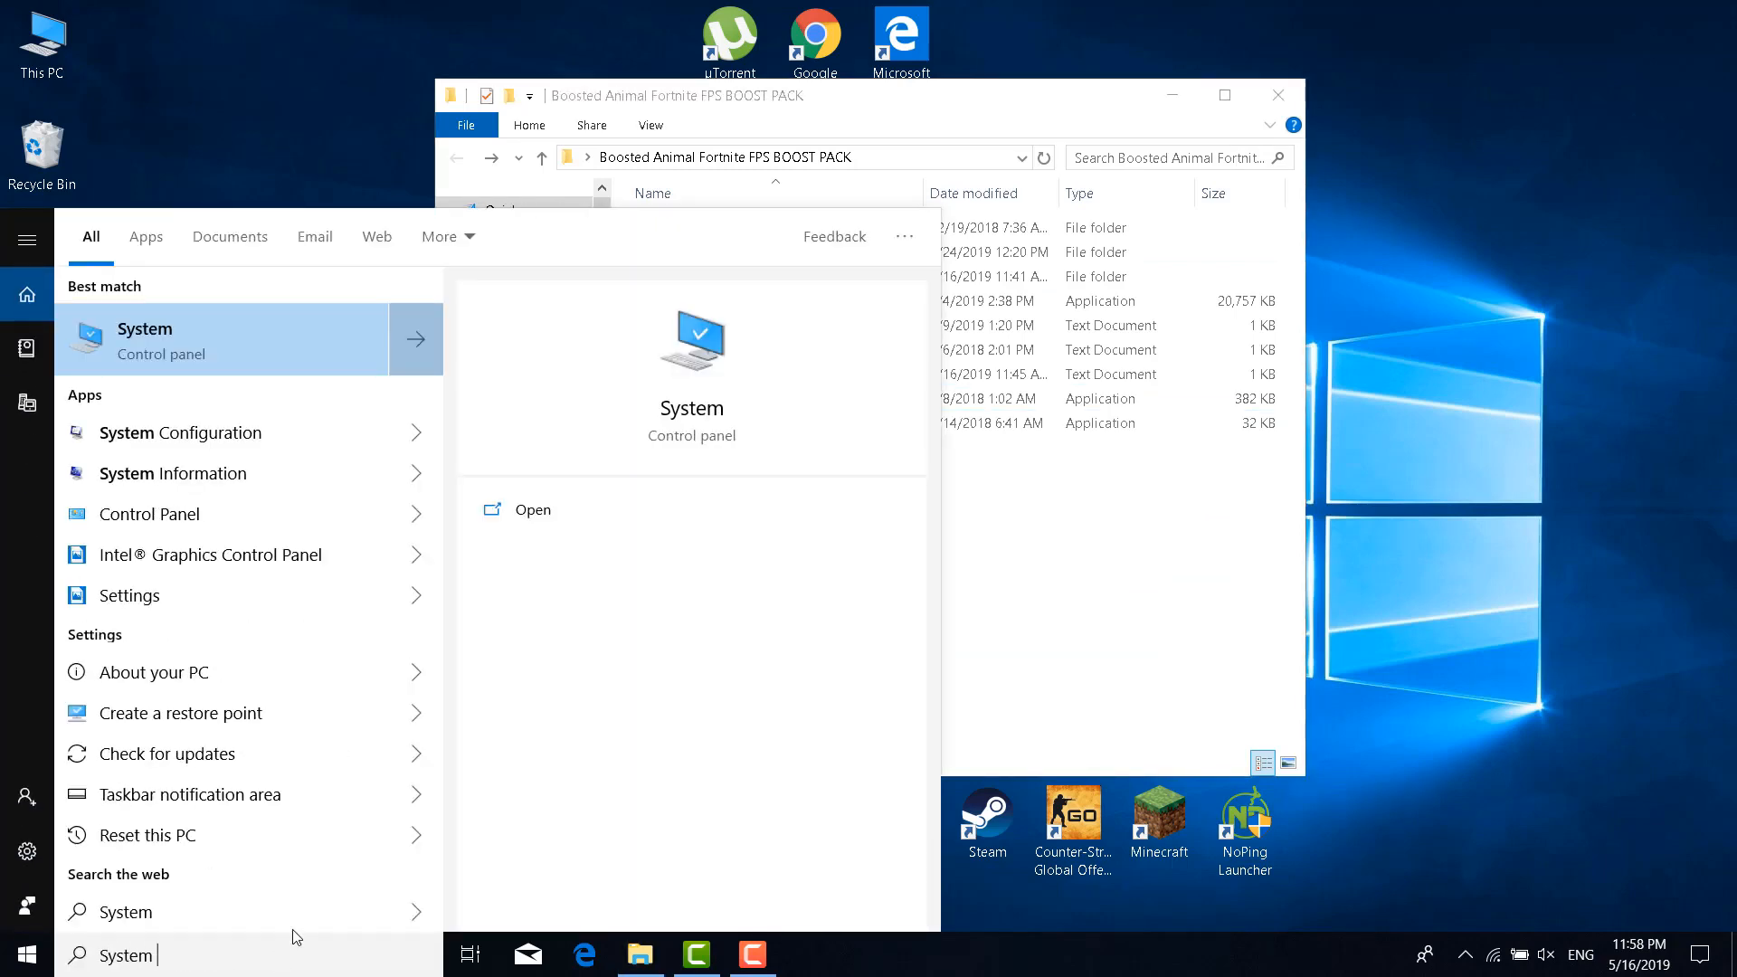
pyautogui.click(282, 434)
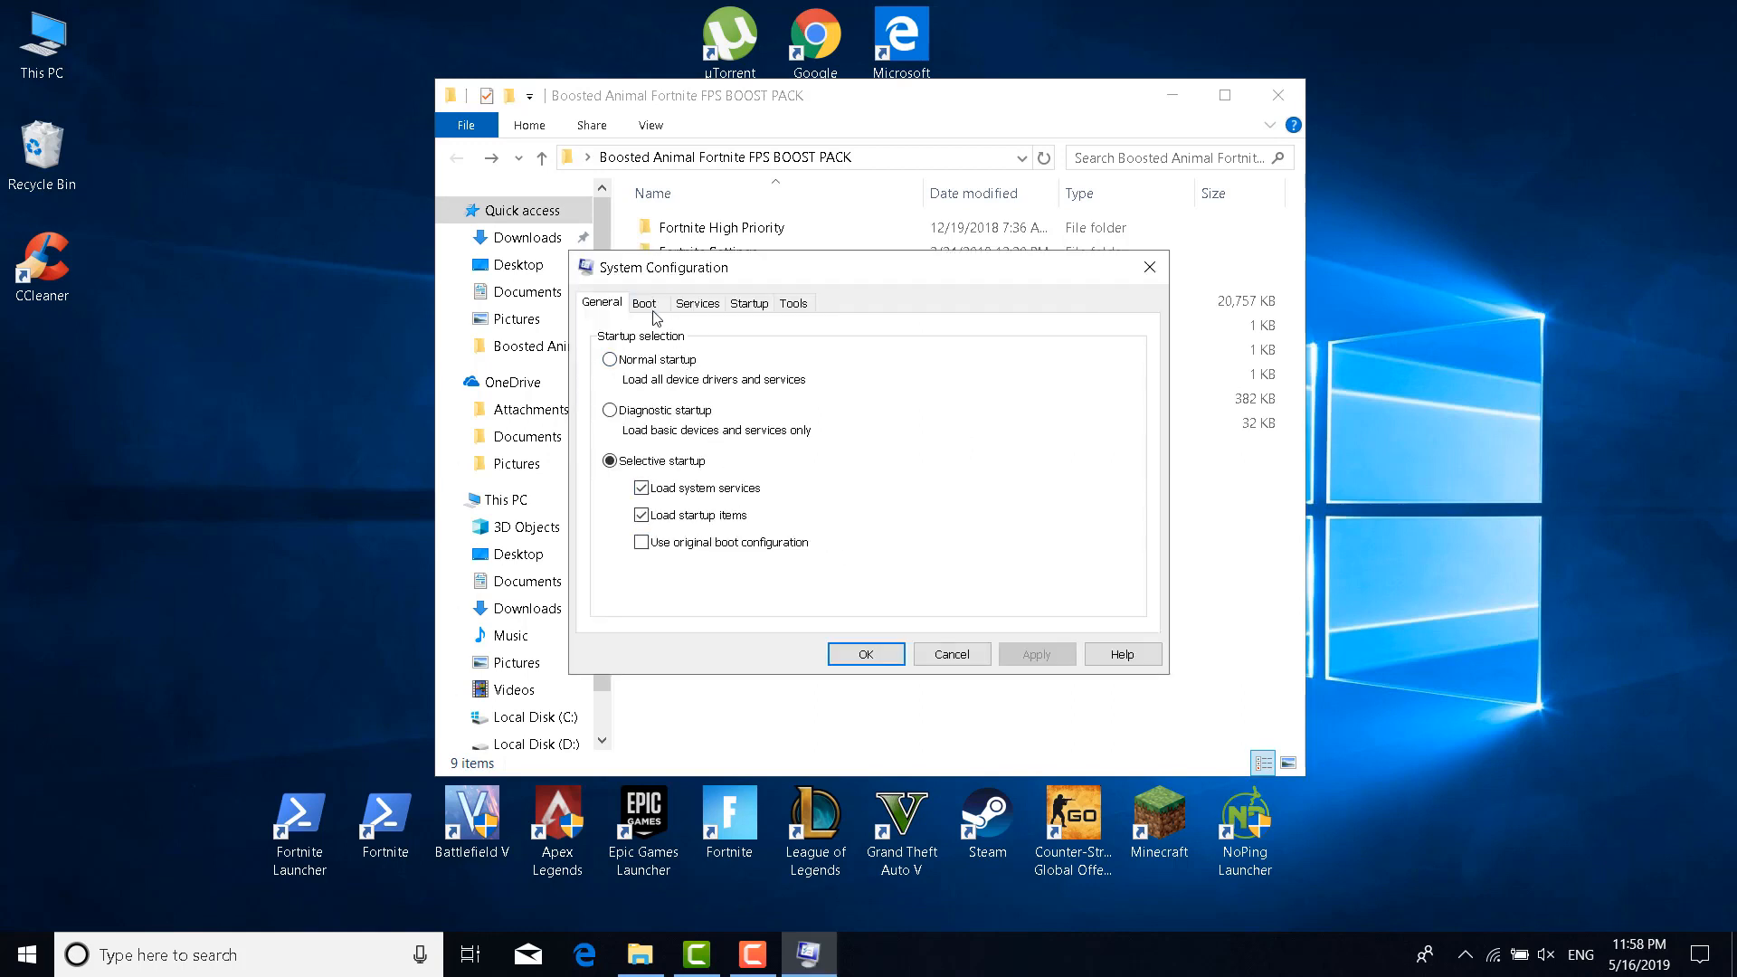
pyautogui.click(646, 304)
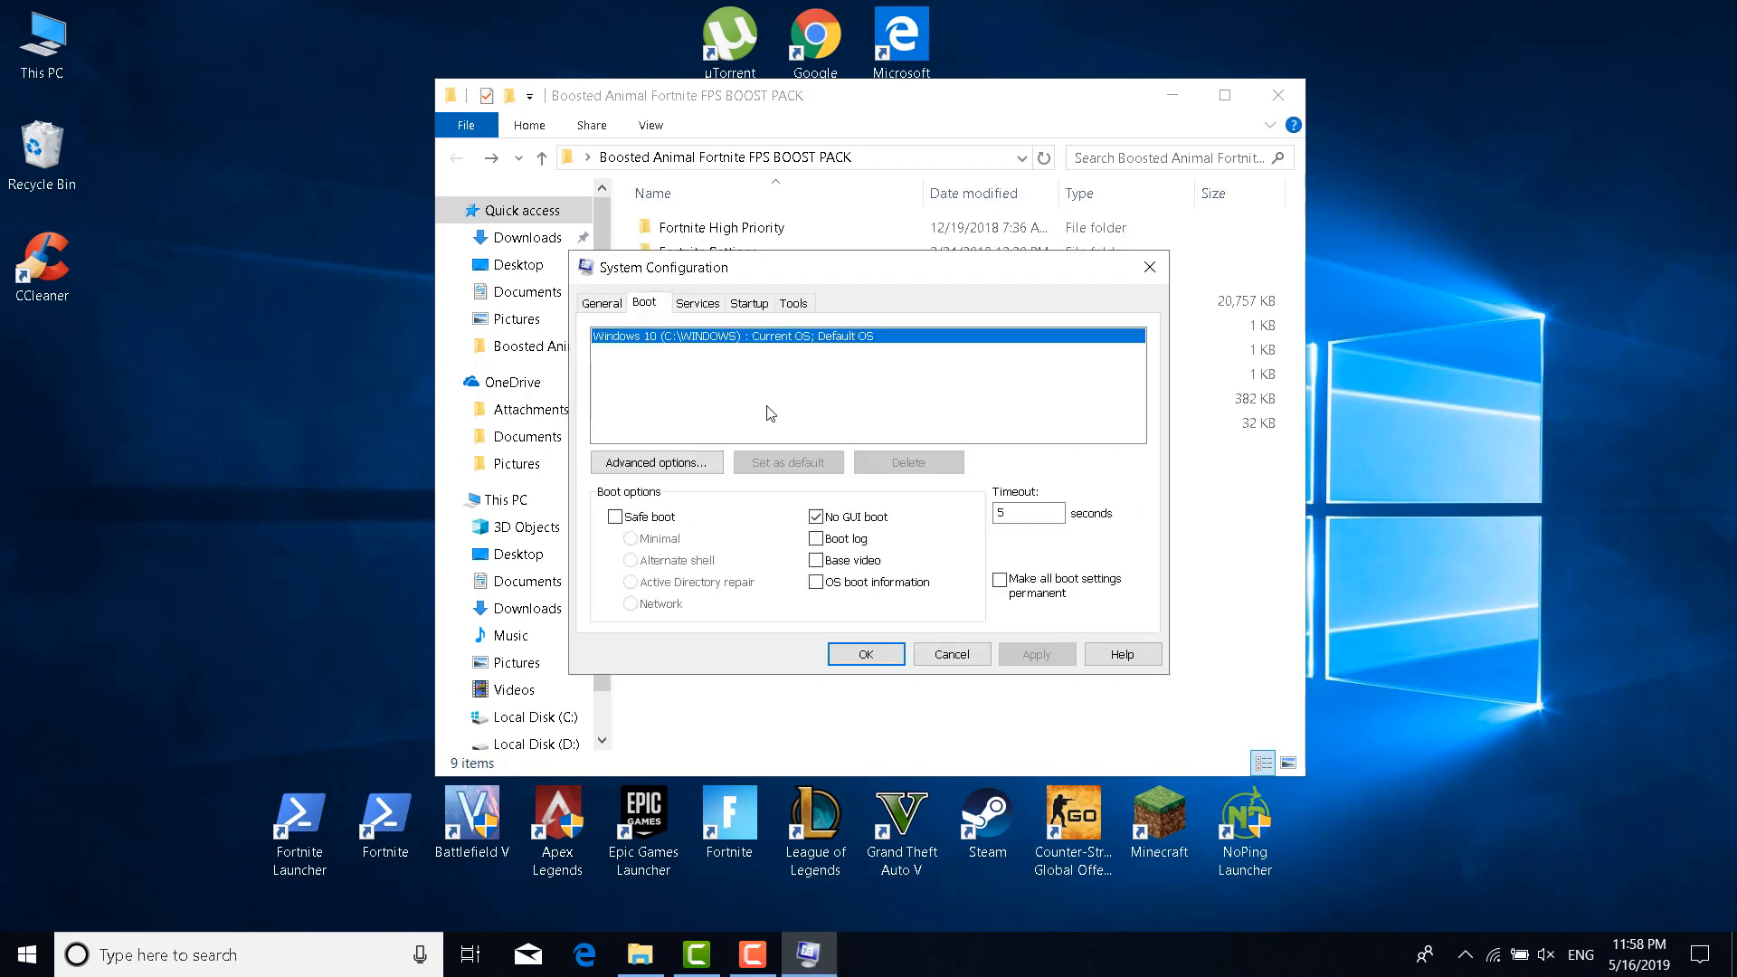
pyautogui.click(697, 461)
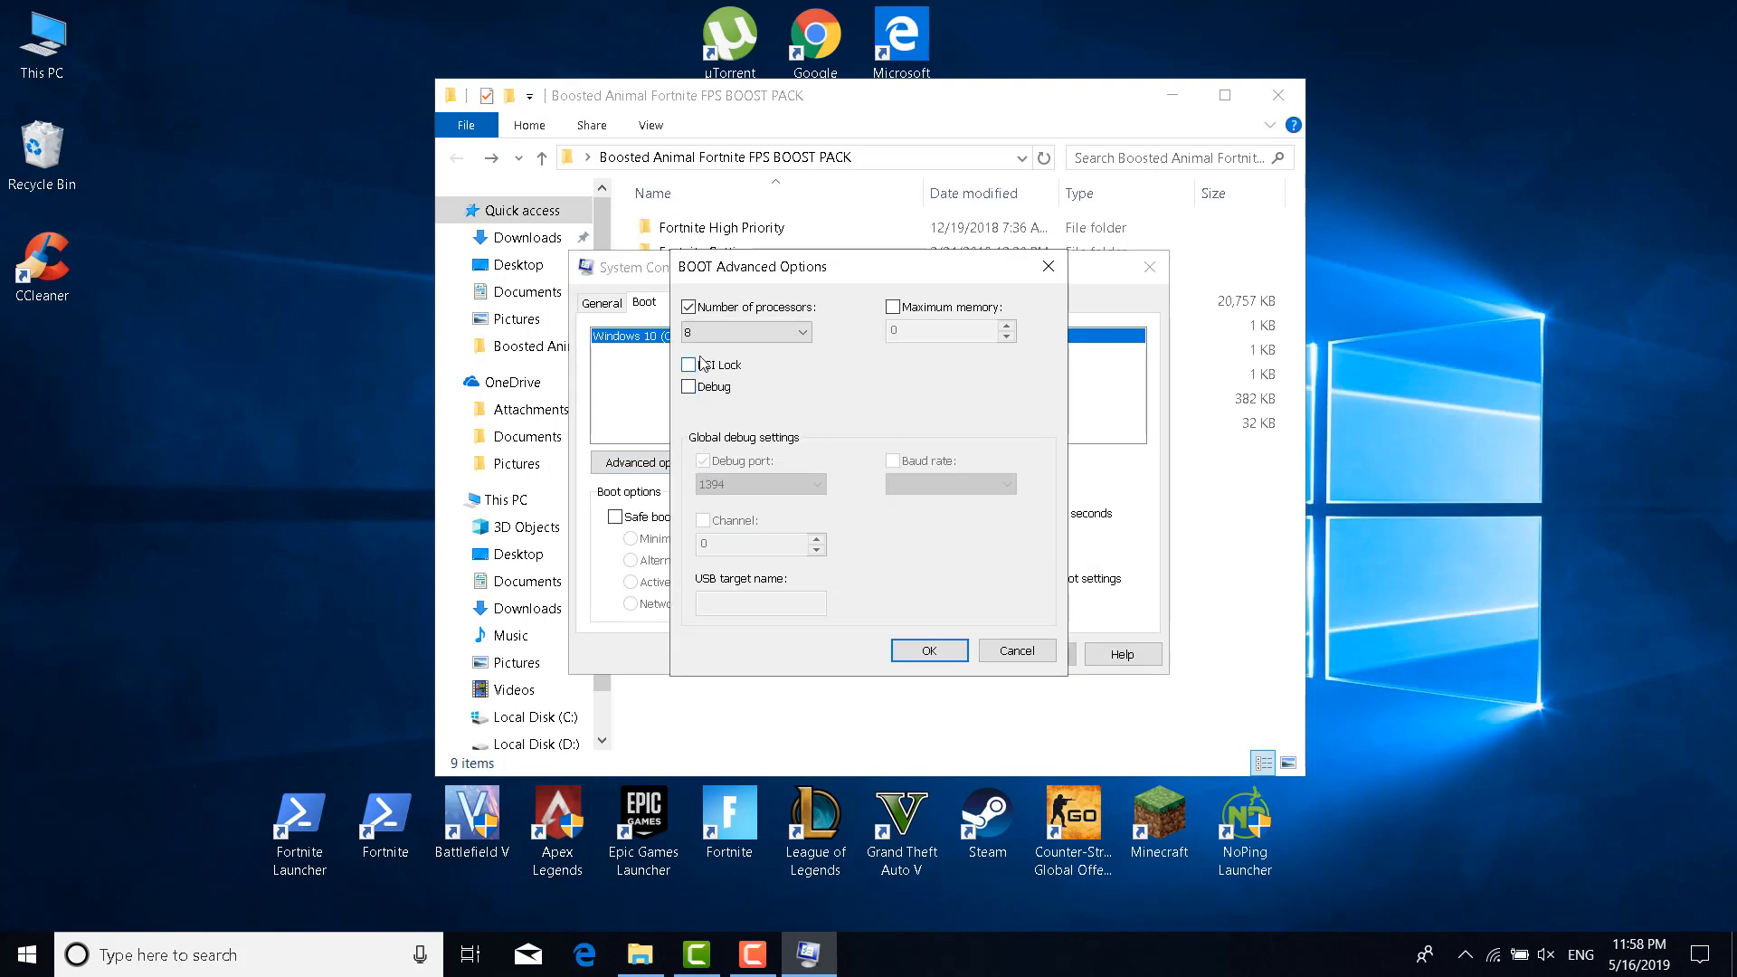
# Keep Number of processors ticked at 8 and confirm the BOOT Advanced Options
pyautogui.click(691, 311)
pyautogui.click(691, 311)
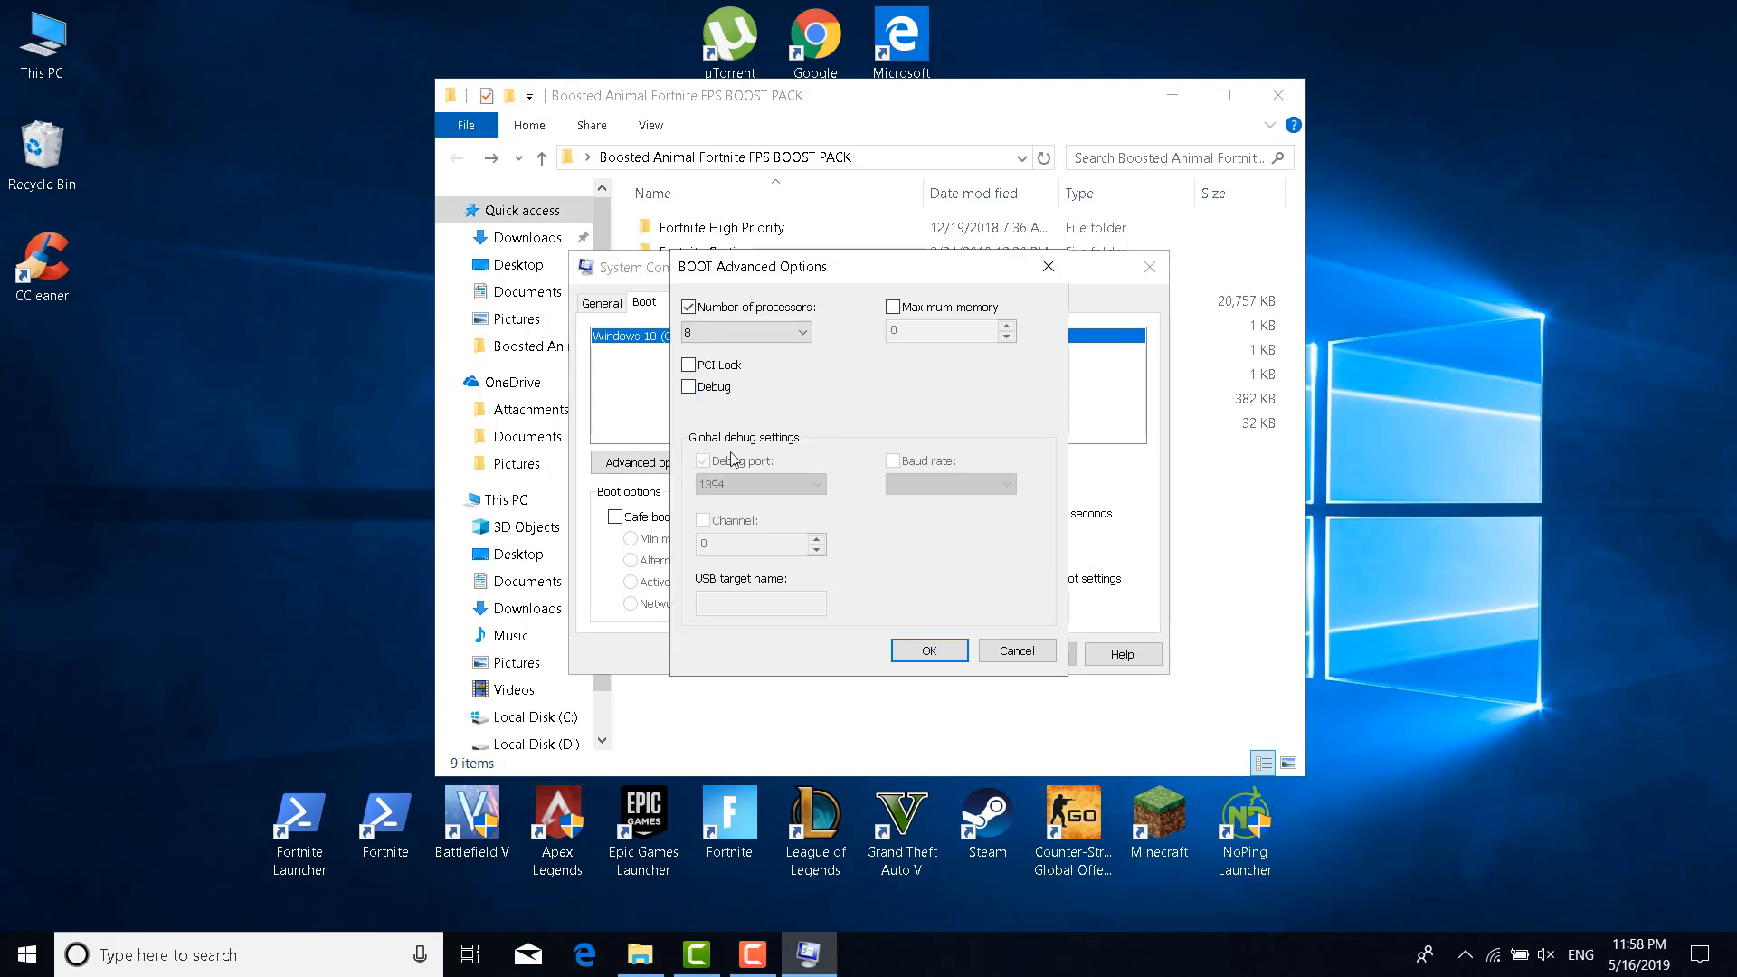
pyautogui.click(785, 337)
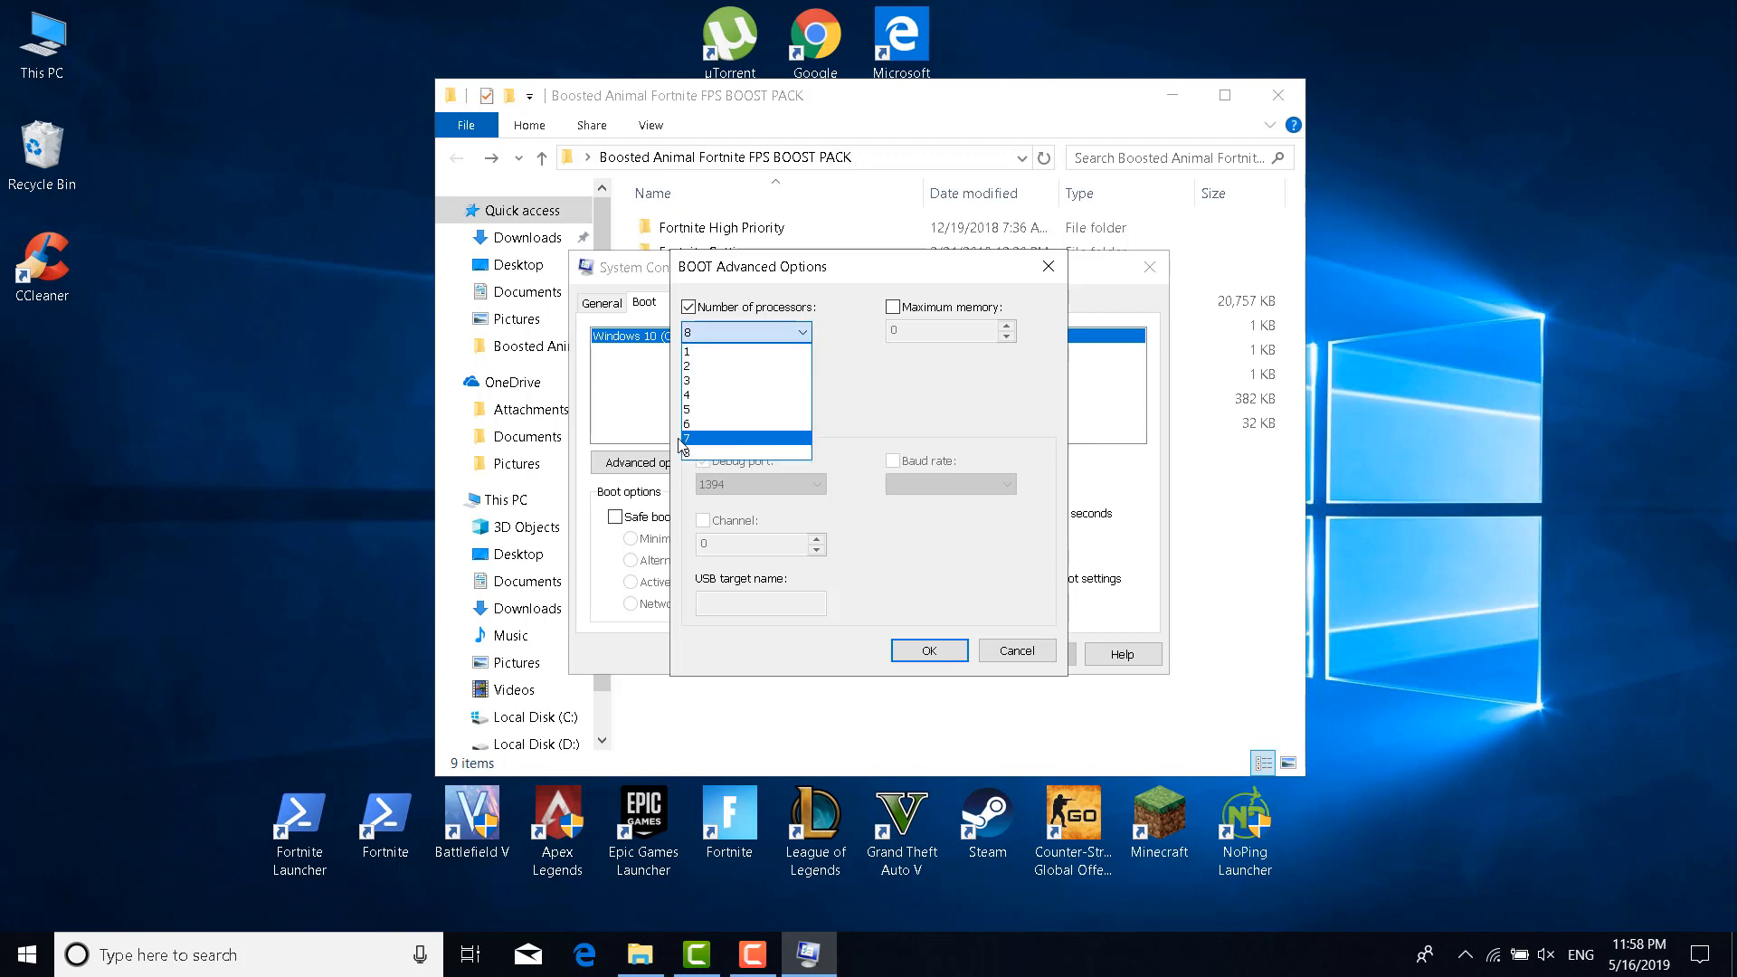
pyautogui.click(704, 452)
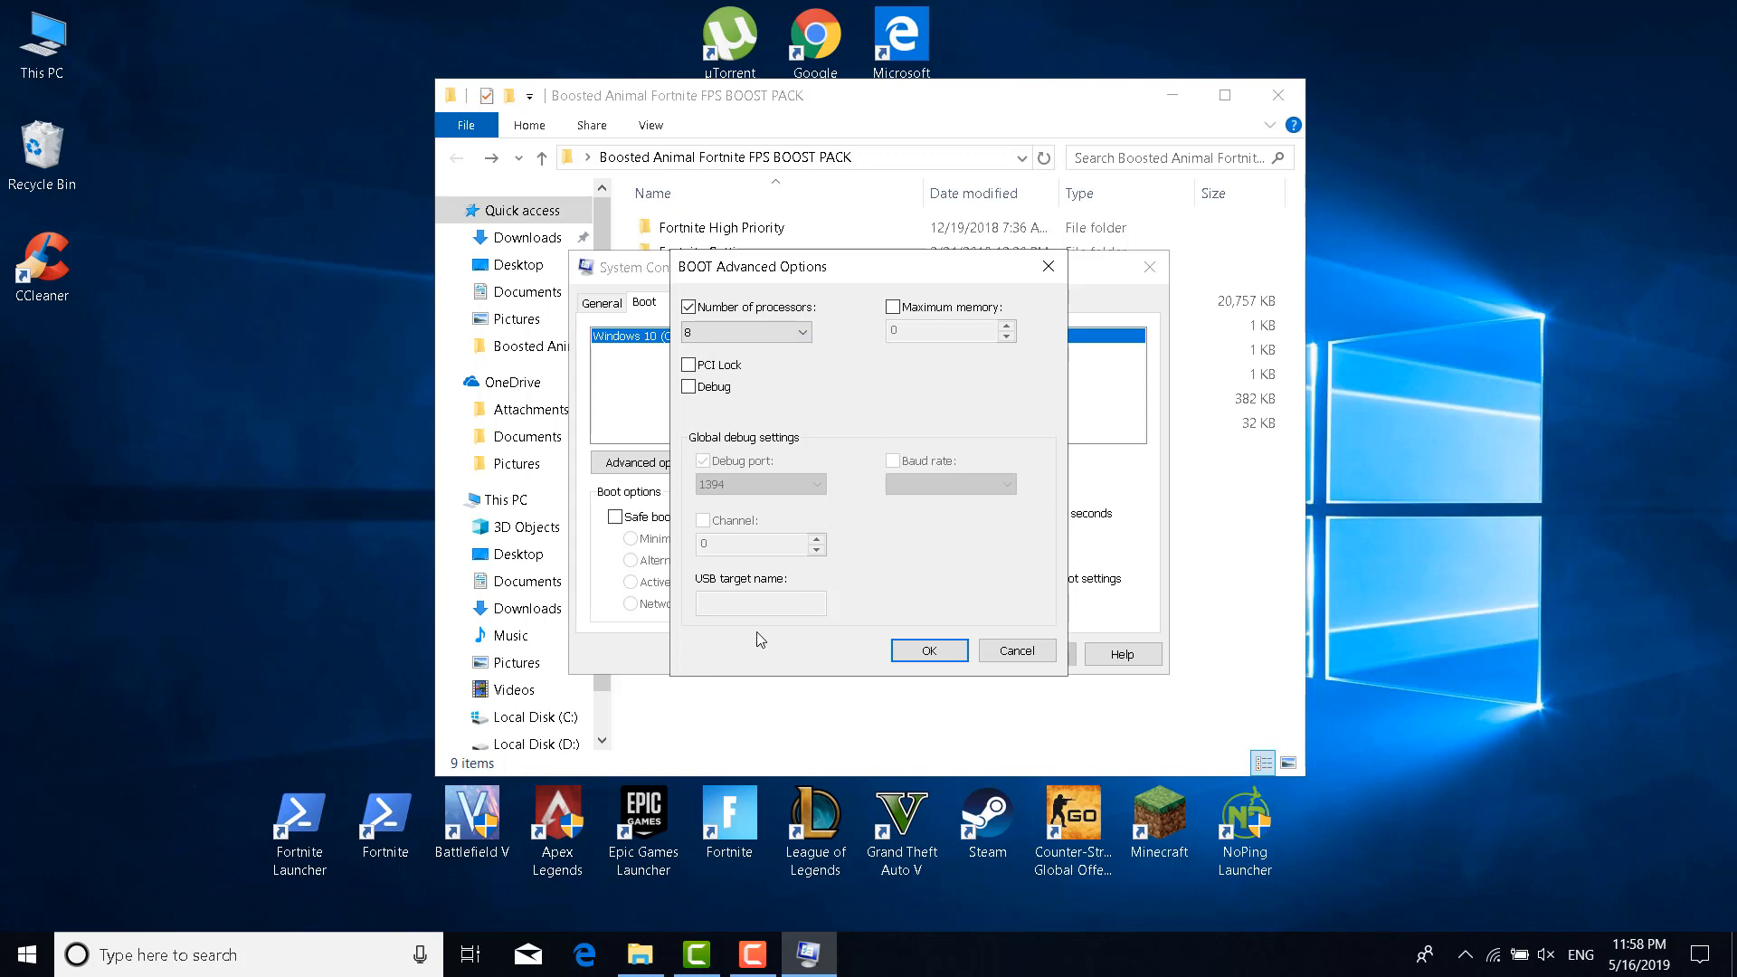
pyautogui.click(924, 650)
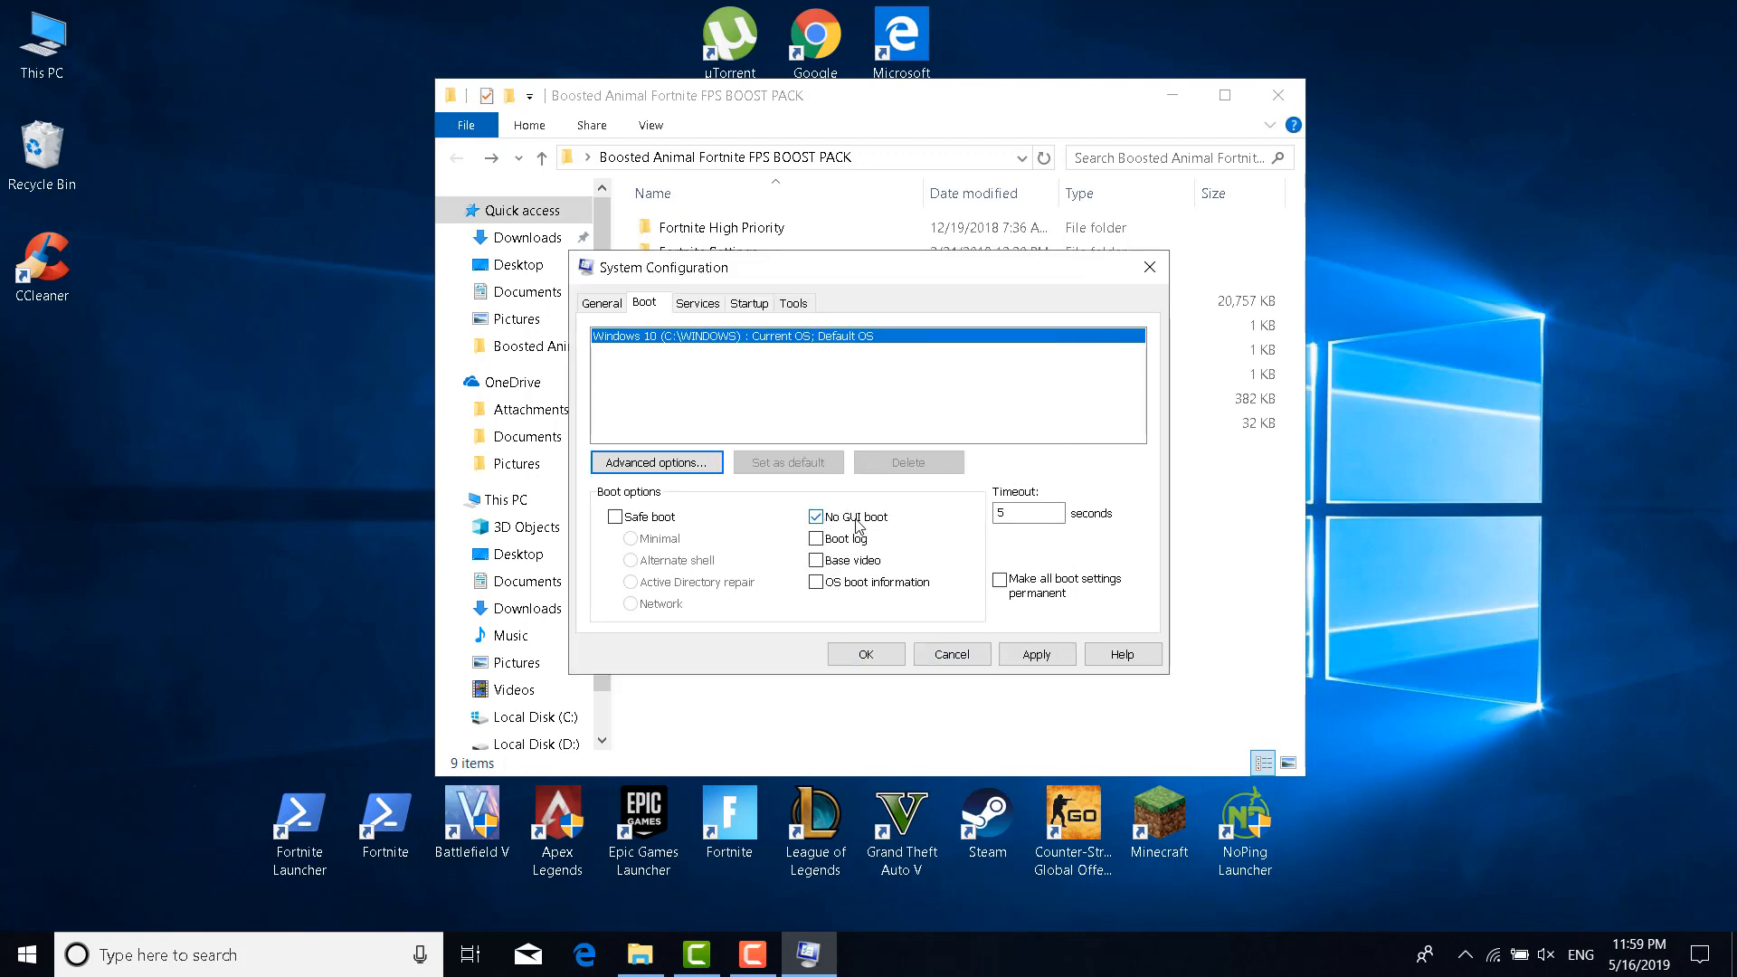
# Keep No GUI boot ticked and Timeout at 5, apply, and exit without restarting
pyautogui.click(816, 525)
pyautogui.click(816, 523)
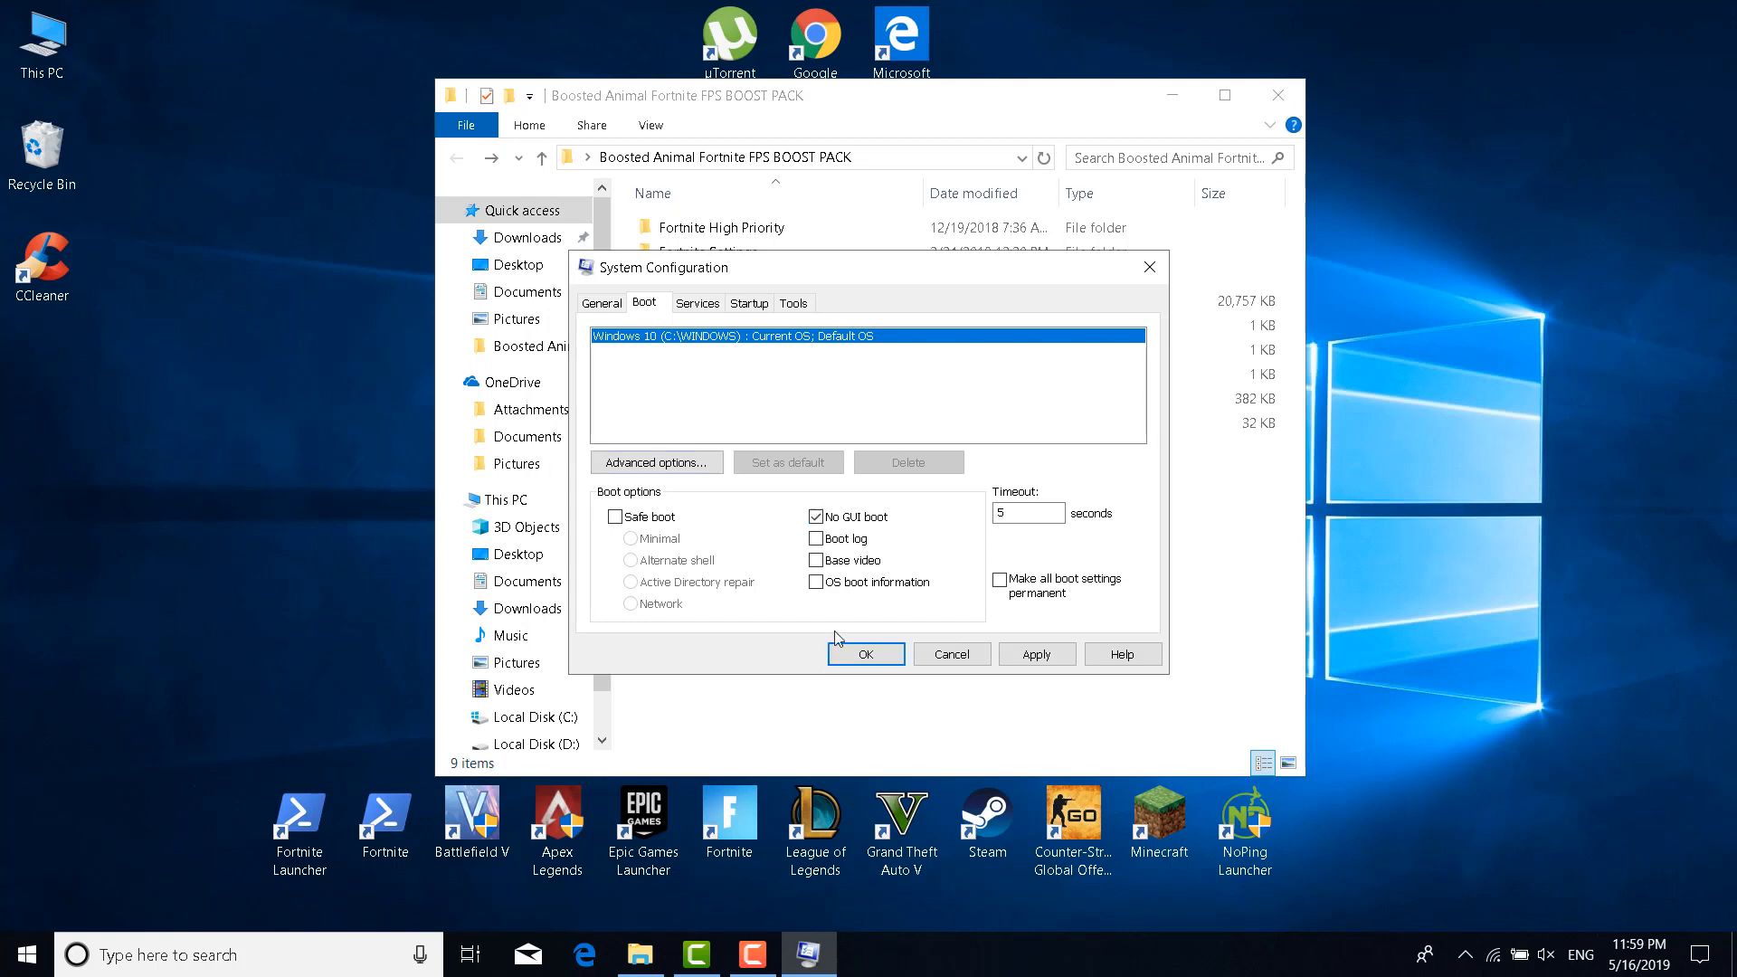
pyautogui.doubleClick(1029, 521)
pyautogui.click(1055, 653)
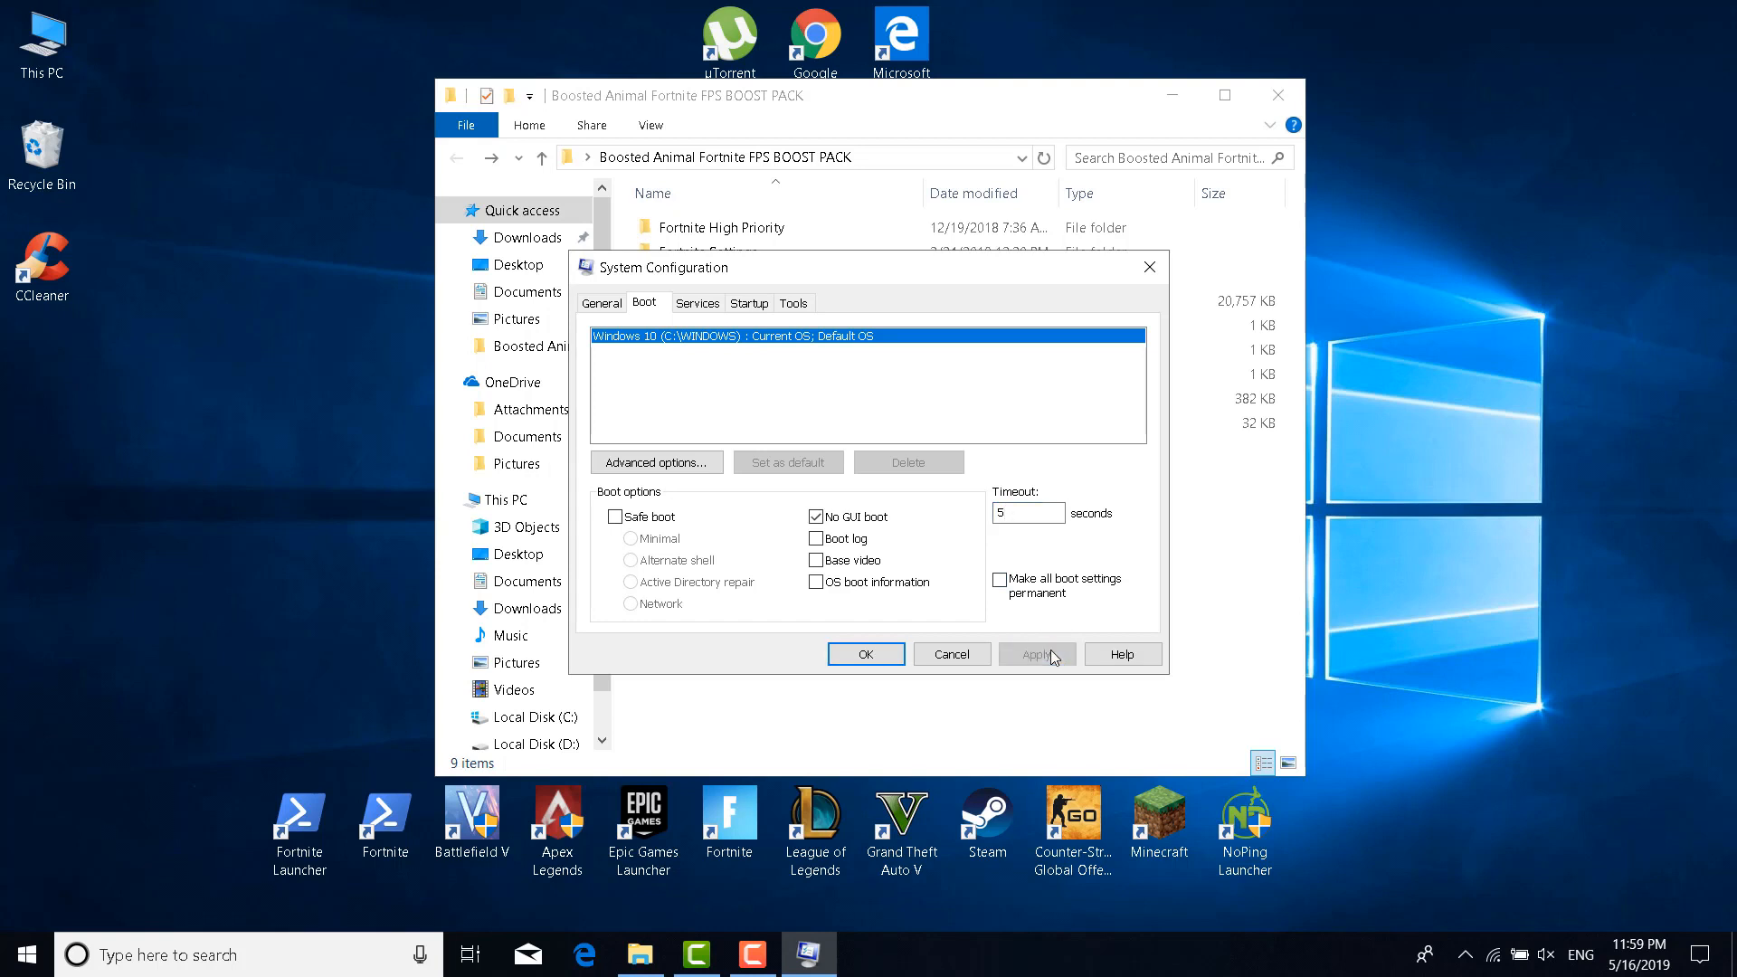
pyautogui.click(861, 659)
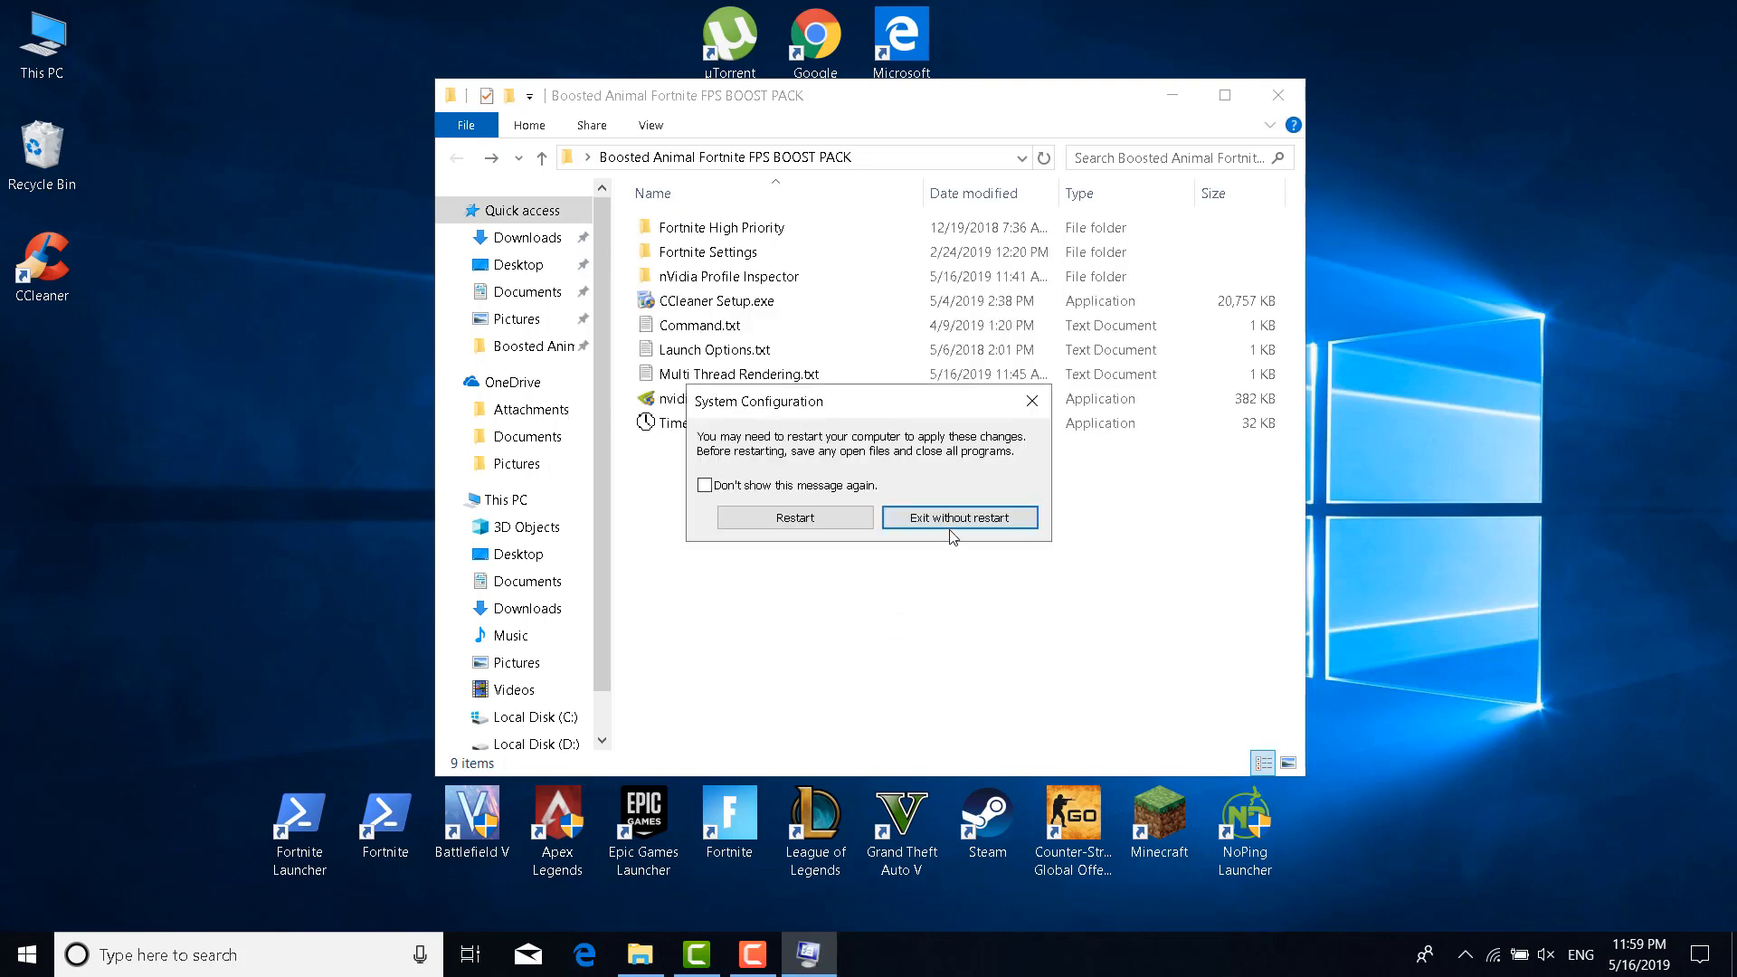
pyautogui.click(993, 534)
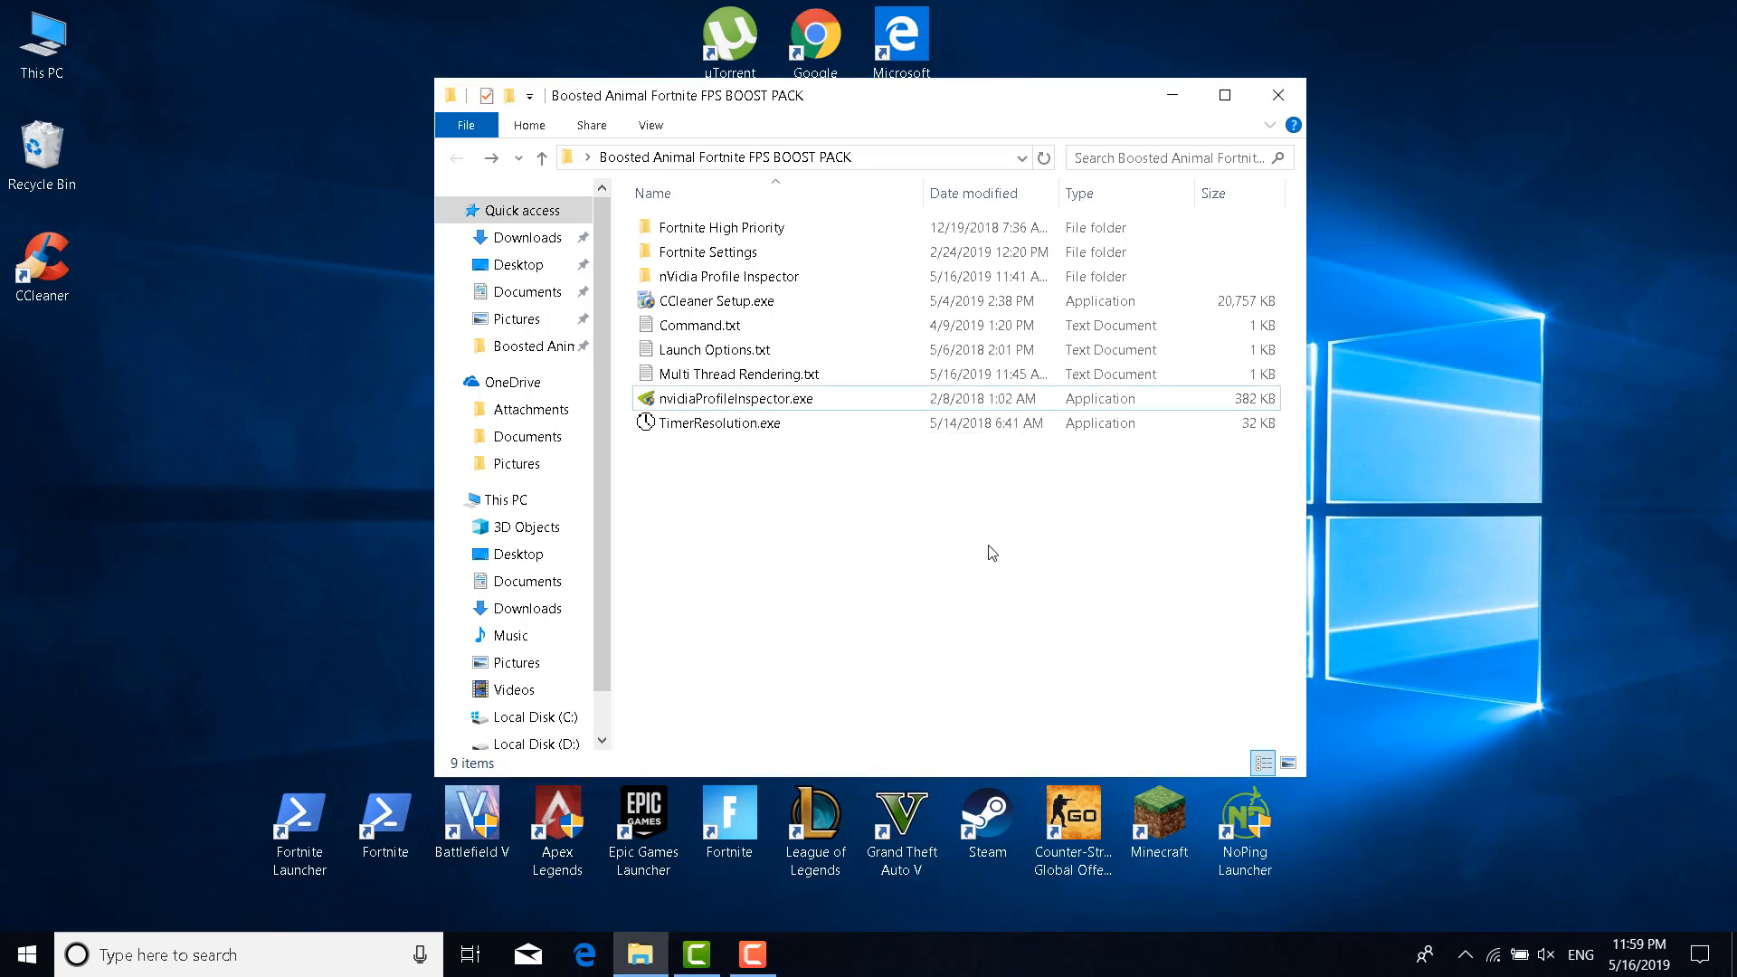
pyautogui.click(335, 957)
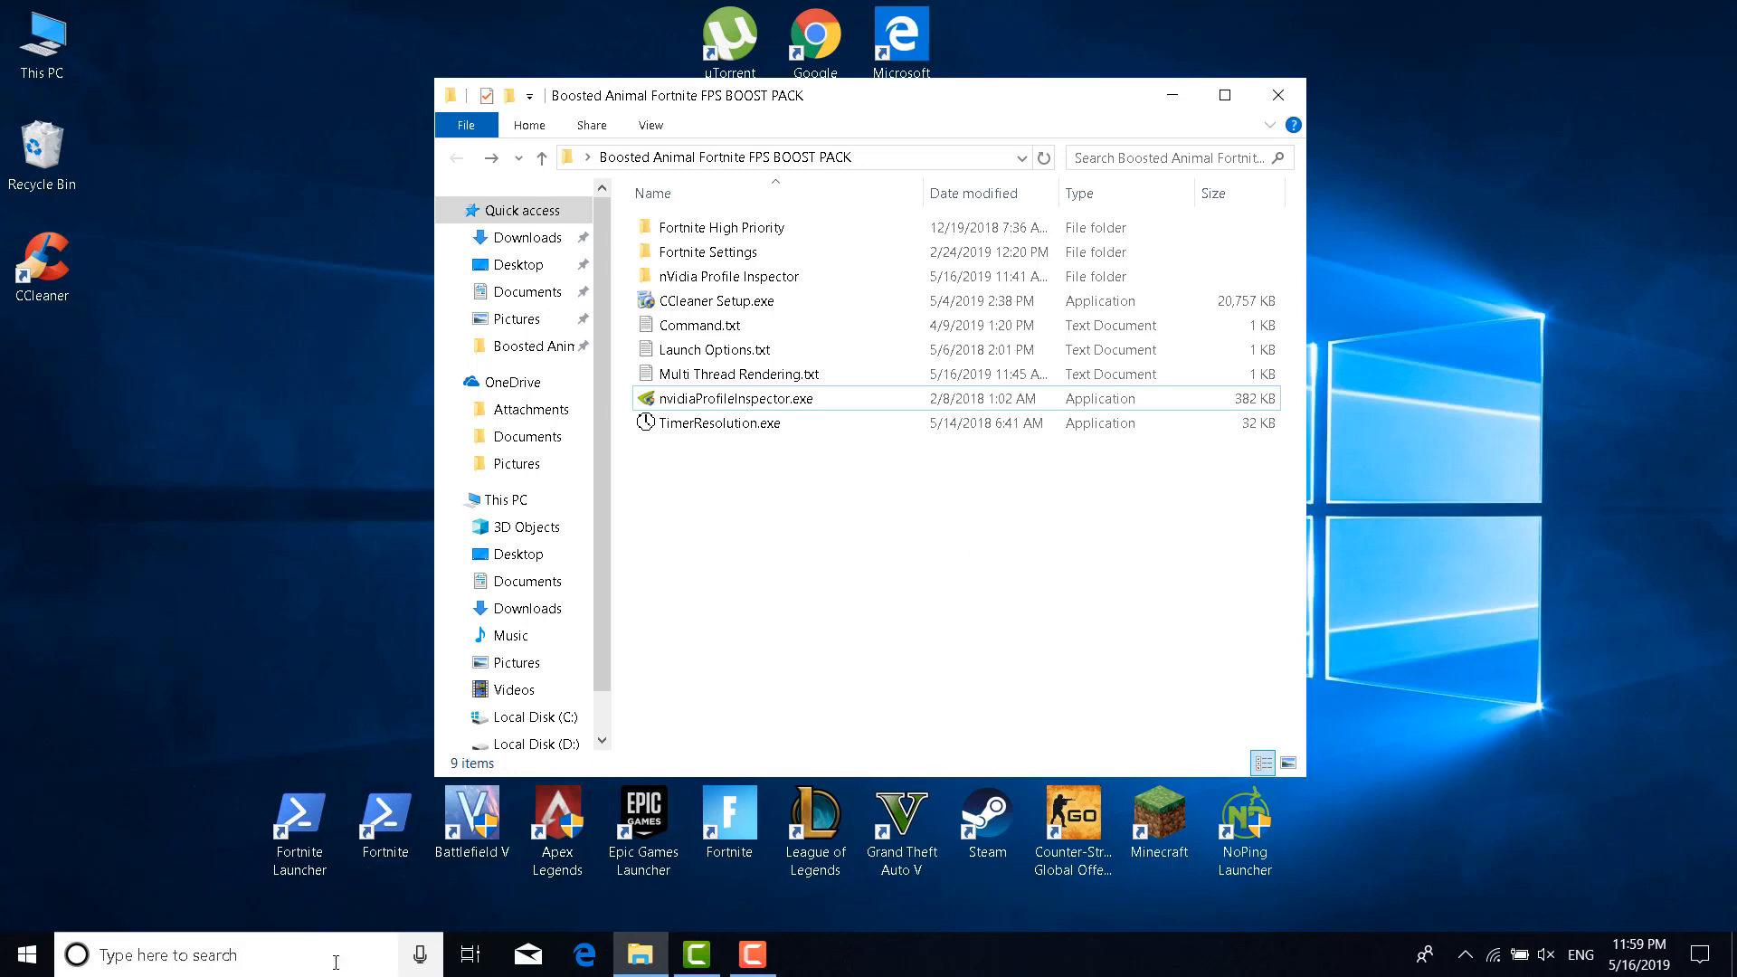
# Launch Registry Editor from a 'regedit' search and expand HKEY_LOCAL_MACHINE\SOFTWARE
pyautogui.write('reged')
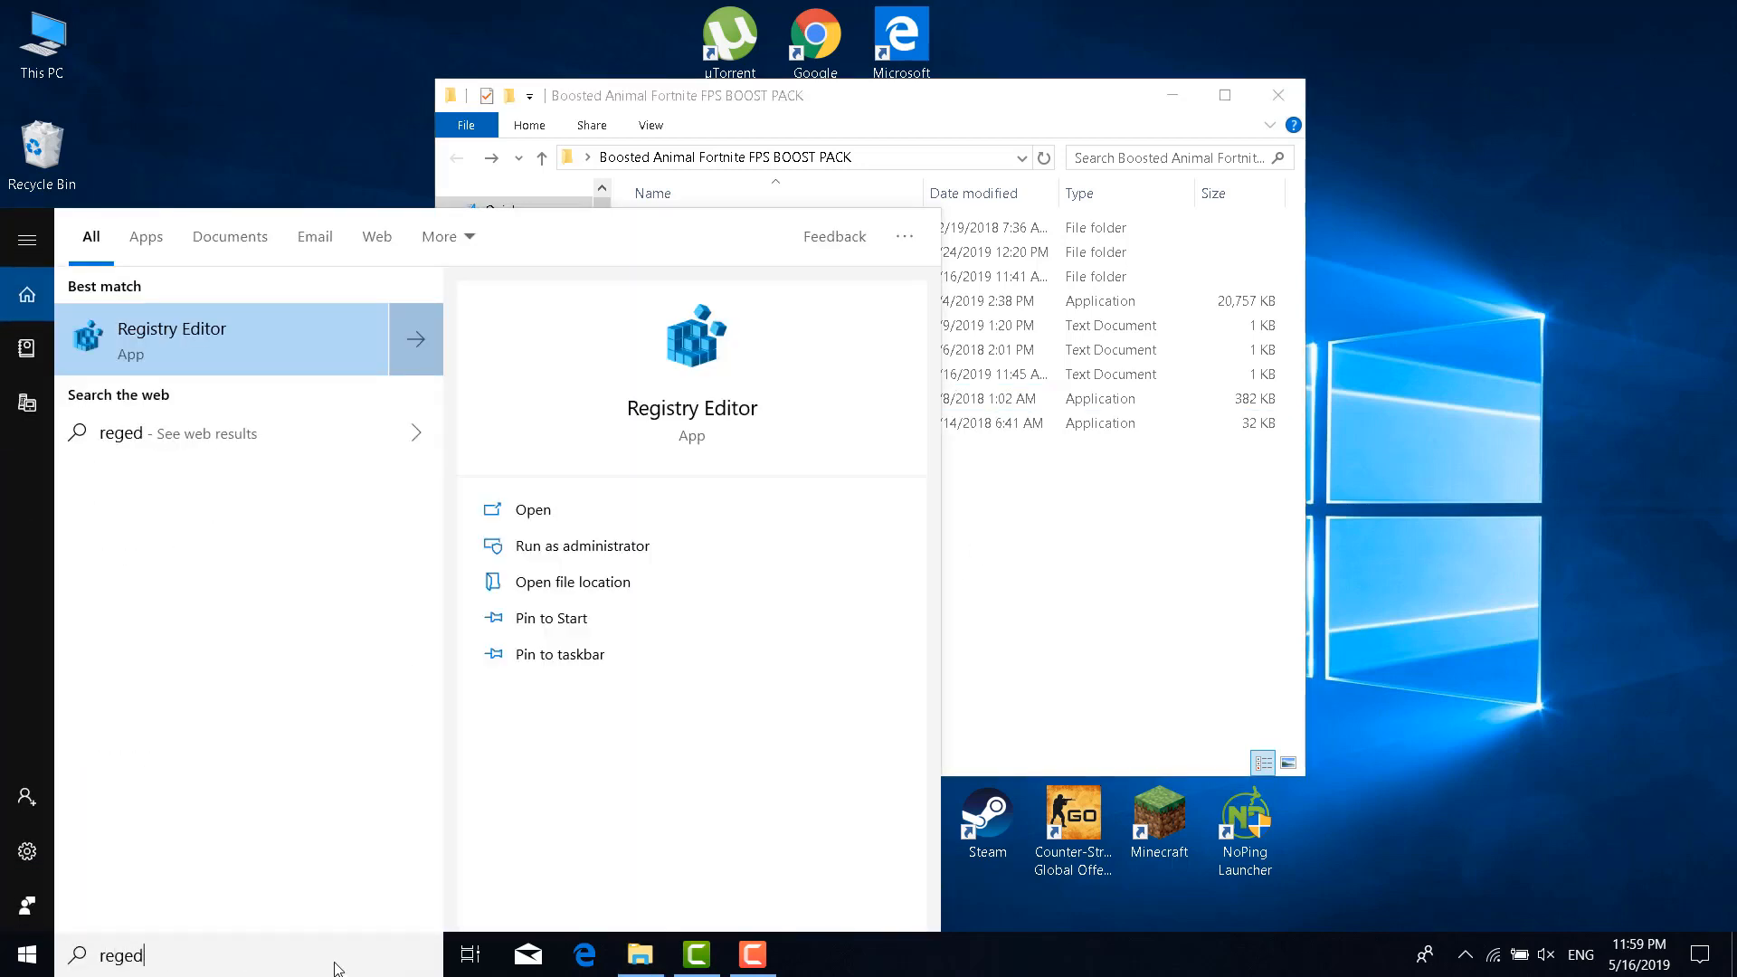
pyautogui.write('it')
pyautogui.click(369, 378)
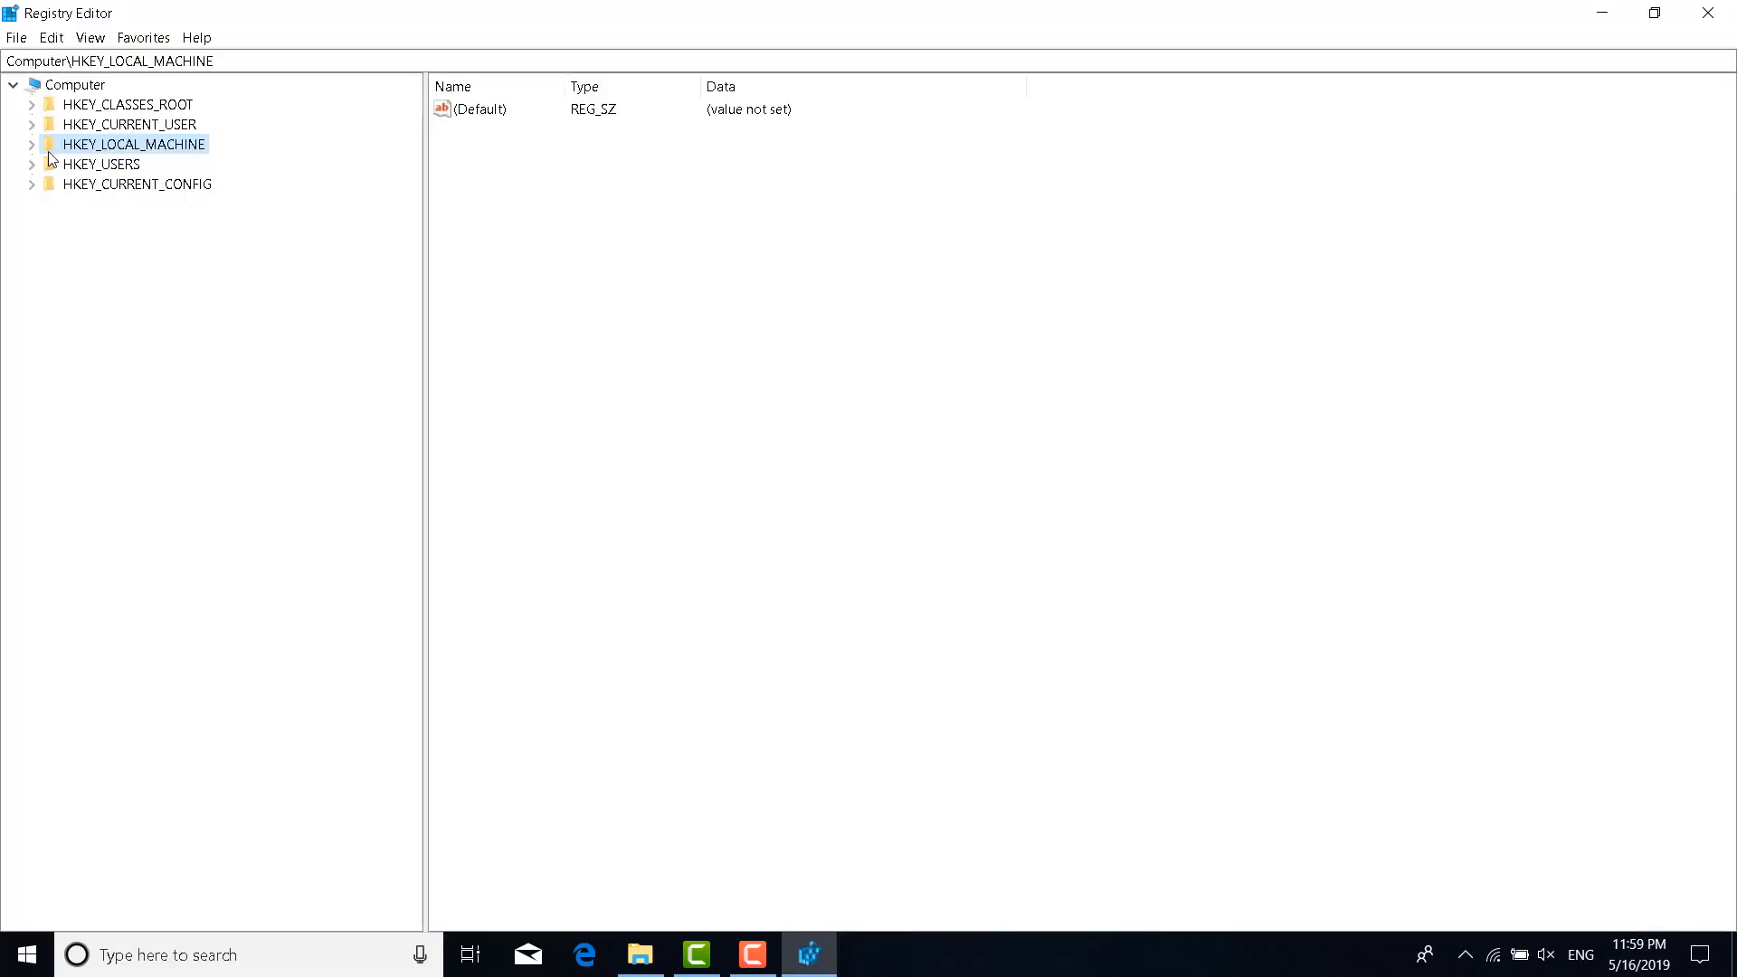
pyautogui.click(31, 144)
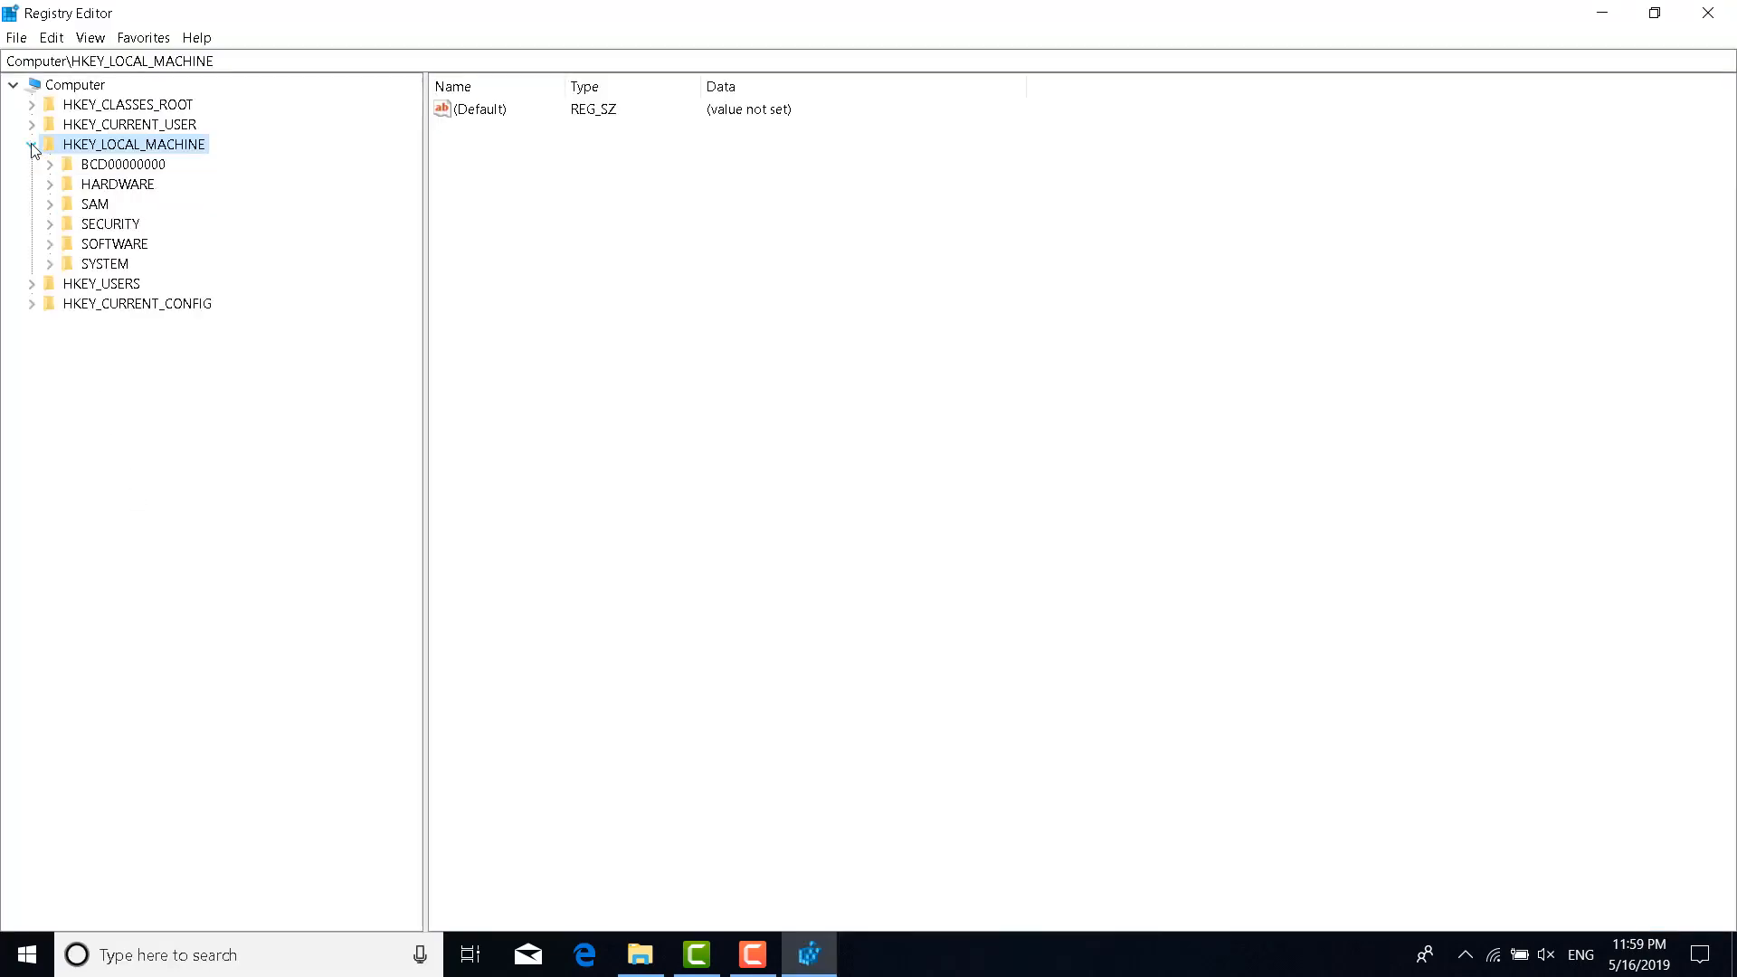
pyautogui.click(50, 246)
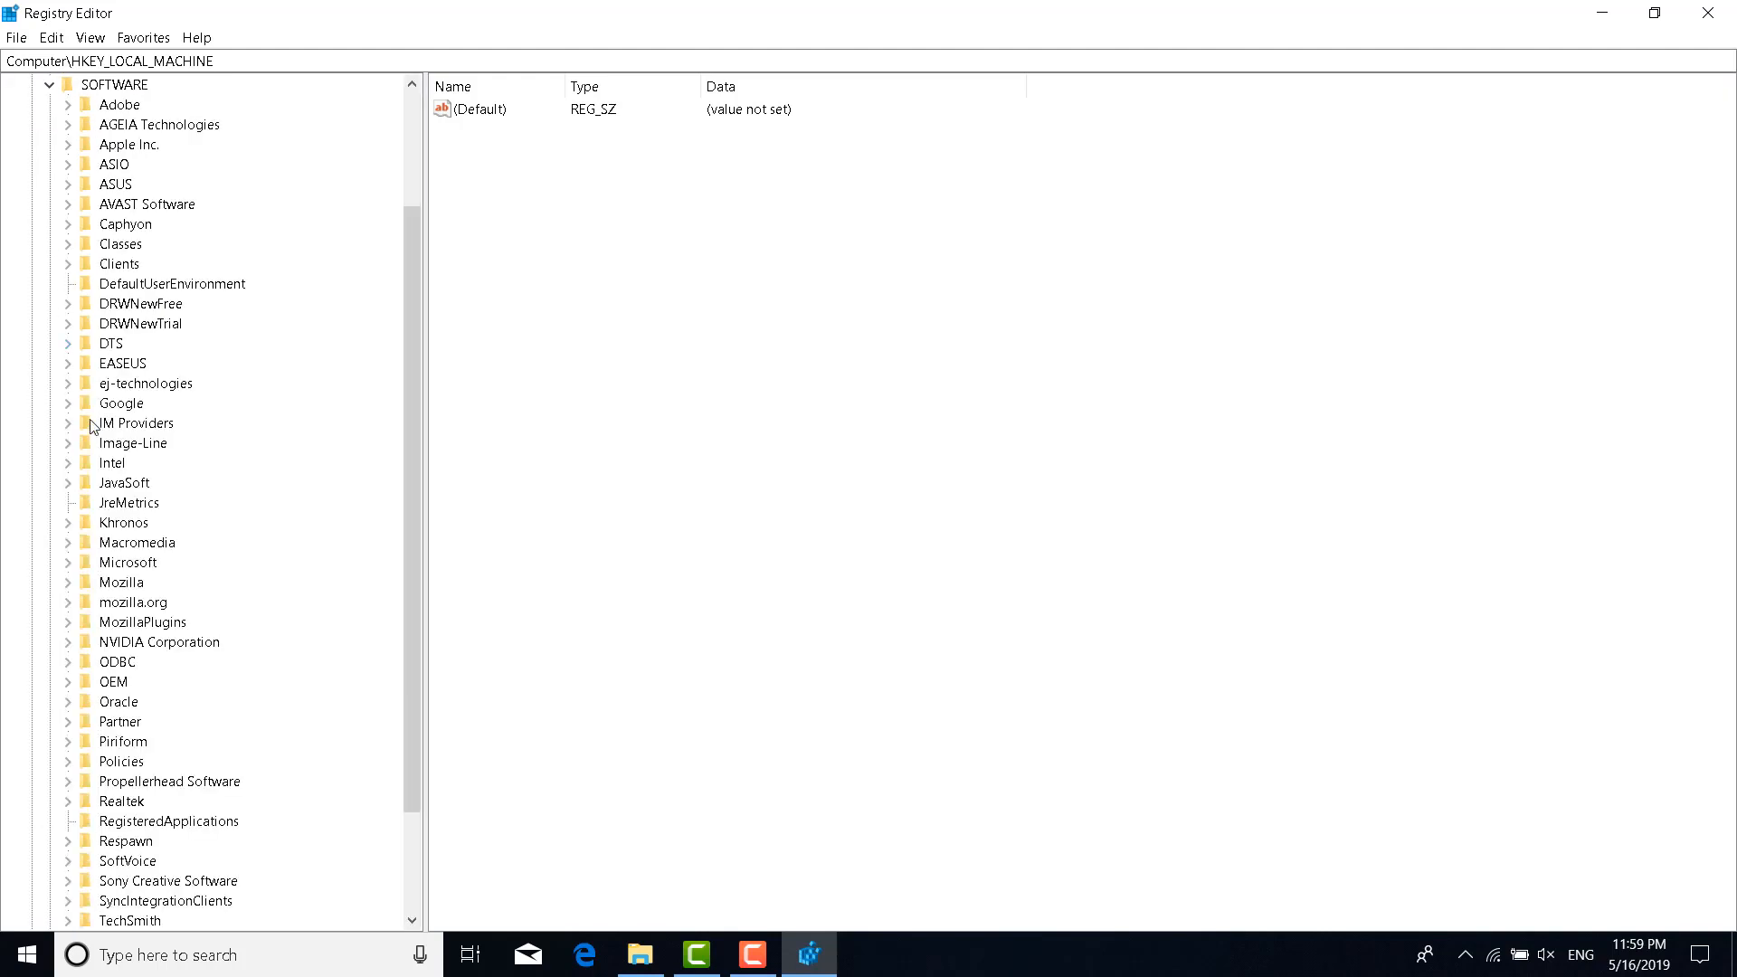
pyautogui.scroll(-3, 150, 645)
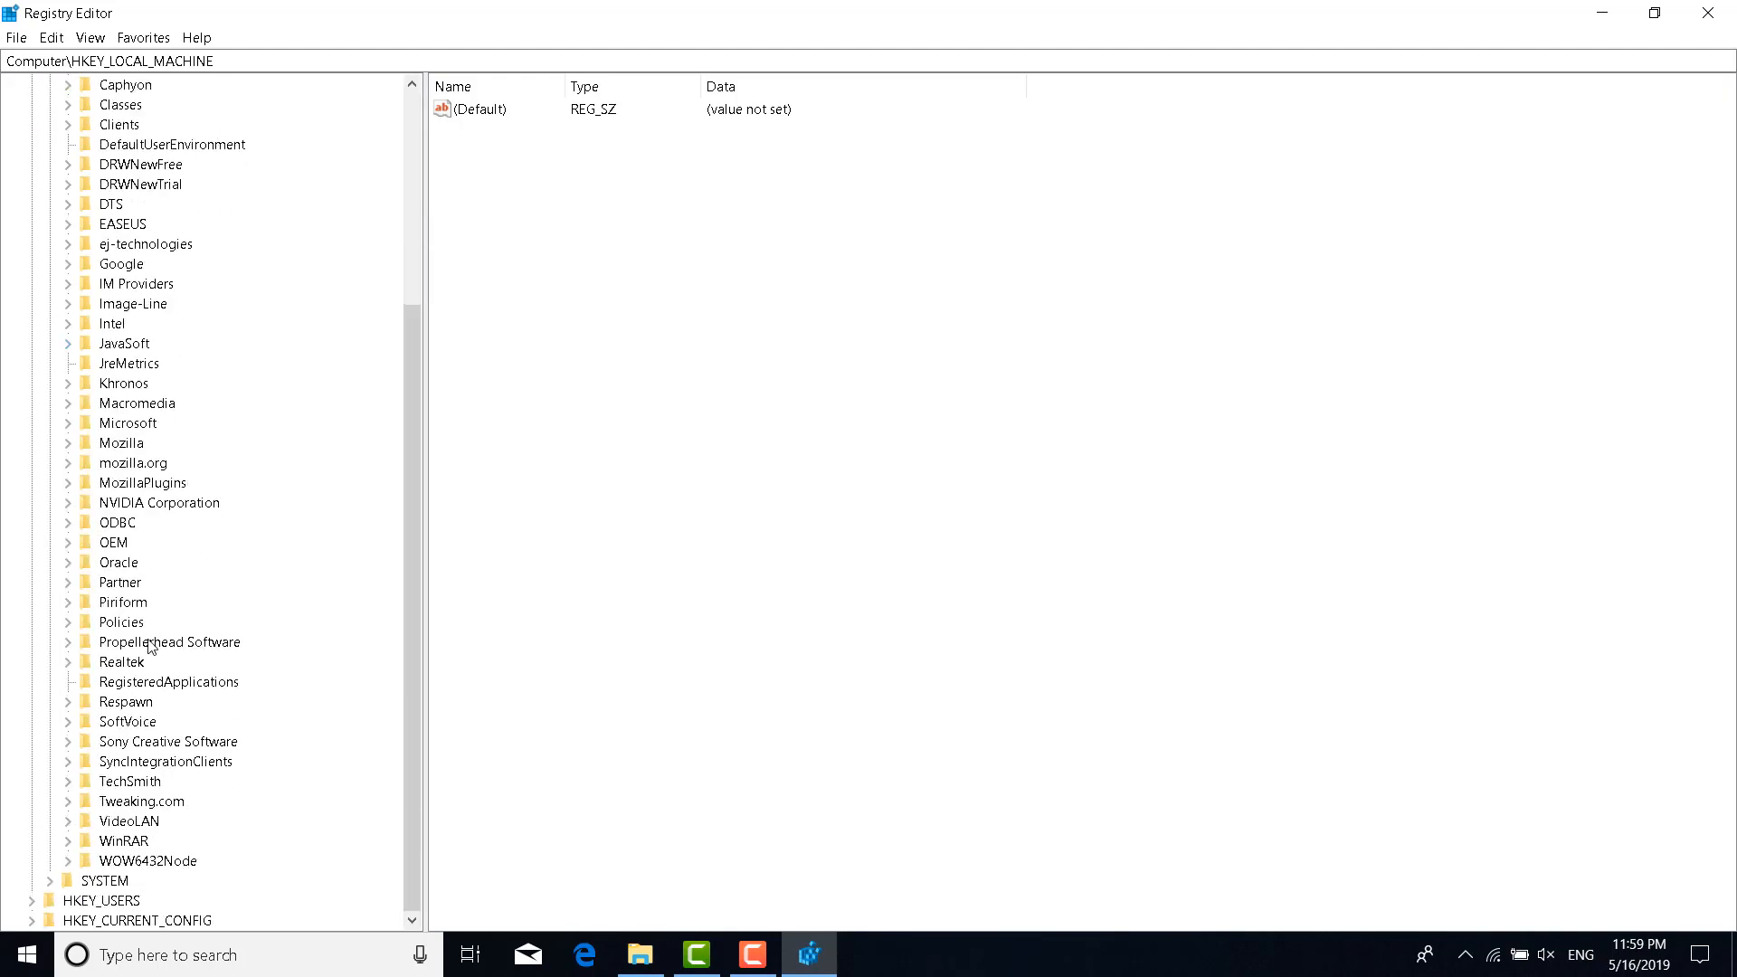
pyautogui.scroll(1, 68, 493)
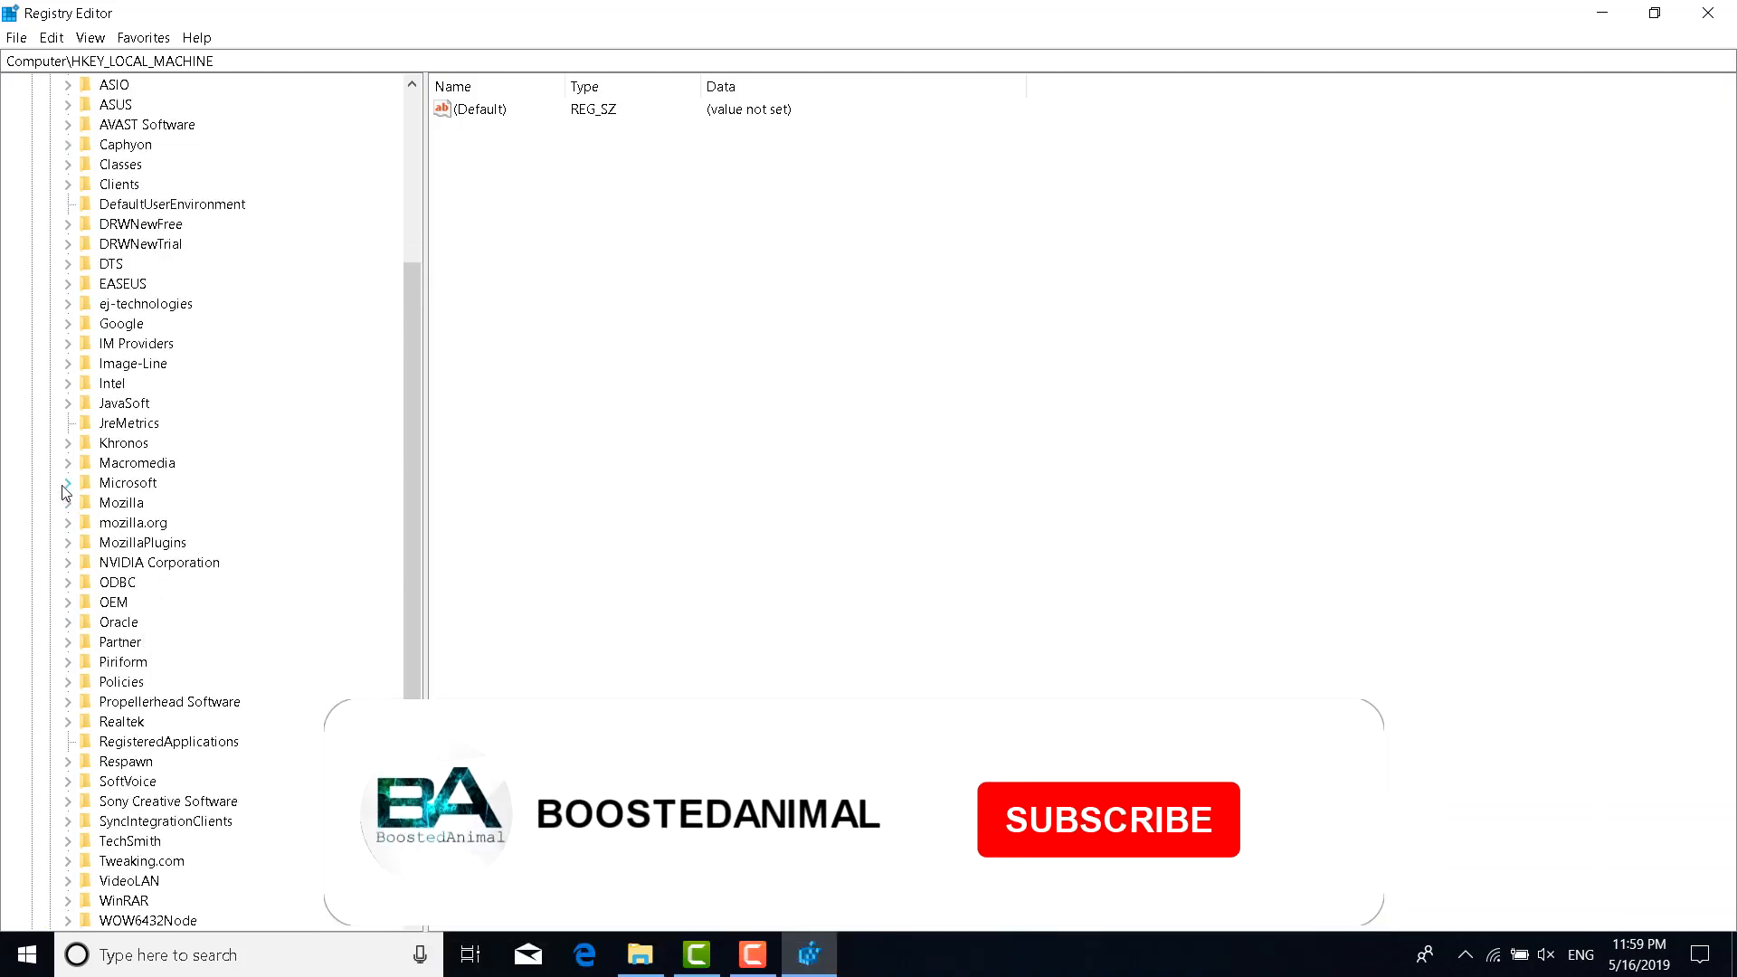
# Expand Microsoft > Windows NT > CurrentVersion > Multimedia and select SystemProfile
pyautogui.click(68, 495)
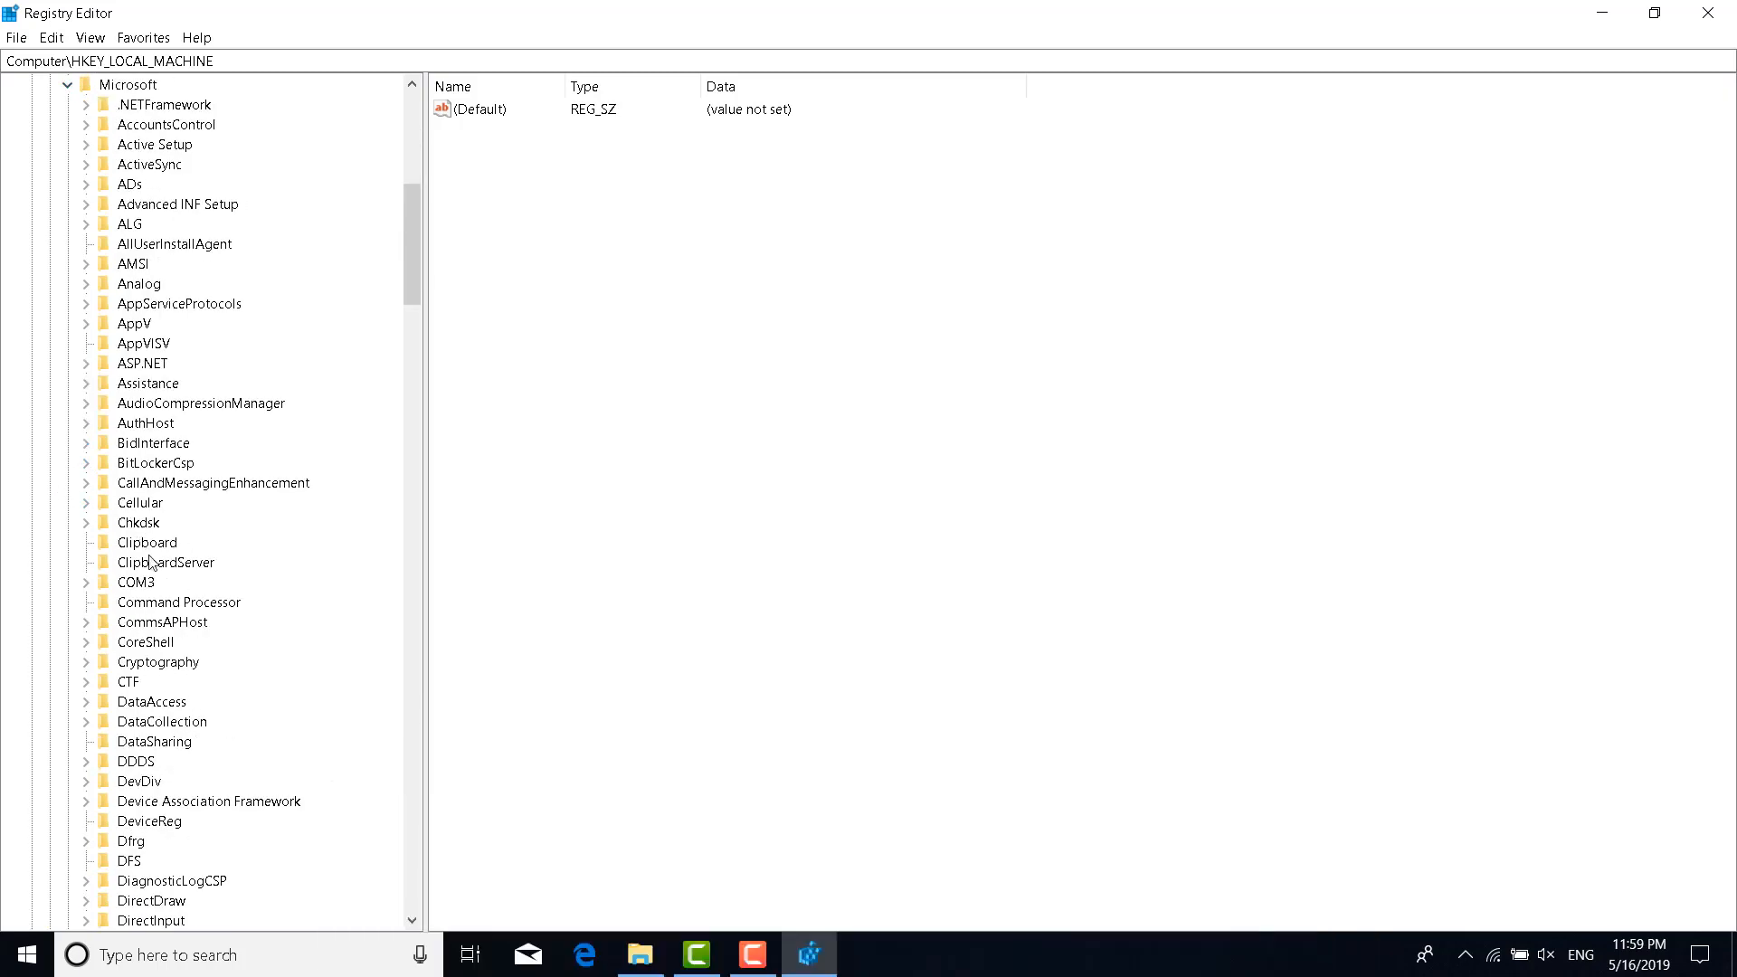
pyautogui.scroll(-7, 148, 597)
pyautogui.scroll(-20, 149, 609)
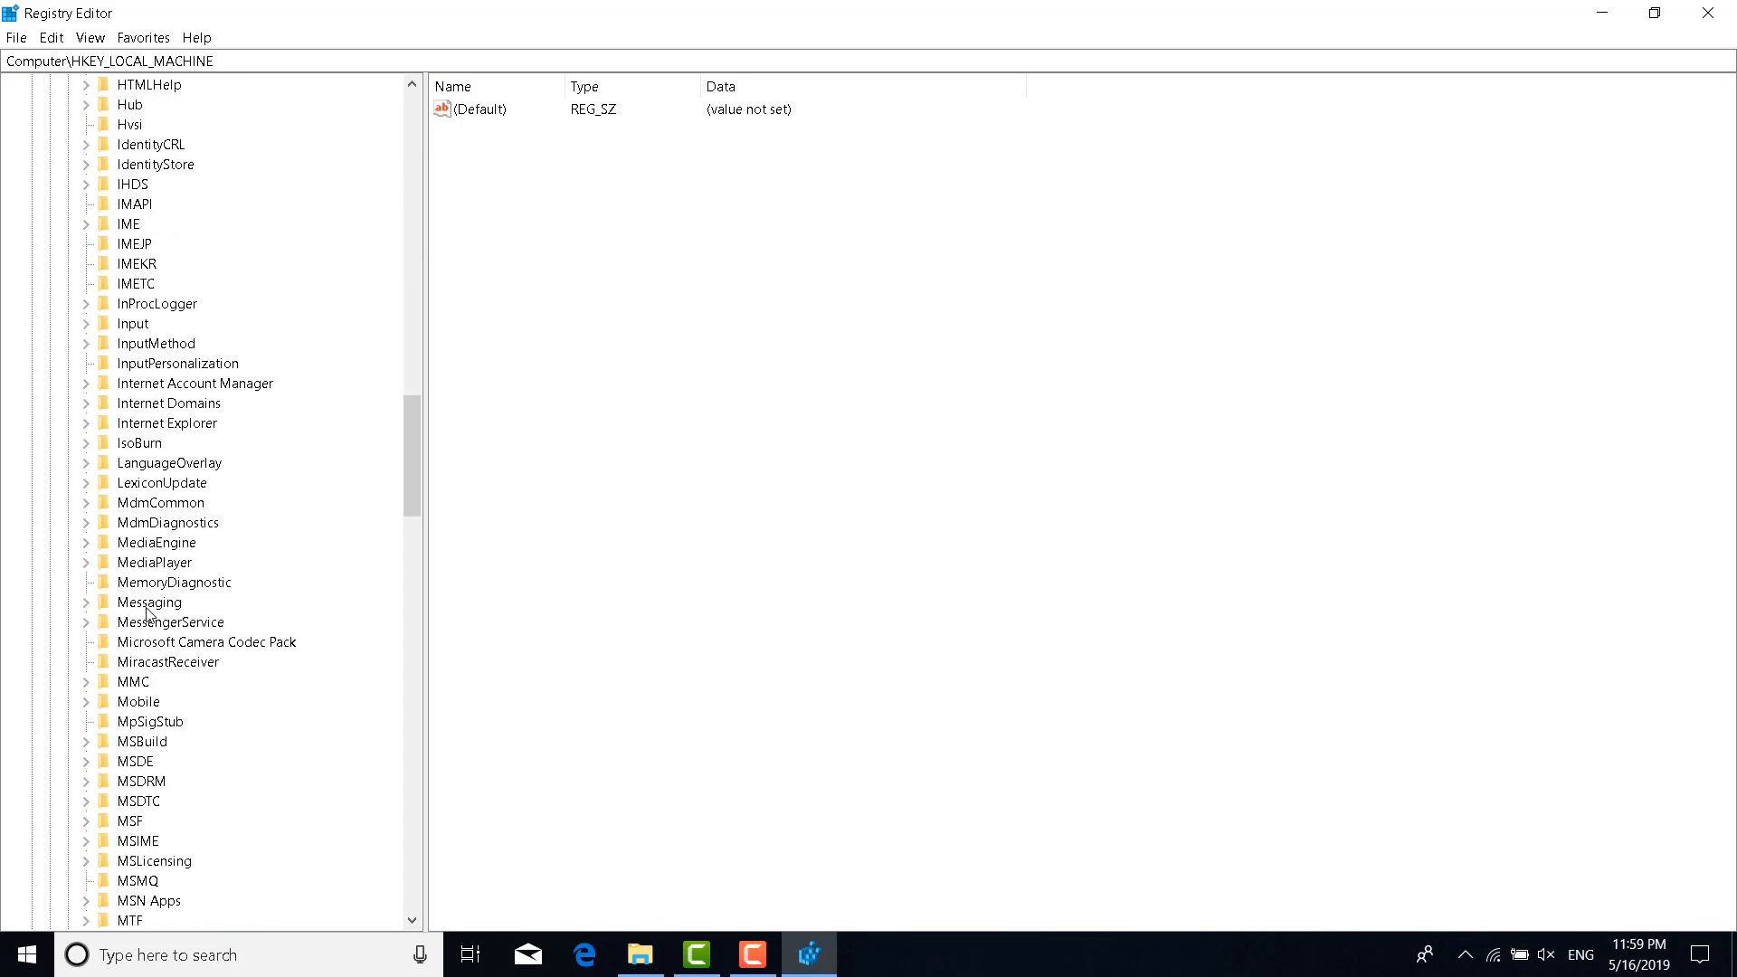
pyautogui.scroll(-20, 151, 616)
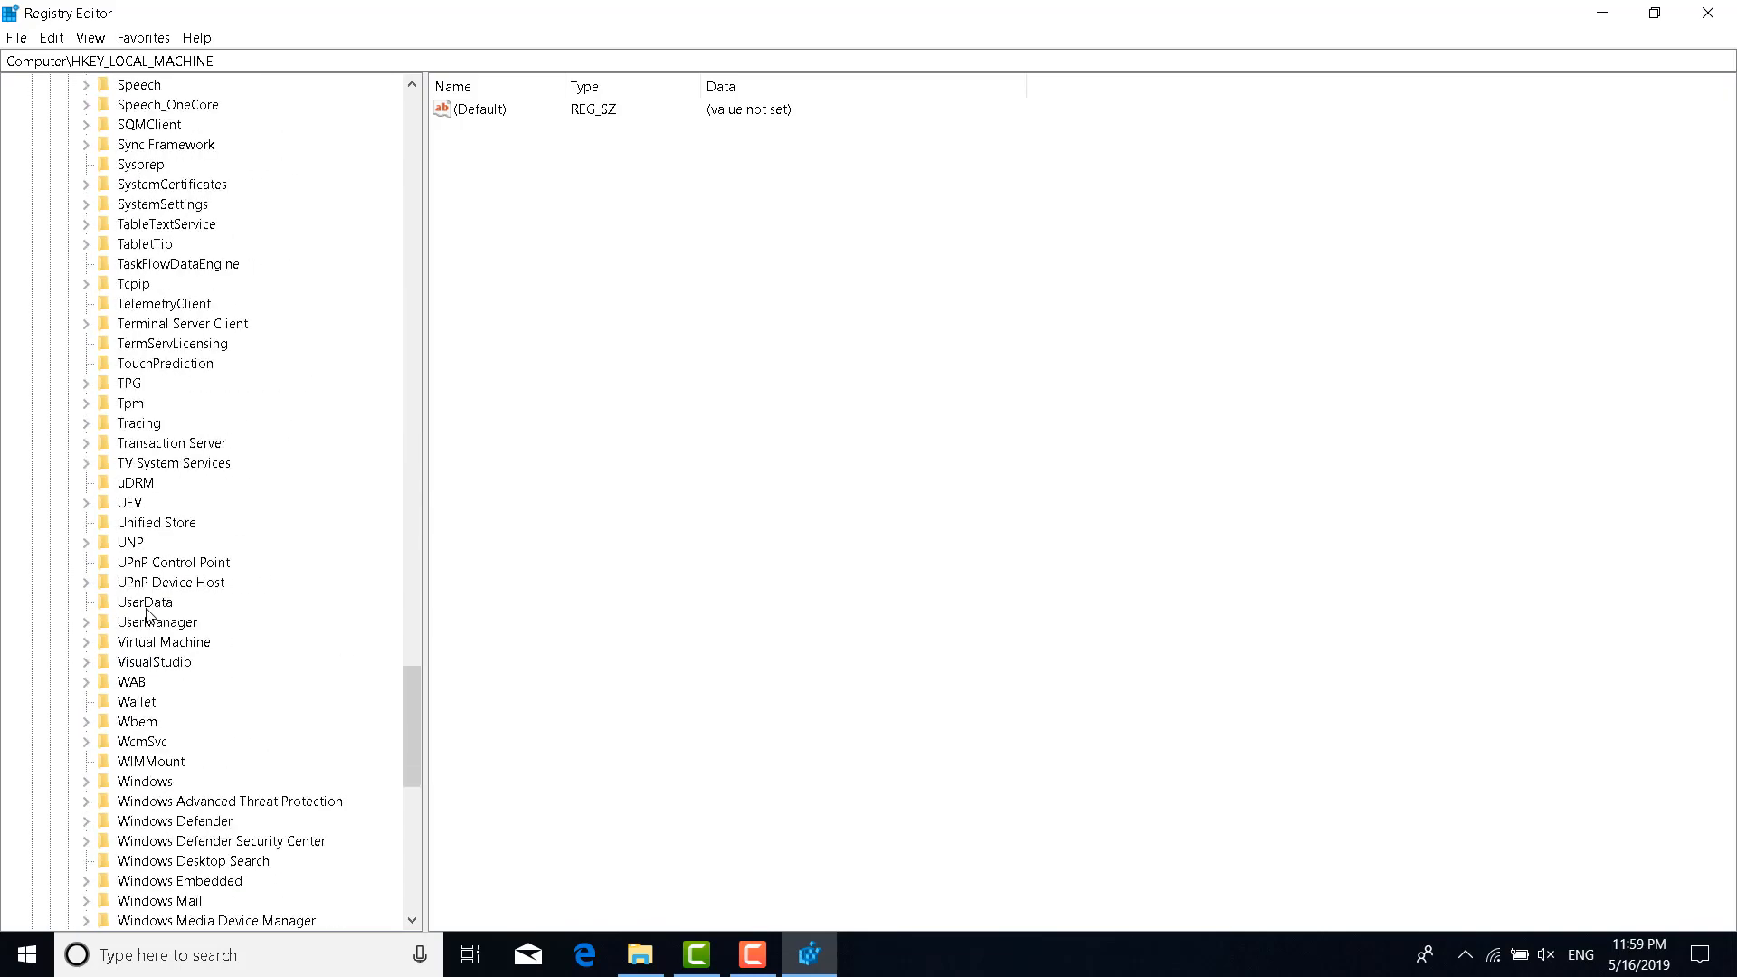
pyautogui.click(86, 582)
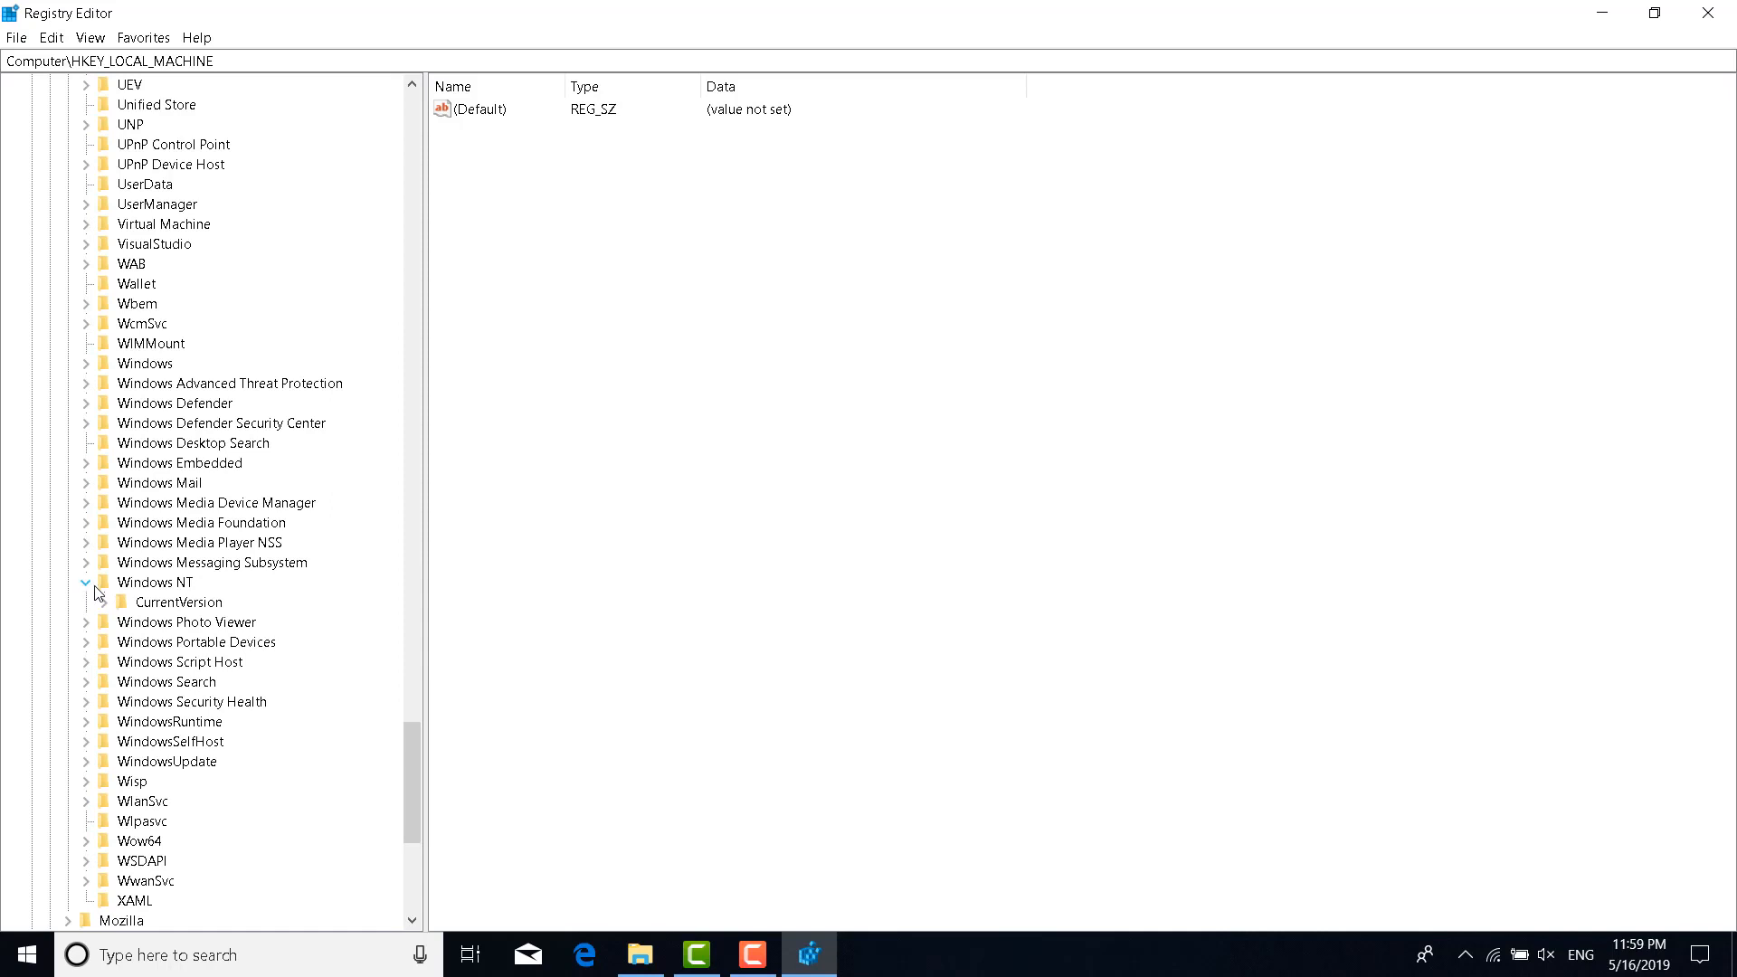
pyautogui.click(106, 602)
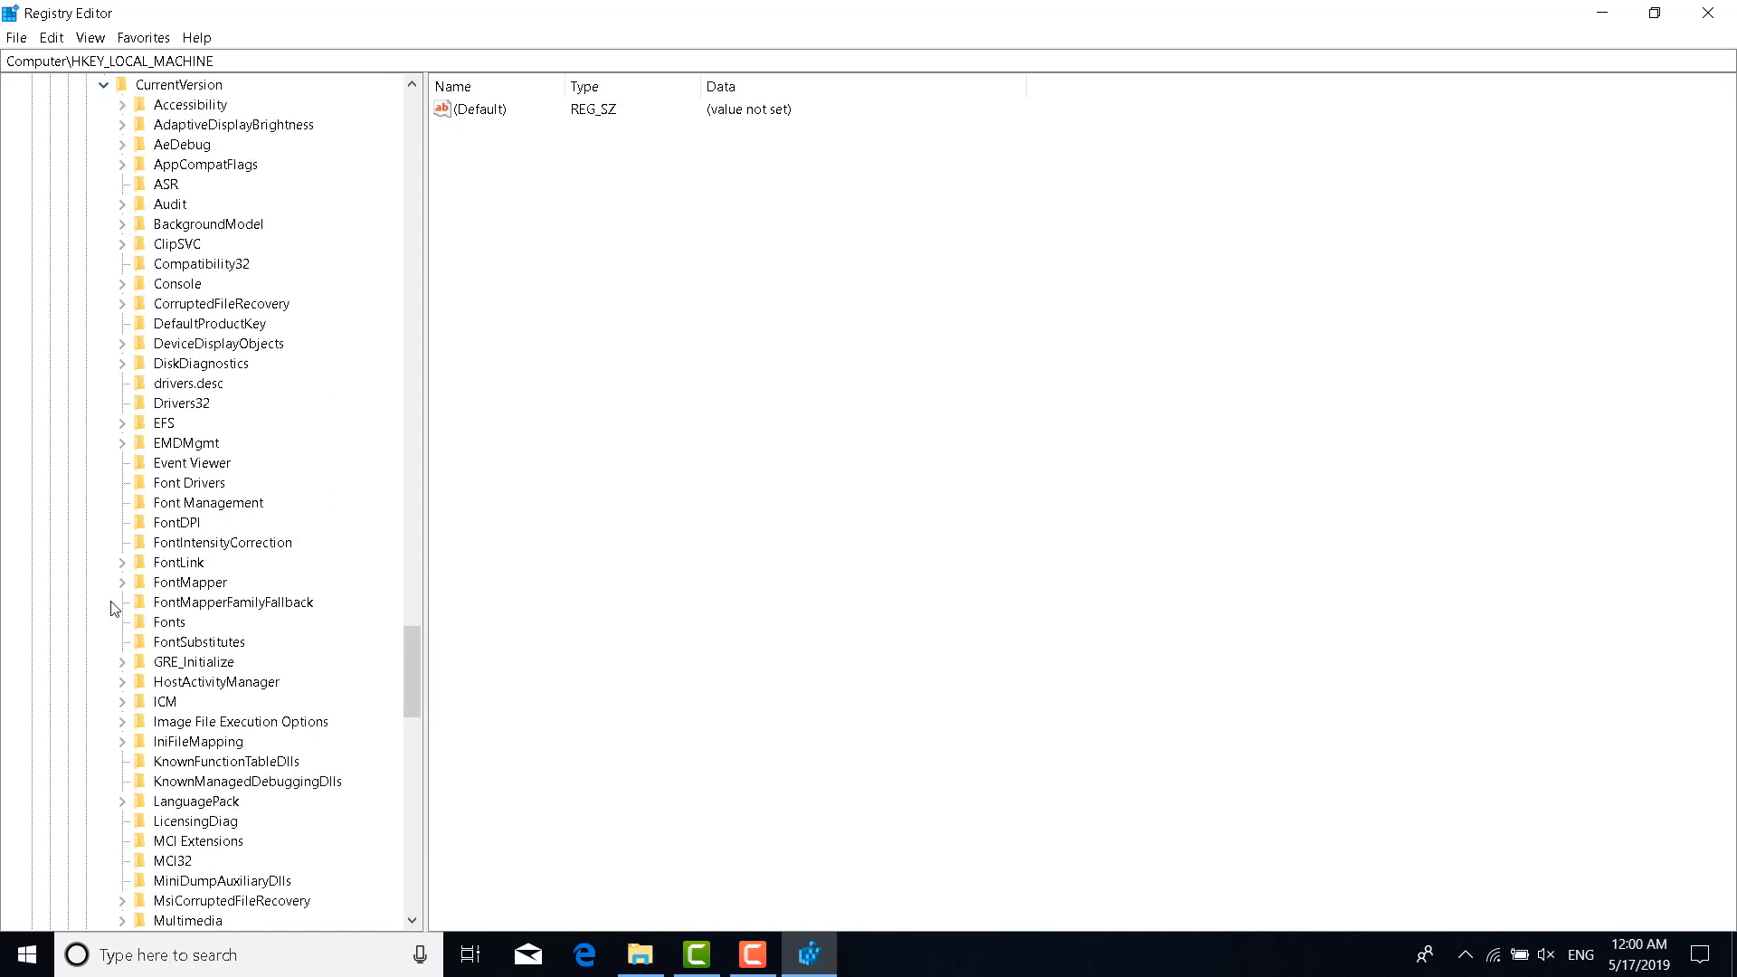
pyautogui.scroll(-5, 142, 713)
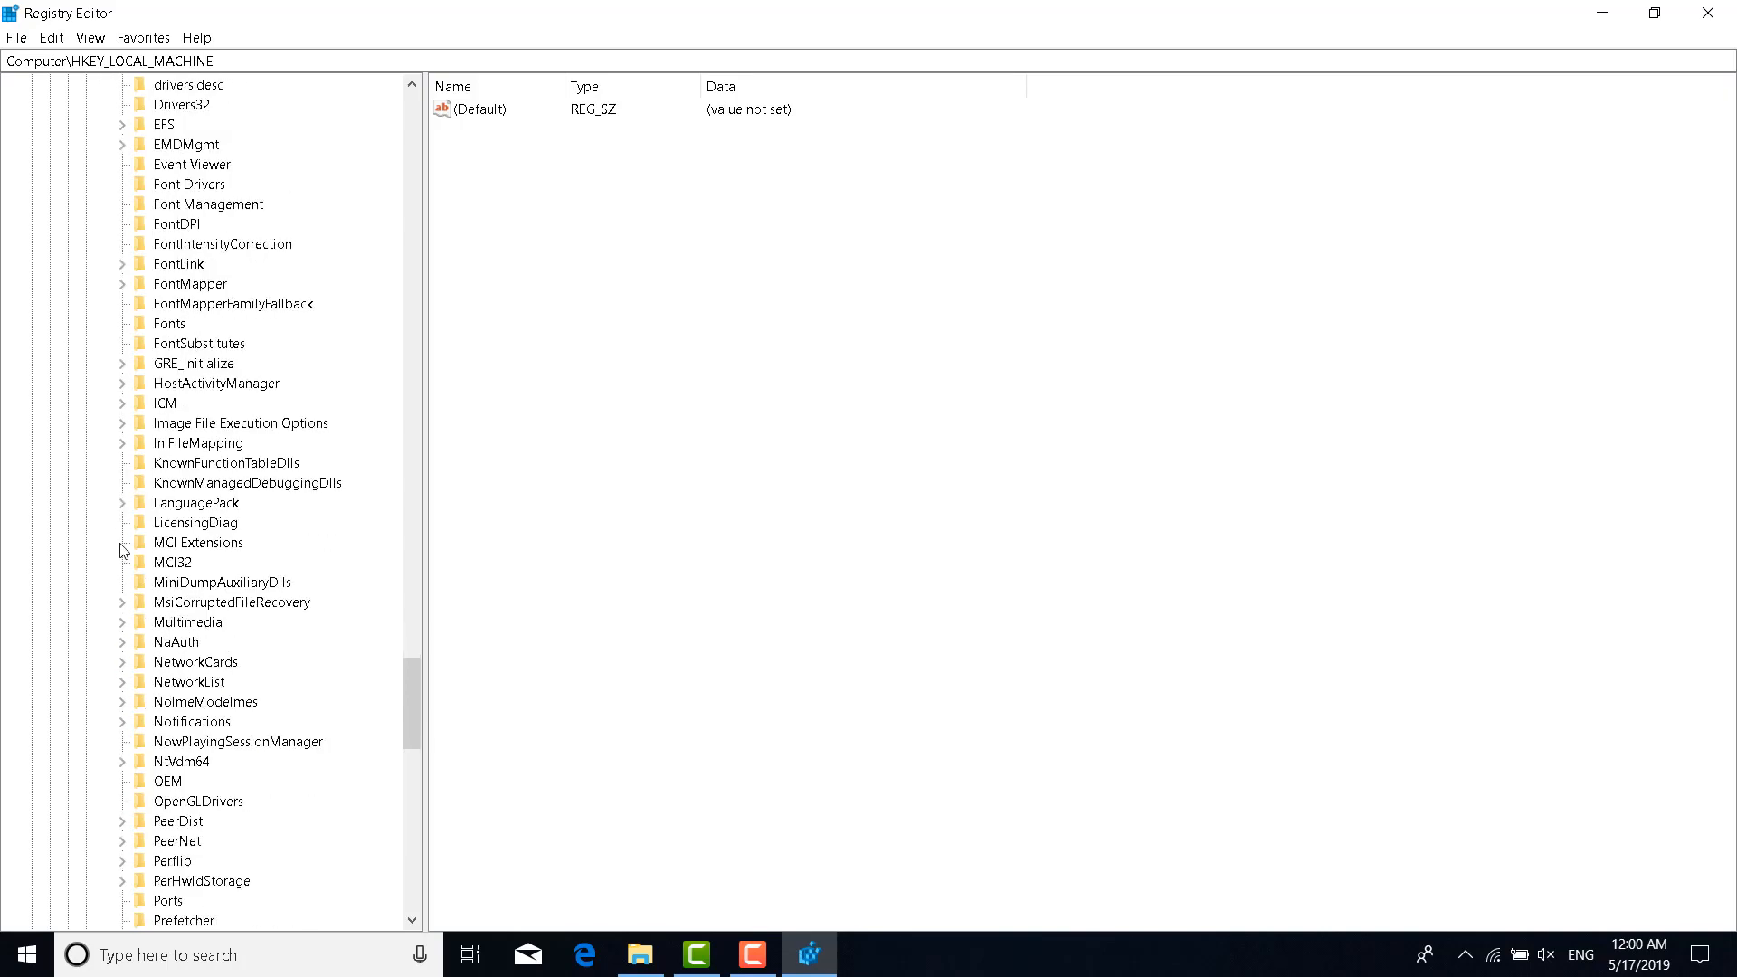
pyautogui.click(124, 623)
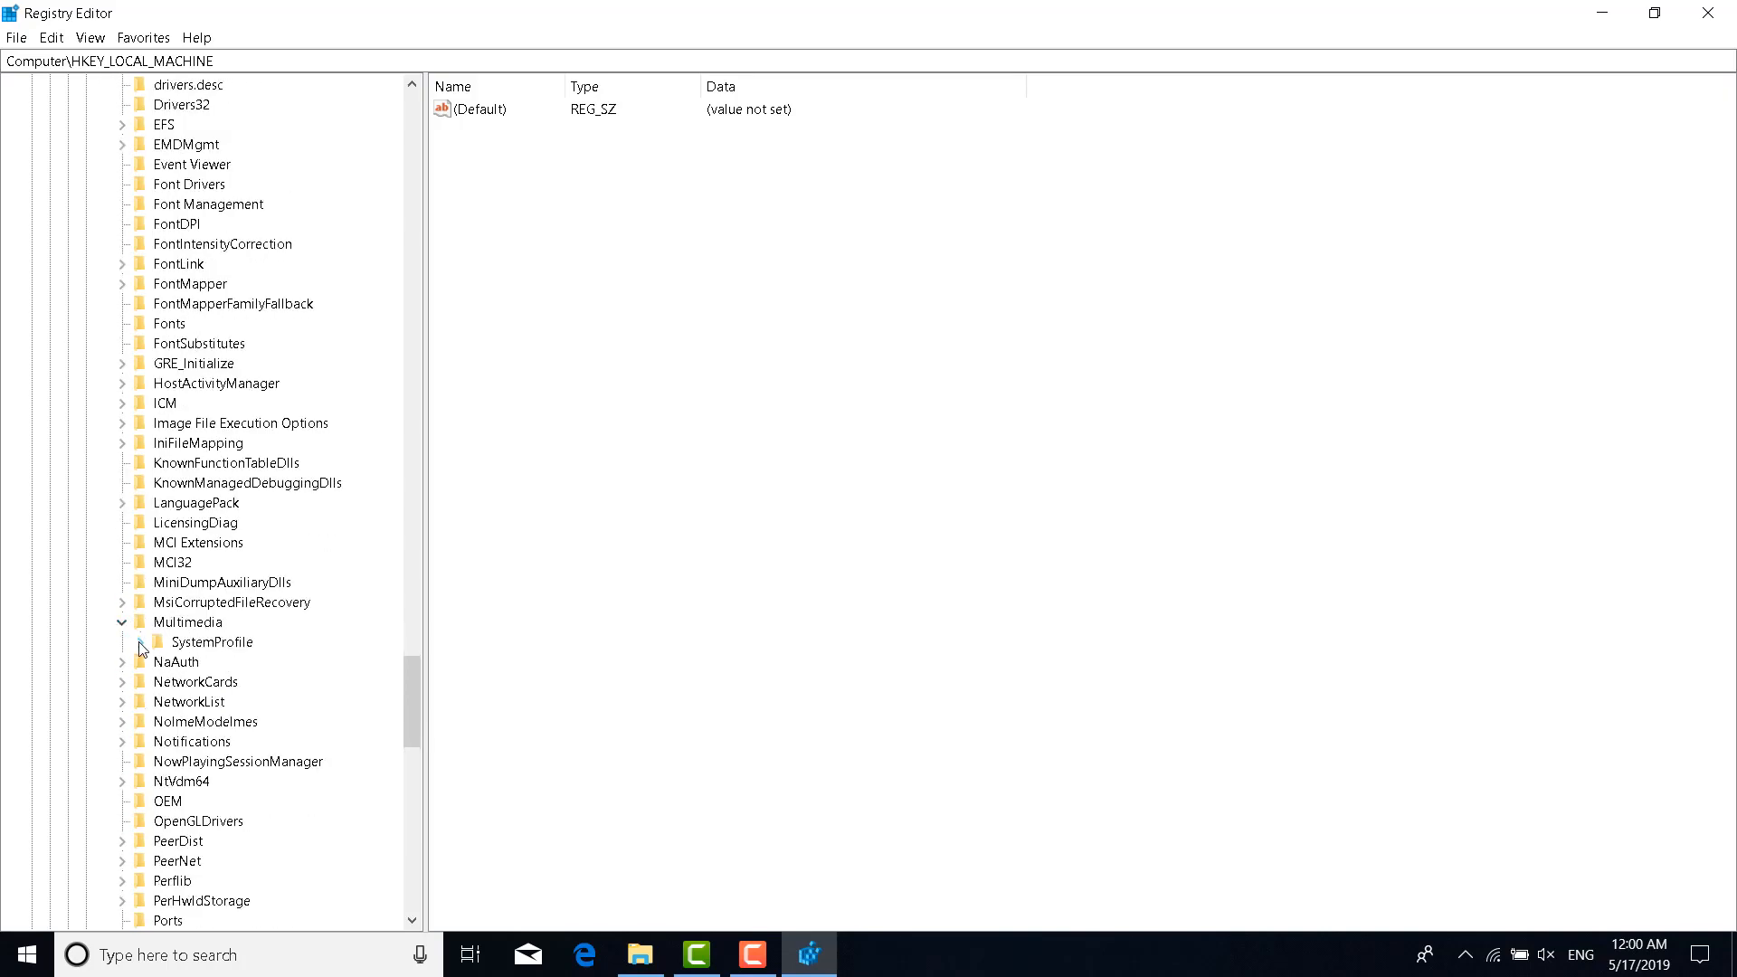
pyautogui.click(208, 642)
# Edit NetworkThrottlingIndex's value data to 0x0fffffff
pyautogui.click(497, 131)
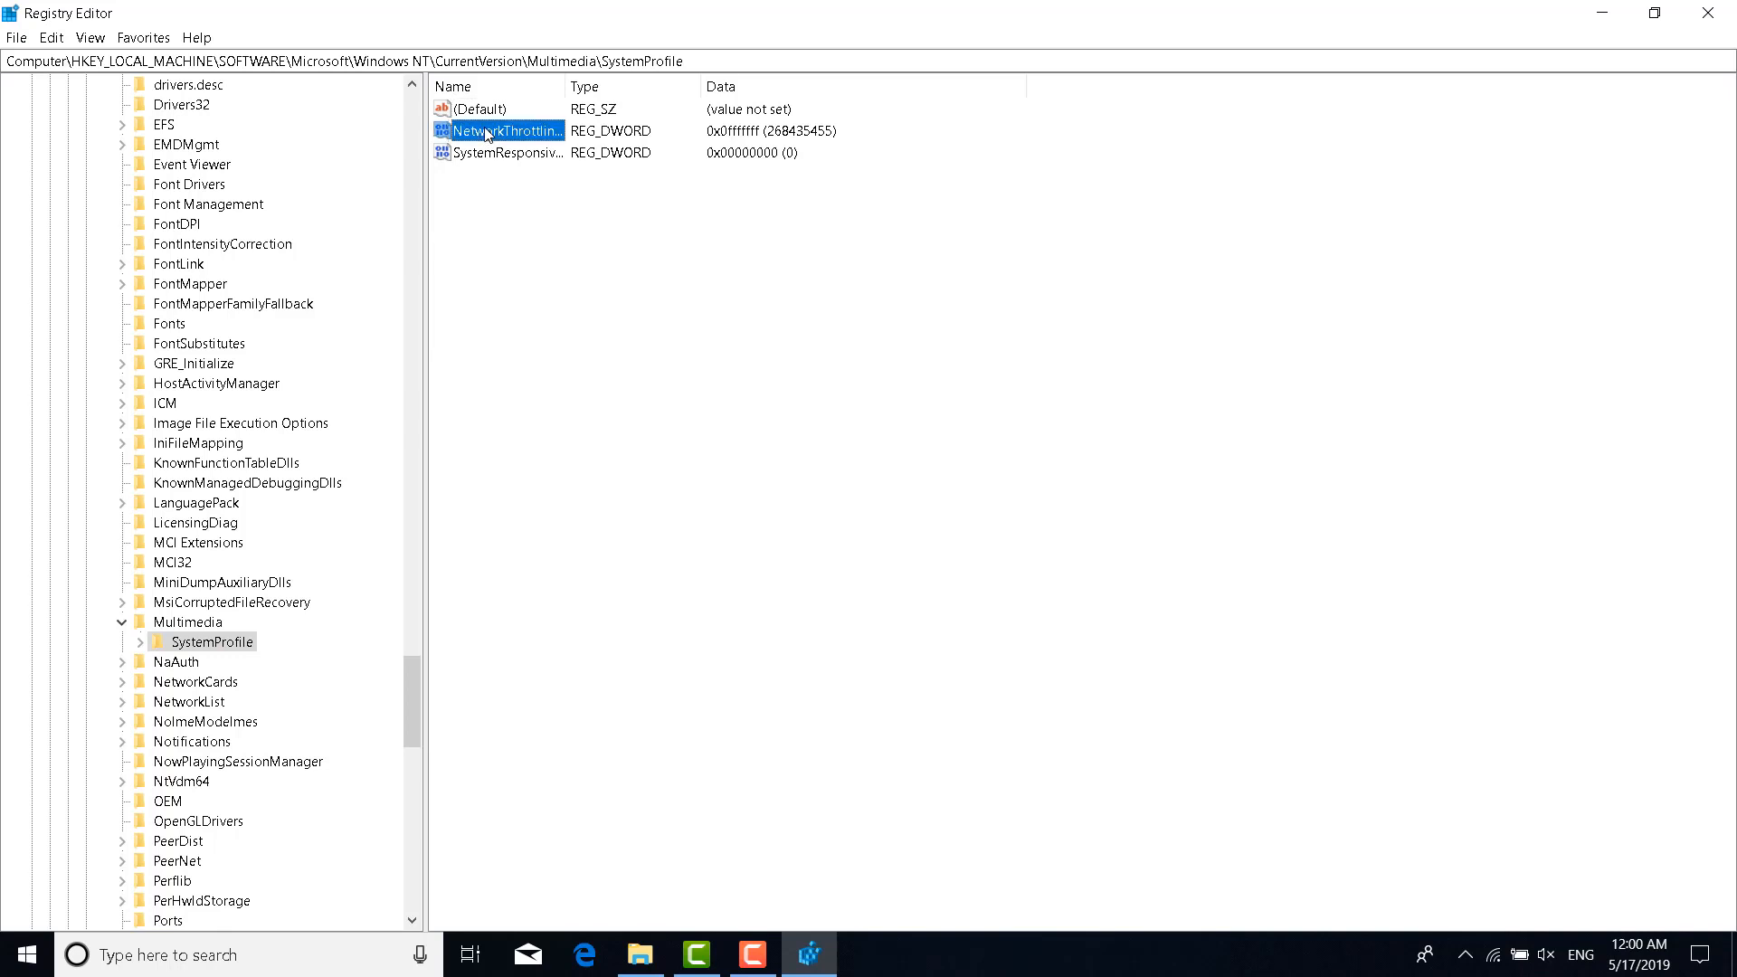
pyautogui.click(499, 154)
pyautogui.click(530, 294)
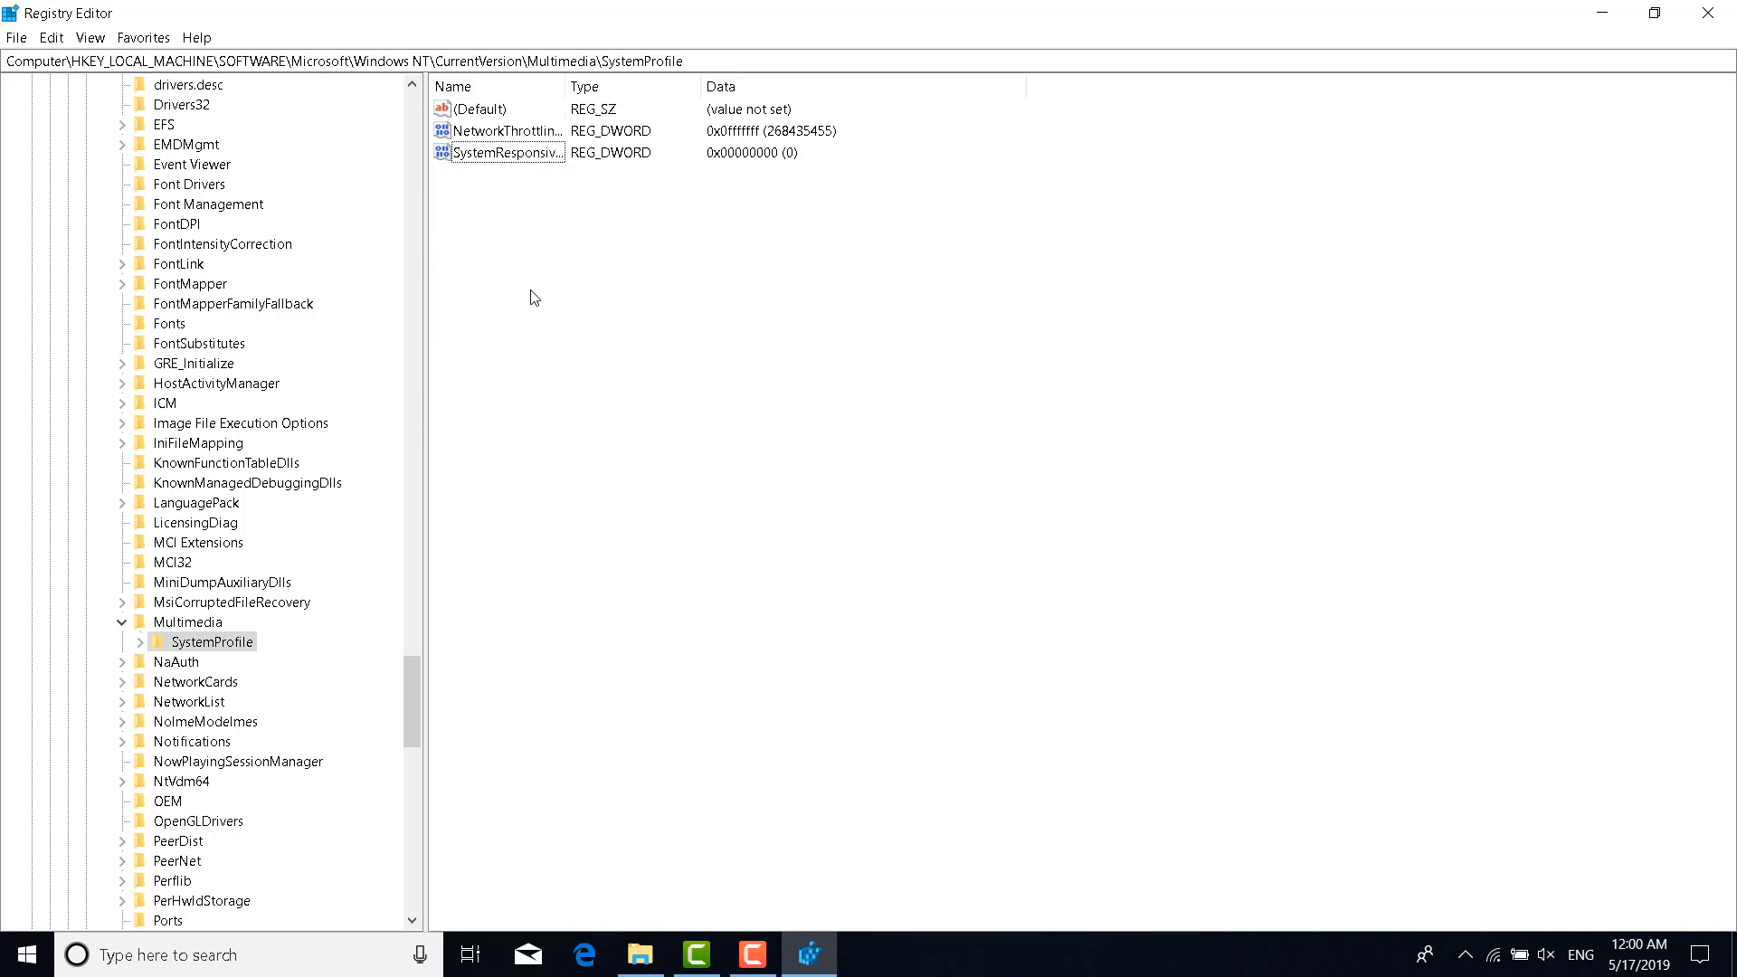
pyautogui.doubleClick(491, 133)
pyautogui.moveTo(381, 123); pyautogui.dragTo(1002, 244)
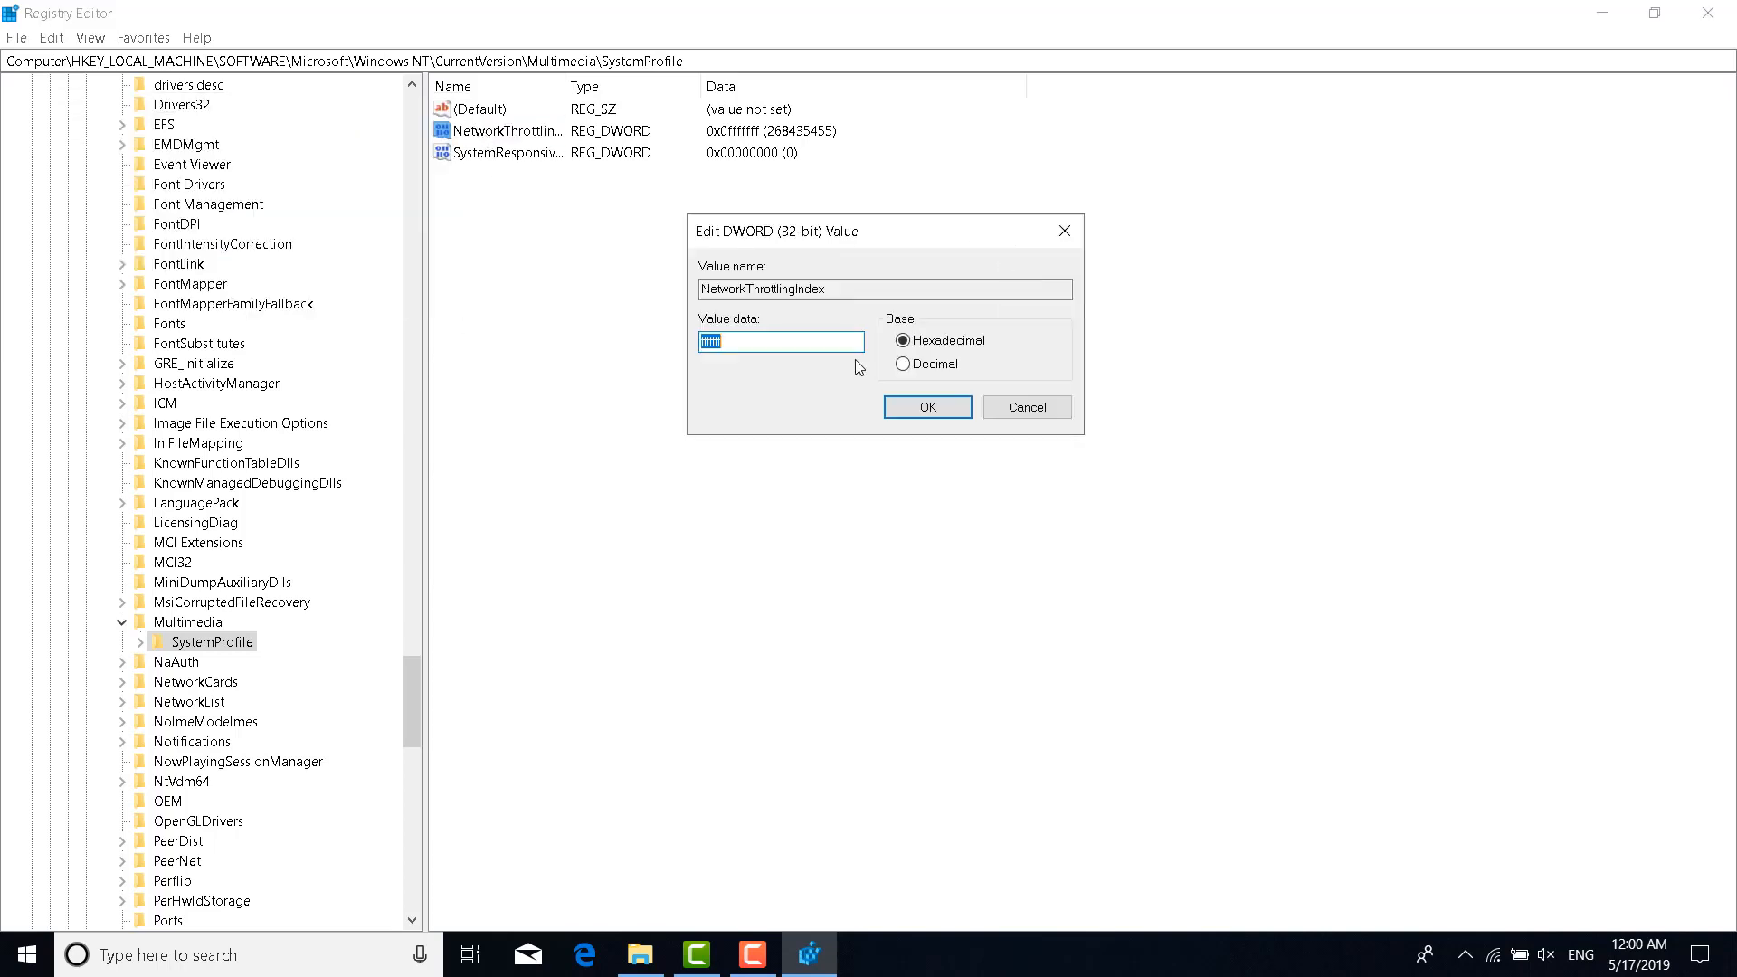
pyautogui.moveTo(824, 342); pyautogui.dragTo(599, 339)
pyautogui.write('fffff')
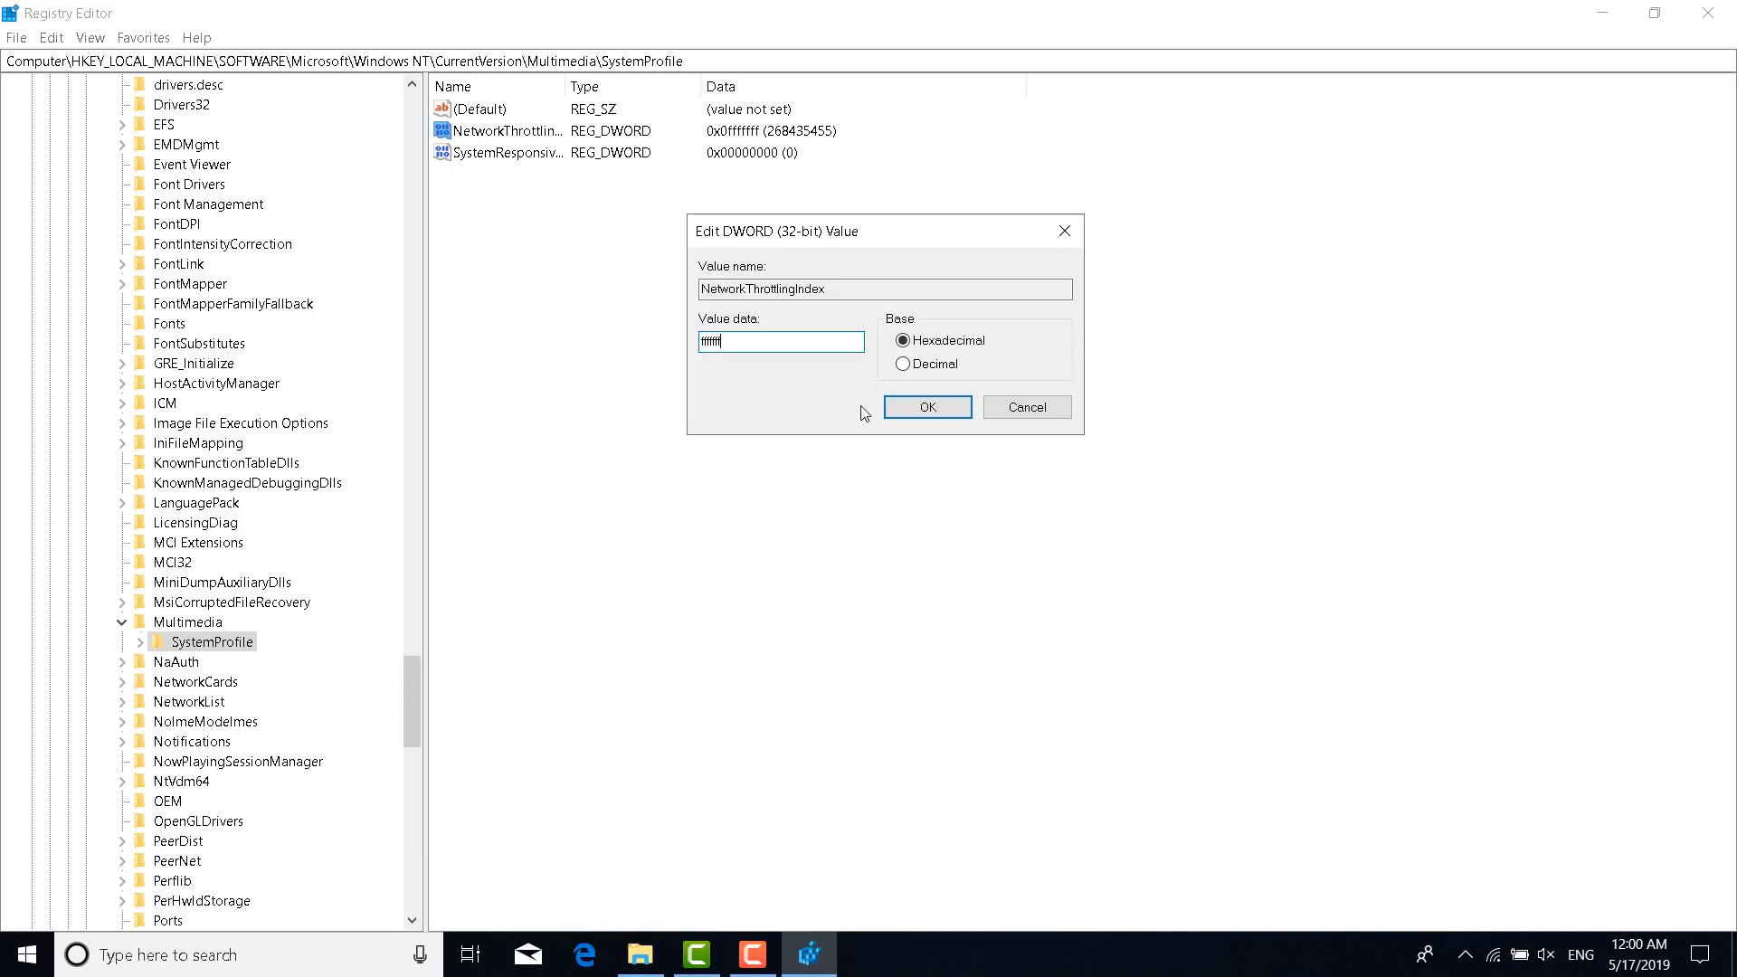
pyautogui.click(923, 407)
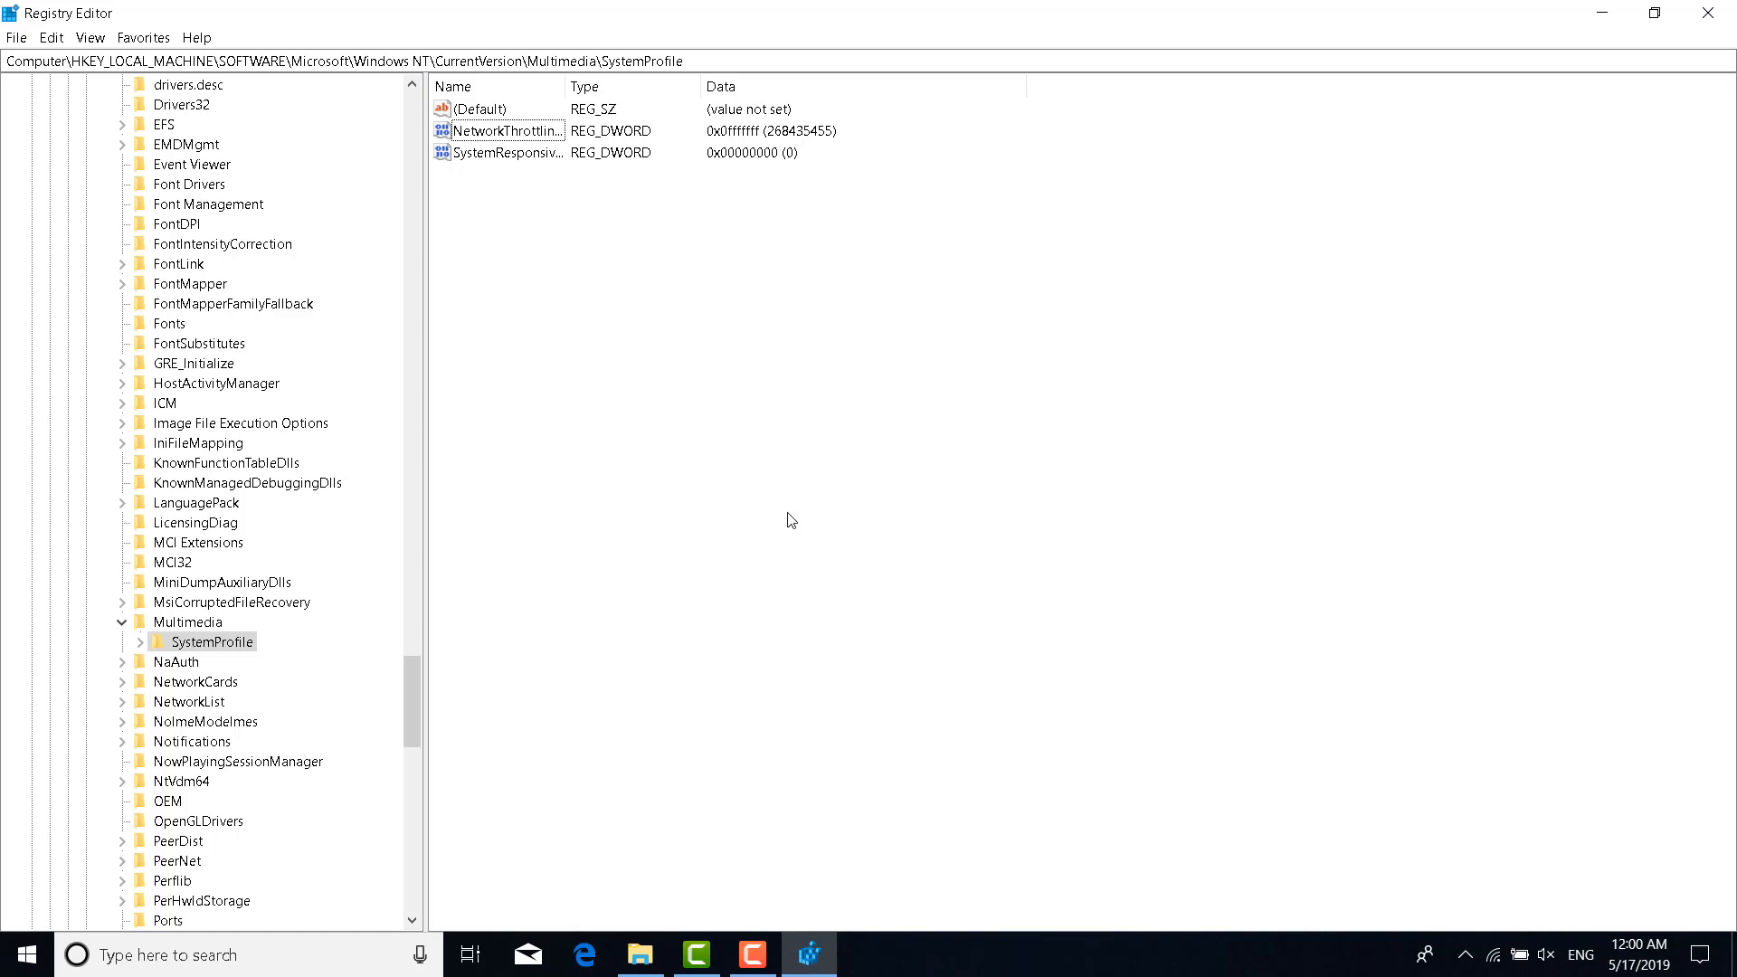
# Save SystemResponsiveness as 0 and expand SystemProfile's Tasks subkey
pyautogui.doubleClick(511, 155)
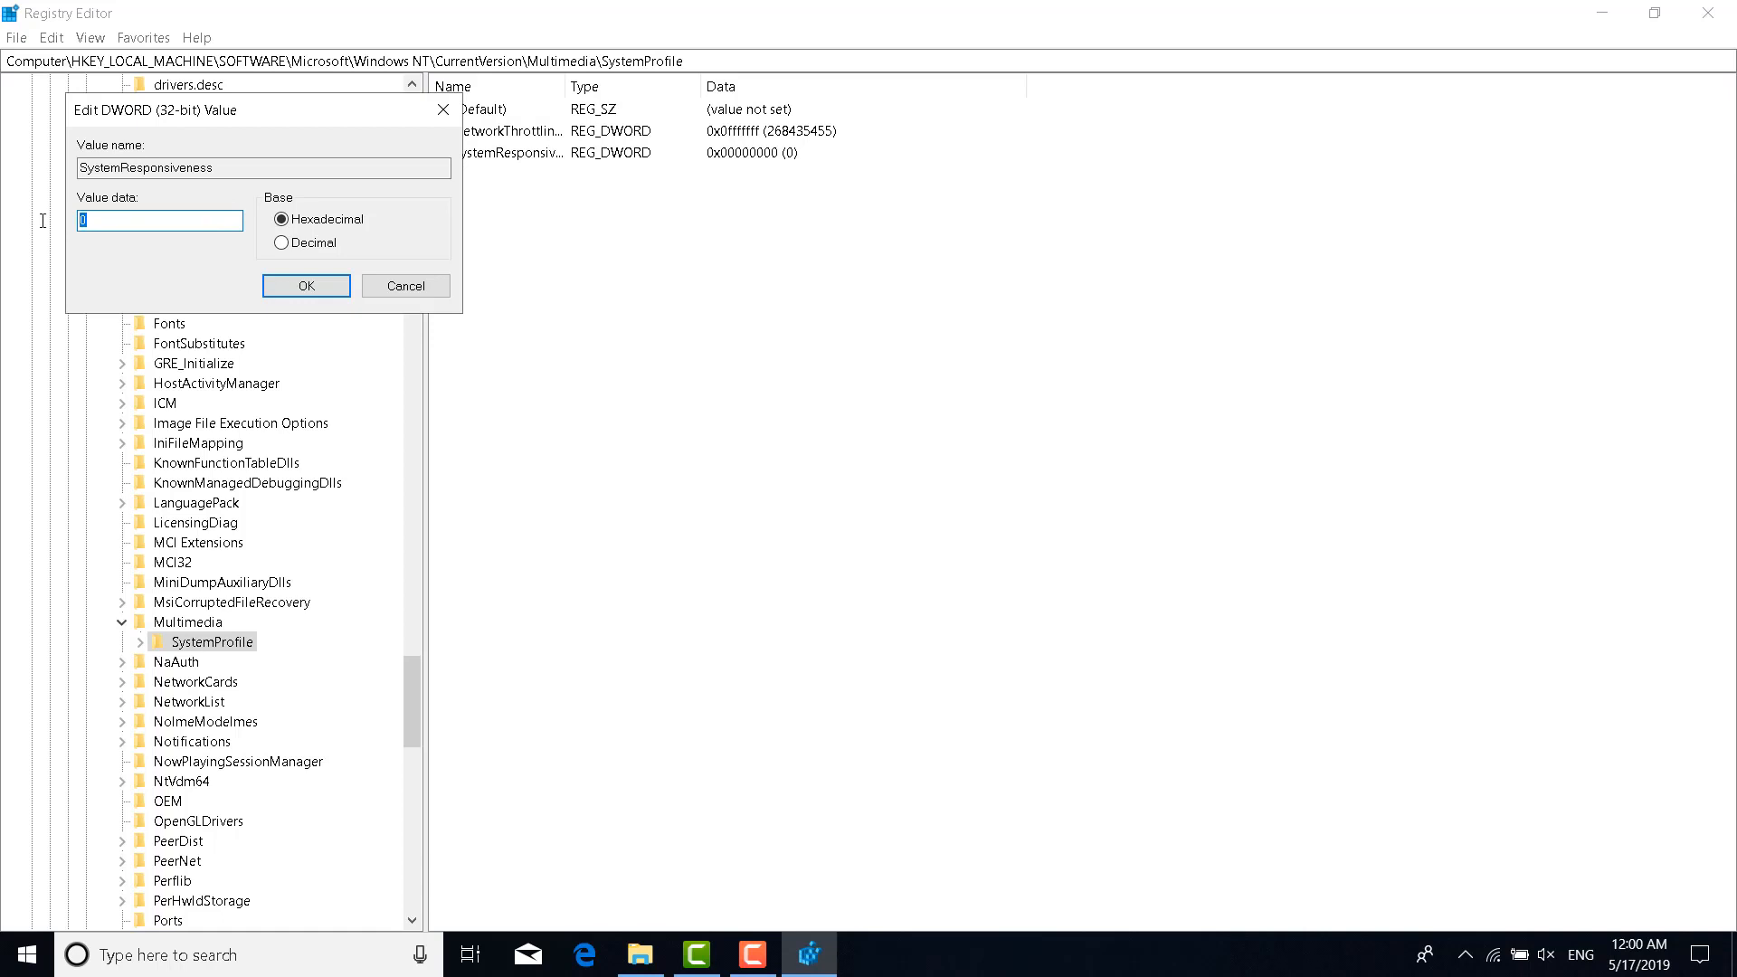
pyautogui.click(287, 286)
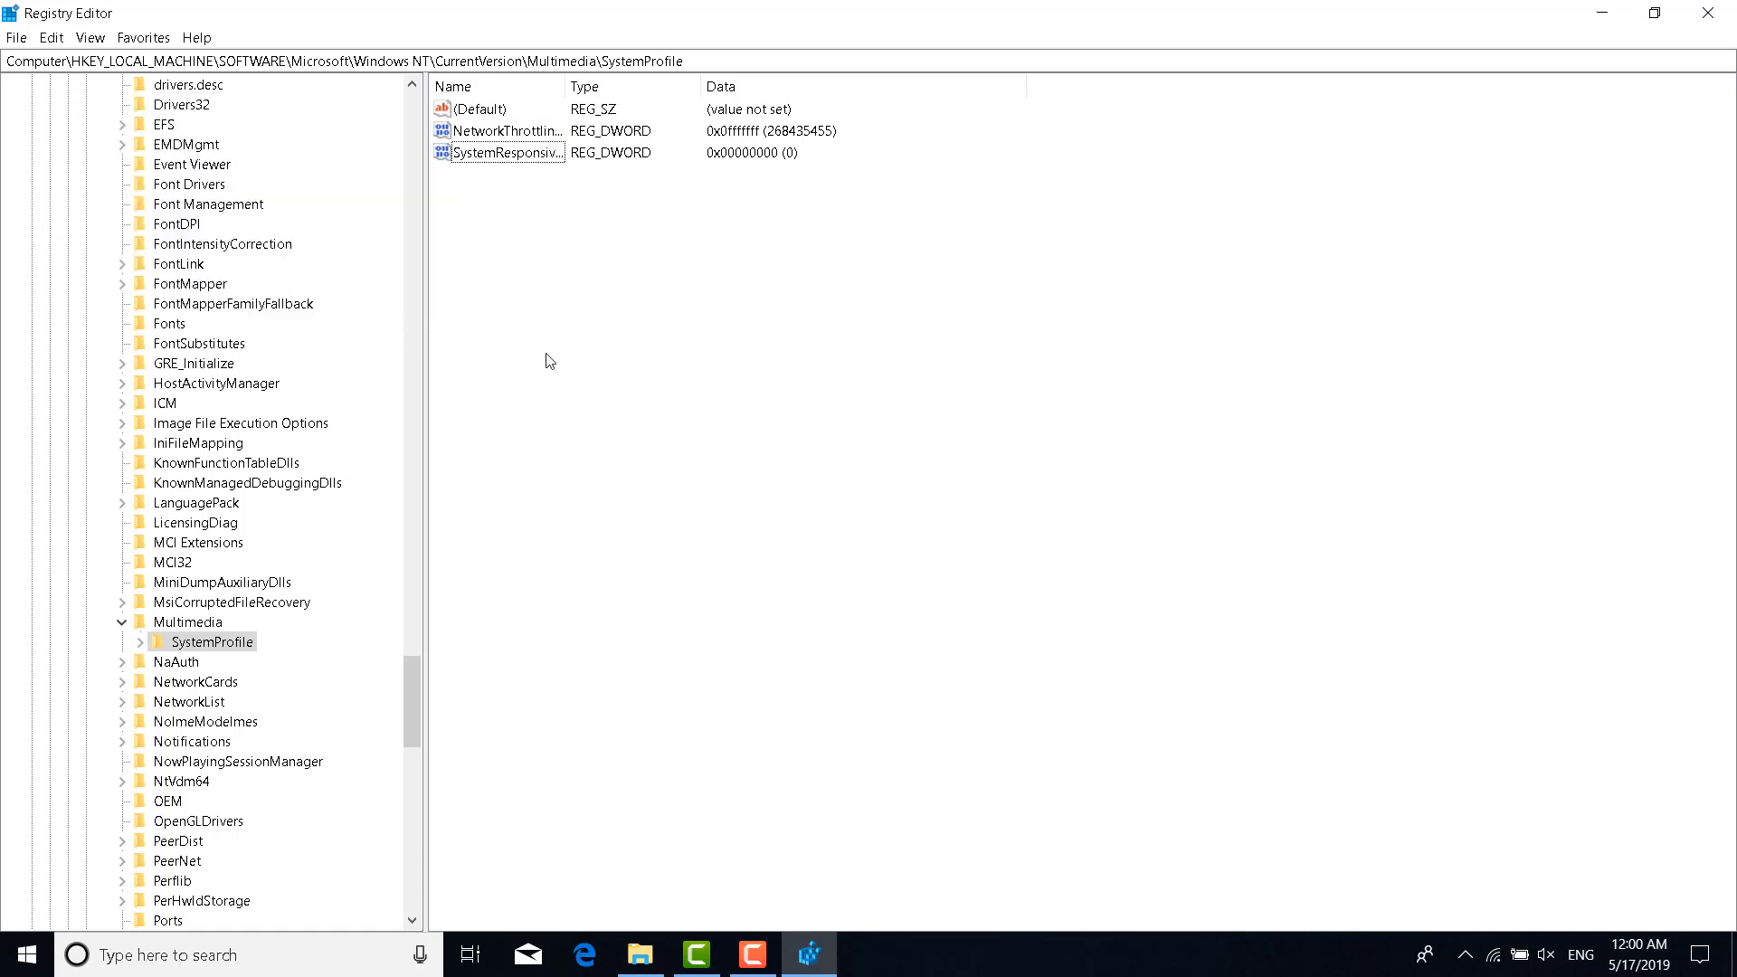
pyautogui.click(141, 642)
pyautogui.click(158, 662)
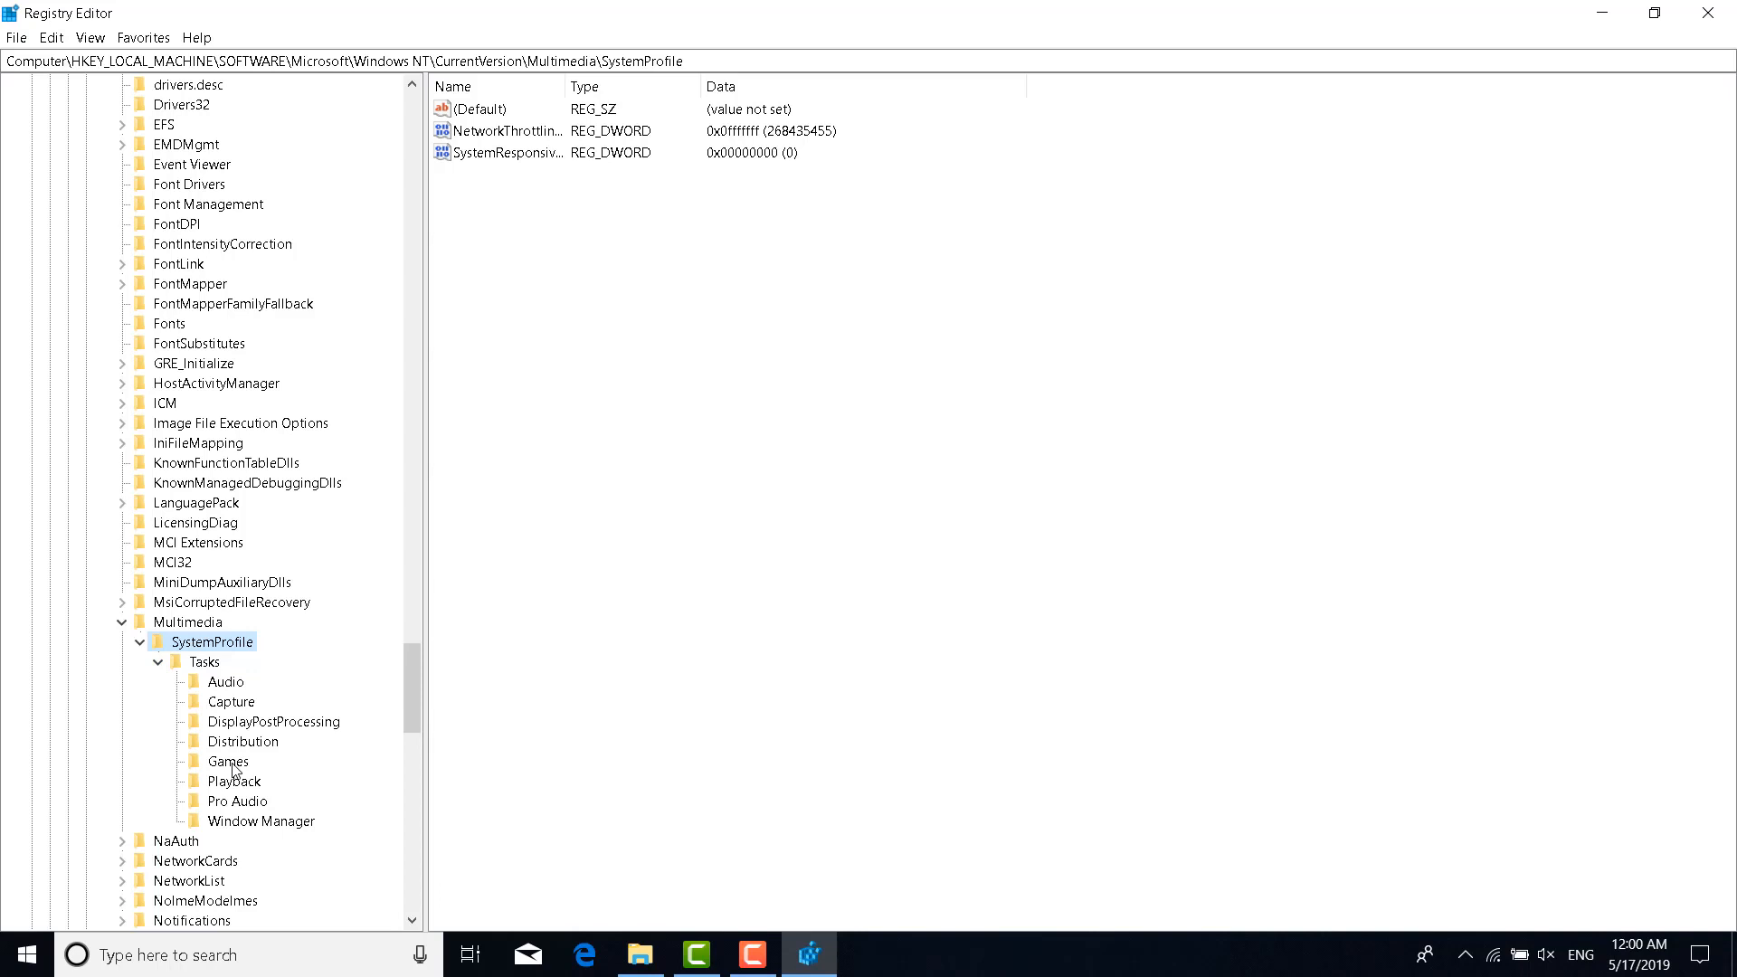
# In the Games key, keep GPU Priority at 8 and Priority at 6
pyautogui.click(228, 761)
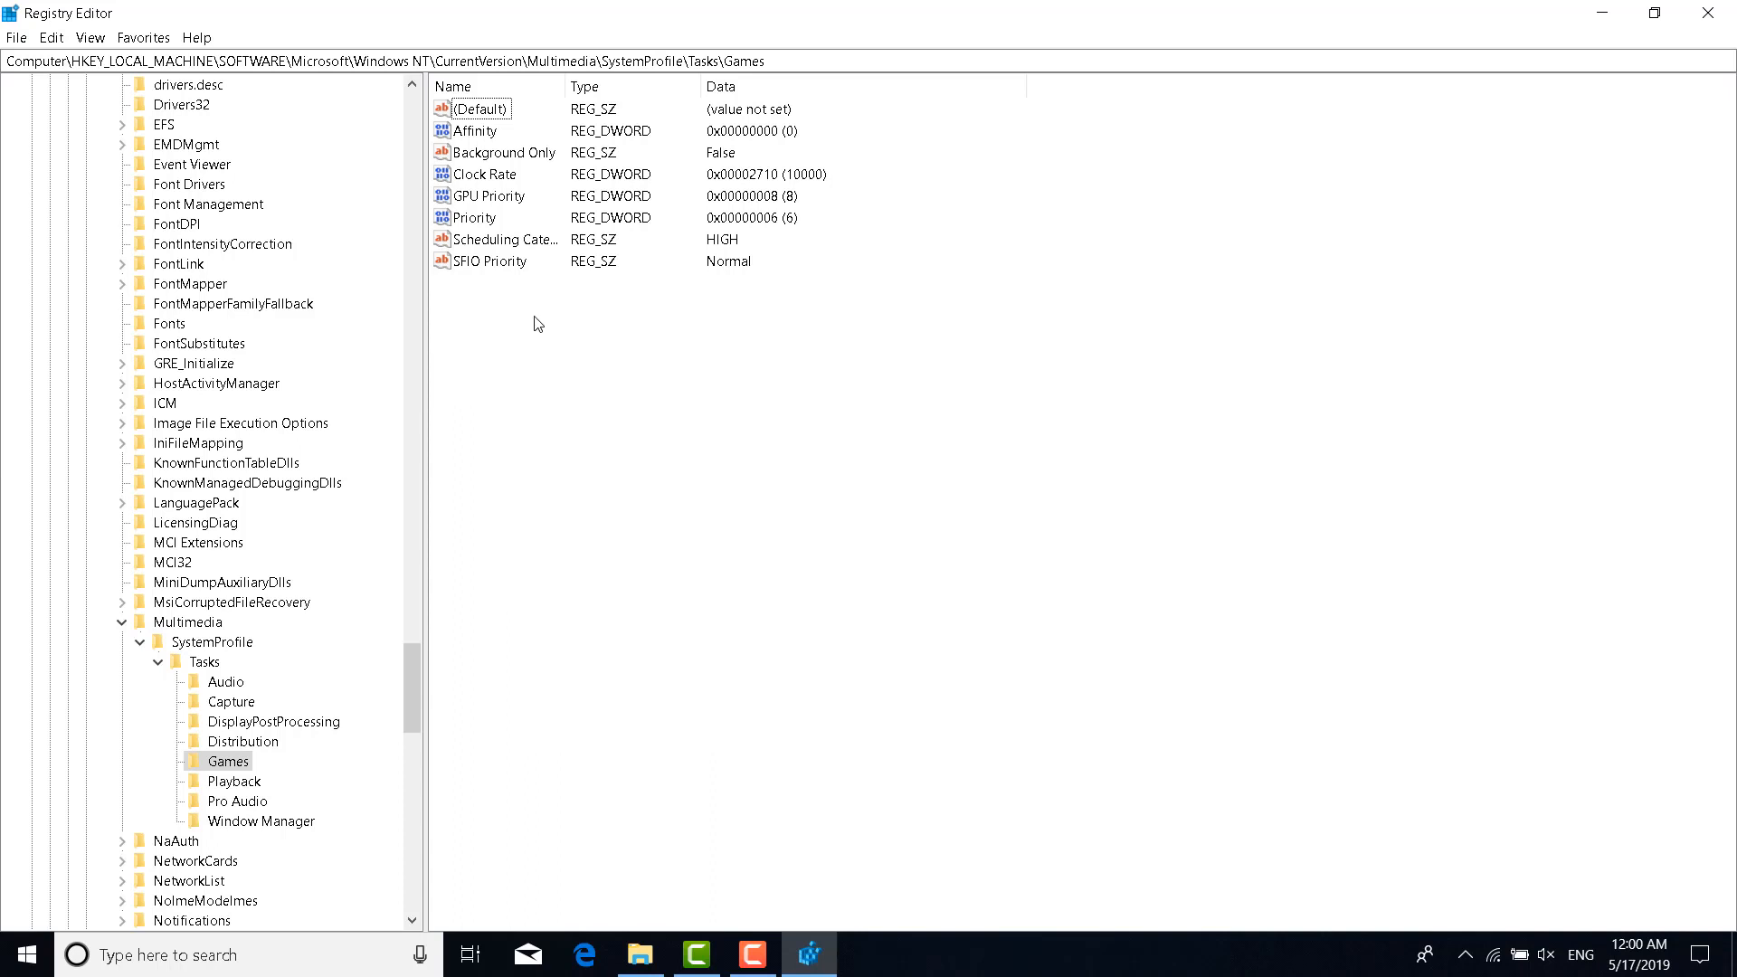
pyautogui.doubleClick(487, 205)
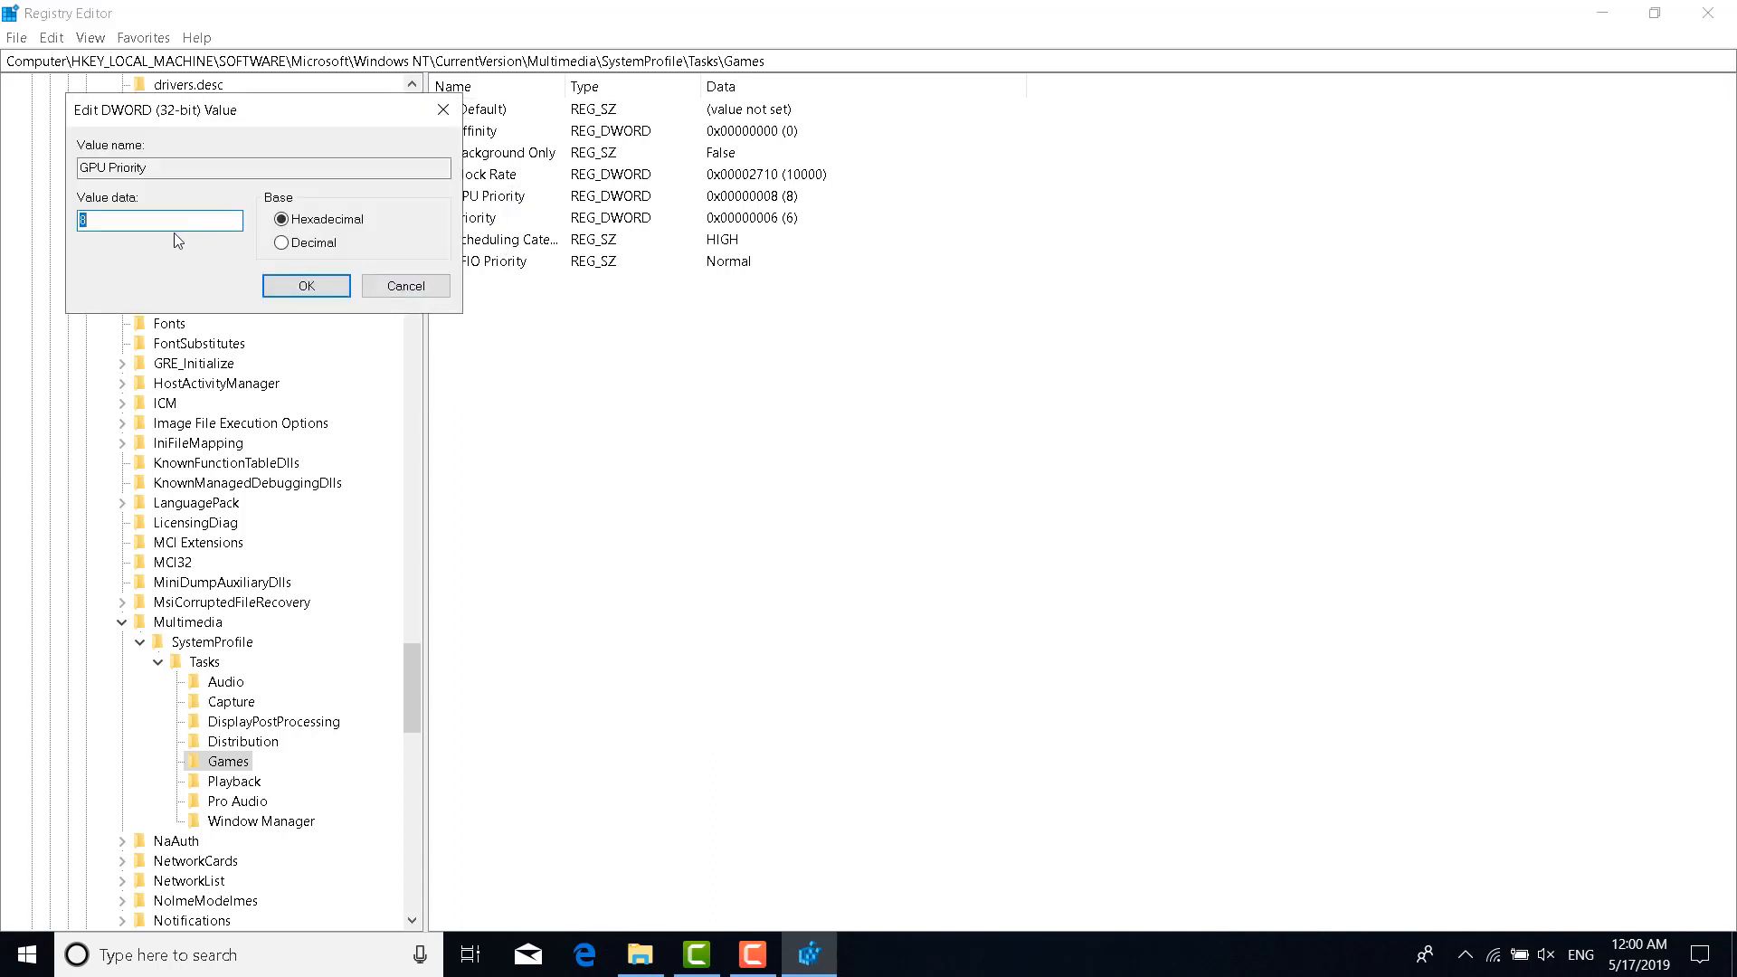
pyautogui.click(311, 292)
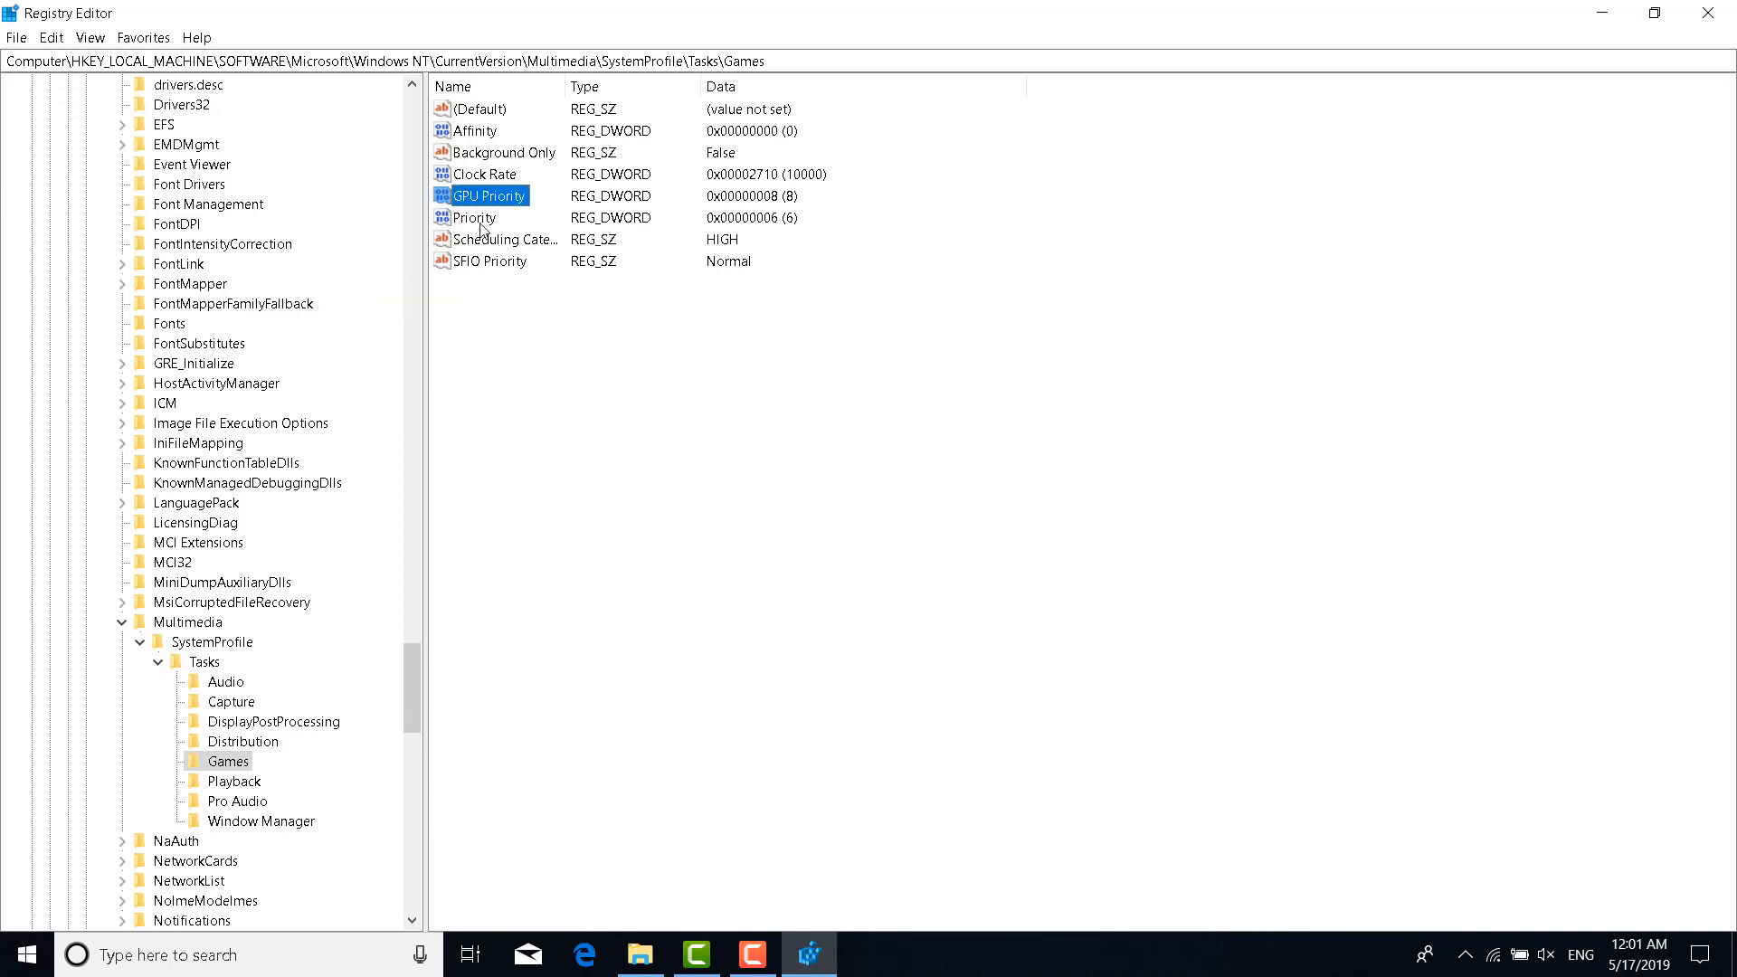
pyautogui.click(482, 221)
pyautogui.doubleClick(482, 221)
pyautogui.click(95, 215)
pyautogui.click(336, 286)
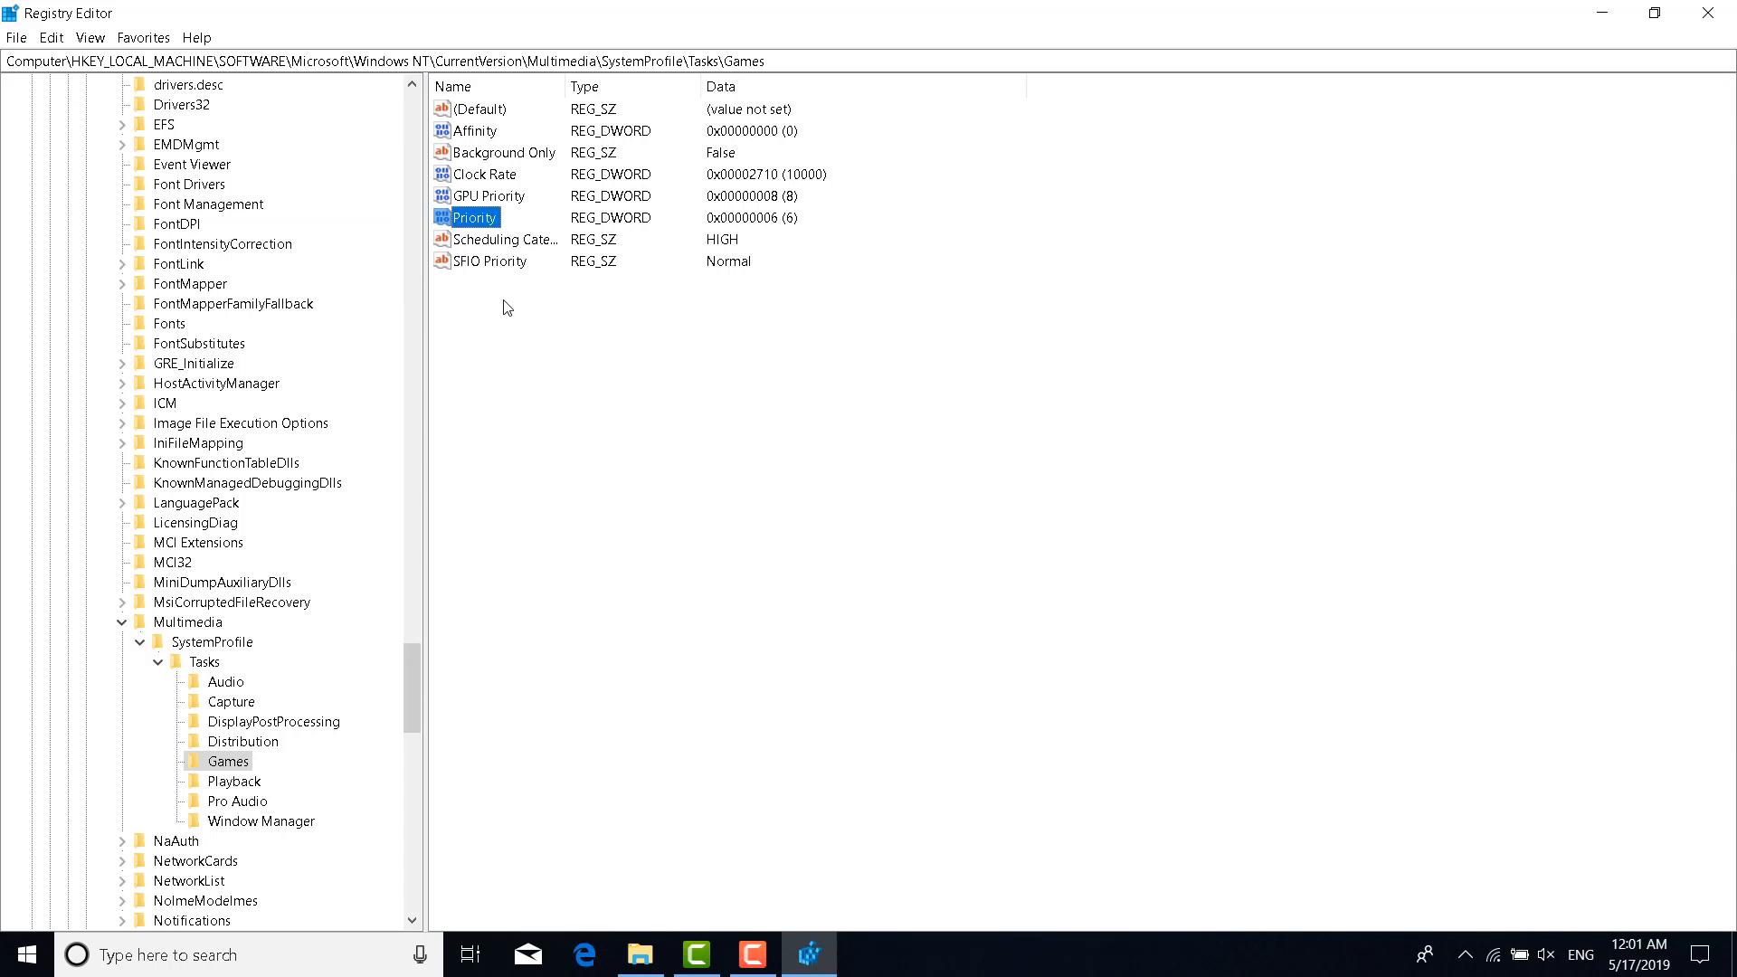
# Set Games' Scheduling Category to HIGH and close Registry Editor
pyautogui.doubleClick(499, 242)
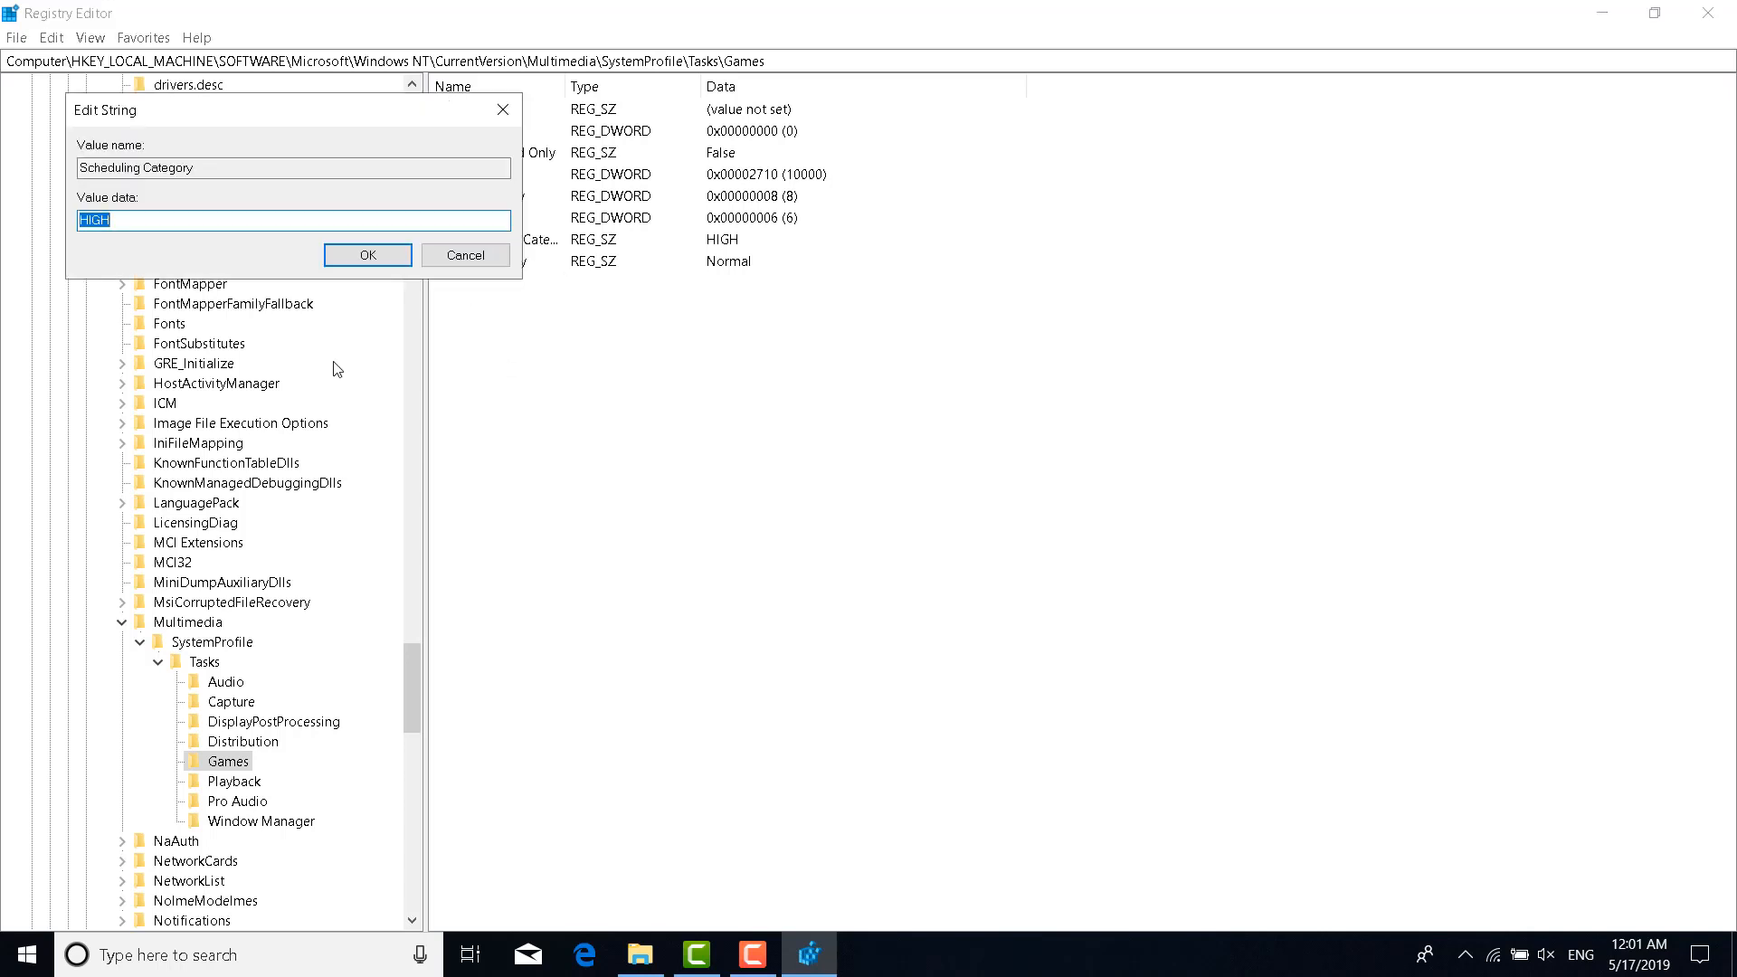
pyautogui.write('HIGH')
pyautogui.click(357, 261)
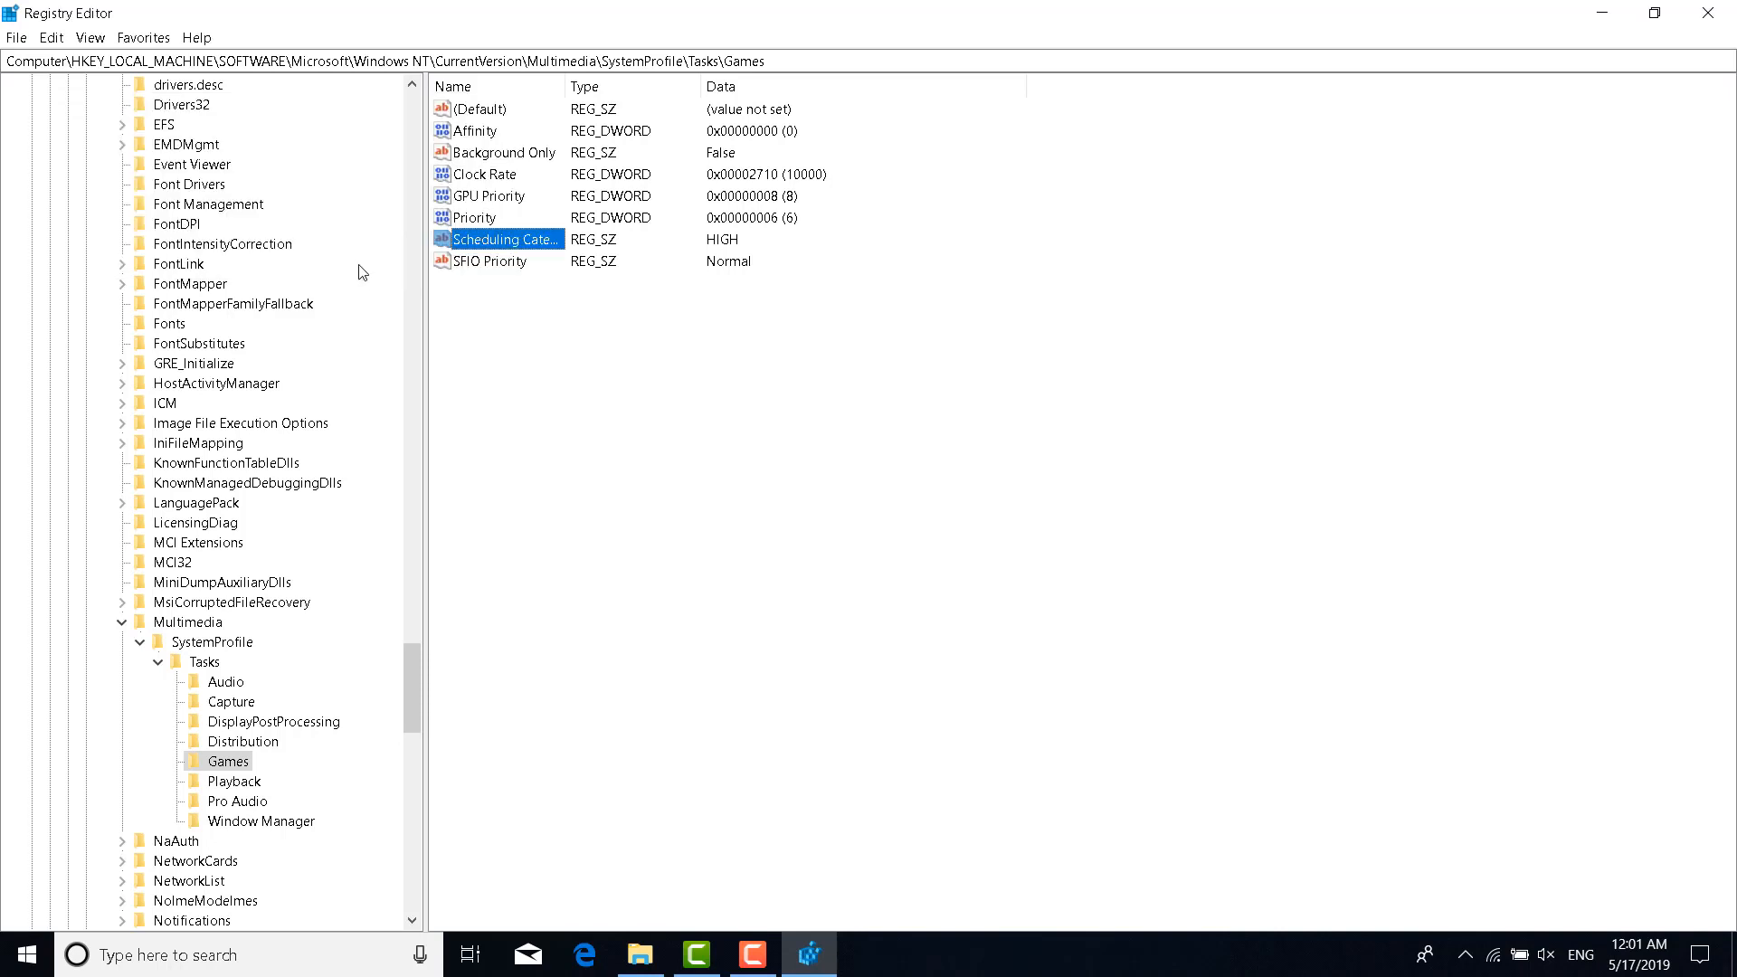
pyautogui.click(527, 354)
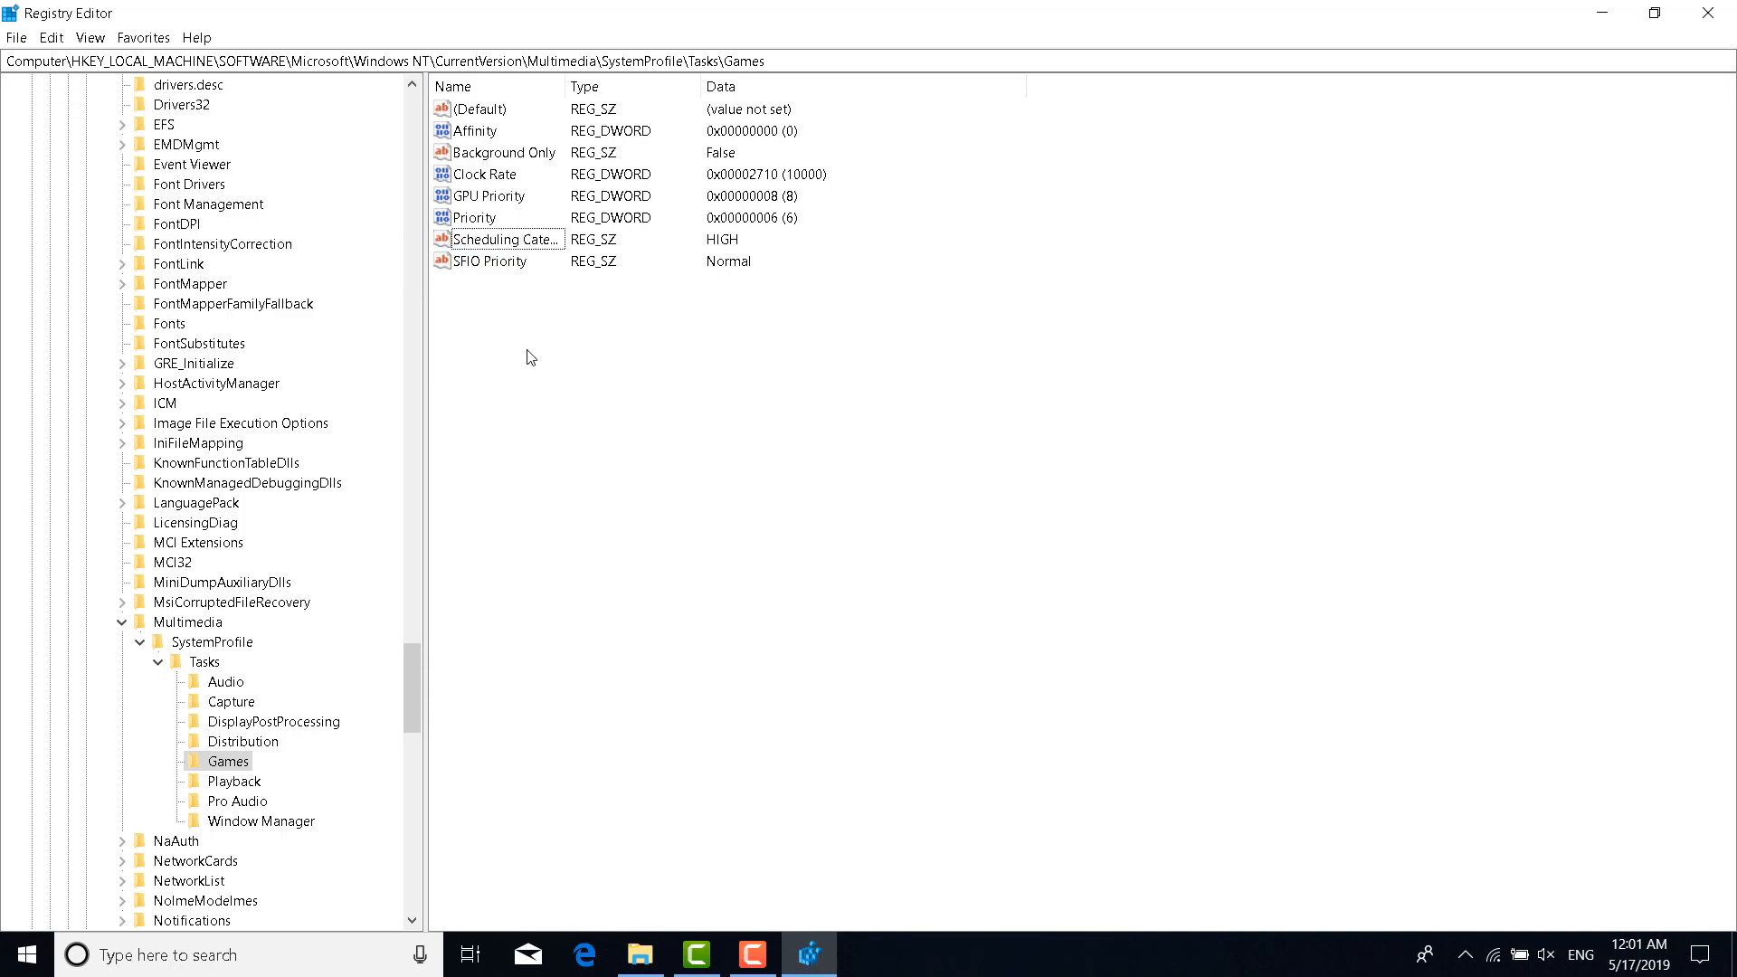
pyautogui.click(1708, 13)
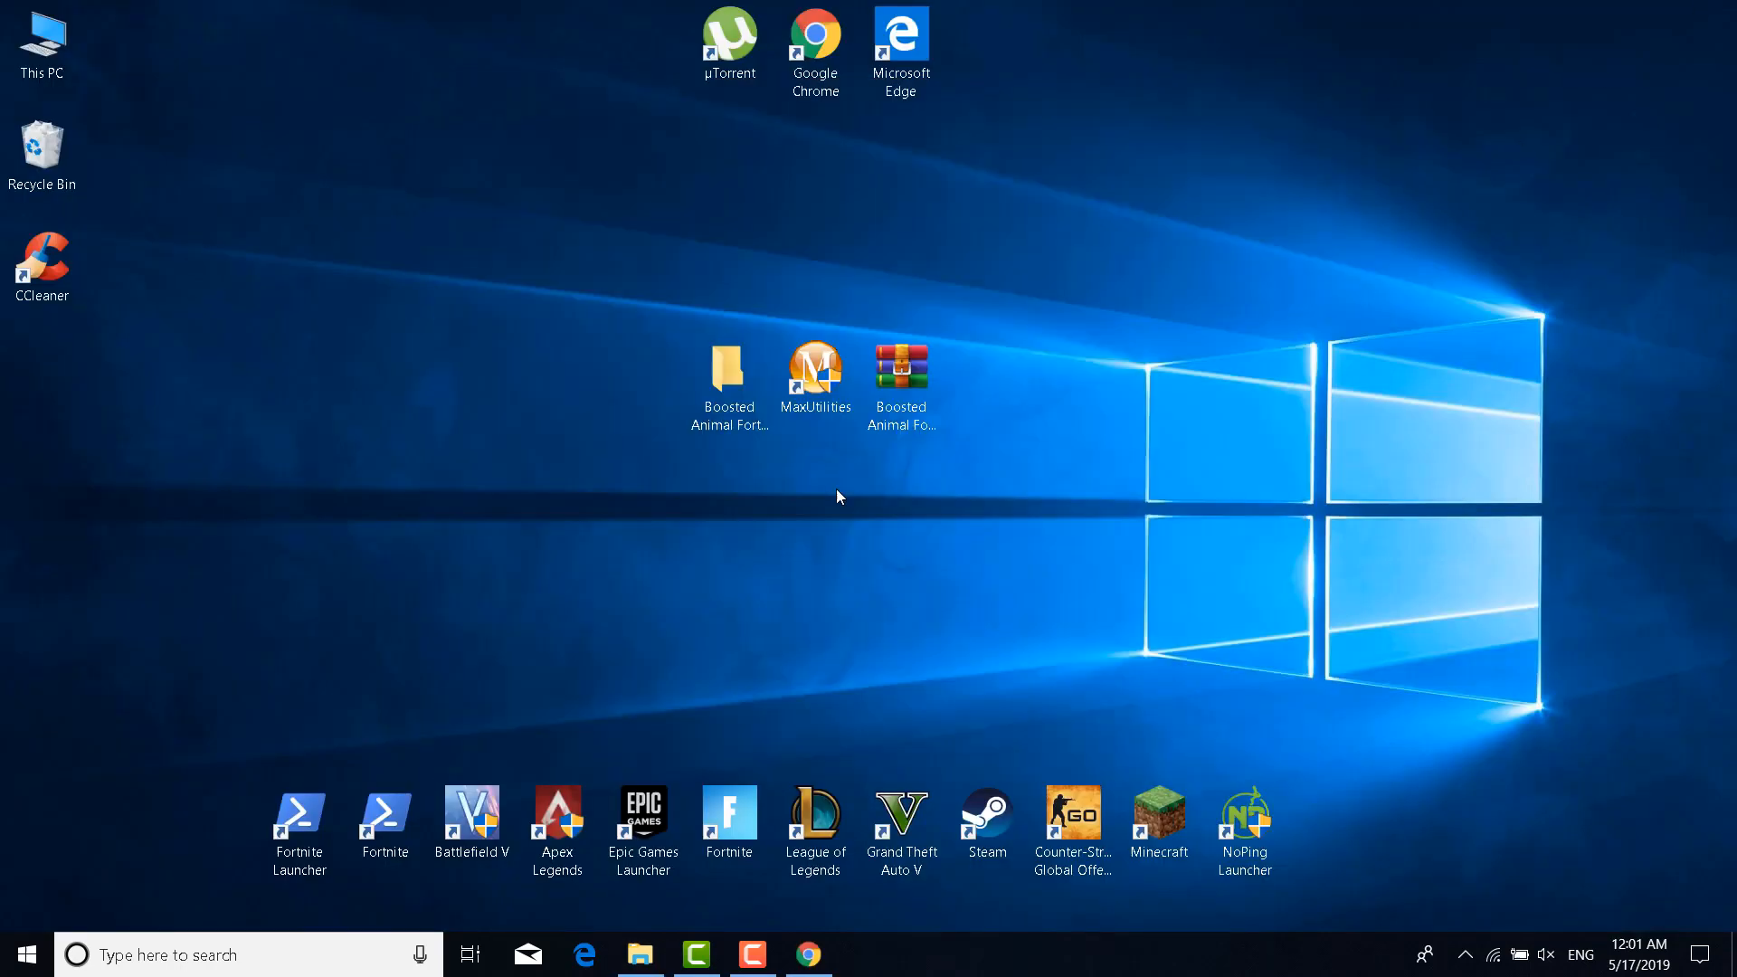
# Bring up Chrome's settings and expand Advanced down to the System section
pyautogui.click(809, 954)
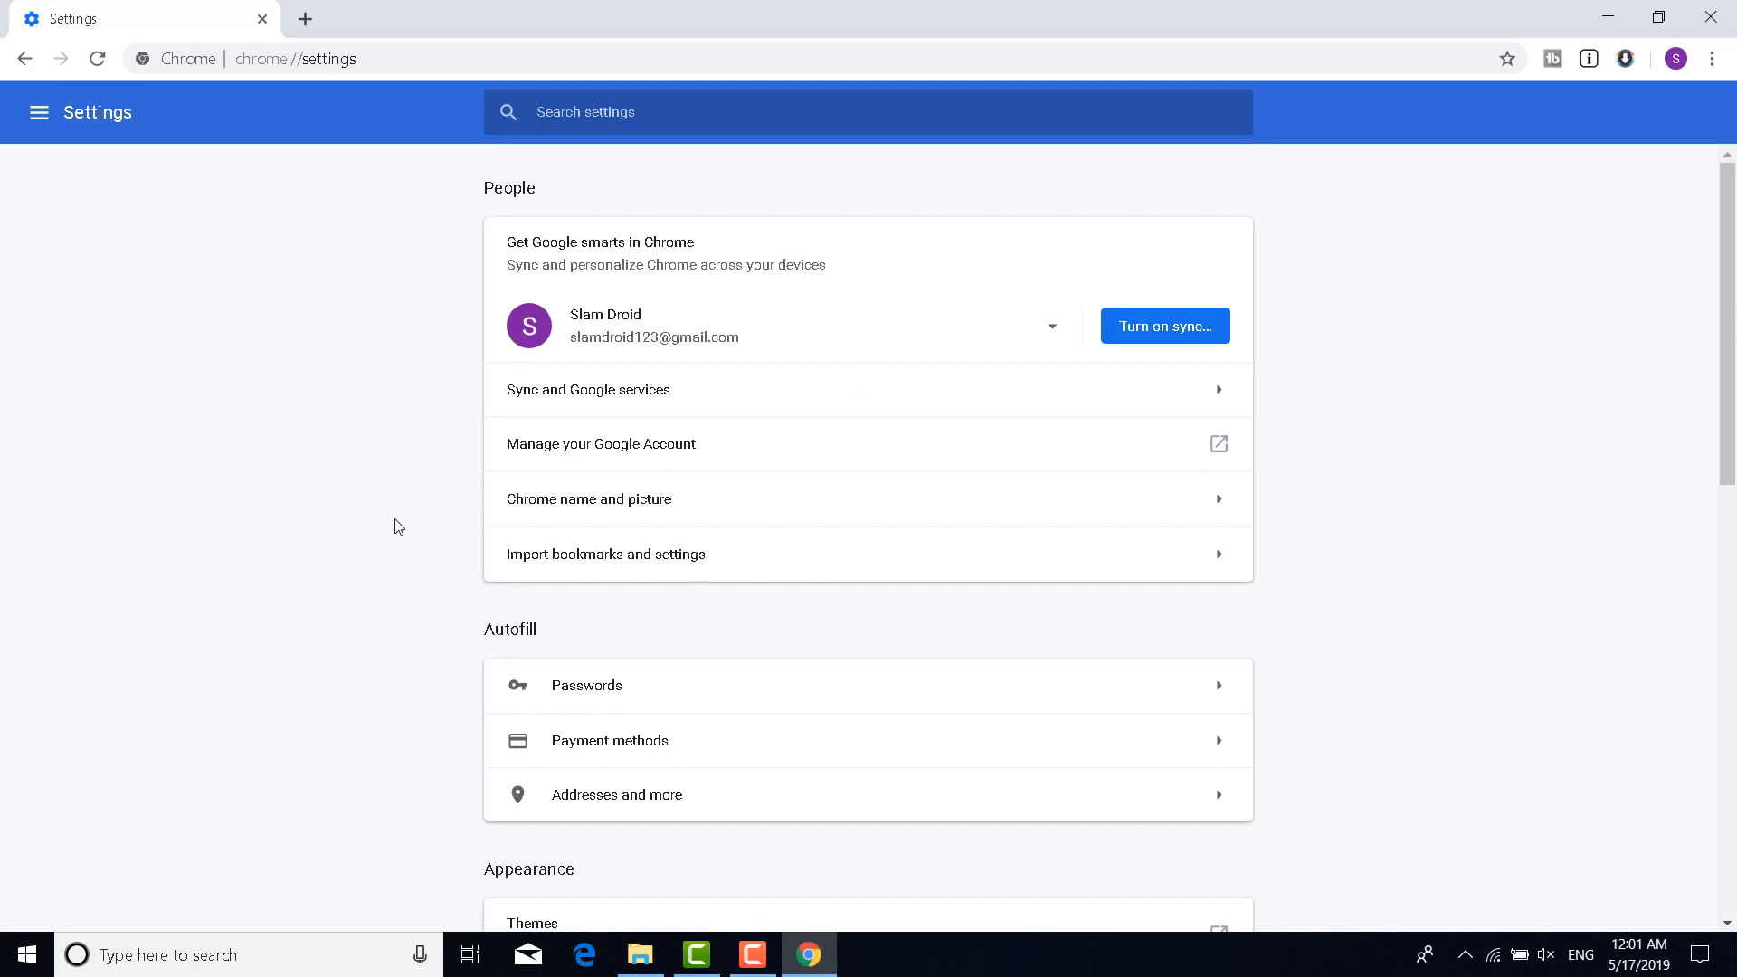
pyautogui.scroll(-7, 410, 554)
pyautogui.scroll(-4, 410, 554)
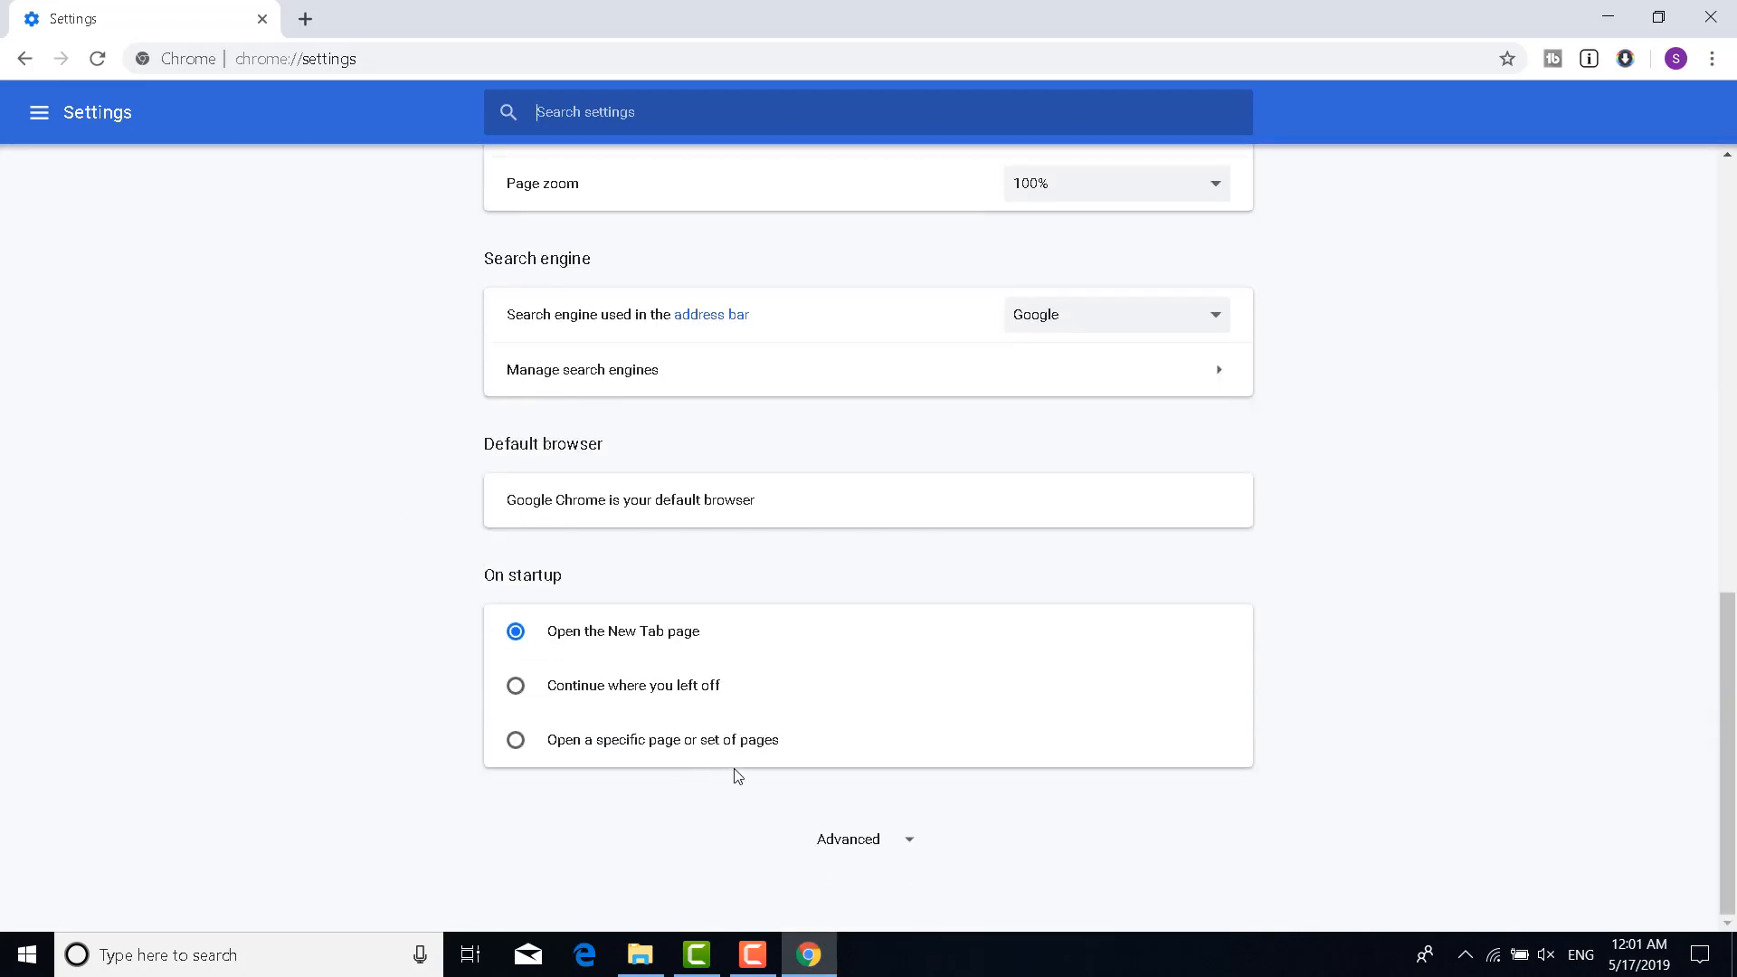
pyautogui.click(843, 842)
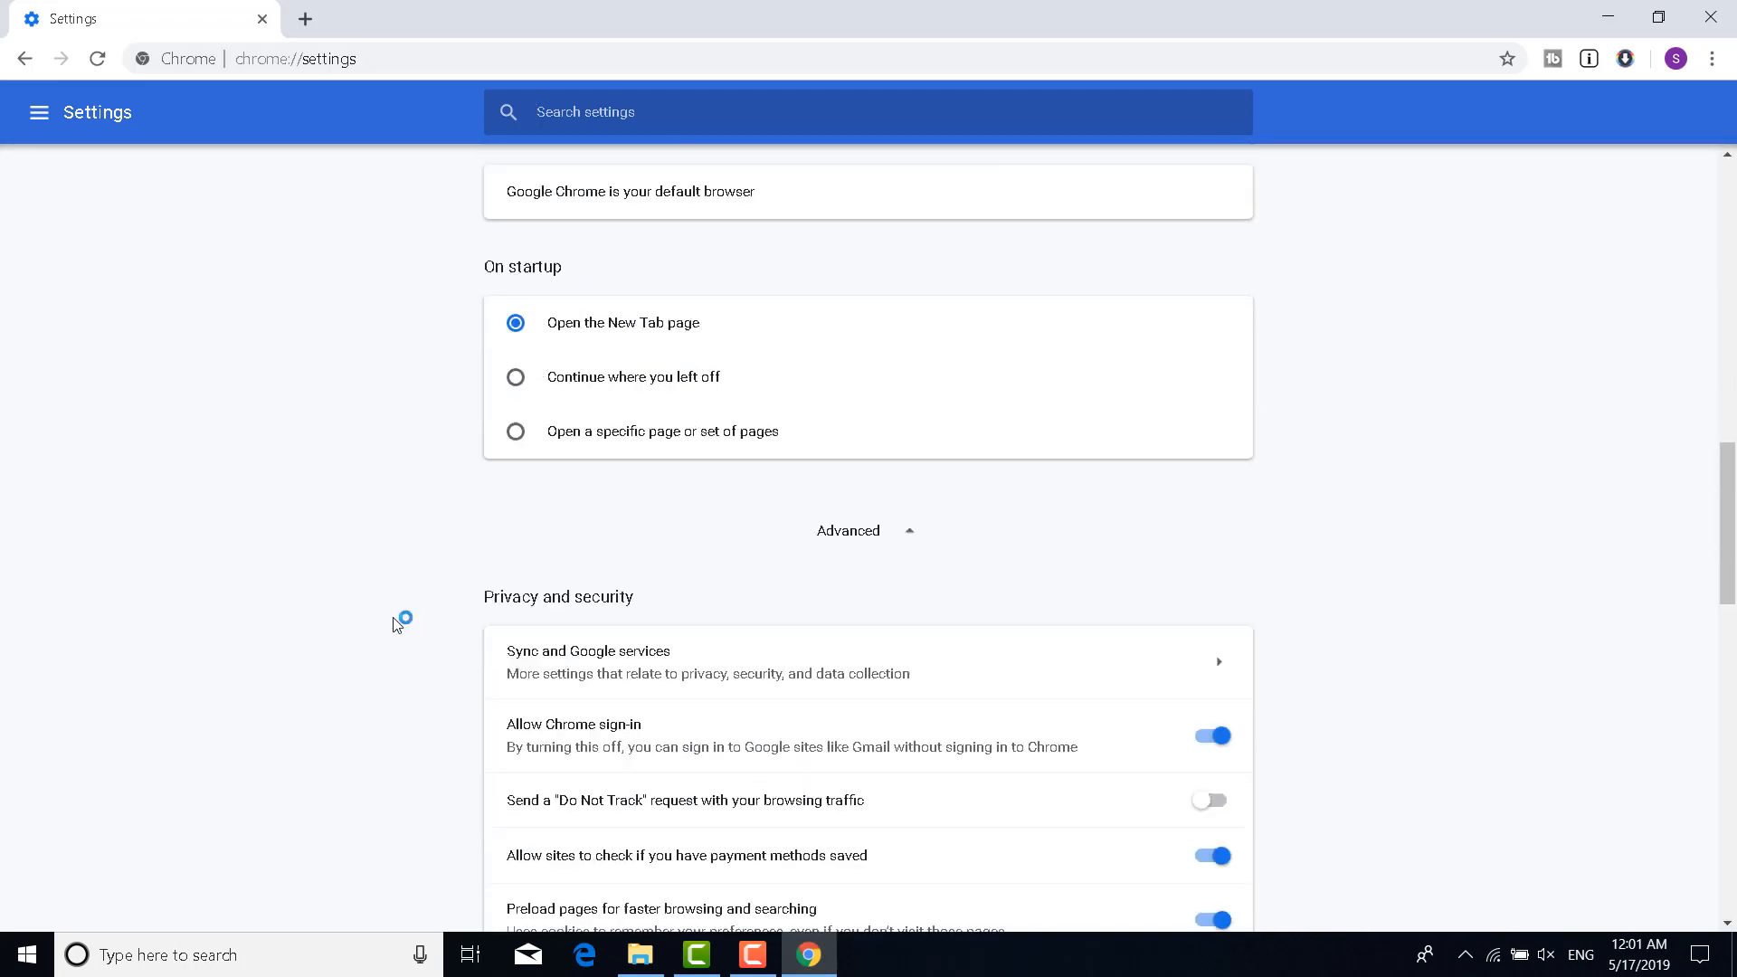
pyautogui.scroll(-3, 391, 493)
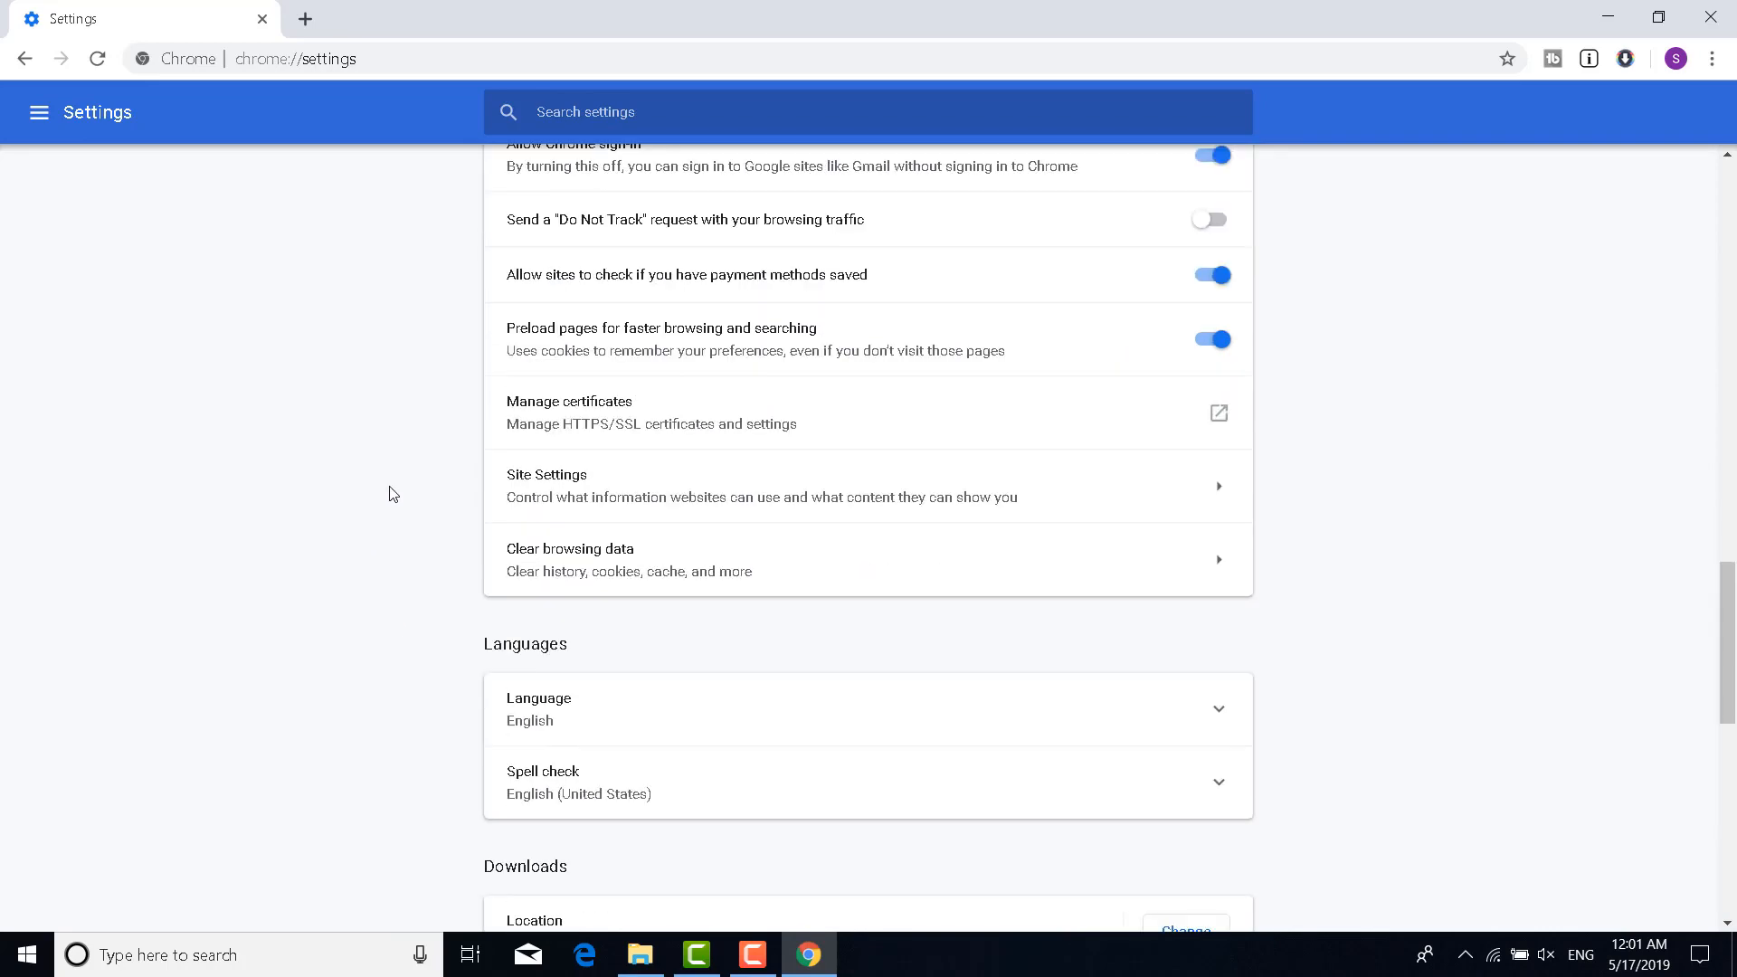
pyautogui.scroll(-9, 389, 493)
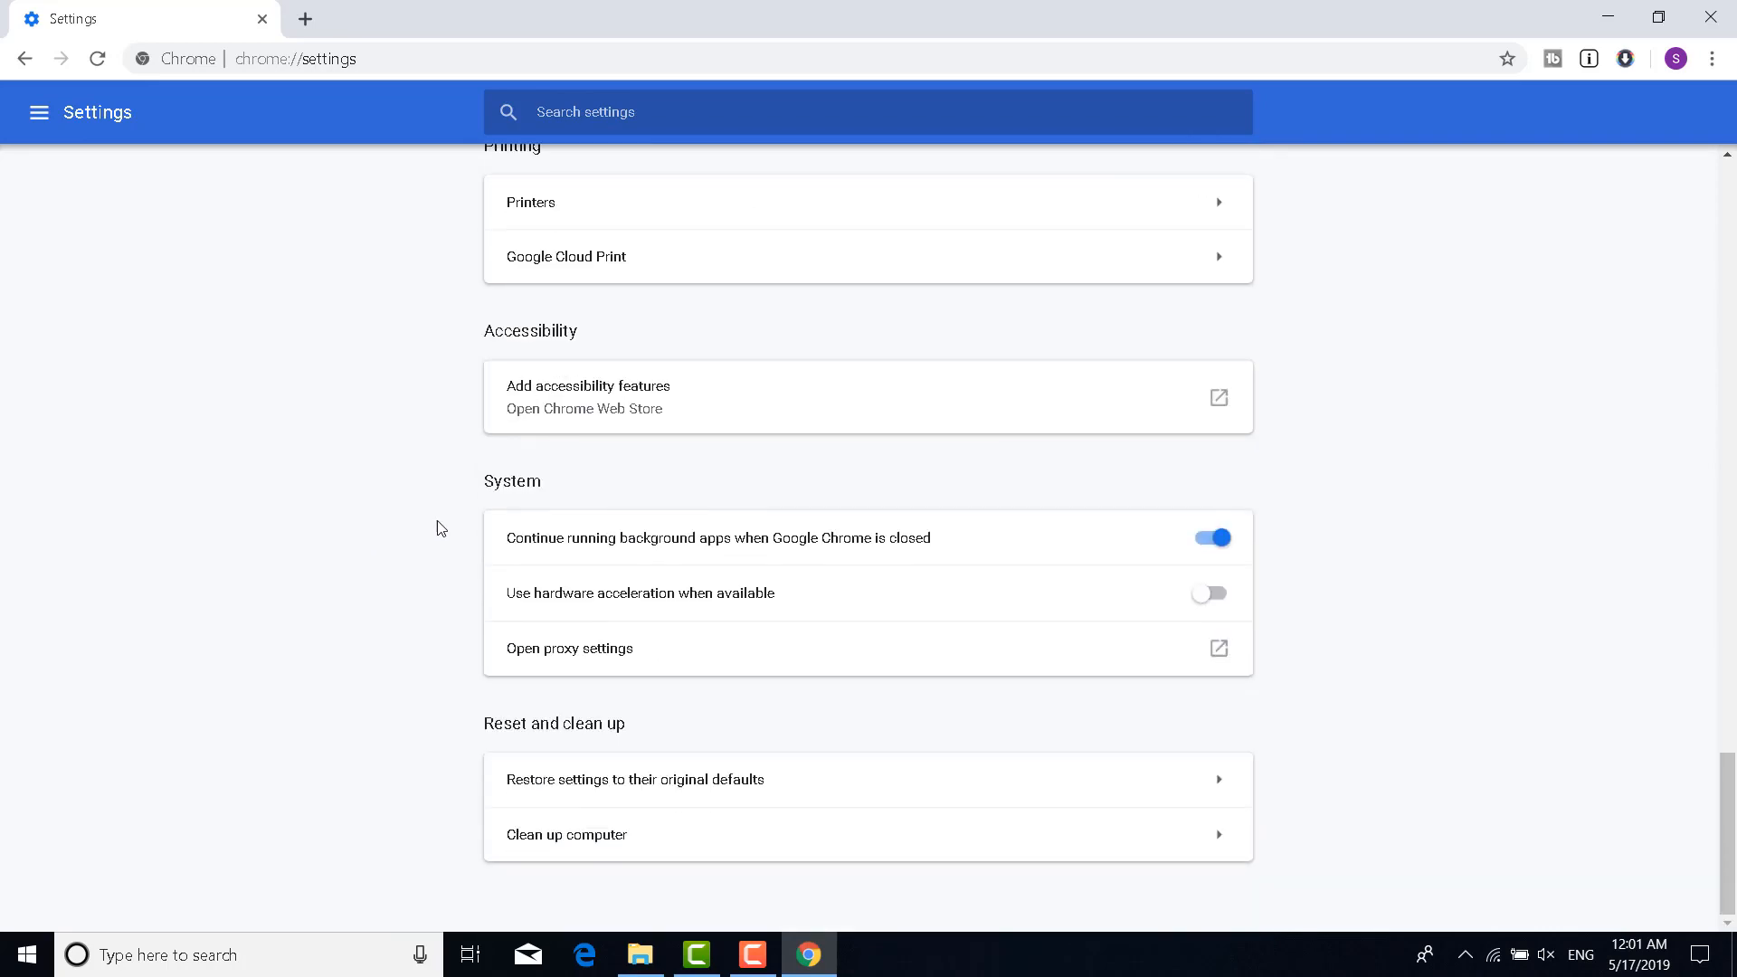
pyautogui.moveTo(484, 484); pyautogui.dragTo(543, 487)
pyautogui.click(381, 573)
# Turn off 'Use hardware acceleration when available' and close Chrome
pyautogui.click(733, 594)
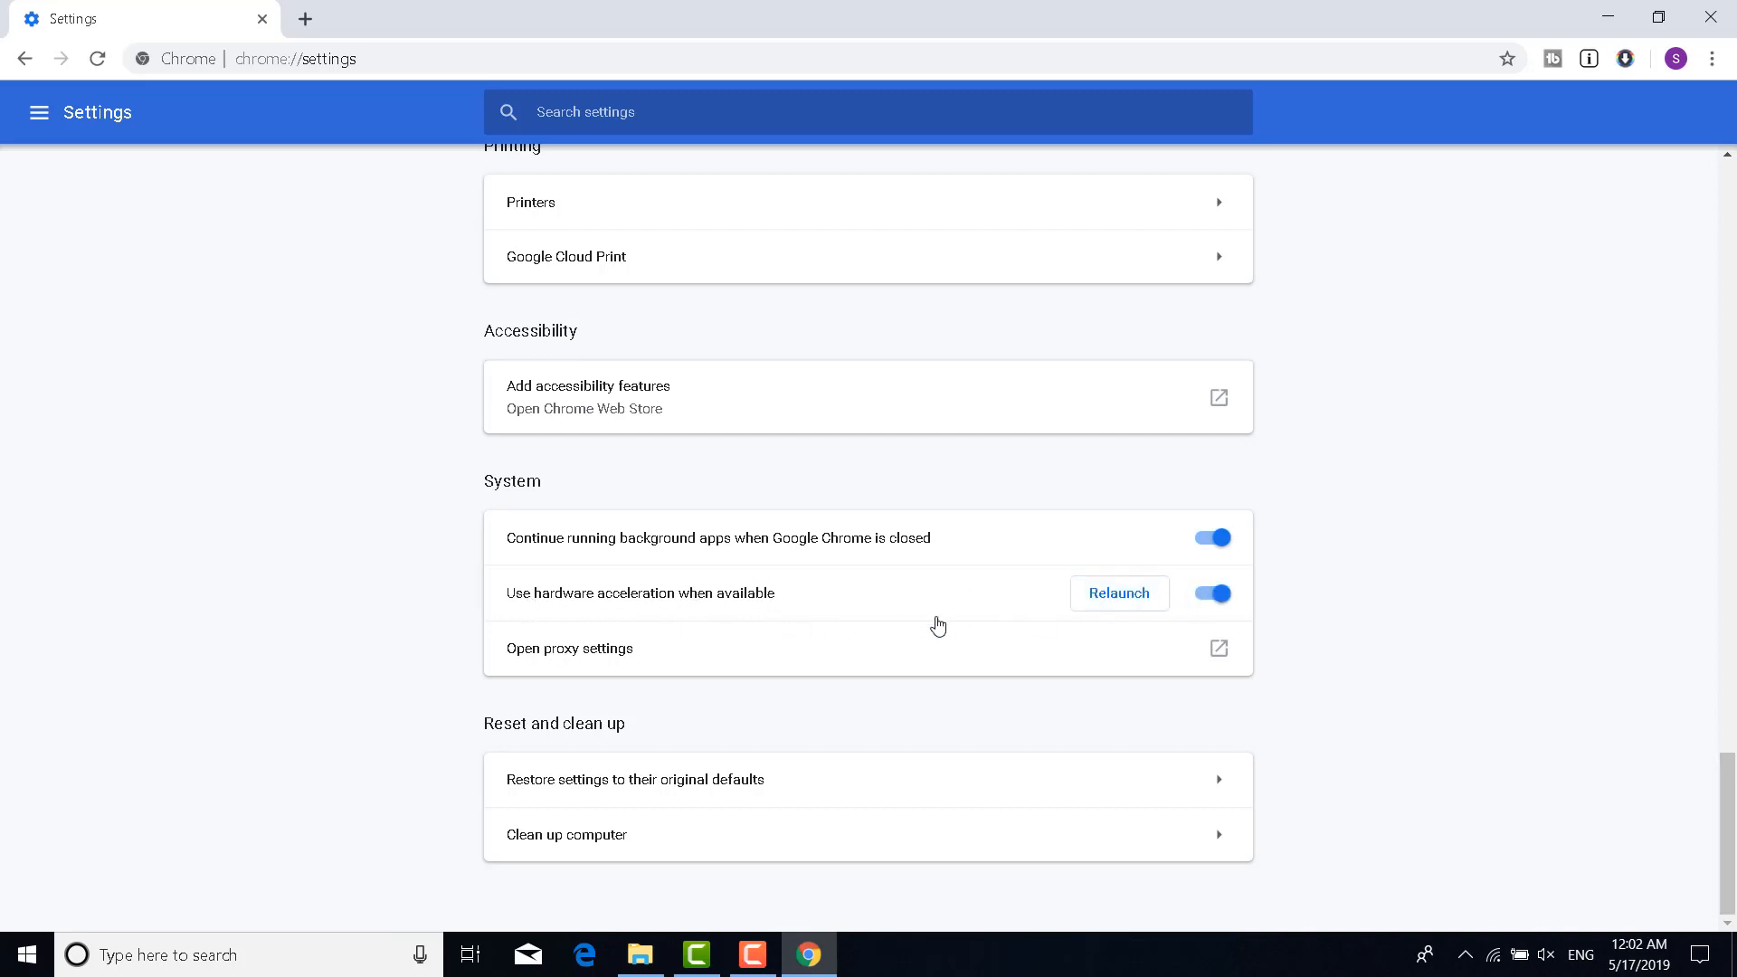
pyautogui.click(1228, 598)
pyautogui.click(1229, 598)
pyautogui.click(1230, 603)
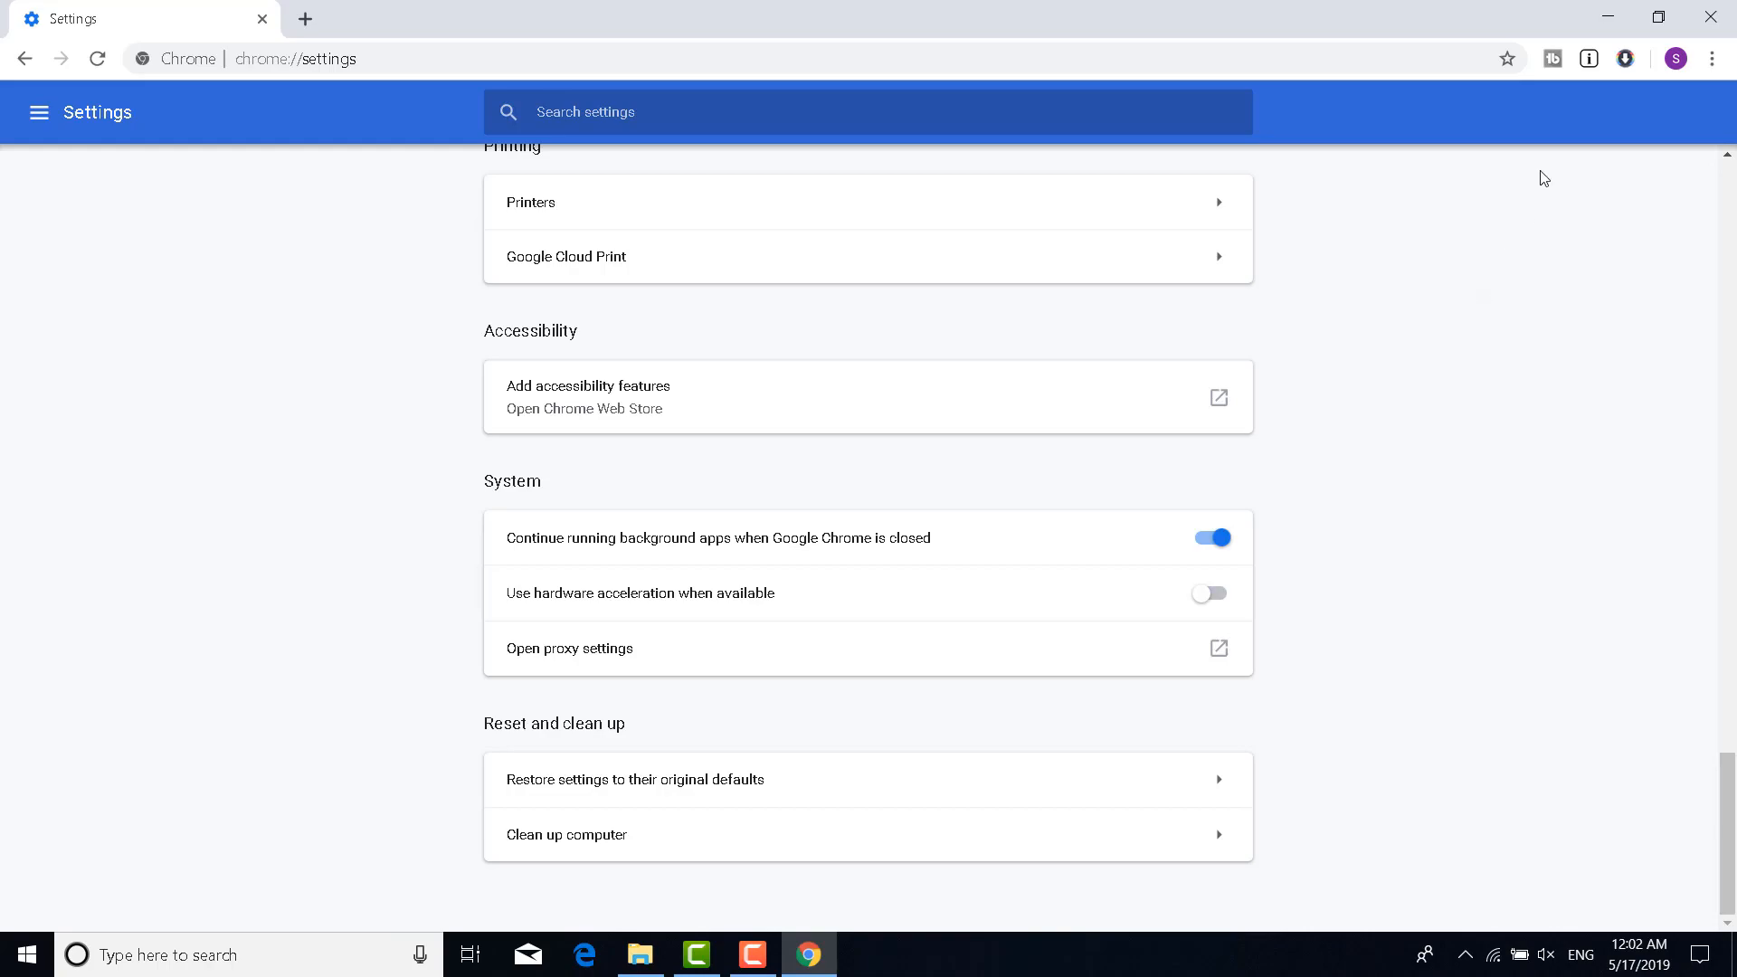
pyautogui.click(1710, 16)
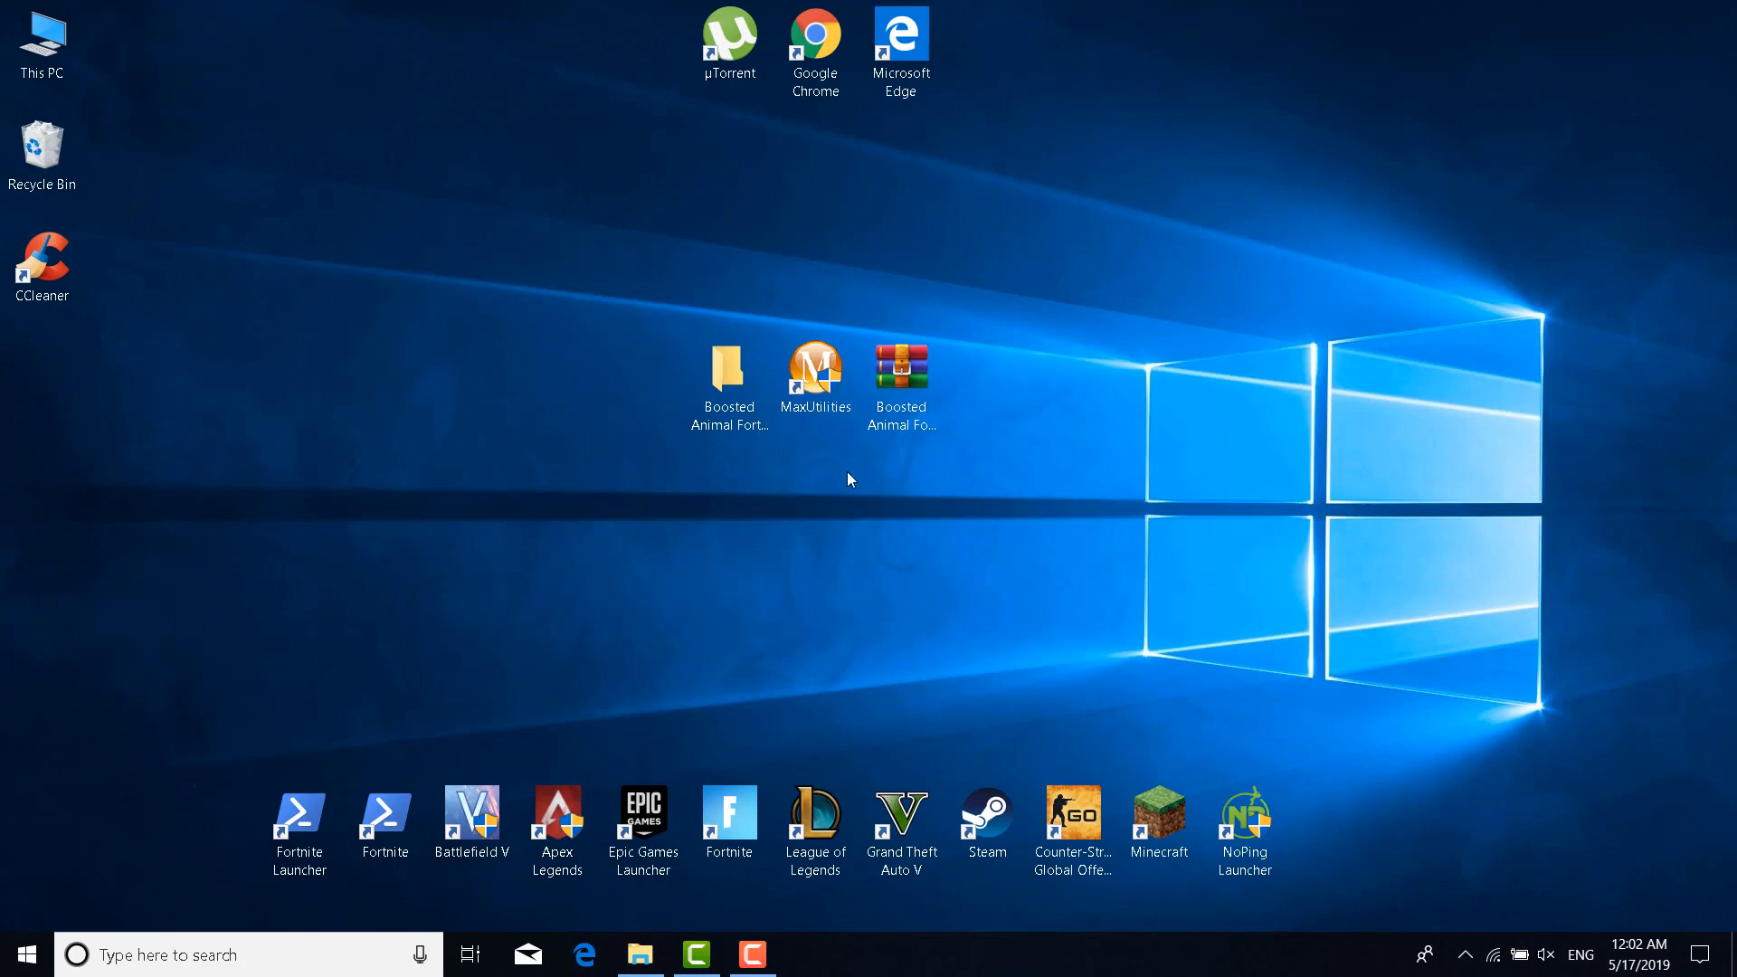
# Search 'cmd' and launch Command Prompt as administrator
pyautogui.click(282, 950)
pyautogui.write('r')
pyautogui.press('BackSpace')
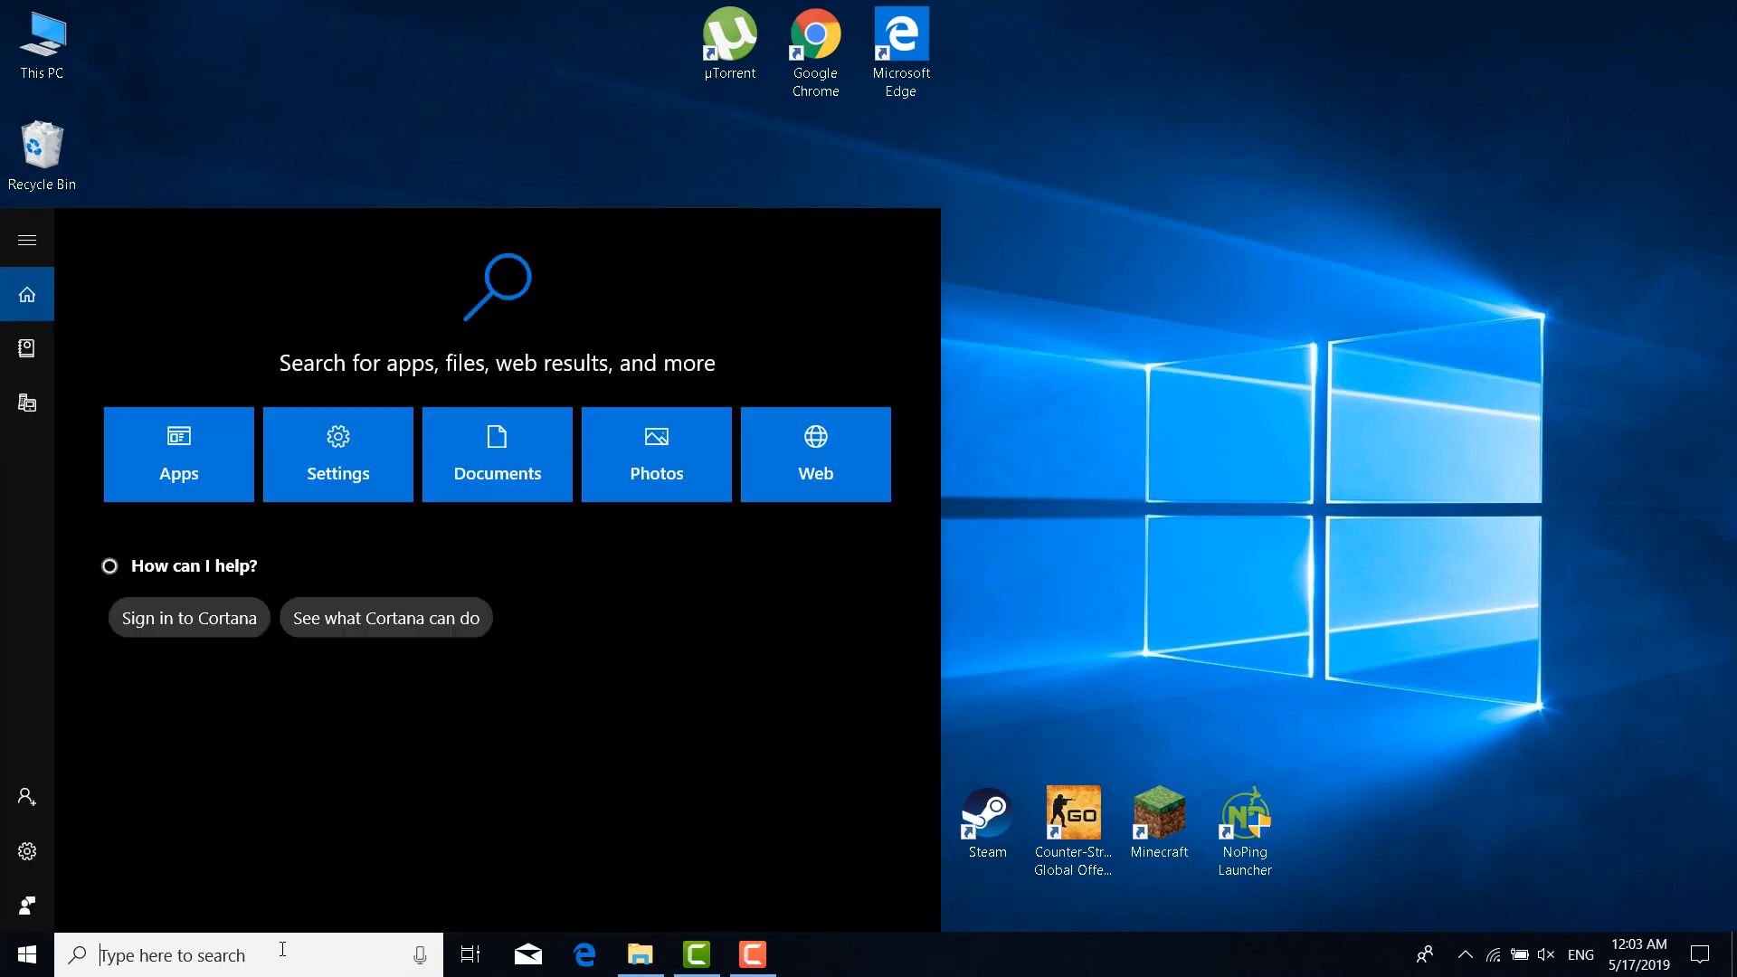
pyautogui.write('cmd')
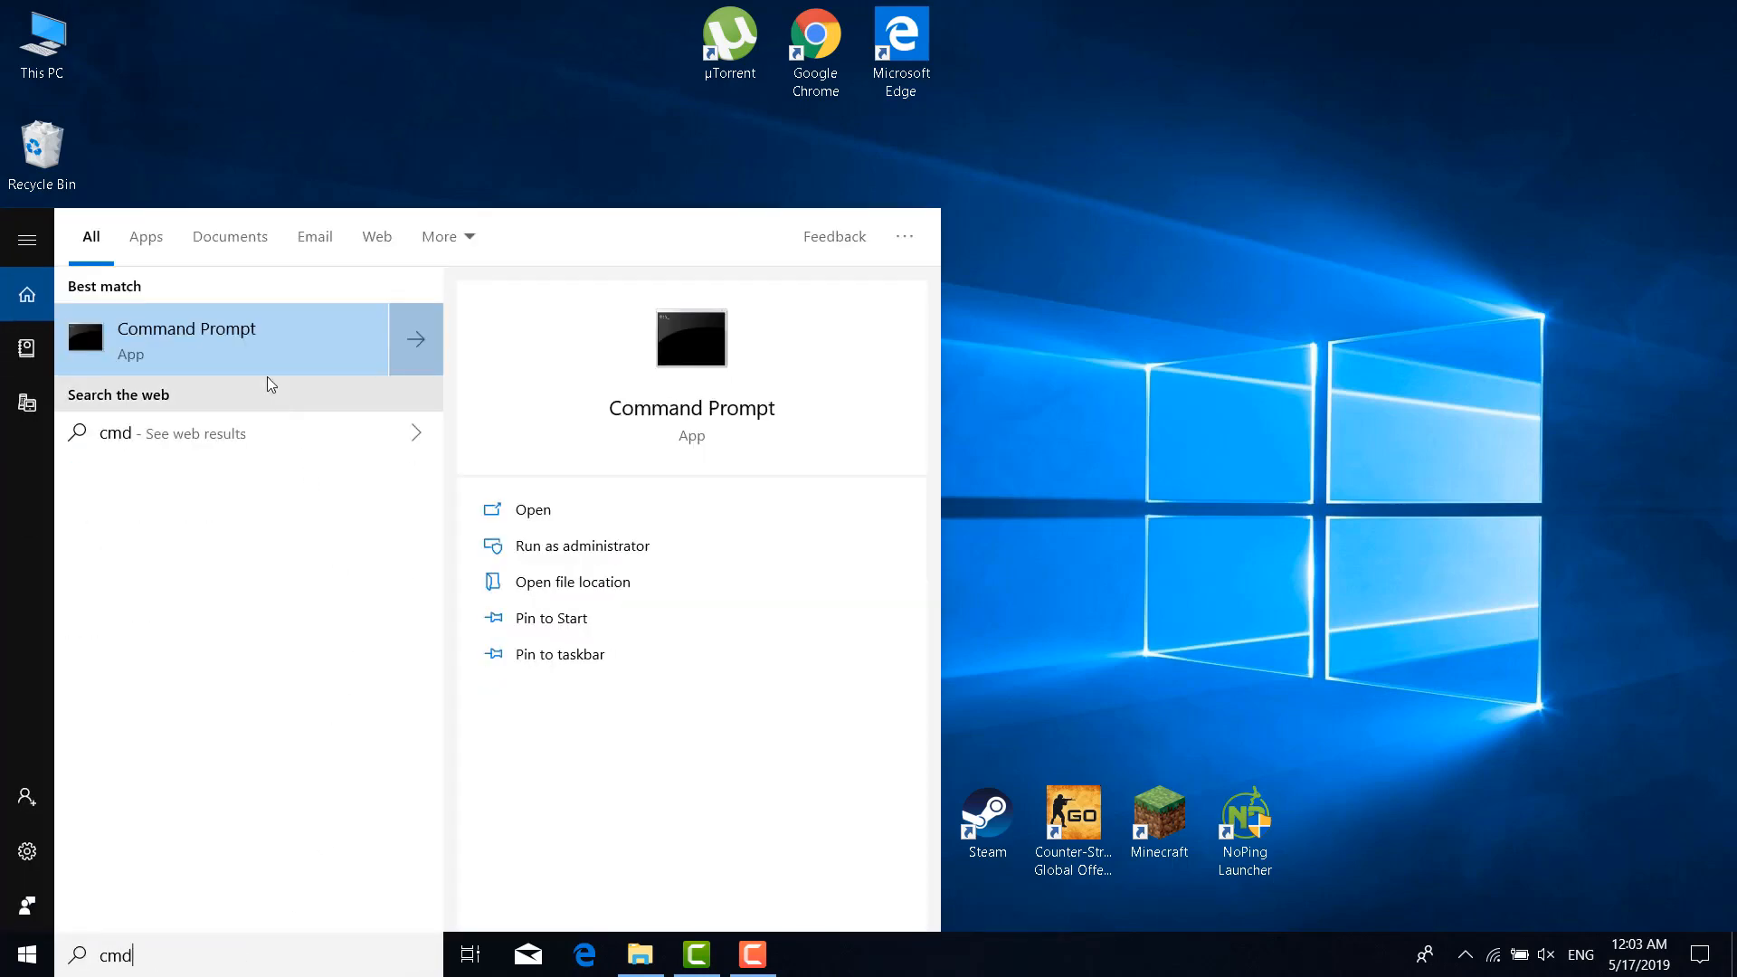
pyautogui.rightClick(253, 338)
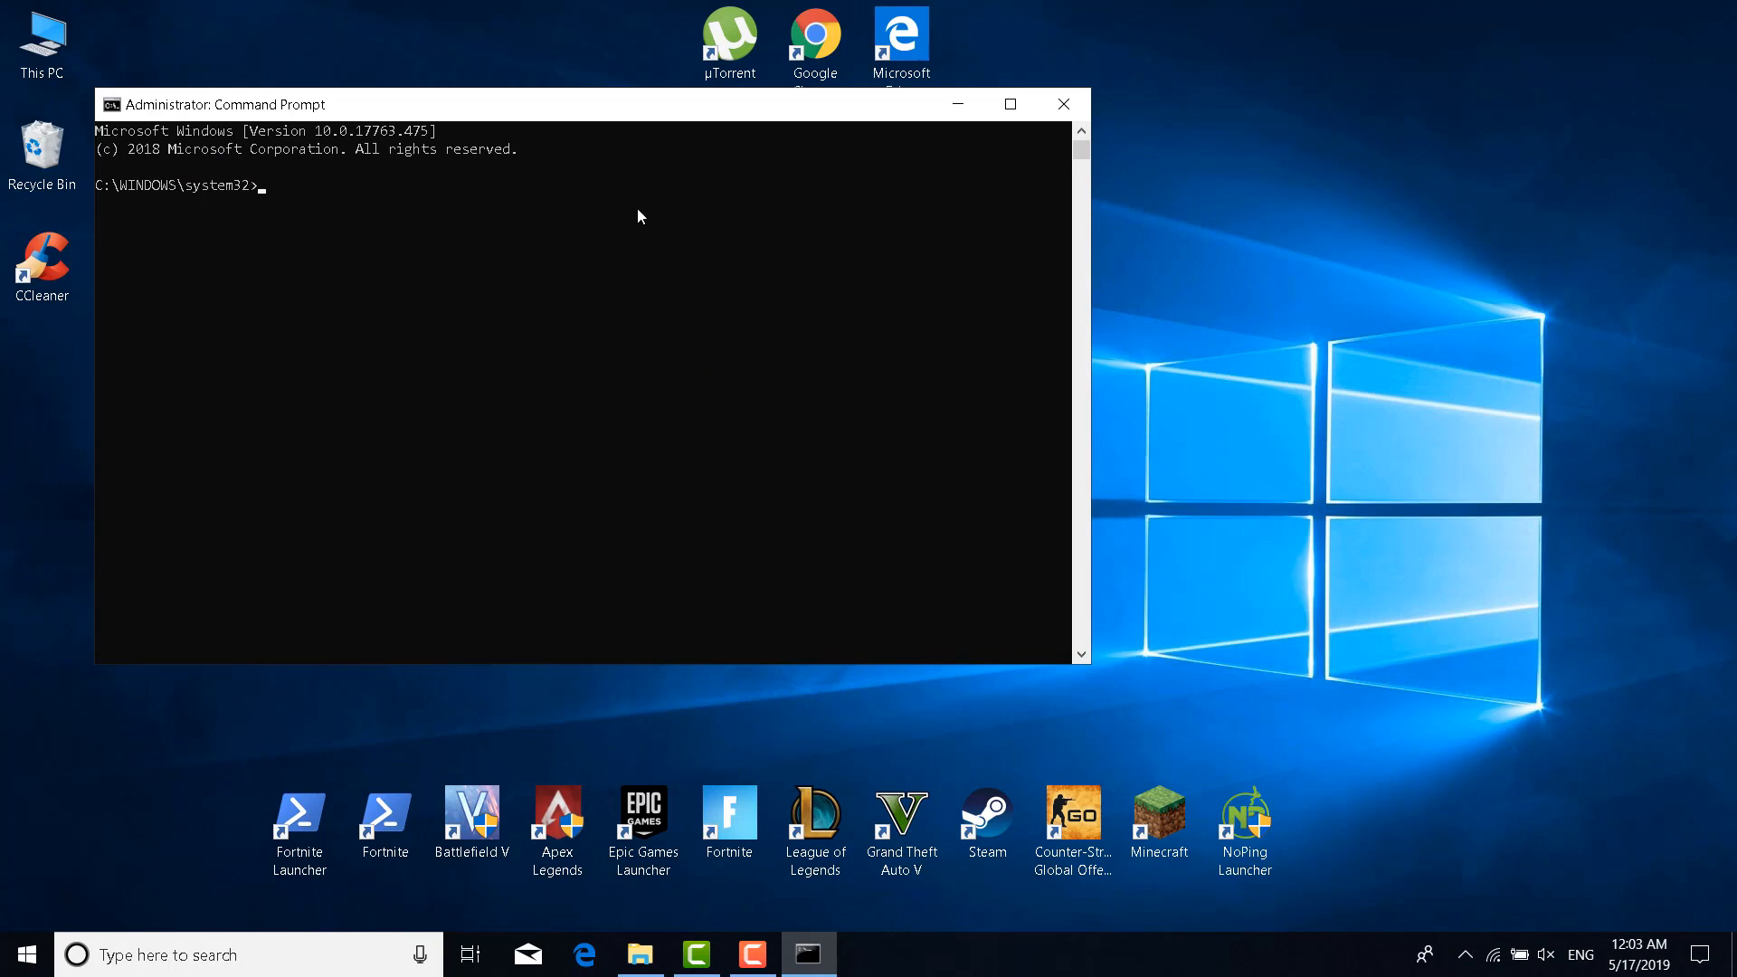
pyautogui.click(662, 130)
pyautogui.moveTo(673, 124); pyautogui.dragTo(1073, 203)
pyautogui.click(887, 168)
# Run sfc /scannow in the console, then close Command Prompt
pyautogui.click(686, 196)
pyautogui.write('sfc /scannow')
pyautogui.press('Return')
pyautogui.moveTo(663, 95); pyautogui.dragTo(1051, 179)
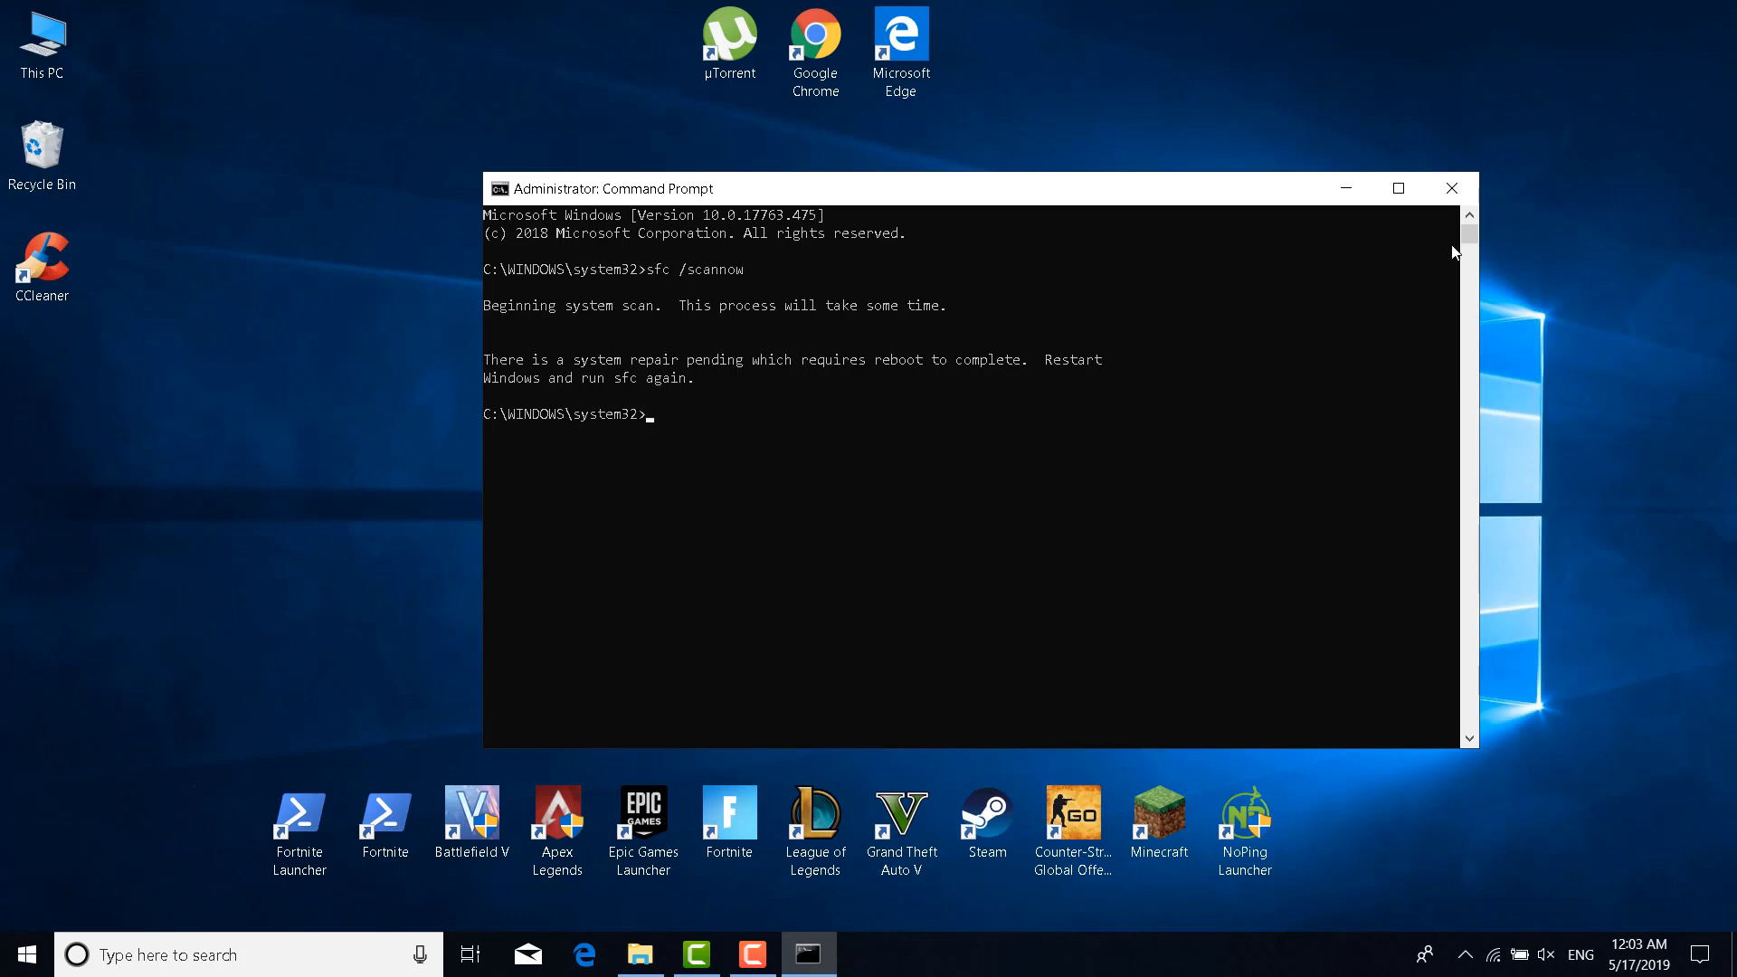
pyautogui.click(1450, 189)
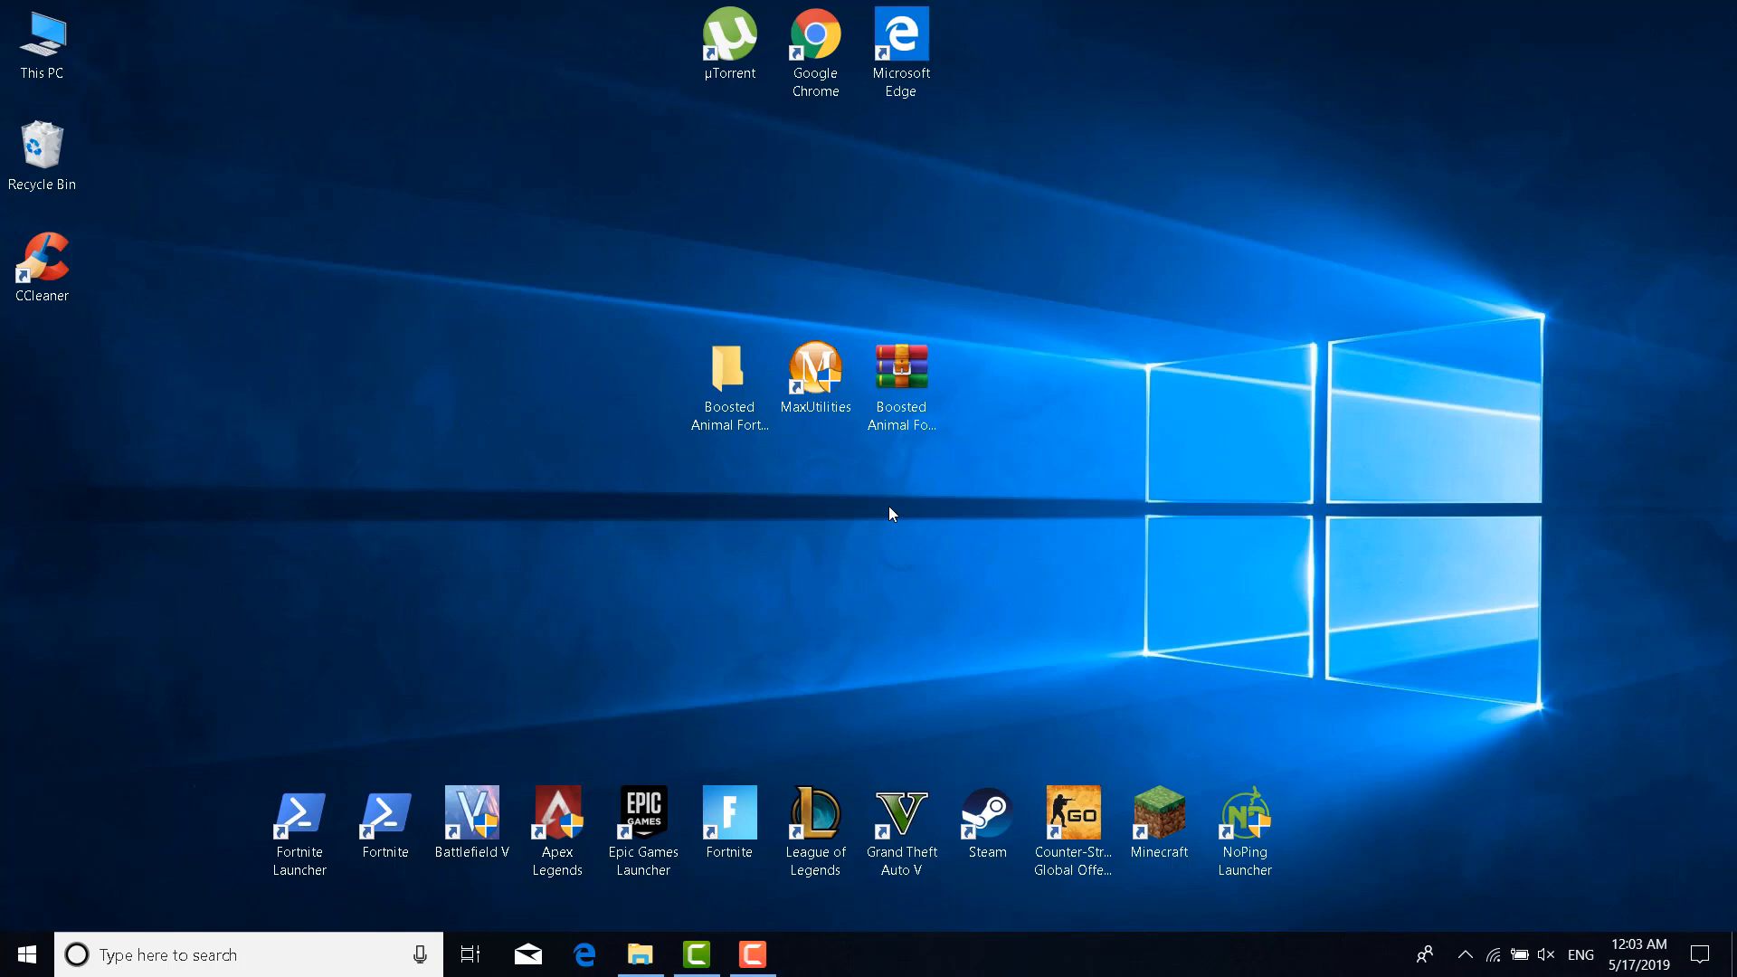